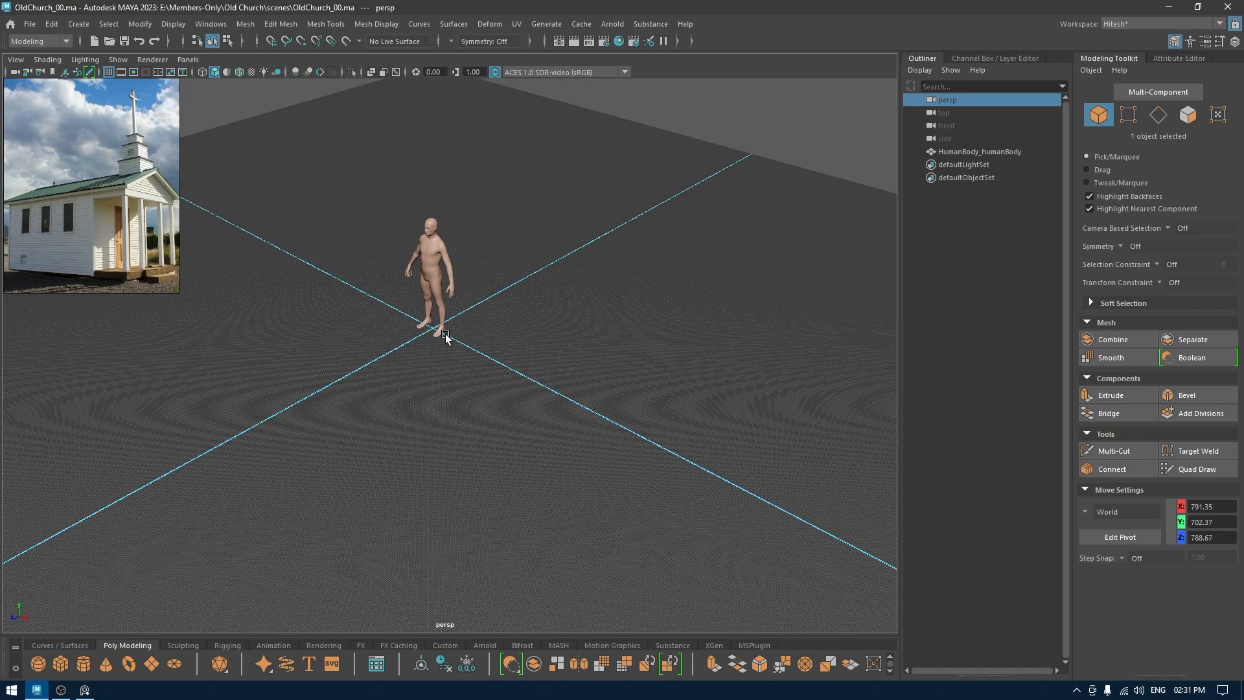
Step: Rotate the human figure -90 degrees about Y and move it along X to about 293.6
right_click_drag(463, 353, 466, 310, "alt")
left_click_drag(466, 310, 525, 337, "alt")
right_click_drag(525, 337, 562, 445, "alt")
left_click_drag(562, 445, 519, 414, "alt")
left_click(411, 241)
middle_click_drag(455, 307, 555, 375, "alt")
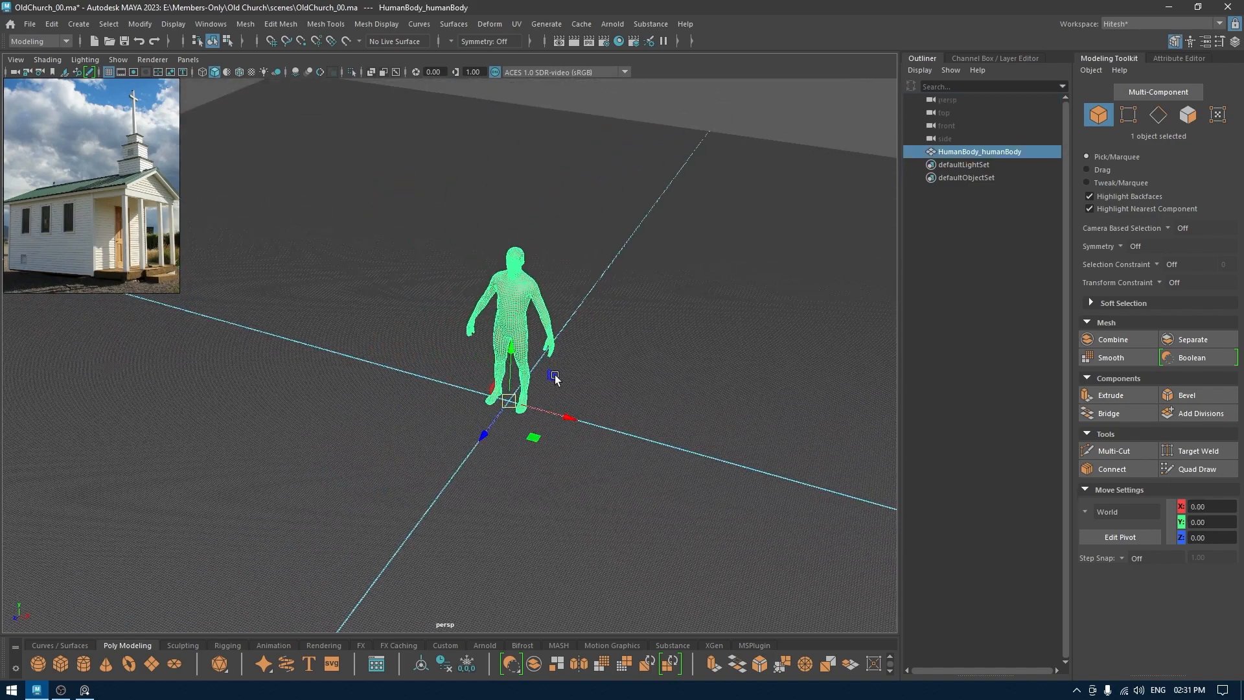
left_click_drag(556, 378, 568, 367, "alt")
key("e")
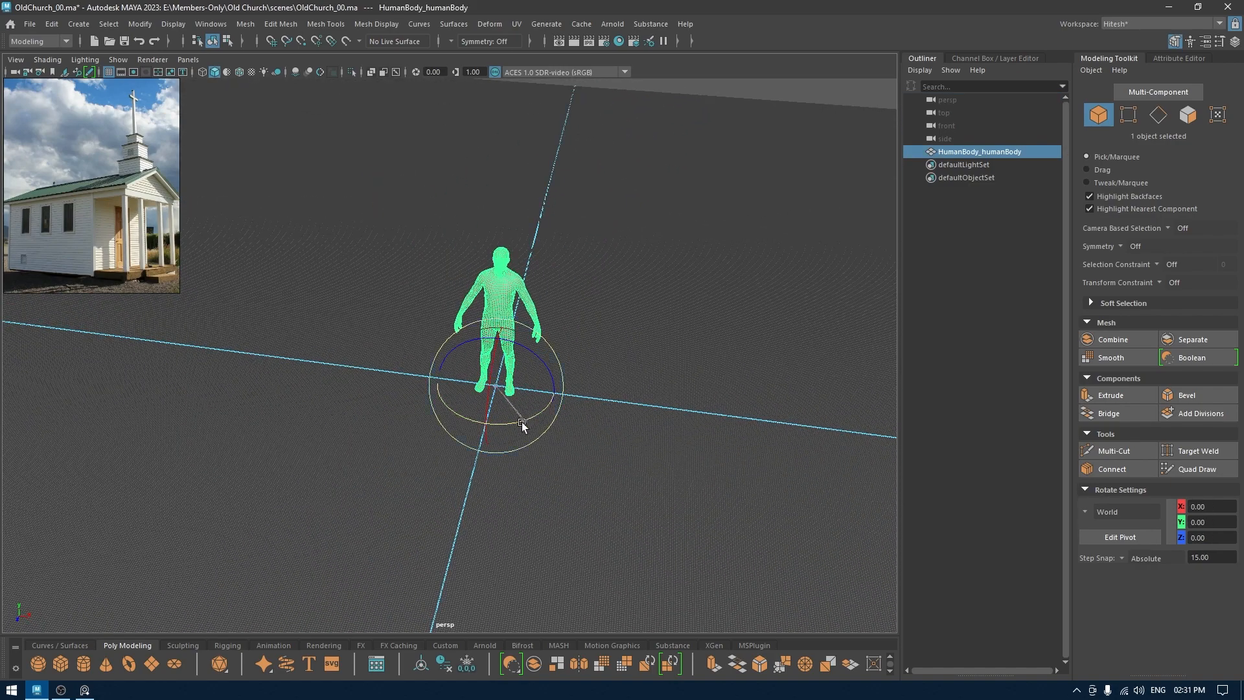
left_click_drag(522, 425, 436, 436)
key("w")
left_click_drag(560, 397, 350, 350)
Step: Enlarge the church reference image around the windows and entrance, and save the scene
scroll(90, 232, "up", 2)
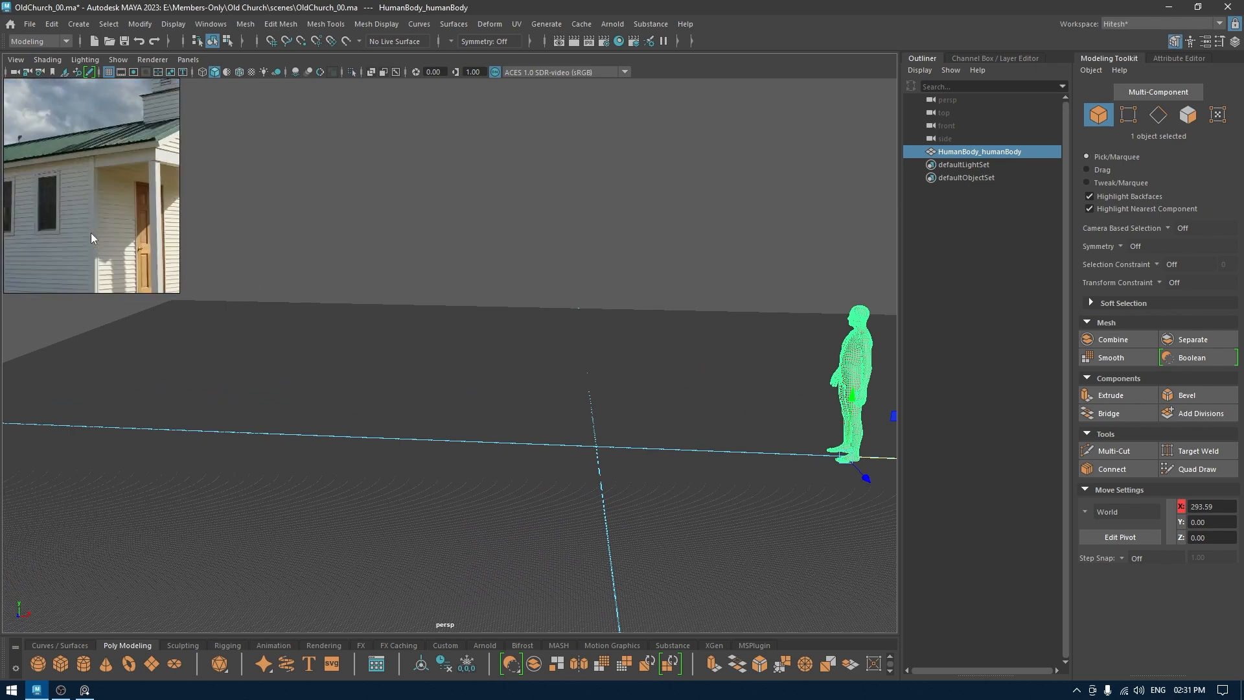
middle_click_drag(124, 223, 101, 200)
right_click_drag(415, 326, 407, 251, "alt")
left_click_drag(407, 252, 419, 251, "alt")
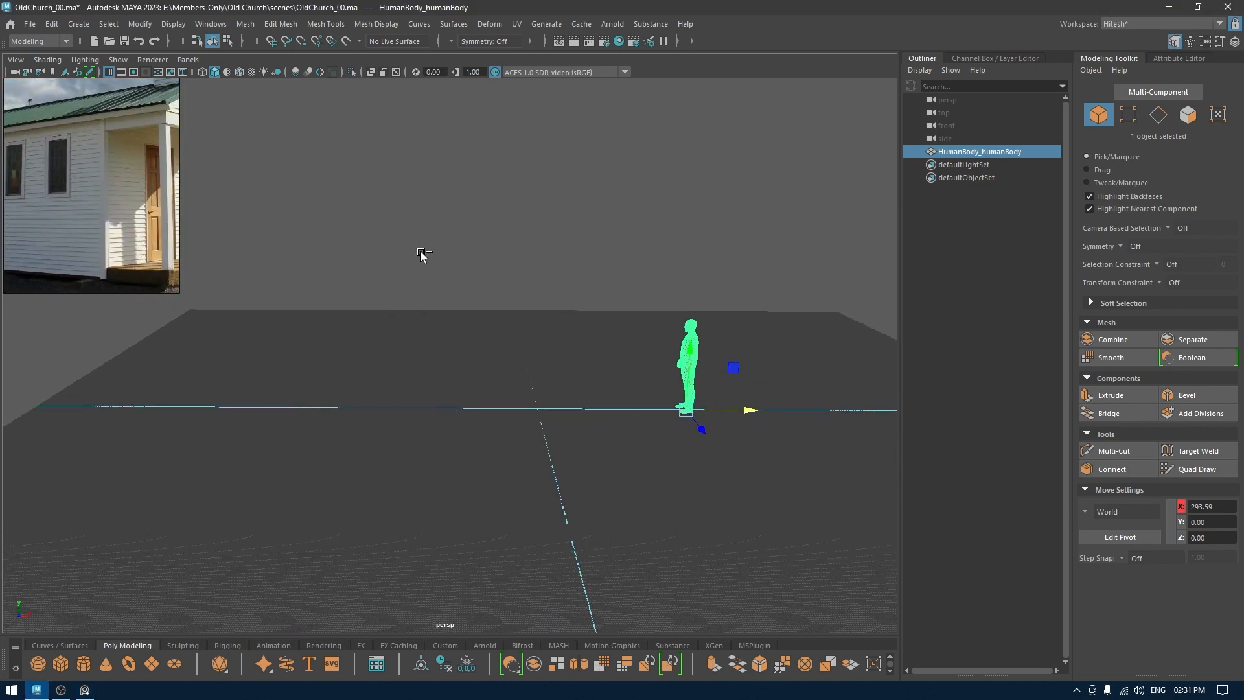
key("ctrl+s")
Step: Create a polygon cube at the world origin
left_click_drag(622, 440, 577, 311, "alt")
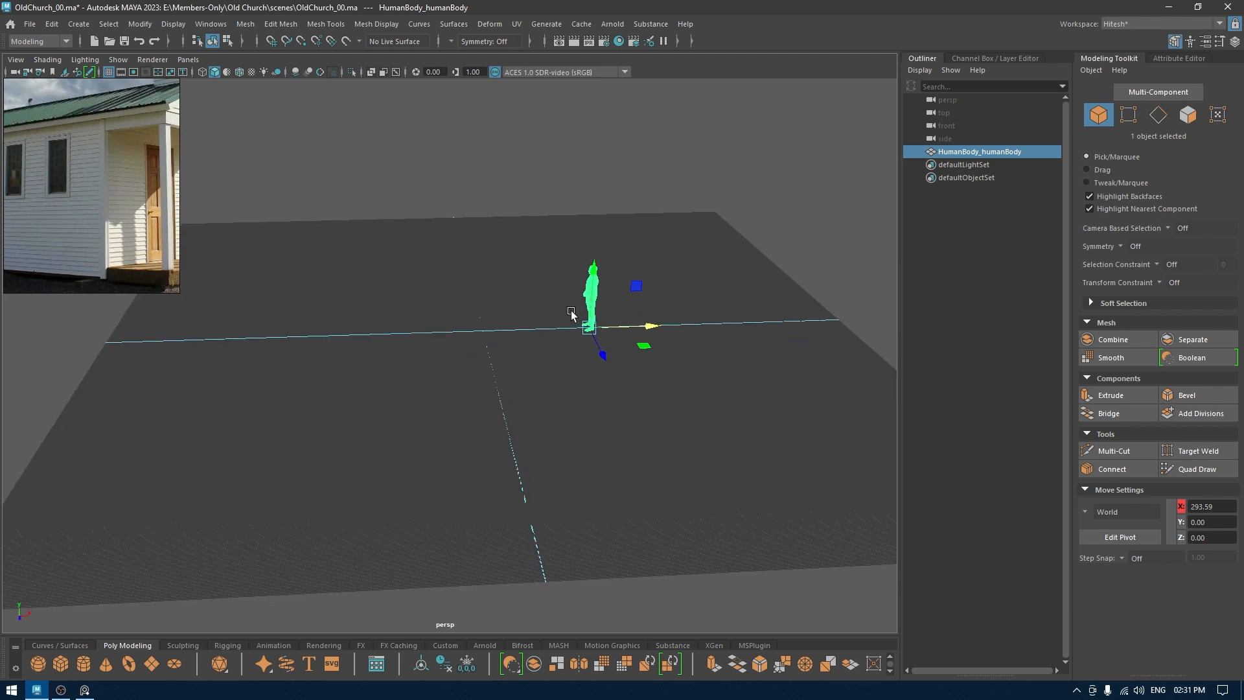
key("space")
mouse_move(499, 297)
left_mouse_down()
mouse_move(477, 271)
mouse_move(504, 277)
left_mouse_up()
left_click(517, 274)
right_click_drag(508, 271, 497, 322, "shift")
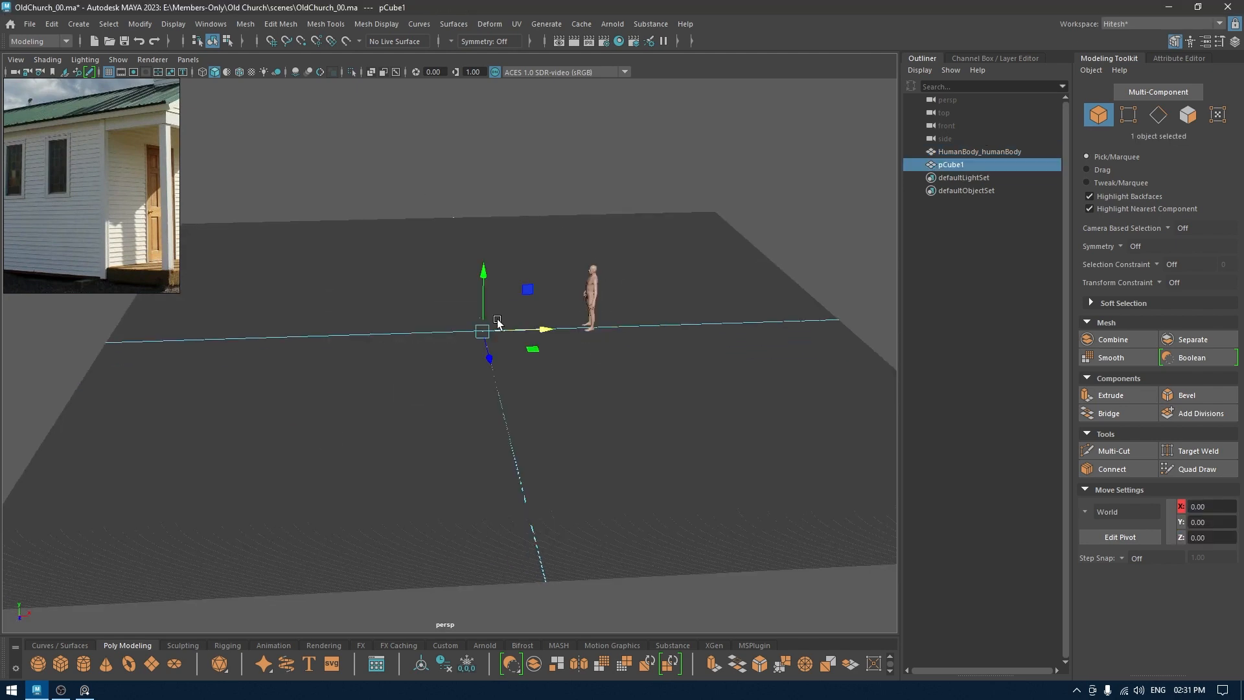
Step: Put the human figure into a new display layer
left_click_drag(496, 322, 457, 306, "alt")
right_click_drag(457, 306, 641, 396, "alt")
left_click_drag(686, 209, 819, 294)
middle_click_drag(742, 246, 680, 247, "alt")
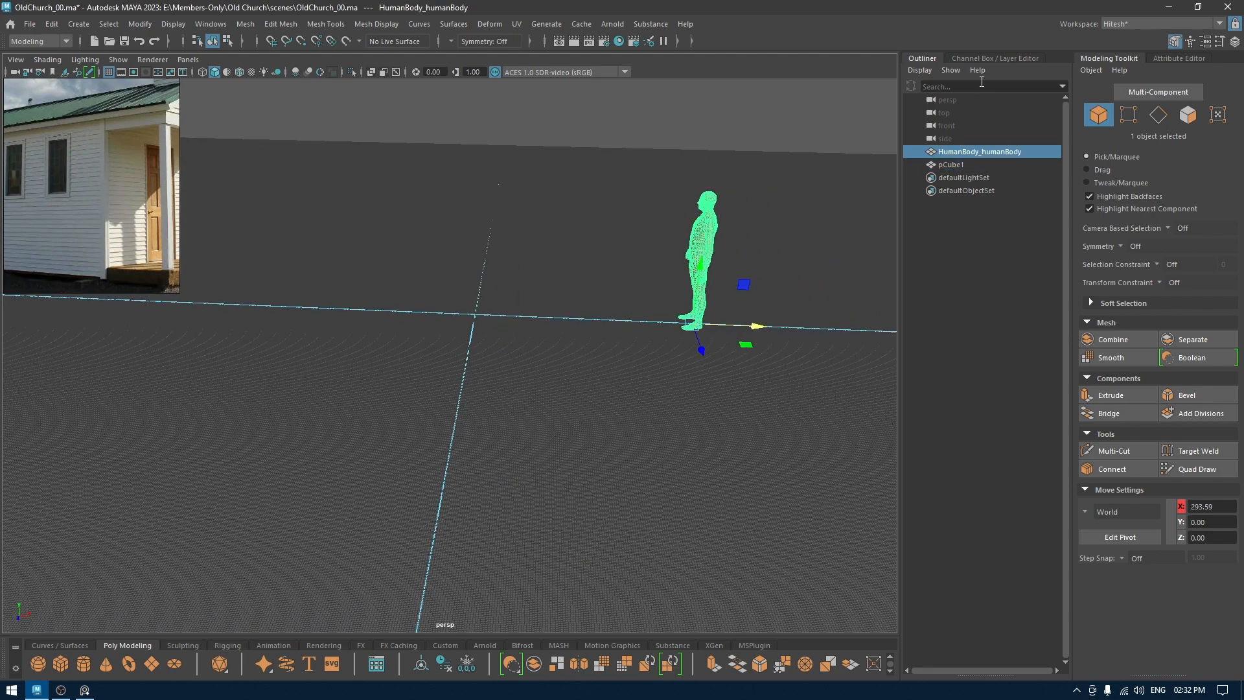
left_click(981, 59)
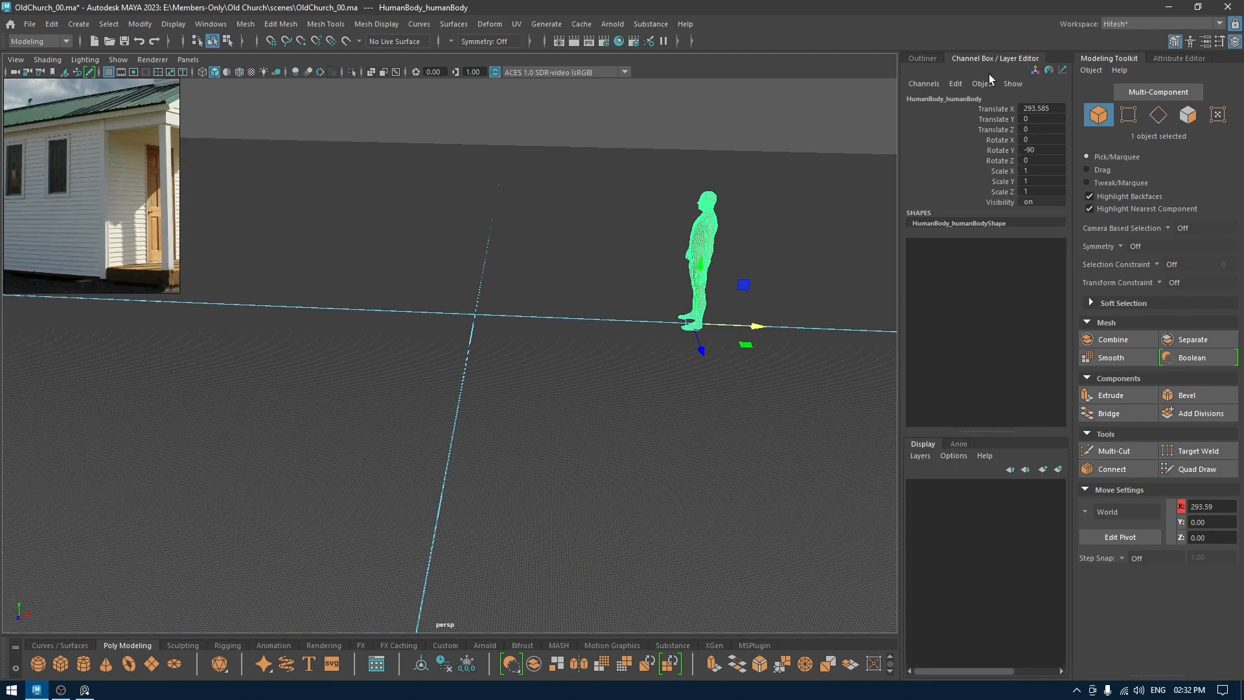
left_click(1058, 469)
left_click(567, 295)
Step: Select the cube at the origin in the front view and set its height to 8
right_click_drag(567, 295, 576, 345, "alt")
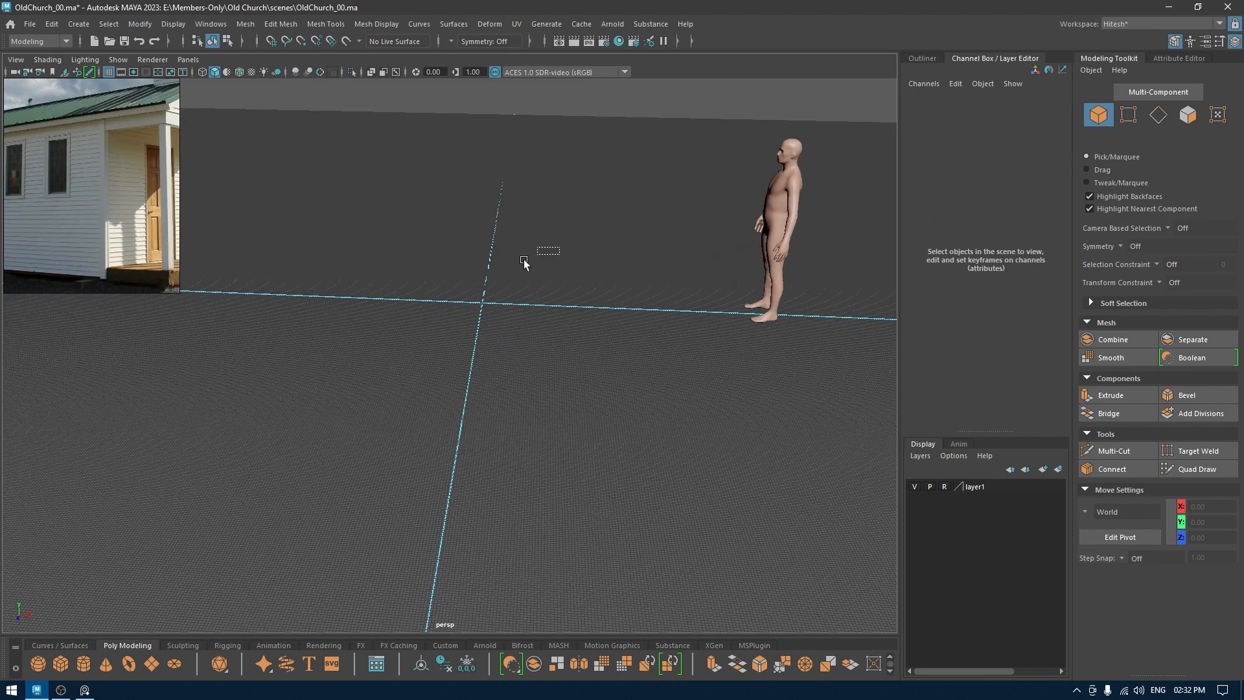
right_click_drag(524, 259, 490, 317, "shift")
key("space")
left_click_drag(570, 295, 570, 333)
scroll(569, 467, "down", 3)
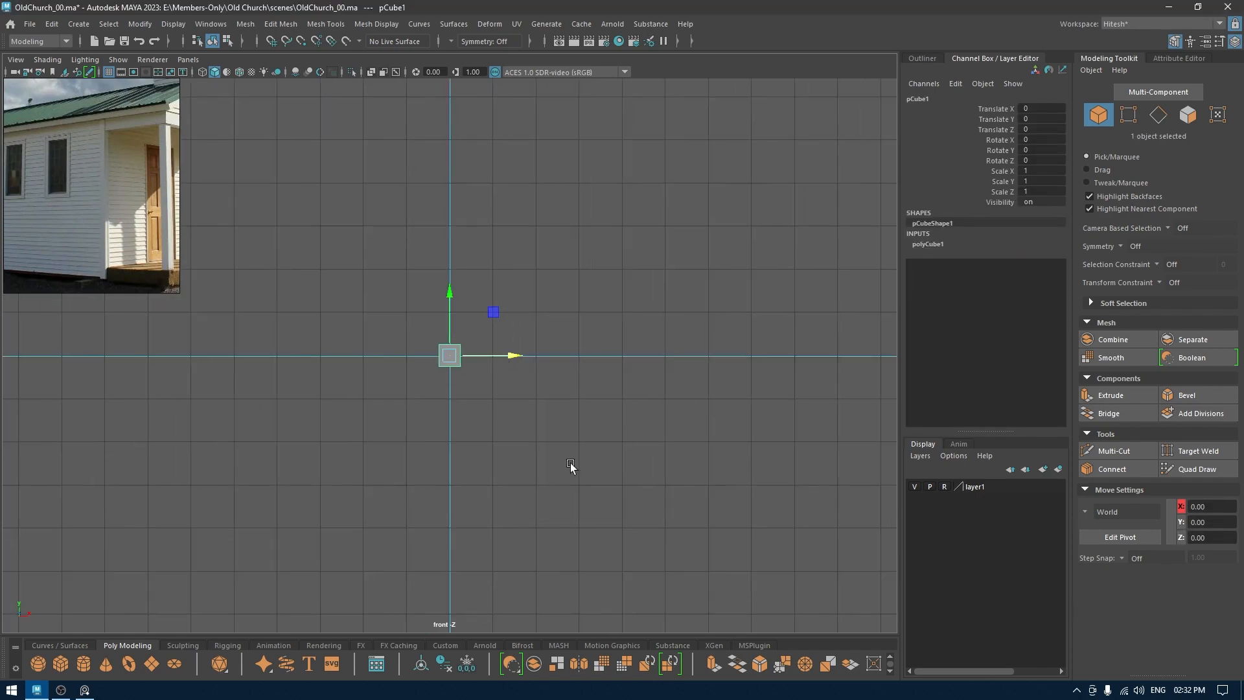
key("t")
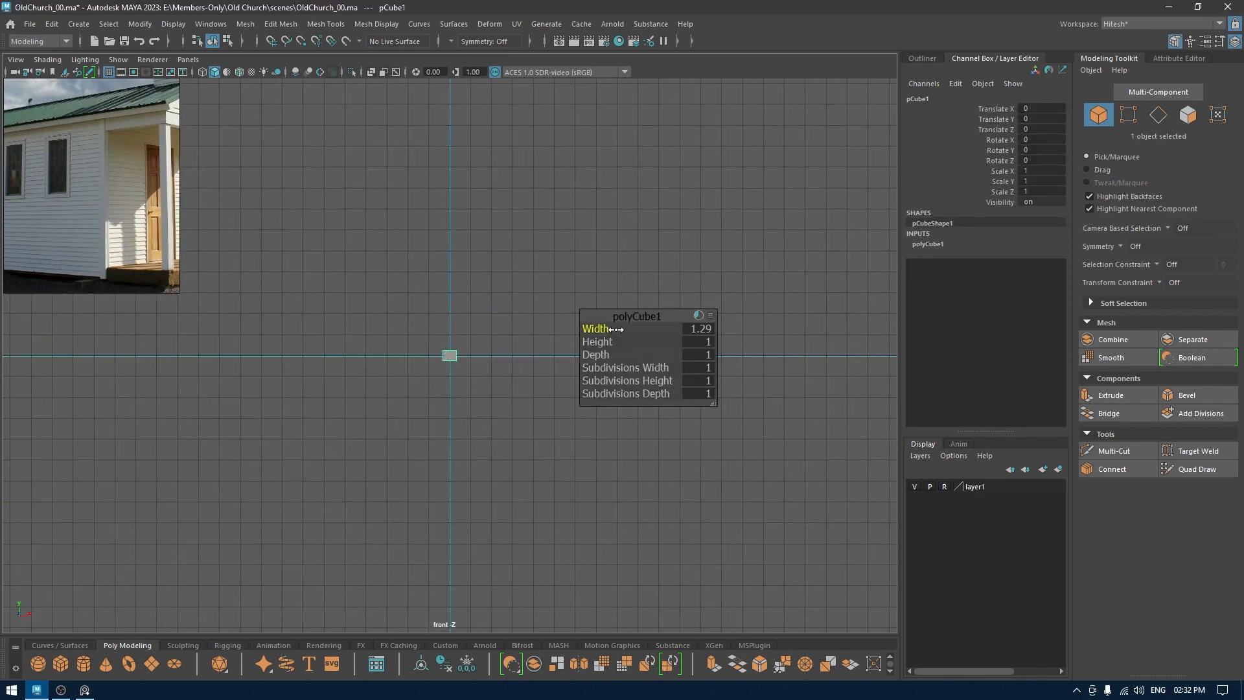
left_click_drag(616, 330, 725, 354)
scroll(459, 262, "down", 1)
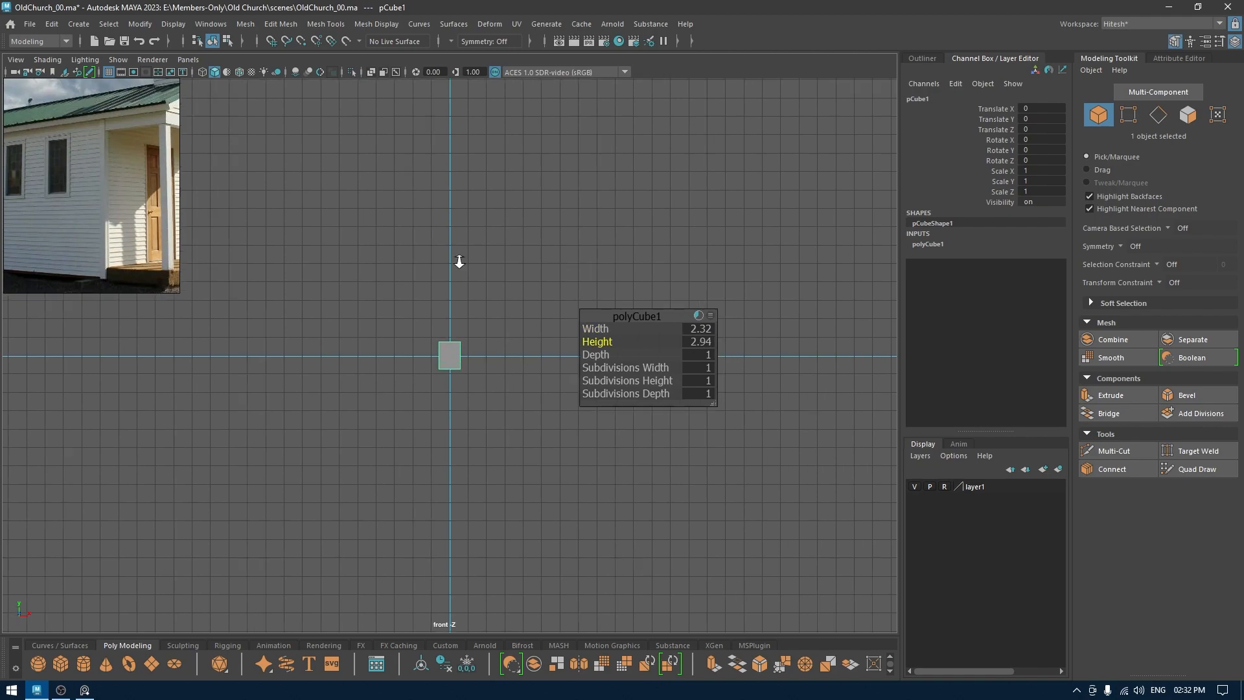
scroll(459, 261, "down", 10)
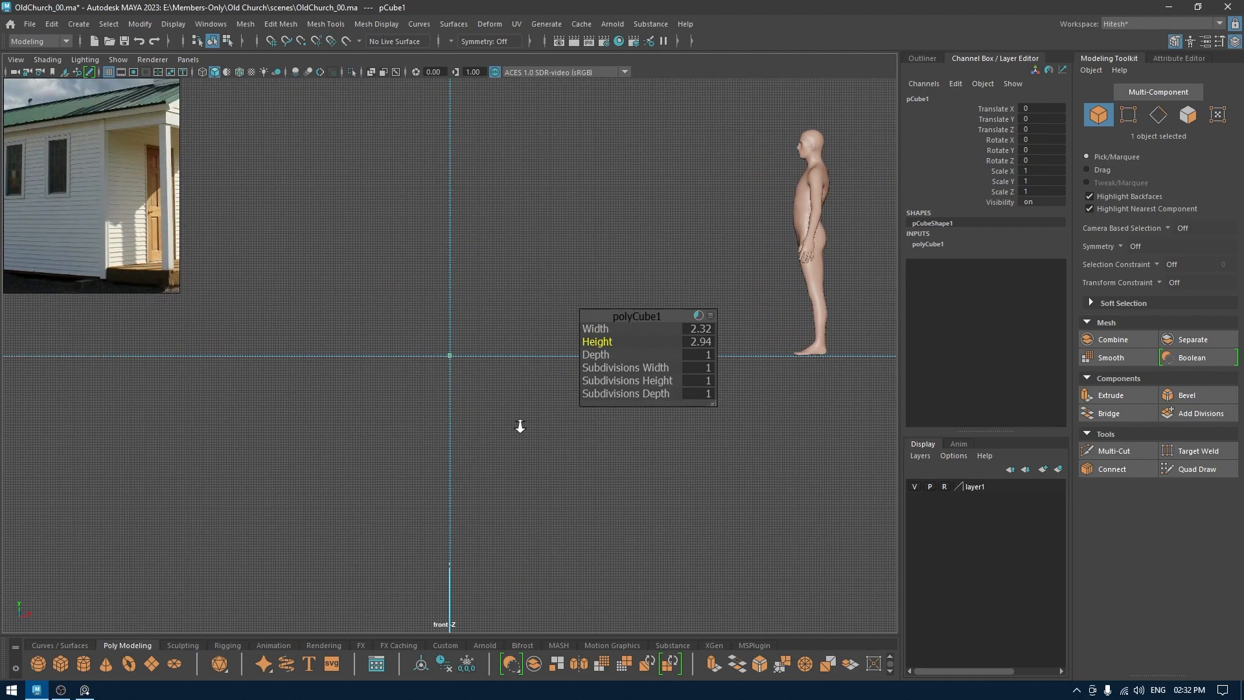
scroll(520, 426, "up", 3)
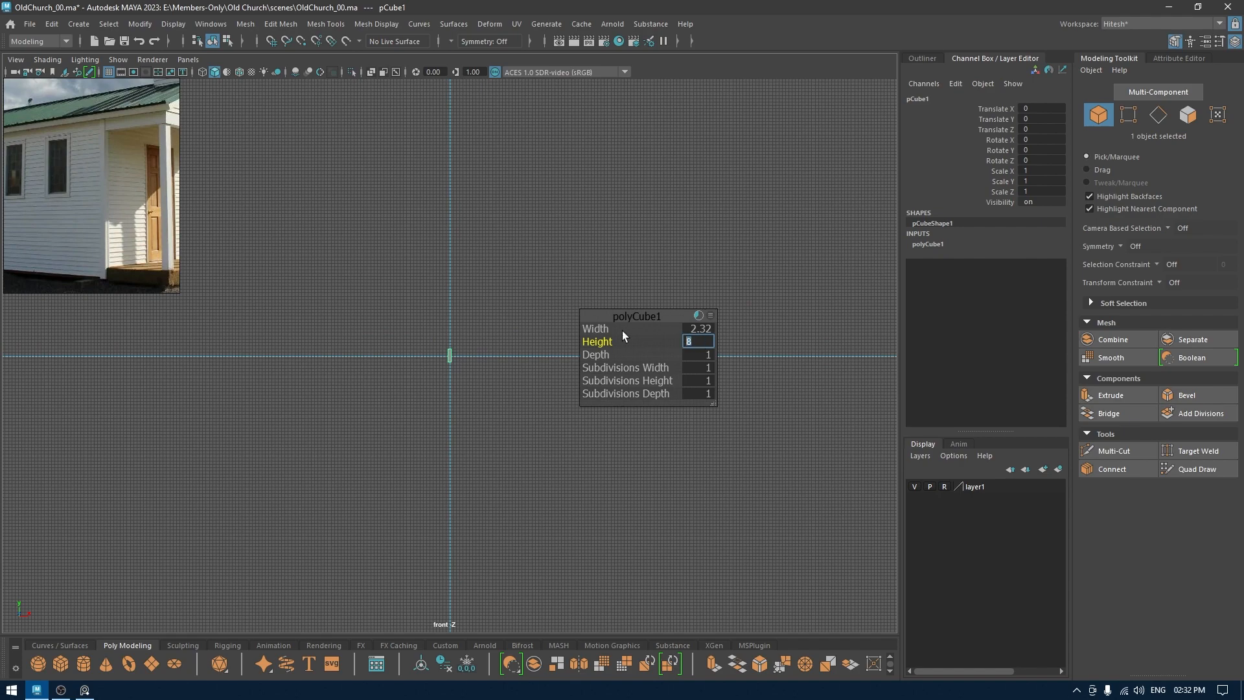
Step: Set the cube's width to 150 to form a long plank
left_click_drag(607, 330, 712, 328)
left_click(705, 329)
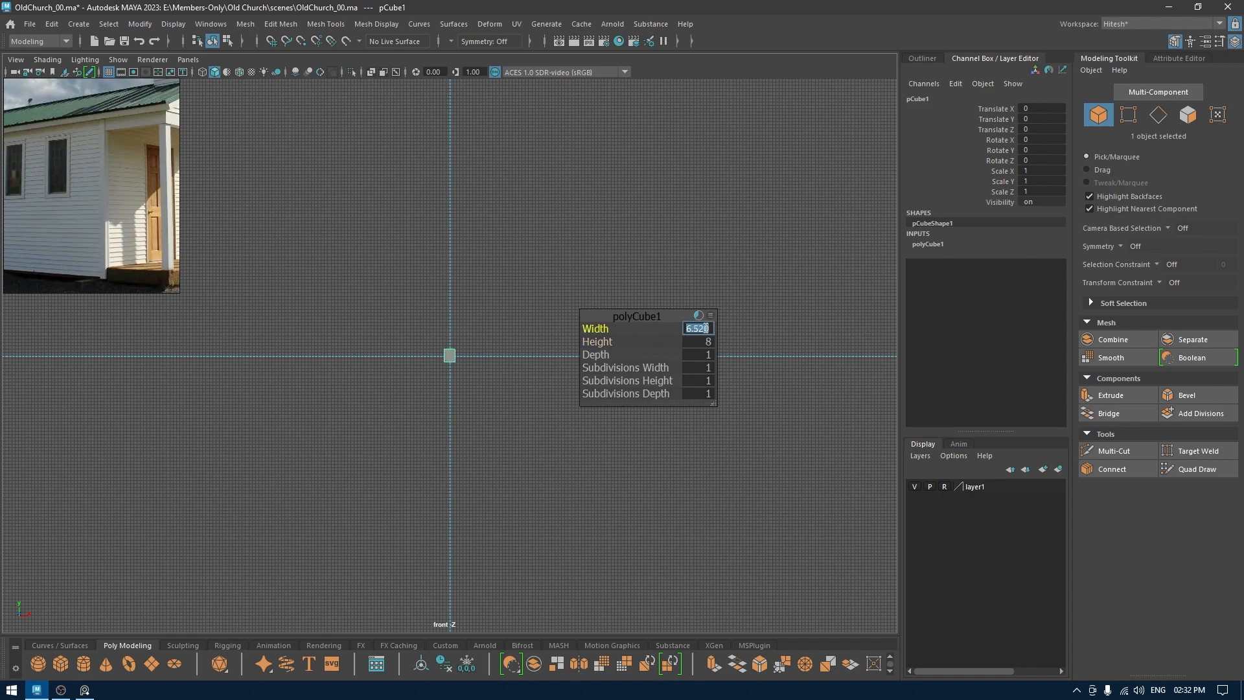
type("150")
key("Return")
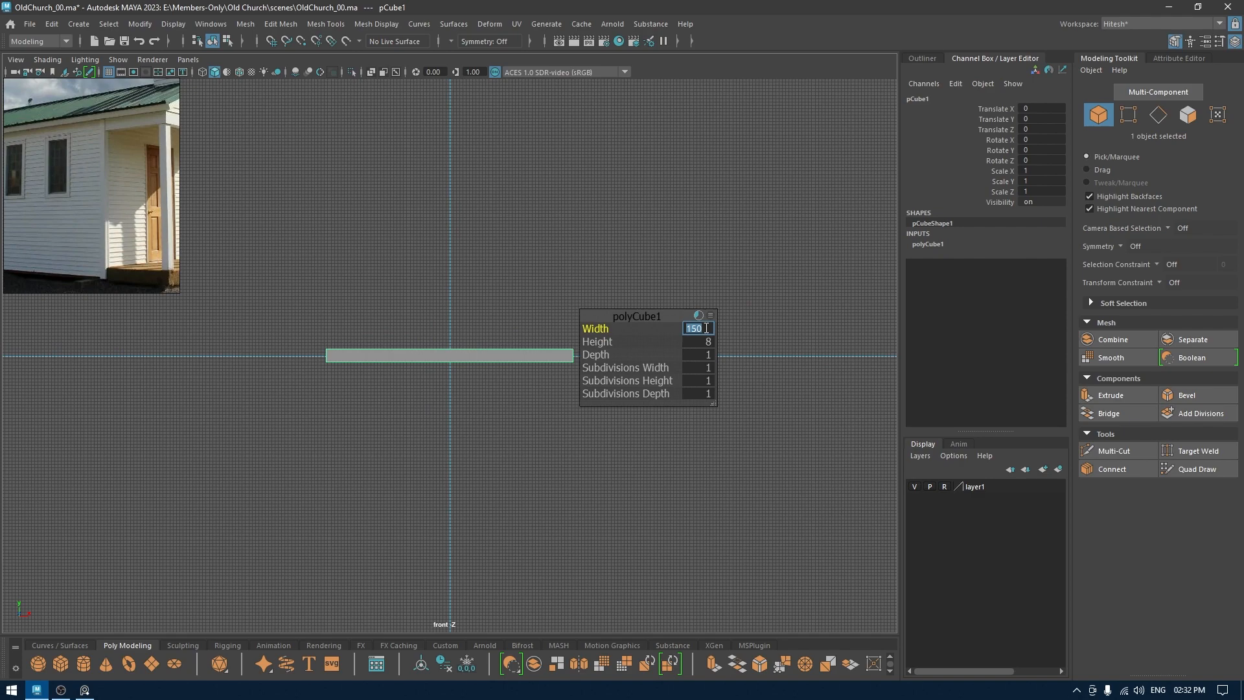
key("Tab")
key("Tab")
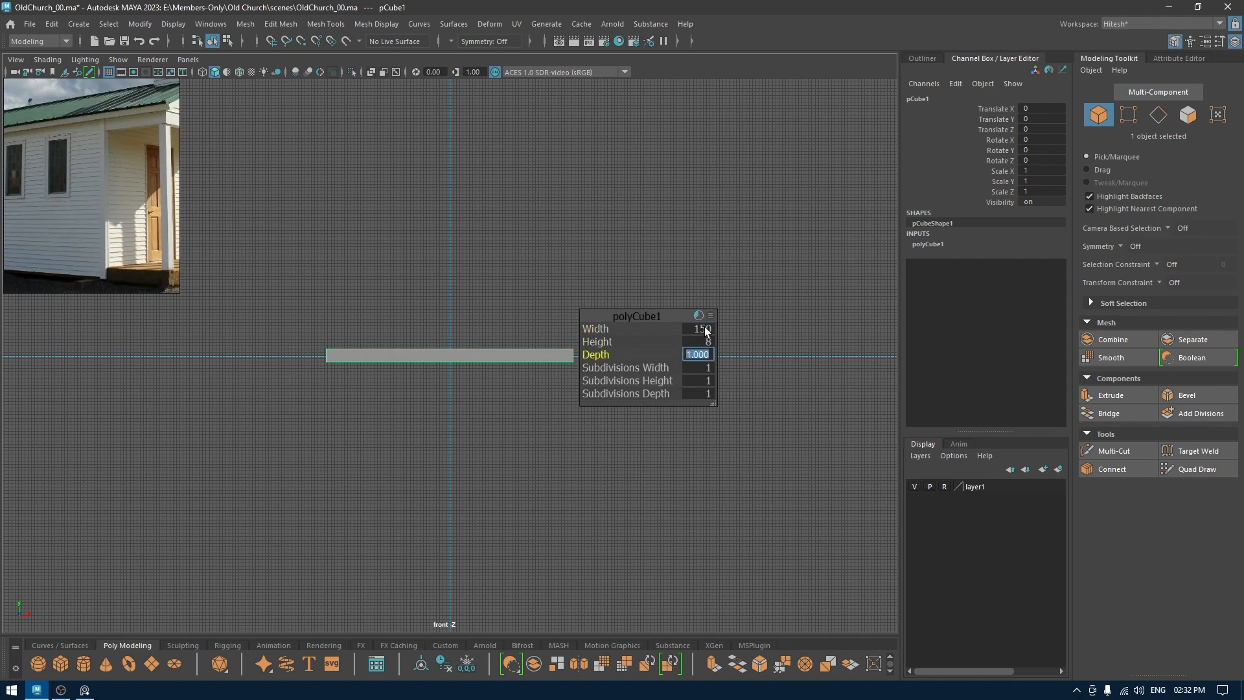
key("Return")
key("w")
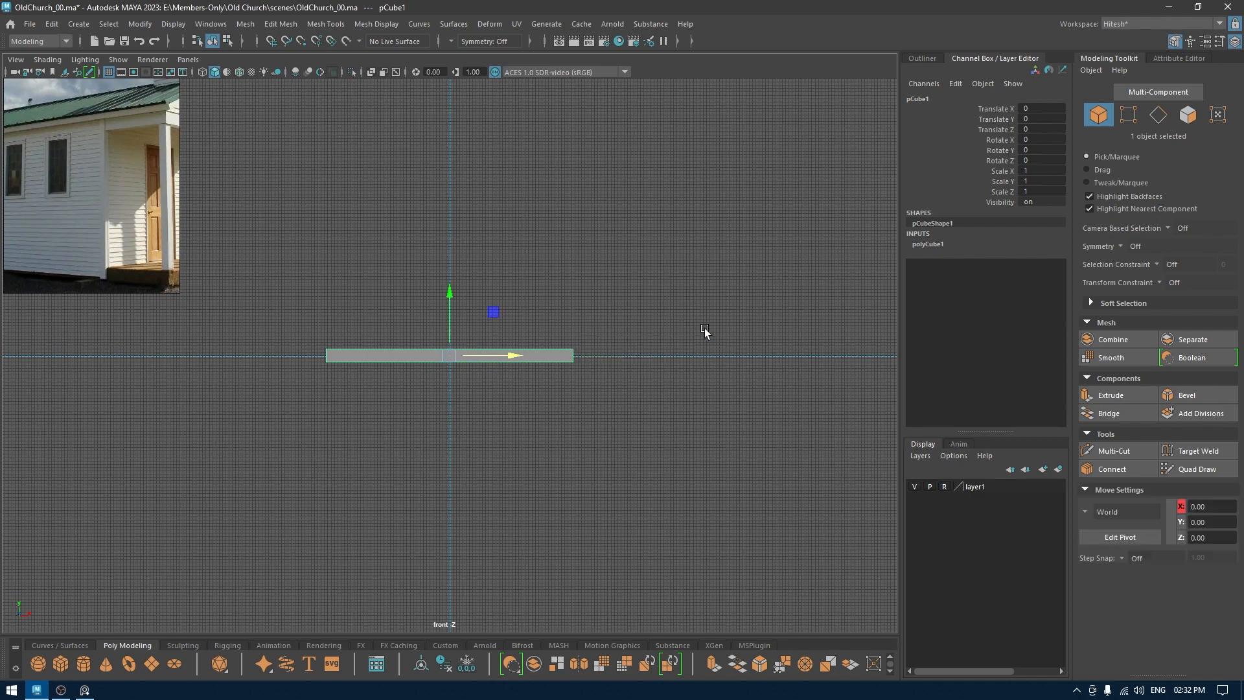
Step: Set the plank's depth to about 3 in the perspective view
key("space")
left_click_drag(705, 328, 691, 261)
left_click_drag(633, 328, 538, 333, "alt")
right_click_drag(538, 333, 757, 371, "alt")
key("f")
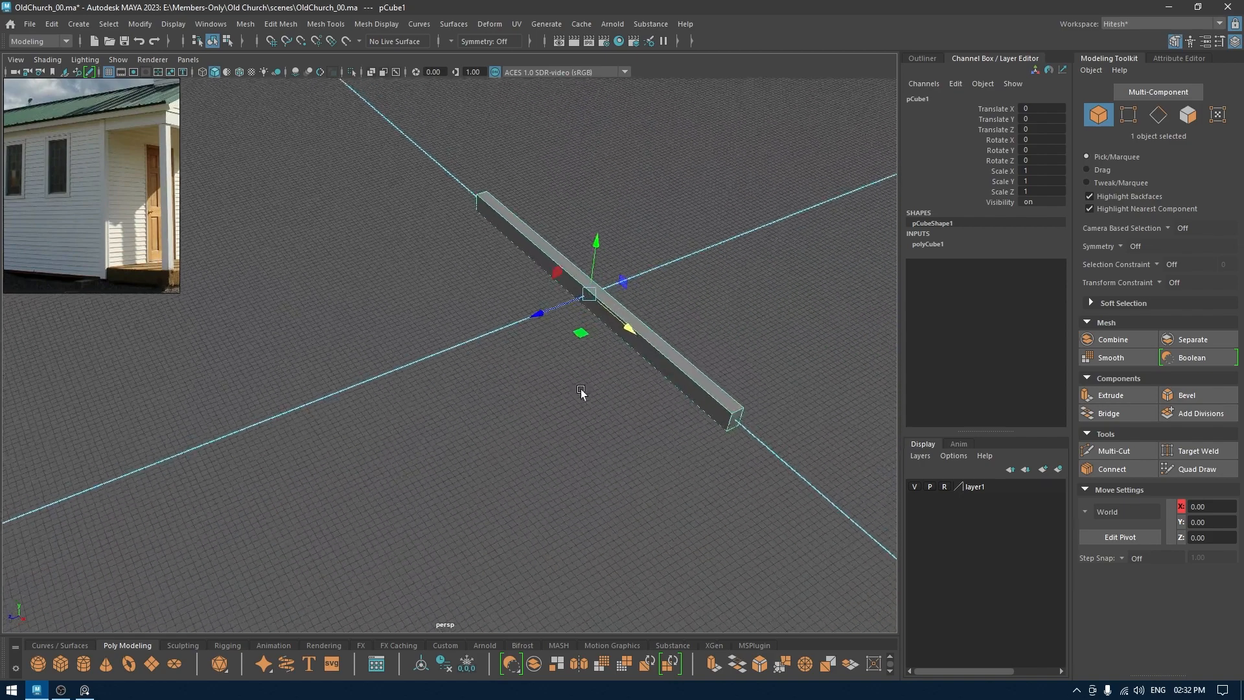
key("t")
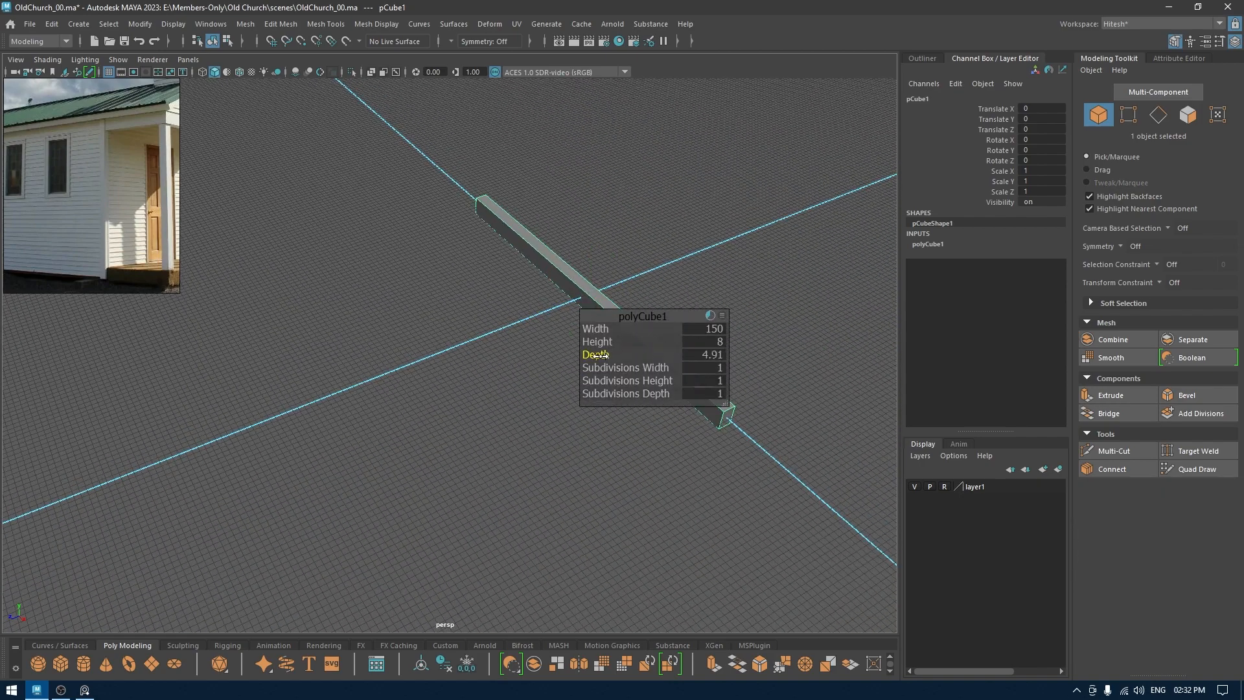
left_click_drag(599, 355, 551, 363)
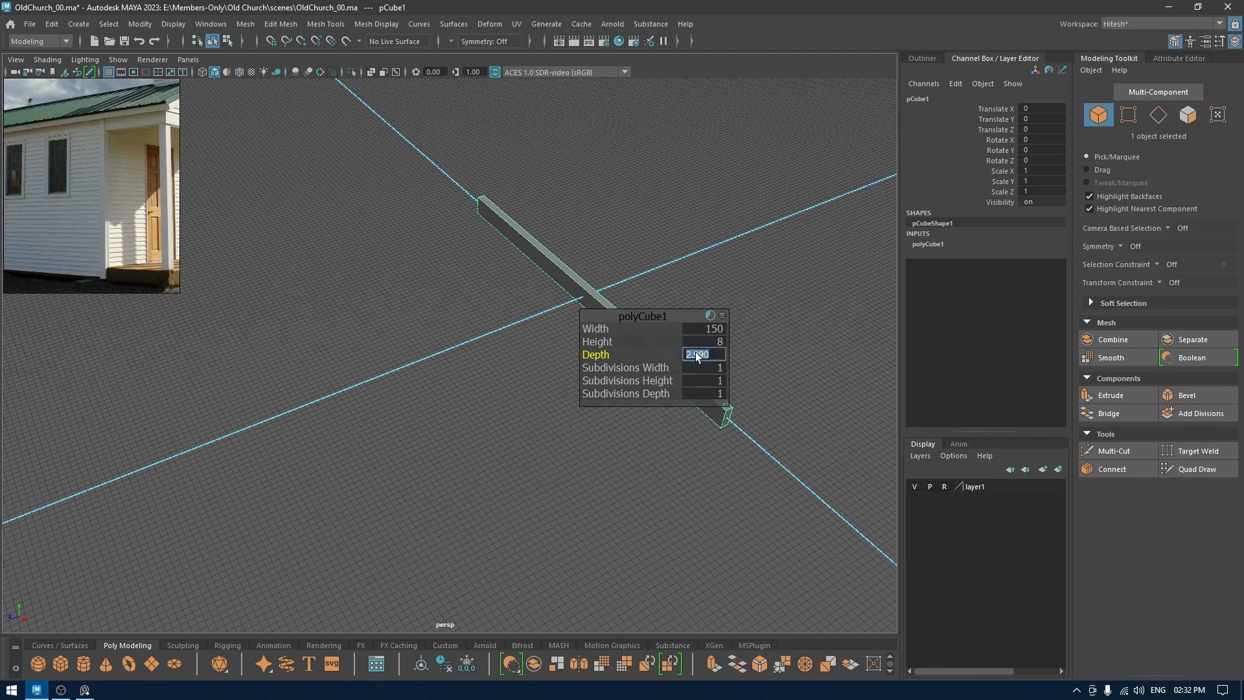
key("Return")
key("w")
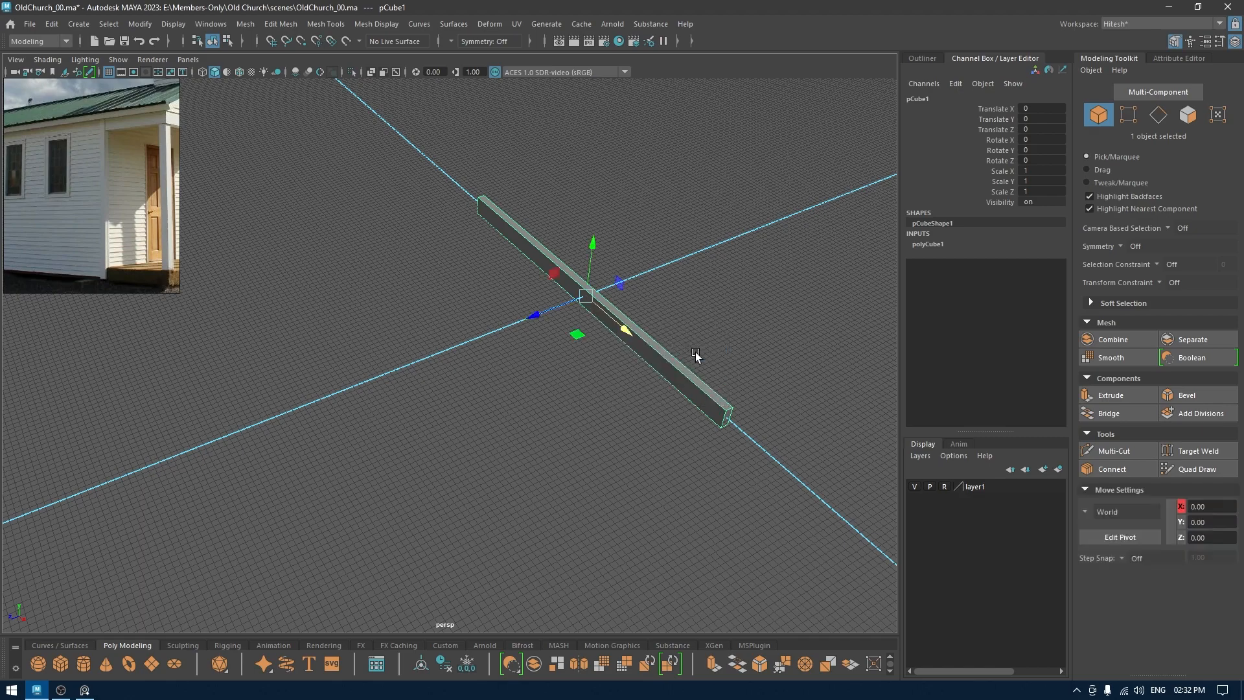
Step: Raise the plank in the side view to about Y 154.97, at the human figure's neck height
left_click_drag(697, 357, 785, 366, "alt")
right_click_drag(786, 367, 610, 226, "alt")
mouse_move(611, 226)
left_mouse_down("alt")
mouse_move(589, 212)
mouse_move(599, 215)
left_mouse_up("alt")
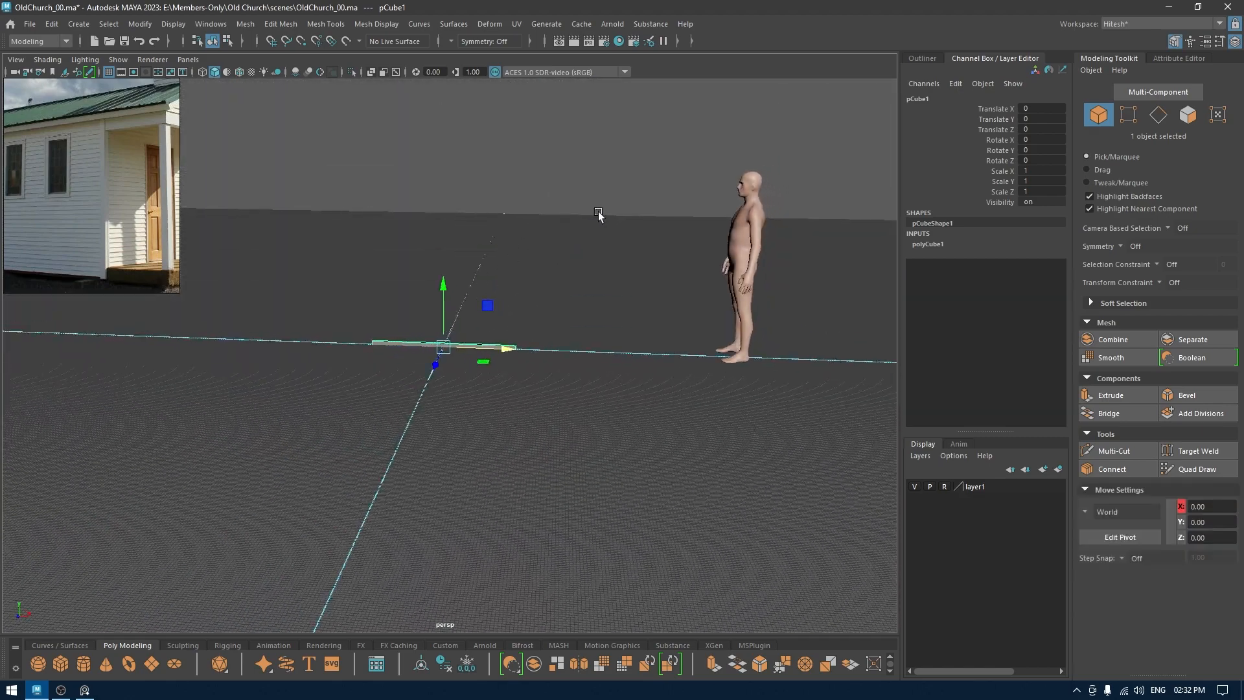
right_click_drag(599, 215, 602, 263, "alt")
left_click_drag(603, 262, 633, 267, "alt")
key("alt+Tab")
key("space")
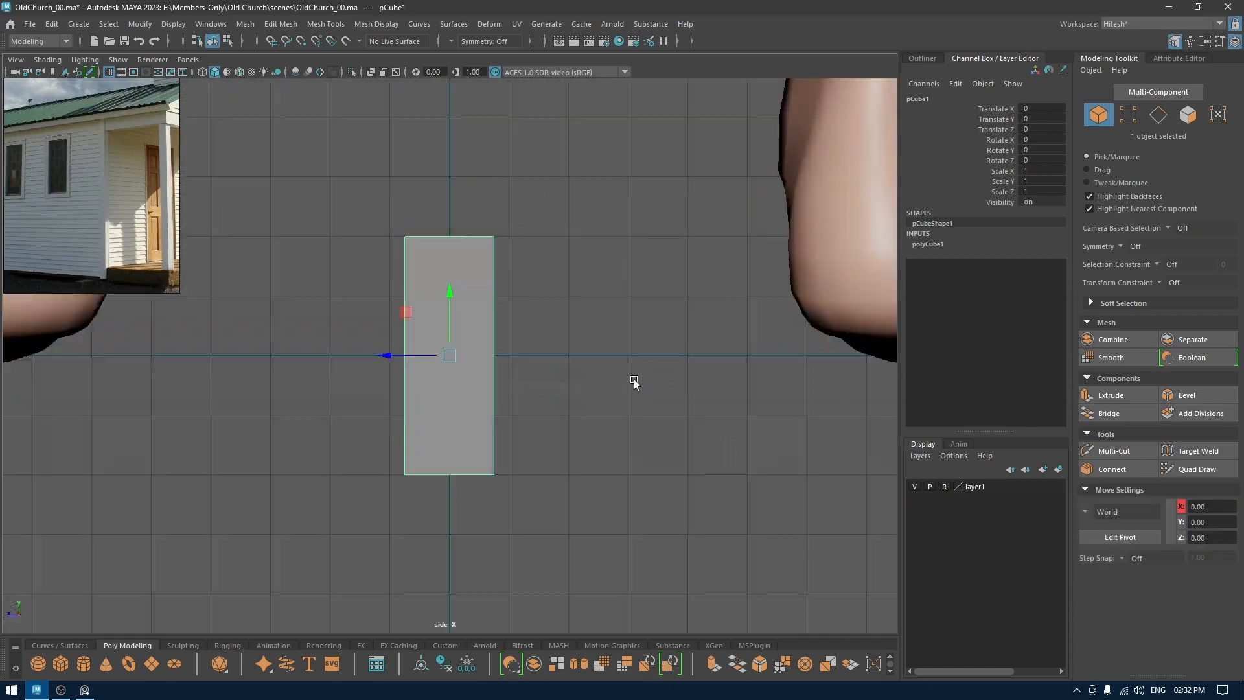
right_click_drag(634, 380, 456, 189, "alt")
middle_click_drag(456, 188, 591, 614, "alt")
right_click_drag(590, 614, 427, 5, "alt")
right_click_drag(706, 518, 616, 255, "alt")
middle_click_drag(559, 423, 581, 528, "alt")
left_click_drag(570, 503, 570, 133)
scroll(570, 133, "up", 3)
right_click_drag(553, 359, 670, 471, "alt")
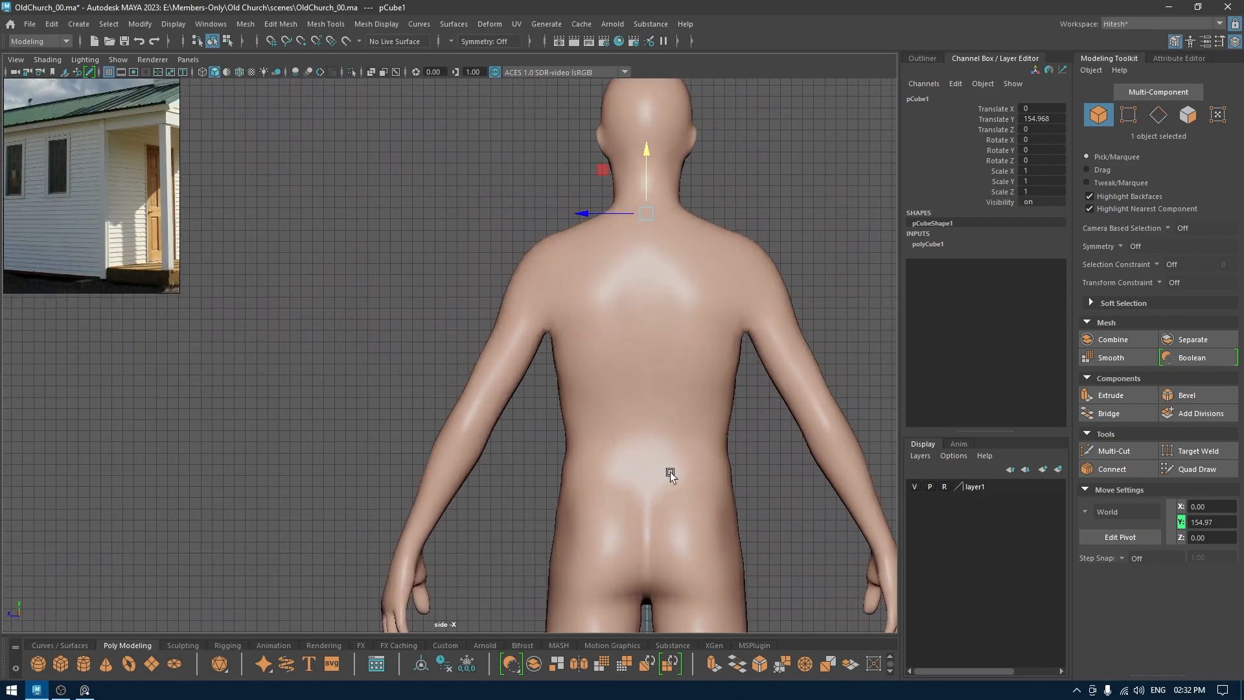
Step: Show the scene in wireframe and move the plank's pivot near the upper corner on its negative Z side
key("4")
right_click_drag(621, 331, 771, 428, "alt")
middle_click_drag(765, 228, 498, 424, "alt")
right_click_drag(495, 285, 583, 320, "alt")
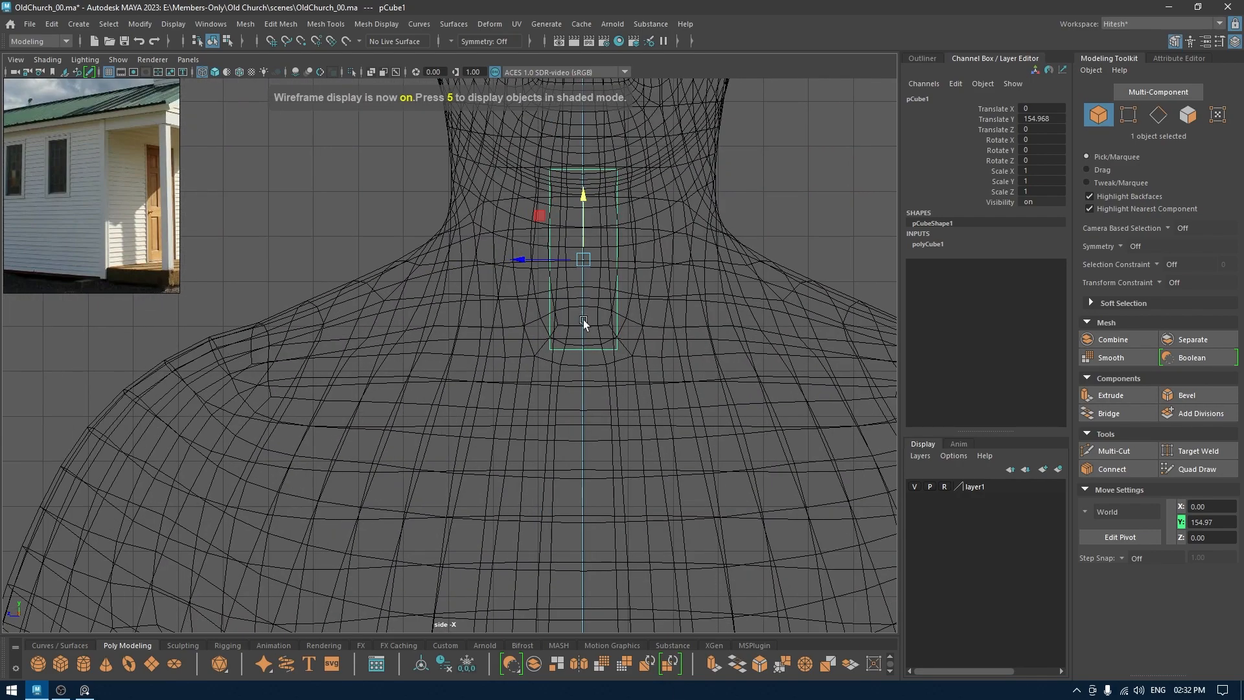
middle_click_drag(583, 320, 557, 355, "alt")
right_click_drag(557, 355, 569, 418, "alt")
key("d")
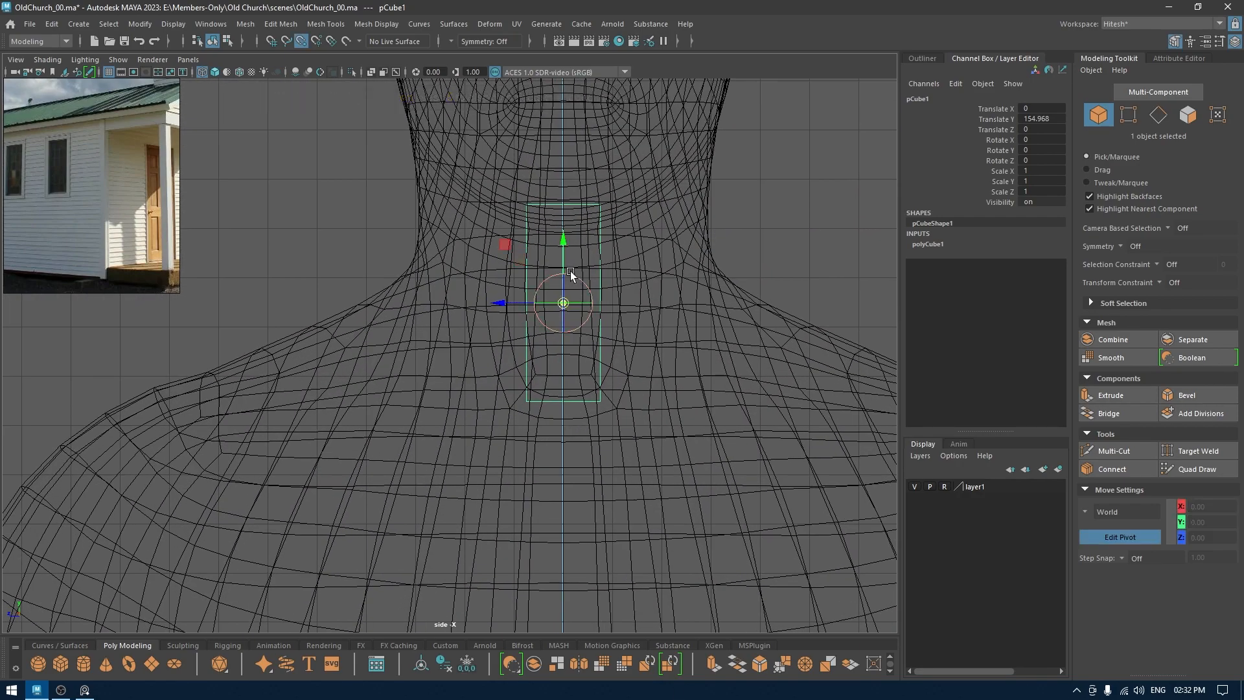
key("v")
left_click_drag(563, 303, 560, 149)
left_click_drag(561, 208, 609, 222)
key("d")
key("d")
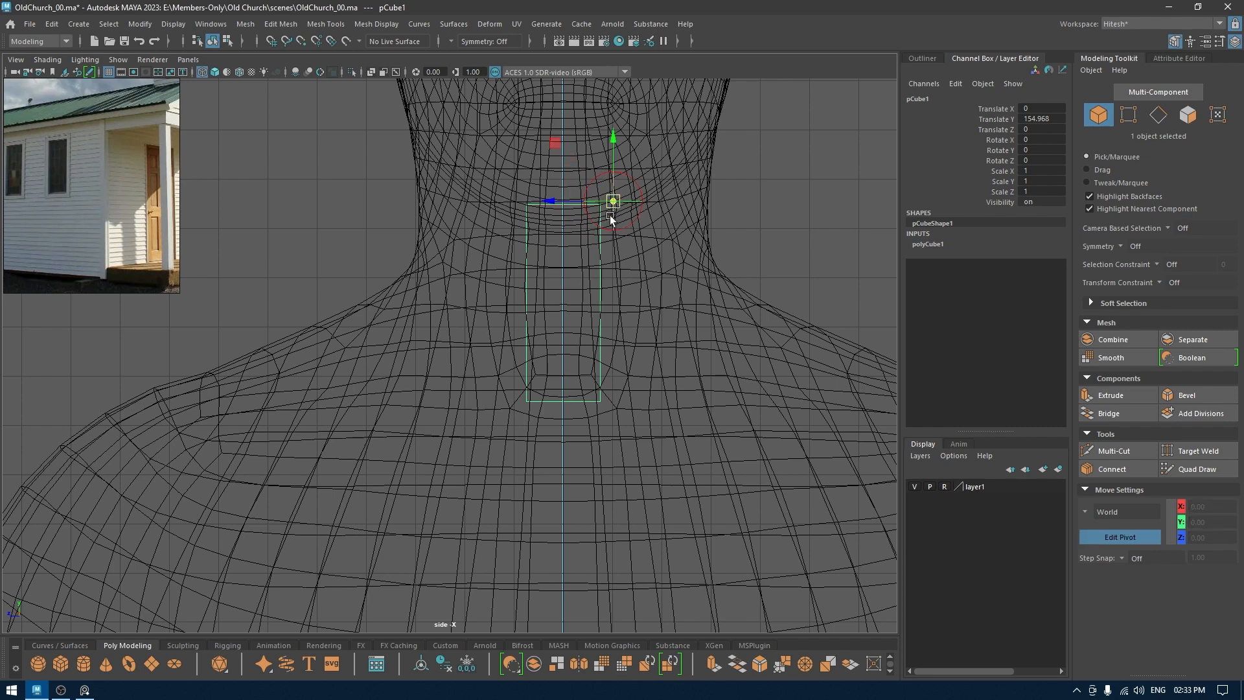
left_click_drag(574, 208, 608, 223)
key("v")
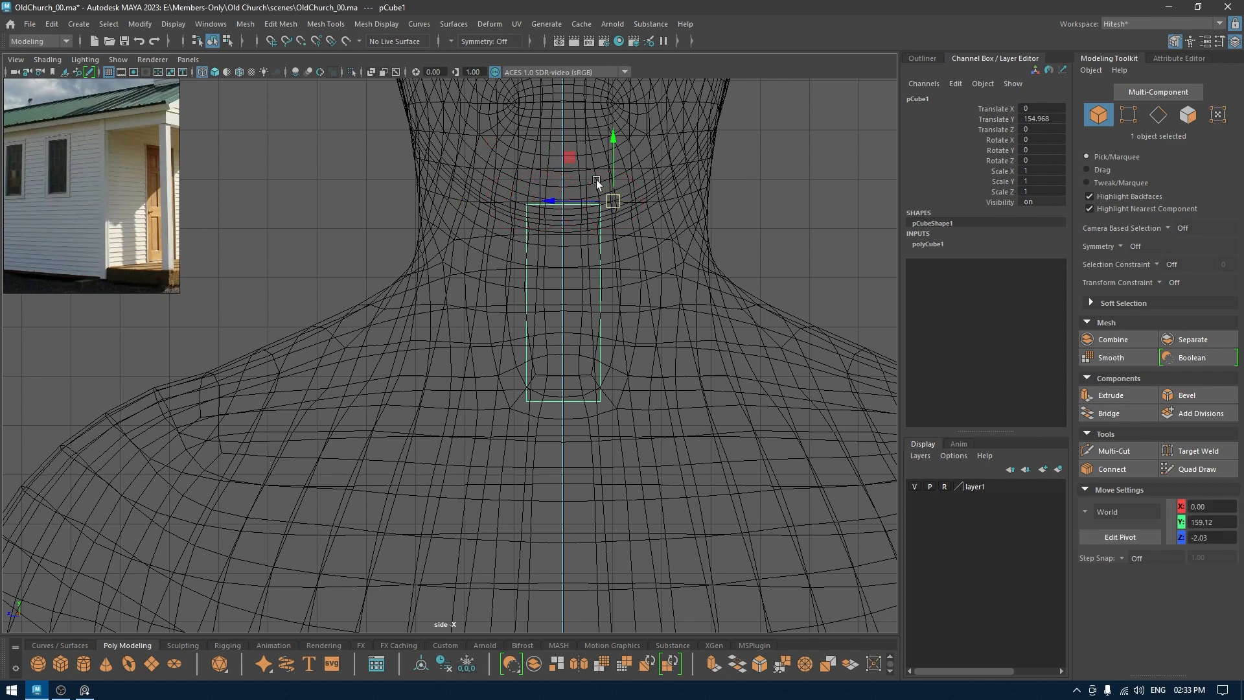
Step: Align the plank's pivot with its upper corner at about Y 158.97 and Z -1.49
right_click_drag(596, 180, 663, 304, "alt")
key("d")
left_click_drag(586, 156, 570, 161)
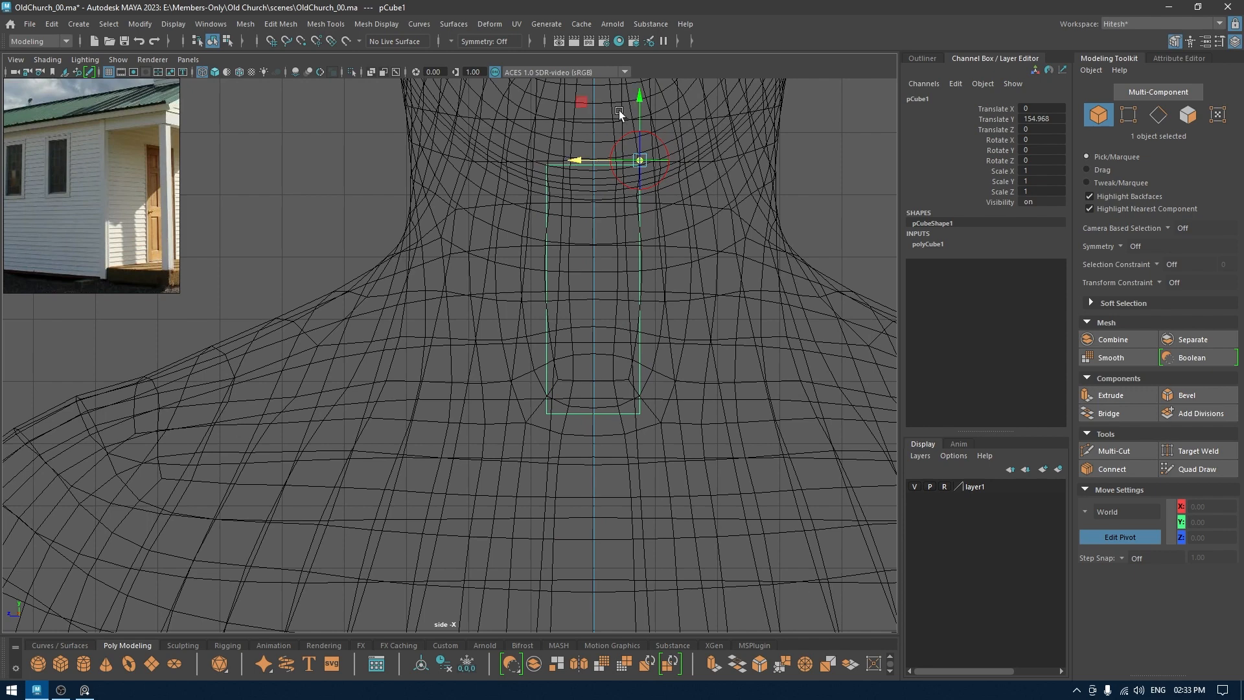
left_click_drag(636, 95, 636, 99)
key("d")
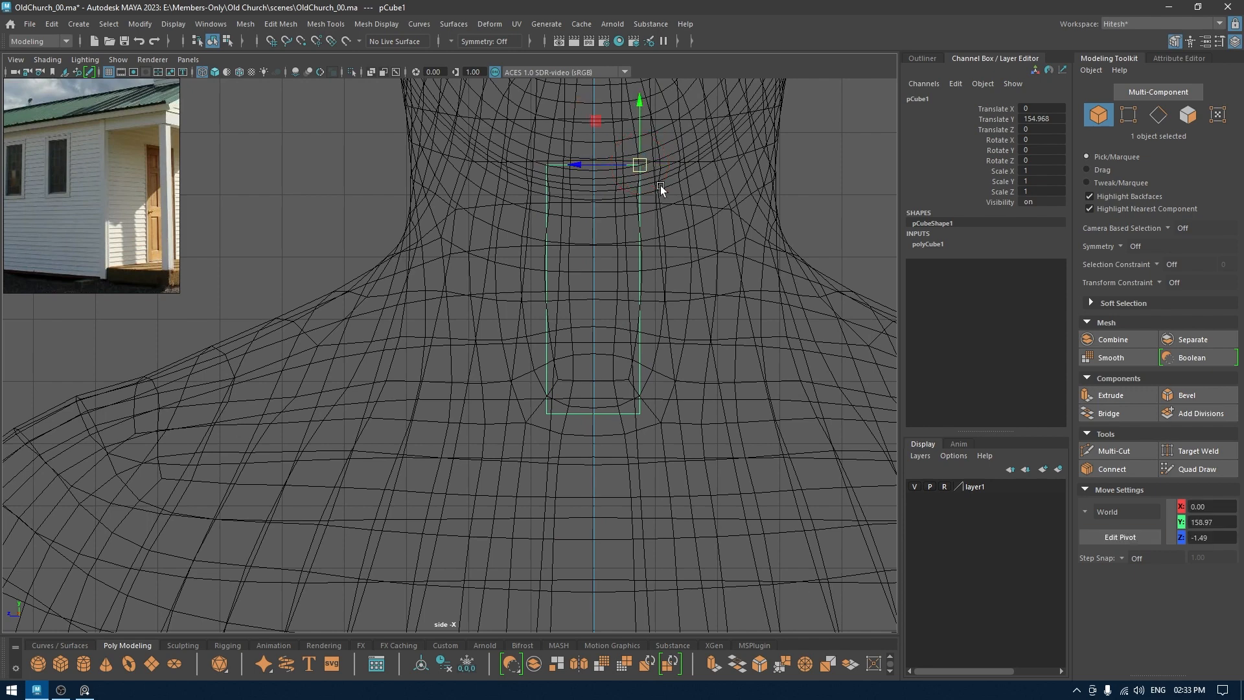
Step: Rotate the plank -15 degrees about X around its corner pivot
right_click_drag(659, 186, 682, 246, "alt")
key("e")
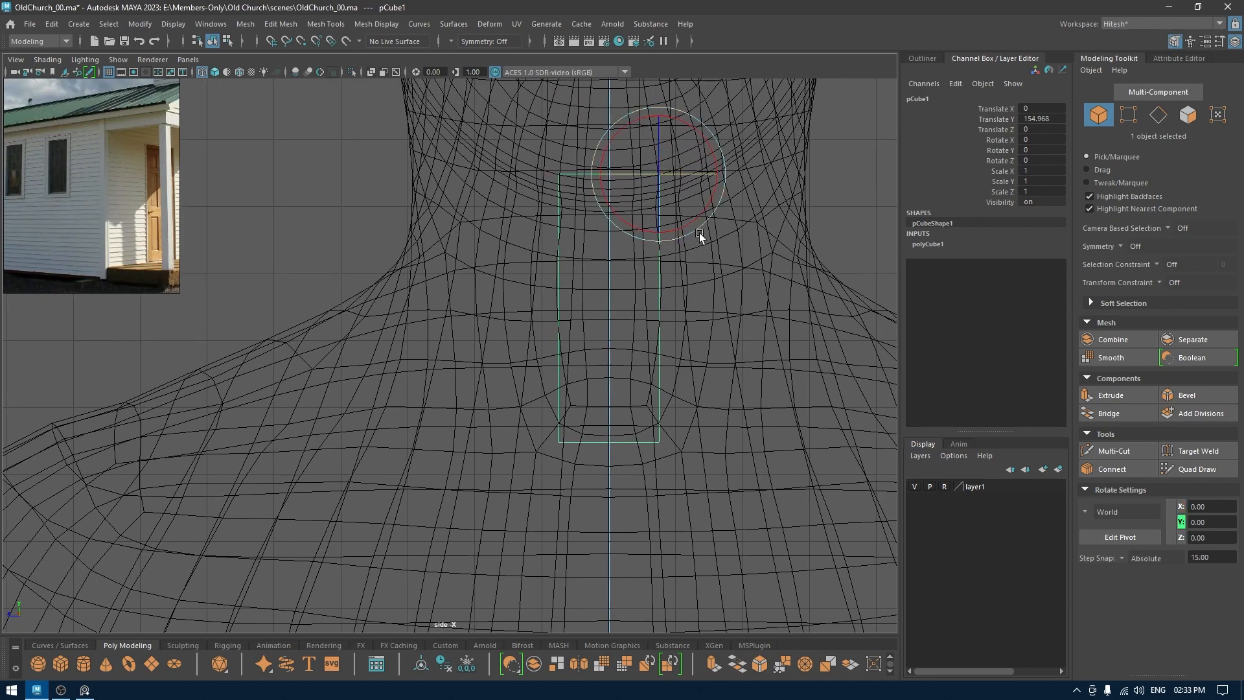
left_click_drag(698, 232, 690, 232)
right_click_drag(676, 359, 597, 235, "alt")
key("w")
Step: Duplicate the tilted plank, try the copy at about Y 146.64 and Y 160.76, and undo the move
middle_click_drag(620, 329, 689, 313, "alt")
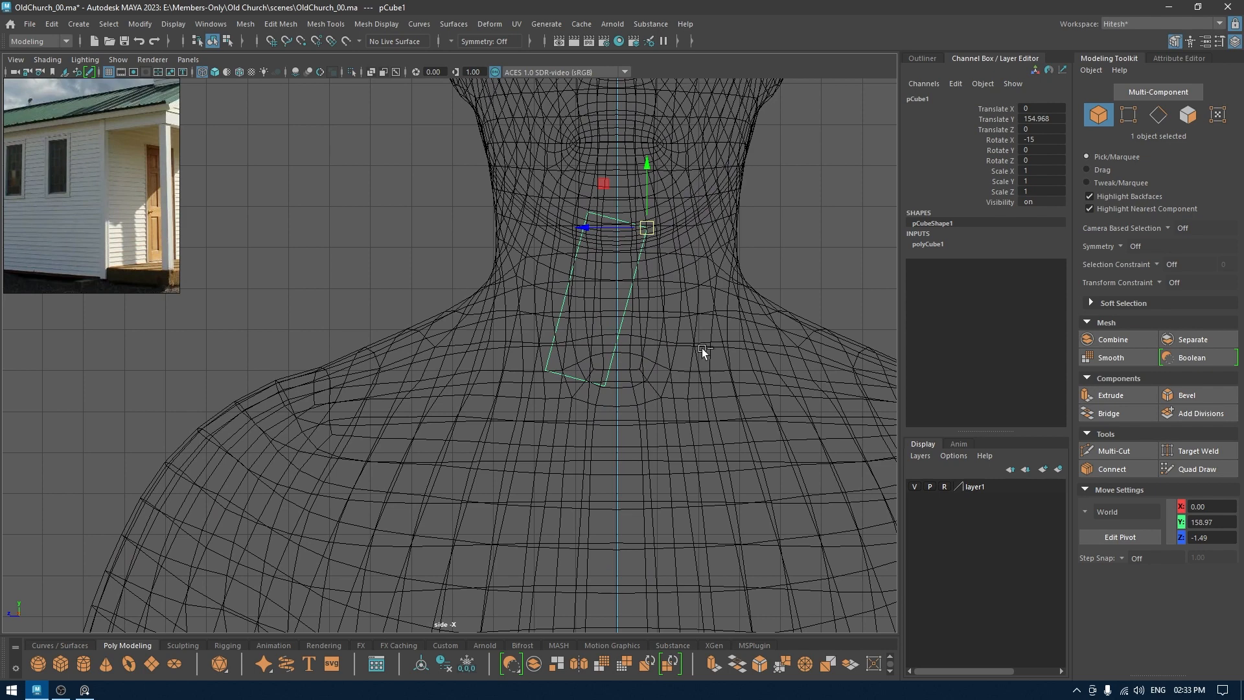
key("ctrl+d")
scroll(682, 277, "up", 2)
left_click_drag(680, 149, 686, 349)
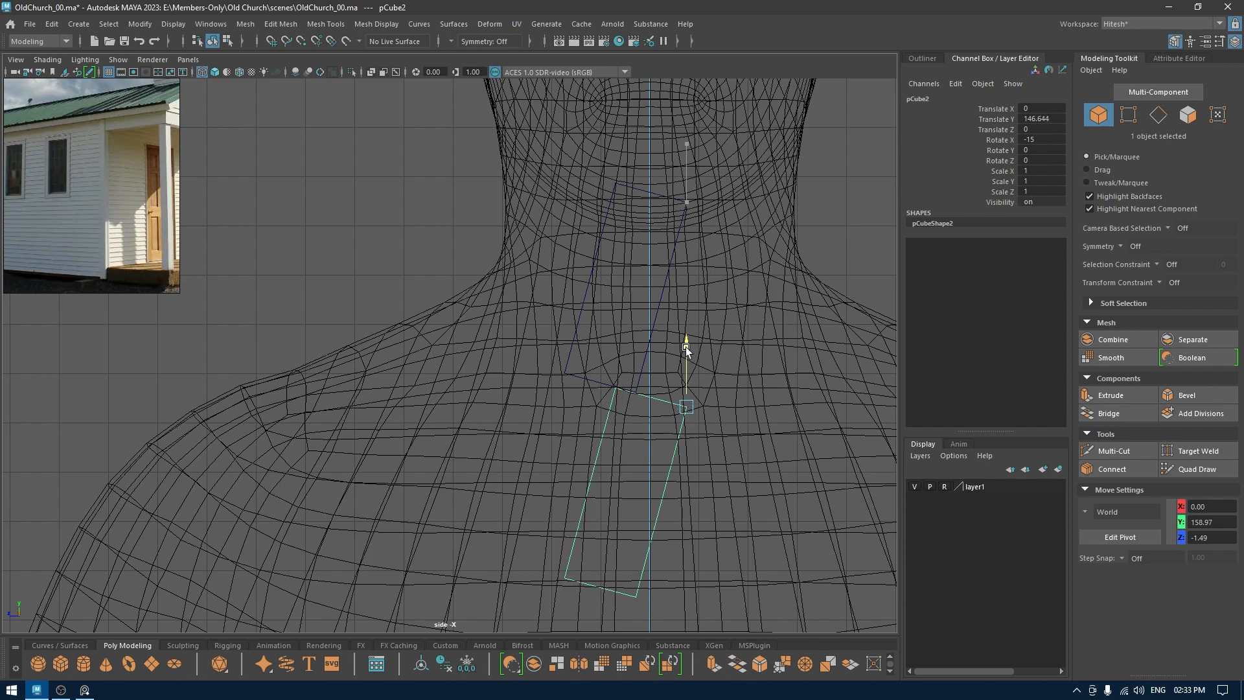
left_click_drag(685, 349, 716, 5)
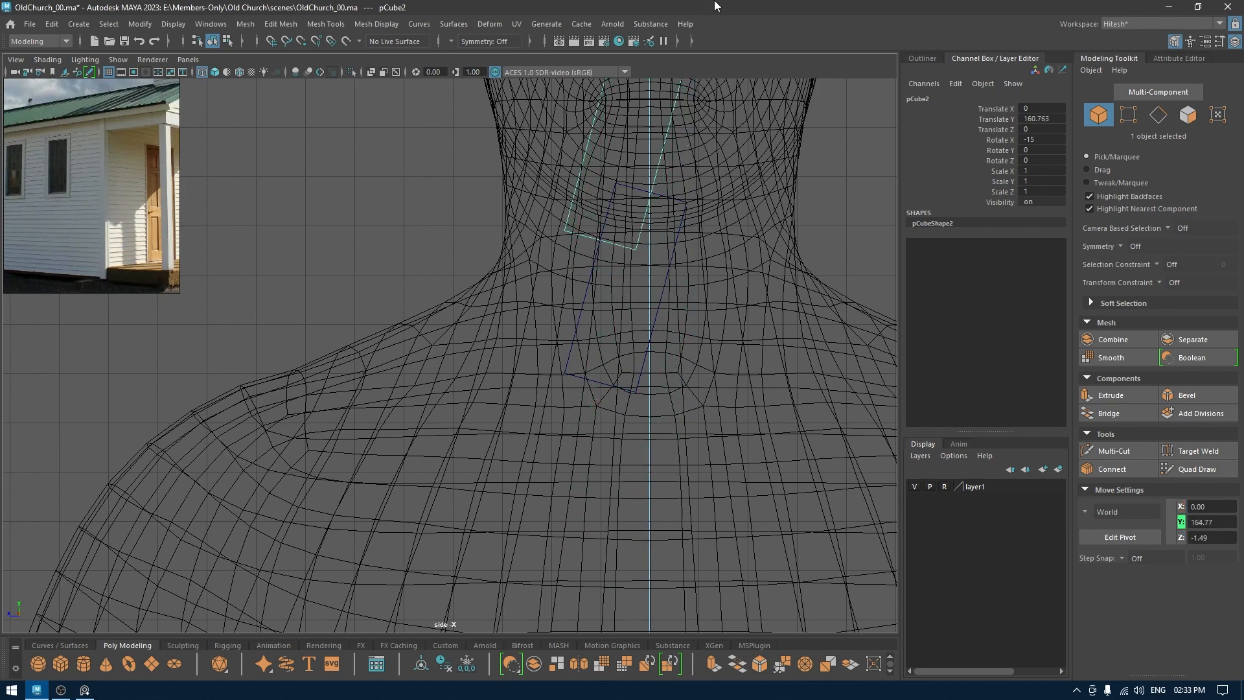
key("ctrl+z")
key("space")
mouse_move(658, 399)
left_mouse_down()
mouse_move(647, 370)
mouse_move(651, 379)
left_mouse_up()
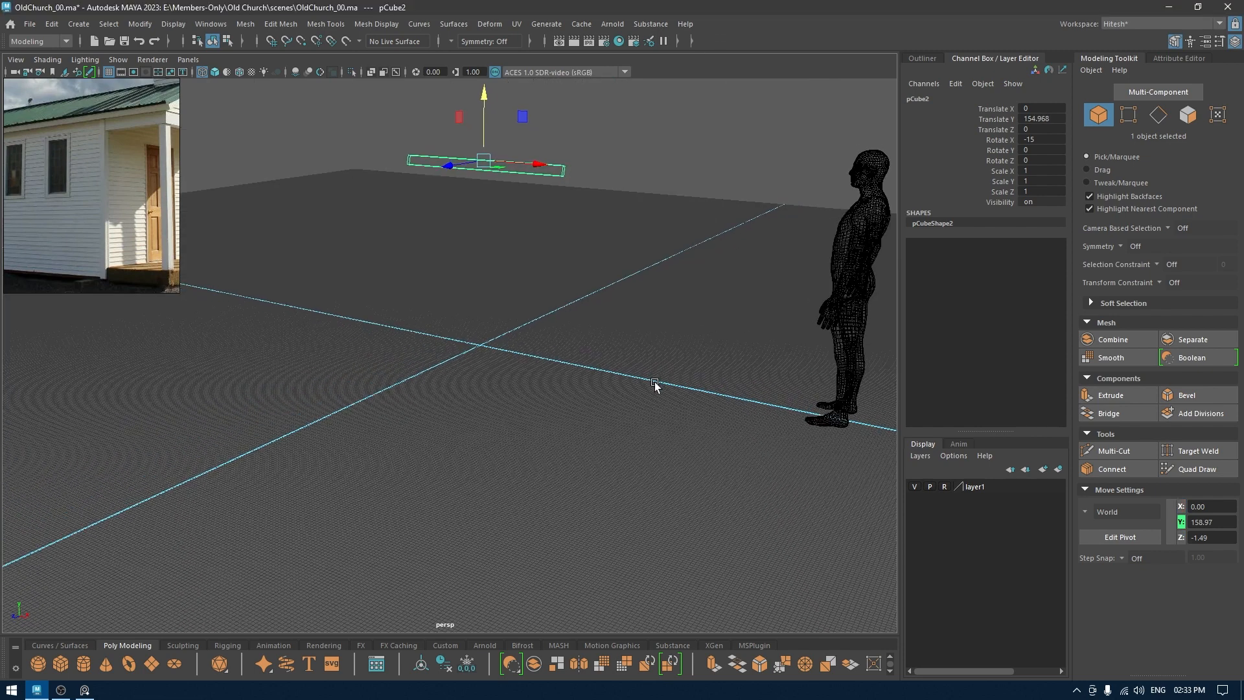
key("space")
left_click_drag(623, 291, 665, 290)
scroll(667, 290, "up", 2)
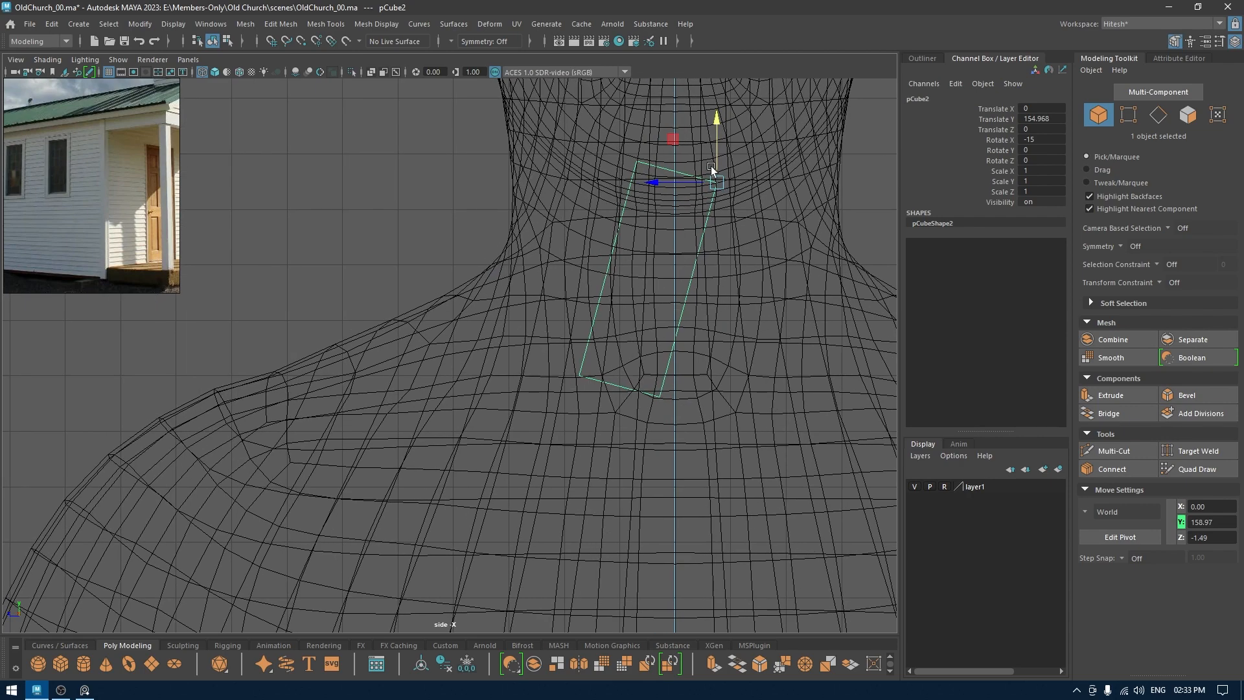
Step: Lower the duplicate plank to about Y 146.65, check the overlap in shaded perspective view, and delete the duplicate
mouse_move(719, 128)
left_mouse_down()
mouse_move(716, 361)
mouse_move(702, 286)
left_mouse_up()
key("space")
key("f")
key("6")
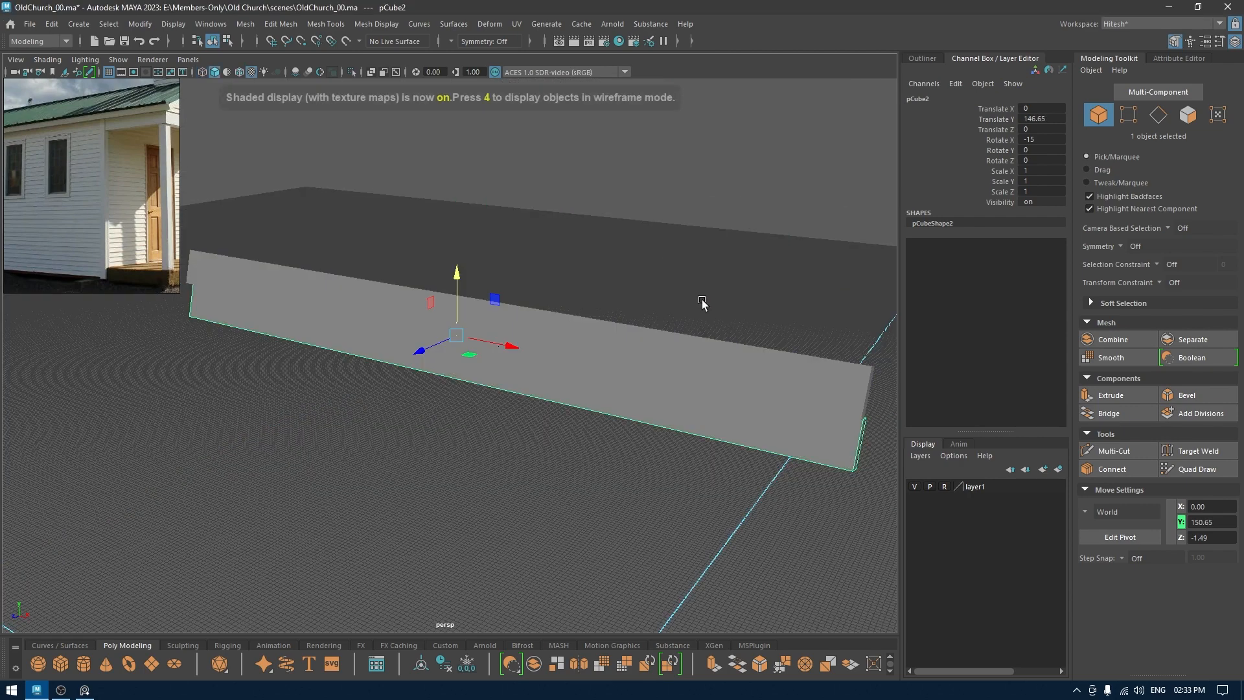
left_click_drag(697, 350, 634, 332, "alt")
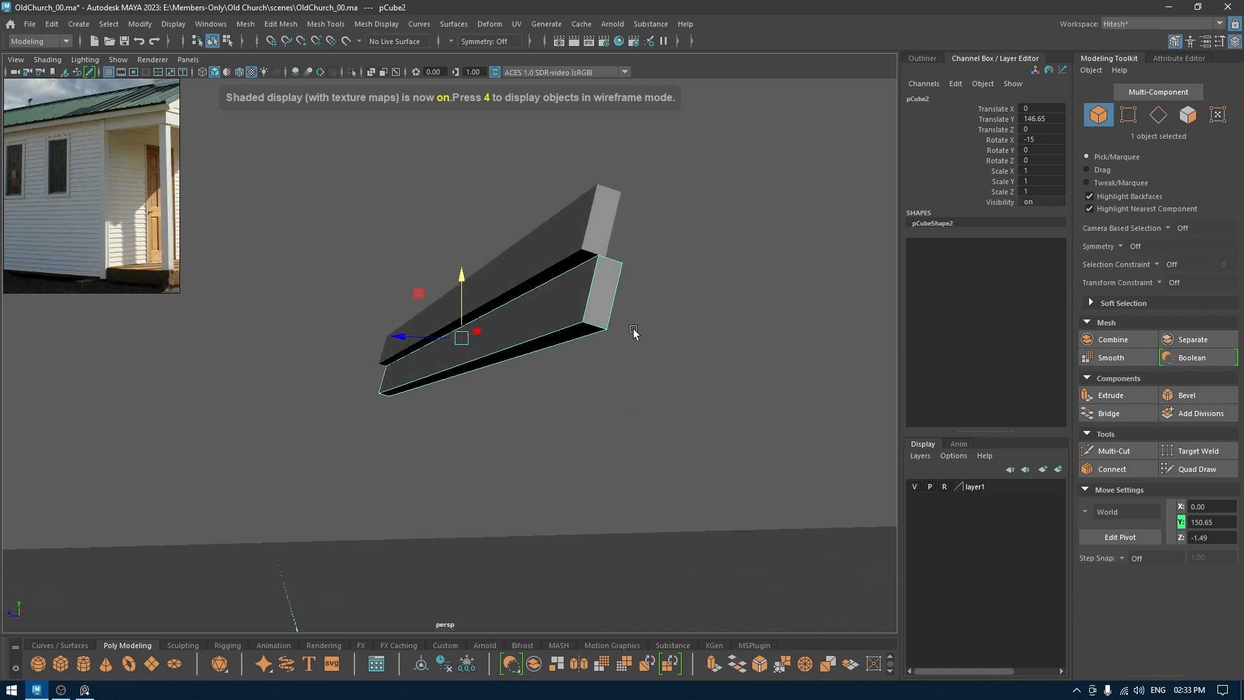
key("Delete")
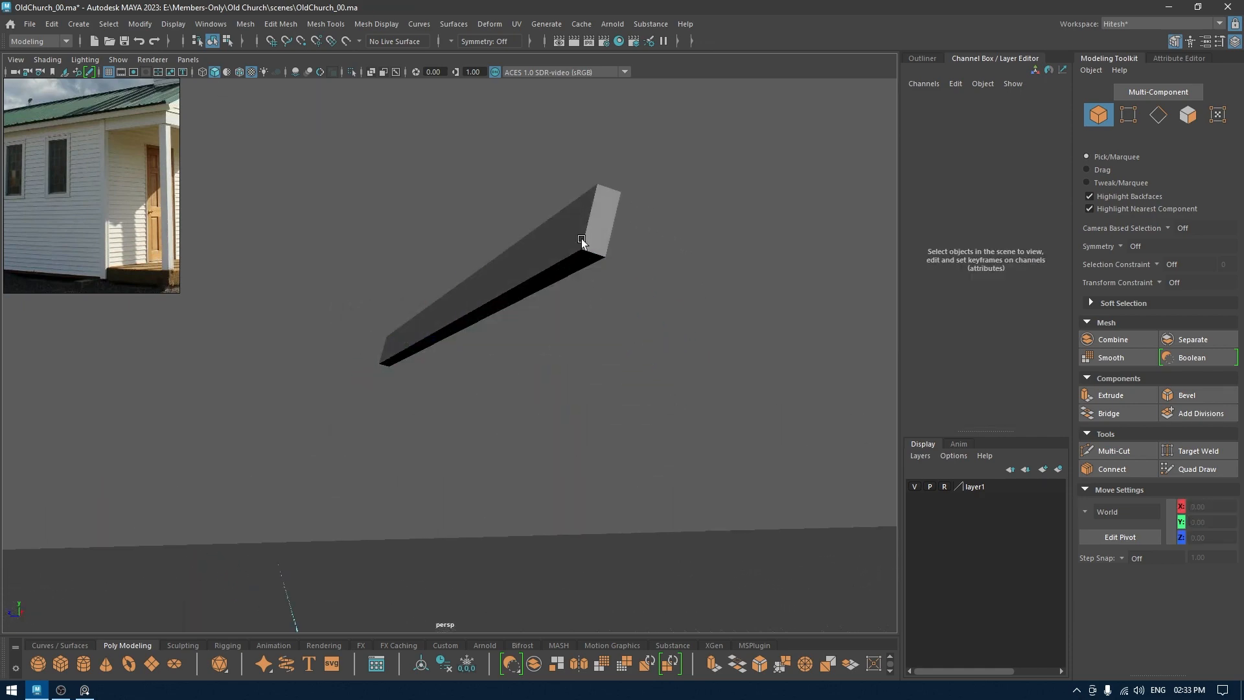
Step: Reduce the original plank's depth to 1.7
left_click(582, 240)
key("t")
left_click_drag(547, 334, 515, 383, "alt")
left_click_drag(600, 355, 502, 369)
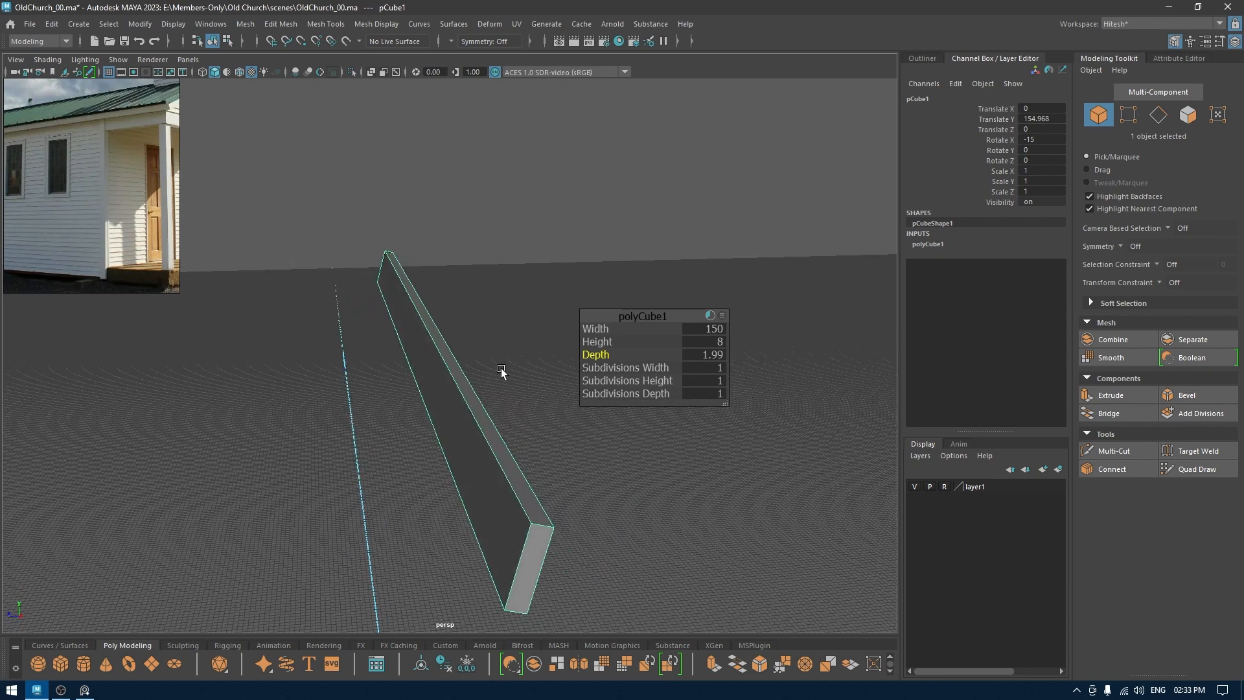
left_click_drag(596, 356, 587, 356)
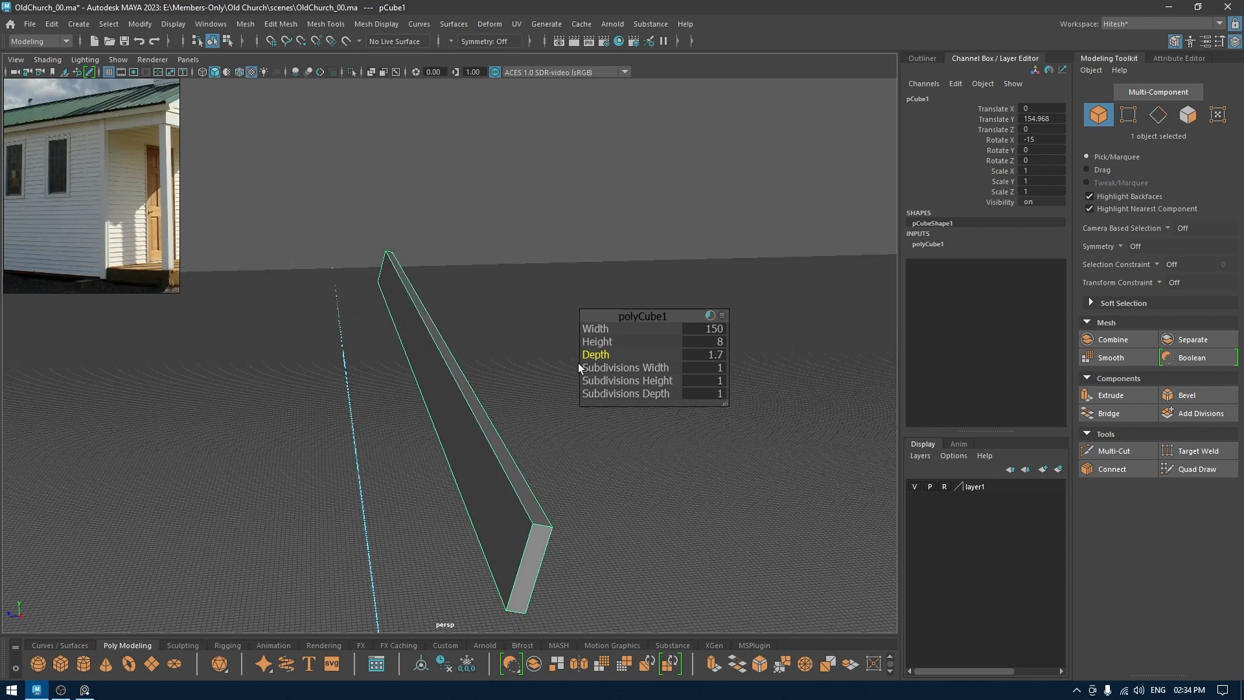
key("w")
Step: Snap the plank's pivot to its upper corner at about Y 159.13 and Z -0.87 in the wireframe side view
key("space")
left_click_drag(580, 366, 644, 364)
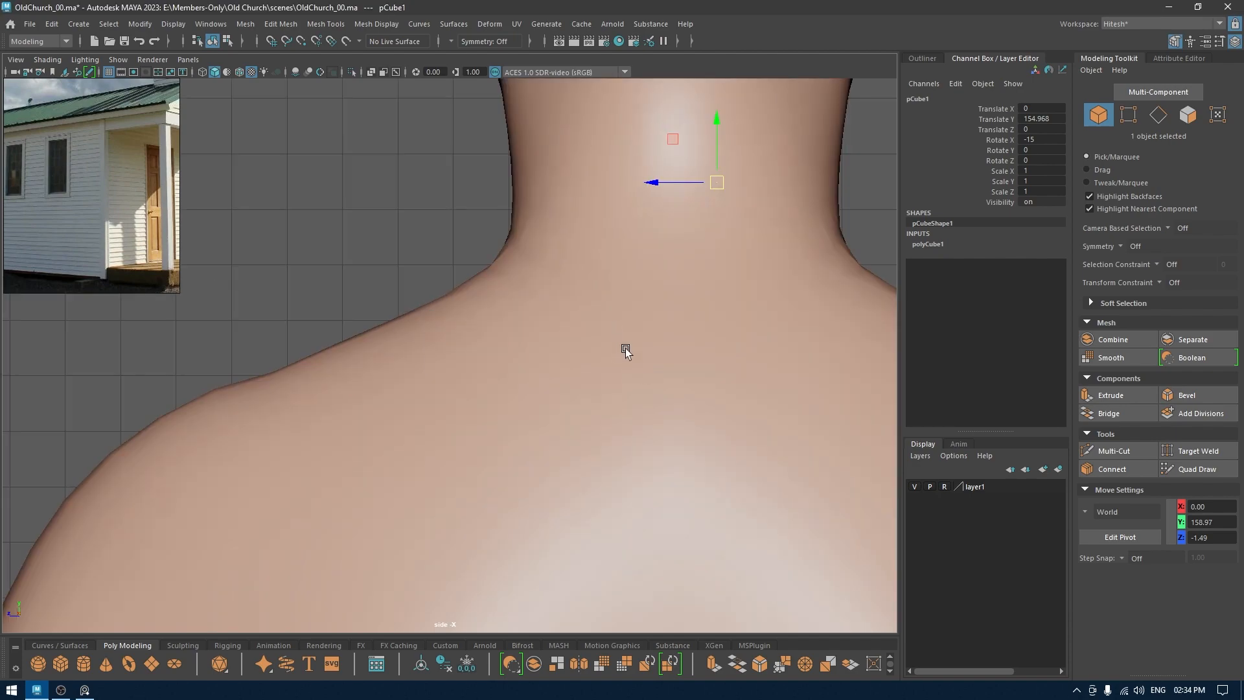
key("4")
right_click_drag(678, 259, 736, 343, "alt")
middle_click_drag(725, 251, 656, 343, "alt")
key("d")
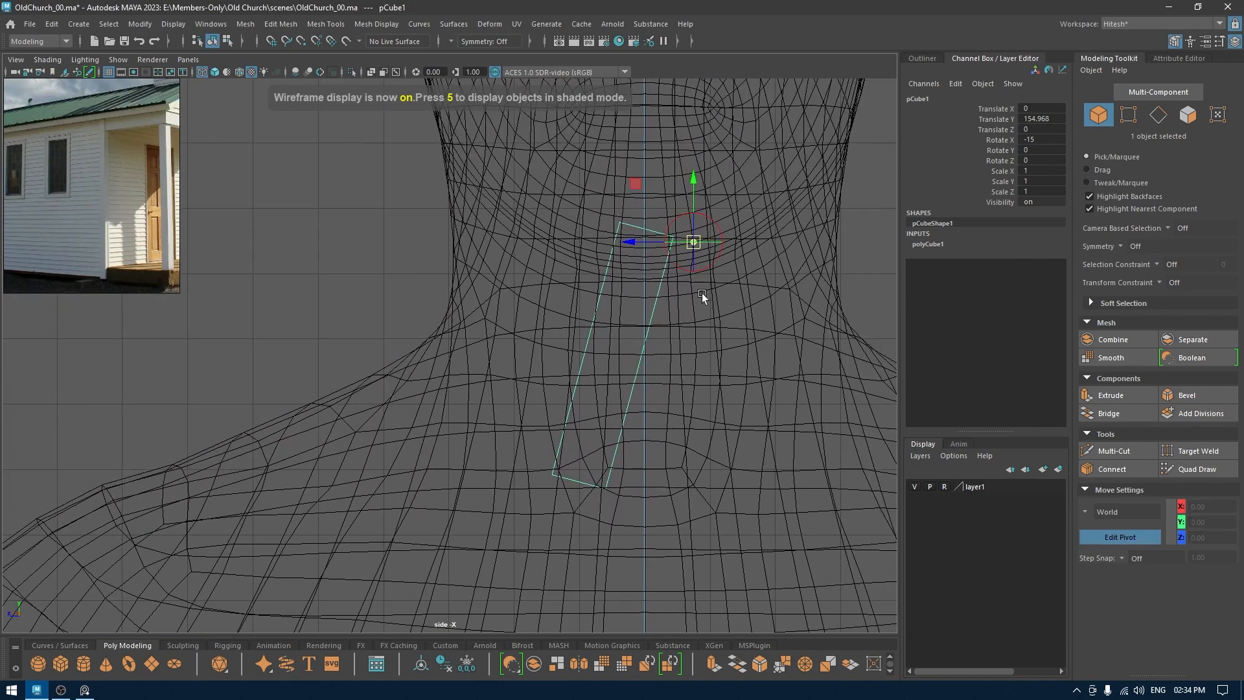
left_click_drag(696, 245, 672, 238)
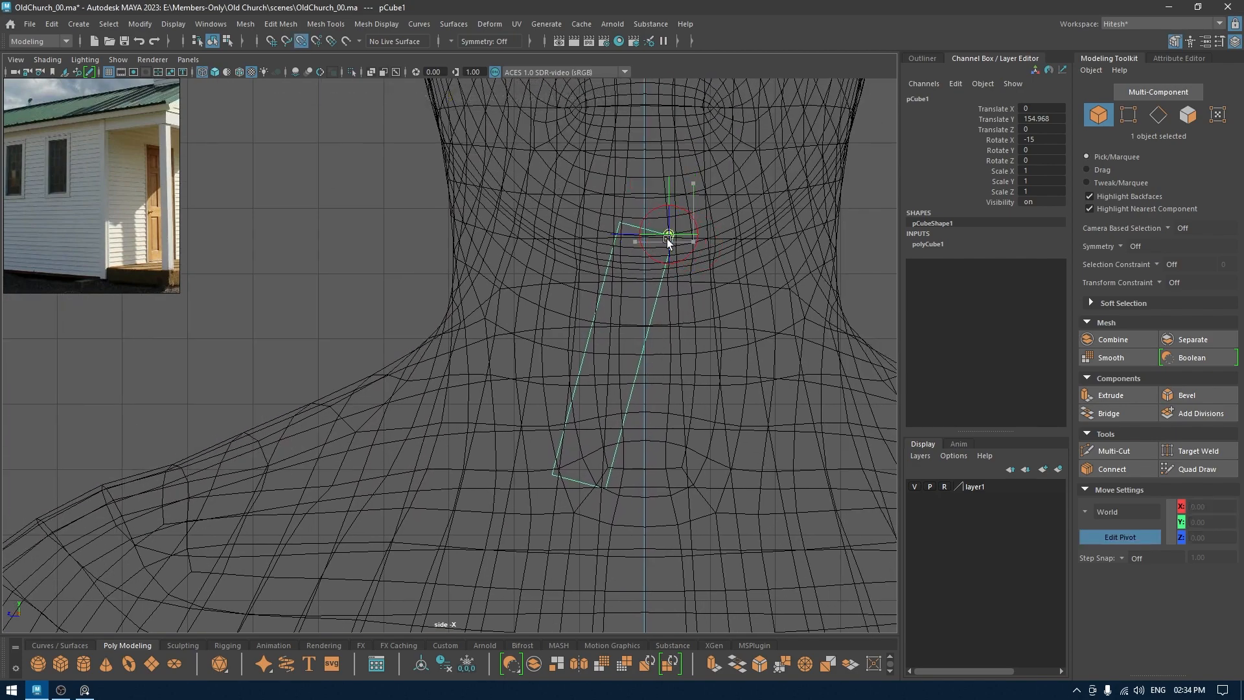
key("d")
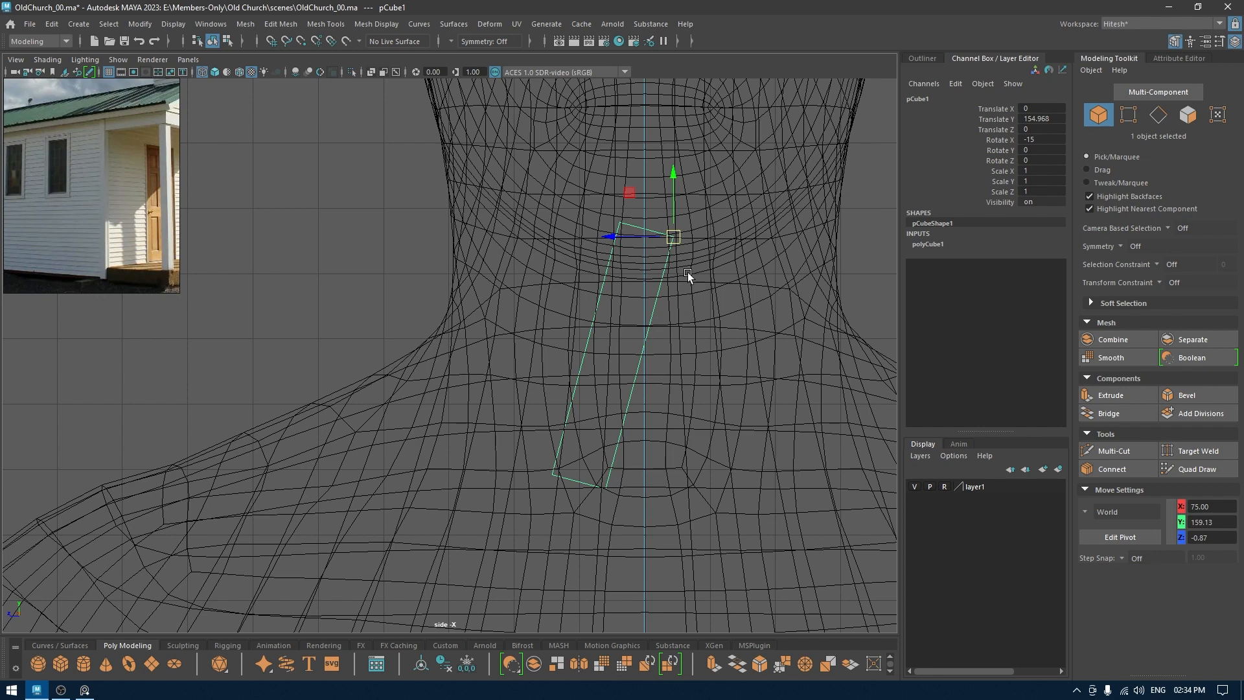
Step: Rotate the plank back to 0 degrees about X and center its pivot
key("e")
left_click_drag(688, 301, 696, 301)
key("w")
key("space")
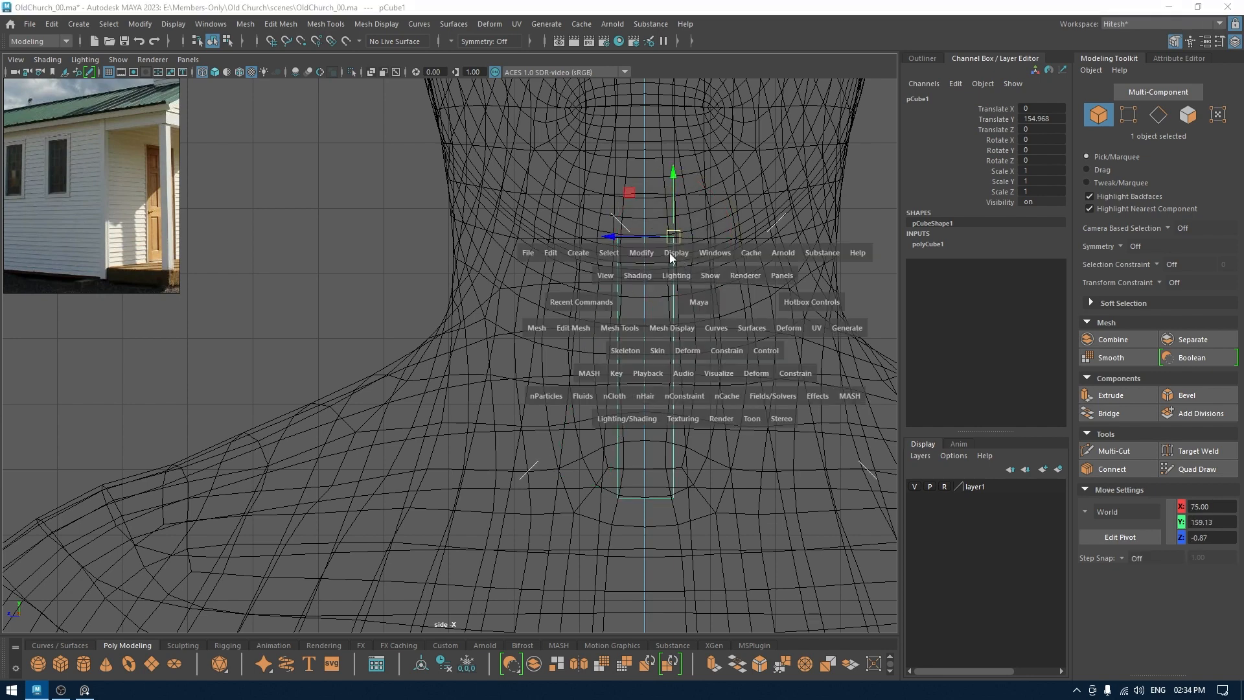
left_click(644, 253)
left_click(668, 352)
Step: Rotate the plank -15 degrees about X around its centered pivot
key("e")
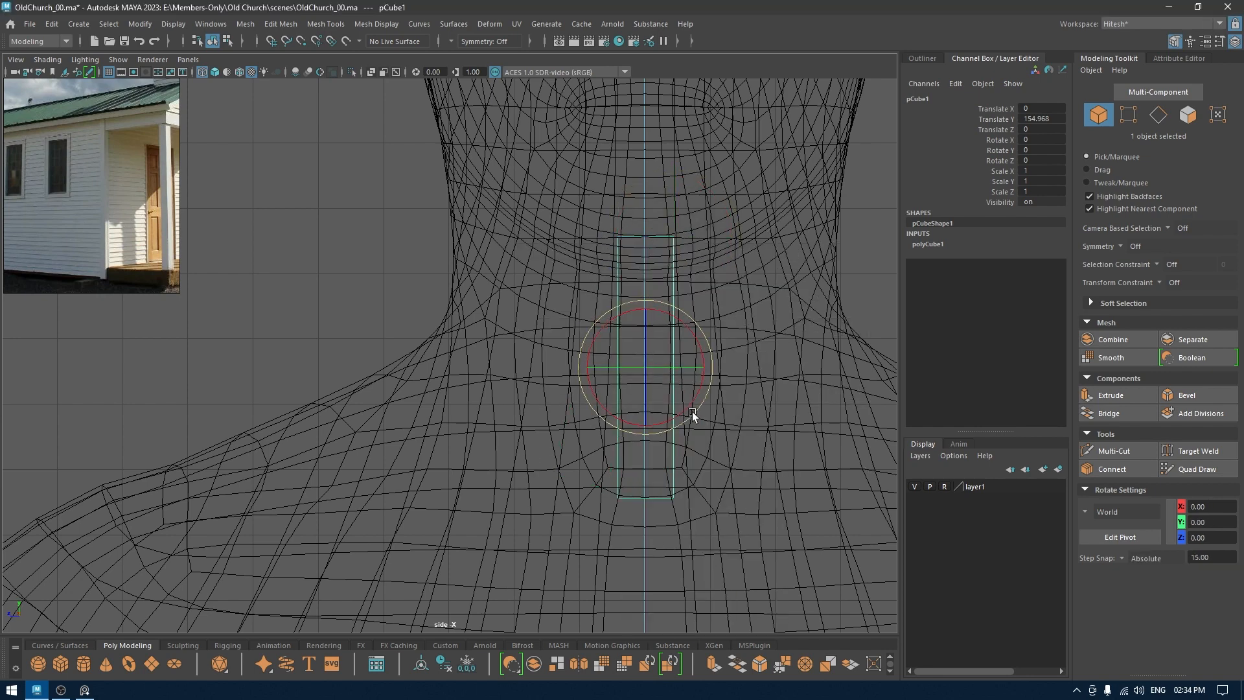
left_click_drag(687, 417, 681, 417)
key("w")
Step: Duplicate the tilted plank and lower the copy to about Y 148.41 so its top tucks behind the original's lower edge
middle_click_drag(682, 400, 603, 285, "alt")
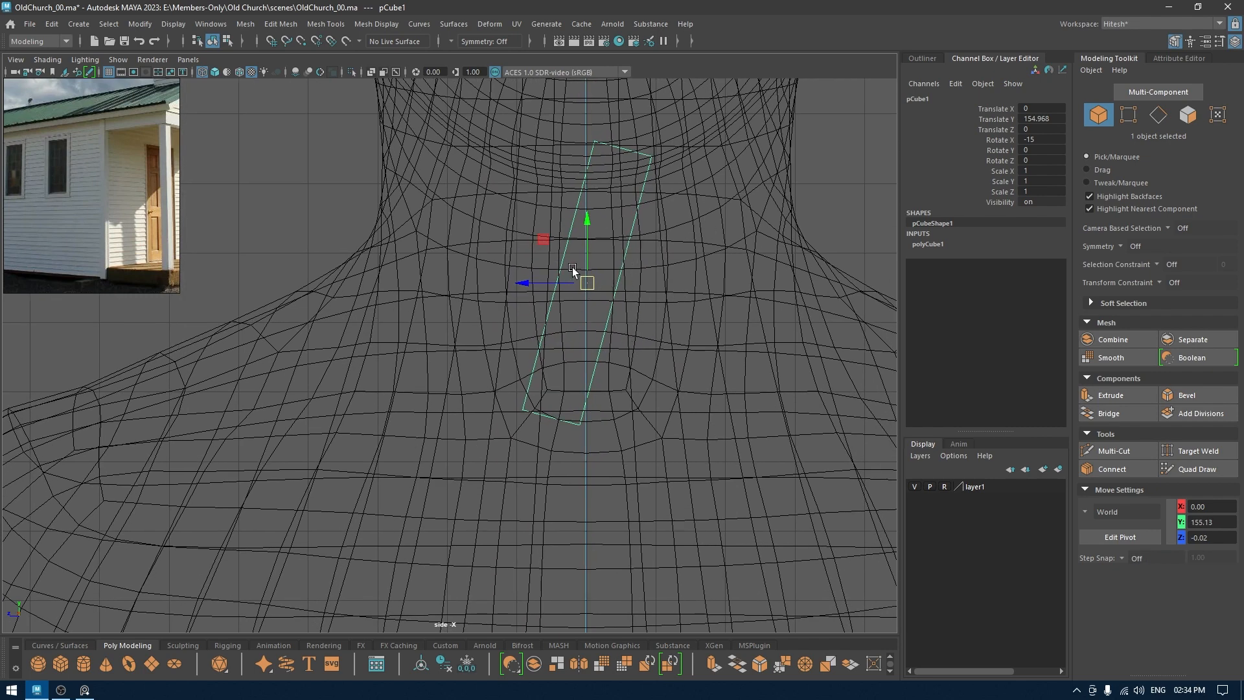
key("ctrl+d")
left_click_drag(593, 230, 616, 456)
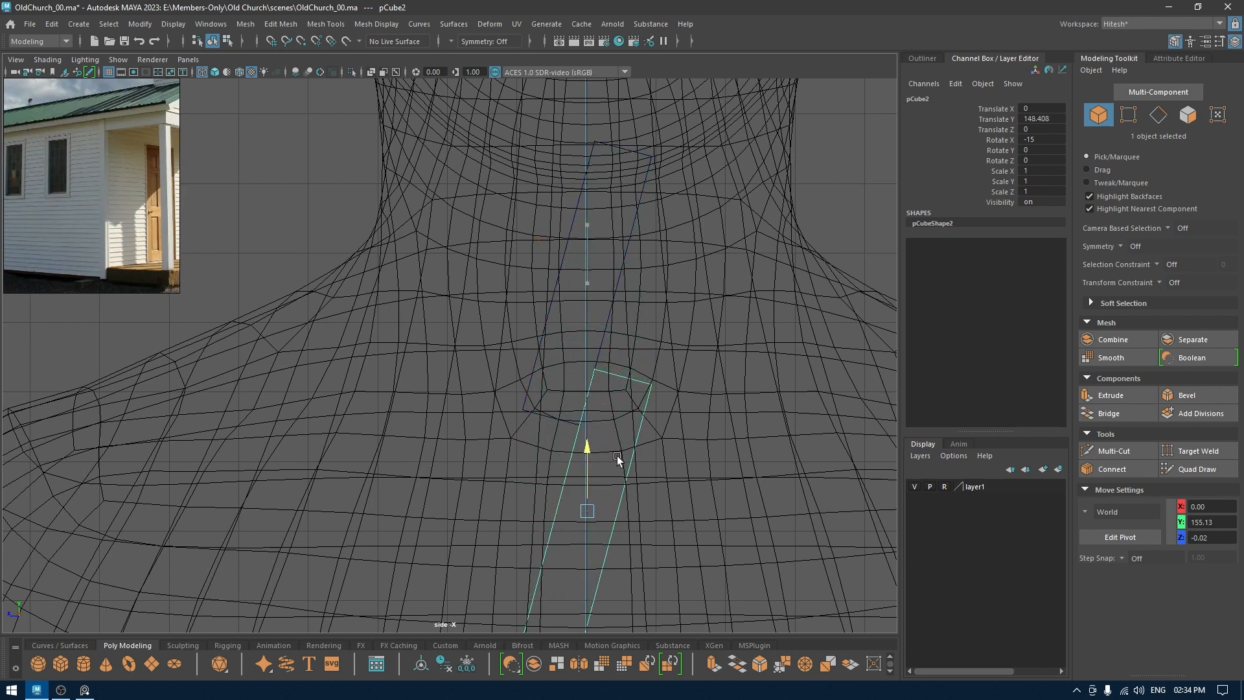
right_click_drag(617, 456, 639, 471, "alt")
scroll(641, 475, "up", 3)
middle_click_drag(677, 543, 602, 372, "alt")
scroll(591, 285, "up", 4)
middle_click_drag(570, 151, 551, 209, "alt")
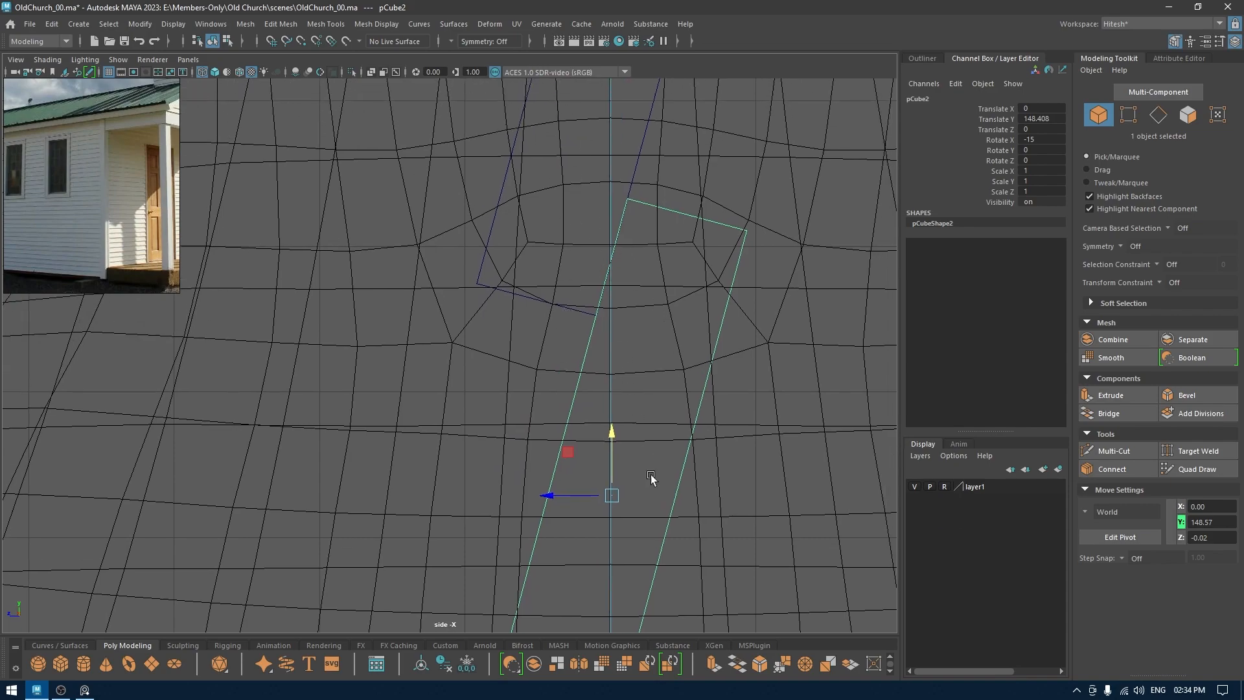
right_click_drag(651, 477, 571, 196, "alt")
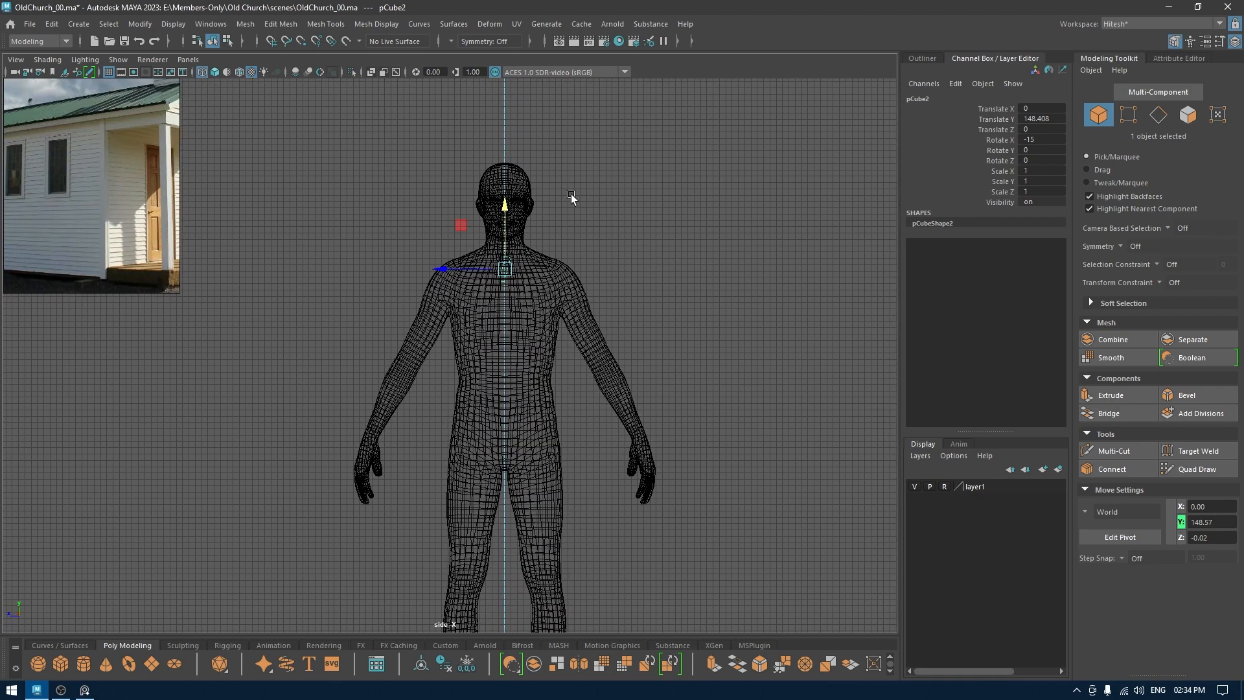
middle_click_drag(571, 196, 588, 153, "alt")
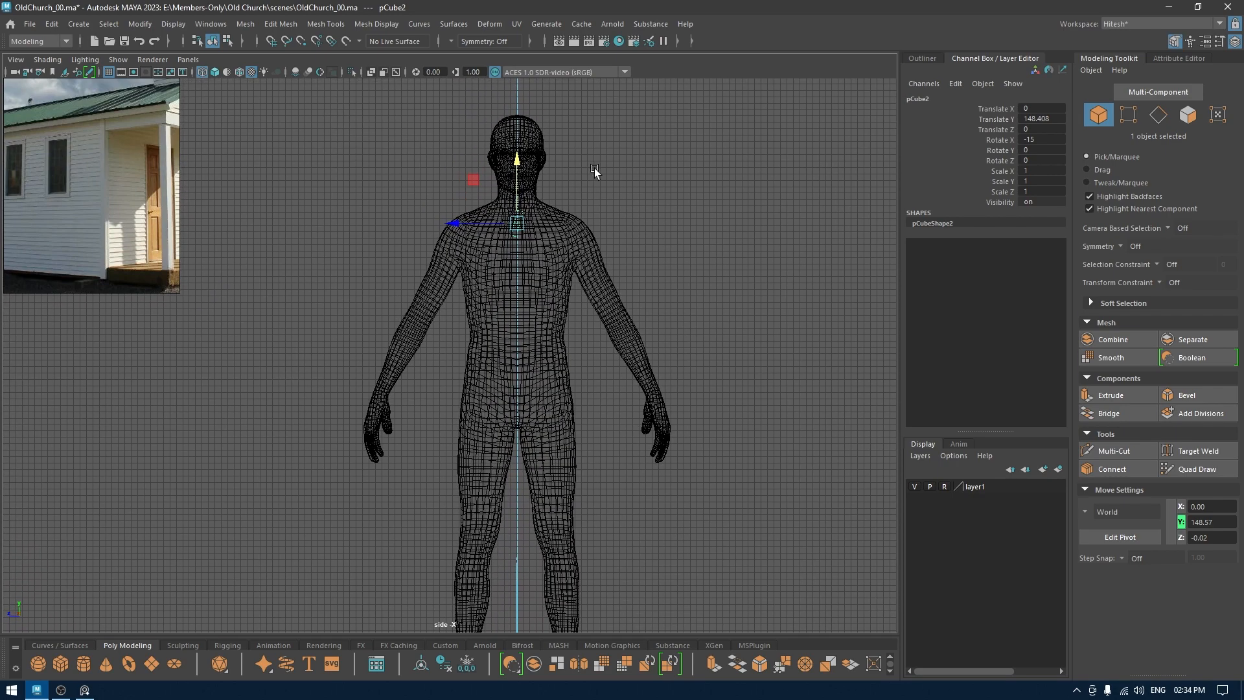
Step: Repeat Duplicate with Transform to stack overlapping planks downward until the lowest one sits at about Y 56.74
key("shift+d")
key("shift+d")
key("shift+d")
key("shift+d")
key("shift+d")
key("shift+d")
key("shift+d")
key("shift+d")
key("shift+d")
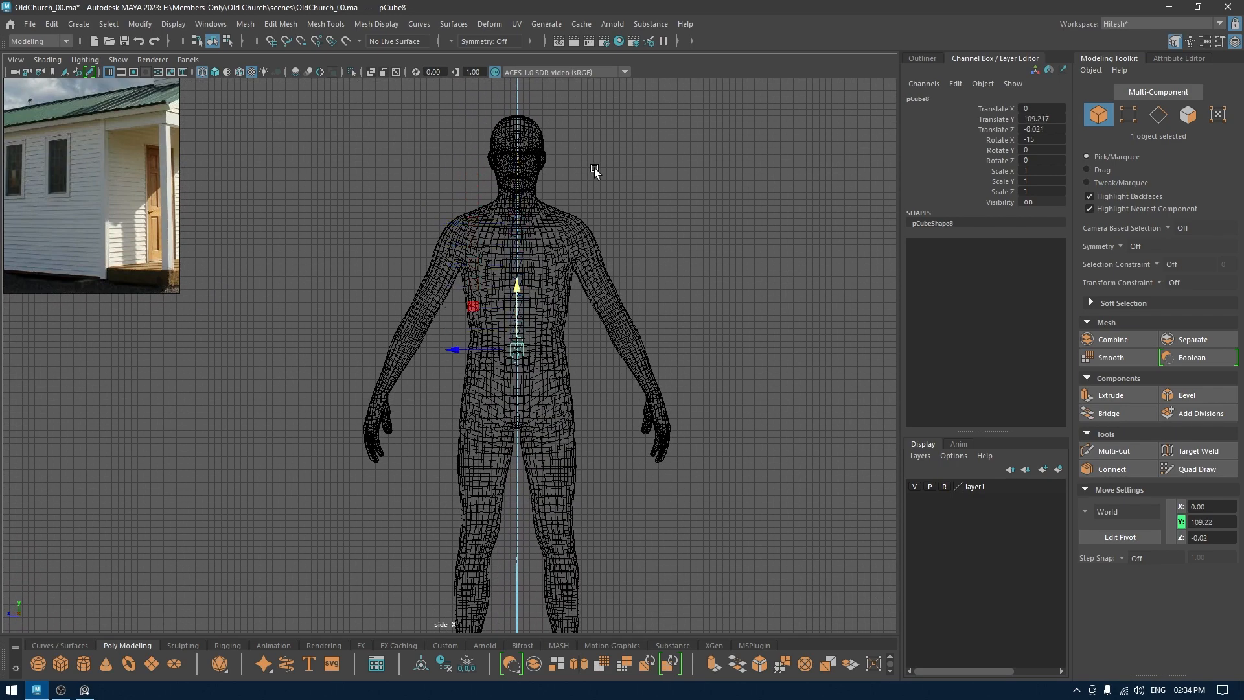
key("shift+d")
key("shift+d")
key("shift+d")
key("shift+d")
key("shift+d")
key("shift+d")
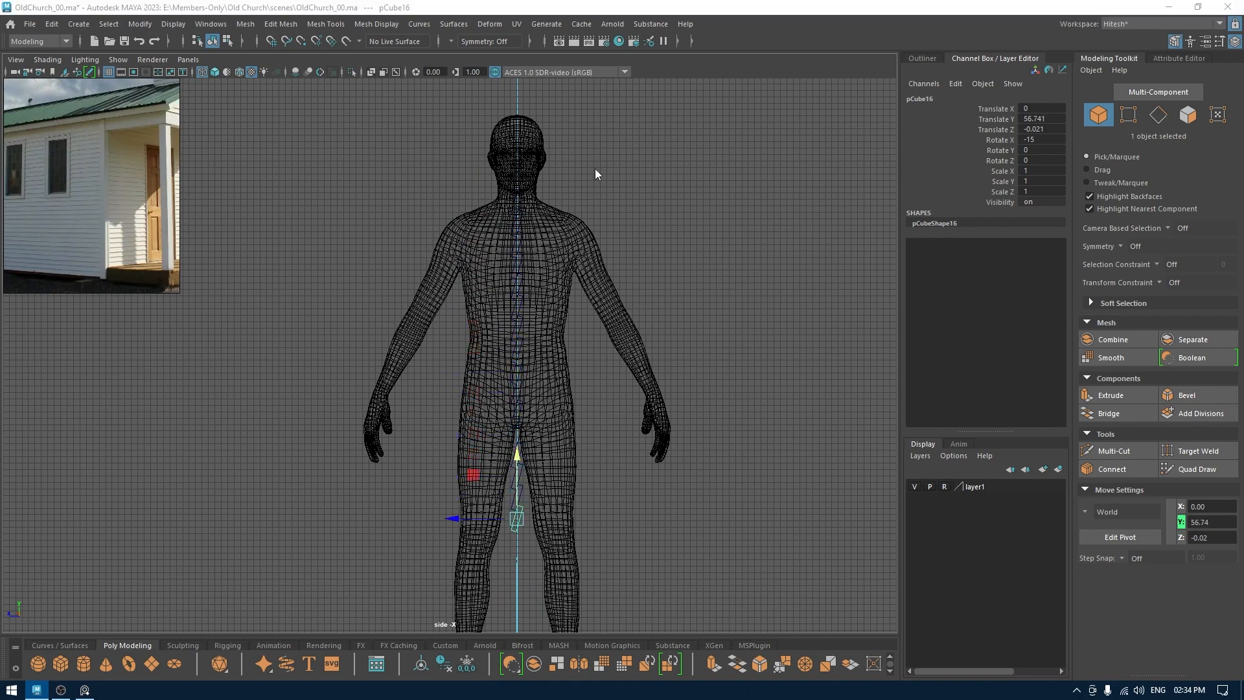
Step: Add six more planks with Duplicate with Transform, down to about Y 17.38, and save the scene
key("space")
left_click_drag(594, 181, 661, 392, "alt")
right_click_drag(660, 392, 592, 96, "alt")
key("6")
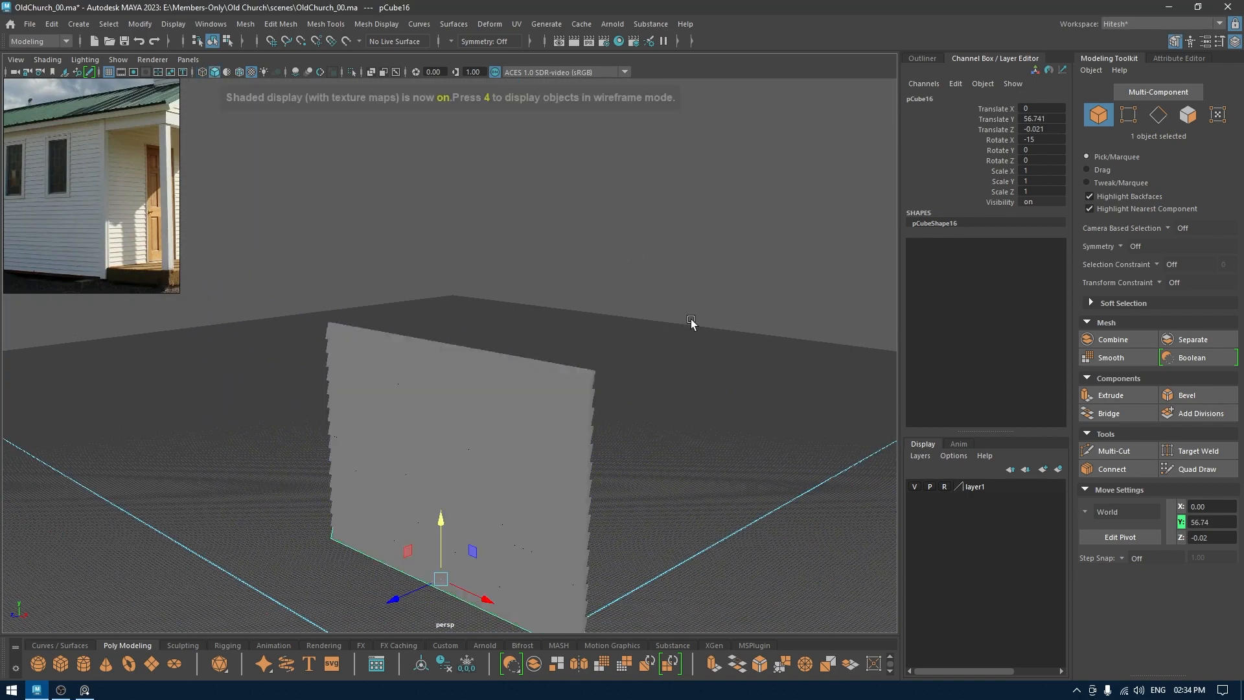
mouse_move(676, 383)
left_mouse_down("alt")
mouse_move(644, 379)
mouse_move(577, 247)
mouse_move(713, 312)
mouse_move(612, 321)
mouse_move(643, 340)
left_mouse_up("alt")
key("shift+d")
key("shift+d")
key("shift+d")
key("4")
key("shift+d")
key("shift+d")
key("shift+d")
key("5")
key("ctrl+s")
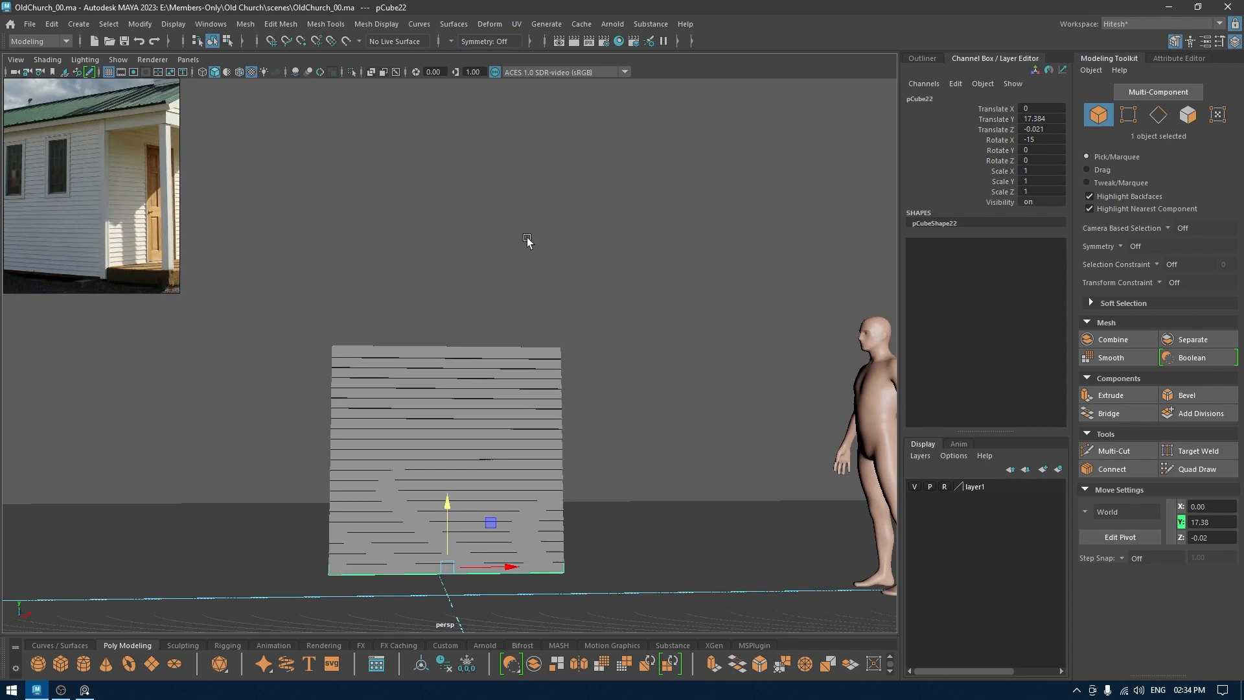
Step: Turn on multisample anti-aliasing and screen space ambient occlusion for the perspective view and inspect the plank wall
left_click(320, 73)
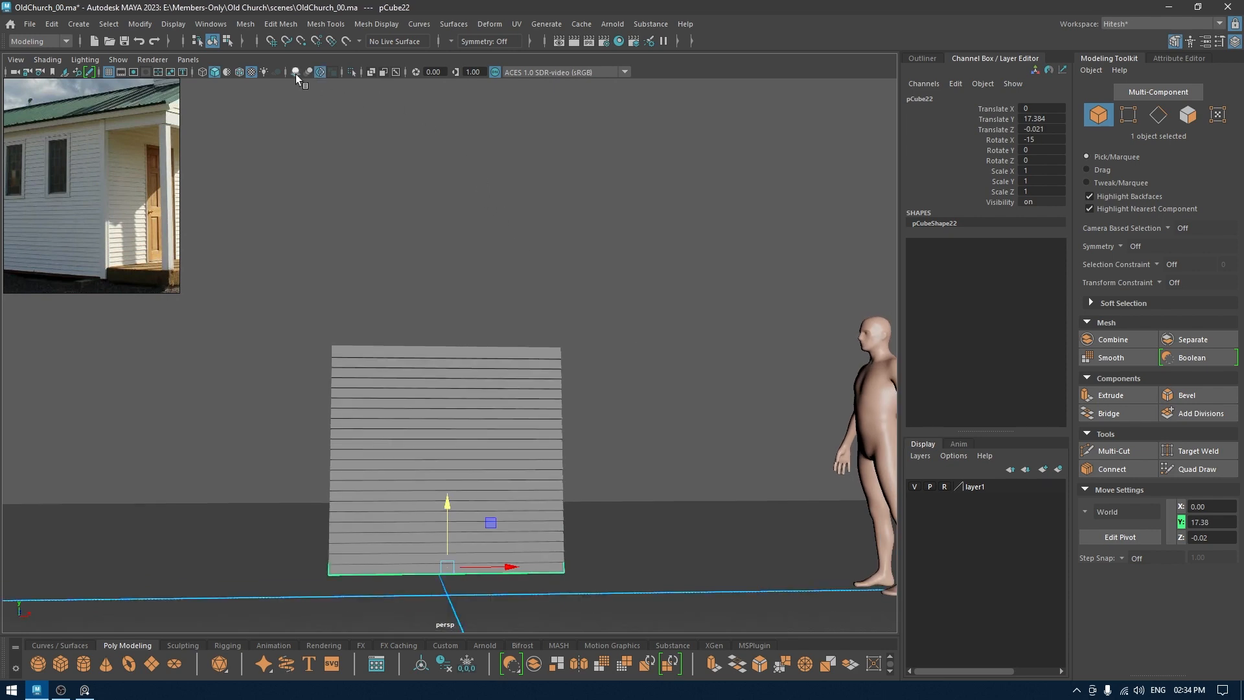
left_click(295, 73)
left_click(476, 202)
left_click_drag(564, 292, 512, 265, "alt")
right_click_drag(512, 266, 620, 469, "alt")
middle_click_drag(620, 469, 551, 407, "alt")
right_click_drag(551, 407, 477, 345, "alt")
left_click_drag(477, 345, 616, 349, "alt")
right_click_drag(615, 349, 607, 255, "alt")
left_click_drag(607, 256, 621, 250, "alt")
Step: Select all 22 planks, group them, and rename the group panel_00
left_click_drag(600, 218, 469, 512)
left_click_drag(434, 479, 483, 457, "alt")
right_click_drag(483, 458, 860, 174, "alt")
left_click_drag(716, 243, 655, 241, "alt")
left_click(917, 58)
left_click_drag(719, 215, 752, 229, "alt")
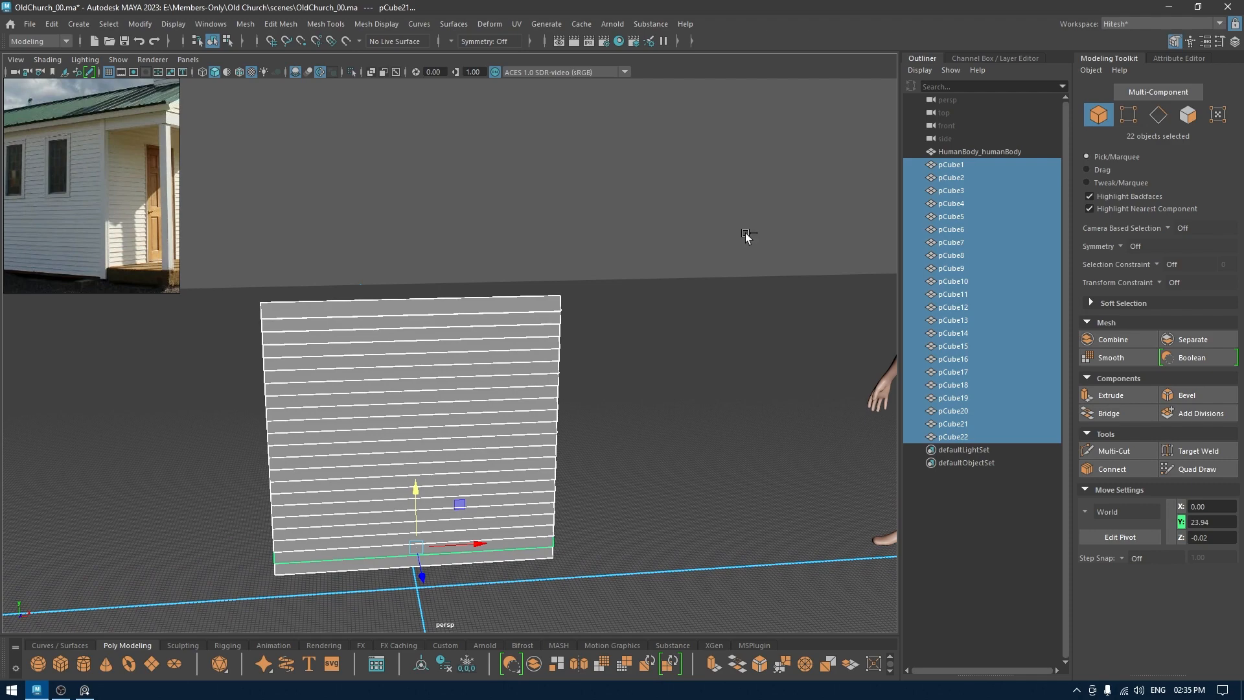
key("ctrl+g")
double_click(954, 165)
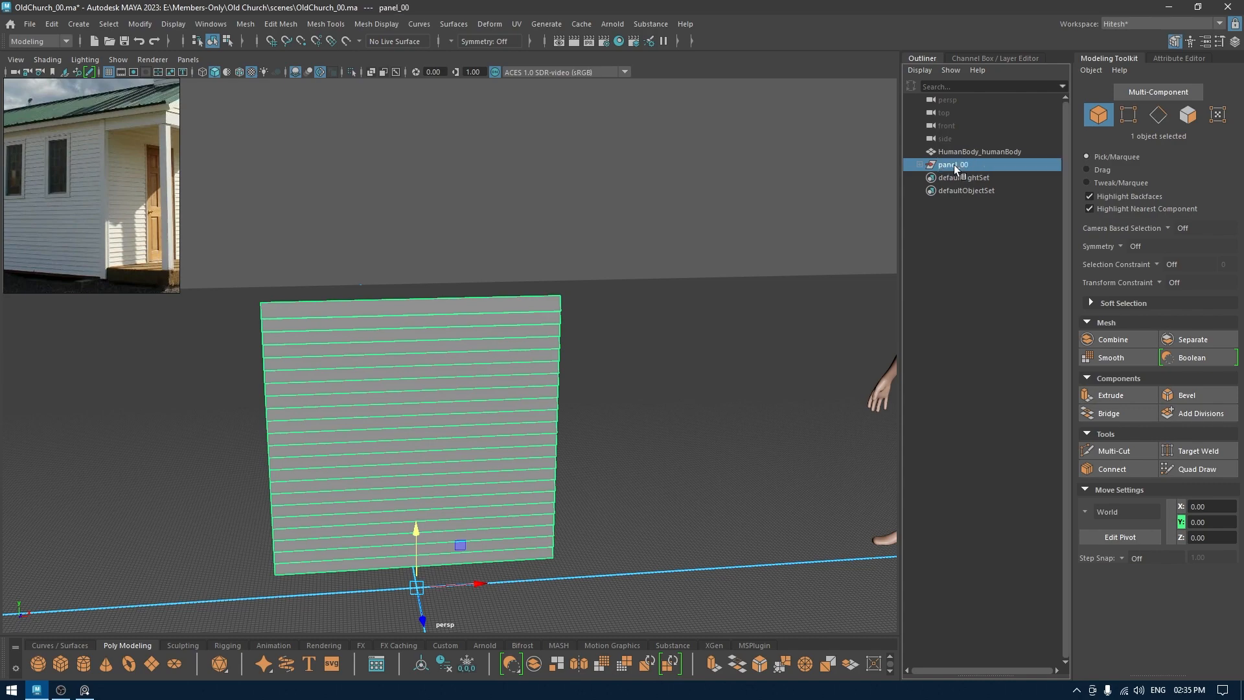
left_click(750, 353)
Step: Center the pivot of the panel_00 group
left_click_drag(750, 353, 630, 368, "alt")
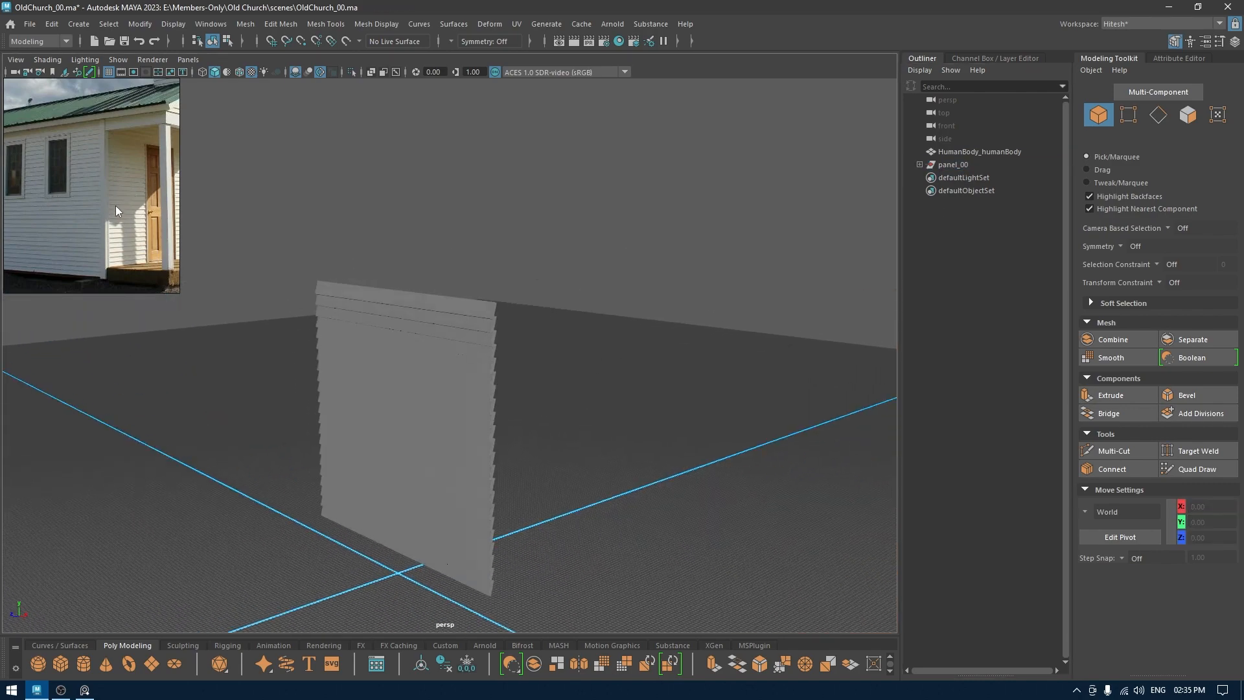
left_click_drag(124, 220, 524, 352, "alt")
left_click(431, 394)
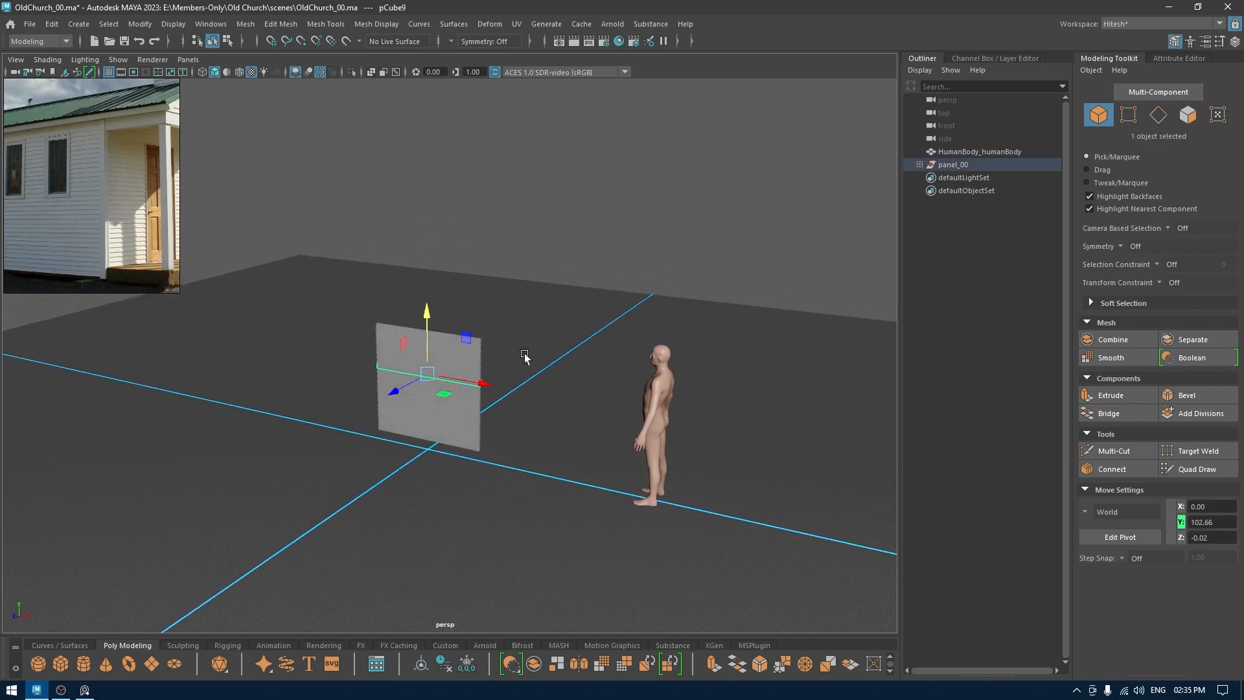
left_click(978, 164)
left_click_drag(680, 295, 579, 457, "alt")
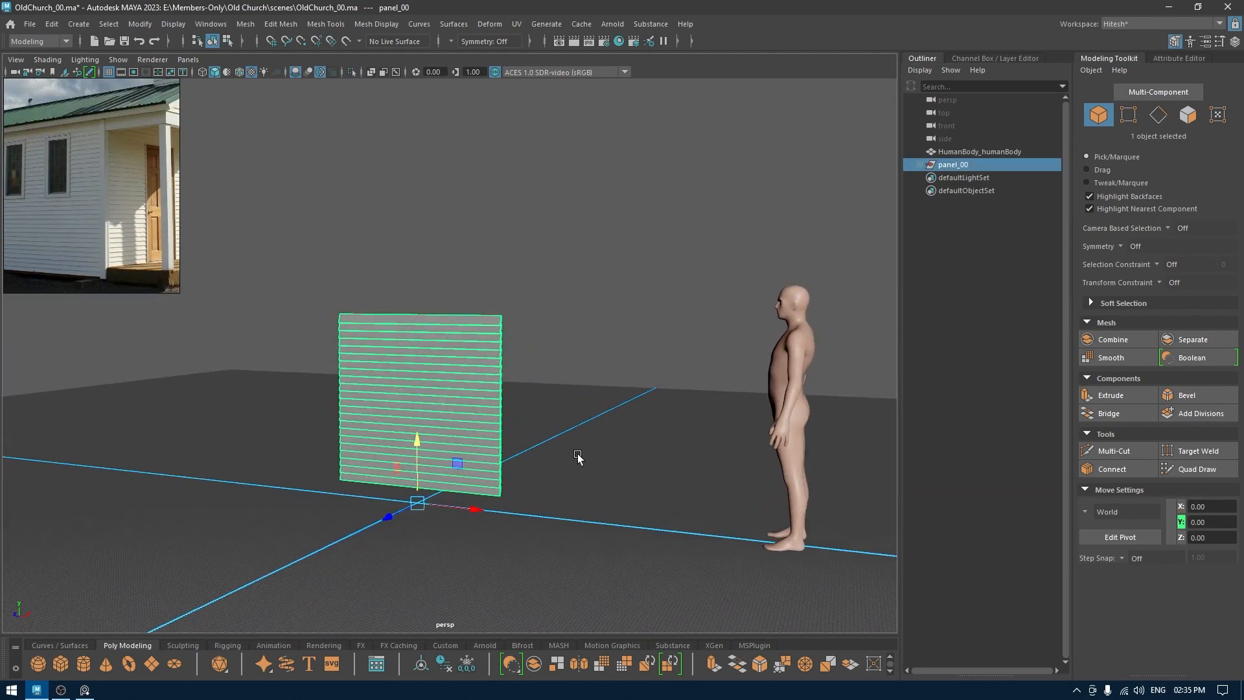
key("space")
left_click(634, 455)
right_click_drag(619, 515, 605, 495, "alt")
key("space")
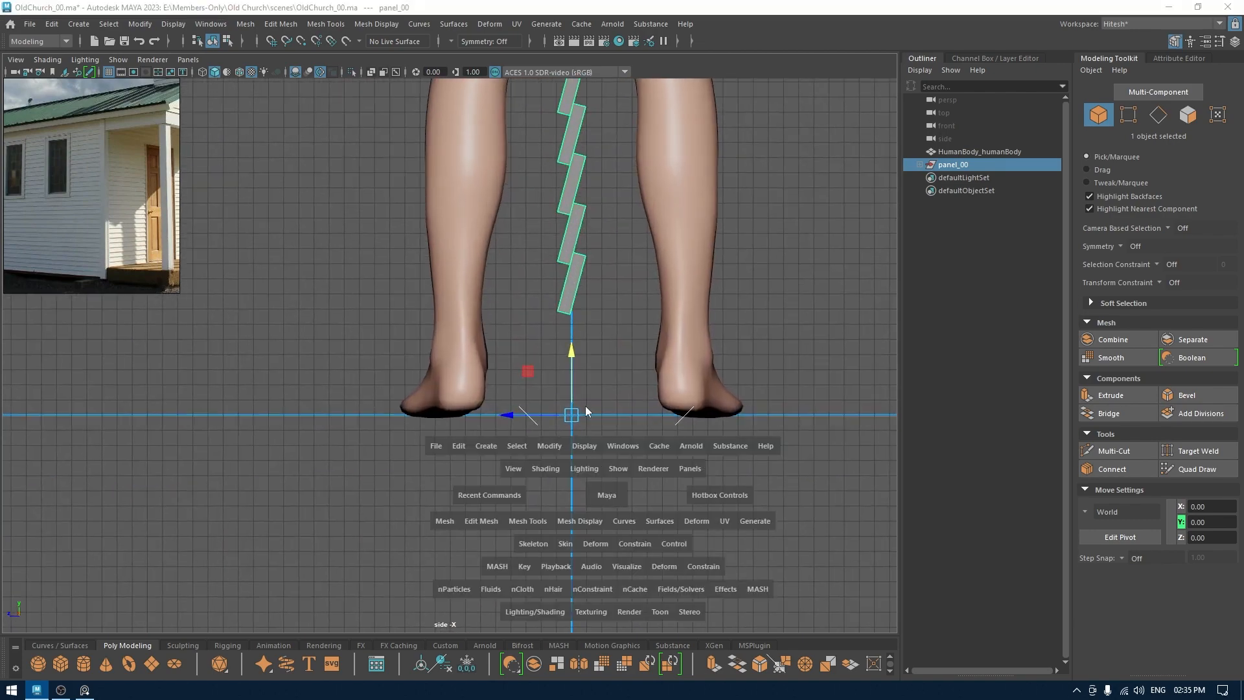
left_click(553, 447)
left_click(579, 151)
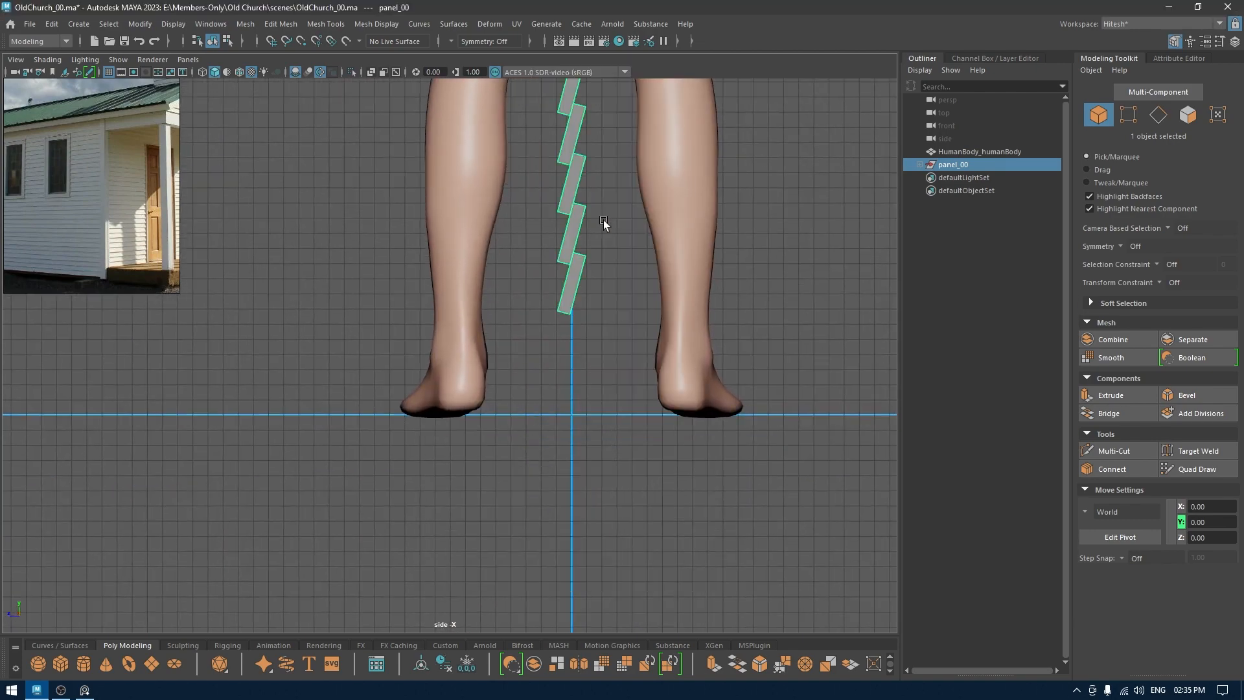
Step: Duplicate panel_00 and lower the copy until its top plank overlaps the original's lowest plank, with its pivot at about Y -57.72
right_click_drag(604, 224, 554, 192, "alt")
key("ctrl+d")
middle_click_drag(554, 192, 626, 472, "alt")
right_click_drag(625, 472, 632, 496, "alt")
middle_click_drag(631, 496, 637, 126, "alt")
right_click_drag(657, 324, 758, 470, "alt")
middle_click_drag(689, 324, 587, 255, "alt")
middle_click_drag(586, 227, 631, 694)
middle_click_drag(635, 102, 629, 288)
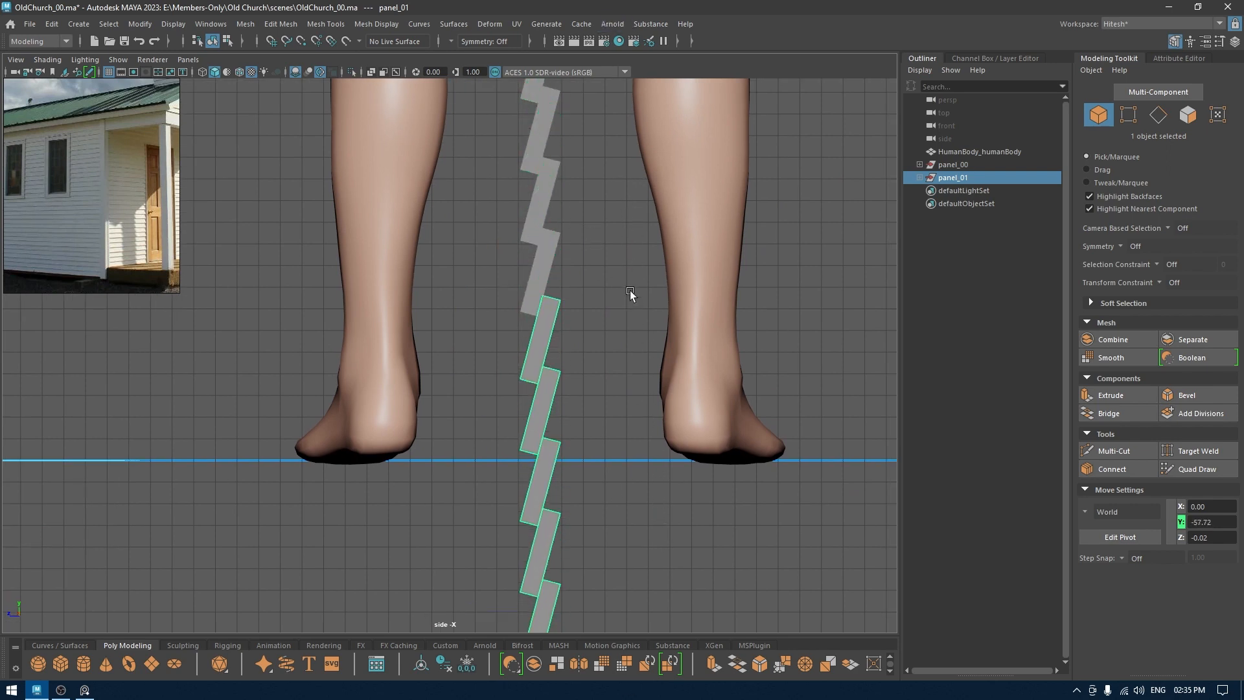
Step: Examine in the side view how panel_01's top plank overlaps panel_00's lowest plank compared with the neighbouring planks
key("ctrl+1")
right_click_drag(624, 313, 532, 345, "alt")
middle_click_drag(532, 344, 549, 260, "alt")
middle_click_drag(547, 142, 566, 410, "alt")
right_click_drag(524, 251, 615, 447, "alt")
middle_click_drag(615, 447, 649, 558, "alt")
middle_click_drag(585, 298, 587, 570, "alt")
right_click_drag(587, 570, 741, 418, "alt")
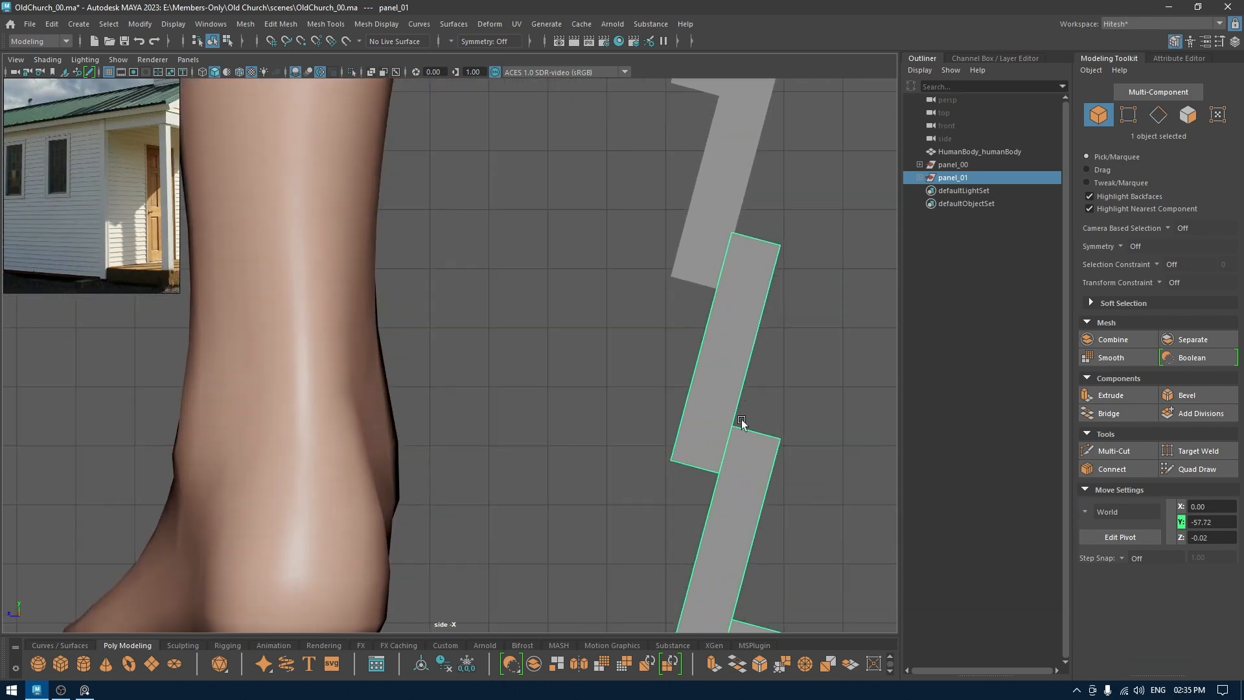
Step: Lower panel_01 slightly, to about Y -58.06, so its top plank overlaps panel_00's lowest plank by the same amount as the other planks
middle_click_drag(741, 418, 555, 472, "alt")
right_click_drag(522, 322, 803, 433, "alt")
middle_click_drag(803, 432, 540, 541, "alt")
right_click_drag(540, 542, 640, 463, "alt")
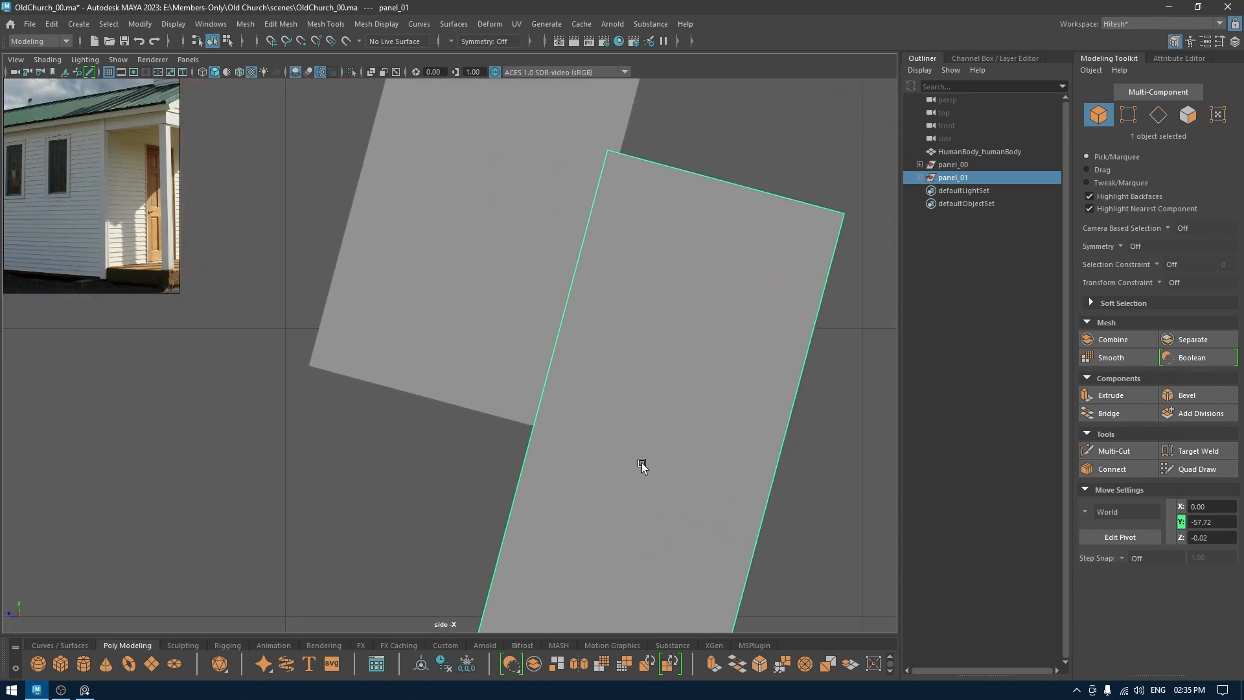
middle_click_drag(649, 434, 655, 490)
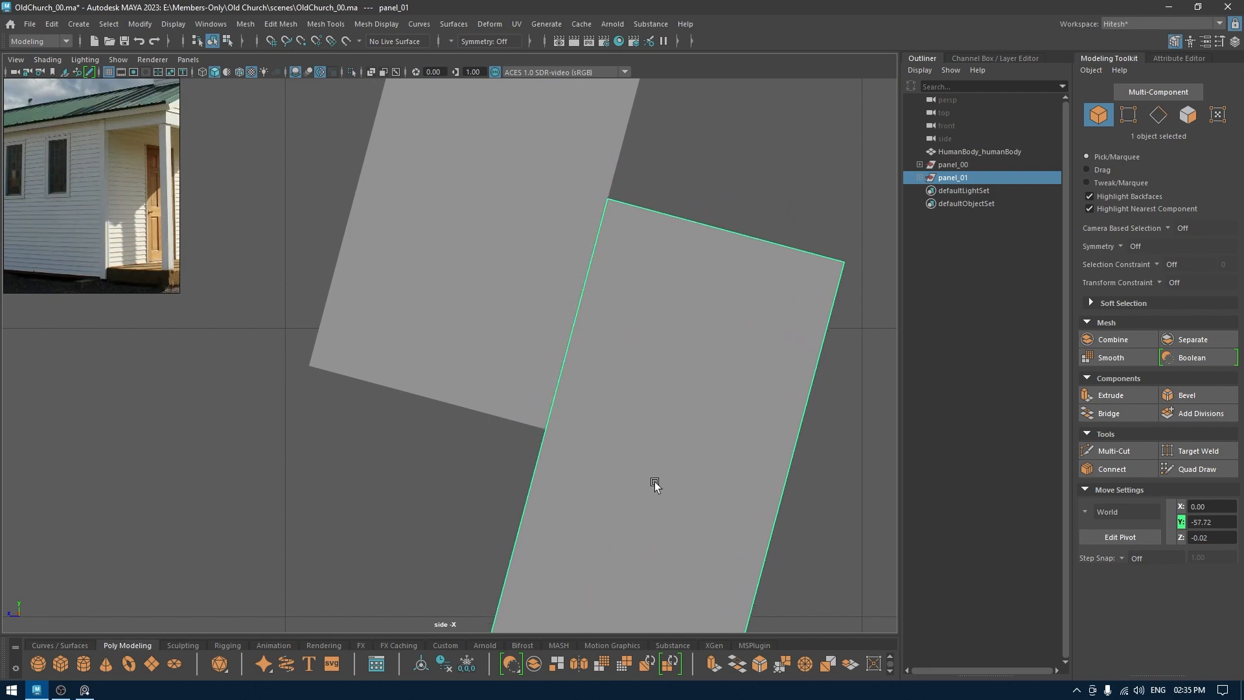
key("space")
left_click_drag(655, 480, 651, 447)
mouse_move(654, 453)
left_mouse_down("alt")
mouse_move(678, 509)
mouse_move(655, 447)
left_mouse_up("alt")
right_click_drag(654, 447, 627, 381, "alt")
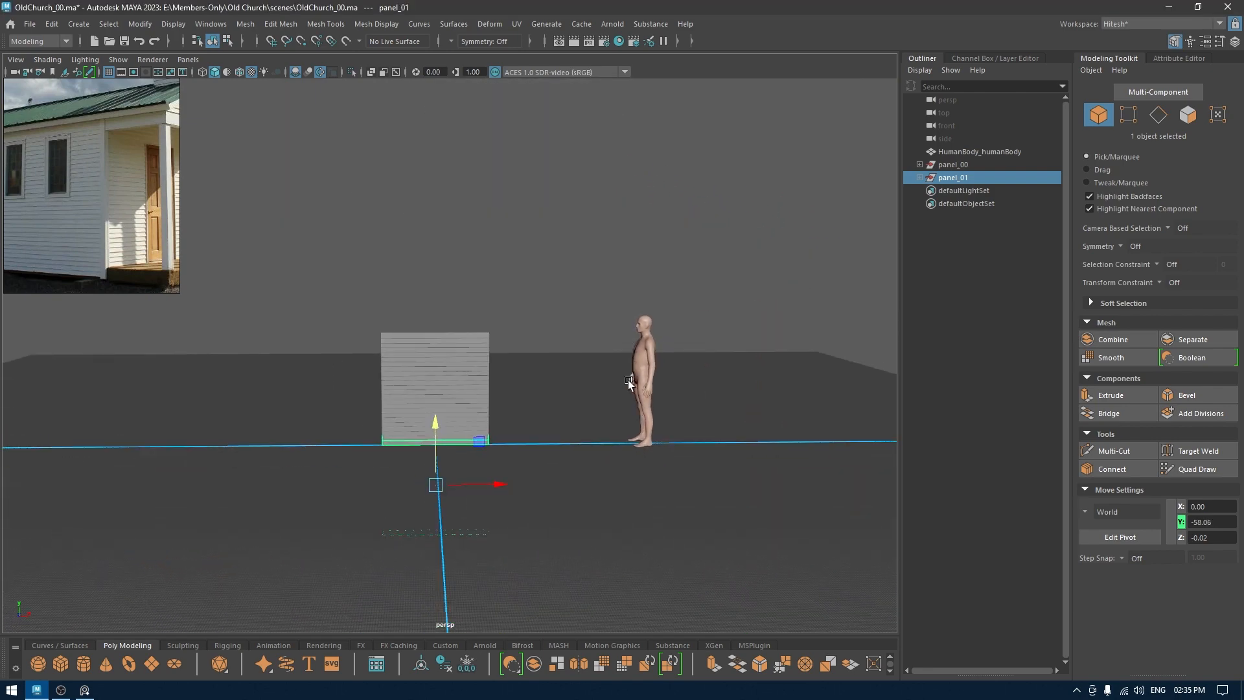
Step: Select all 44 planks of both panels and raise them until the lowest plank rests on the ground, with the selection's pivot at about Y 142.35
left_click_drag(583, 424, 553, 389, "alt")
left_click(554, 388)
left_click_drag(562, 298, 375, 656)
left_click_drag(418, 337, 518, 387, "alt")
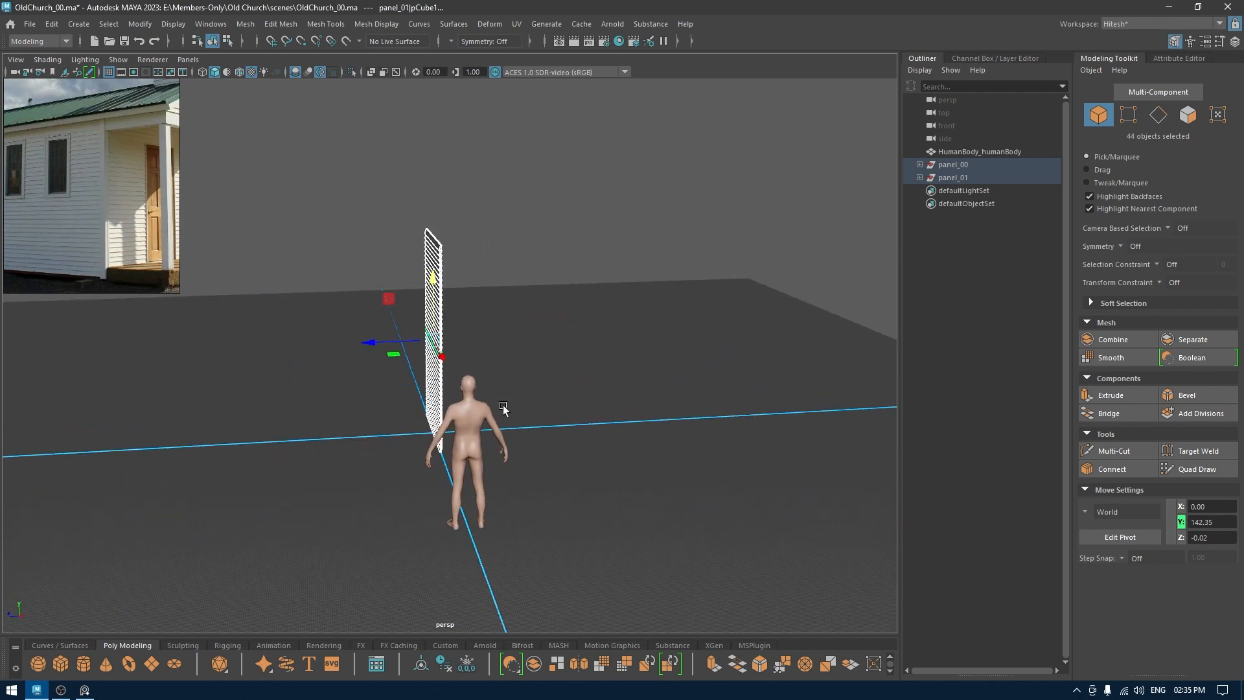
Step: Ungroup panel_01 and move its 22 planks into the panel_00 group
left_click(951, 178)
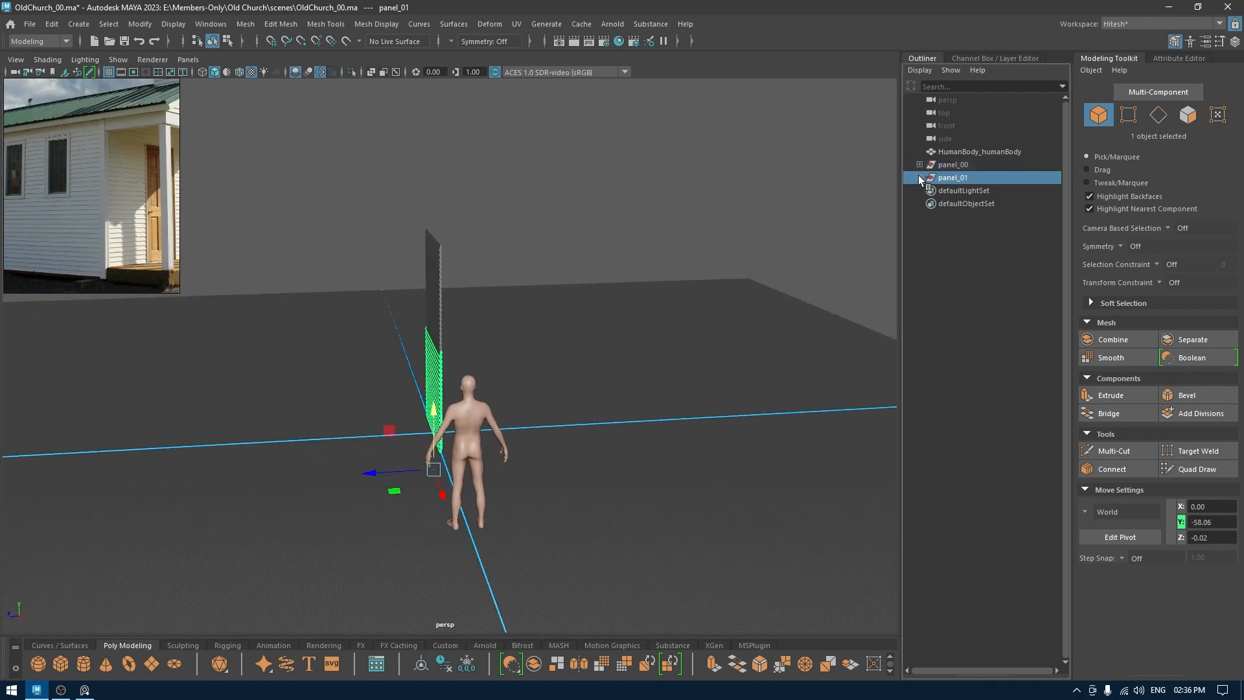
left_click(920, 178)
left_click(53, 26)
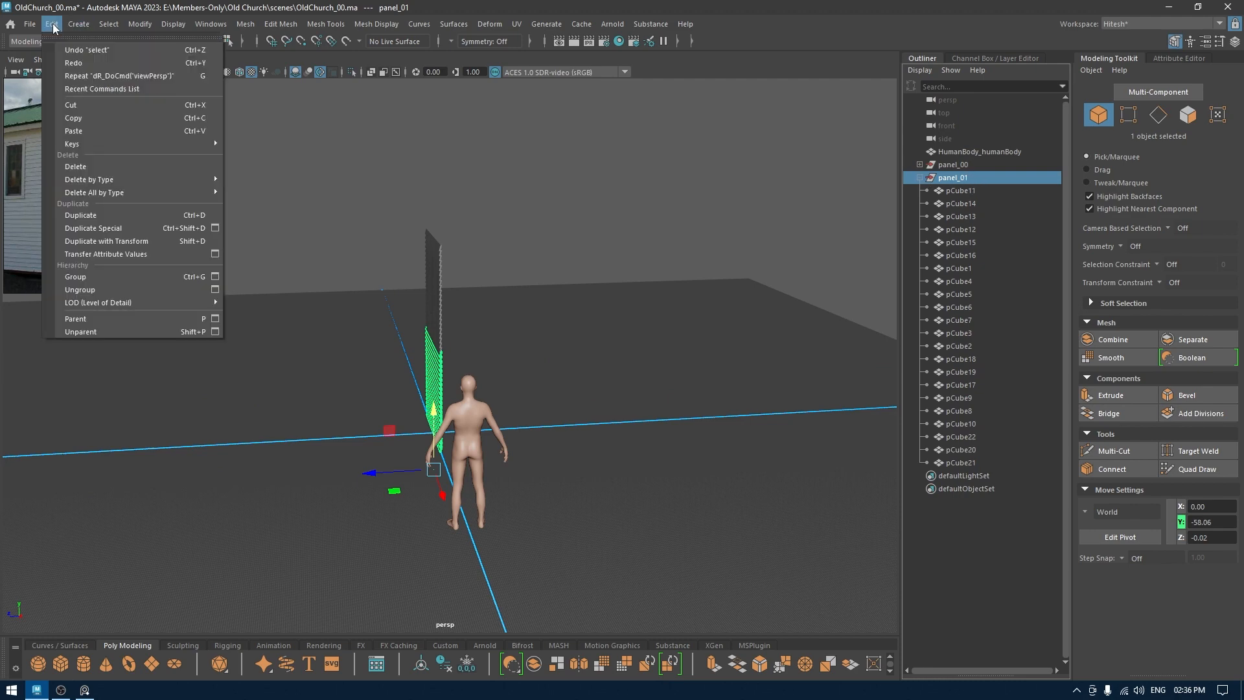
left_click(80, 289)
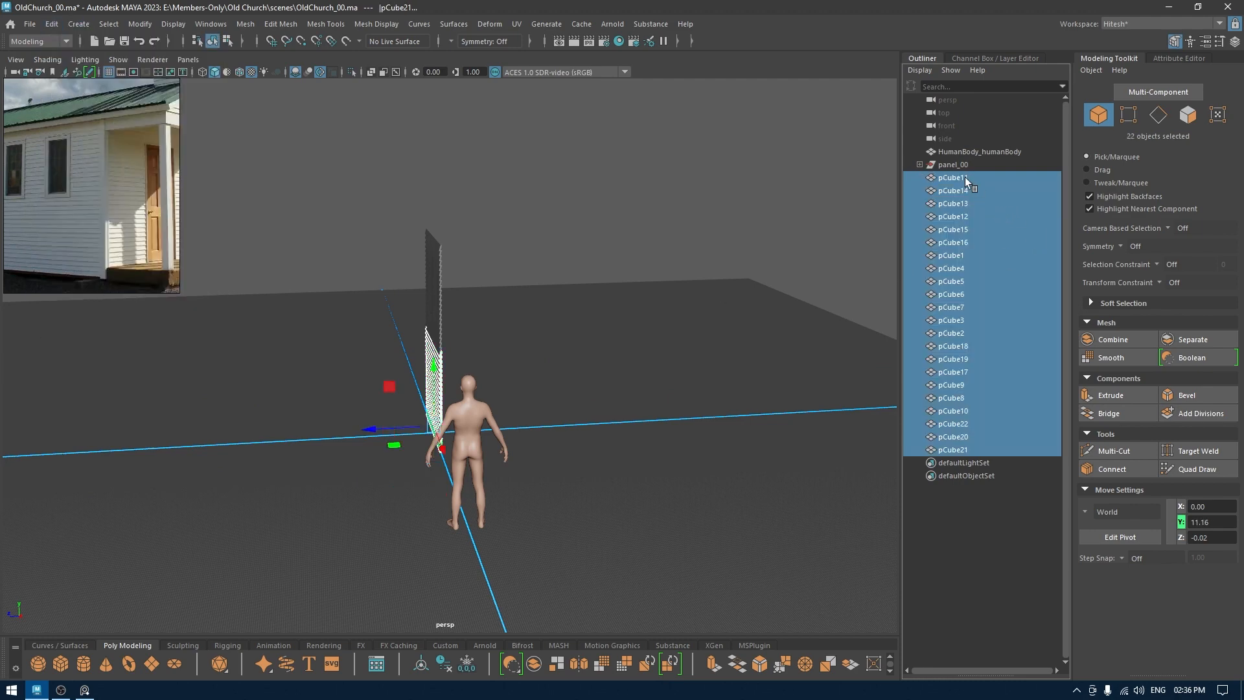
left_click_drag(965, 168, 965, 168)
left_click(943, 170)
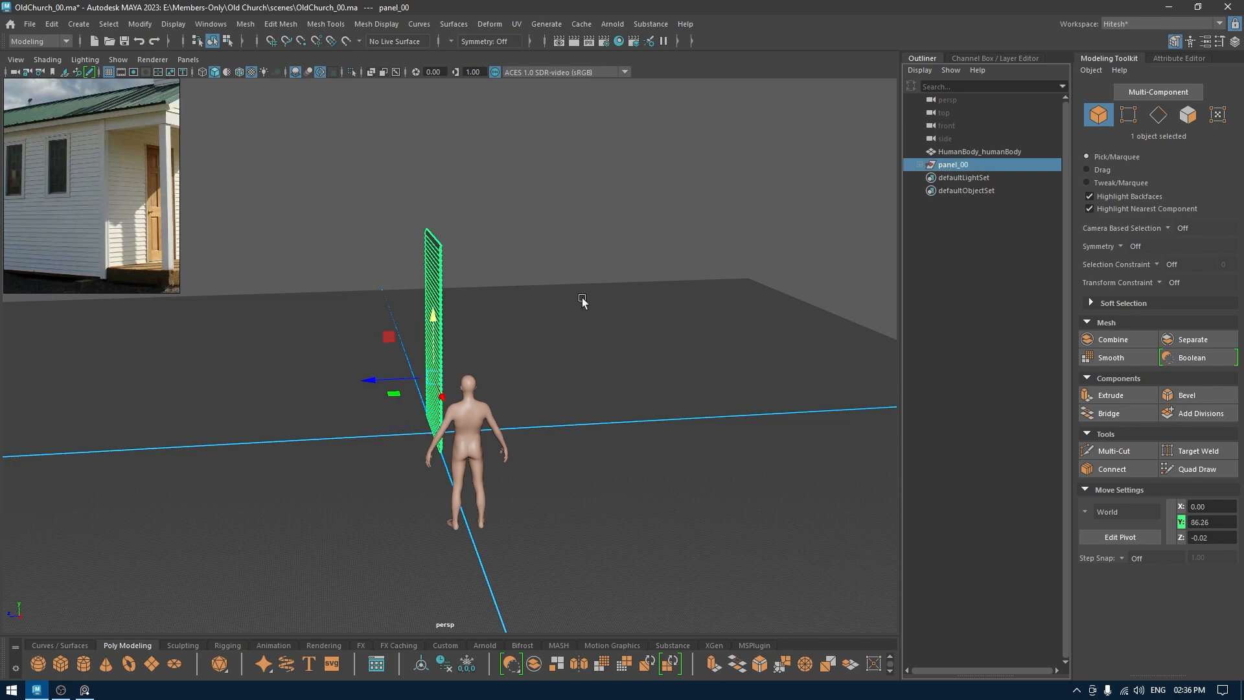
Step: Move panel_00 along X to about 228.73 and rotate it a quarter turn about the vertical axis, beside the human figure
left_click_drag(583, 300, 611, 304, "alt")
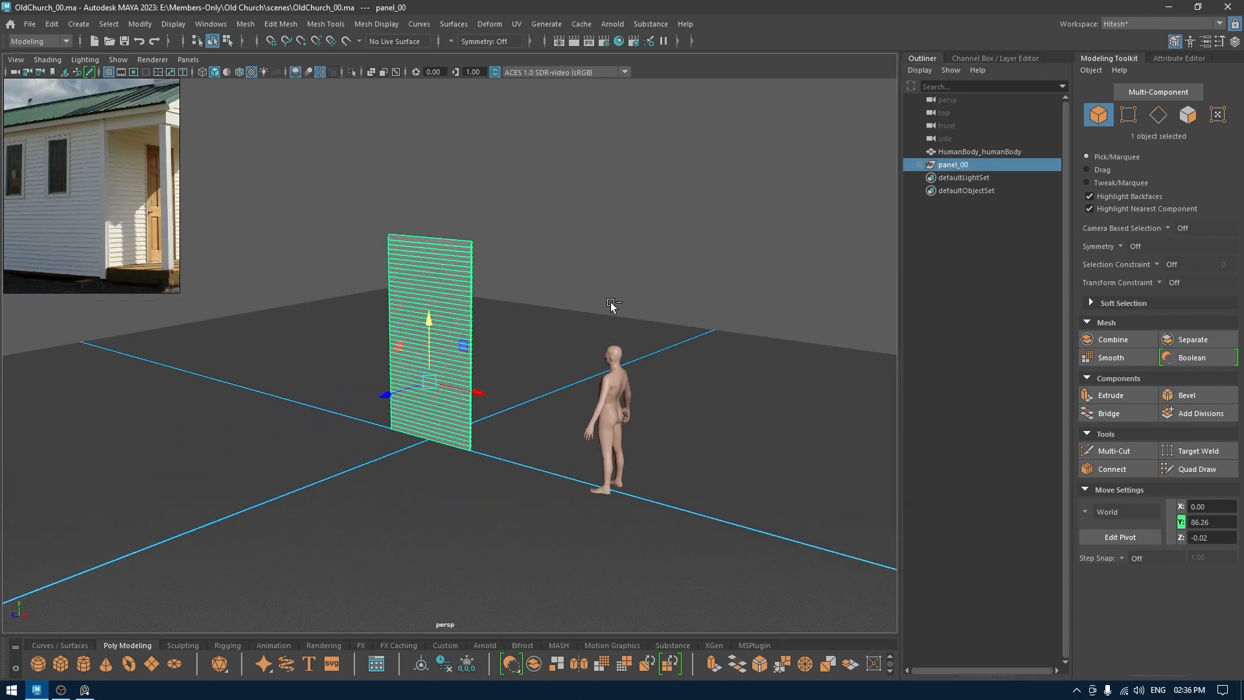
left_click_drag(420, 399, 603, 432)
key("w")
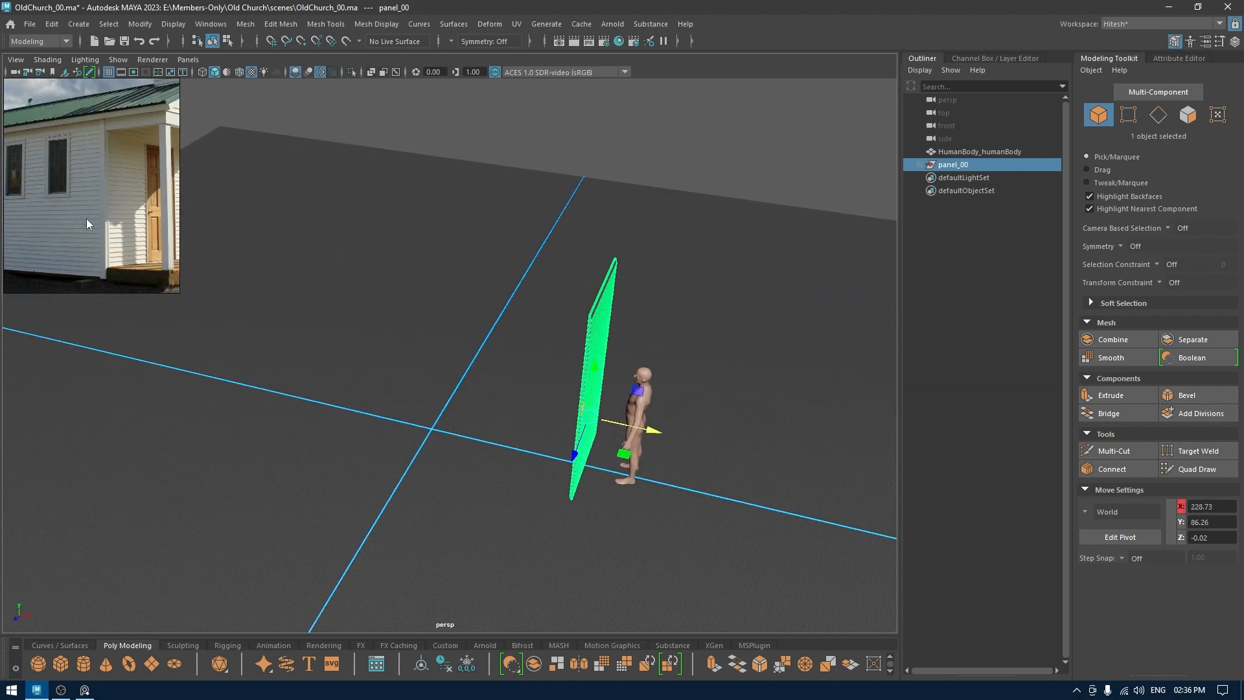
Step: Stretch panel_00 along Z in the side view until the wall is slightly wider than it is tall
mouse_move(114, 222)
middle_mouse_down()
mouse_move(73, 211)
mouse_move(94, 217)
middle_mouse_up()
left_click_drag(590, 360, 566, 399, "alt")
key("space")
scroll(566, 399, "down", 10)
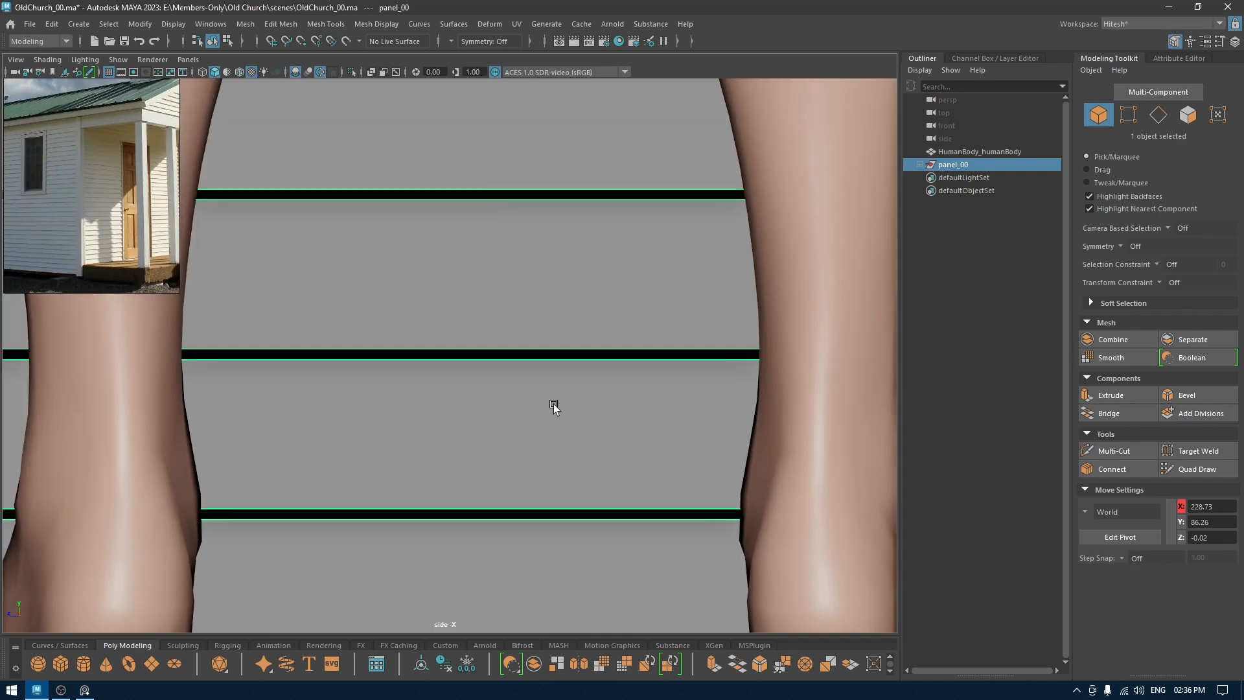
scroll(657, 252, "down", 8)
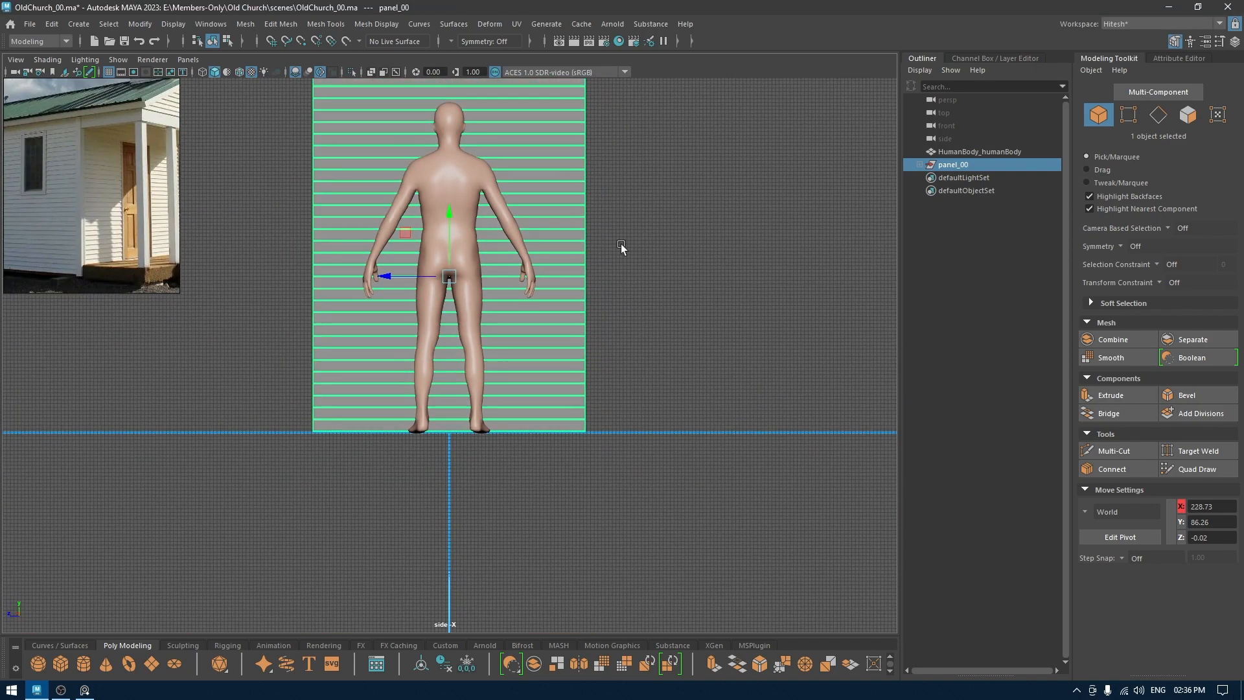
key("r")
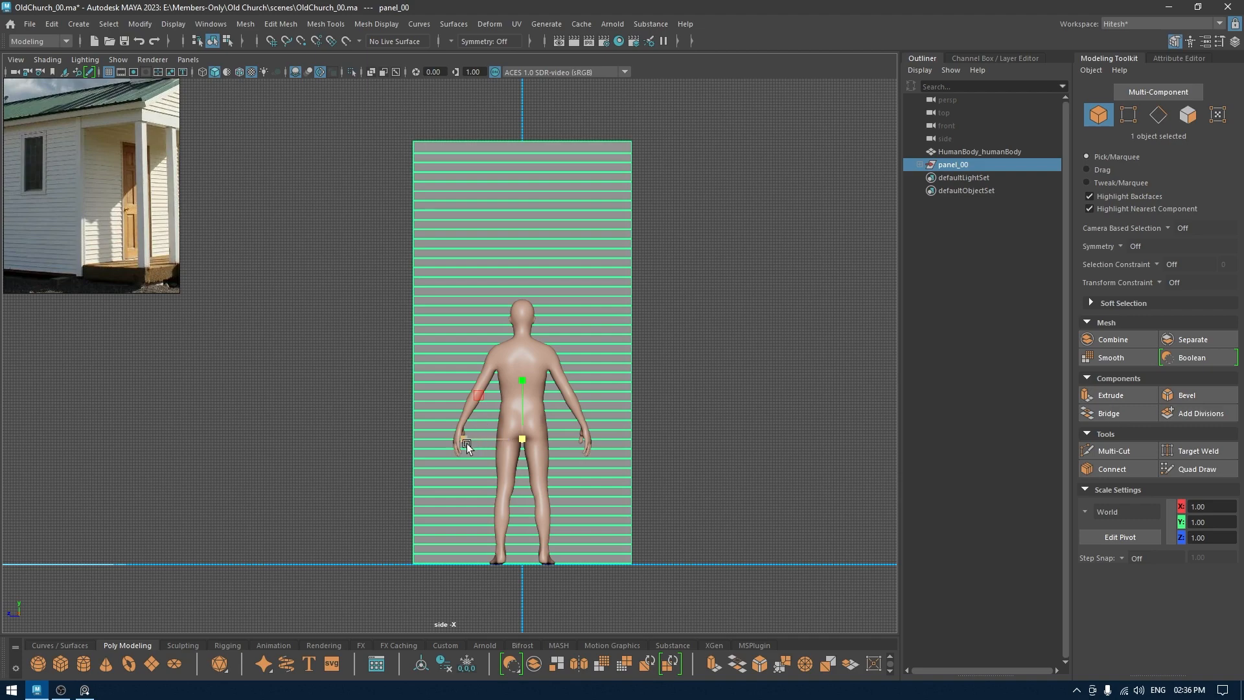
left_click_drag(466, 443, 398, 453)
key("w")
scroll(504, 446, "down", 3)
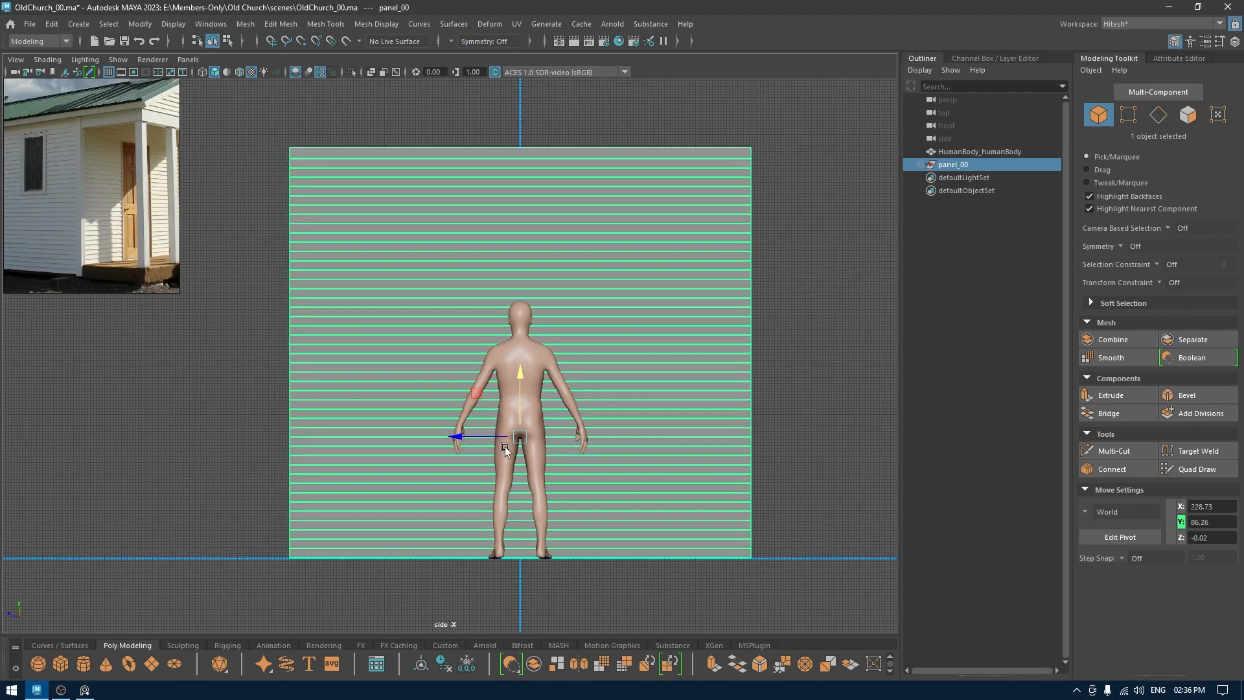
scroll(516, 278, "down", 2)
Step: Duplicate panel_00's lowest plank, lower the copy in the front view with the siding overlap, and repeat the transformed duplicate for three new planks
scroll(785, 381, "up", 10)
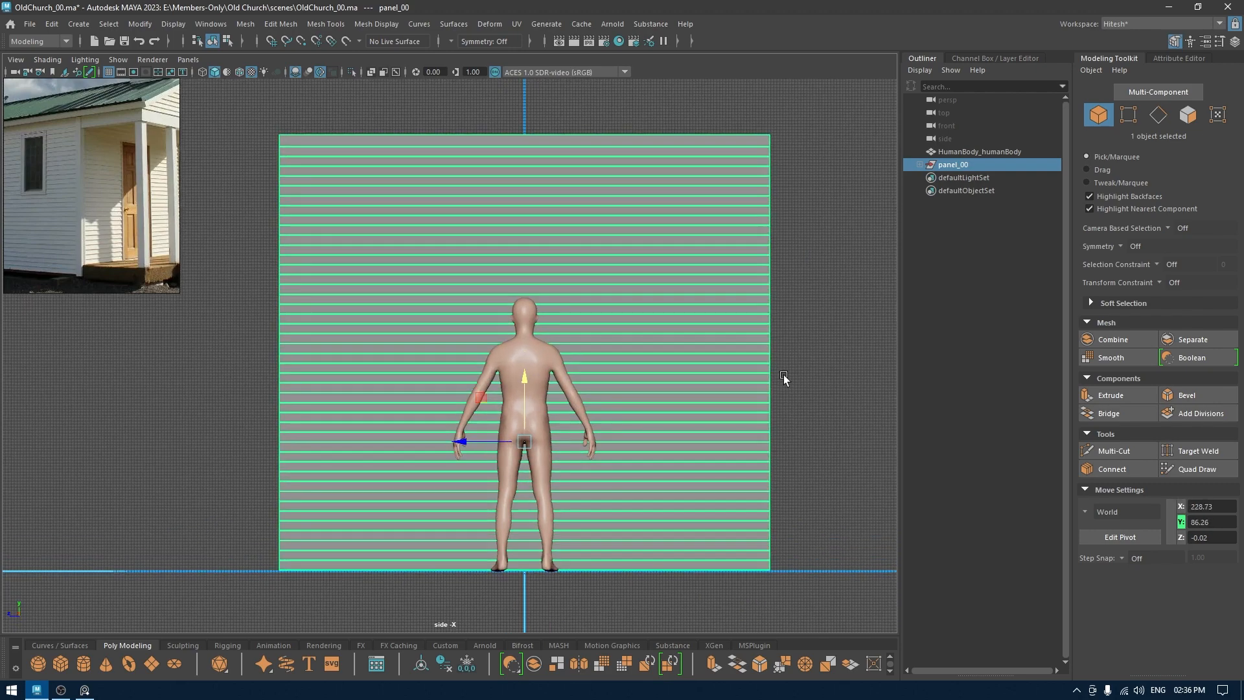
left_click(807, 489)
key("space")
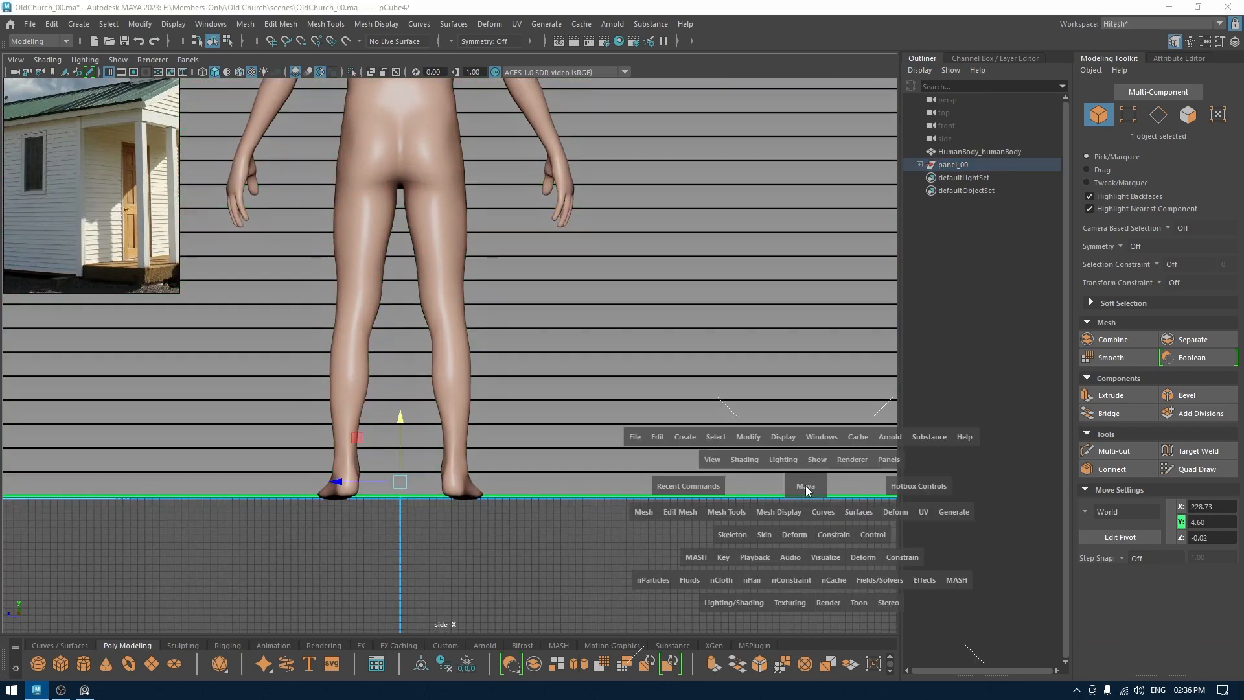
left_click_drag(805, 485, 847, 490)
key("space")
left_click_drag(756, 501, 815, 523)
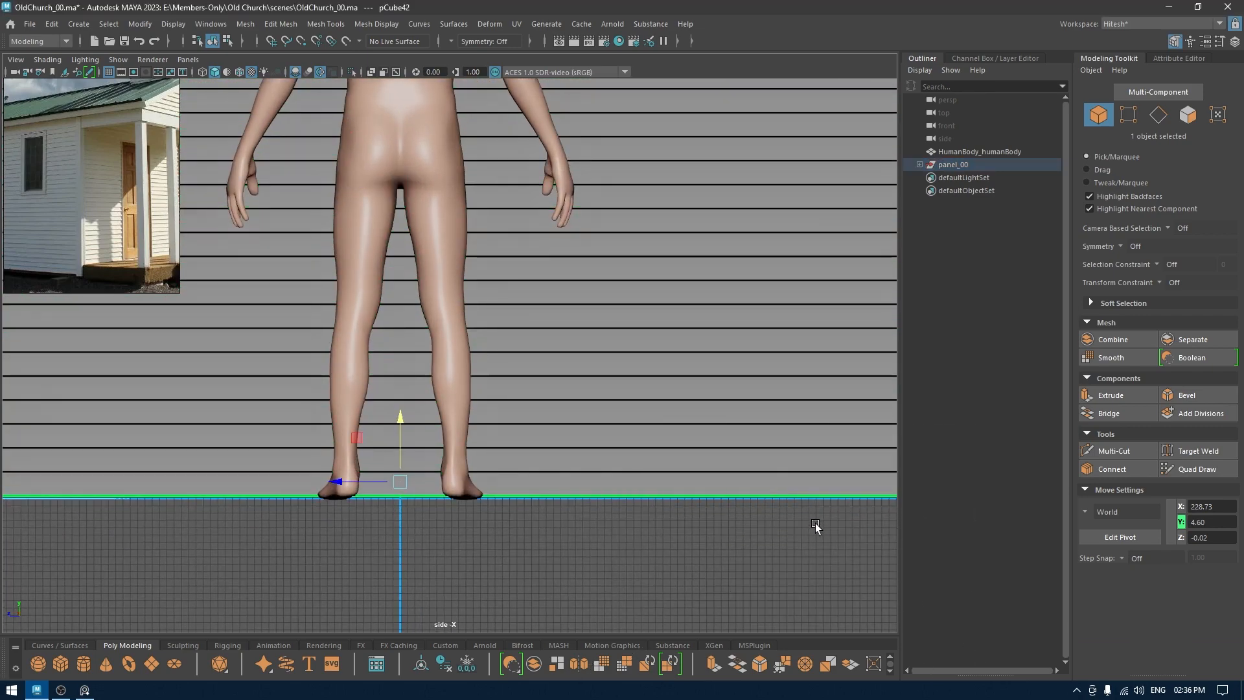
key("space")
left_click_drag(667, 328, 666, 408)
middle_click_drag(773, 347, 441, 351, "alt")
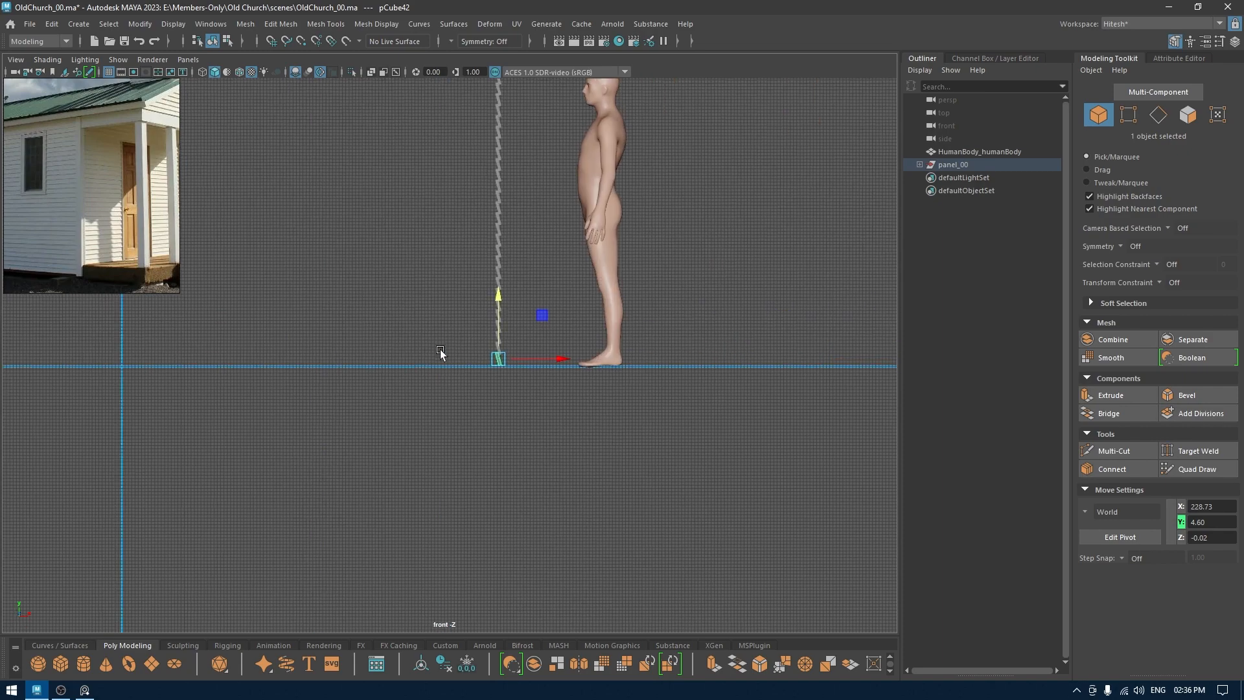
right_click_drag(442, 351, 752, 526, "alt")
middle_click_drag(752, 525, 498, 464, "alt")
right_click_drag(497, 463, 690, 651, "alt")
middle_click_drag(619, 298, 597, 440, "alt")
key("ctrl+d")
middle_click_drag(582, 371, 555, 286, "alt")
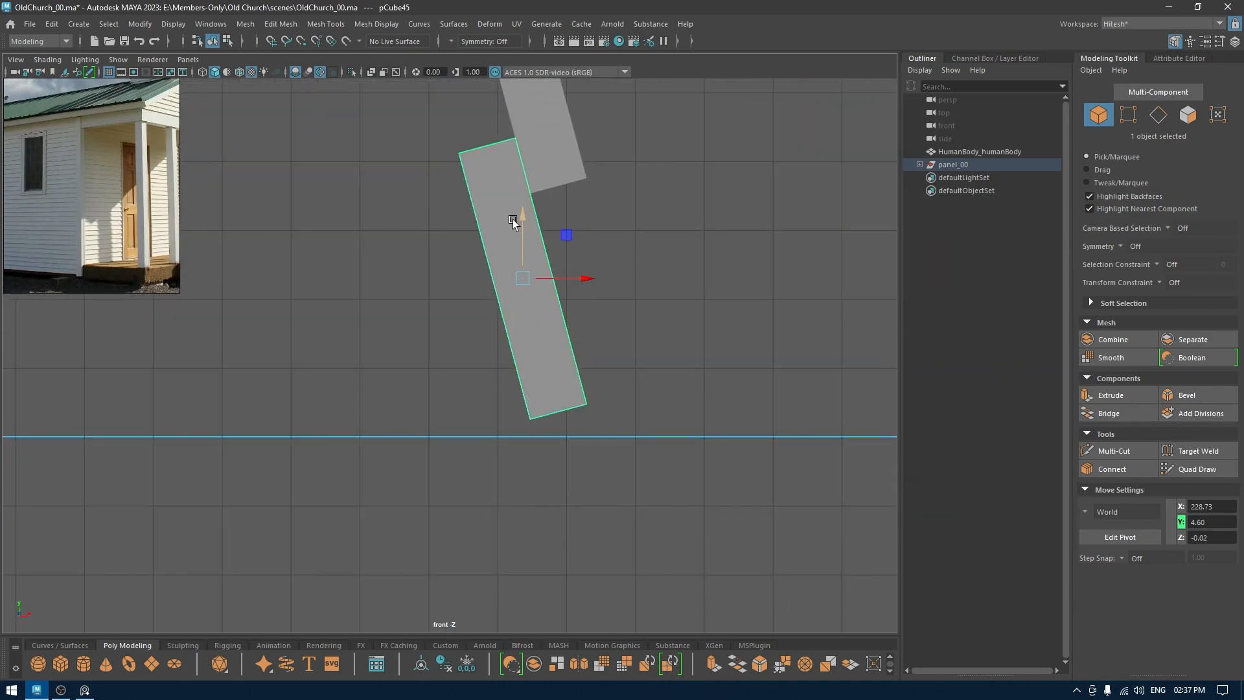
left_click_drag(524, 222, 530, 480)
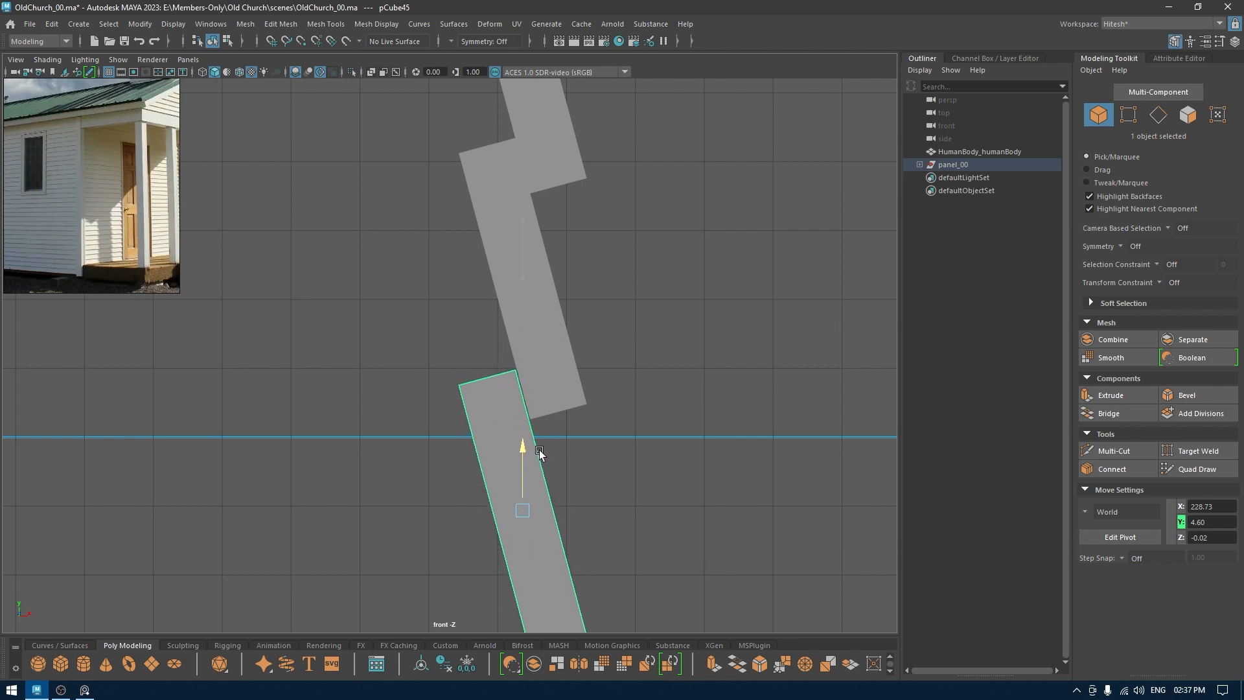
key("shift+d")
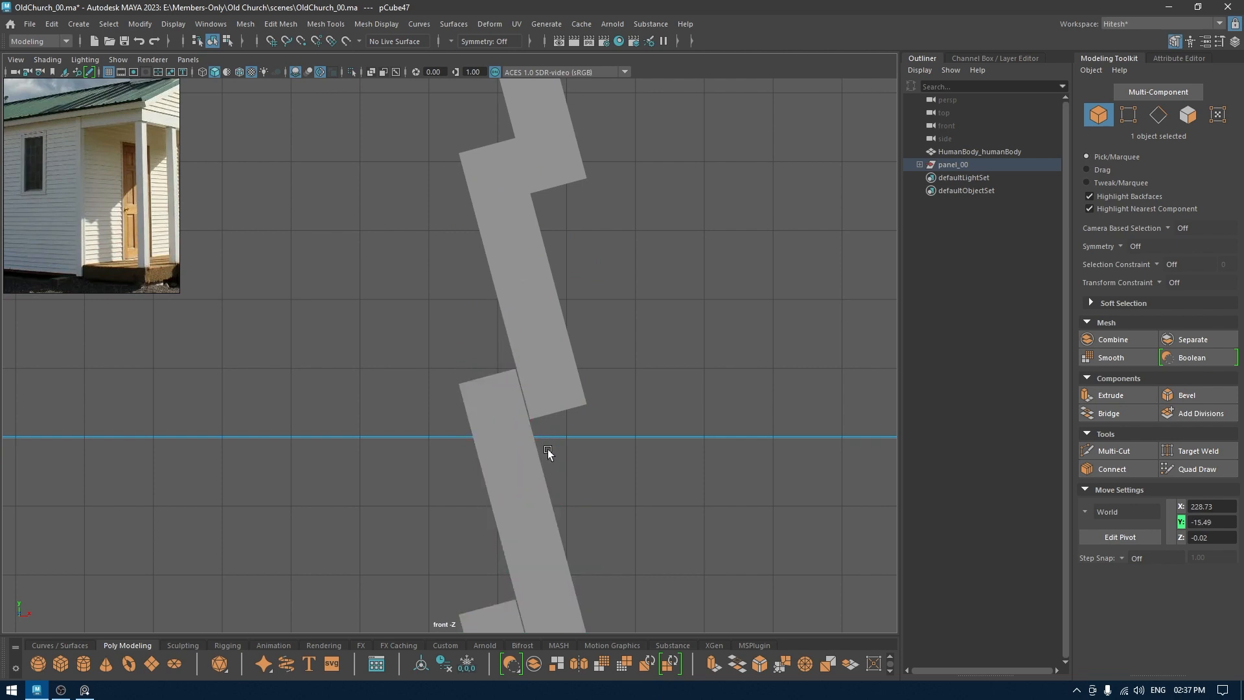
Step: Select the new planks and nudge them upward until the uppermost one sits flush against the original plank above it
scroll(551, 447, "down", 1)
middle_click_drag(580, 415, 570, 267, "alt")
left_click_drag(588, 374, 499, 467)
scroll(582, 558, "up", 4)
middle_click_drag(536, 260, 506, 375, "alt")
scroll(507, 377, "up", 4)
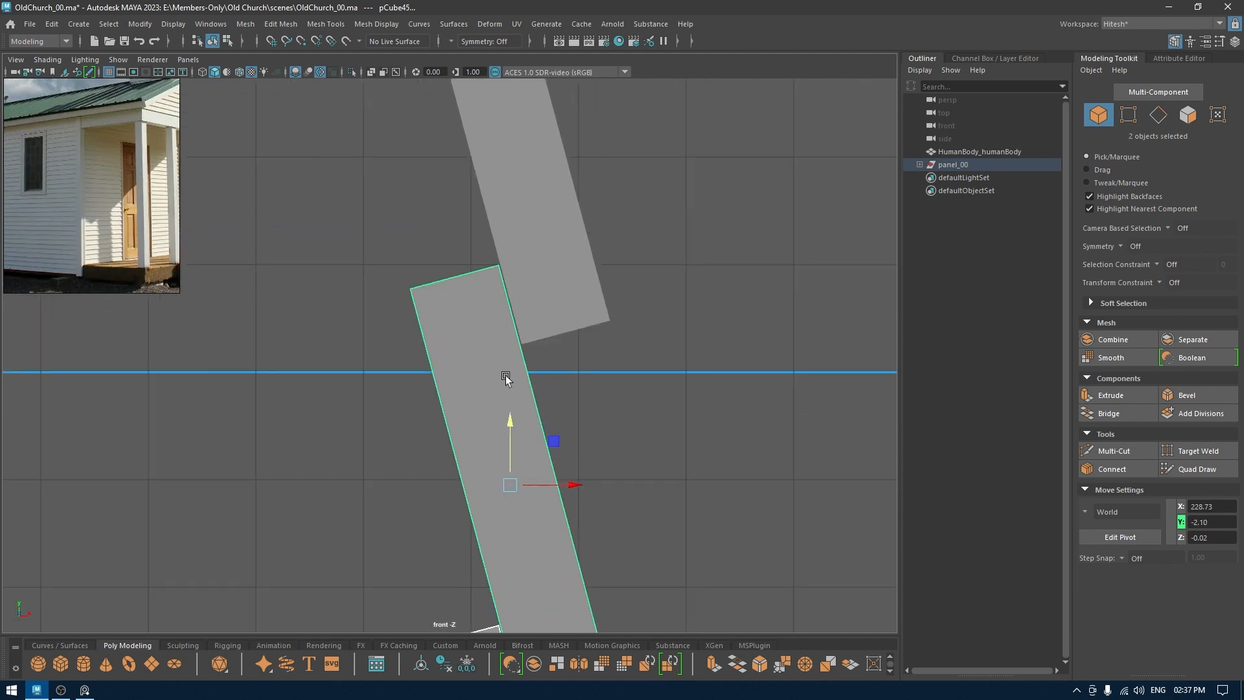
left_click_drag(533, 461, 534, 454)
Step: Nudge the second and third new planks up flush against the planks above them, with the lowest one at about Y -15.17
middle_click_drag(577, 420, 617, 65, "alt")
scroll(585, 438, "up", 1)
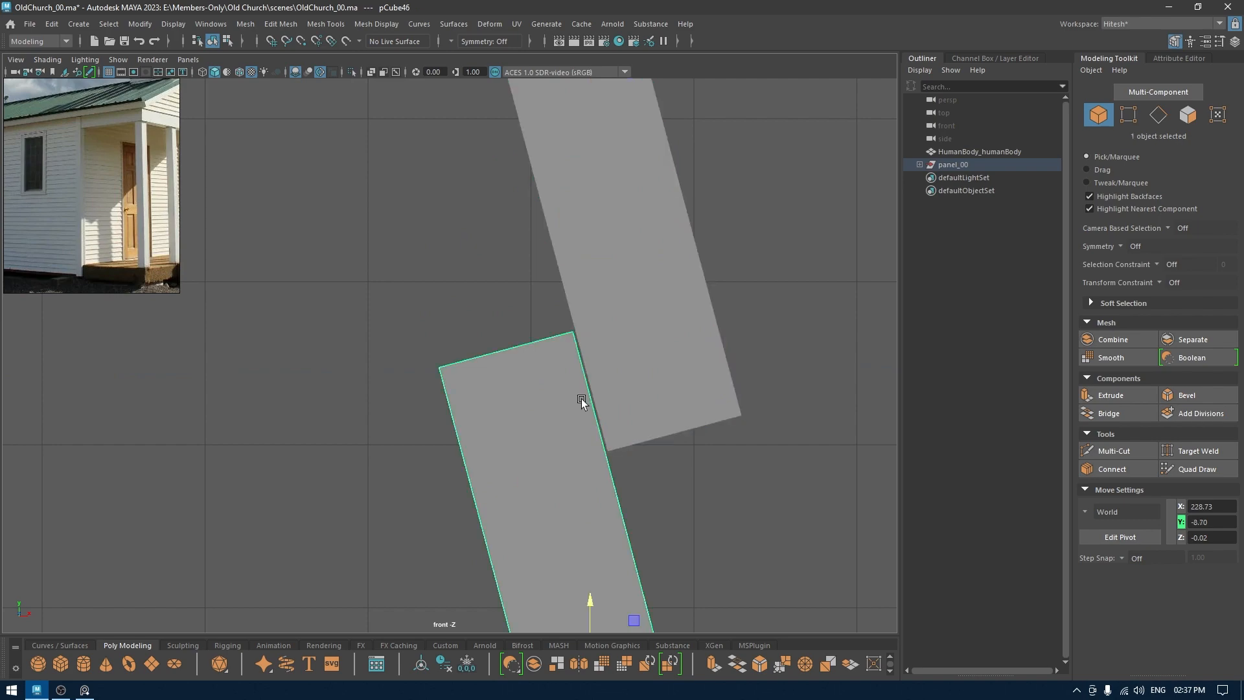
middle_click_drag(569, 455, 570, 447)
scroll(666, 465, "down", 5)
middle_click_drag(668, 382, 684, 68, "alt")
scroll(545, 283, "up", 2)
left_click(544, 283)
middle_click_drag(544, 283, 548, 418, "alt")
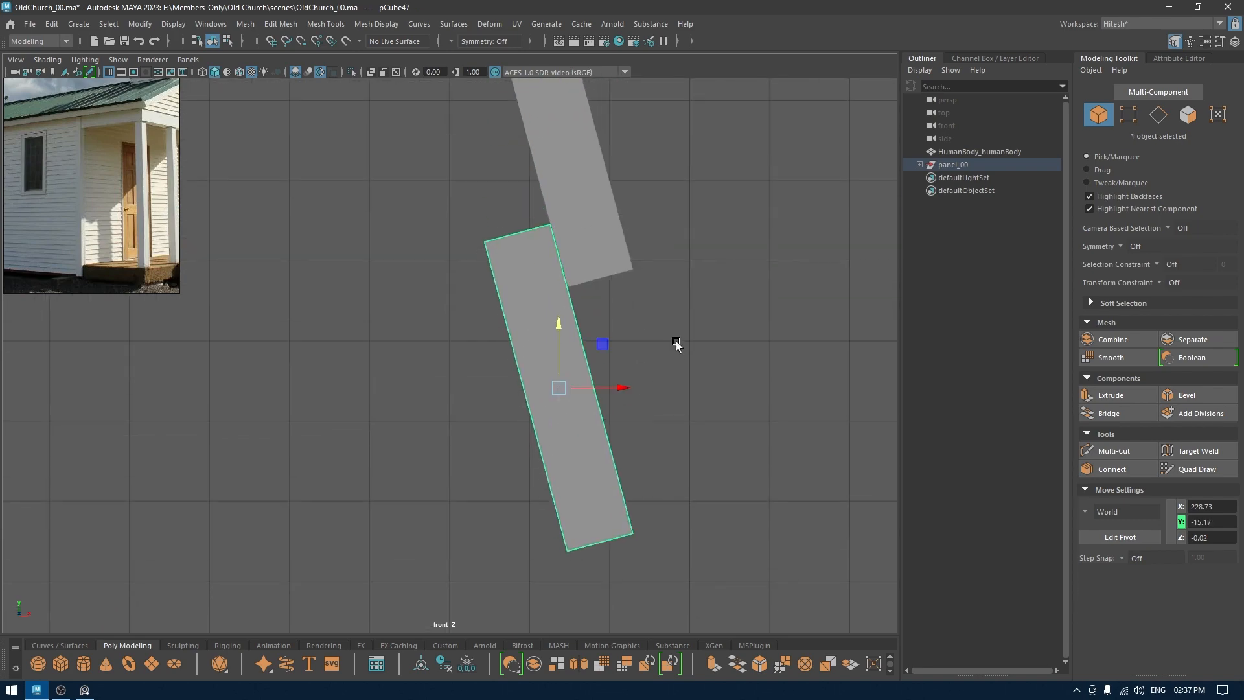
Step: Return to the perspective view and save the scene
key("space")
mouse_move(675, 342)
left_mouse_down()
mouse_move(663, 270)
mouse_move(670, 324)
left_mouse_up()
key("ctrl+s")
Step: Raise panel_00 to about Y 105.11 so that the added bottom planks clear the ground
left_click(992, 164)
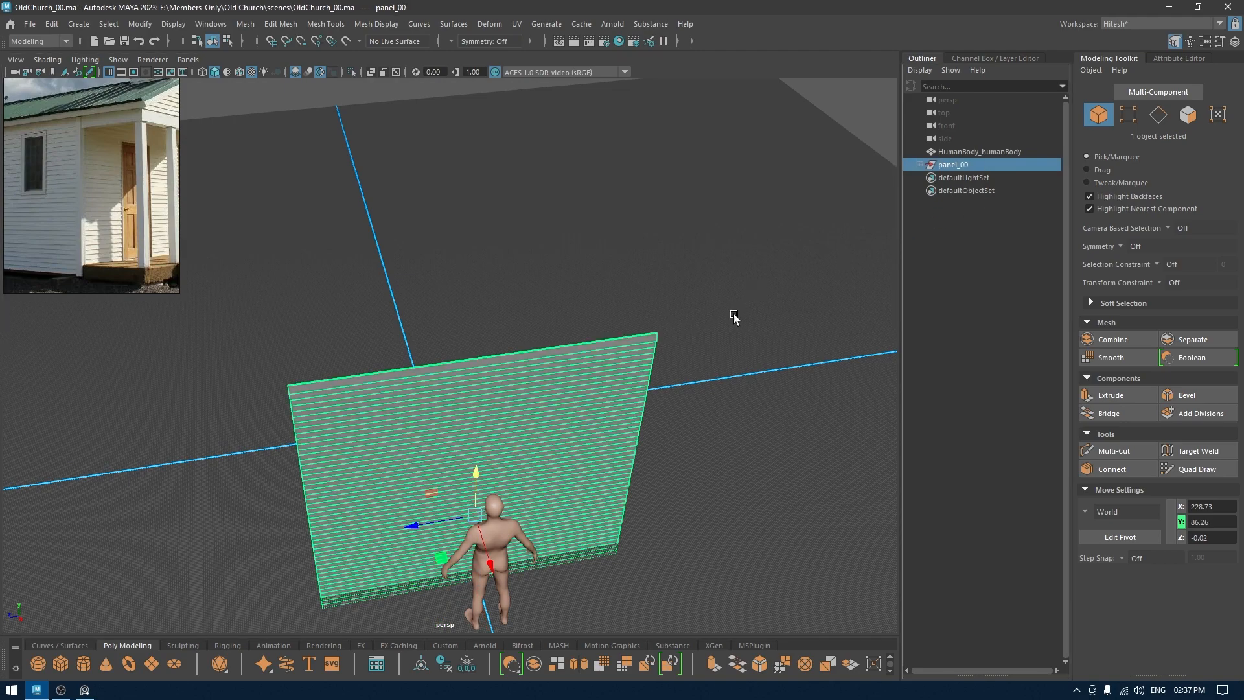
left_click_drag(661, 379, 739, 379, "alt")
key("space")
scroll(713, 436, "down", 4)
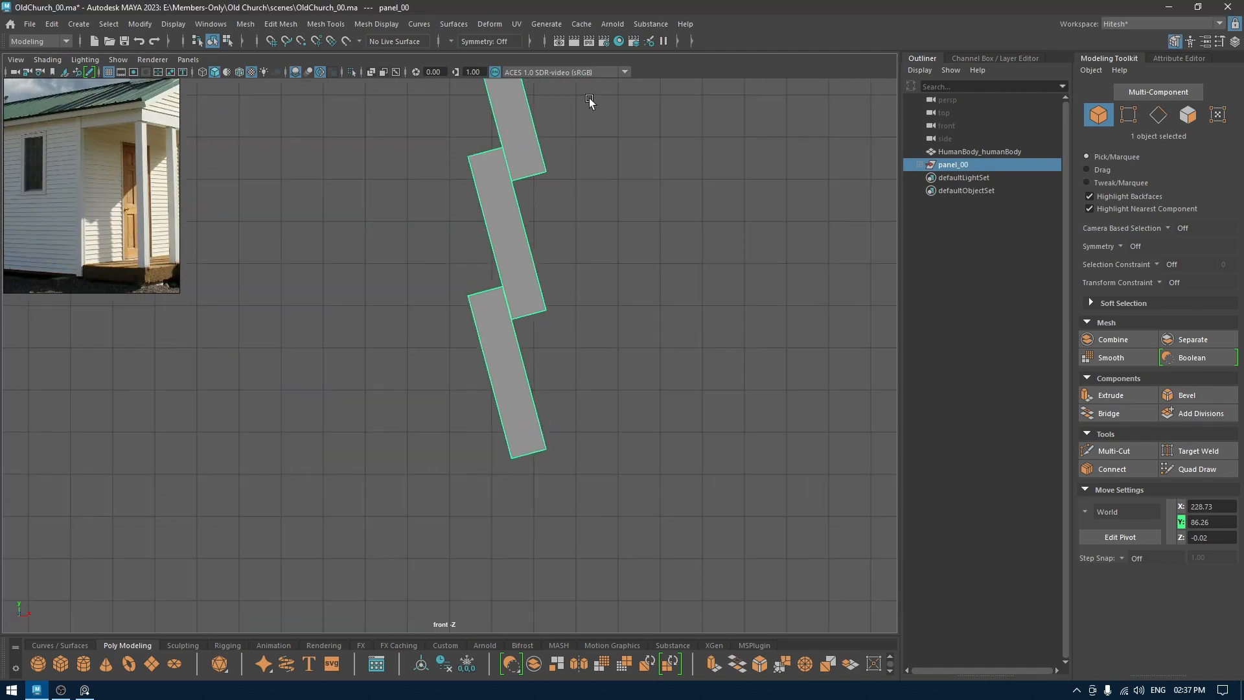
scroll(583, 306, "down", 5)
key("space")
left_click_drag(589, 292, 654, 278)
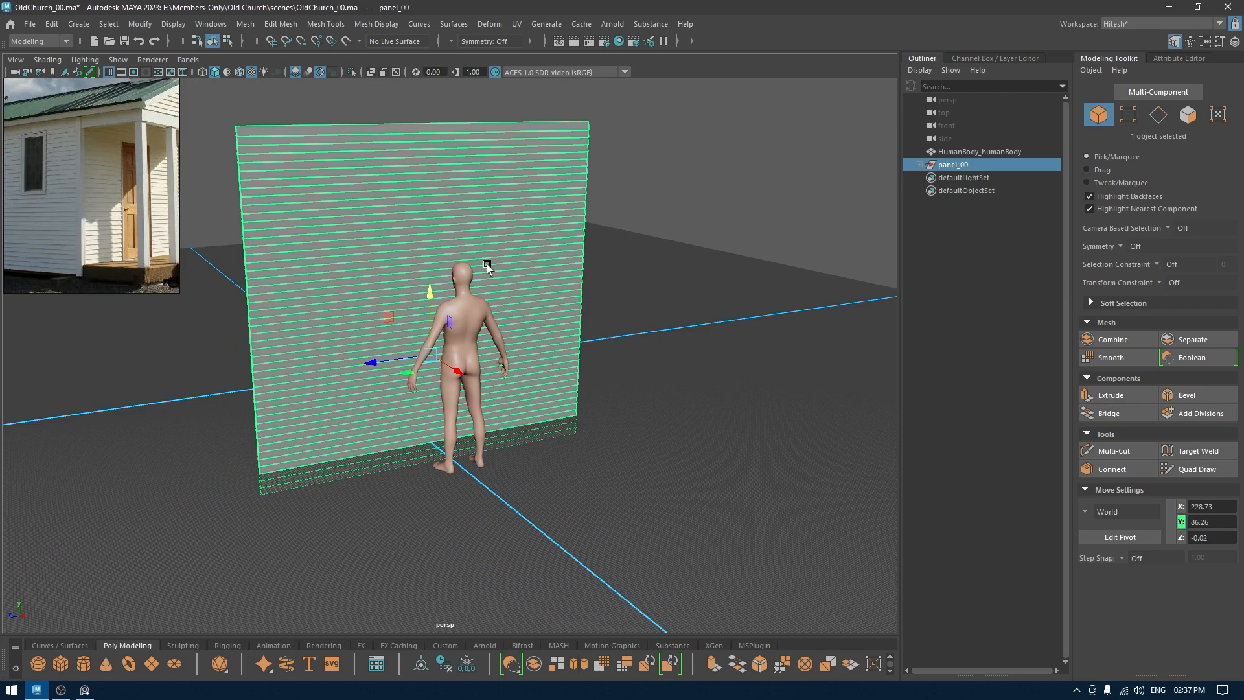
mouse_move(426, 296)
left_mouse_down()
mouse_move(429, 267)
mouse_move(560, 333)
mouse_move(447, 285)
left_mouse_up()
right_click_drag(447, 285, 430, 199, "alt")
left_click_drag(430, 199, 427, 195, "alt")
right_click_drag(427, 195, 497, 313, "alt")
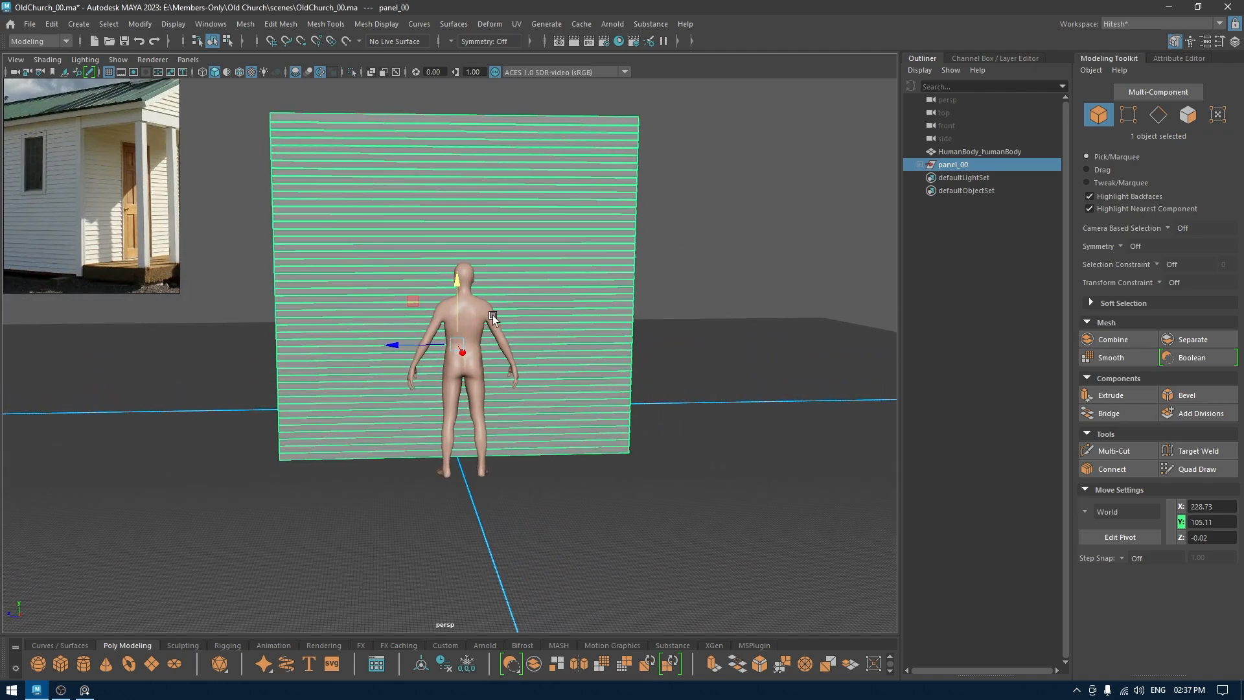
middle_click_drag(496, 314, 524, 341, "alt")
left_click_drag(524, 338, 555, 334, "alt")
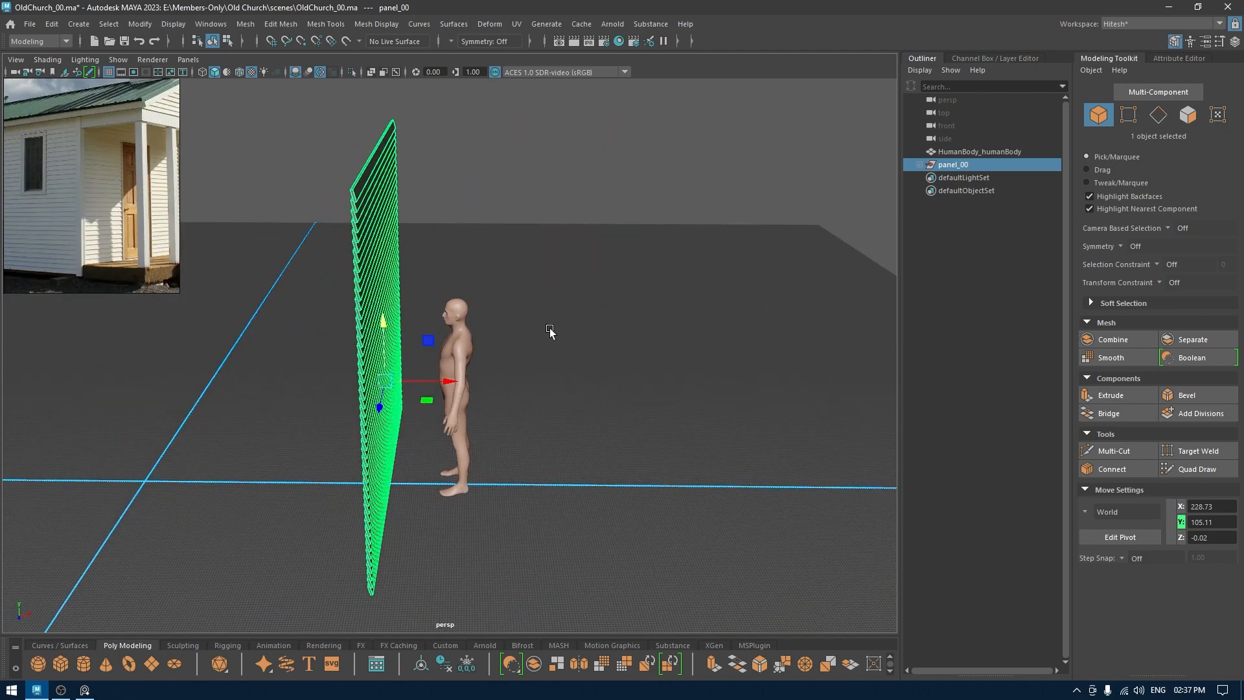
Step: Duplicate panel_00 in the top view and rotate the copy 90 degrees about Y, perpendicular to the original wall
key("space")
left_click_drag(589, 294, 522, 290)
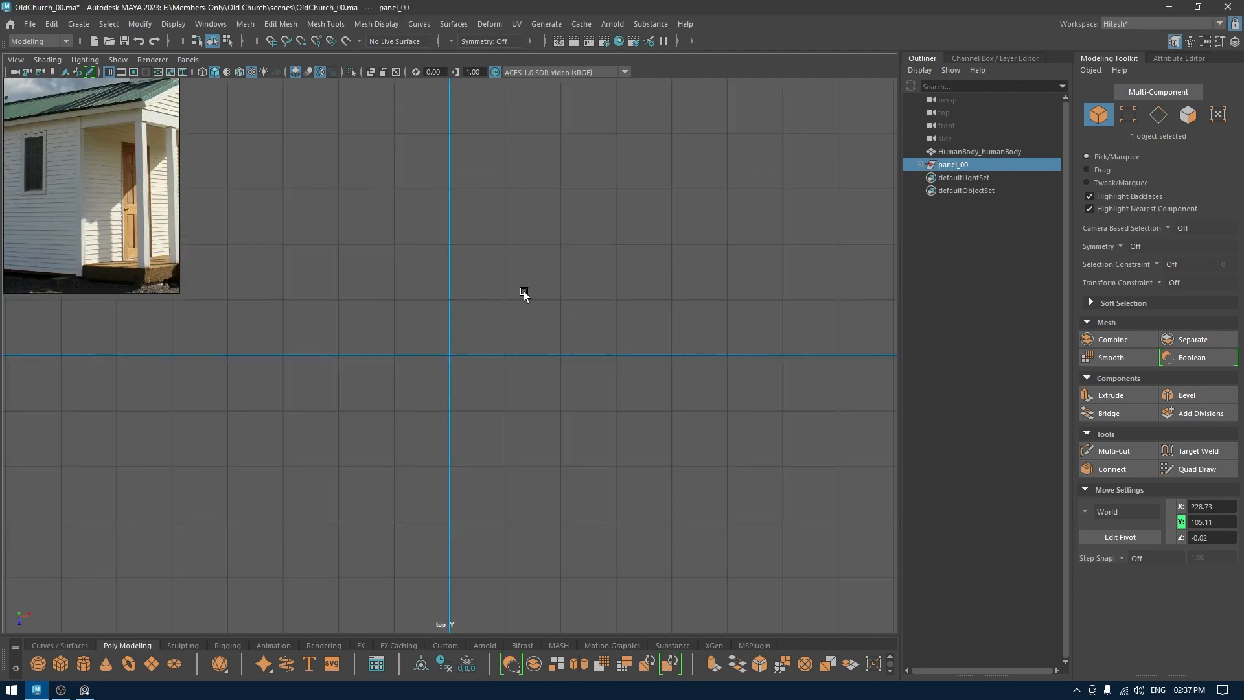
key("f")
scroll(528, 245, "down", 4)
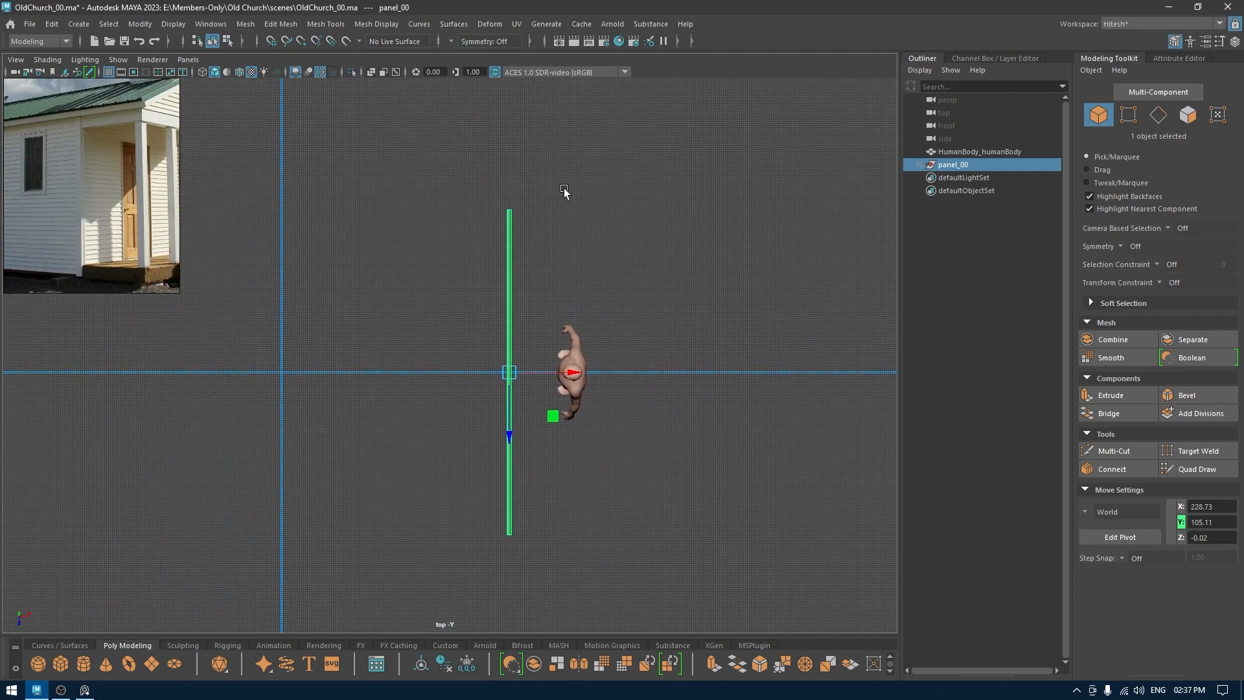
middle_click_drag(514, 287, 531, 263, "alt")
key("ctrl+d")
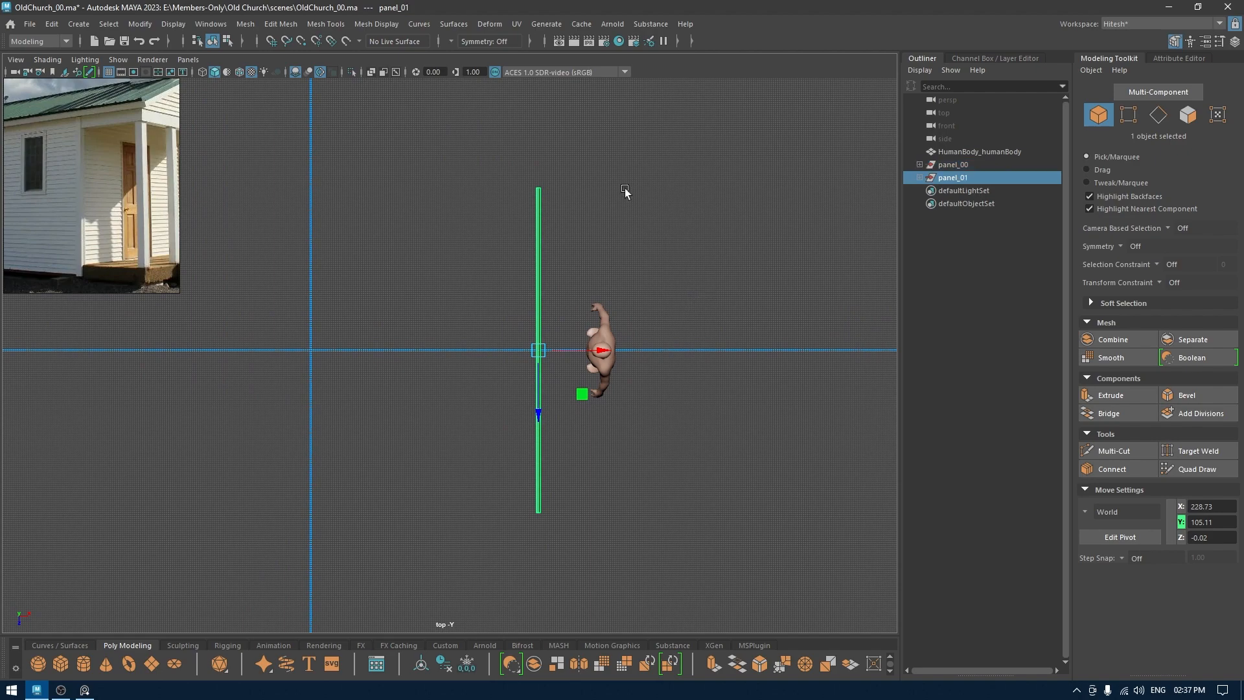
left_click_drag(581, 412, 518, 420)
key("w")
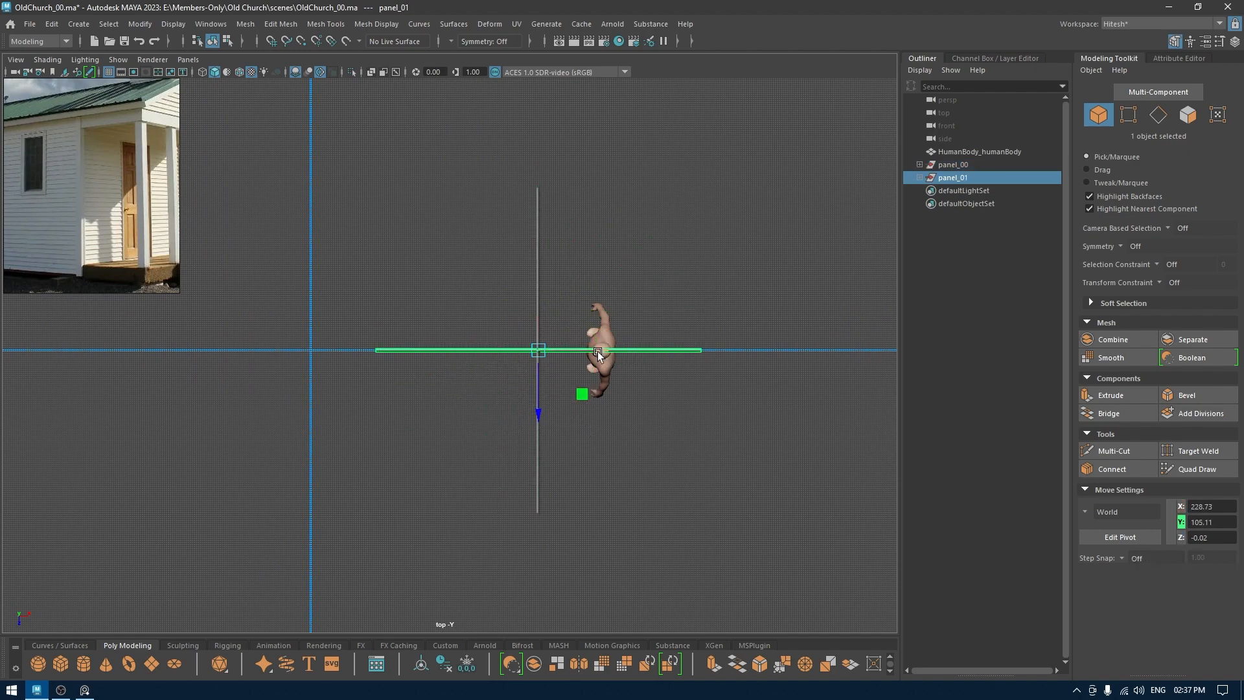
Step: Move panel_01 in the top view to about X 63.37 and Z 163.31, bringing its end to the corner of the original wall
left_click_drag(531, 405, 533, 493)
key("space")
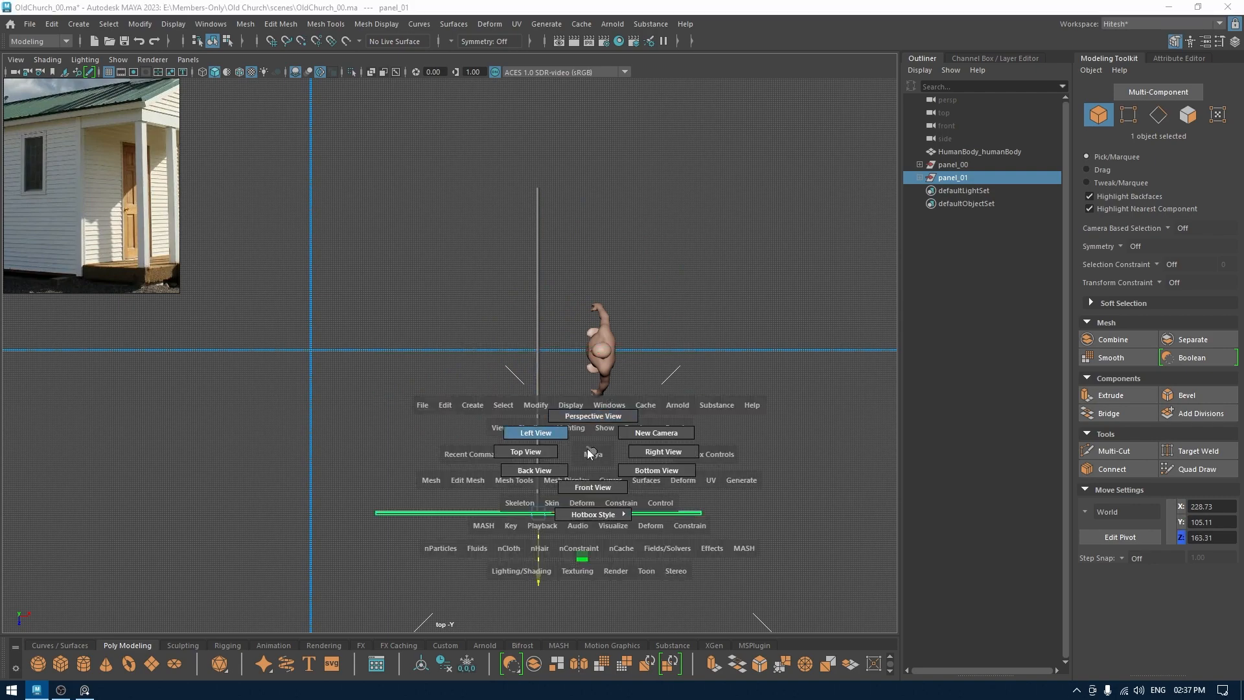
left_click_drag(593, 451, 552, 455)
middle_click_drag(568, 433, 639, 274, "alt")
right_click_drag(639, 274, 803, 551, "alt")
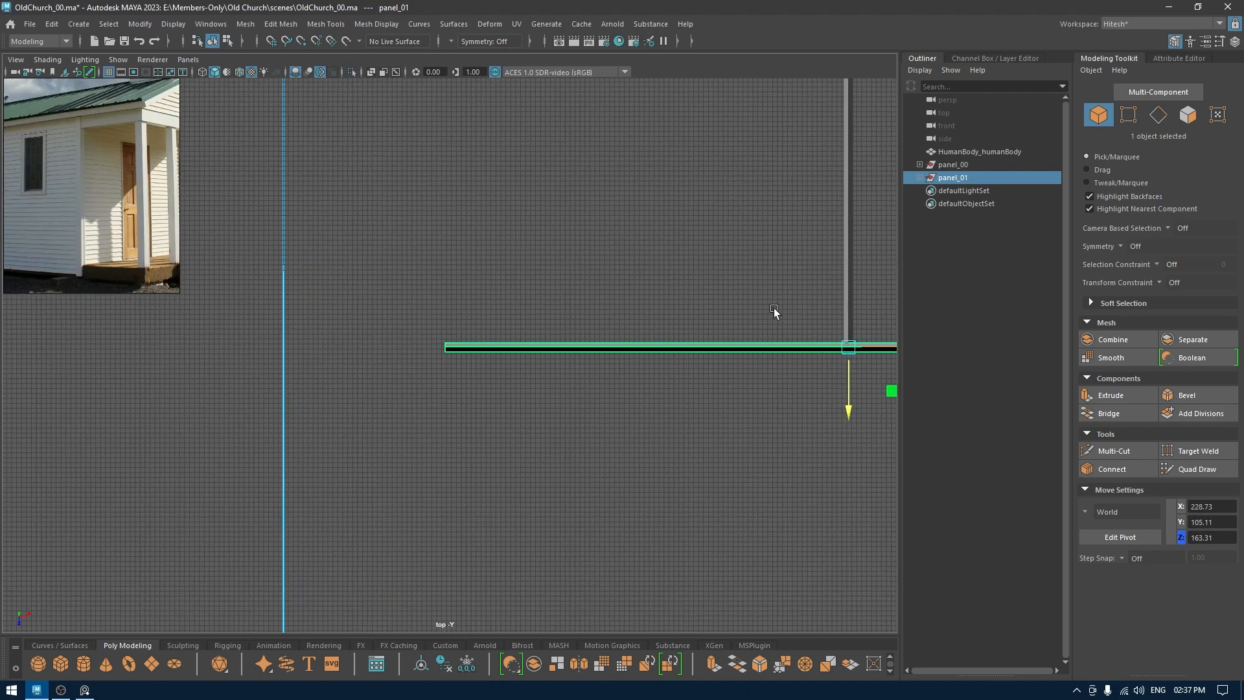
middle_click_drag(773, 308, 510, 308, "alt")
right_click_drag(510, 308, 710, 483, "alt")
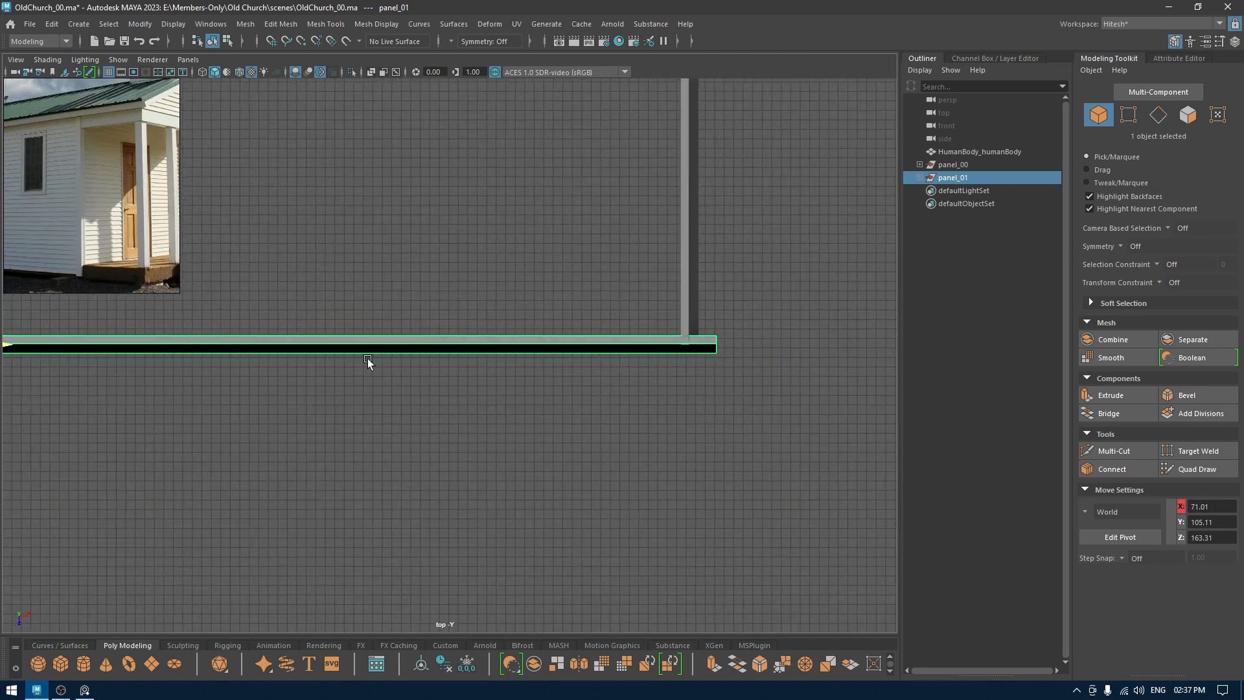
middle_click_drag(539, 396, 549, 399)
Step: Shift panel_01 along Z to about 165.09 so its inner edge lines up with the end of the original wall
middle_click_drag(396, 401, 847, 390, "alt")
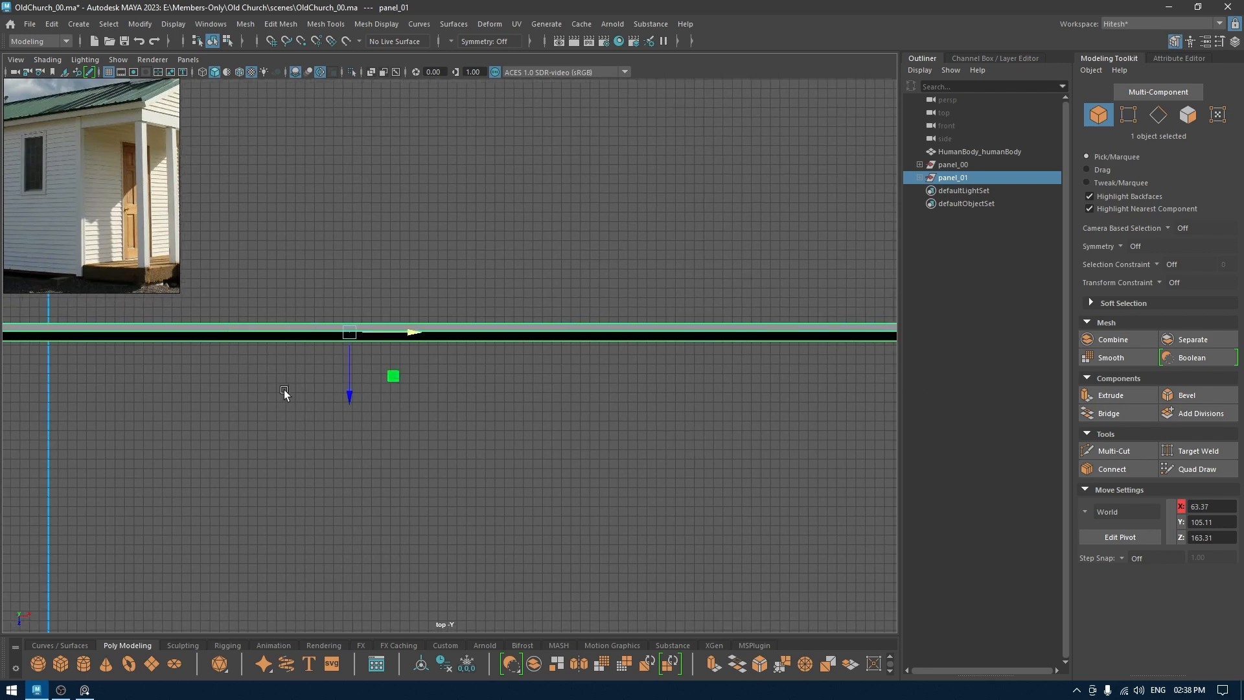
left_click(350, 392)
middle_click_drag(677, 348, 211, 354, "alt")
right_click_drag(211, 353, 791, 383, "alt")
middle_click_drag(791, 383, 483, 373, "alt")
right_click_drag(483, 373, 597, 663, "alt")
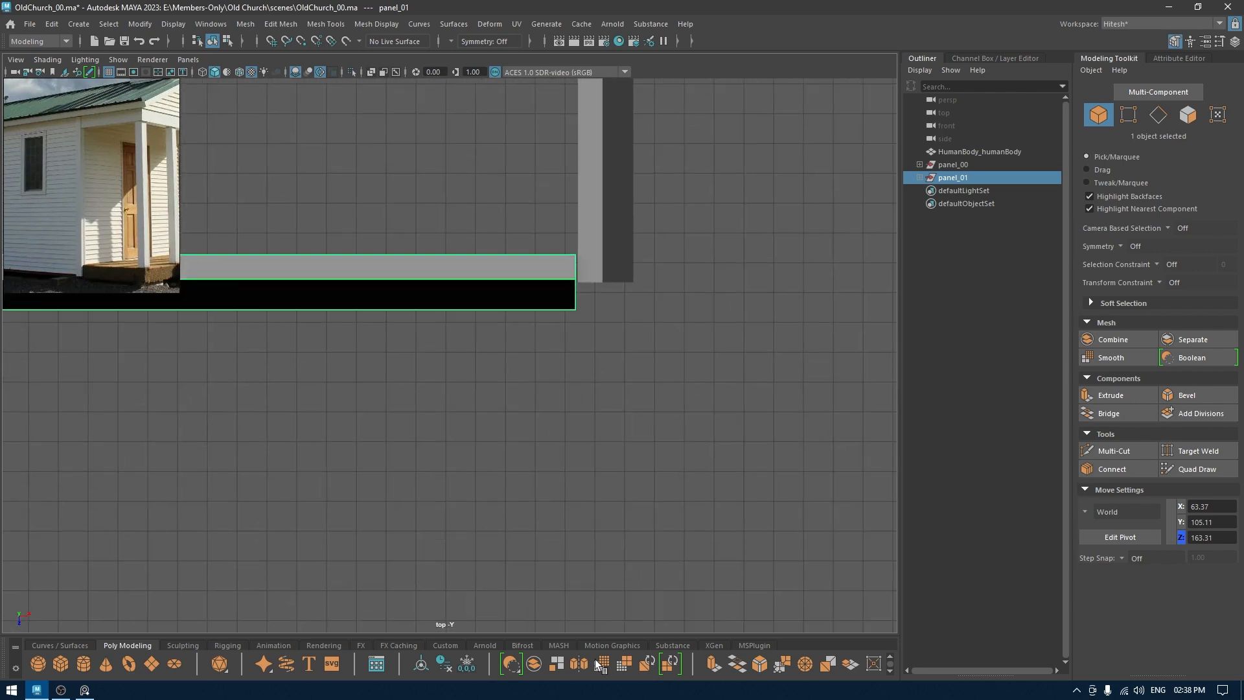
middle_click_drag(648, 445, 625, 461)
Step: Nudge panel_01 slightly along X to close the small gap to the original wall's inner edge
right_click_drag(624, 461, 207, 176, "alt")
middle_click_drag(207, 177, 461, 213, "alt")
middle_click_drag(245, 331, 592, 368, "alt")
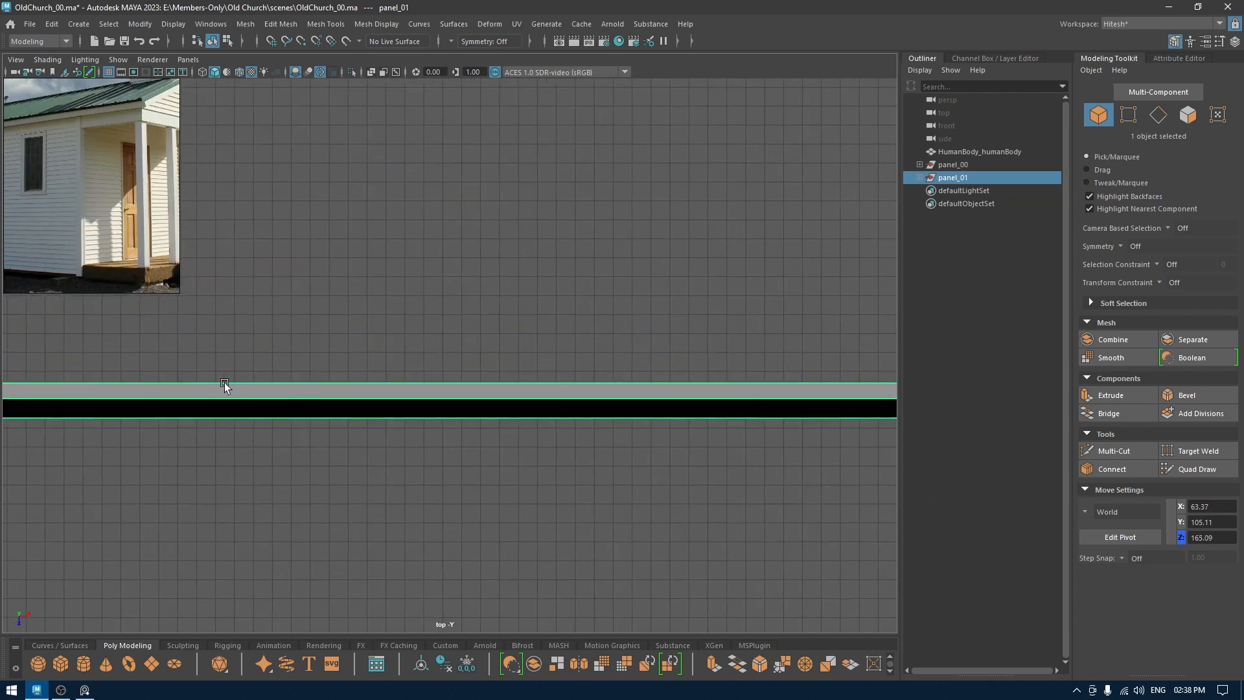
right_click_drag(224, 382, 214, 0, "alt")
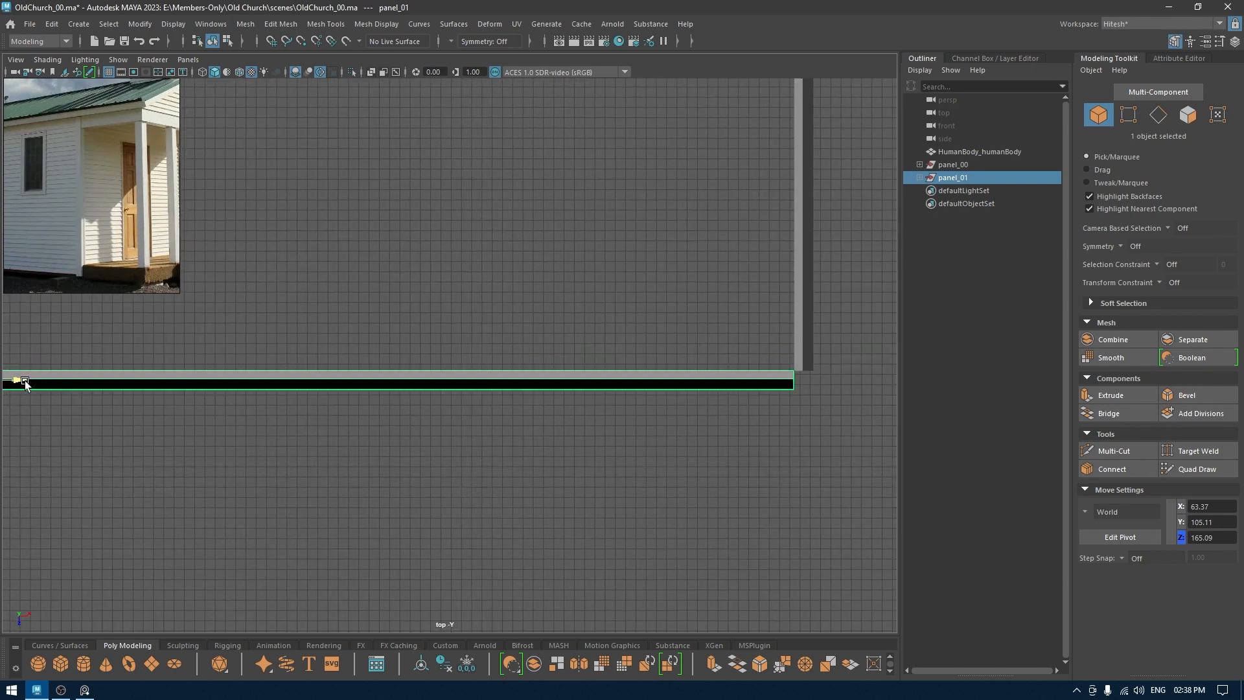
left_click(24, 380)
middle_click_drag(795, 381, 398, 380, "alt")
right_click_drag(356, 378, 400, 361, "alt")
middle_click_drag(454, 509, 644, 469, "alt")
right_click_drag(525, 453, 561, 444, "alt")
middle_click_drag(561, 444, 570, 428, "alt")
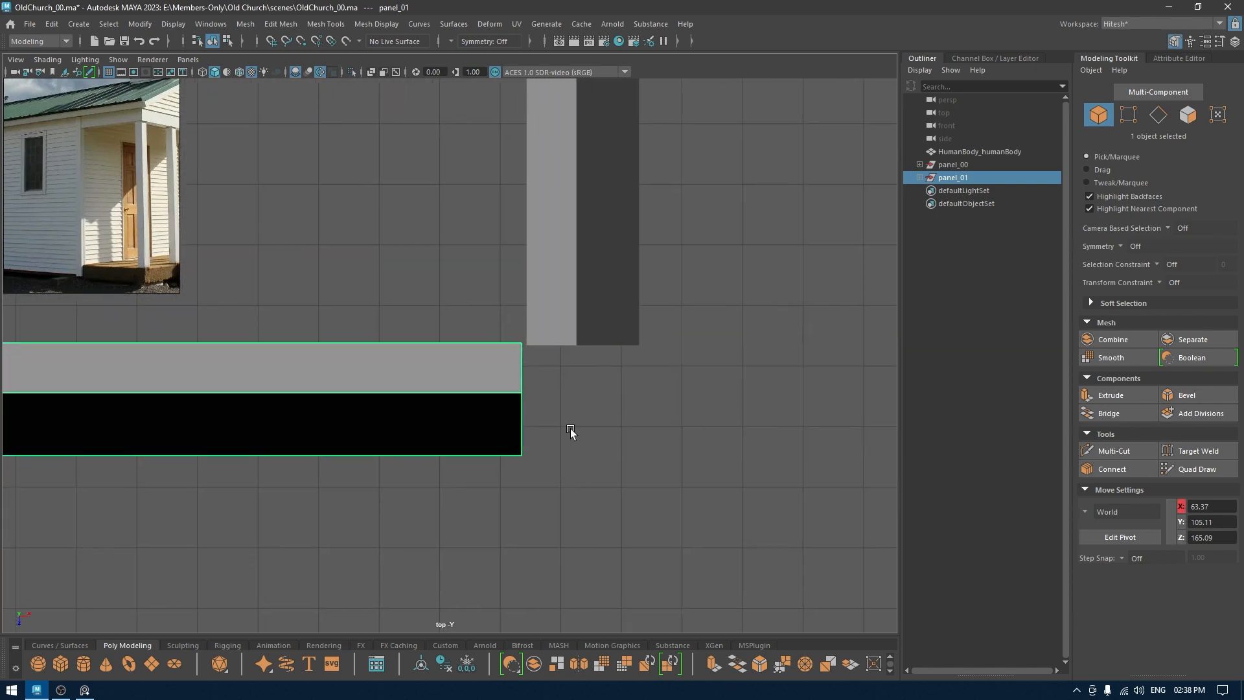
right_click_drag(571, 432, 494, 153, "alt")
Step: Return to the perspective view and create a polygon cube for the corner post
key("space")
key("space")
left_click_drag(687, 363, 718, 404, "alt")
left_click(616, 263)
right_click_drag(718, 405, 628, 452, "shift")
left_click_drag(629, 451, 377, 332, "alt")
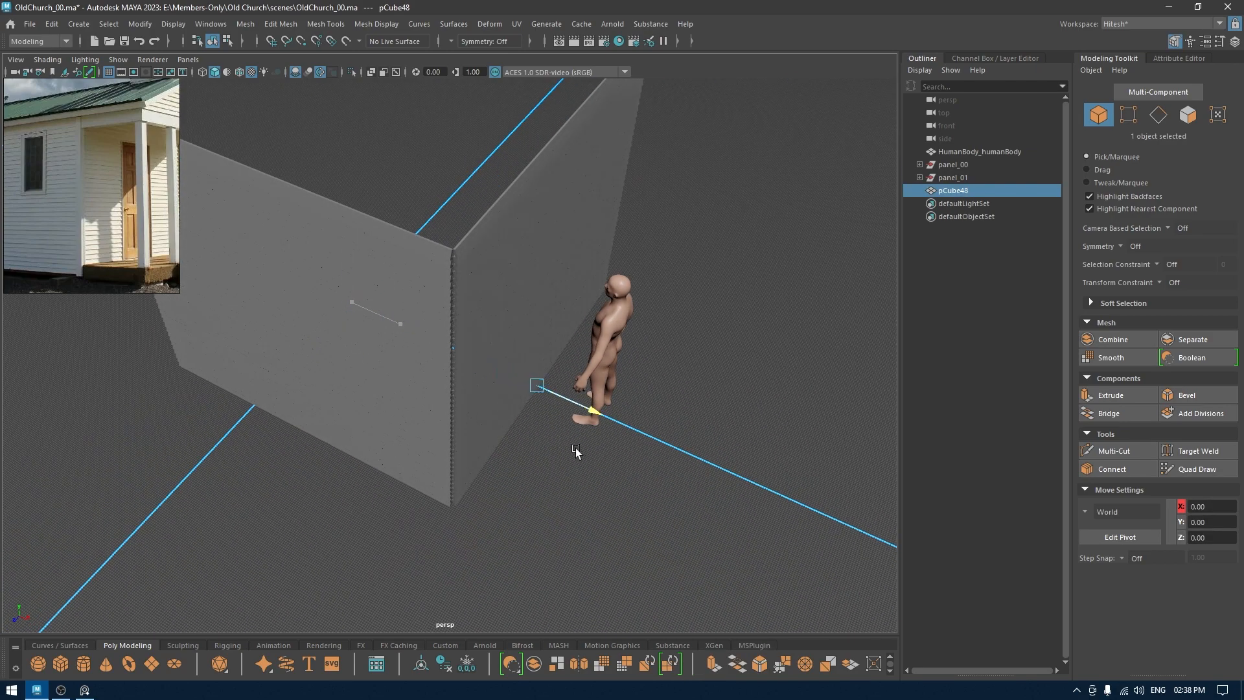
Step: Set the new cube's width to 6, height to 240 and depth to 6
key("t")
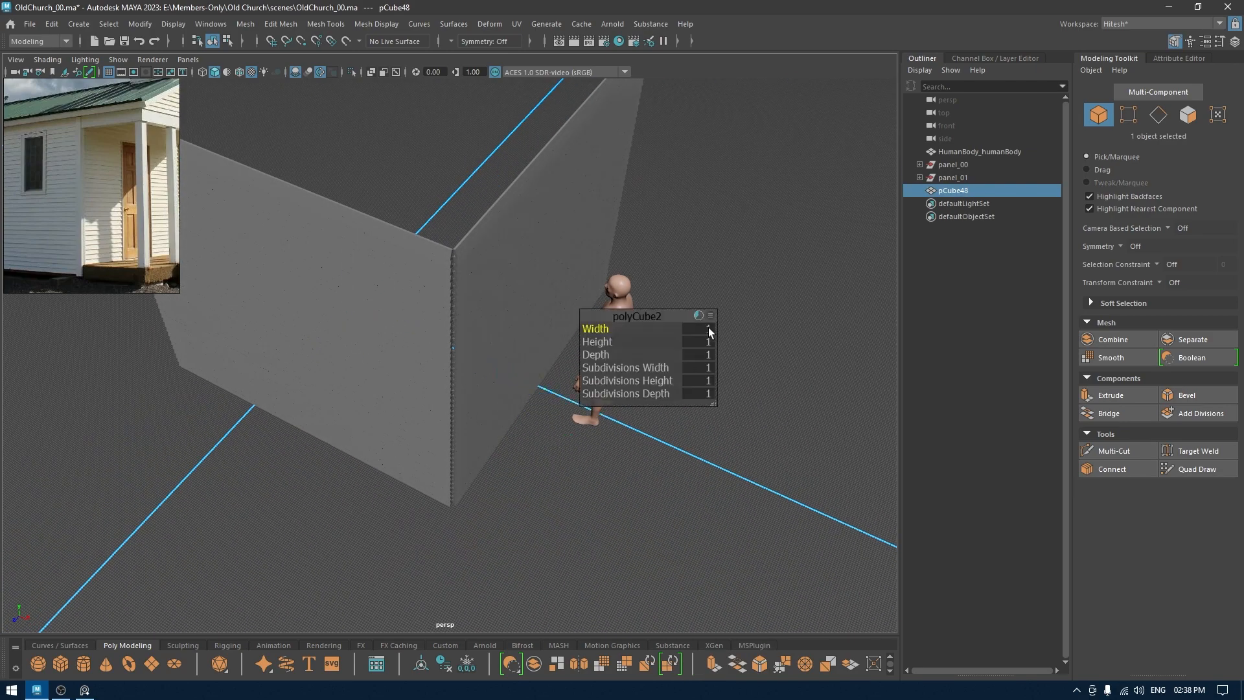
type("6")
key("Tab")
key("Tab")
type("6")
type("60")
key("Return")
type("240")
key("Return")
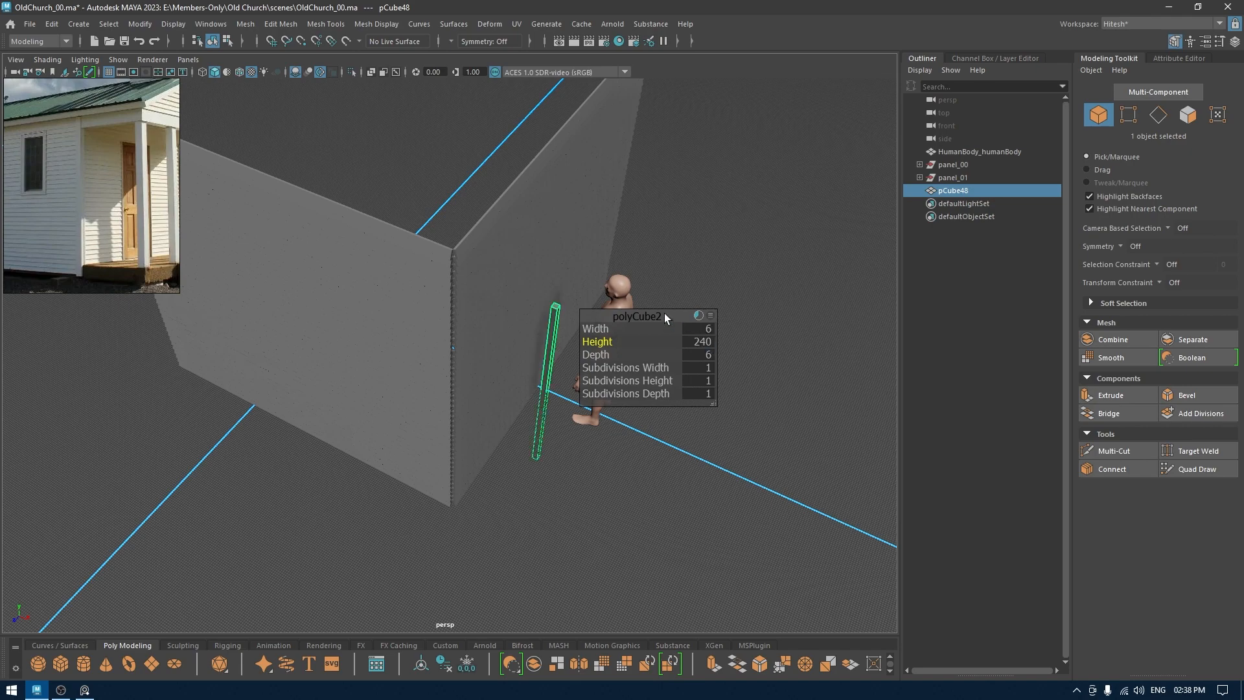
Step: Move the post in the top view to about X 238.34 and Z 164.14, beside the wall corner
key("w")
key("space")
left_click_drag(618, 362, 628, 426)
scroll(627, 426, "down", 5)
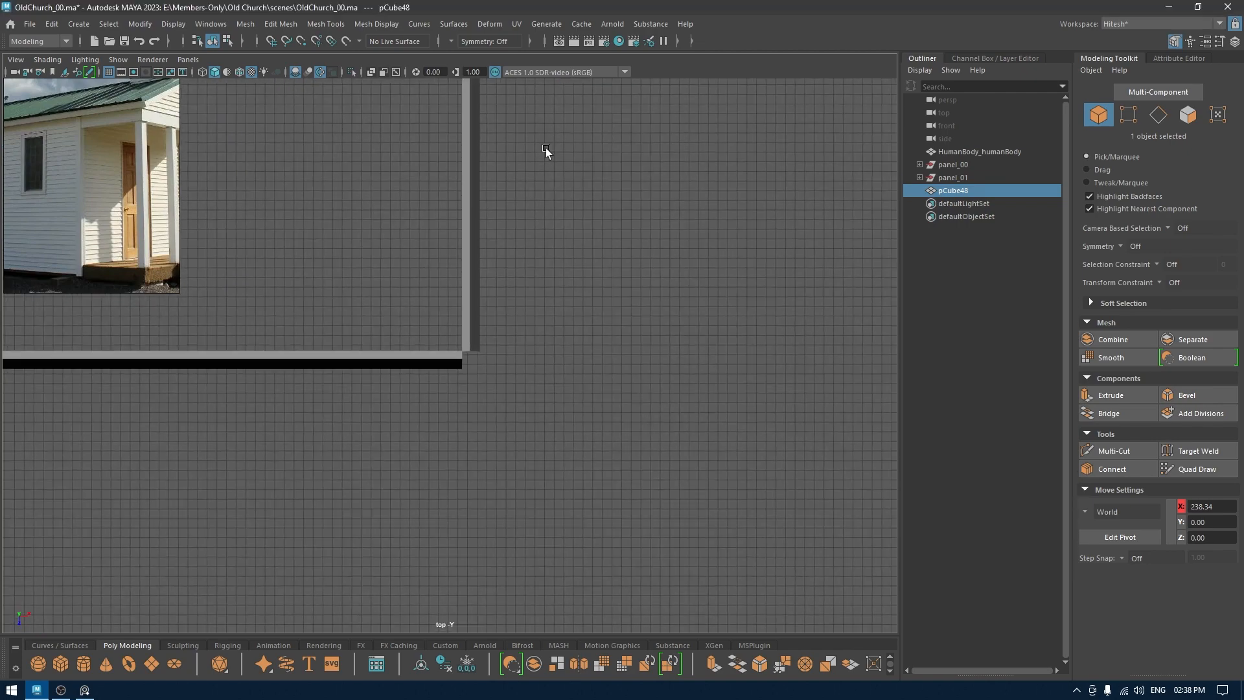
left_click_drag(520, 157, 520, 503)
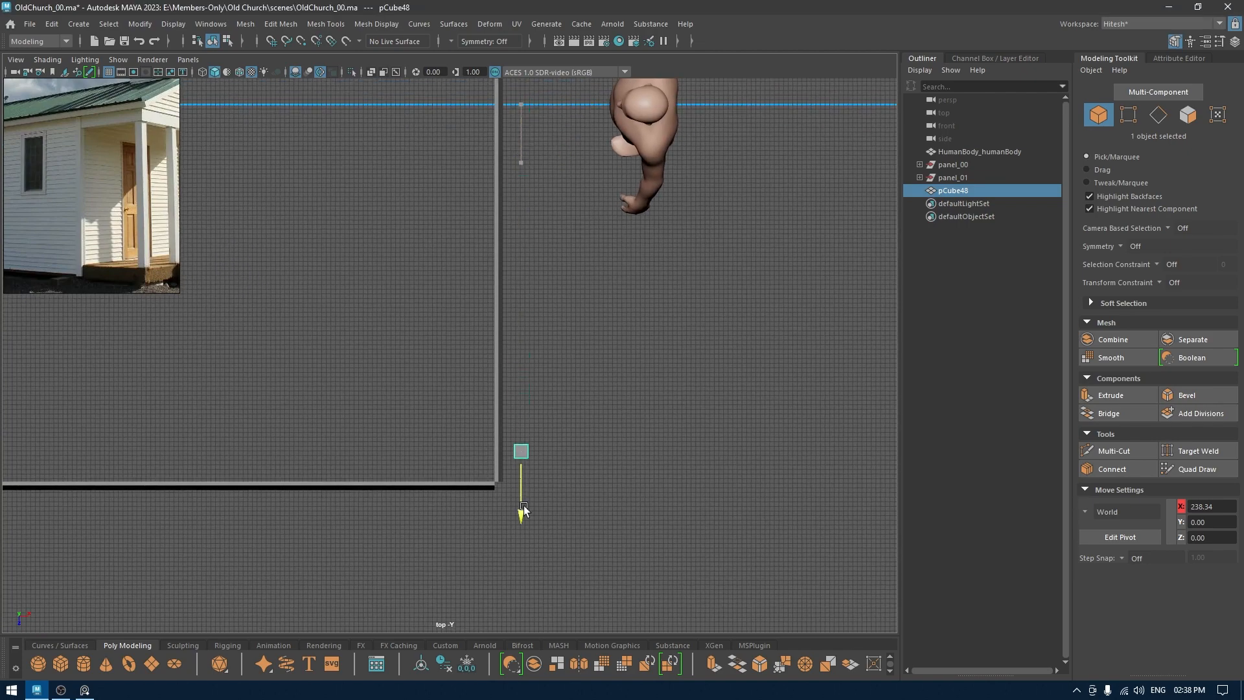
Step: Position the post over the corner where the two panels meet, at about X 228.63 and Z 164.92
scroll(621, 230, "up", 5)
middle_click_drag(713, 343, 640, 376, "alt")
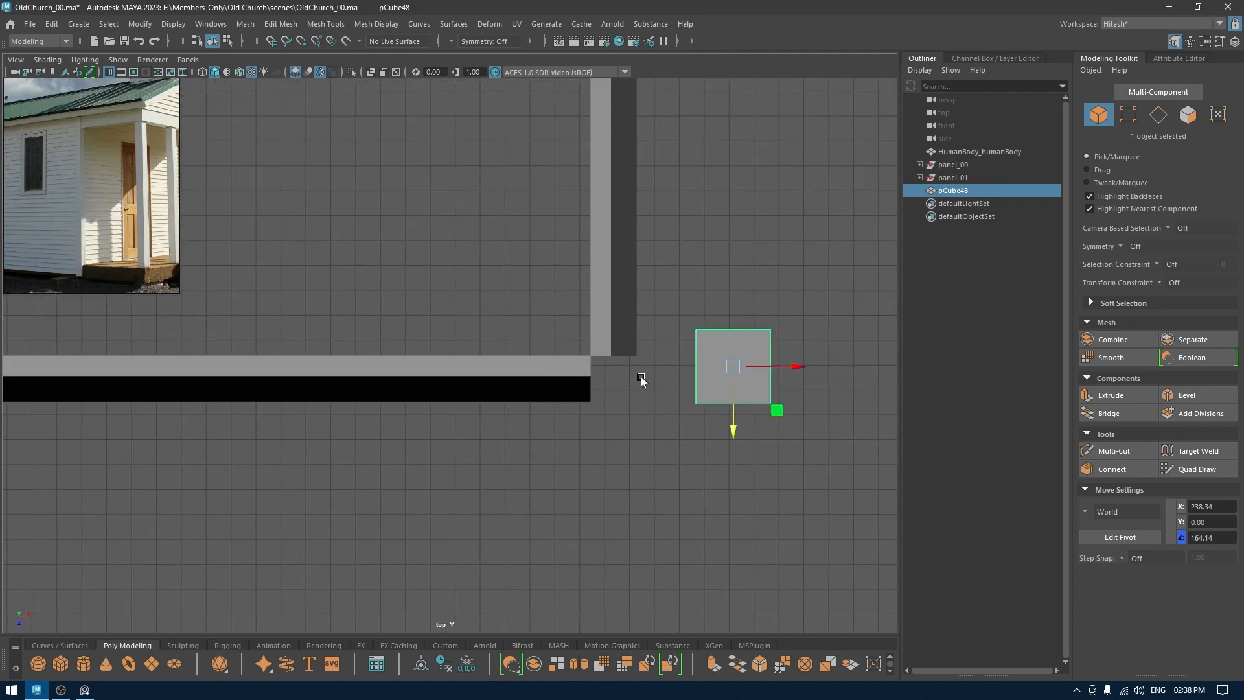
scroll(690, 446, "up", 1)
left_click_drag(826, 372, 682, 382)
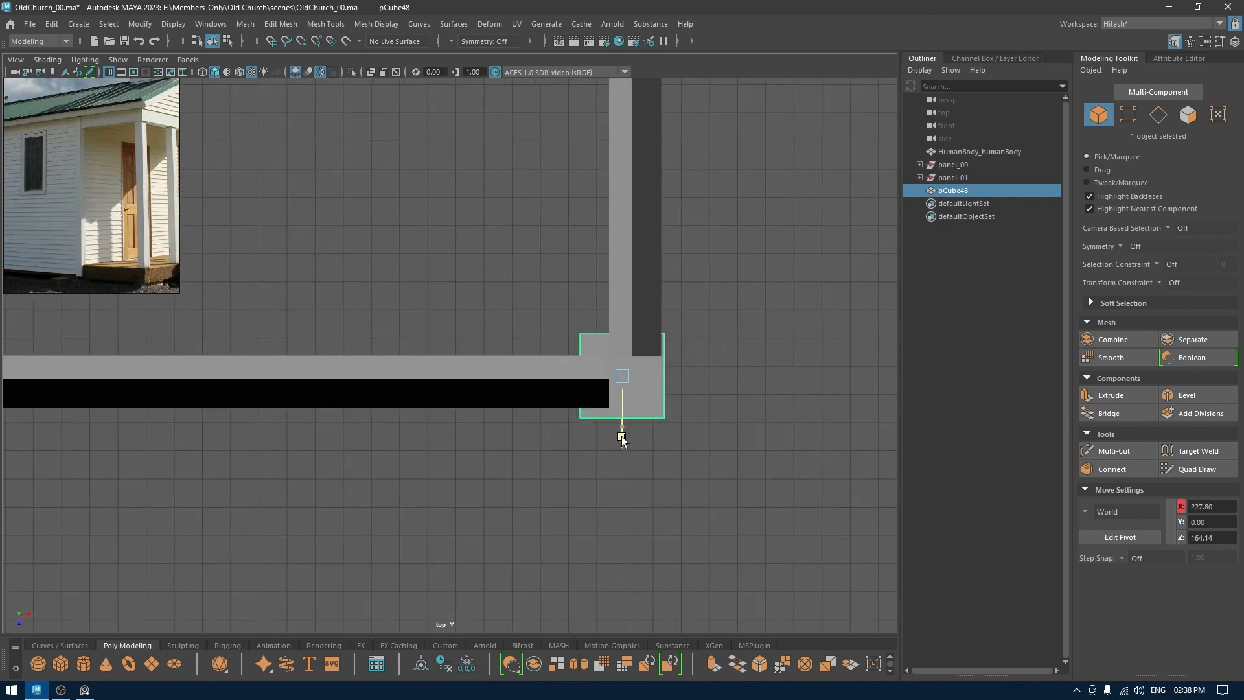
left_click_drag(678, 382, 685, 382)
Step: Raise the post to about Y 187.53 in the perspective view and extend its bottom vertices down to the base of the walls
key("space")
left_click_drag(682, 333, 685, 368, "alt")
left_click_drag(464, 472, 464, 232)
right_click(910, 252)
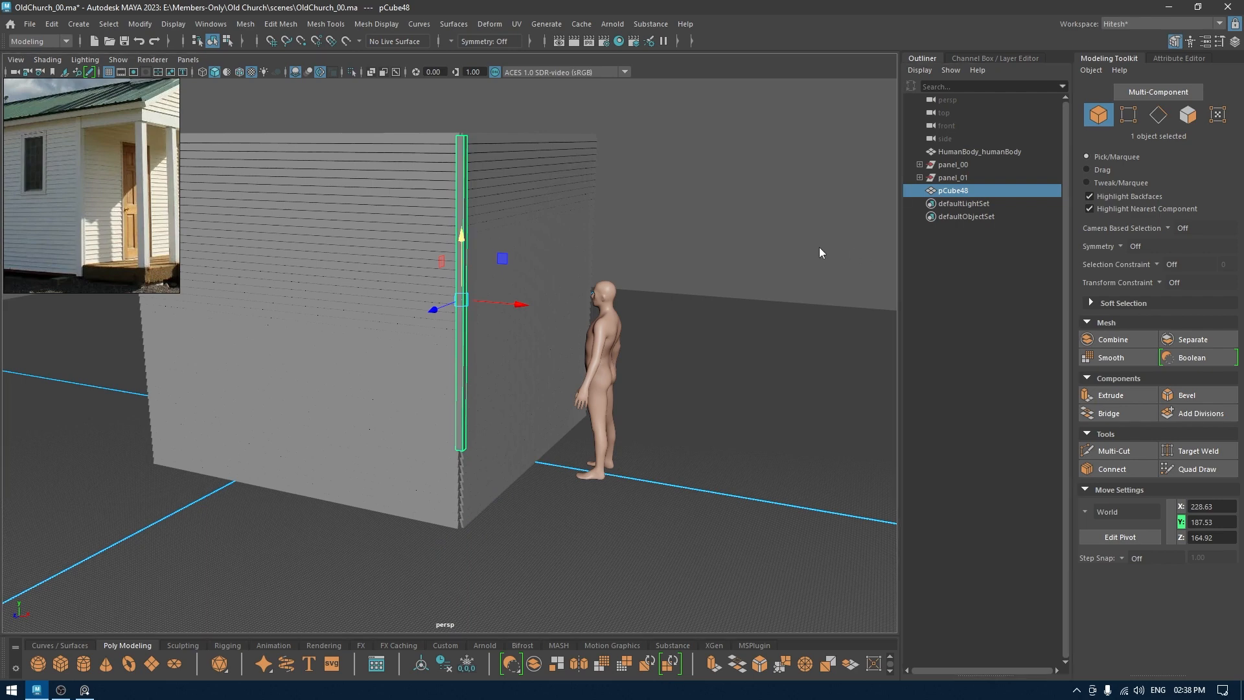
right_click_drag(819, 247, 748, 248)
left_click_drag(497, 363, 364, 540)
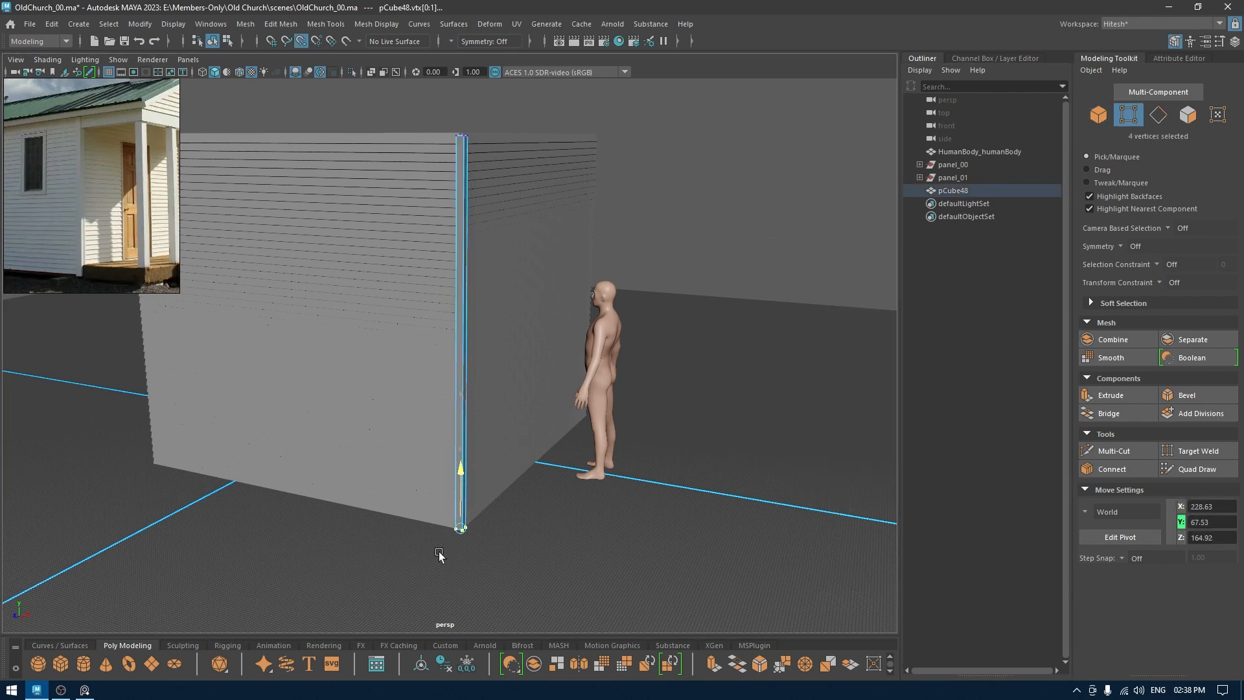
Step: Raise the post's four top vertices to about Y 309.60 at the top of the walls and save the scene
left_click_drag(572, 278, 514, 337, "alt")
middle_click_drag(514, 337, 564, 464, "alt")
left_click_drag(516, 258, 420, 318)
right_click_drag(447, 388, 523, 456, "alt")
left_click_drag(524, 456, 558, 519, "alt")
left_click_drag(516, 346, 522, 431, "alt")
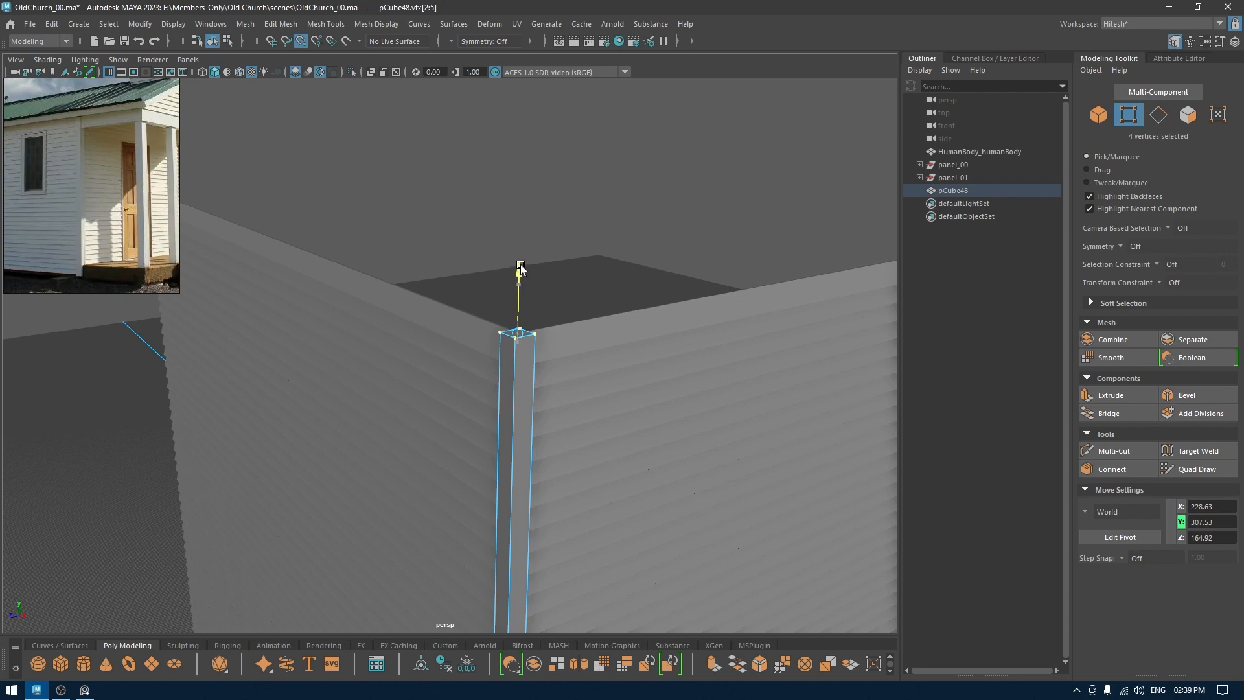
left_click_drag(520, 269, 520, 265)
key("ctrl+s")
Step: Return the post to object mode and clear the selection
right_click(554, 271)
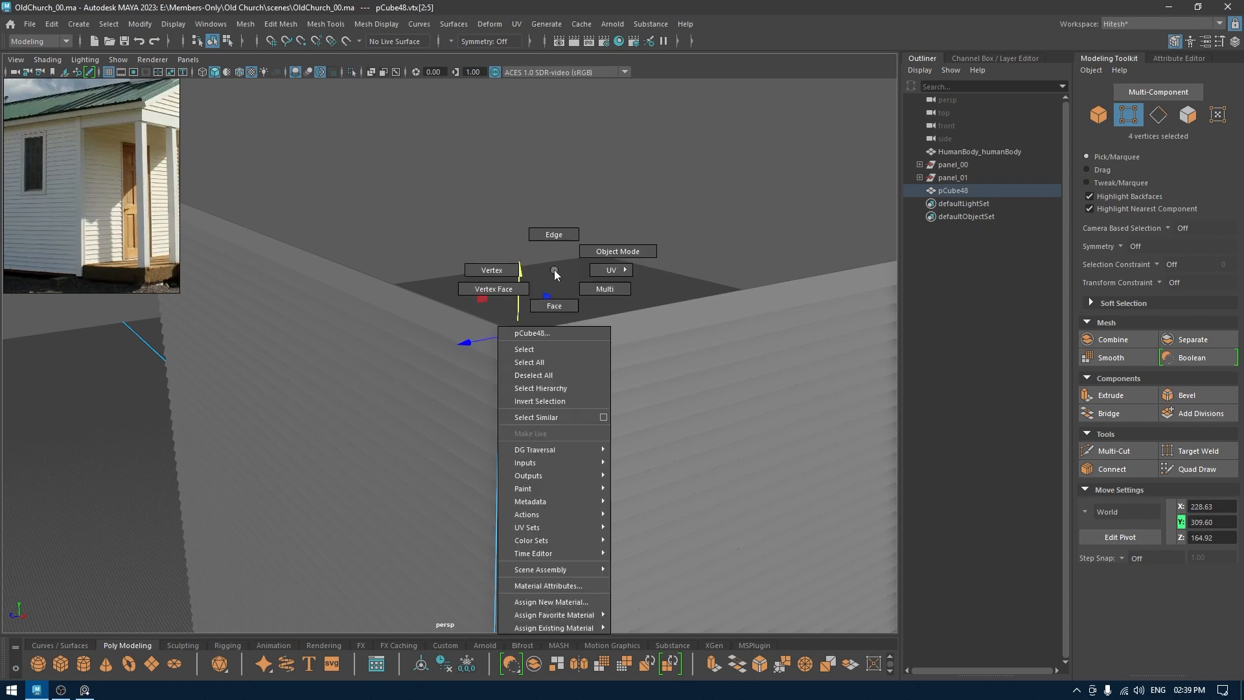
left_click(621, 231)
left_click(651, 341)
scroll(670, 239, "down", 6)
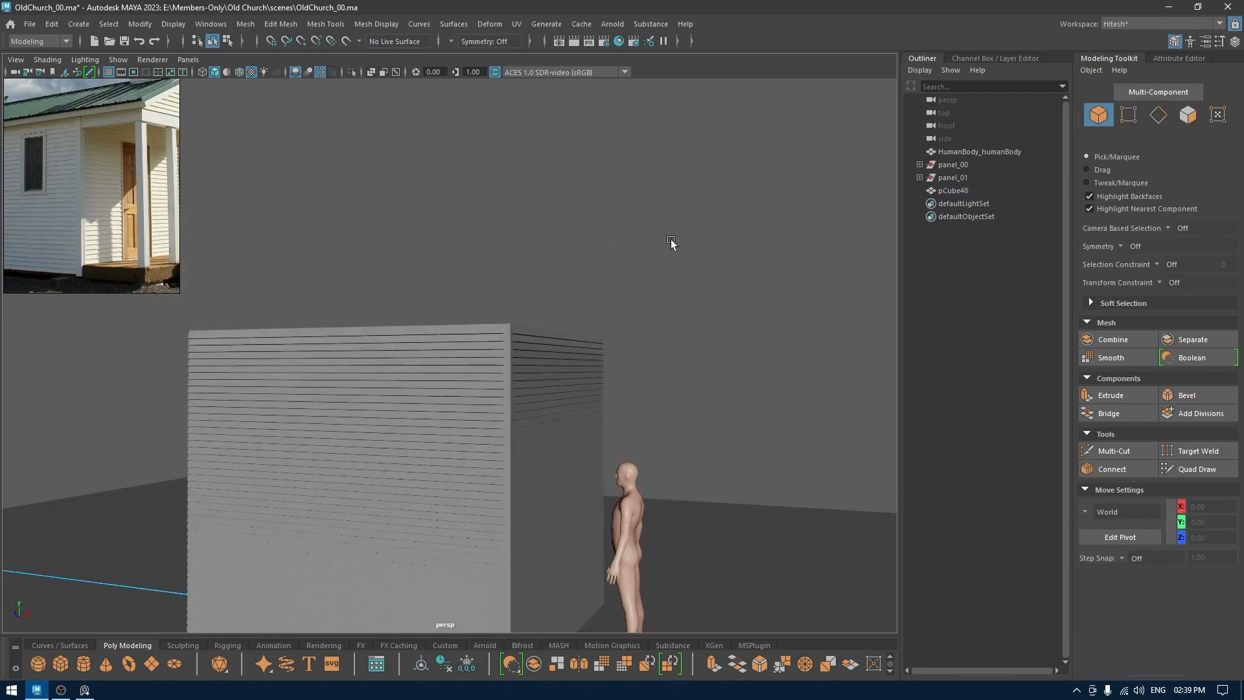
left_click_drag(605, 227, 369, 370, "alt")
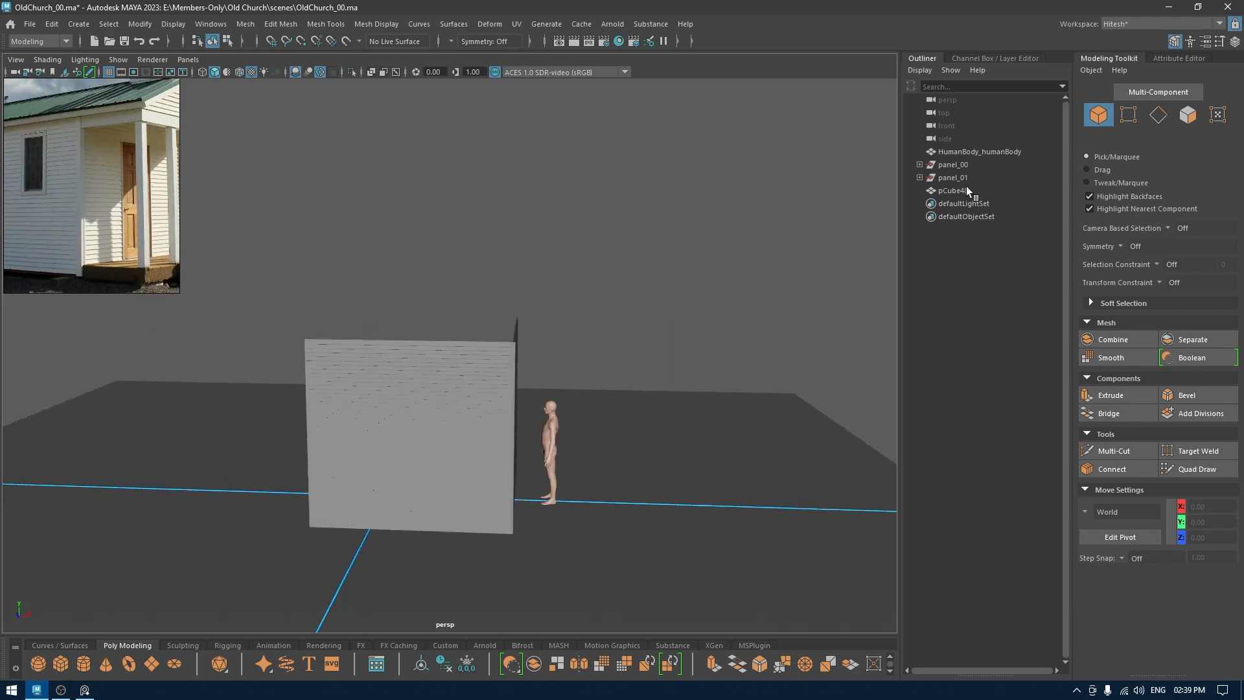
Step: Widen panel_01 by scaling it along X, and pan the reference photo to the side wall with the three windows
left_click(959, 179)
middle_click_drag(500, 315, 588, 275, "alt")
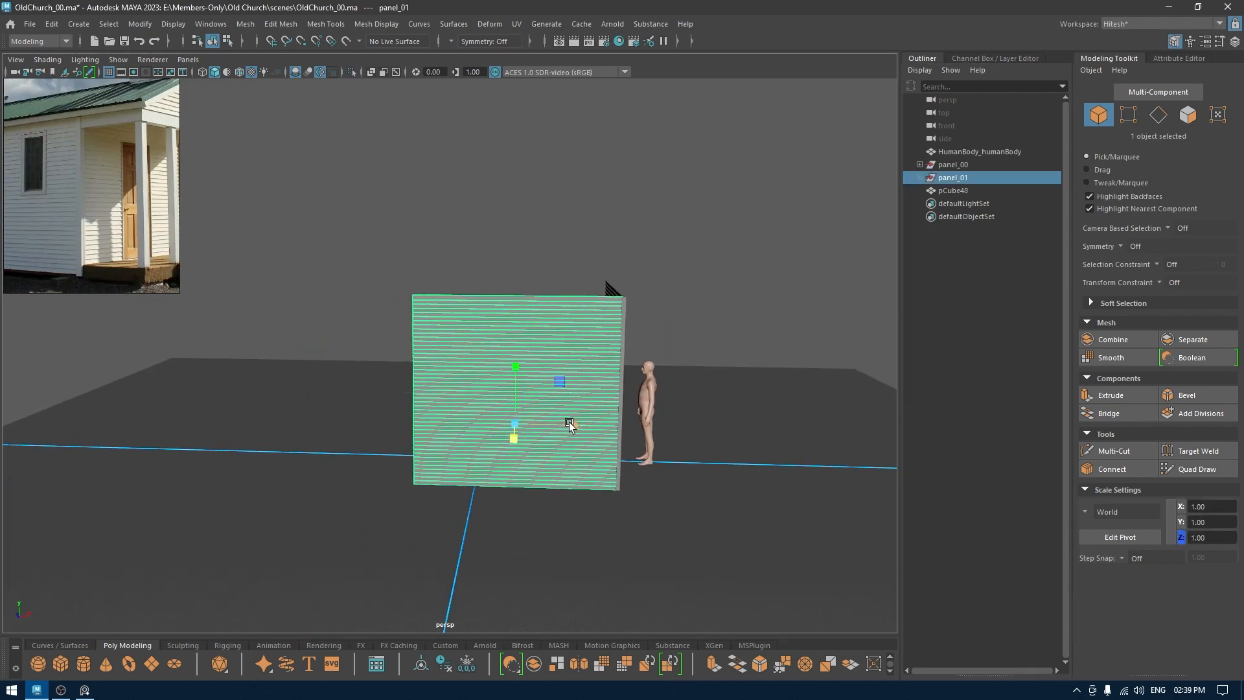
left_click_drag(569, 423, 592, 423)
middle_click_drag(72, 181, 177, 185)
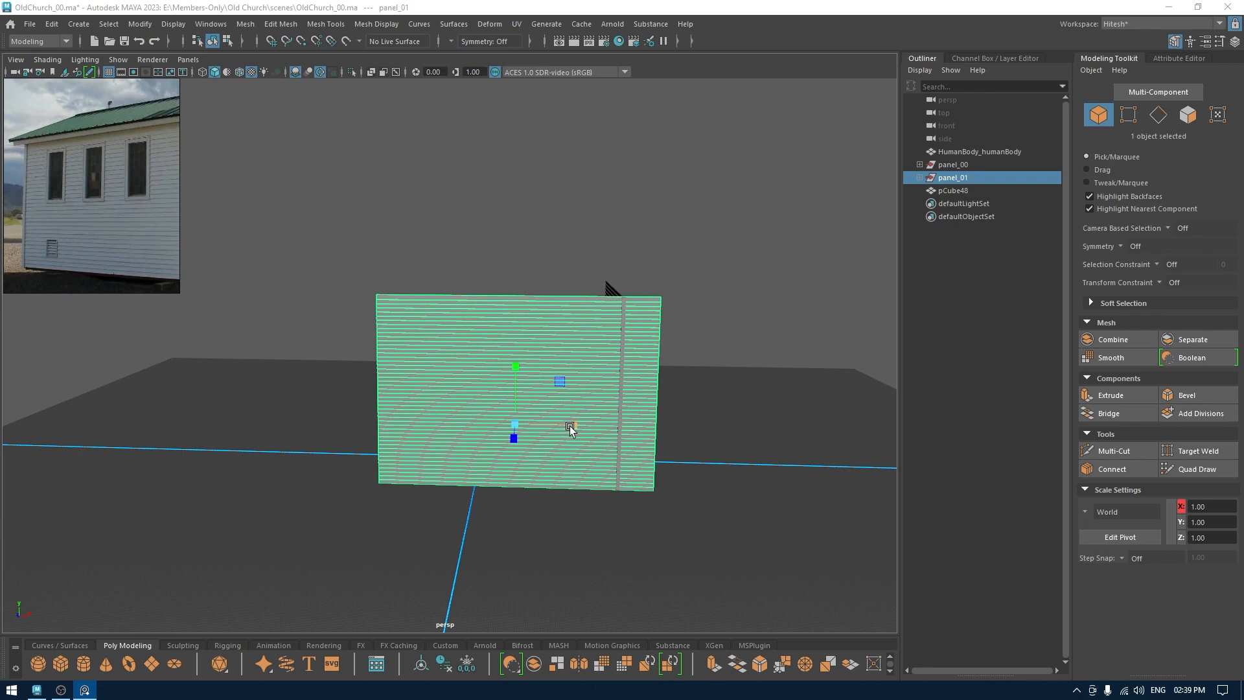
Step: Slide panel_01 along X to about -91.75, aligning its end with the original wall inside the corner post in wireframe display
left_click_drag(569, 426, 401, 420)
key("w")
key("space")
right_click_drag(596, 391, 671, 408, "alt")
middle_click_drag(671, 409, 586, 422, "alt")
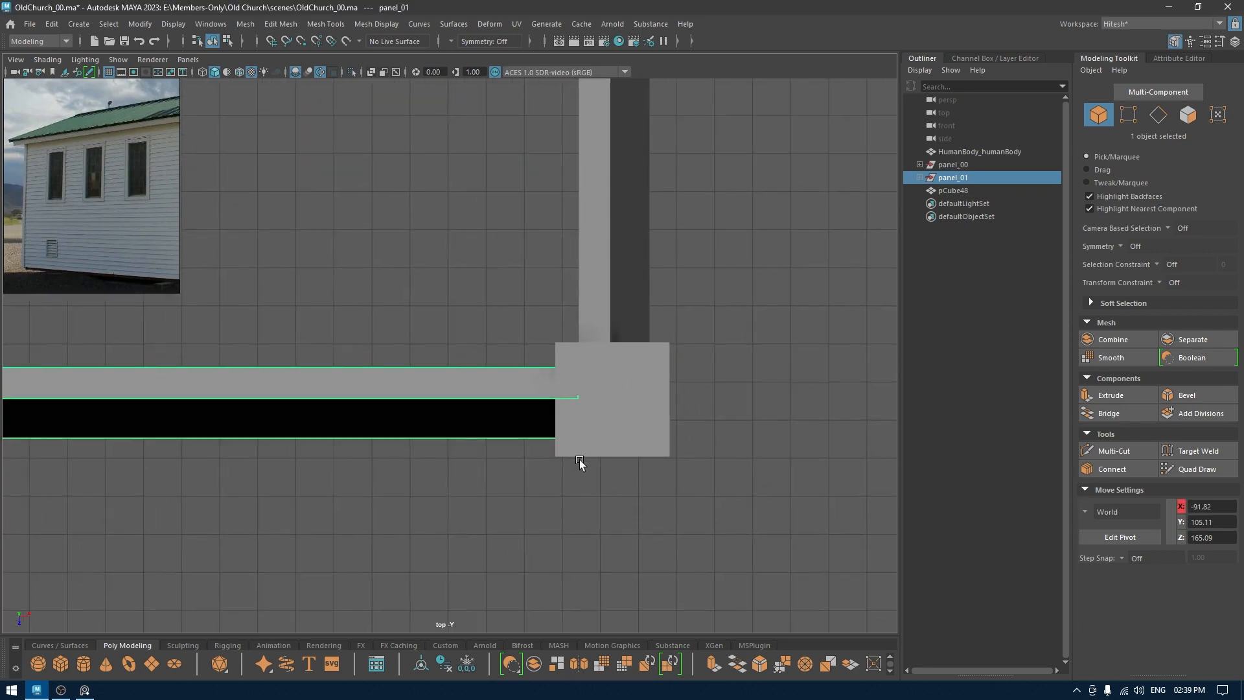
key("4")
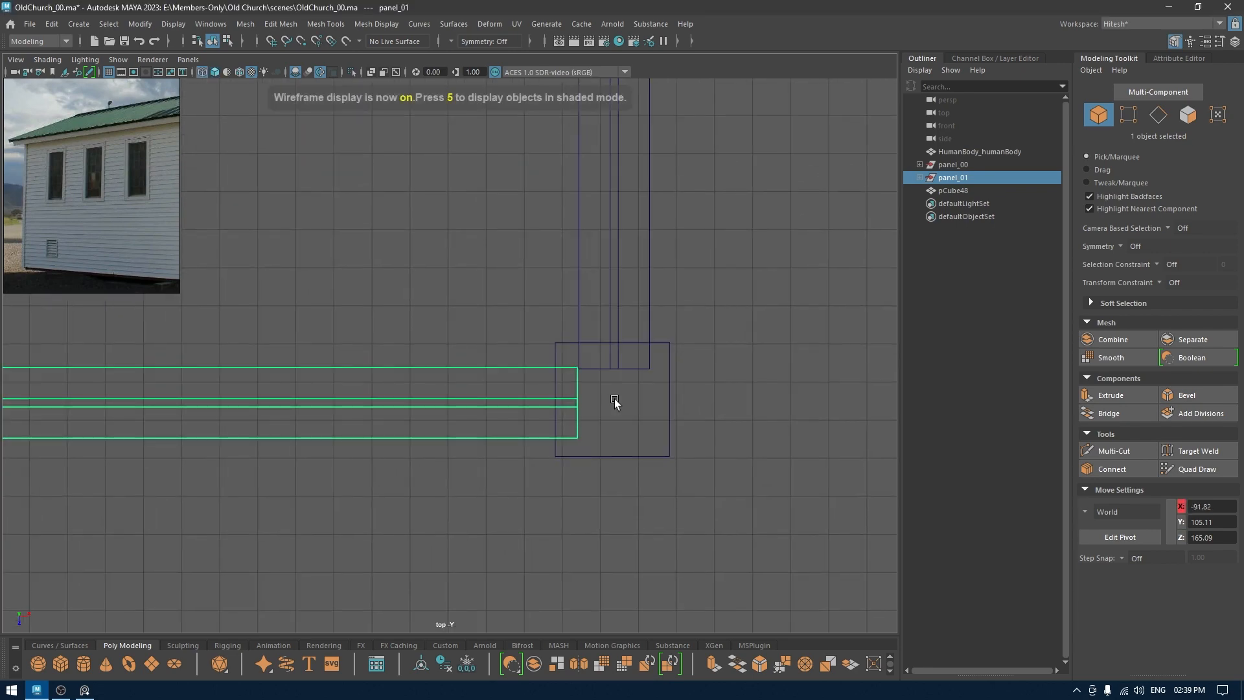
middle_click_drag(616, 399, 616, 399)
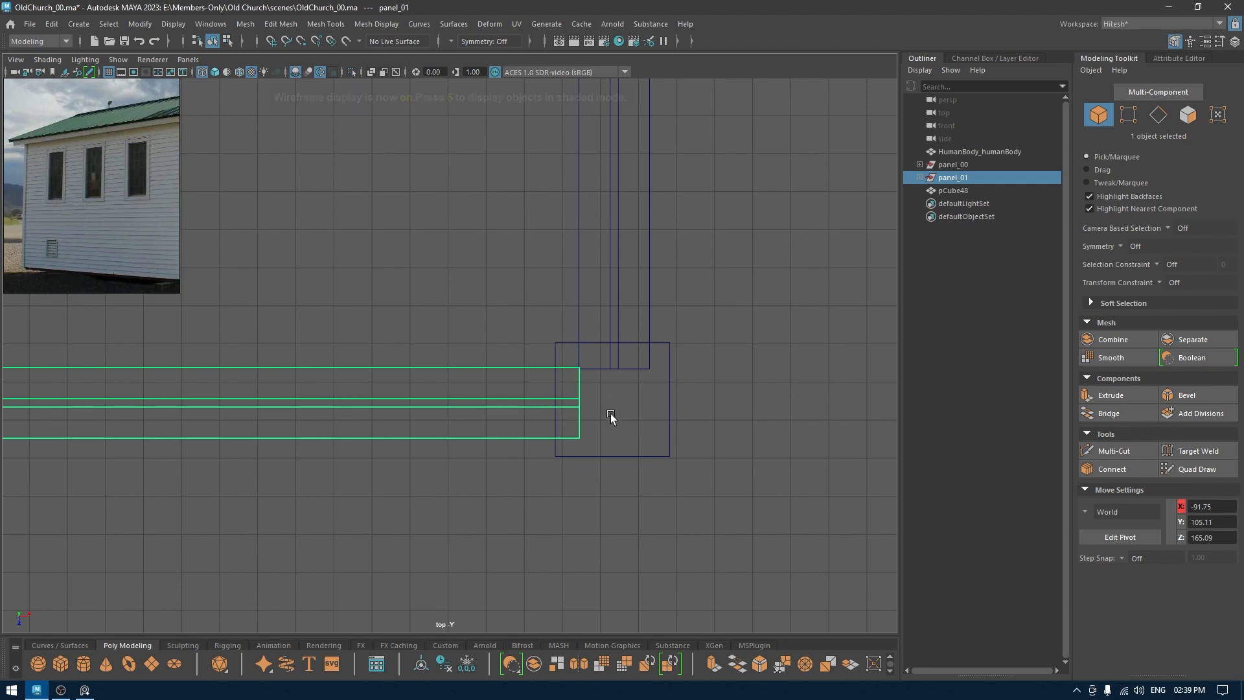
Step: Return to the perspective view, restore textured shading, save the scene and deselect the panel
key("space")
left_click_drag(610, 414, 613, 397)
key("6")
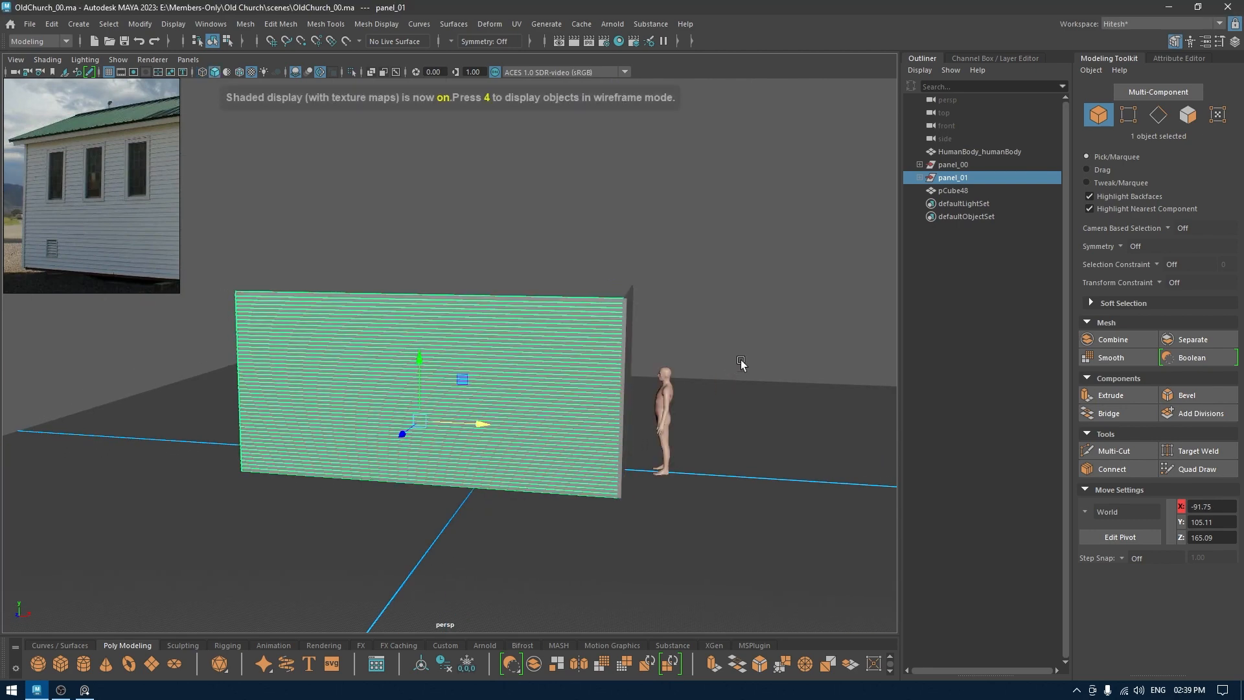
left_click(745, 360)
mouse_move(745, 361)
left_mouse_down("alt")
mouse_move(674, 374)
mouse_move(662, 395)
mouse_move(699, 387)
left_mouse_up("alt")
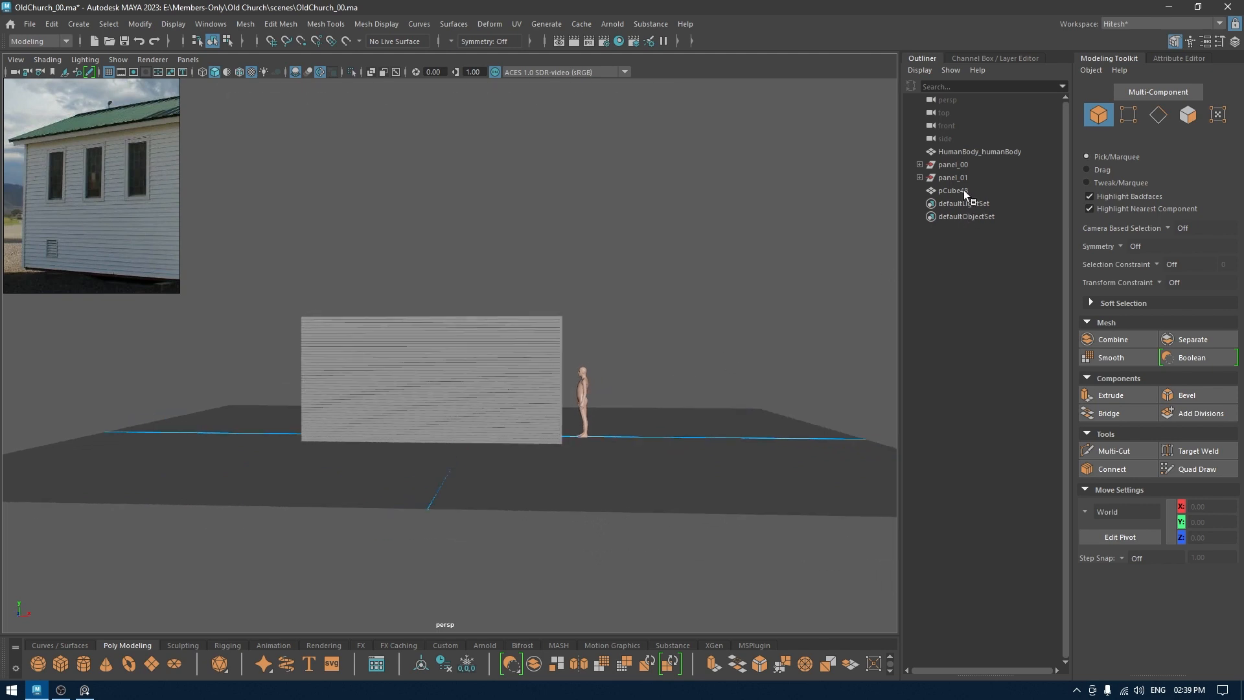
Step: Select panel_01 again and lengthen it further by scaling along X
left_click(953, 177)
left_click_drag(613, 277, 589, 298, "alt")
key("r")
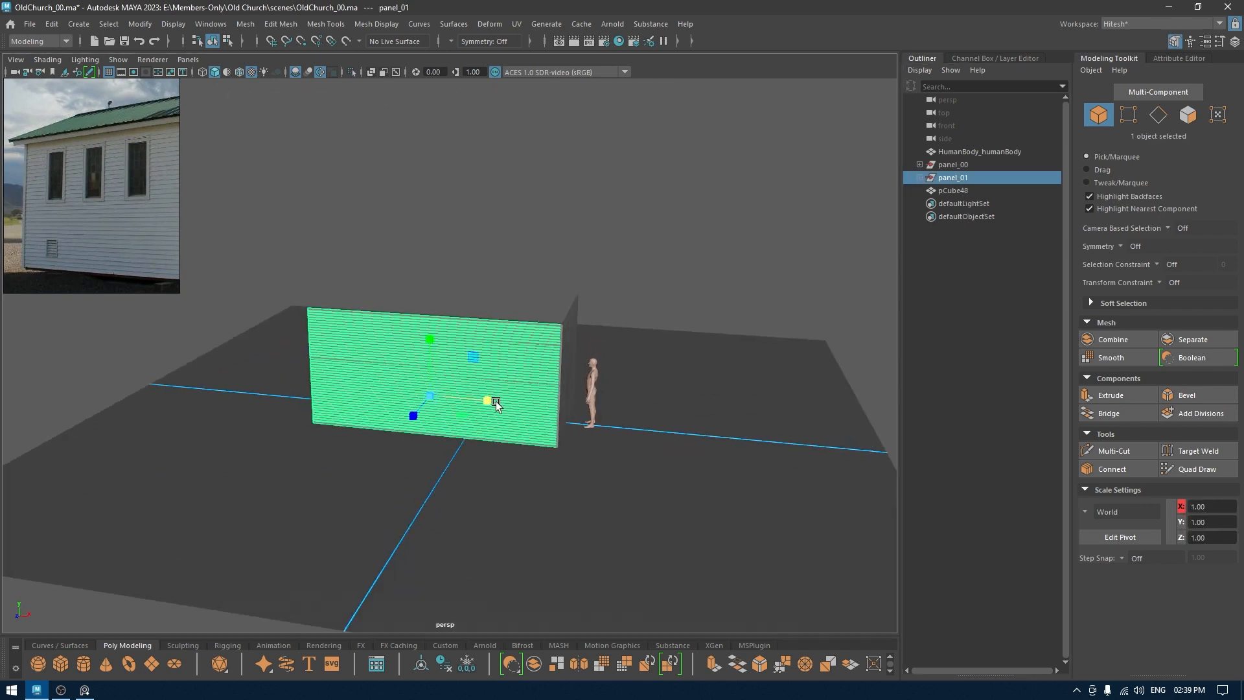
left_click_drag(496, 404, 412, 396)
Step: Slide the lengthened panel_01 along X in the top view to about -157.02, clear of the corner post
key("w")
key("space")
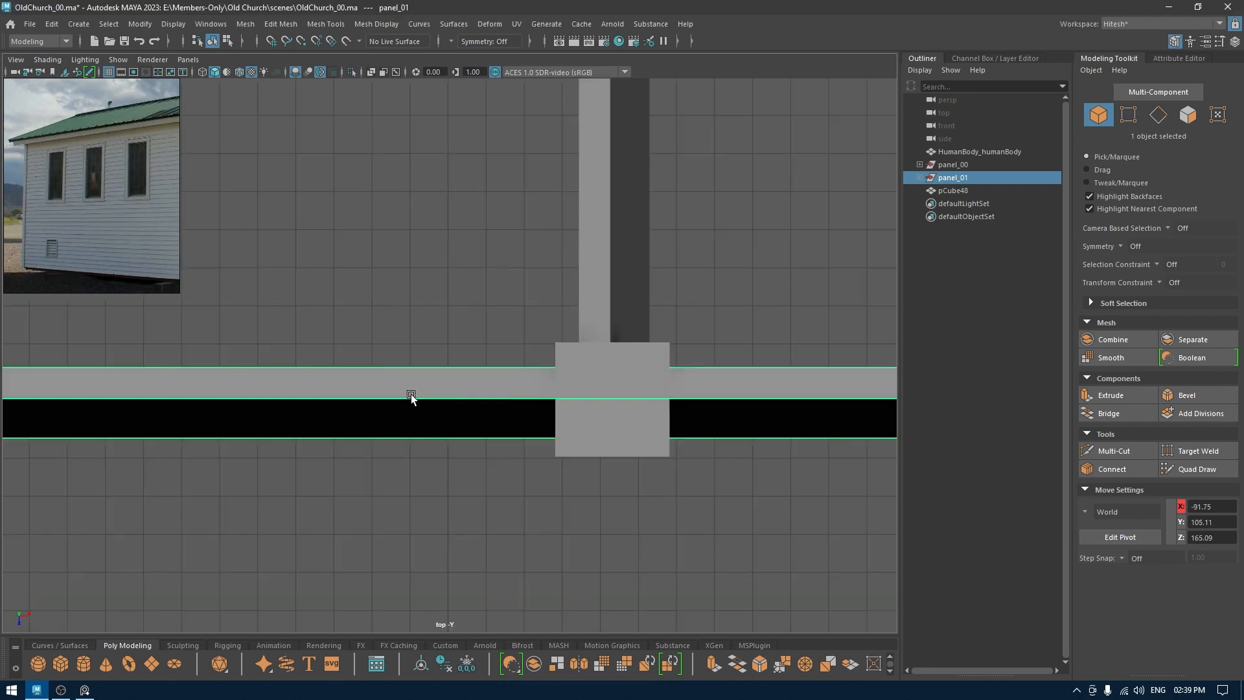
right_click_drag(514, 385, 622, 396, "alt")
middle_click_drag(622, 396, 421, 392, "alt")
right_click_drag(508, 272, 495, 153, "alt")
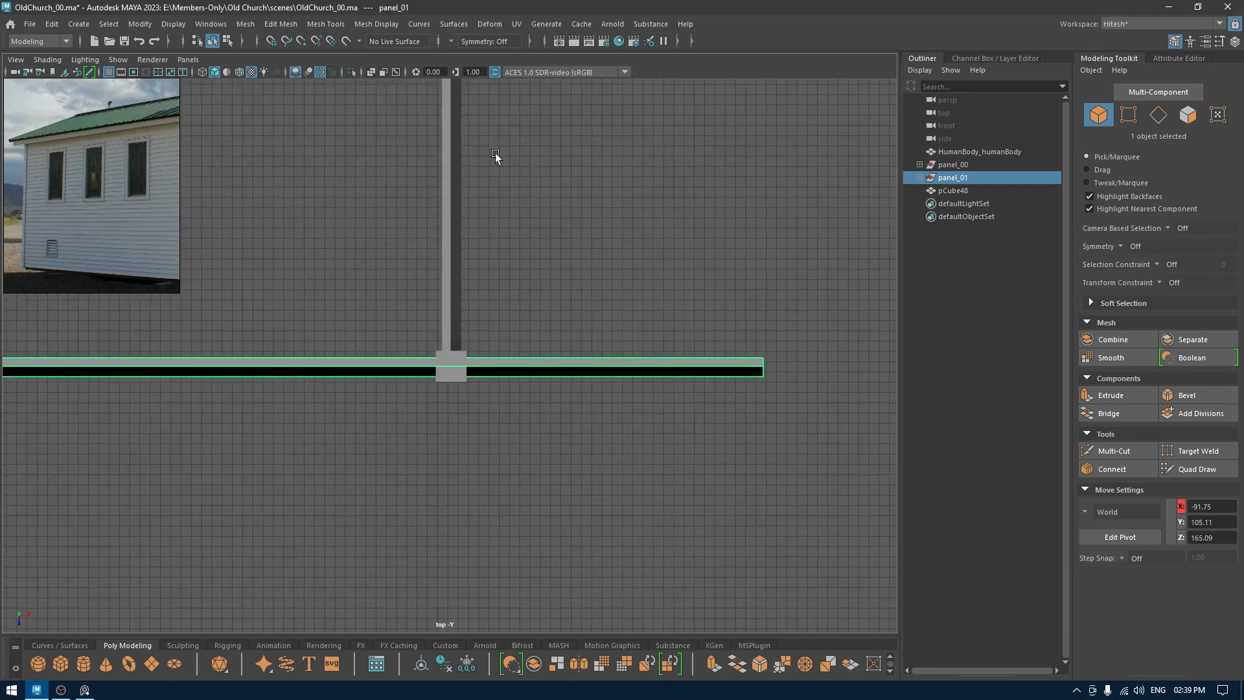
middle_click_drag(408, 306, 540, 350, "alt")
middle_click_drag(465, 316, 173, 325)
Step: Nudge panel_01 along X to about -154.31 in wireframe display so its end meets the original wall inside the corner post
right_click_drag(172, 325, 557, 430, "alt")
middle_click_drag(558, 430, 296, 292, "alt")
right_click_drag(297, 291, 524, 541, "alt")
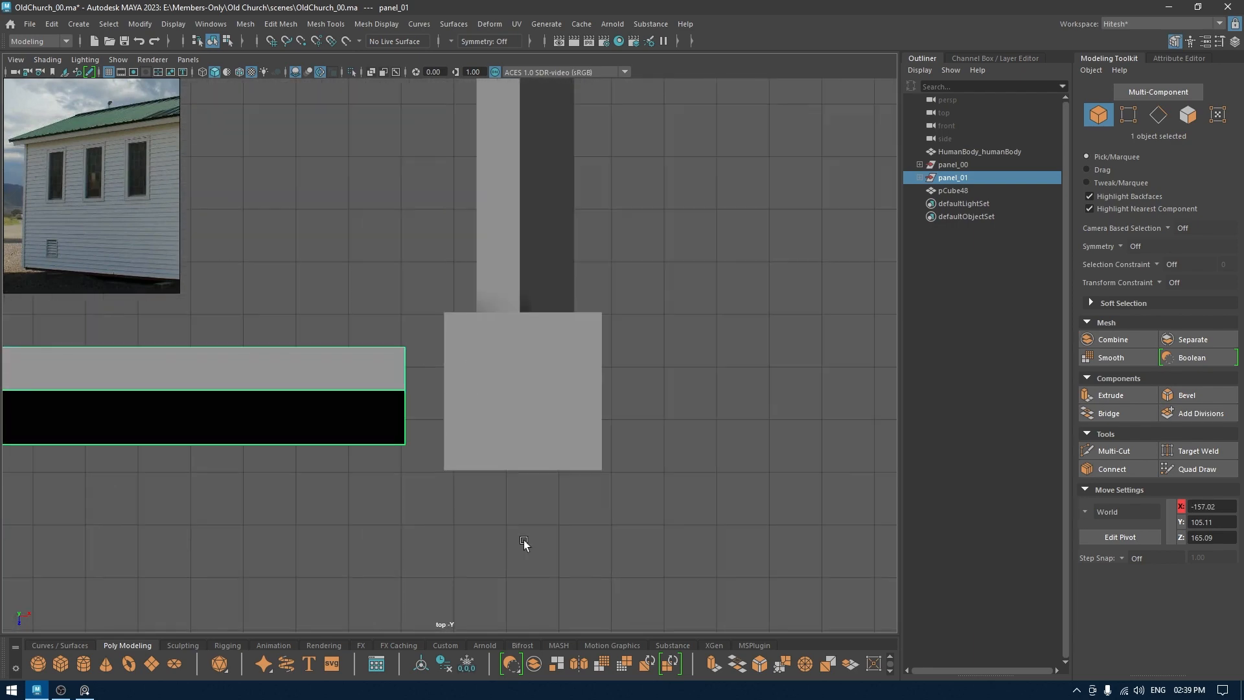
key("4")
right_click_drag(550, 411, 580, 422, "alt")
middle_click_drag(580, 423, 706, 438)
Step: Inspect panel_01 along its length in the top view, from its middle back to the corner post joint
right_click_drag(620, 511, 382, 383, "alt")
middle_click_drag(382, 382, 949, 392, "alt")
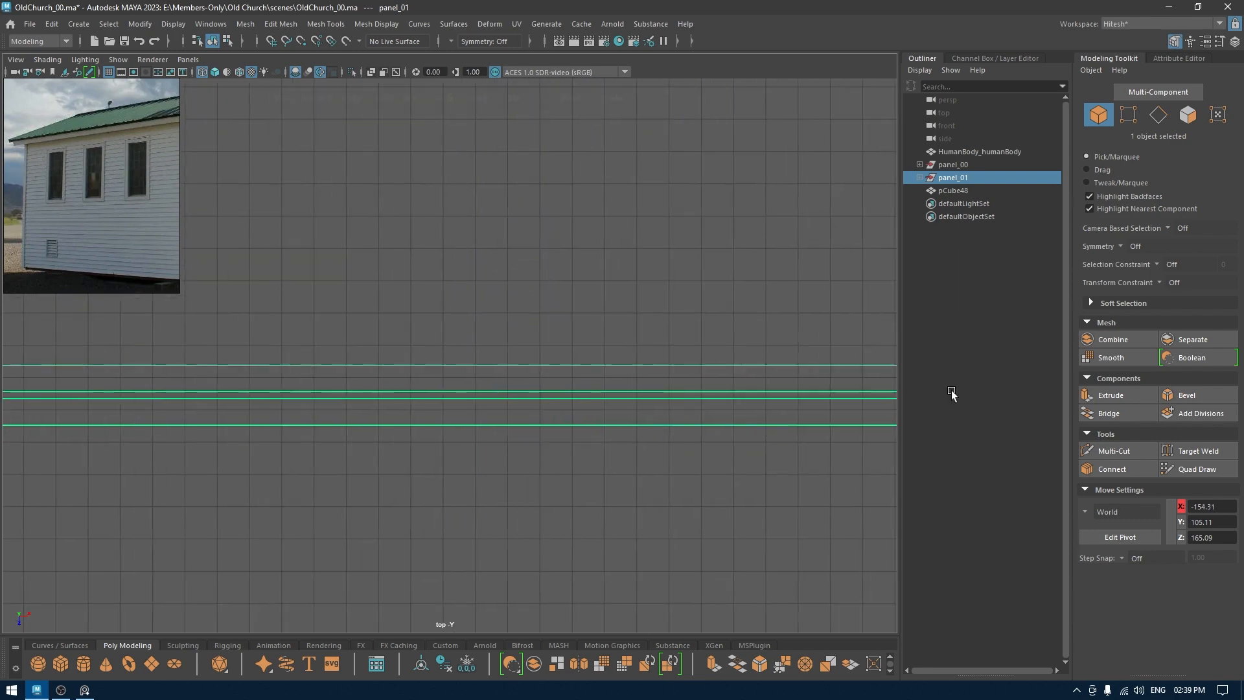
right_click_drag(667, 583, 363, 127, "alt")
middle_click_drag(221, 455, 637, 469, "alt")
middle_click_drag(285, 505, 875, 508, "alt")
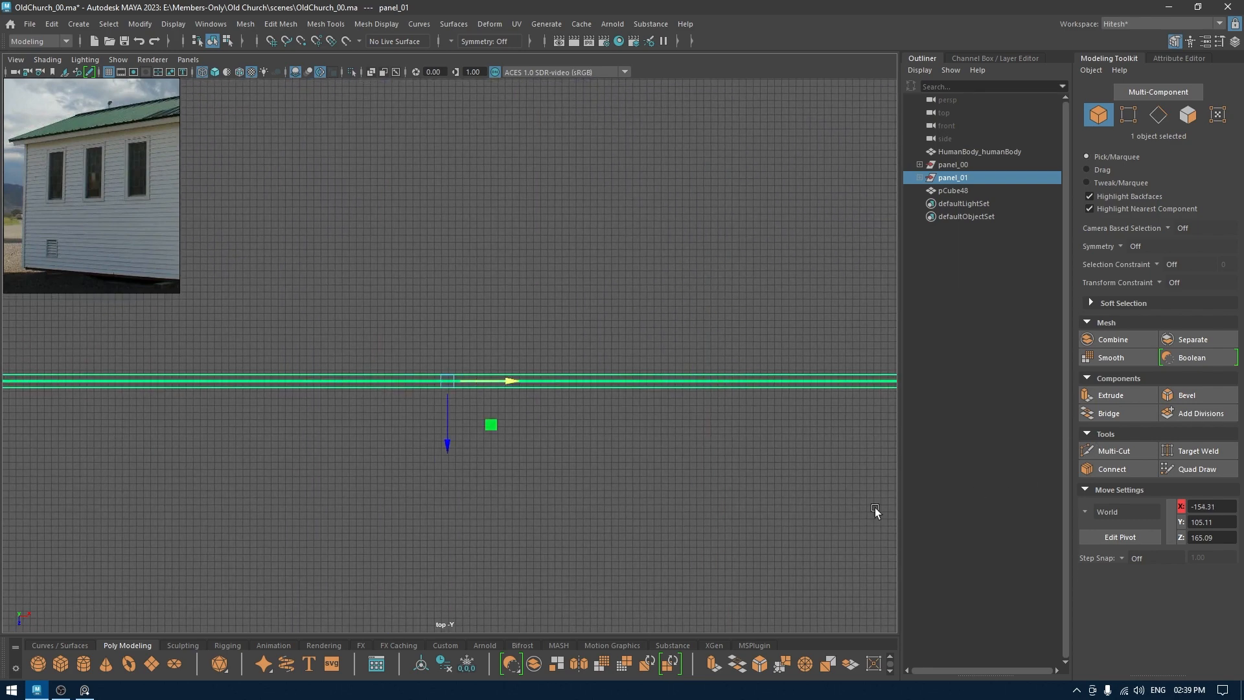
middle_click_drag(686, 416, 3, 353, "alt")
middle_click_drag(678, 354, 194, 360, "alt")
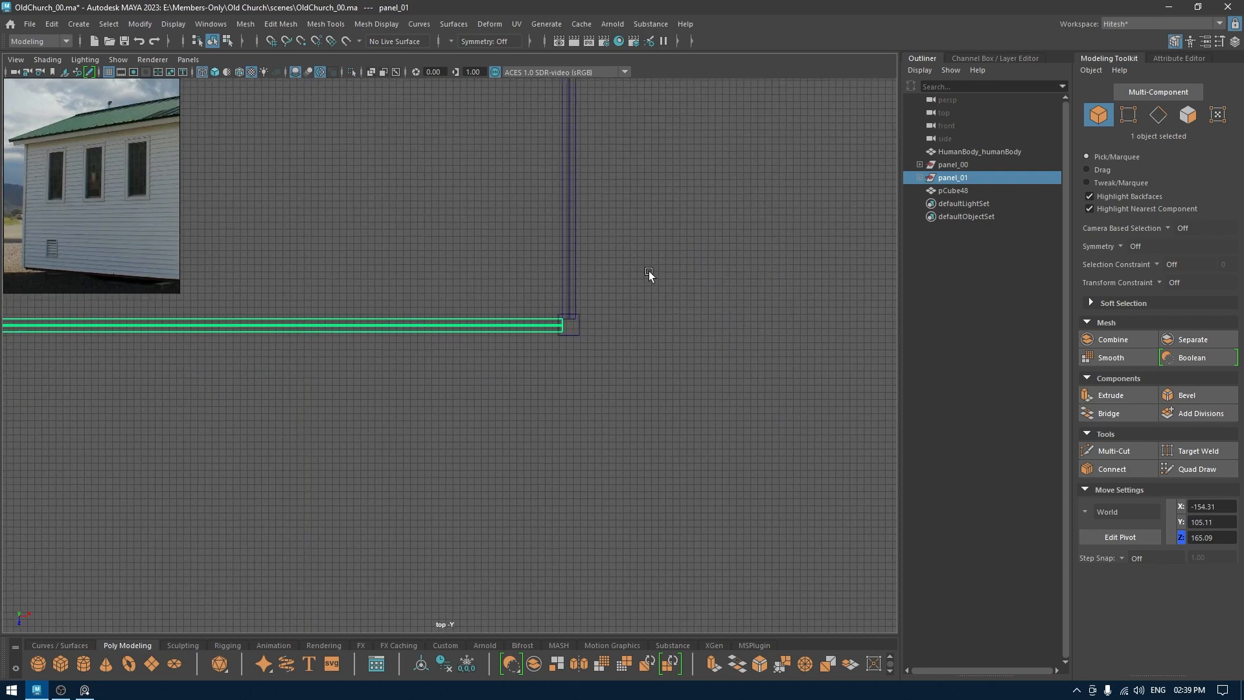
Step: Nudge panel_01 along Z to about 165.17 in the top view so its inner edge meets the original wall's end
right_click_drag(648, 270, 959, 583, "alt")
middle_click_drag(755, 243, 410, 376, "alt")
mouse_move(410, 376)
right_mouse_down("alt")
mouse_move(736, 599)
mouse_move(933, 655)
right_mouse_up("alt")
middle_click_drag(602, 290, 49, 305, "alt")
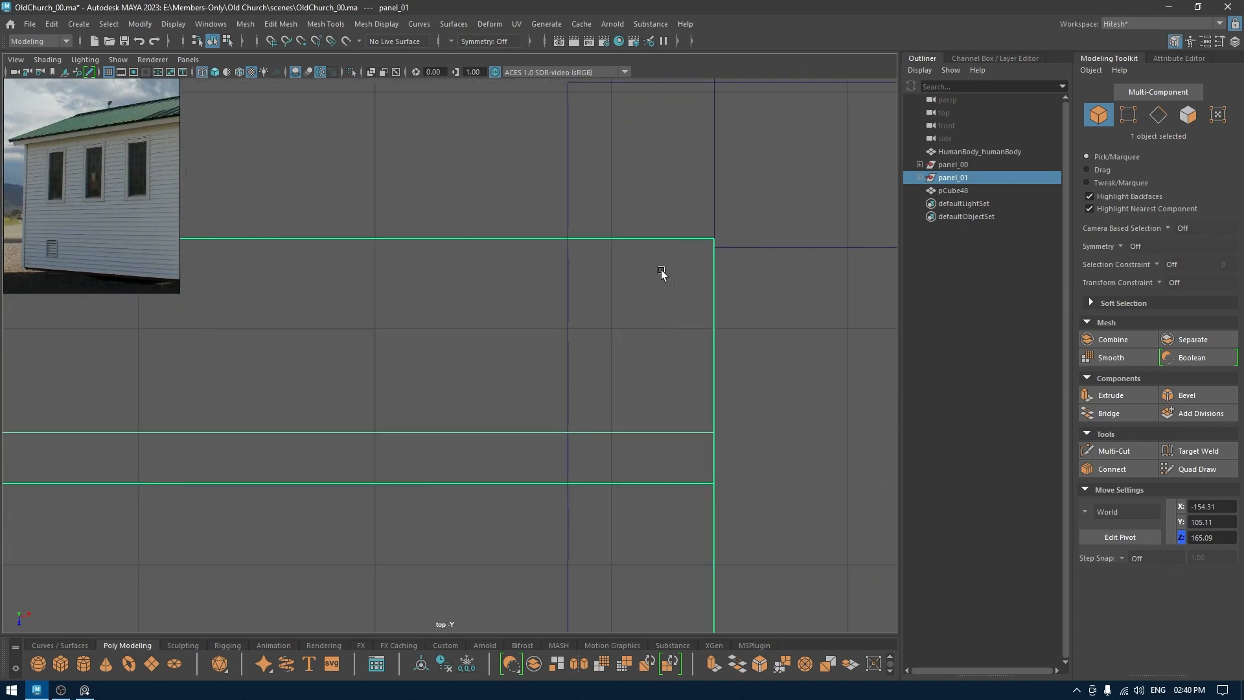
mouse_move(659, 272)
middle_mouse_down("alt")
mouse_move(480, 280)
mouse_move(633, 279)
middle_mouse_up("alt")
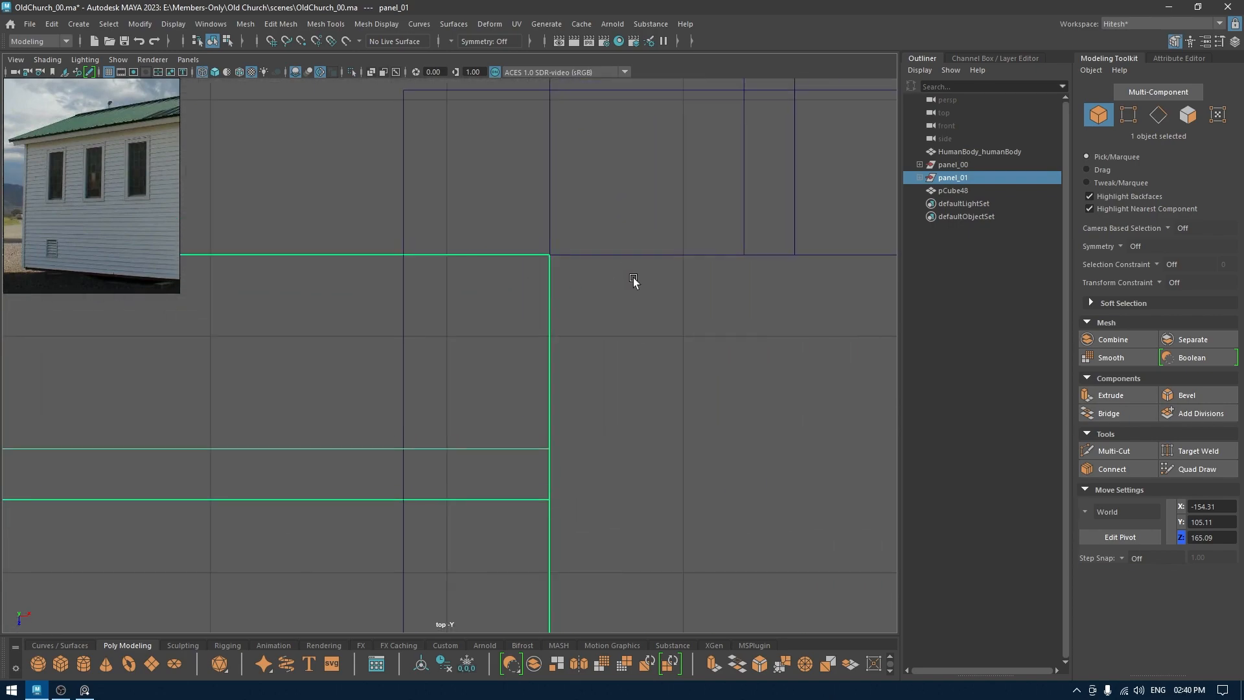
key("space")
left_click_drag(712, 315, 711, 288)
Step: Save the scene, switch the perspective view to textured shaded display, and clear the selection
left_click_drag(655, 329, 632, 434, "alt")
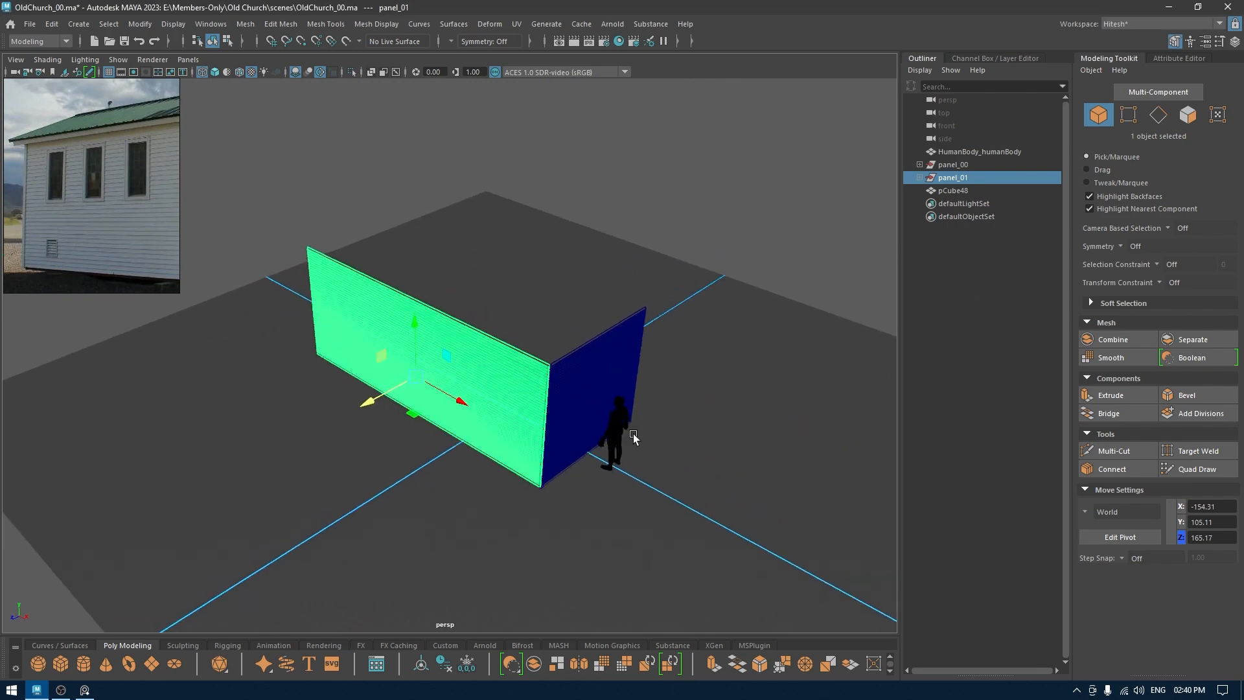
right_click_drag(632, 434, 604, 436, "alt")
middle_click_drag(604, 437, 577, 445, "alt")
key("ctrl+s")
key("6")
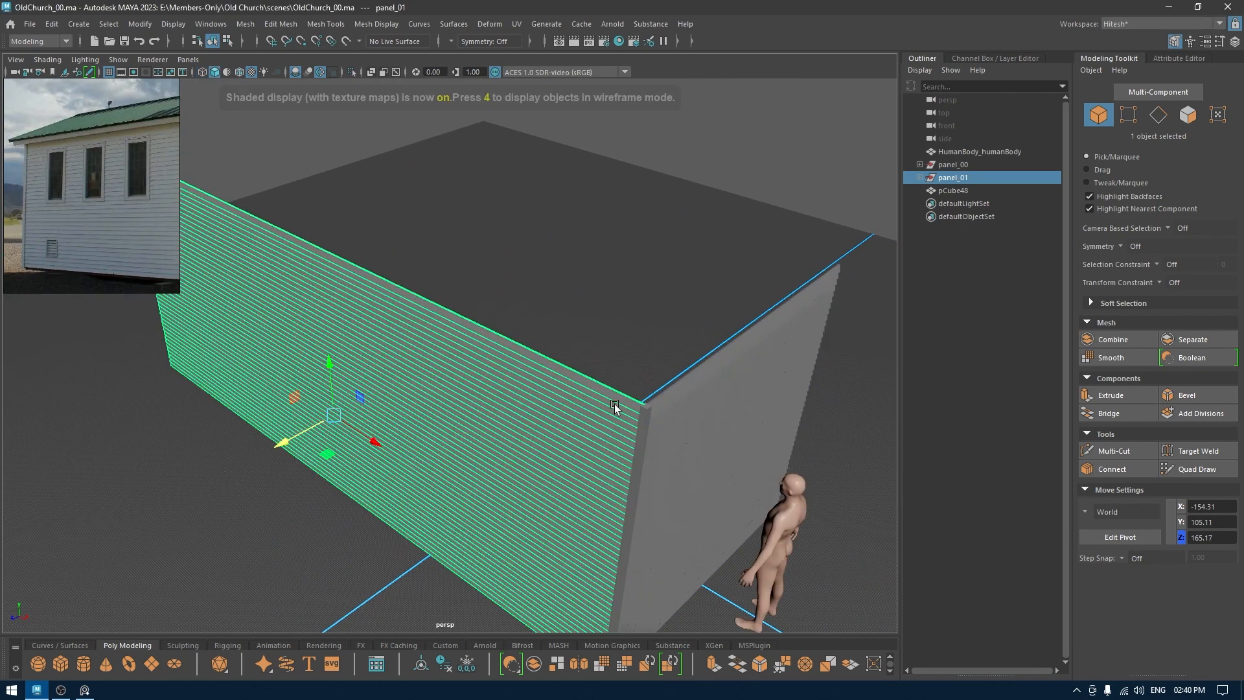
left_click(670, 357)
left_click_drag(669, 357, 884, 314, "alt")
Step: Select panel_01 and move its pivot along Z, grid-snapped in the top view, to the world centre line at Z 0
left_click(953, 177)
left_click_drag(633, 375, 550, 292, "alt")
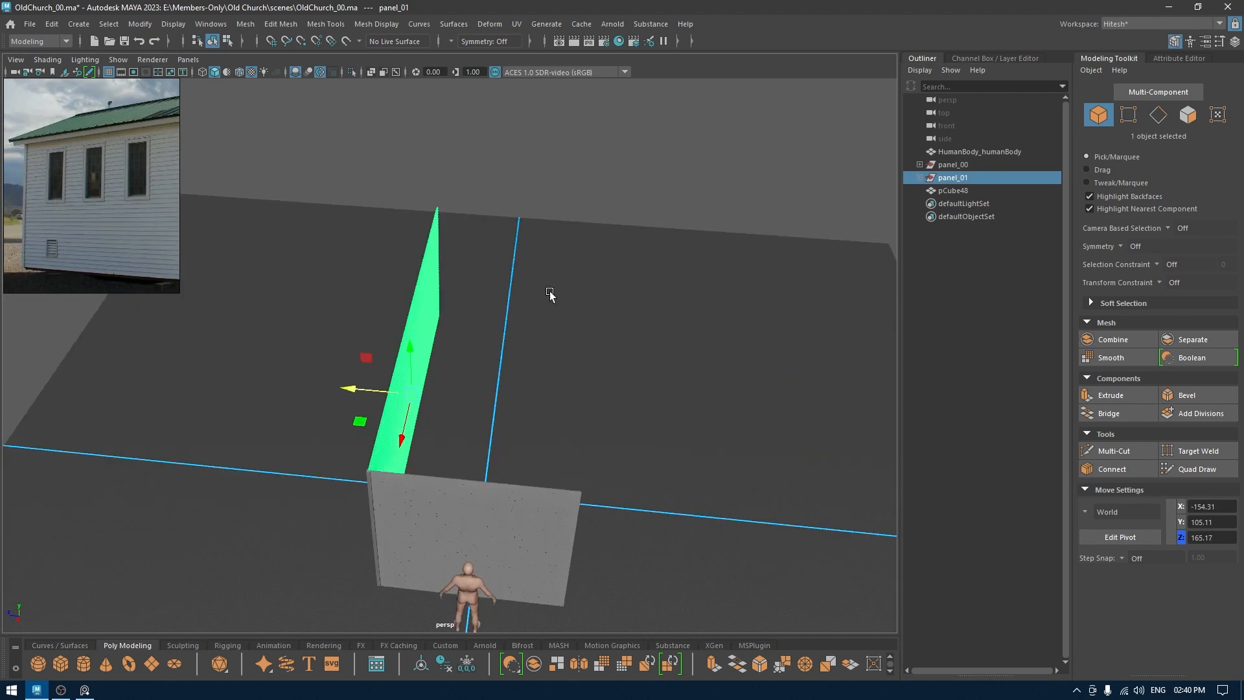
key("space")
left_click(456, 297)
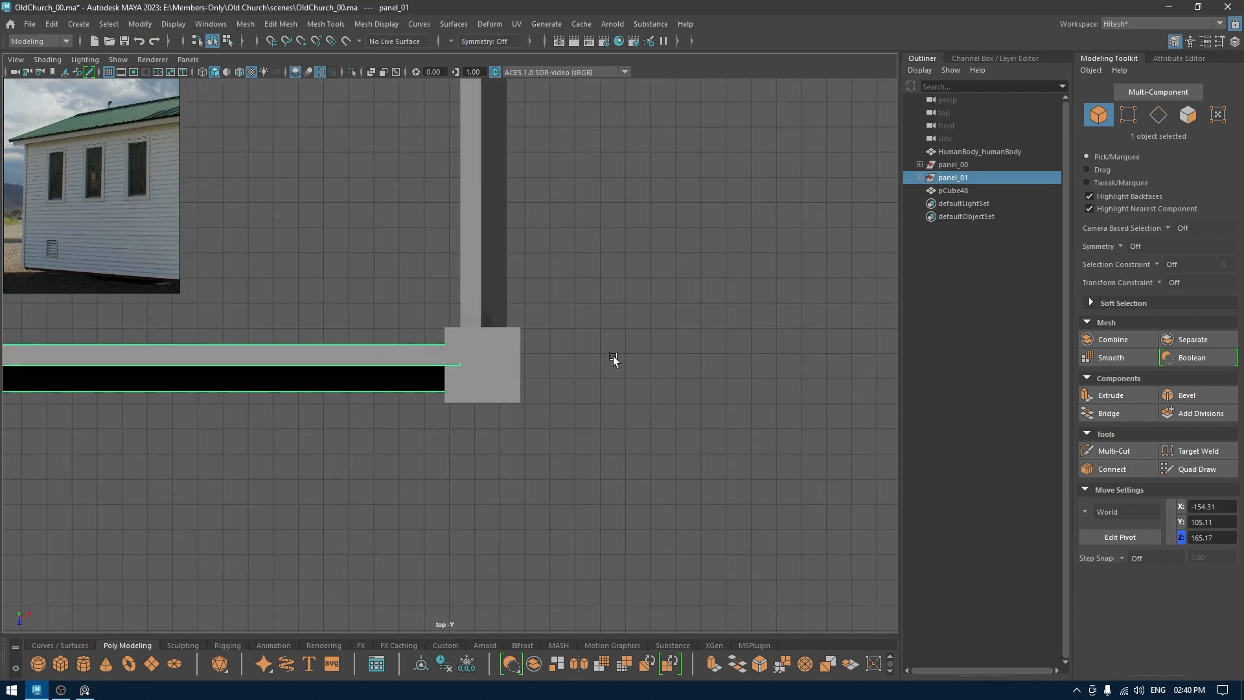
middle_click_drag(616, 358, 933, 539, "alt")
right_click_drag(931, 535, 528, 6, "alt")
middle_click_drag(576, 172, 800, 436, "alt")
right_click_drag(801, 437, 532, 26, "alt")
middle_click_drag(623, 258, 695, 328, "alt")
key("d")
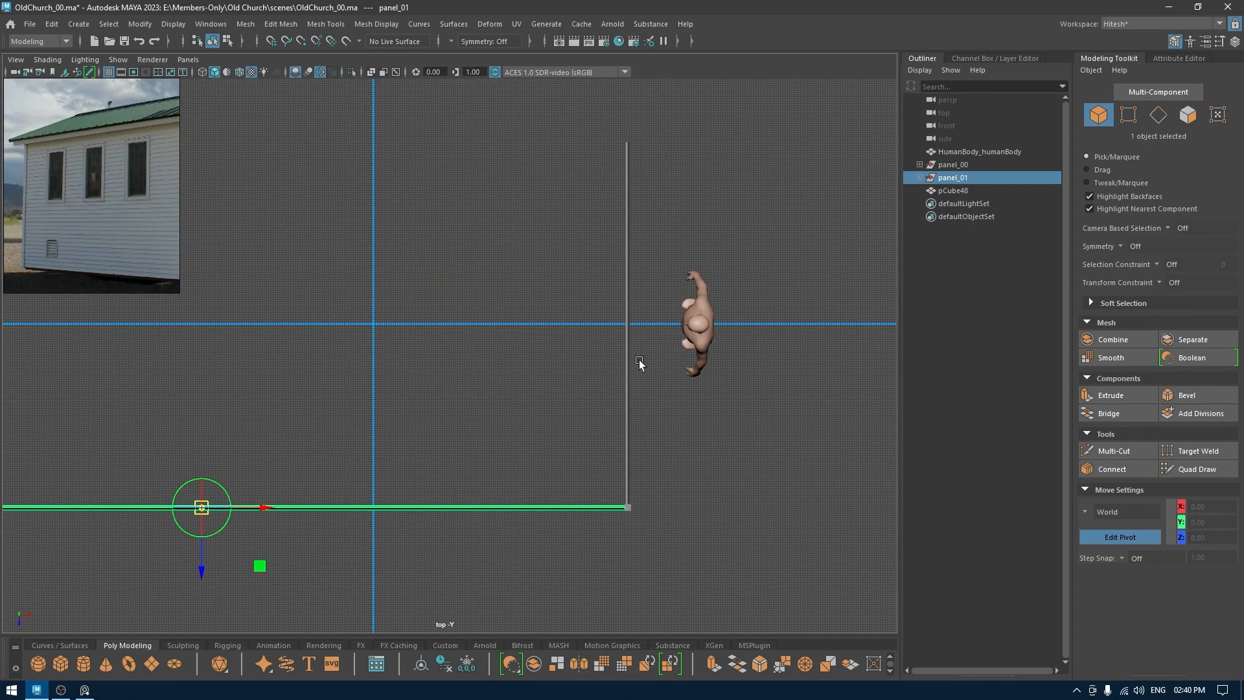
left_click(197, 569)
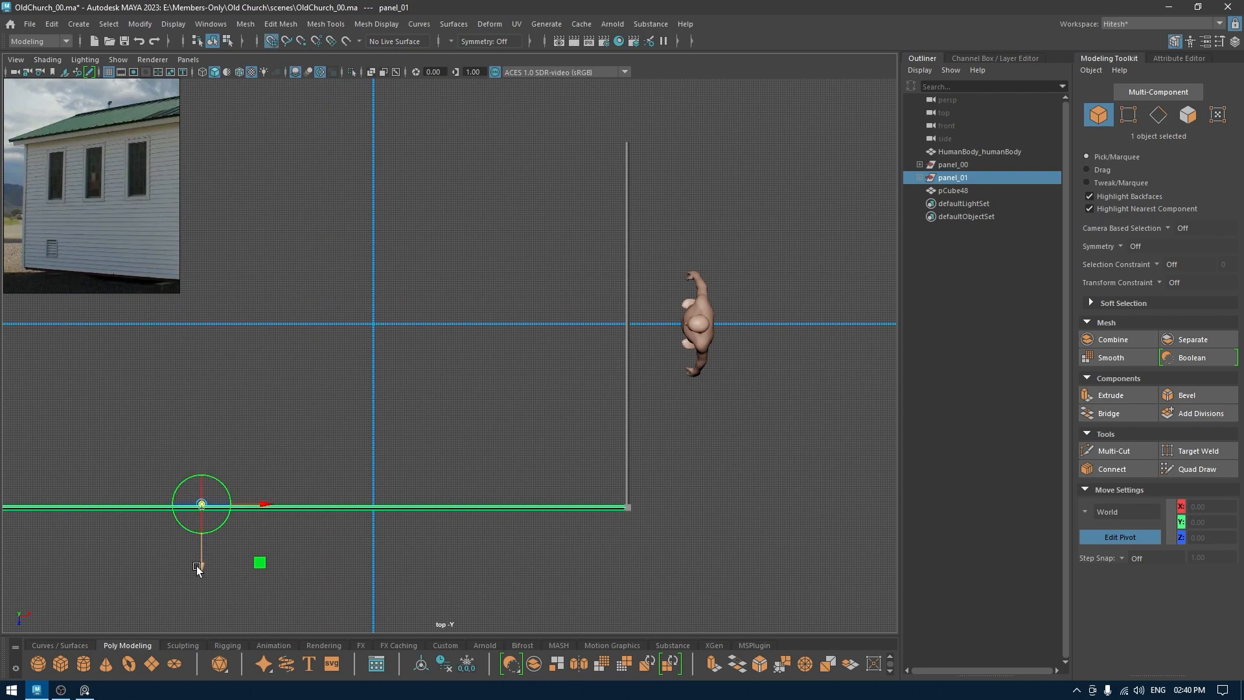
left_click_drag(197, 569, 218, 328)
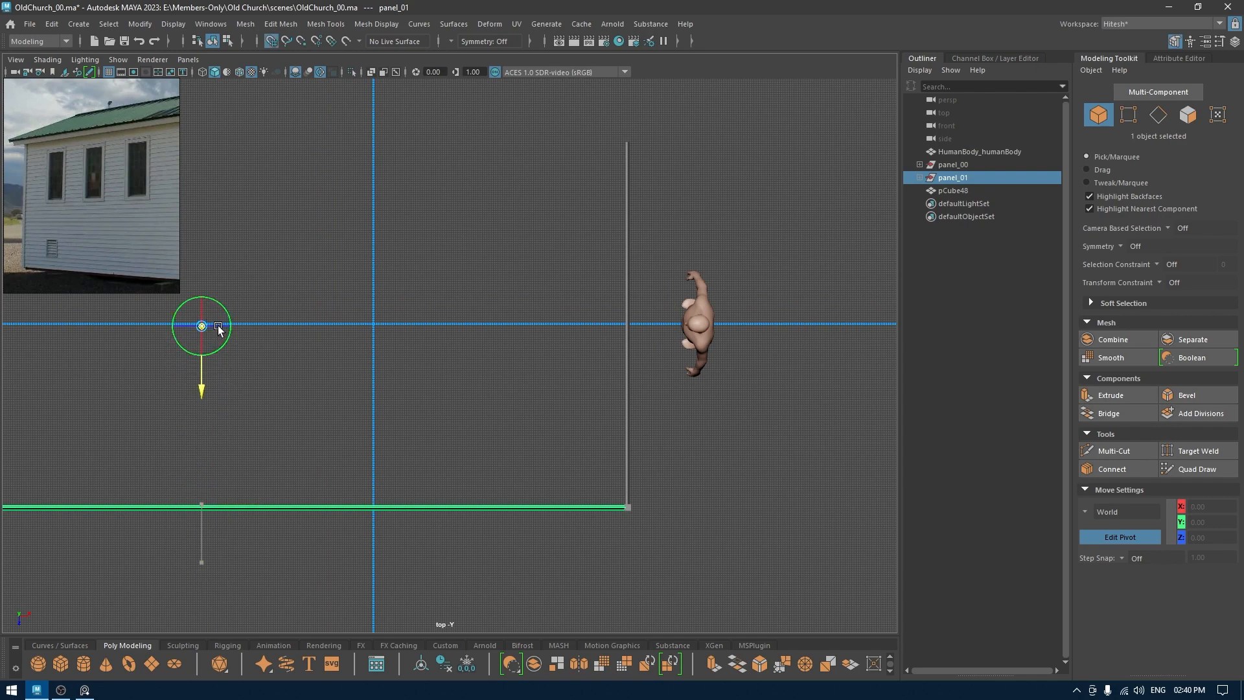
key("d")
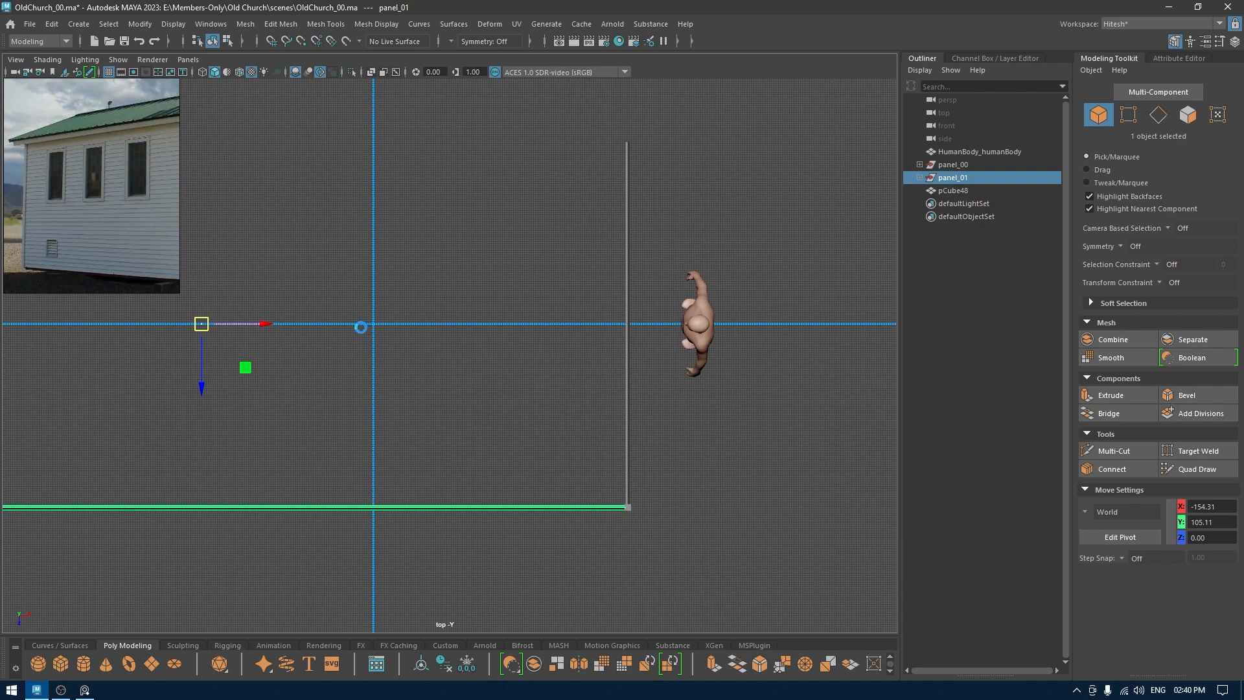
Step: Duplicate panel_01 and rotate the copy half a turn about the shifted pivot to form the opposite side wall
key("ctrl+d")
middle_click_drag(555, 430, 745, 439, "alt")
right_click_drag(745, 440, 575, 311, "alt")
key("e")
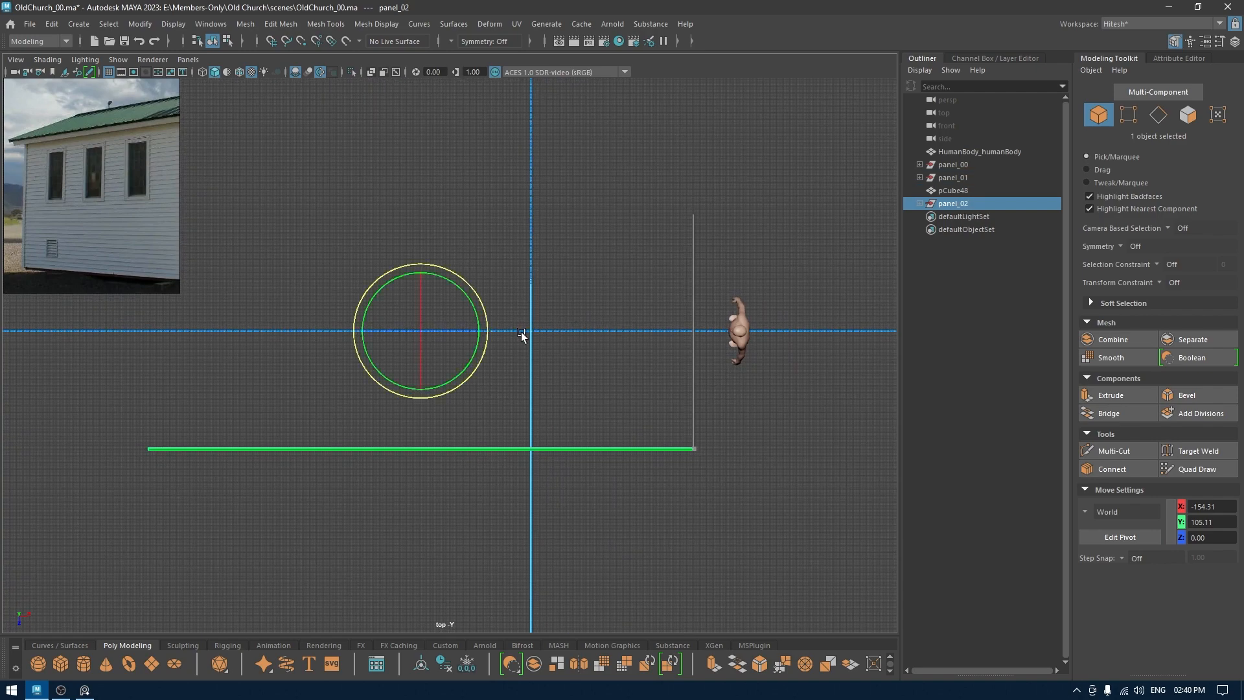
left_click_drag(472, 376, 258, 391)
Step: Examine the two parallel side walls and the wall between them from several angles in the perspective view
key("space")
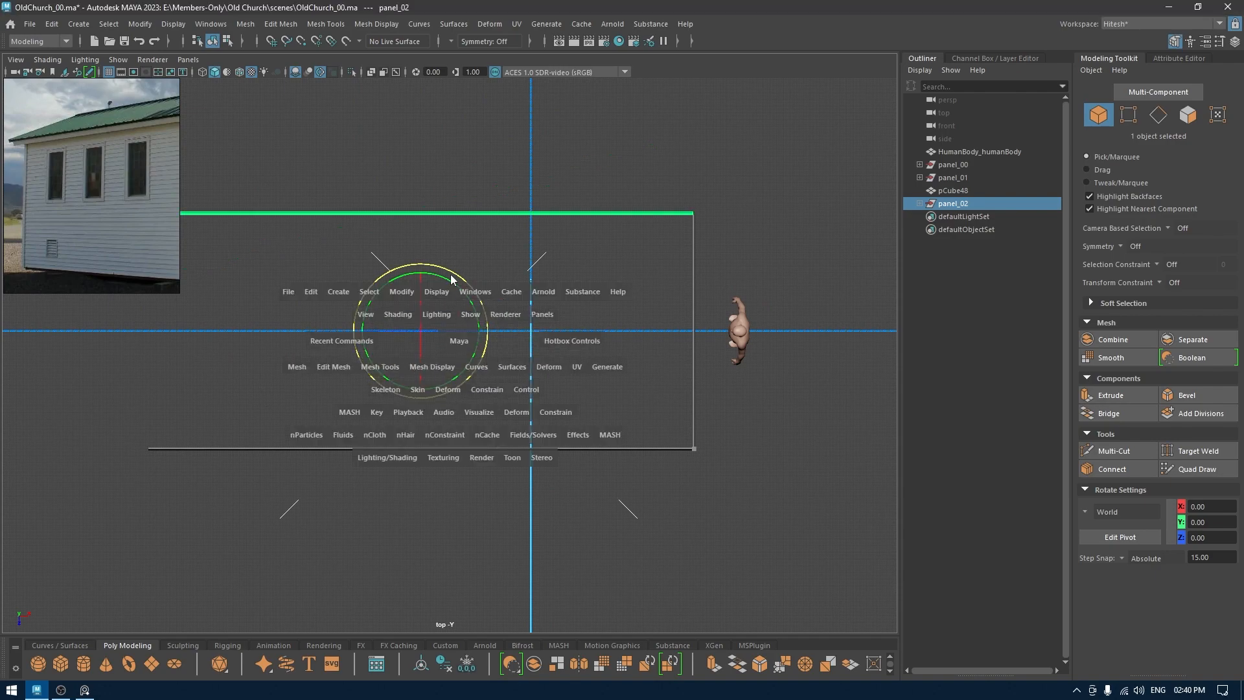
left_click_drag(458, 341, 451, 280)
left_click_drag(603, 317, 492, 279, "alt")
right_click_drag(492, 278, 627, 500, "alt")
middle_click_drag(291, 389, 491, 375, "alt")
left_click_drag(491, 375, 551, 395, "alt")
right_click_drag(550, 395, 505, 210, "alt")
left_click_drag(506, 209, 563, 215, "alt")
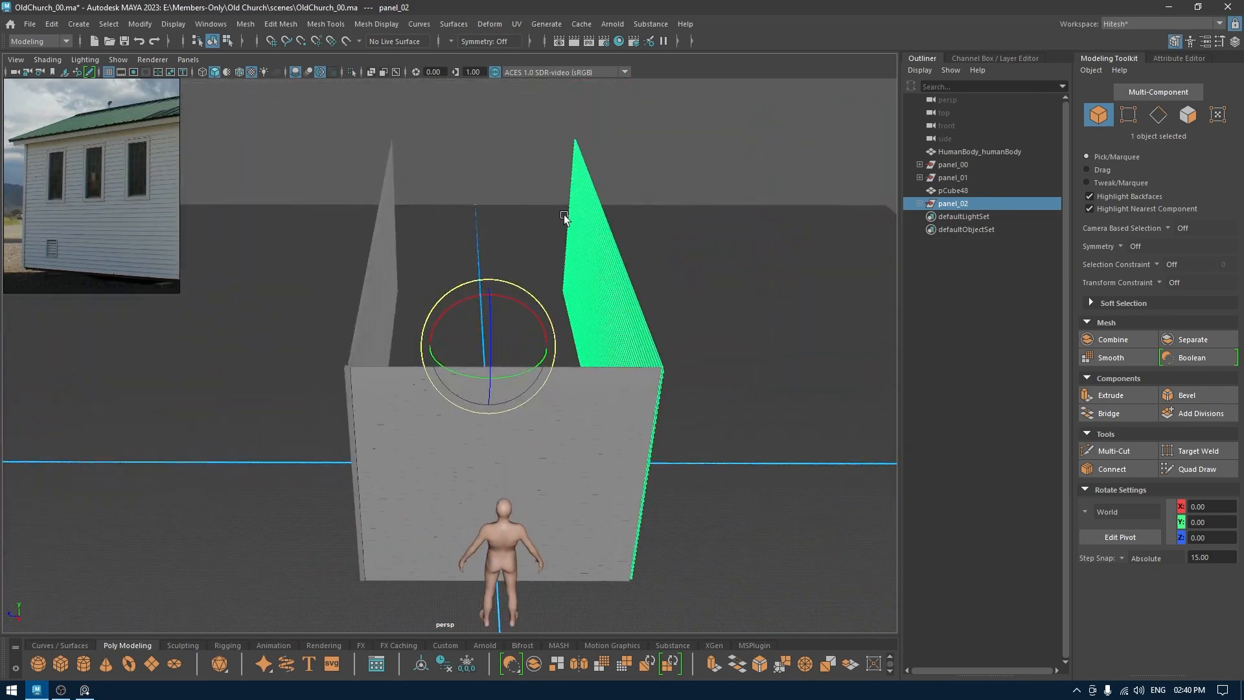
Step: Select the corner post pCube48 in the top view and move its pivot along Z onto the world centre line at Z 0
left_click(347, 375)
key("space")
left_click_drag(441, 304, 367, 301)
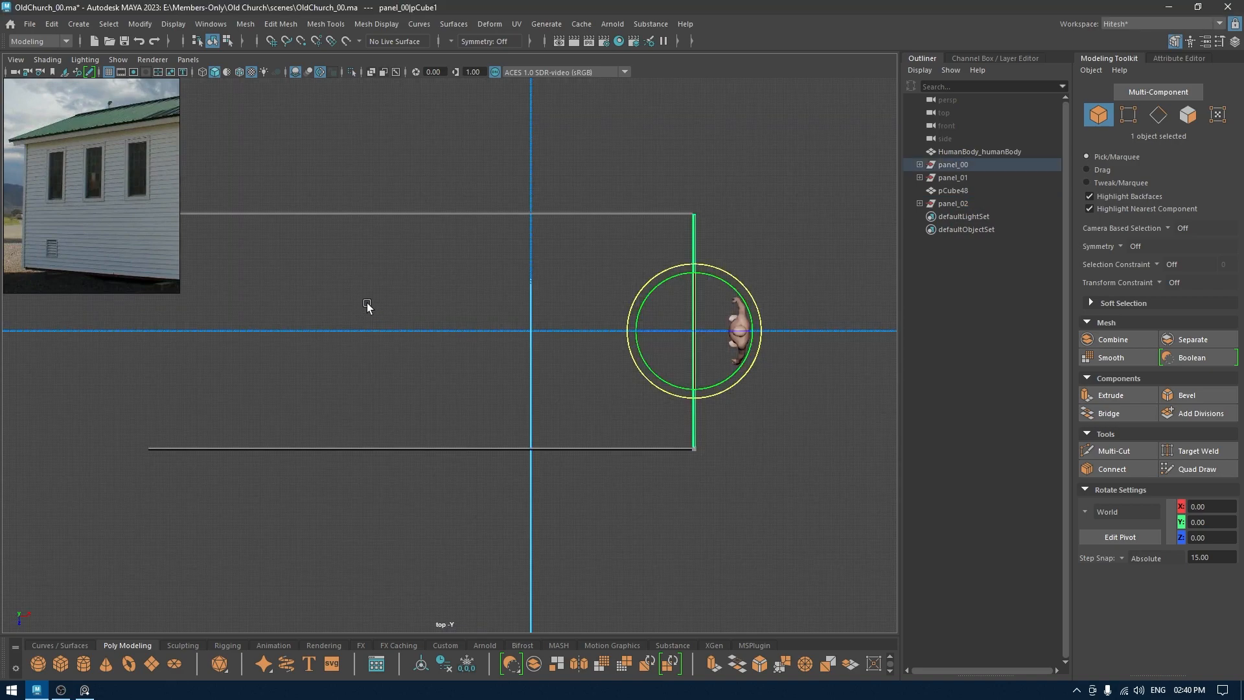
left_click(696, 453)
middle_click_drag(732, 443, 606, 338, "alt")
right_click_drag(606, 339, 739, 543, "alt")
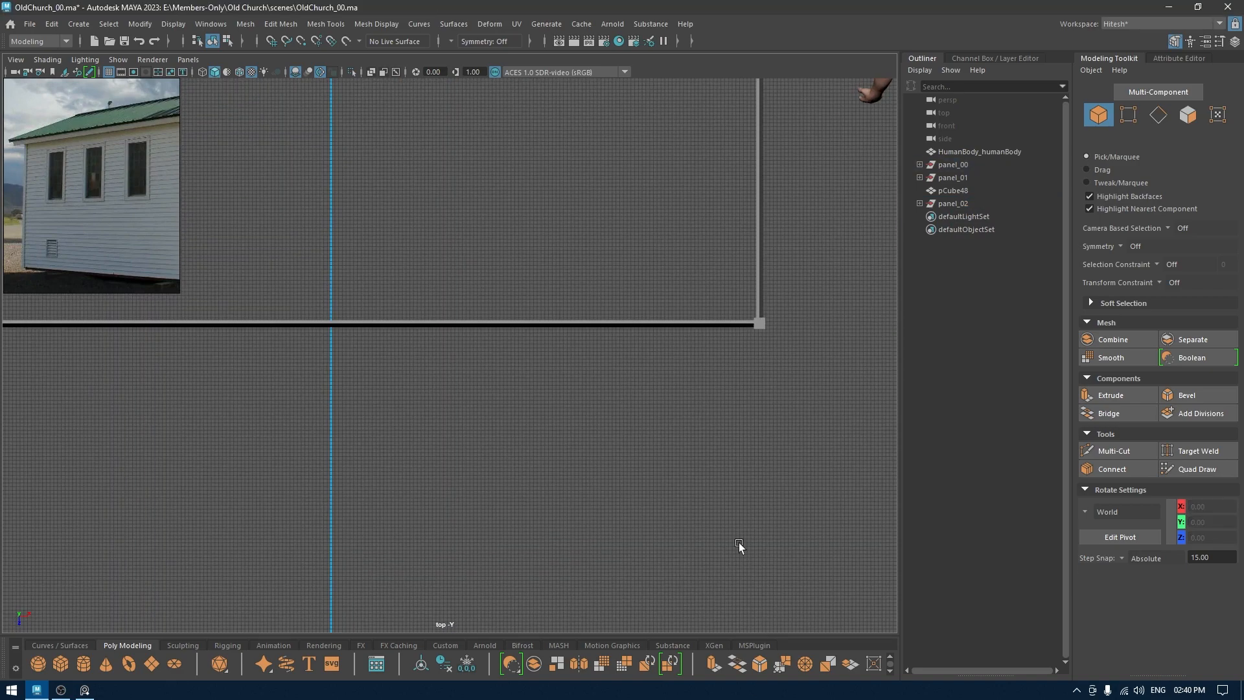
left_click(765, 335)
middle_click_drag(805, 324, 736, 497, "alt")
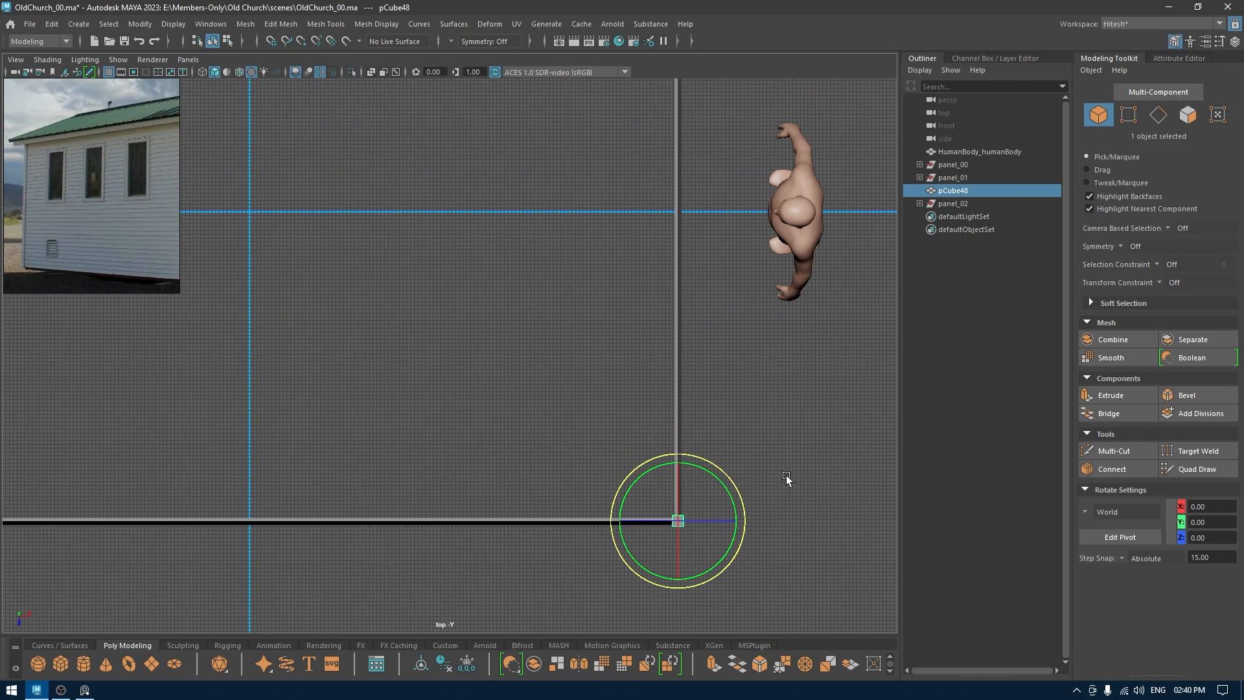
key("d")
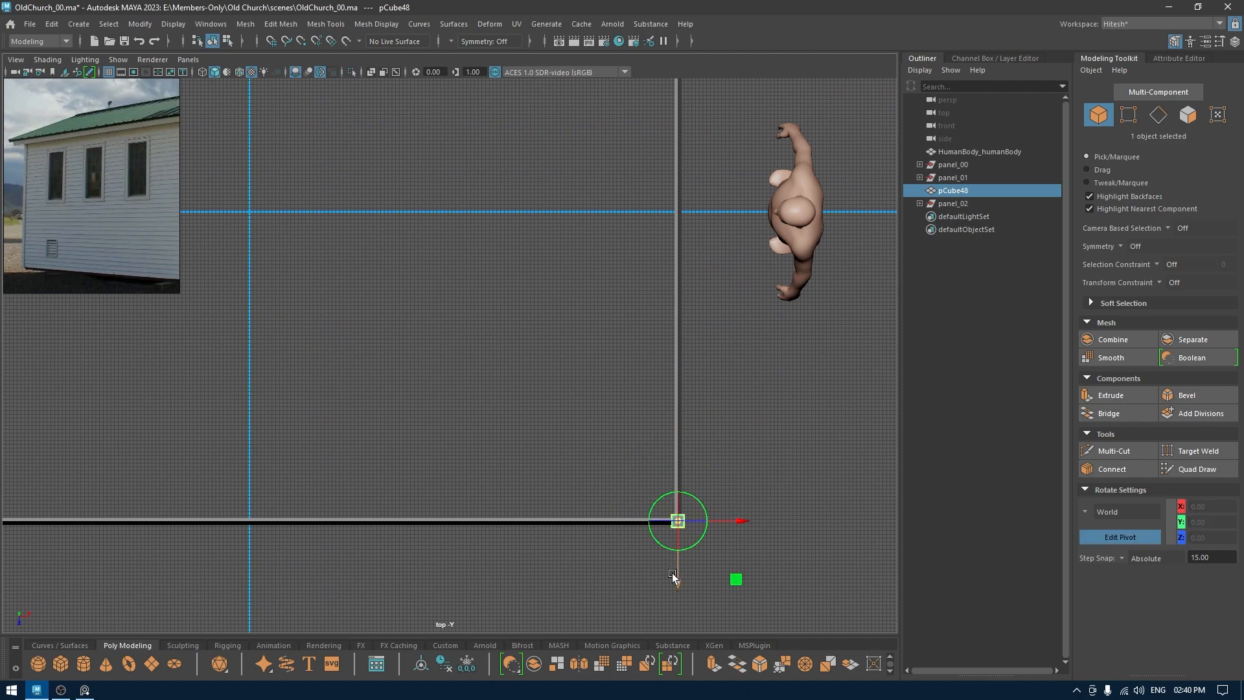
left_click_drag(677, 580, 688, 211)
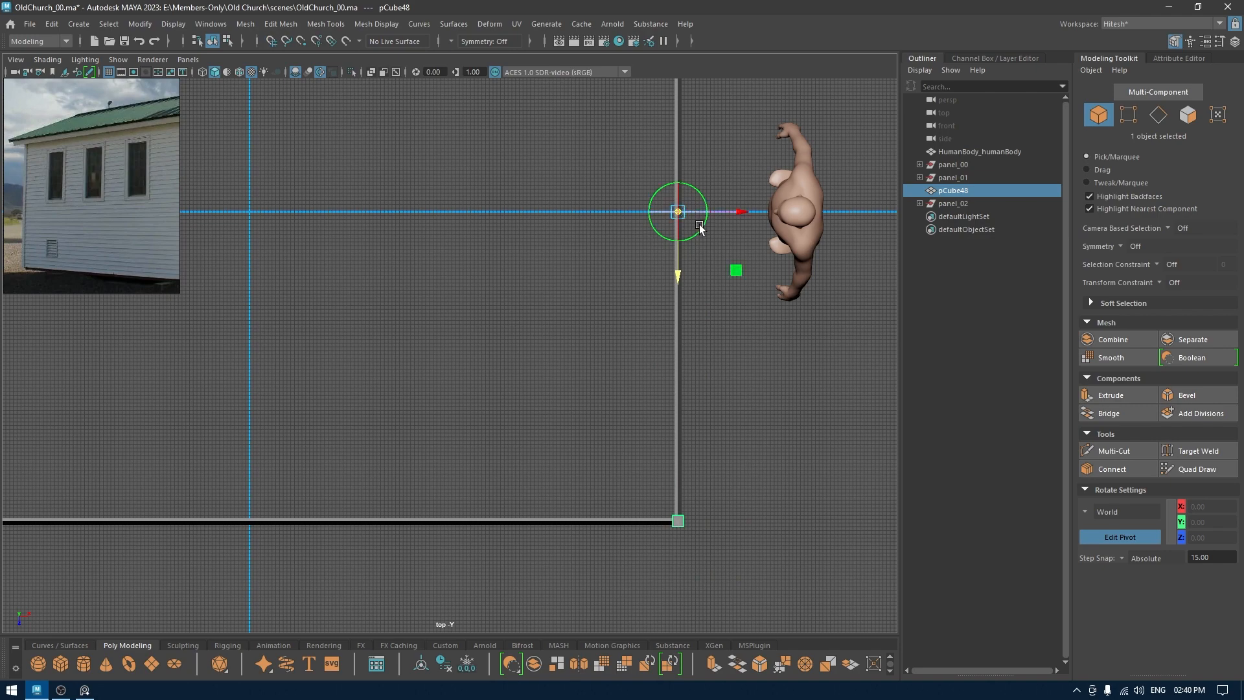
Step: Try duplicating the corner post and rotating the copy about the shifted pivot to the opposite corner
key("ctrl+d")
scroll(702, 228, "down", 4)
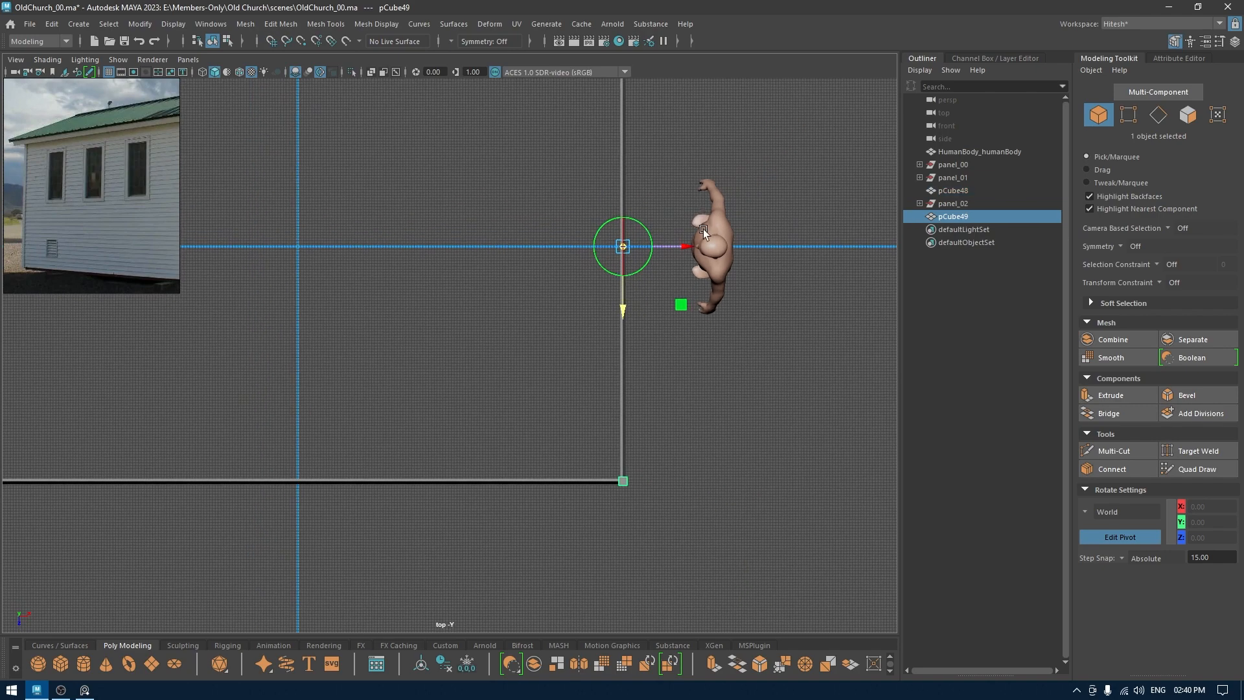
middle_click_drag(609, 322, 595, 408, "alt")
key("e")
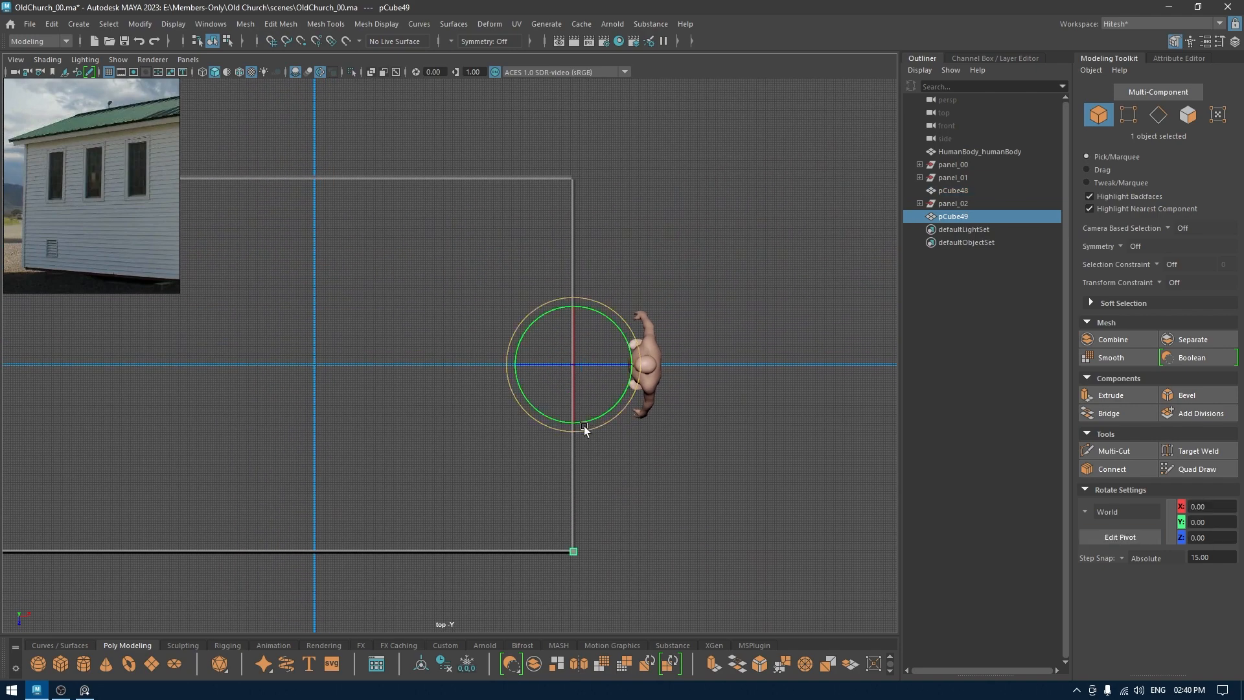
left_click_drag(573, 406, 622, 244)
key("w")
key("space")
left_click_drag(671, 258, 612, 241, "alt")
right_click_drag(612, 242, 635, 318, "alt")
key("Delete")
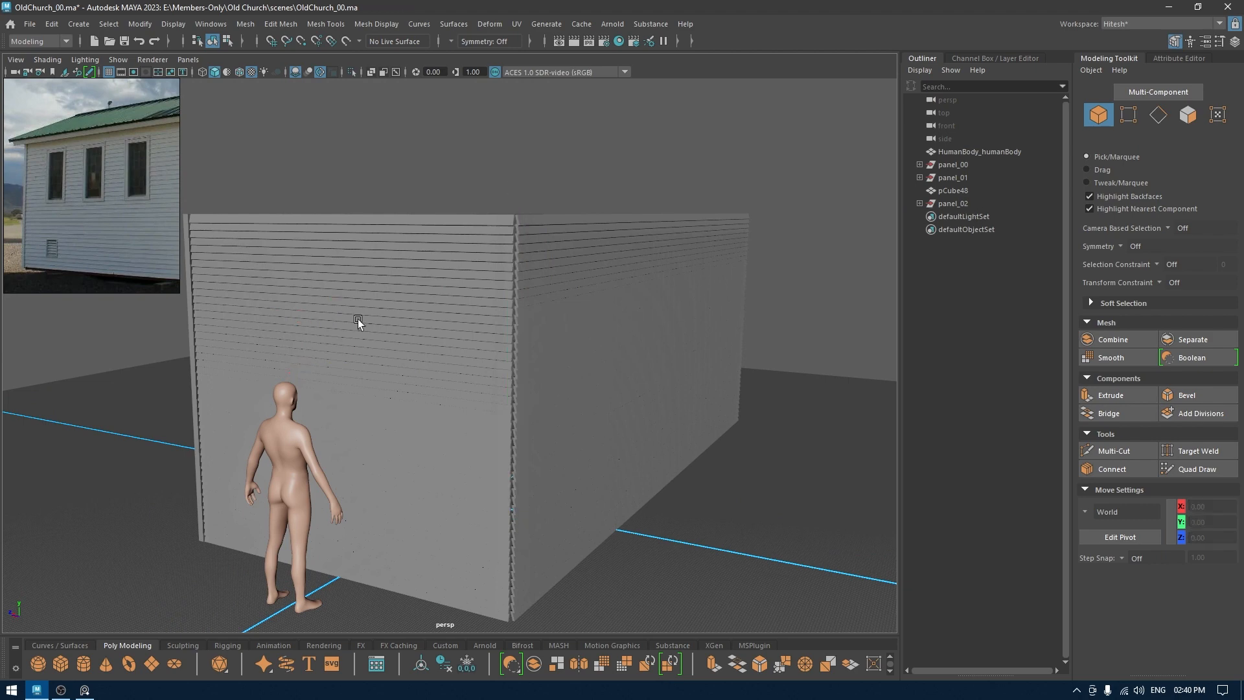
key("ctrl+z")
Step: Duplicate the corner post, mirror the copy to the opposite corner by setting Scale Z to -1, and save the scene
left_click_drag(193, 317, 405, 305, "alt")
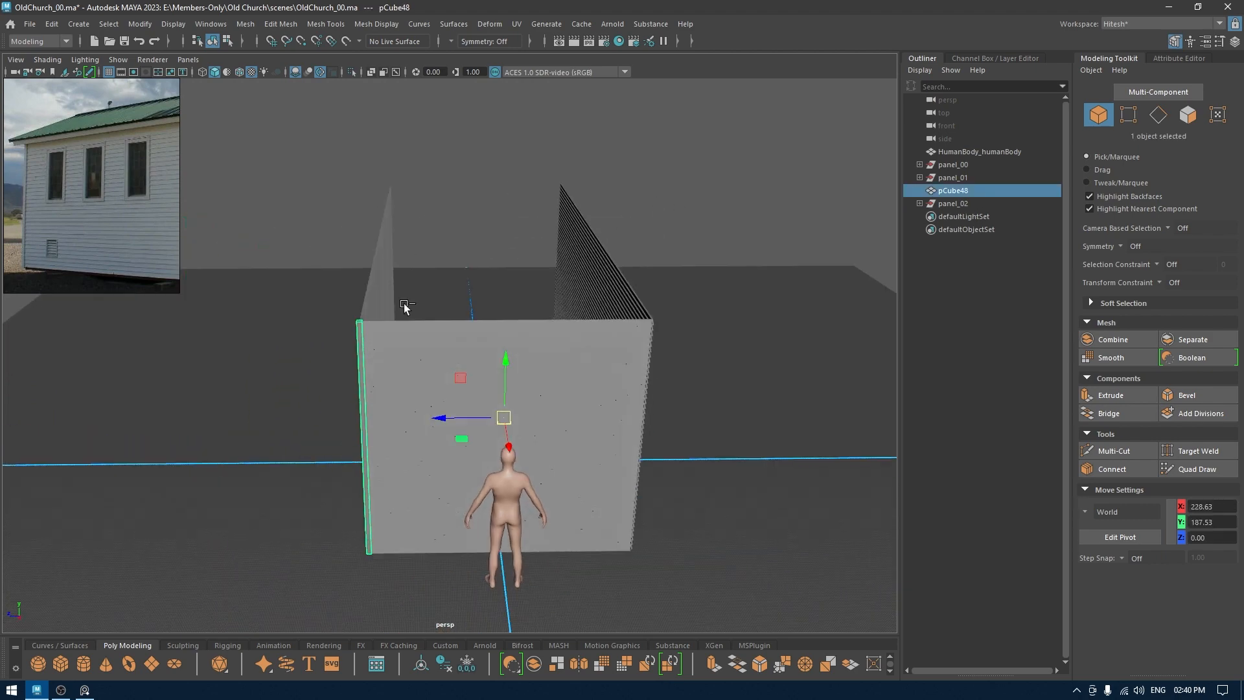
left_click(1007, 58)
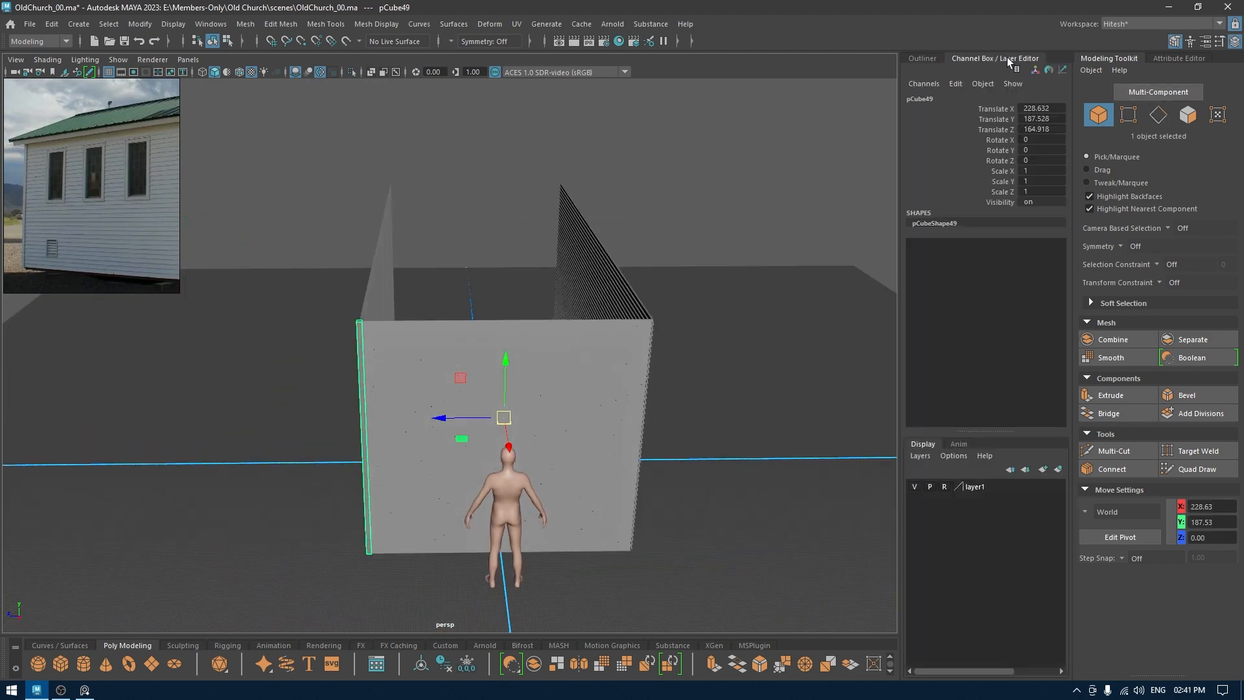
left_click(1038, 191)
type("-1")
key("Return")
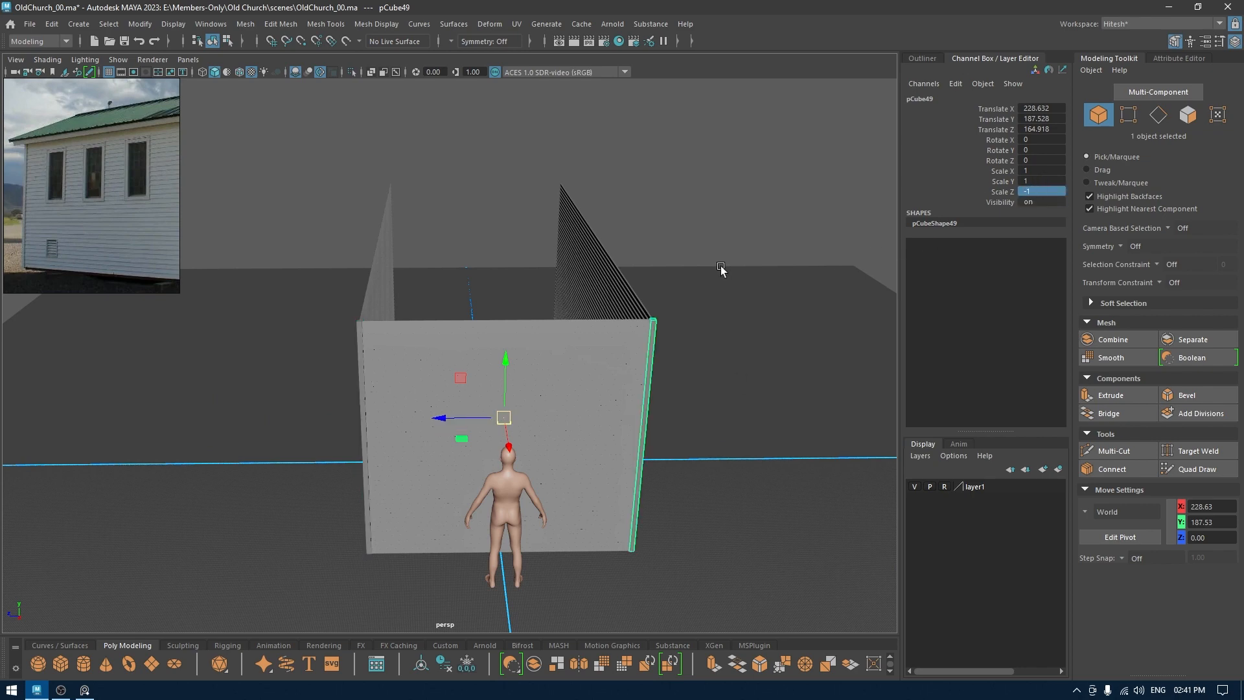
left_click_drag(721, 269, 531, 310, "alt")
left_click(760, 225)
key("ctrl+s")
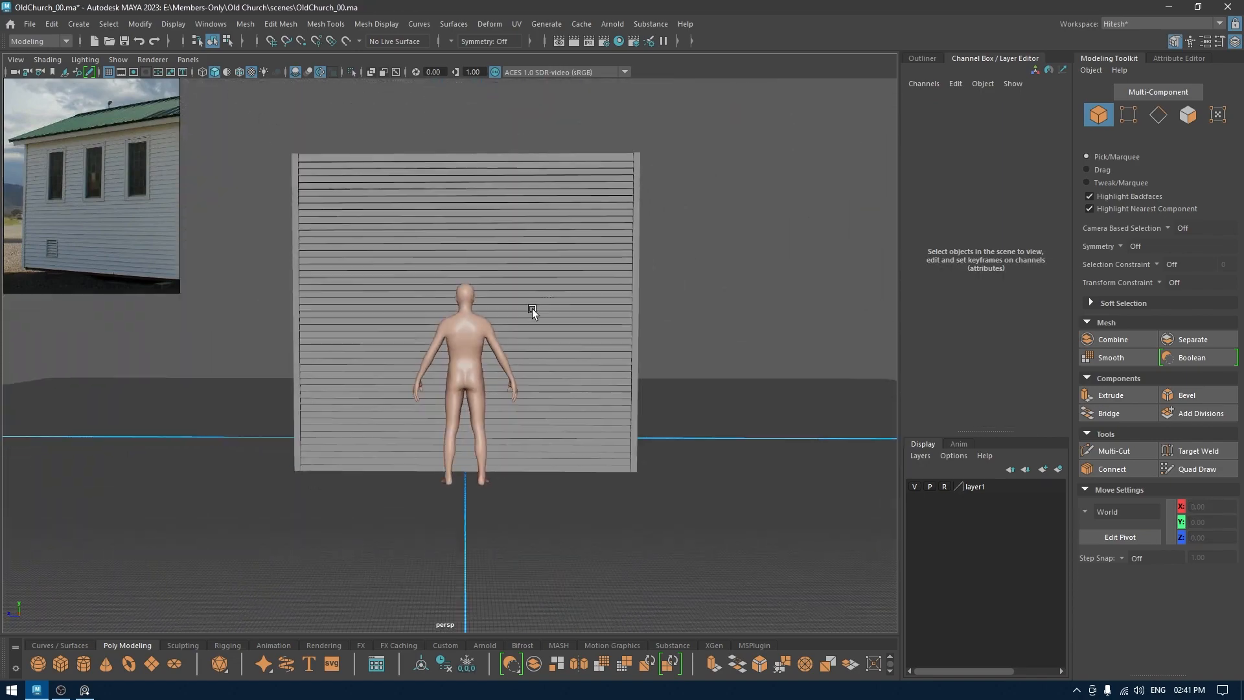
Step: Select the whole panel_00 group rather than its individual planks and duplicate it
left_click_drag(511, 467, 689, 380)
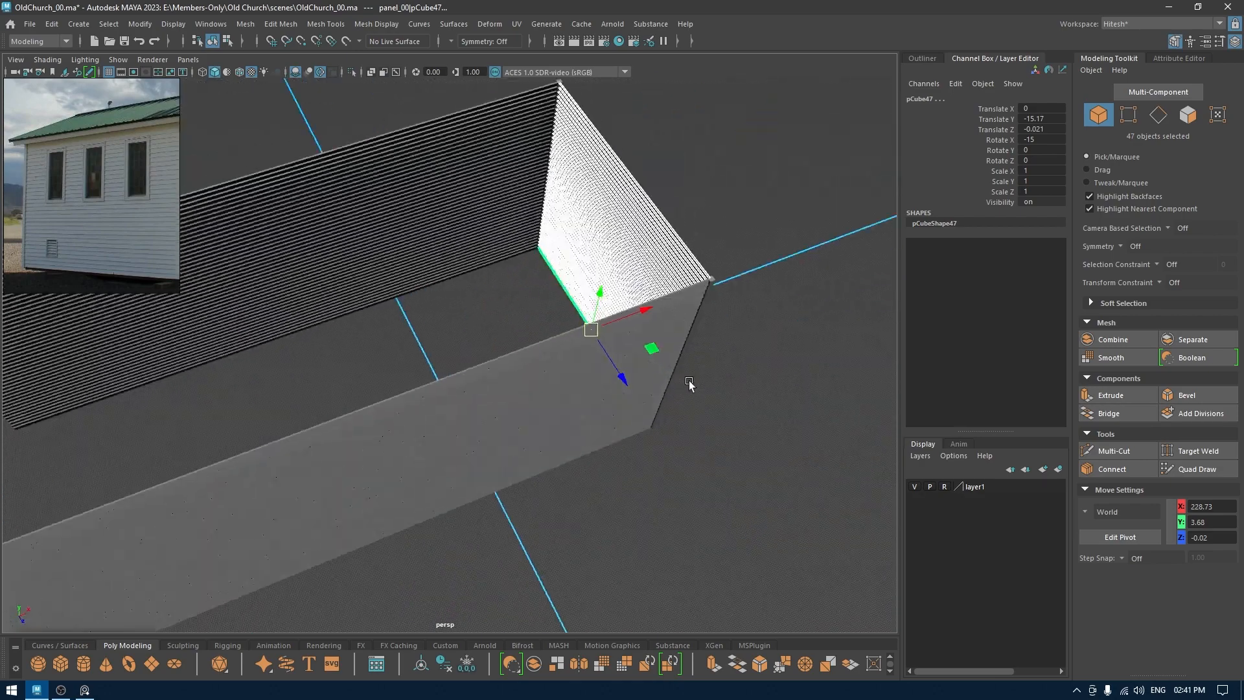
left_click(922, 58)
left_click(961, 159)
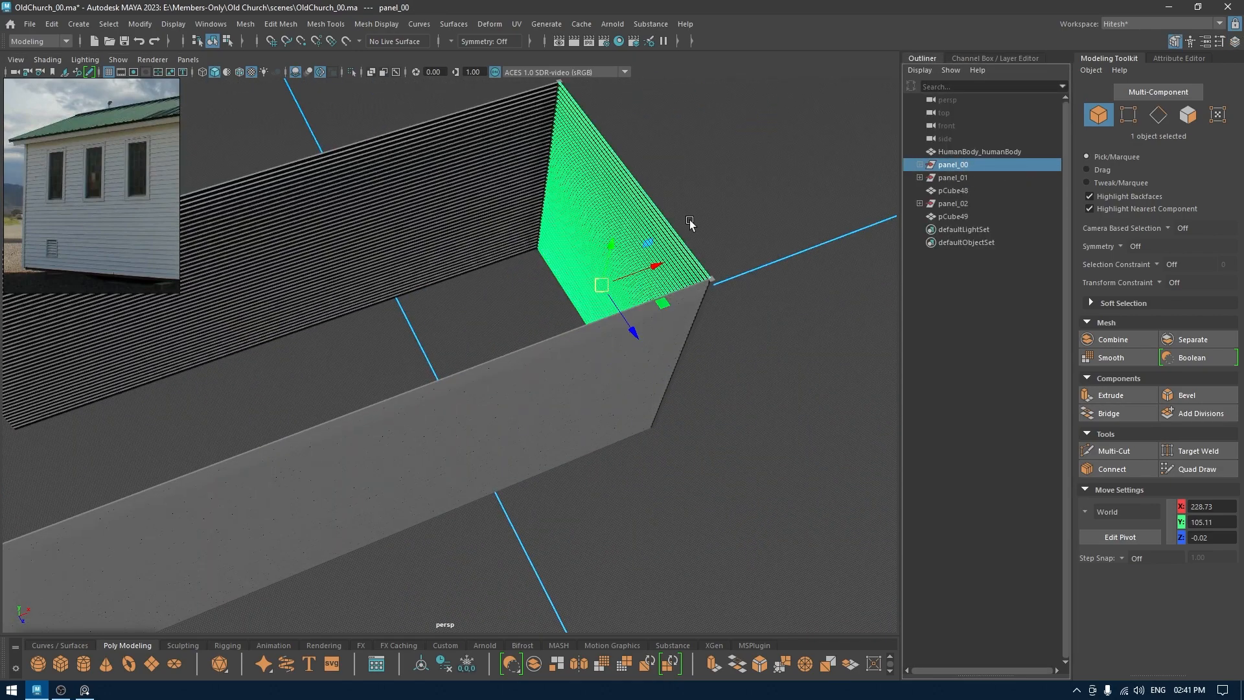
middle_click_drag(692, 224, 777, 228, "alt")
right_click_drag(777, 228, 718, 223, "alt")
middle_click_drag(718, 223, 775, 211, "alt")
key("ctrl+d")
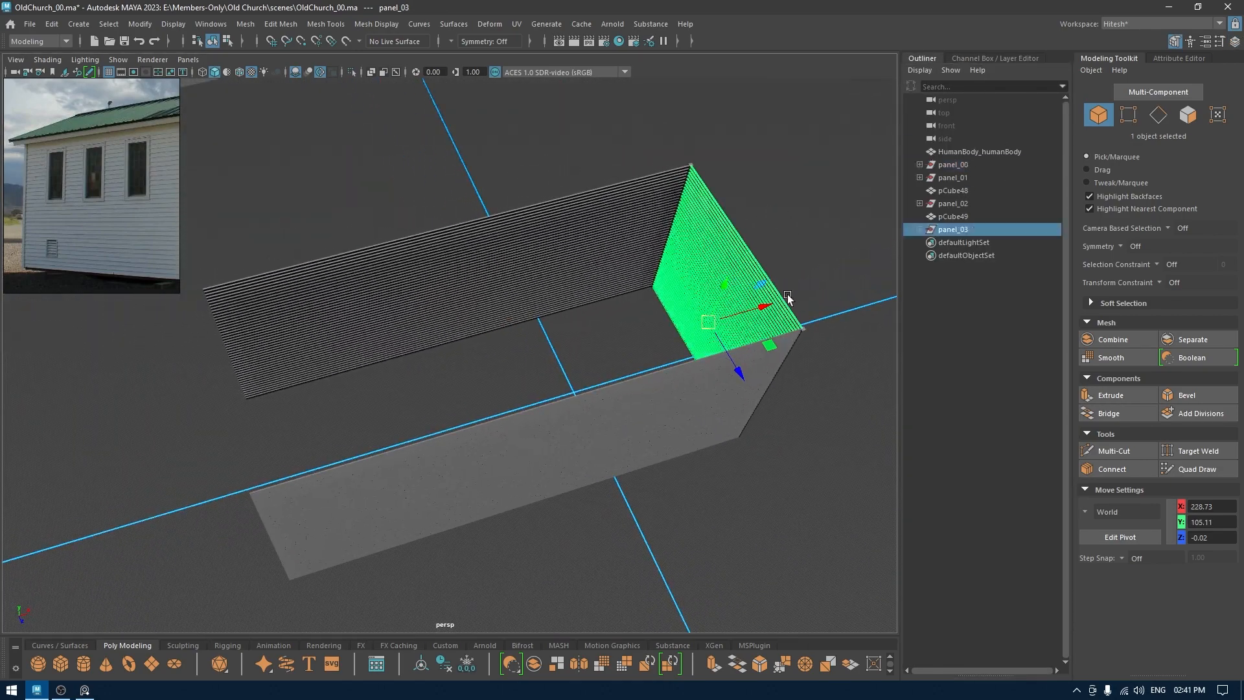
Step: Move the duplicated end wall along X in the top view to about -528.82, at the far end of the side walls
key("space")
left_click_drag(801, 280, 714, 280)
right_click_drag(726, 402, 737, 287, "alt")
middle_click_drag(737, 287, 863, 301, "alt")
left_click_drag(698, 373, 312, 370)
key("f")
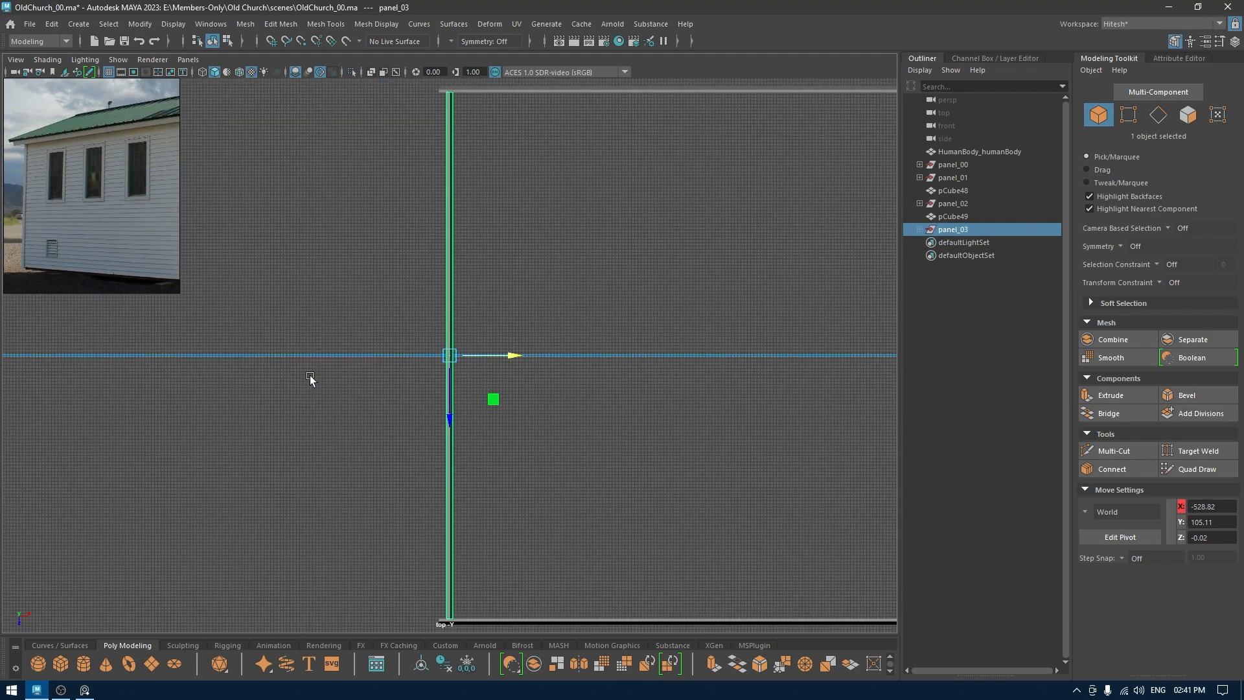
Step: Nudge panel_03 along X to about -535.28 so it lines up with the far ends of the side walls
middle_click_drag(565, 272, 580, 499, "alt")
right_click_drag(369, 226, 597, 330, "alt")
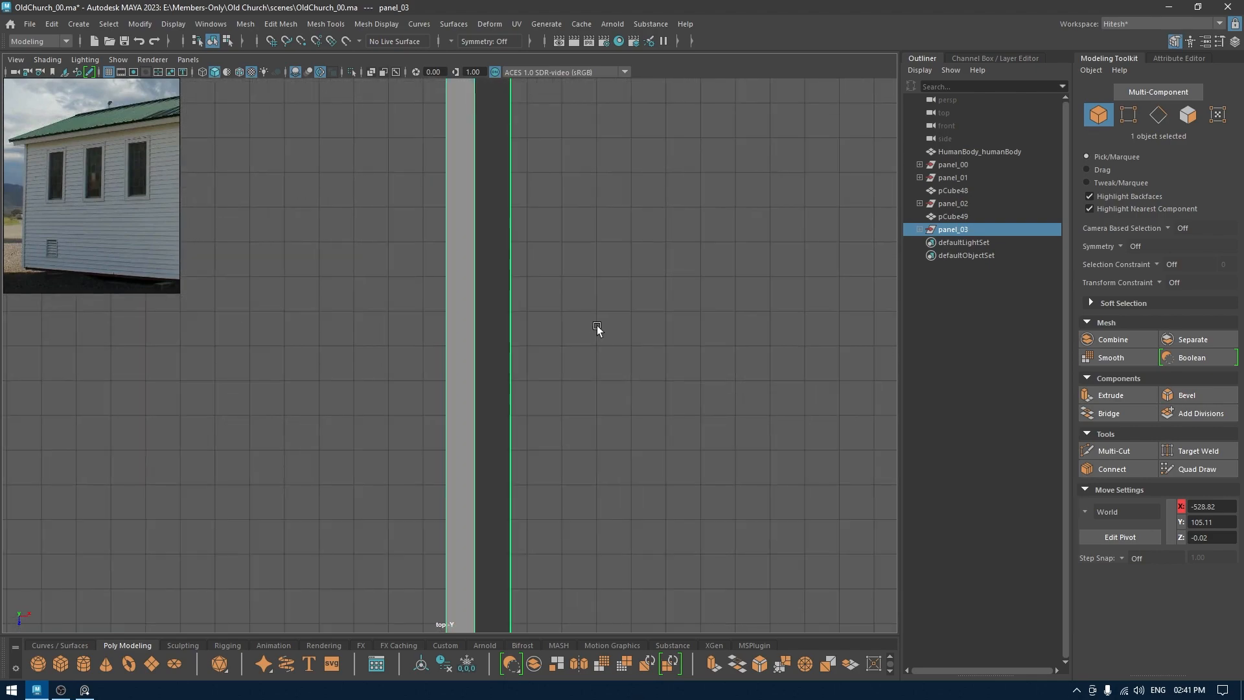
middle_click_drag(651, 247, 574, 452, "alt")
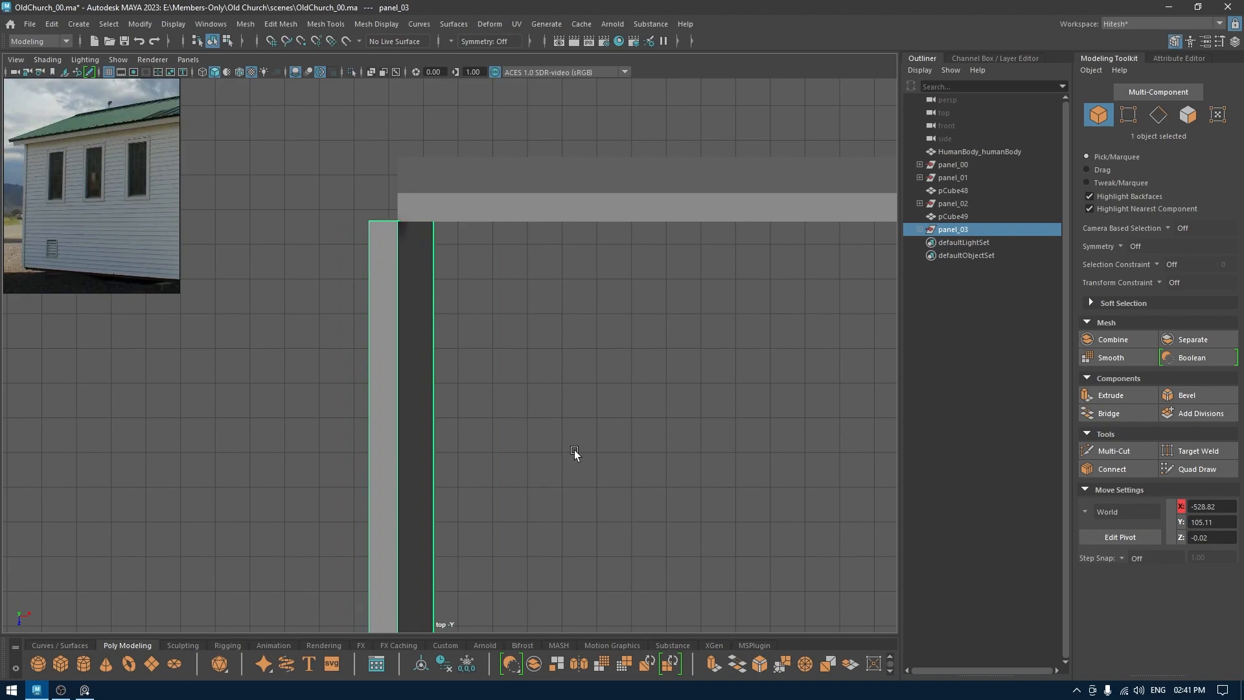
key("space")
left_click_drag(574, 450, 496, 356)
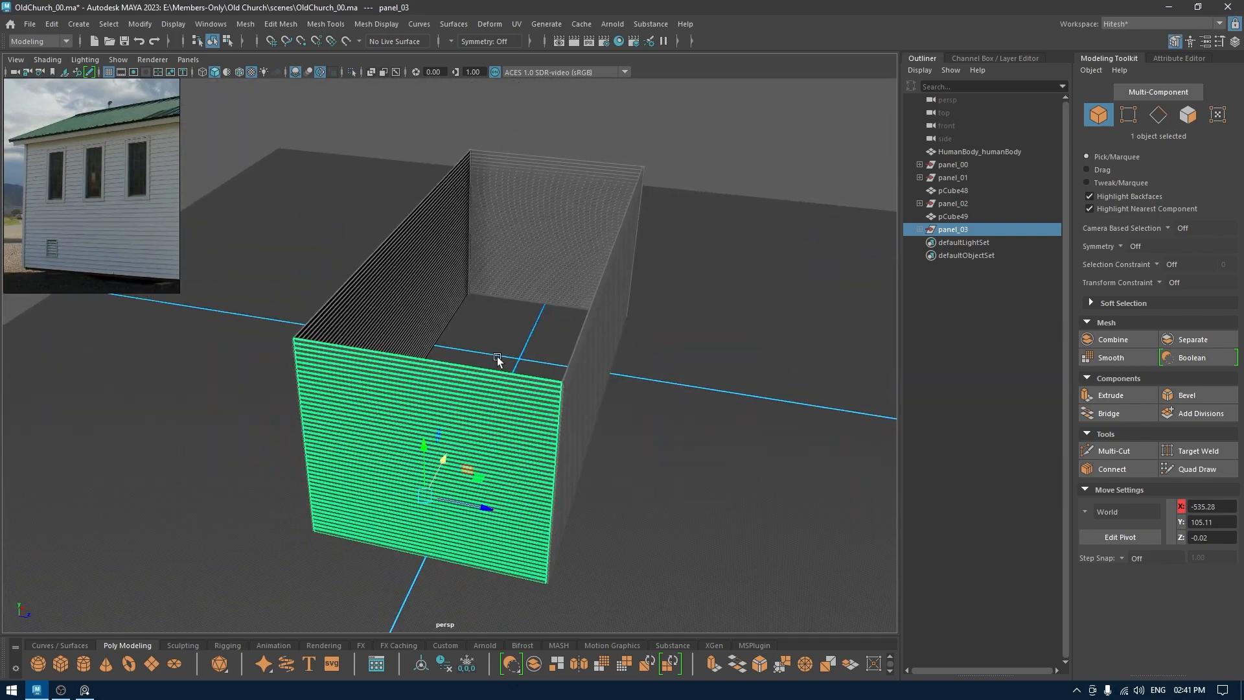
Step: Duplicate both corner posts together and move the copies along X to about -534.69, over the corners of the far end wall
right_click_drag(496, 356, 500, 534, "alt")
left_click_drag(499, 534, 549, 427, "alt")
middle_click_drag(388, 324, 455, 391, "alt")
right_click_drag(456, 391, 570, 451, "alt")
middle_click_drag(569, 453, 621, 432, "alt")
right_click_drag(655, 501, 803, 239, "alt")
left_click(780, 240)
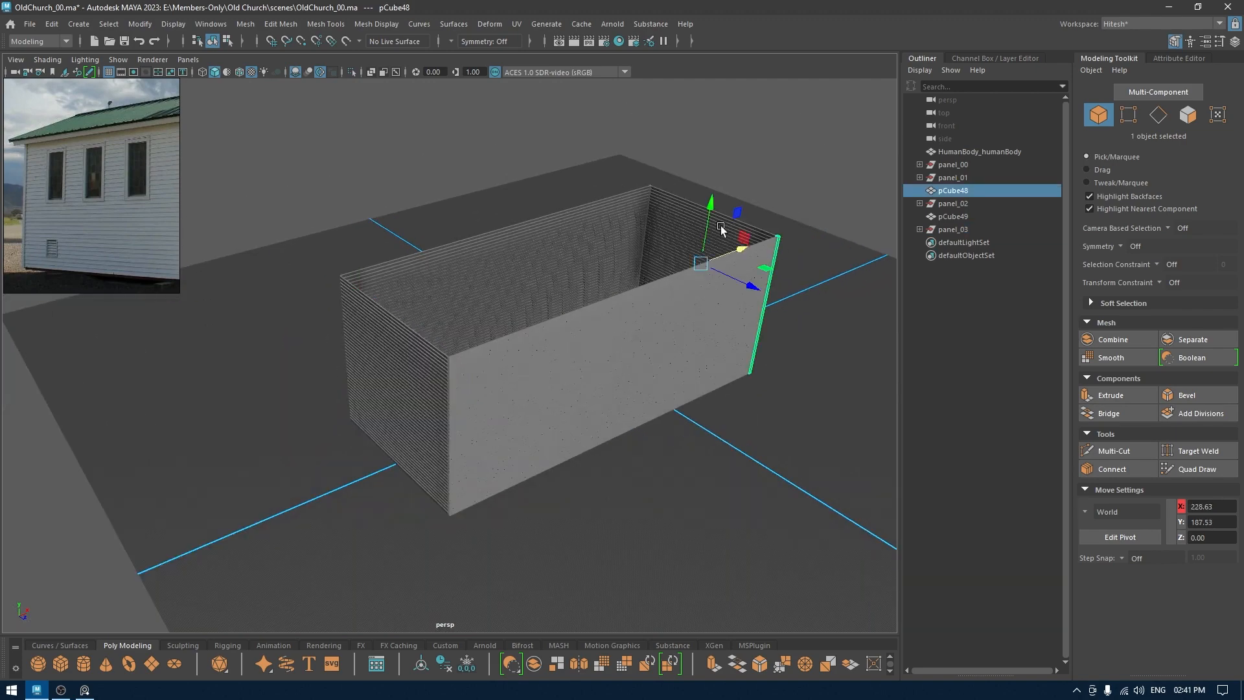
left_click(650, 187, "shift")
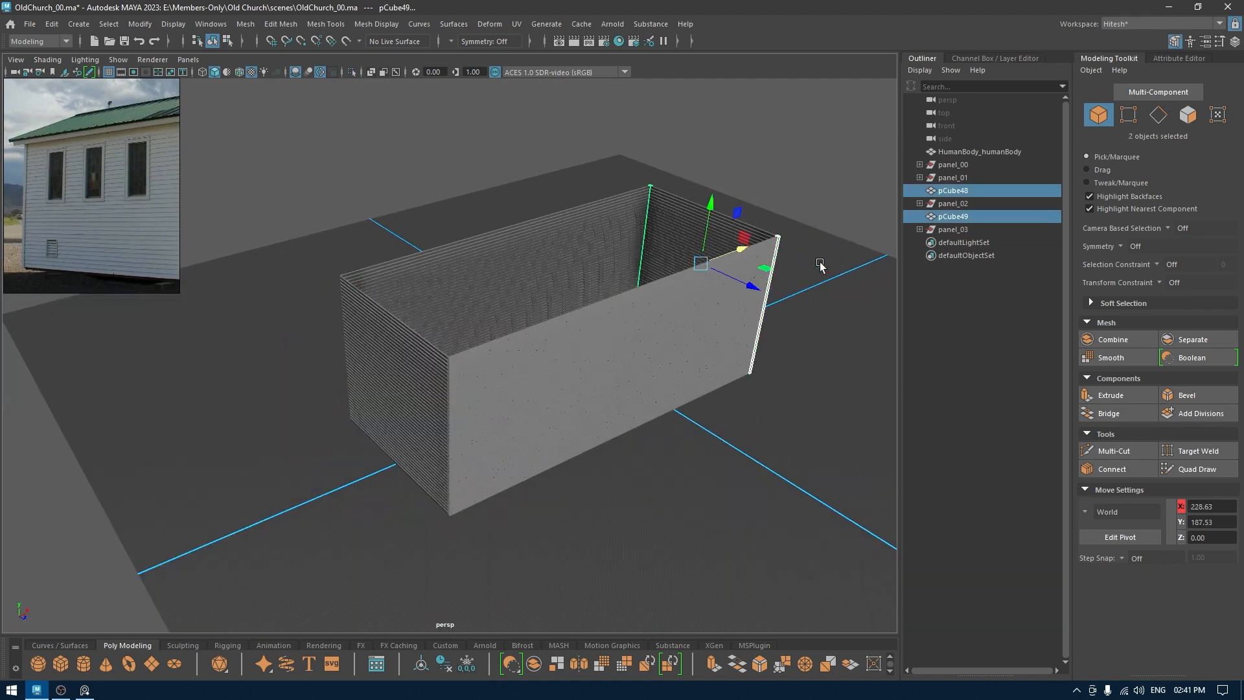
key("ctrl+d")
middle_click_drag(798, 266, 457, 355)
key("space")
left_click_drag(457, 355, 450, 339)
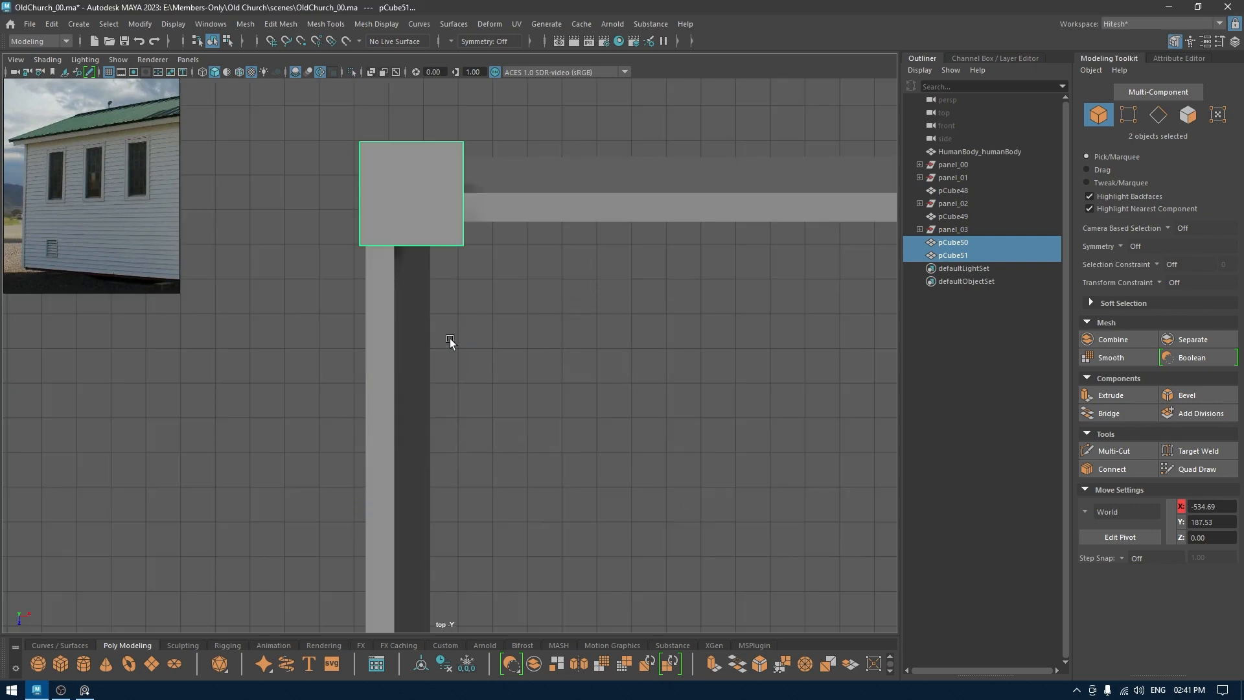
Step: Shift both far-end corner posts along X to about -535.21, using wireframe display to line them up, and save the scene
key("4")
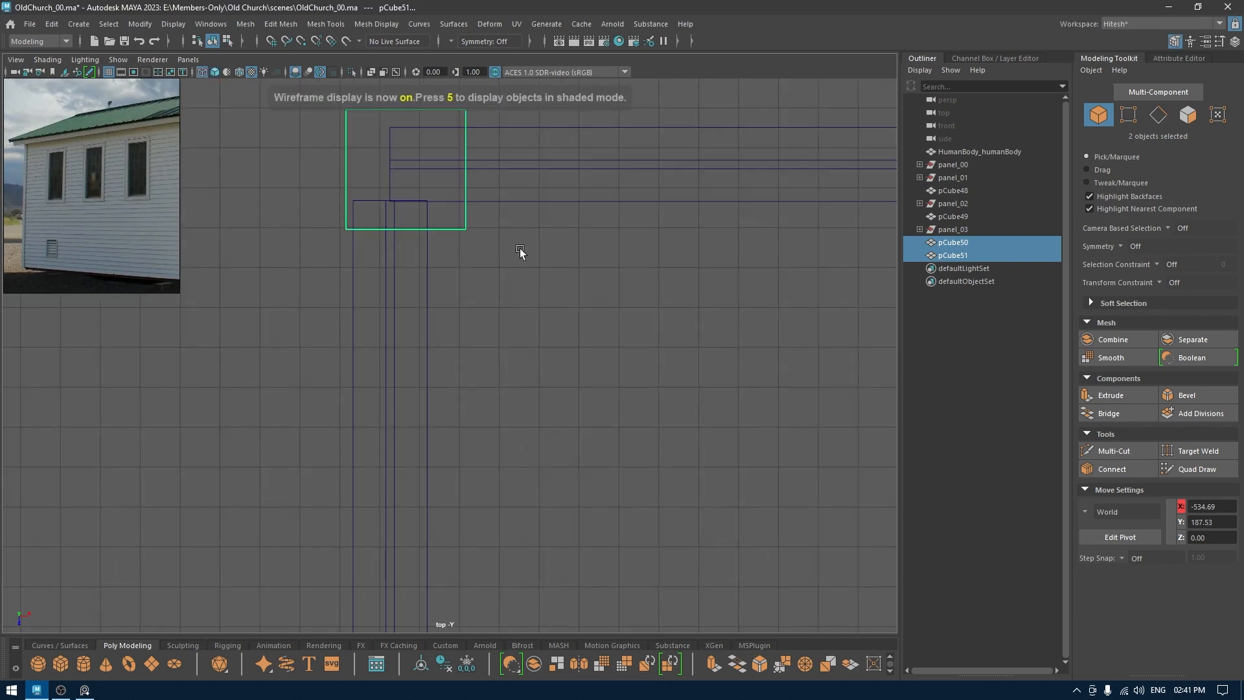
middle_click_drag(507, 252, 511, 253)
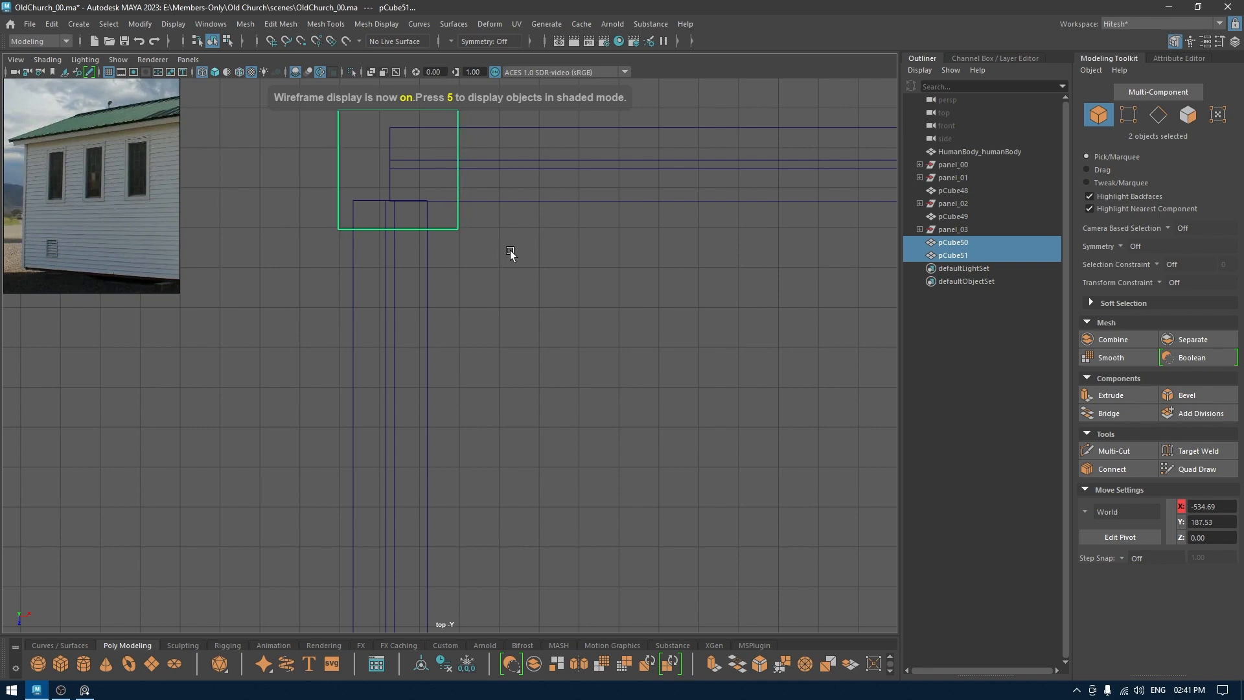
middle_click_drag(510, 252, 507, 254)
key("space")
left_click(506, 251)
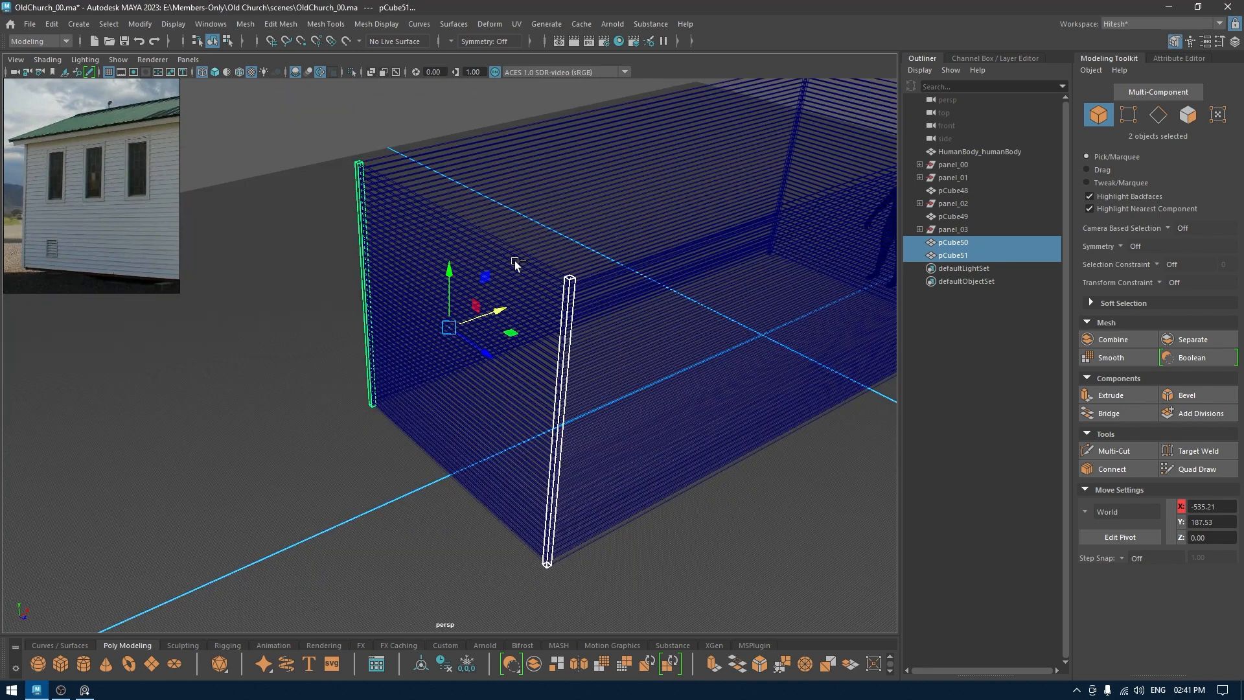
key("ctrl+s")
Step: Return to textured shaded display, clear the selection and turn on viewport anti-aliasing to view the enclosed walls
key("6")
left_click(309, 444)
mouse_move(372, 507)
left_mouse_down("alt")
mouse_move(358, 348)
mouse_move(537, 421)
left_mouse_up("alt")
mouse_move(537, 422)
right_mouse_down("alt")
mouse_move(447, 392)
mouse_move(538, 427)
right_mouse_up("alt")
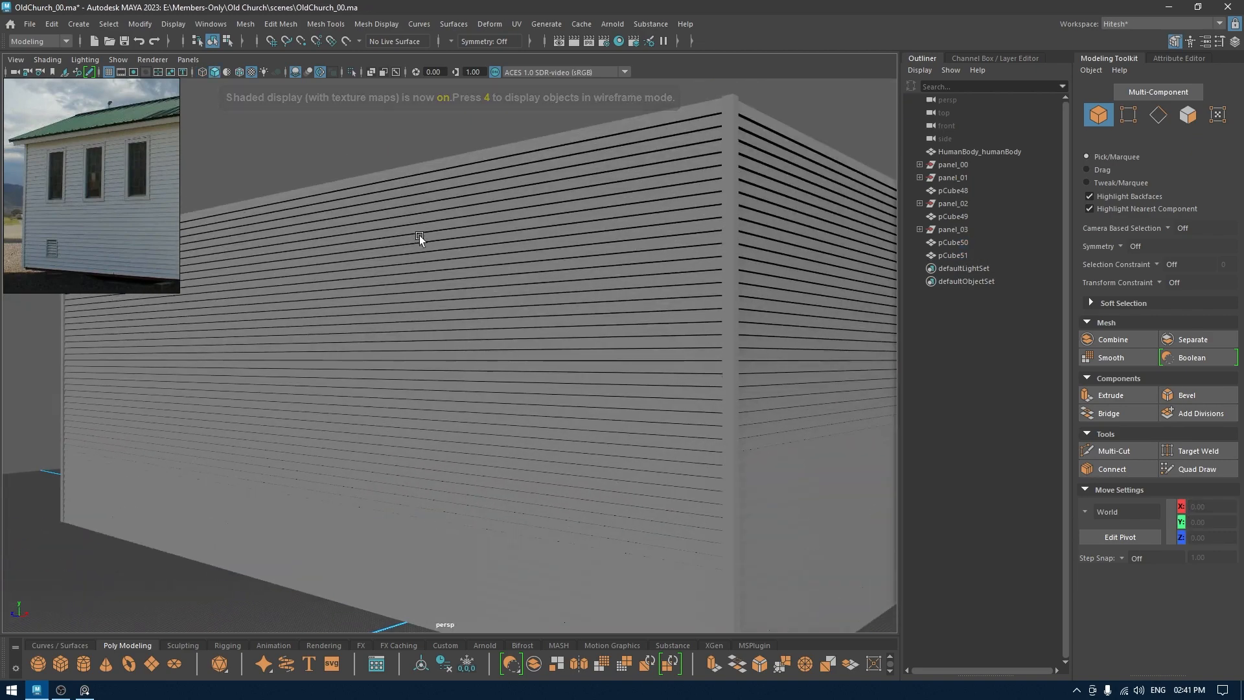
left_click_drag(422, 239, 461, 298, "alt")
right_click_drag(488, 325, 418, 209, "alt")
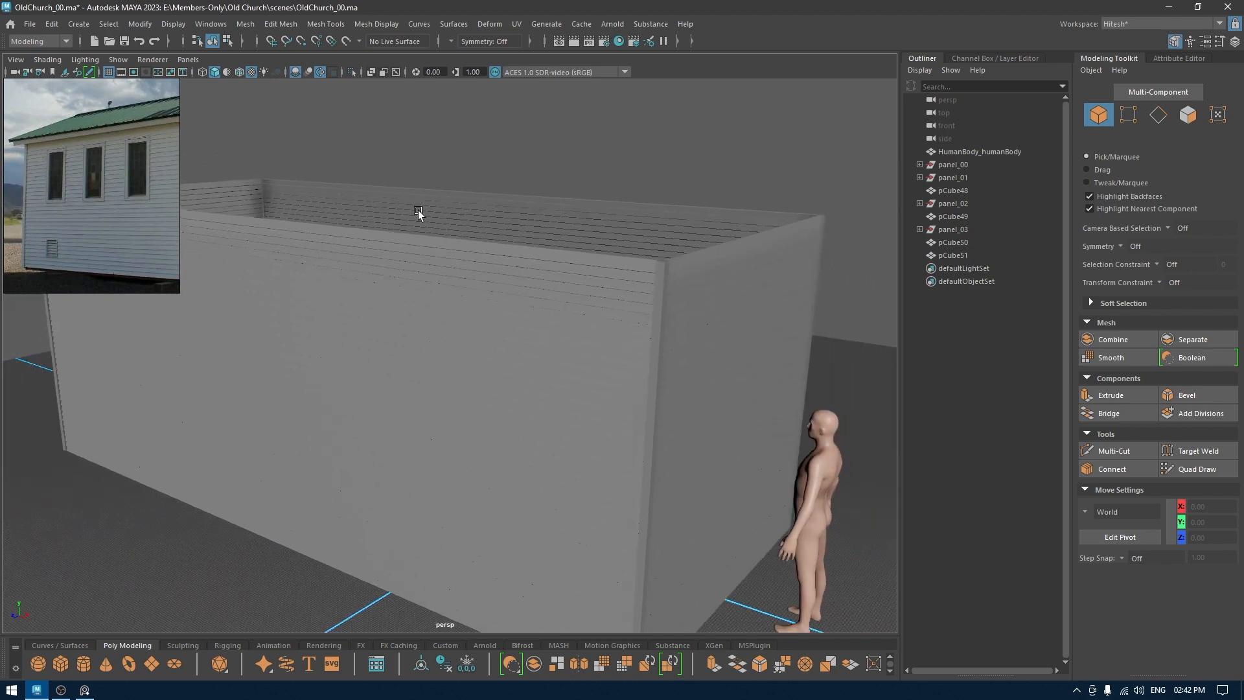
left_click(321, 71)
left_click_drag(558, 214, 579, 280, "alt")
left_click_drag(441, 263, 535, 339, "alt")
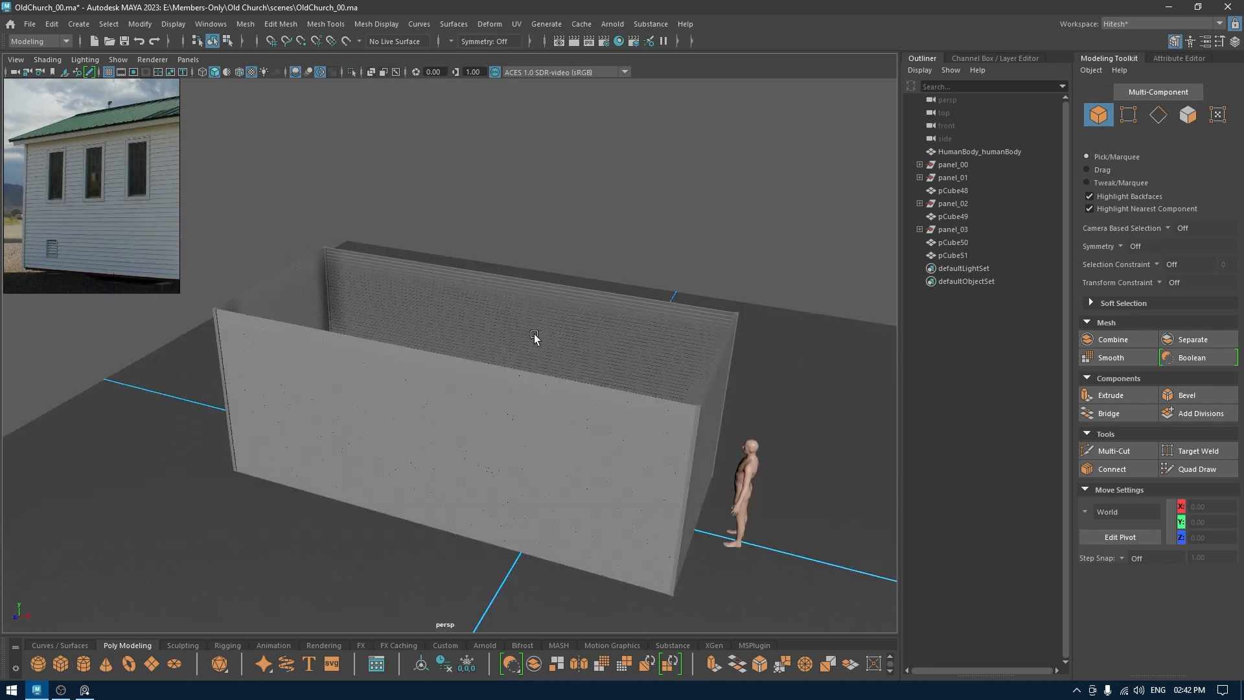
Step: Bring up the reference photo of the church's entrance and compare its roof and porch with the front and open top of the walls
left_click(159, 181)
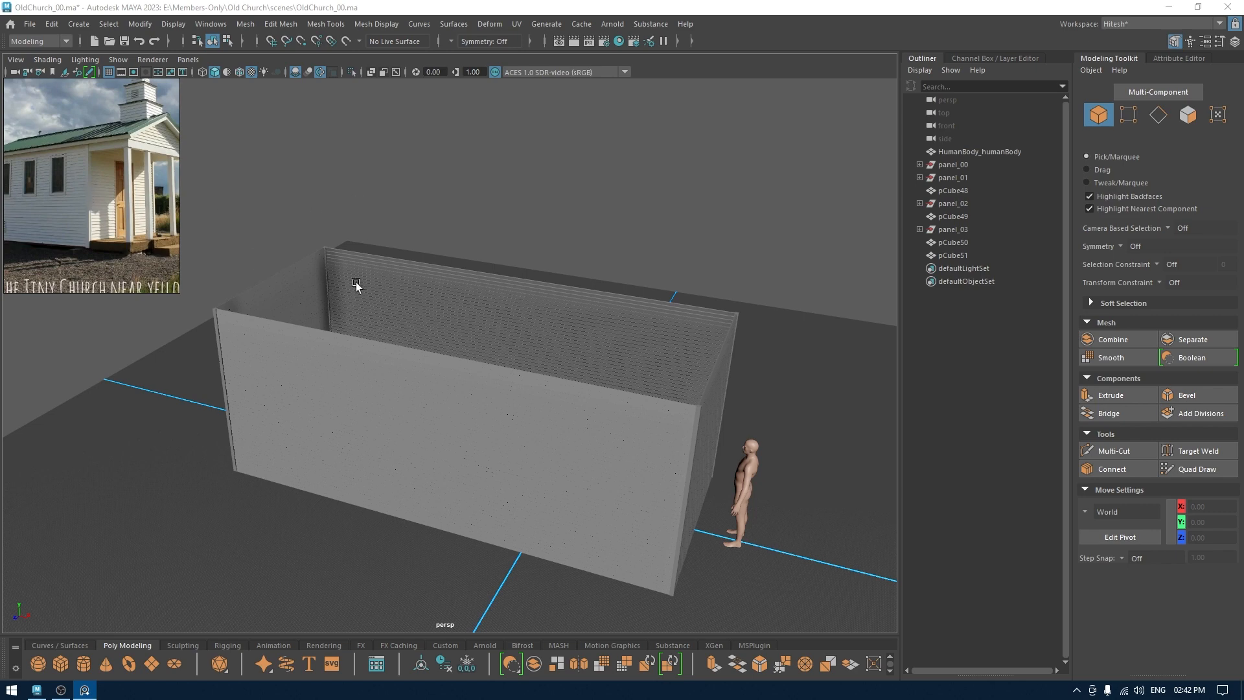
left_click_drag(588, 307, 419, 228, "alt")
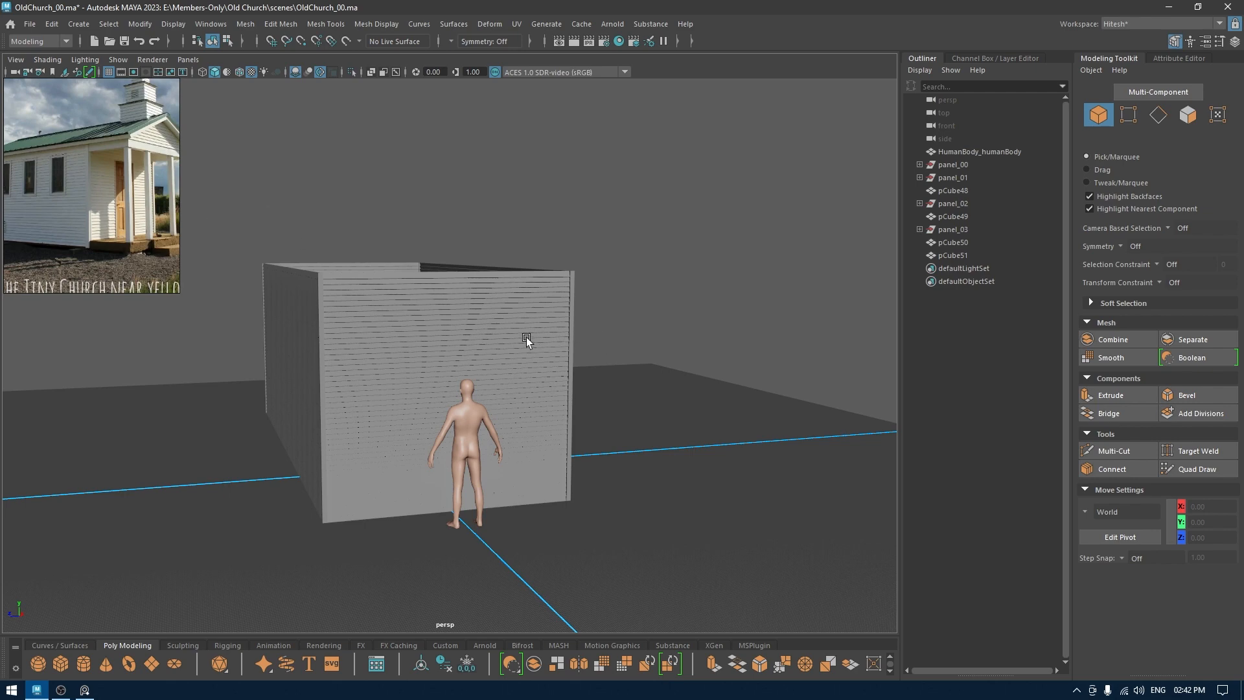
left_click_drag(405, 293, 421, 293, "alt")
right_click_drag(421, 293, 441, 413, "alt")
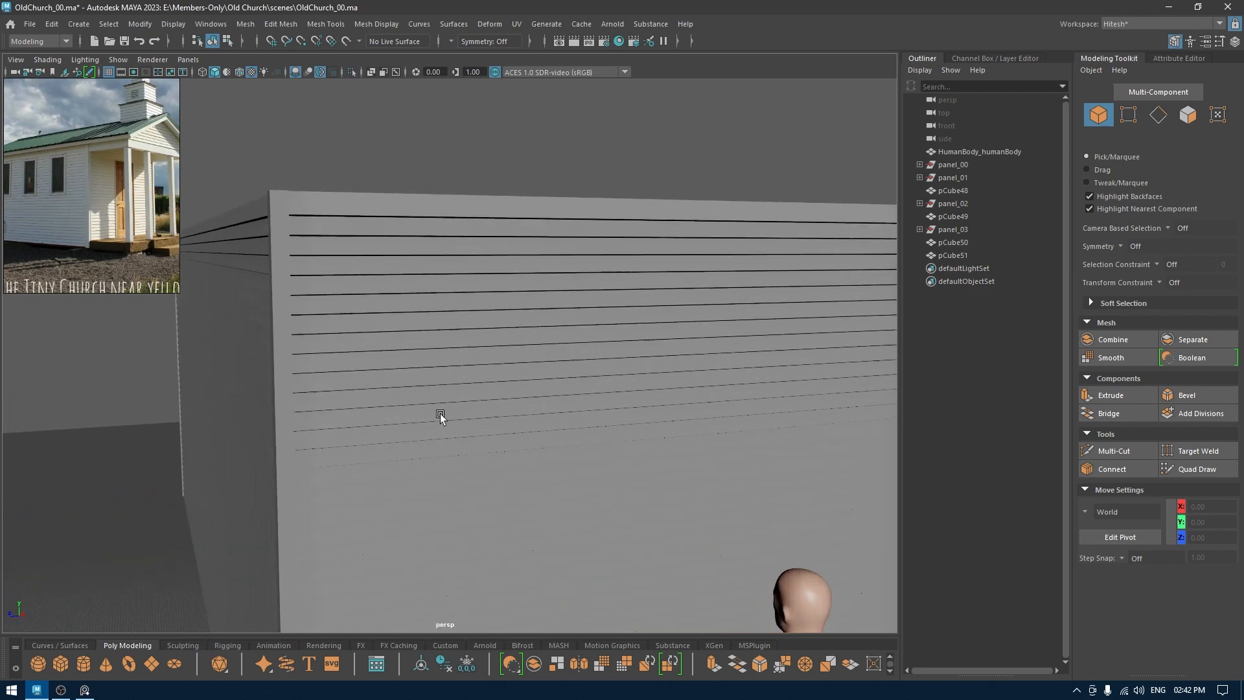
left_click_drag(391, 336, 399, 341, "alt")
right_click_drag(399, 342, 397, 355, "alt")
mouse_move(397, 355)
left_mouse_down("alt")
mouse_move(410, 359)
mouse_move(399, 343)
left_mouse_up("alt")
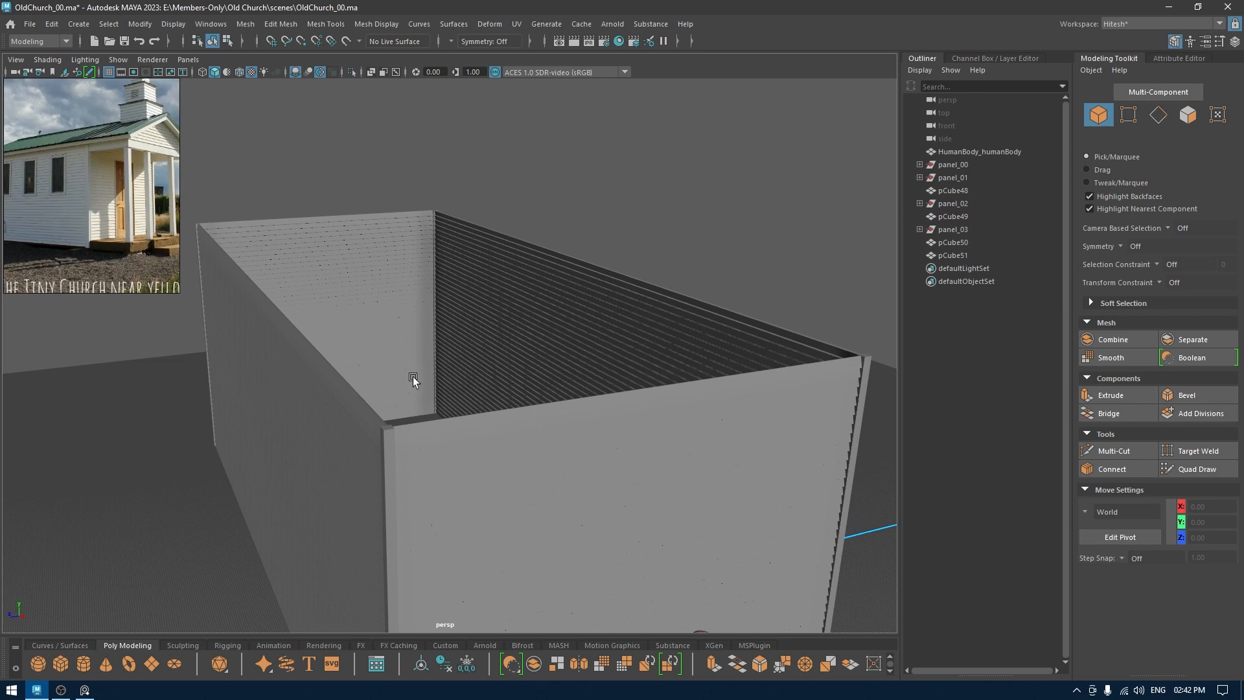
left_click_drag(416, 383, 528, 451, "alt")
right_click_drag(528, 451, 523, 404, "alt")
right_click_drag(584, 467, 561, 408, "alt")
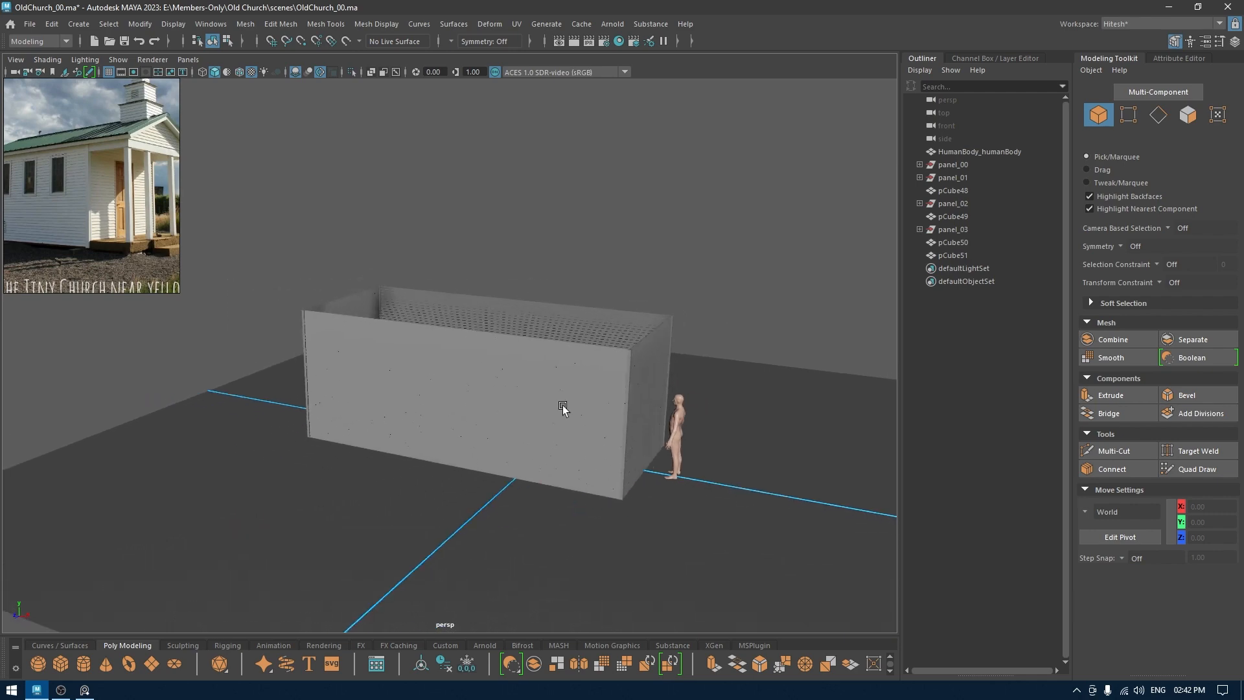
Step: Create a polygon cube and raise it along Y to about 317.38, just above the tops of the walls
left_click_drag(561, 408, 570, 422, "alt")
right_click(734, 305, "shift")
left_click(738, 338)
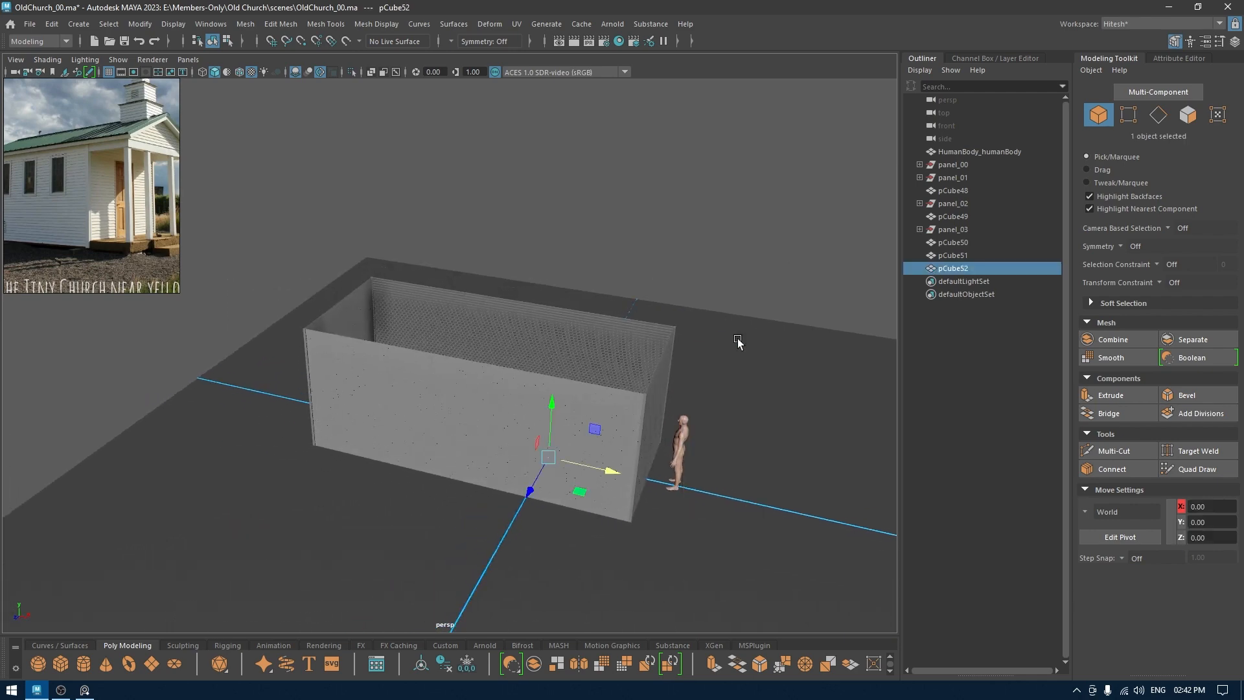
left_click_drag(537, 401, 543, 303)
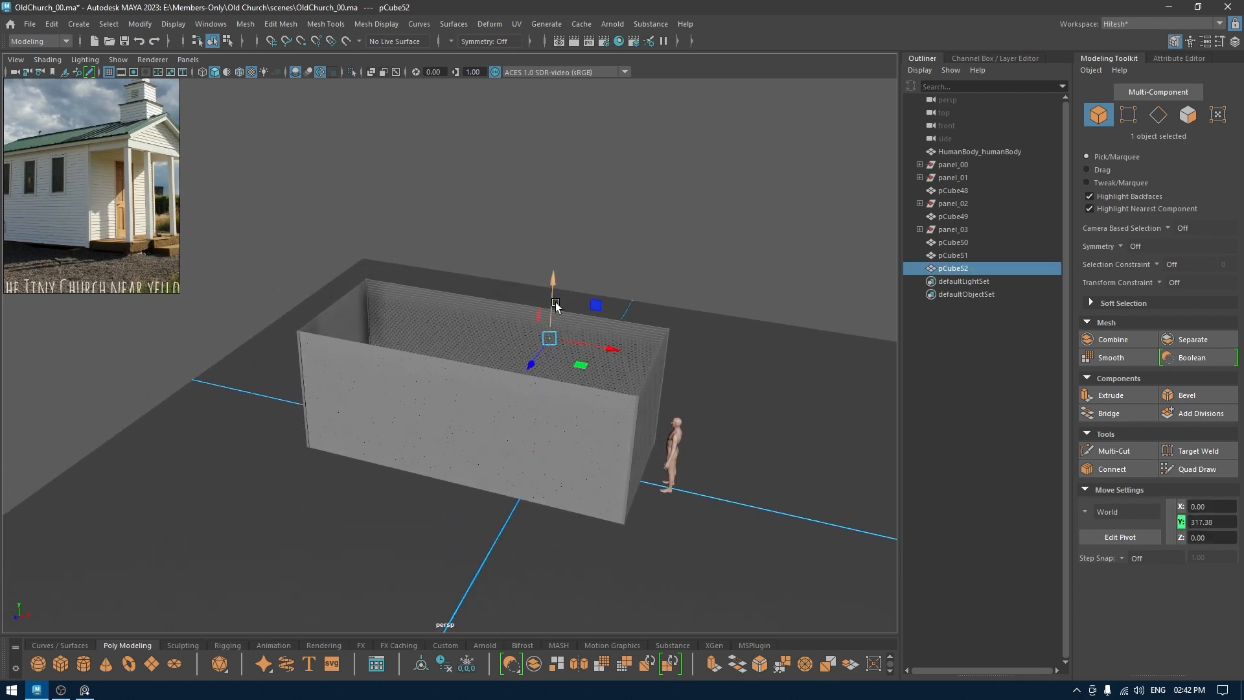
Step: Set the new cube's width to 150, height to 3 and depth to 150 to form a flat slab
key("t")
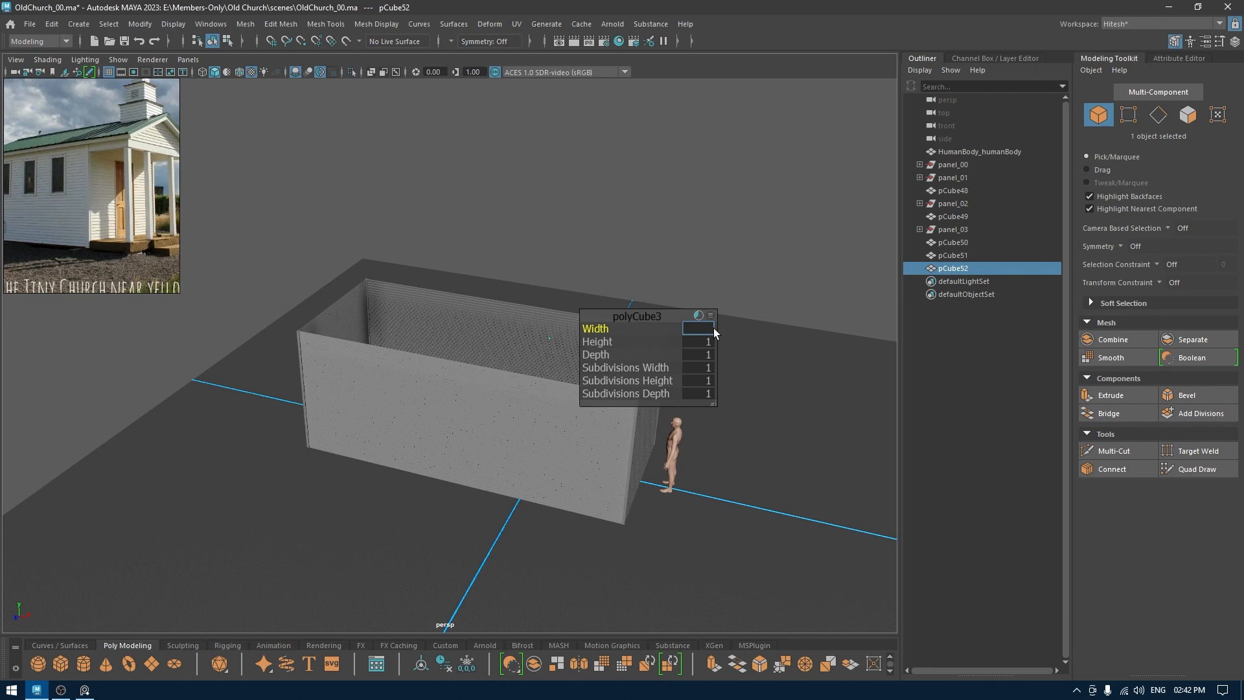
type("85")
key("Tab")
type("3")
key("Tab")
type("15")
key("Return")
type("50")
key("Return")
left_click(689, 330)
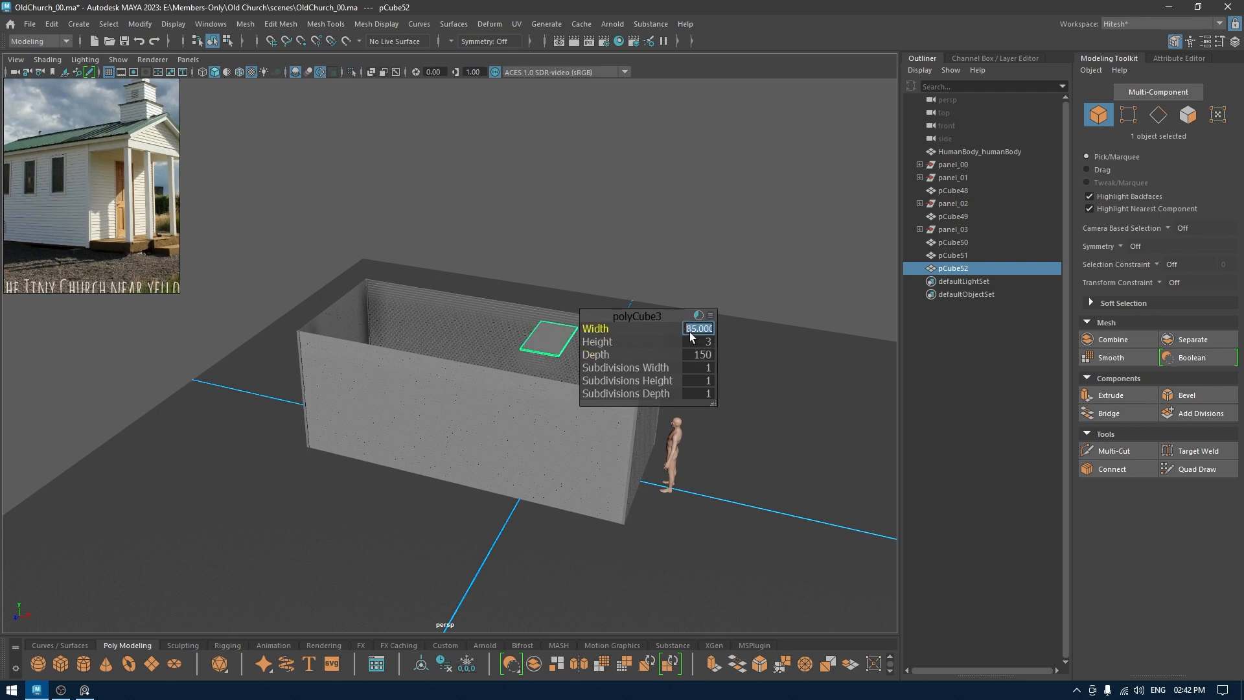
type("150")
key("Return")
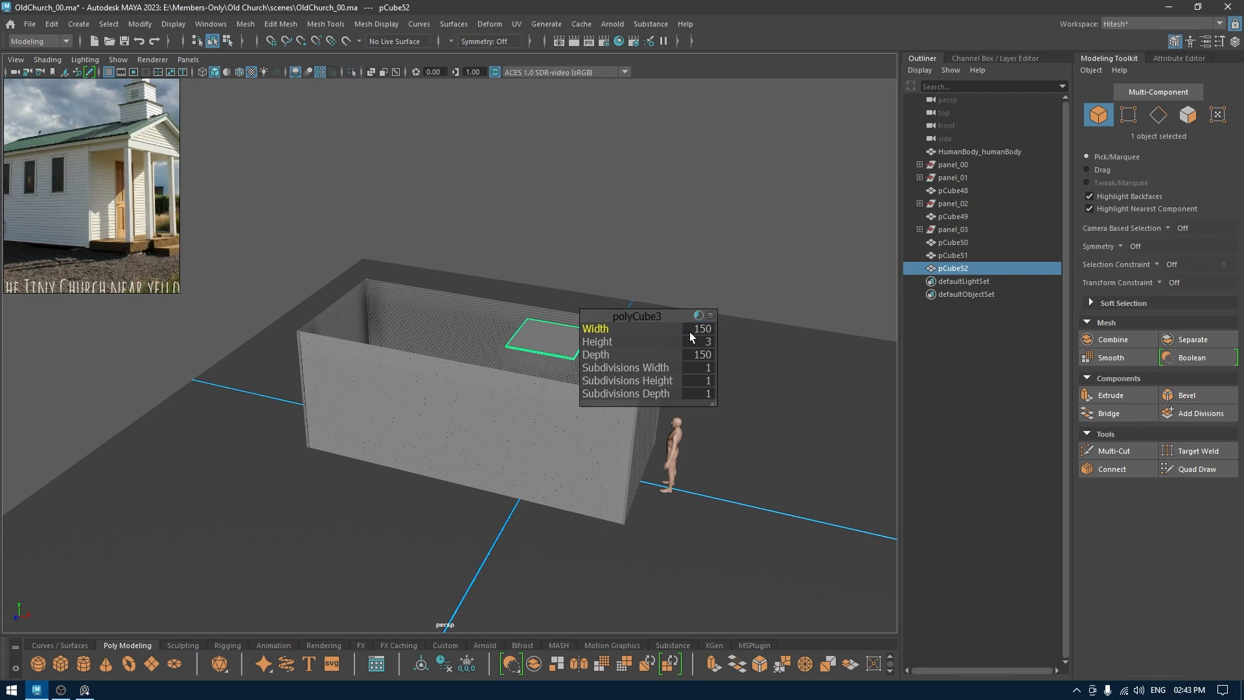
Step: Thicken the flat slab above the walls by setting its height to 8
key("w")
scroll(616, 289, "up", 5)
scroll(683, 450, "down", 5)
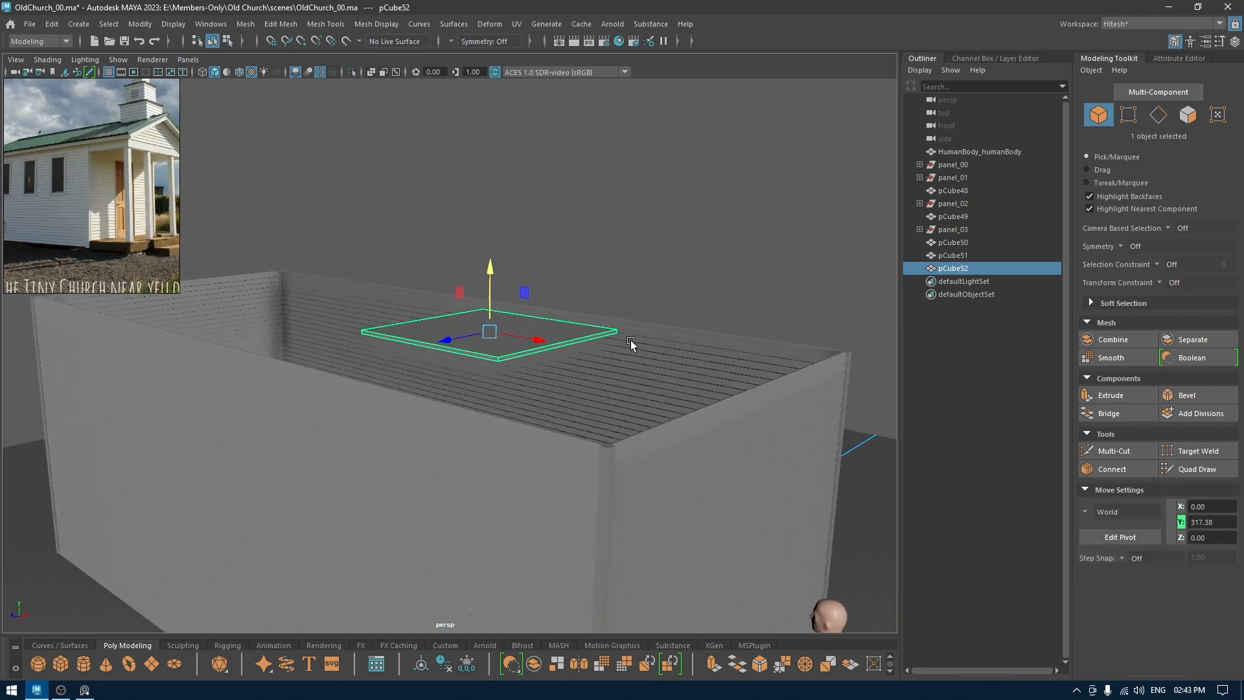
key("t")
left_click(706, 341)
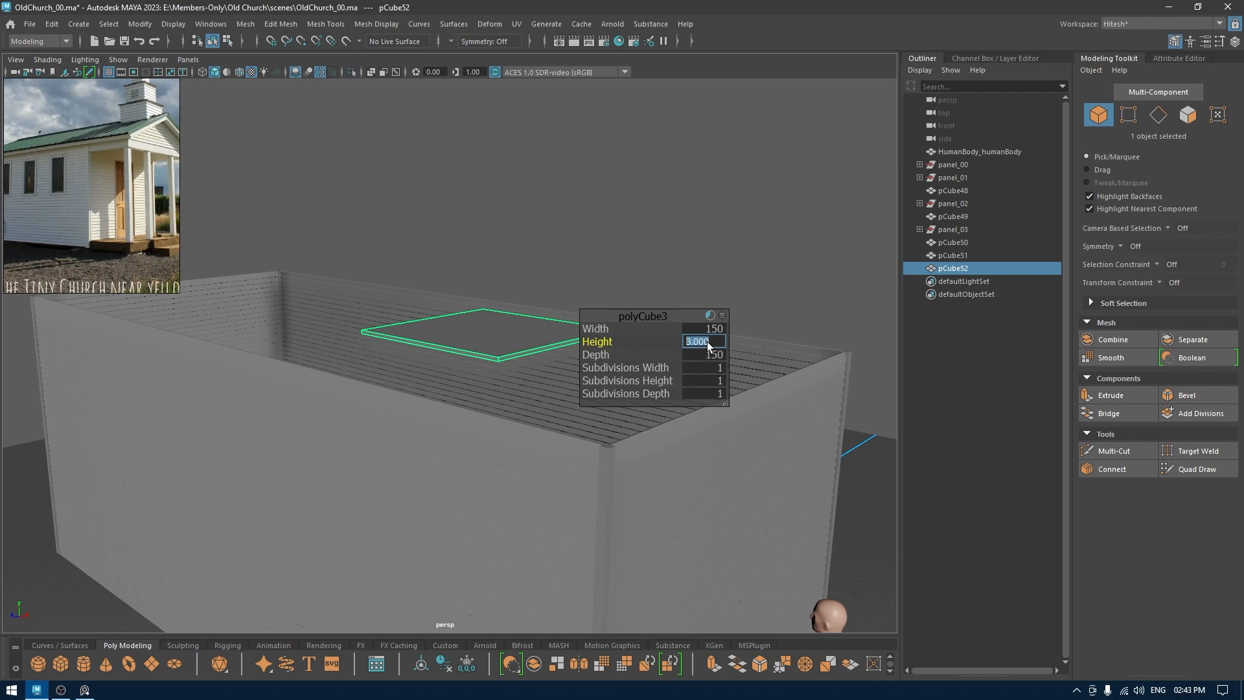
type("8")
key("Return")
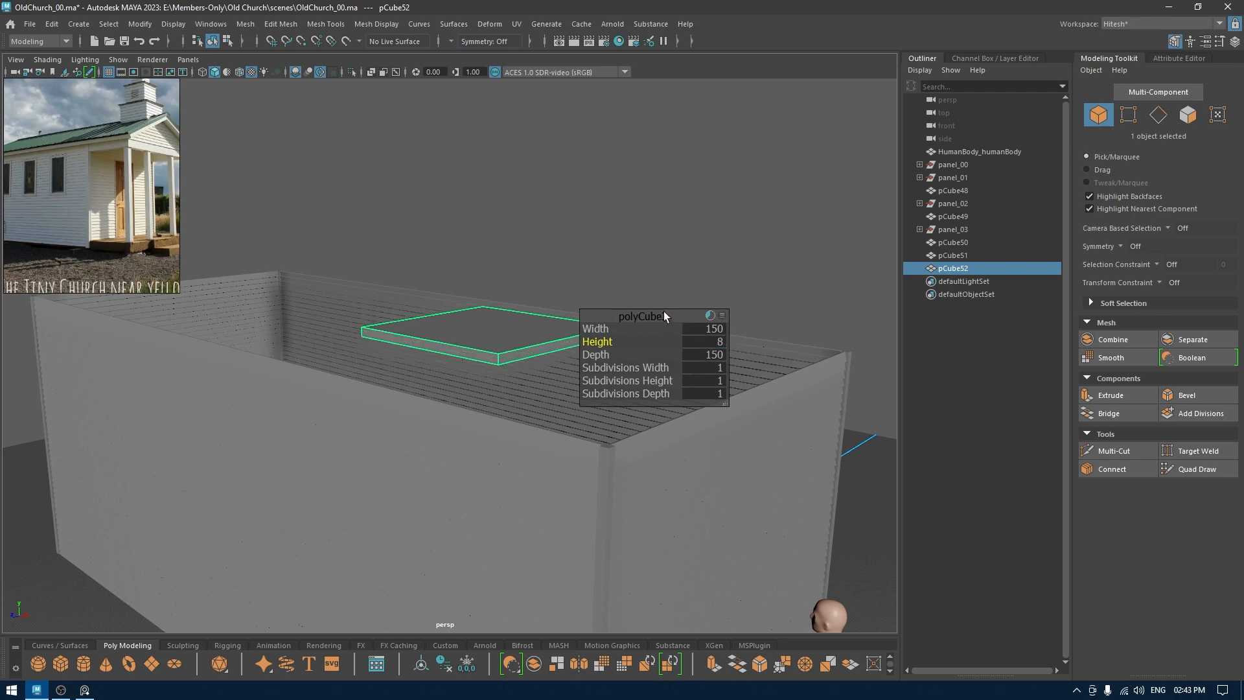
key("q")
scroll(589, 367, "up", 5)
key("super")
key("super")
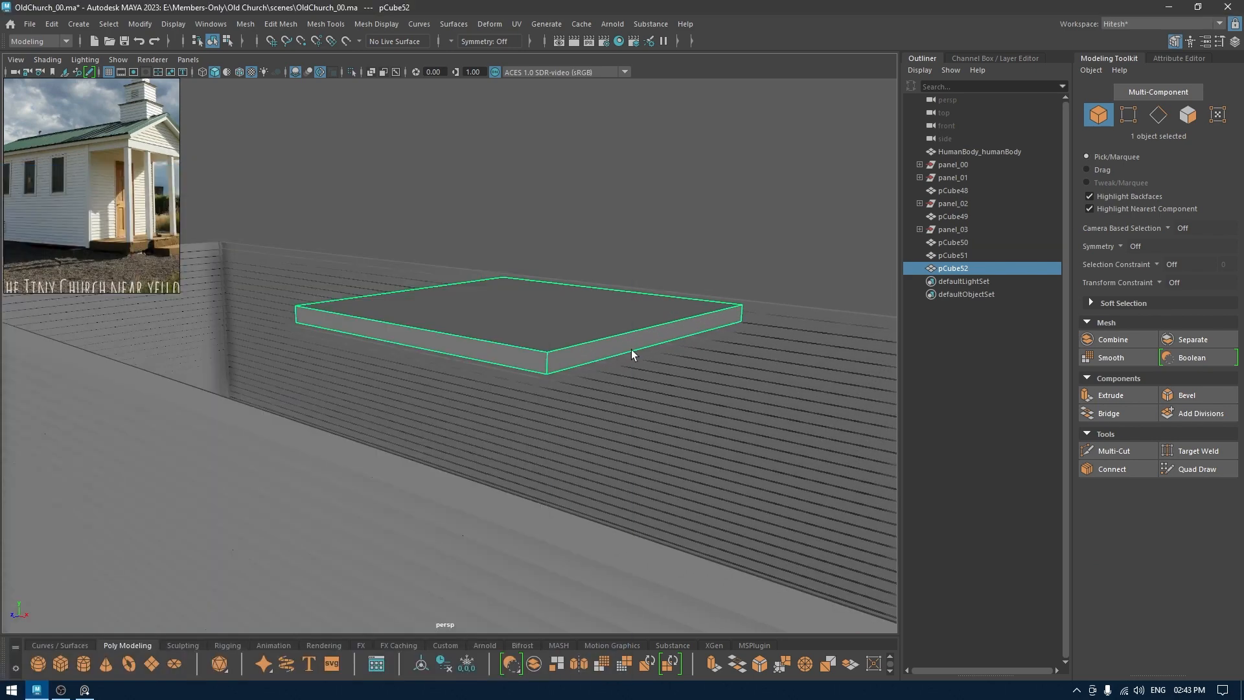
left_click(631, 359)
left_click(620, 341)
scroll(615, 324, "down", 5)
Step: Switch to the top view and turn on wireframe over shaded display so the walls stand out around the slab
key("space")
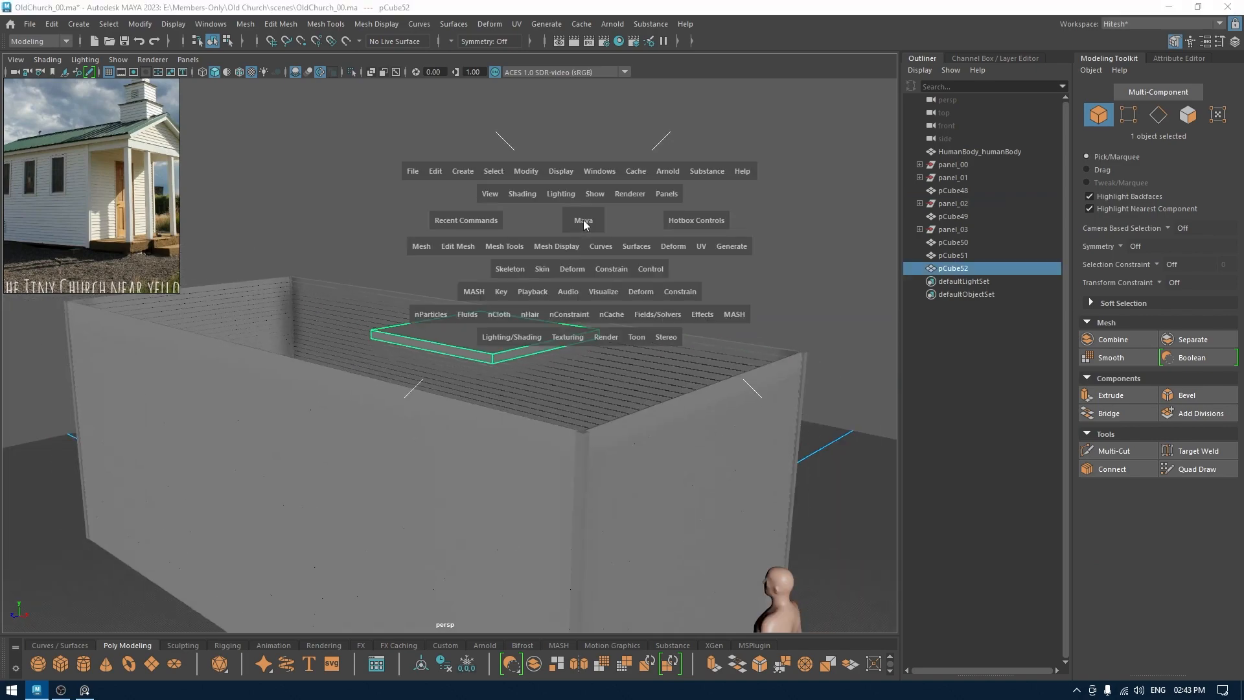
left_click_drag(583, 223, 539, 230)
scroll(531, 233, "down", 2)
key("f")
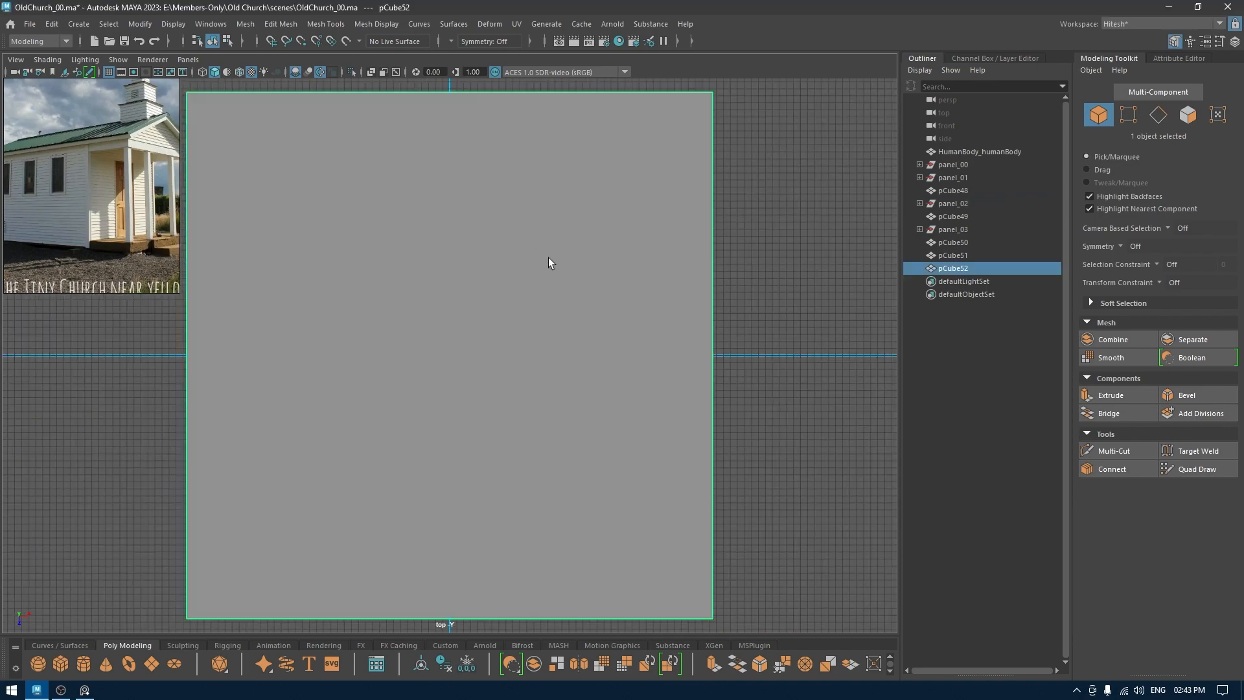
scroll(548, 262, "down", 5)
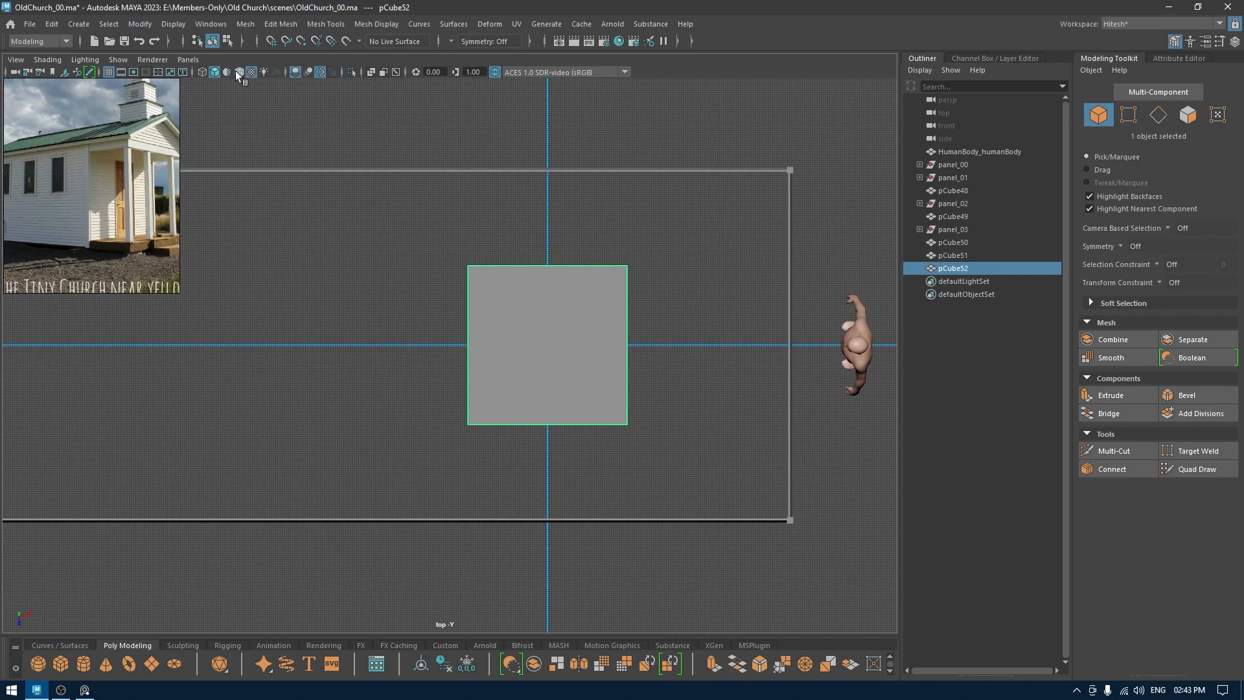
left_click(237, 72)
Step: Select the slab's four front-end vertices and pull them along X well beyond the front wall and human figure, forming a porch overhang
middle_click_drag(476, 228, 603, 236, "alt")
scroll(609, 153, "down", 1)
middle_click_drag(732, 276, 650, 231, "alt")
right_click_drag(726, 243, 665, 234)
left_click_drag(635, 224, 717, 399)
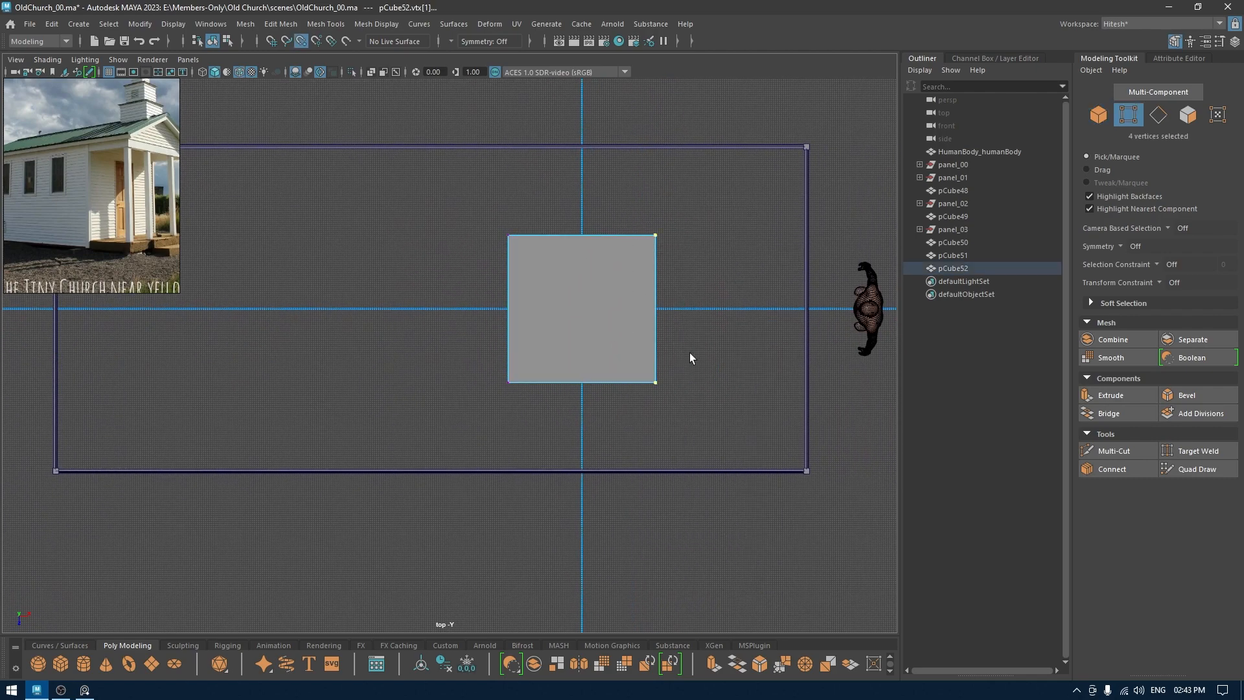
key("w")
left_click_drag(710, 310, 786, 309)
scroll(755, 353, "down", 1)
middle_click_drag(752, 336, 537, 334, "alt")
left_click_drag(675, 312, 780, 314)
scroll(583, 291, "down", 2)
Step: Select the slab's four rear-end vertices and snap them along X to about -538.21, at the far corner posts
middle_click_drag(574, 289, 839, 276, "alt")
left_click_drag(662, 369, 575, 231)
middle_click_drag(639, 292, 658, 294, "alt")
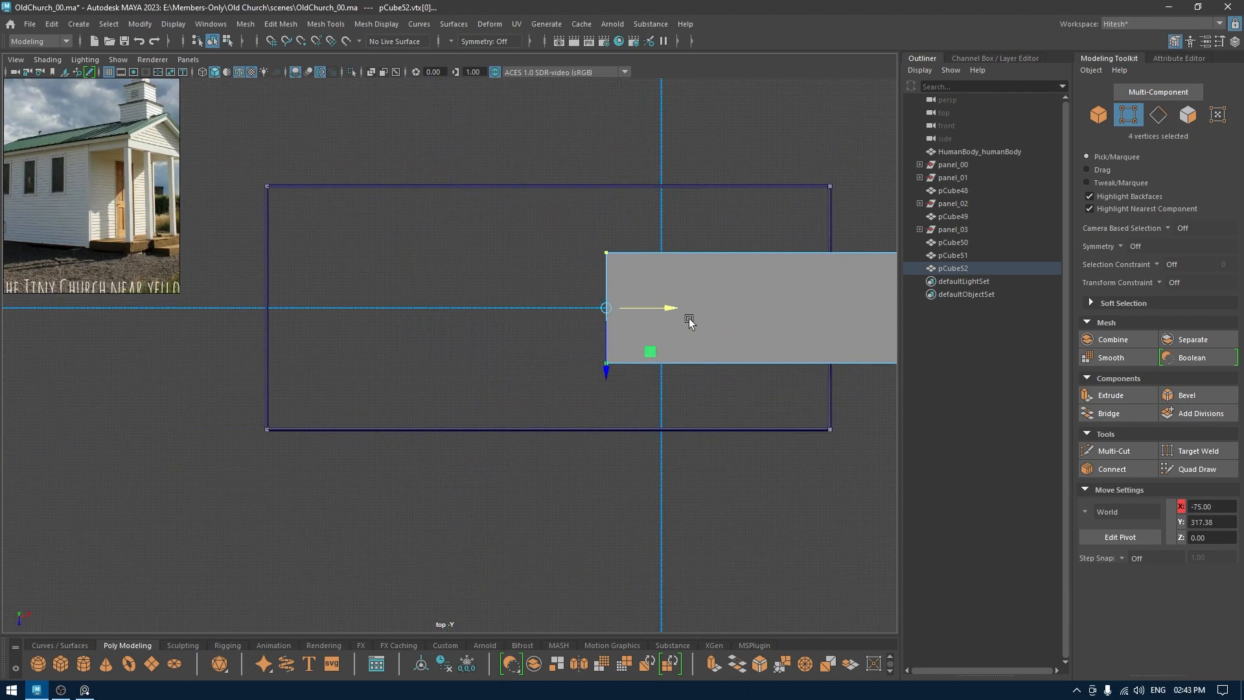
key("v")
left_click_drag(666, 307, 272, 289)
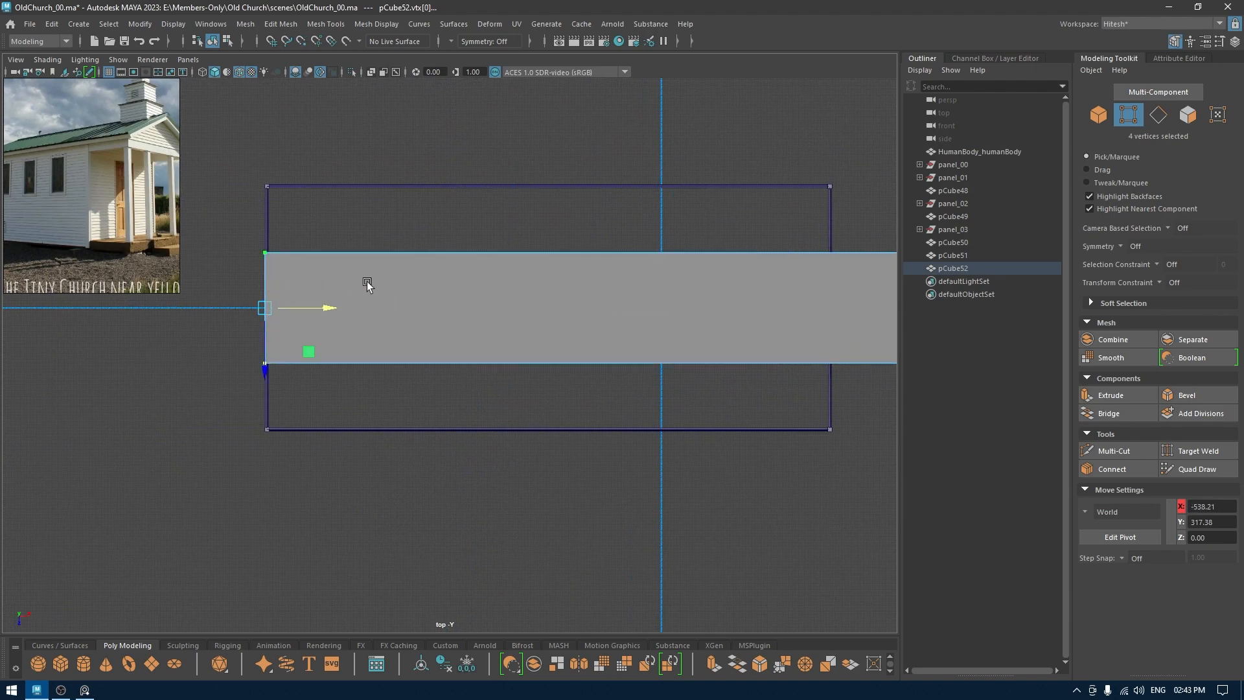
scroll(668, 366, "down", 1)
Step: Widen the slab by moving both long sides' vertices along Z to the outer edges of the side walls, one side to about -167.92
left_click_drag(887, 339, 203, 417)
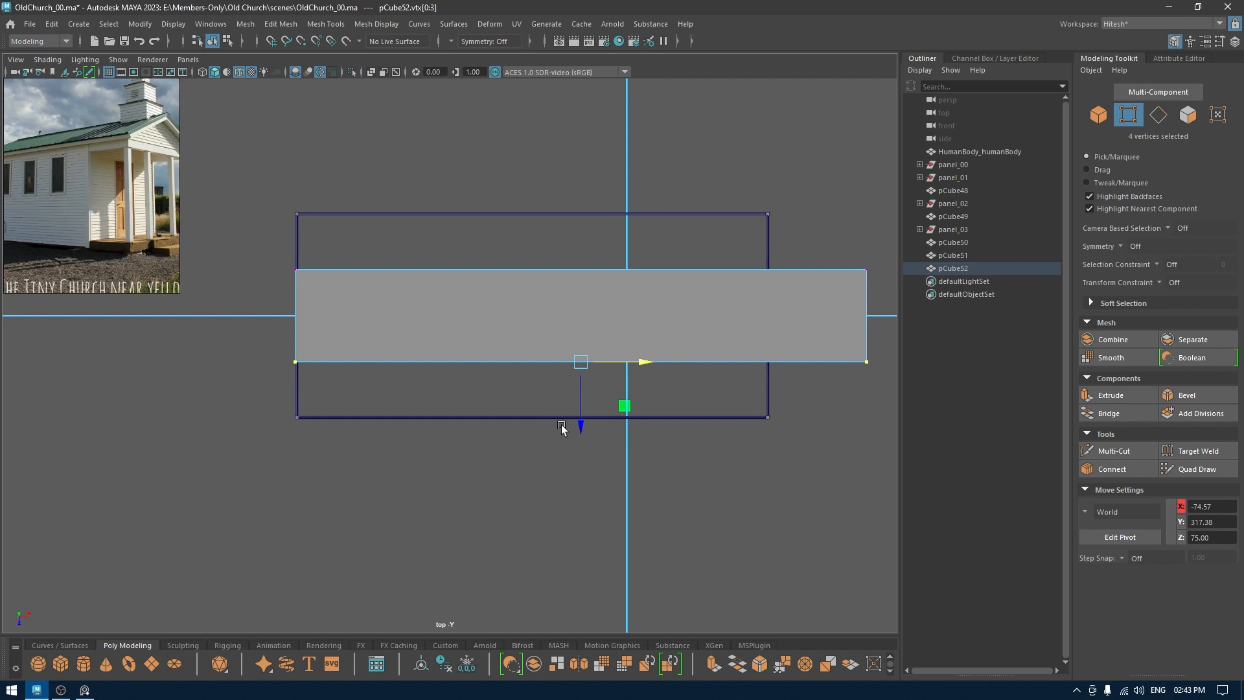
left_click_drag(582, 429, 583, 486)
left_click_drag(876, 335, 103, 109)
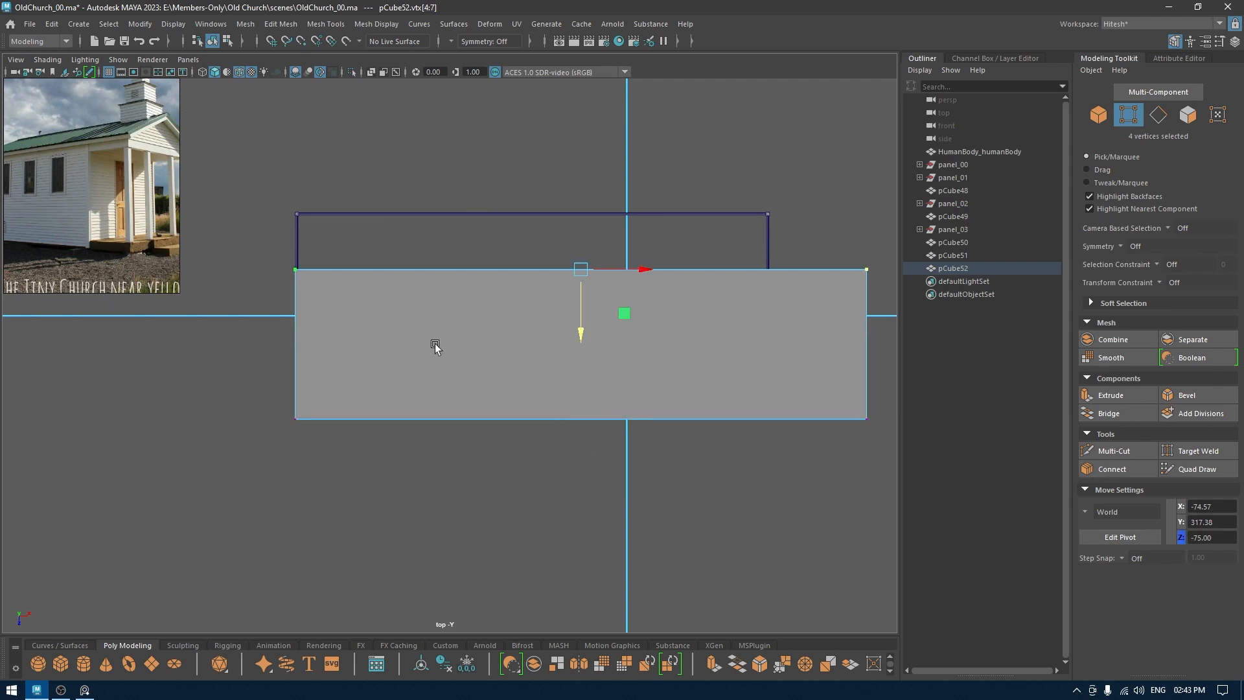
left_click_drag(584, 334, 569, 222)
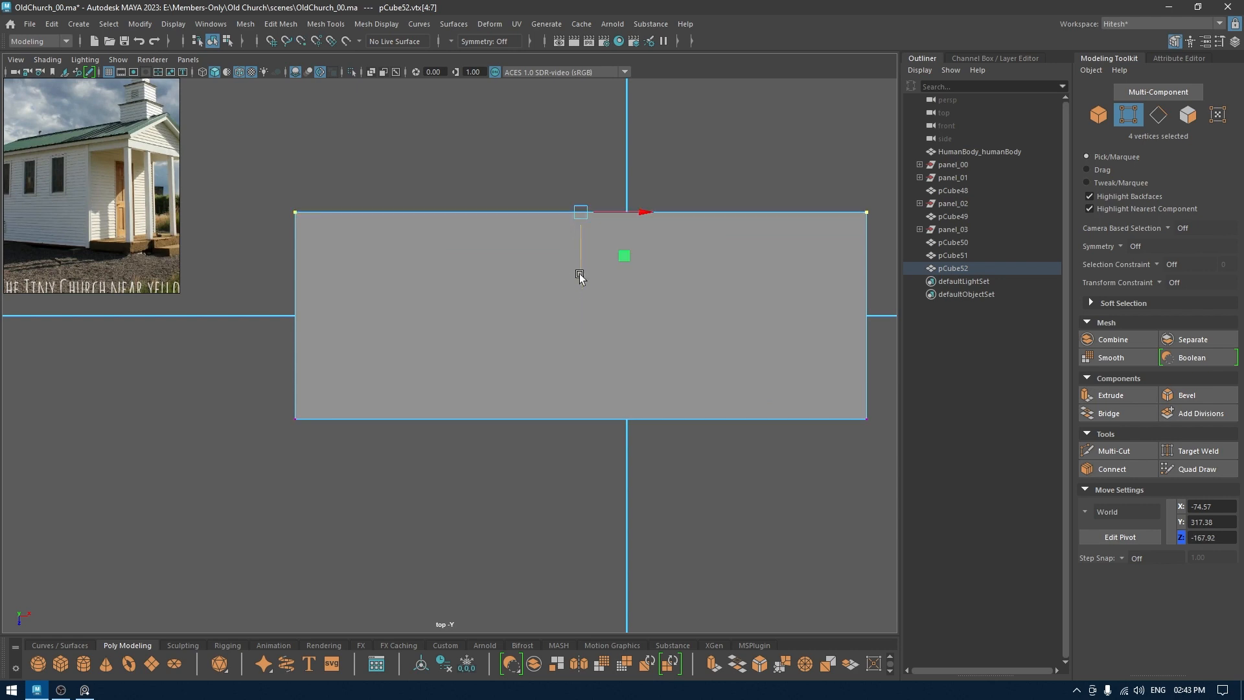
right_click_drag(580, 272, 645, 254)
Step: Center the slab's pivot and return to the perspective view to check its edge against the corner posts
key("space")
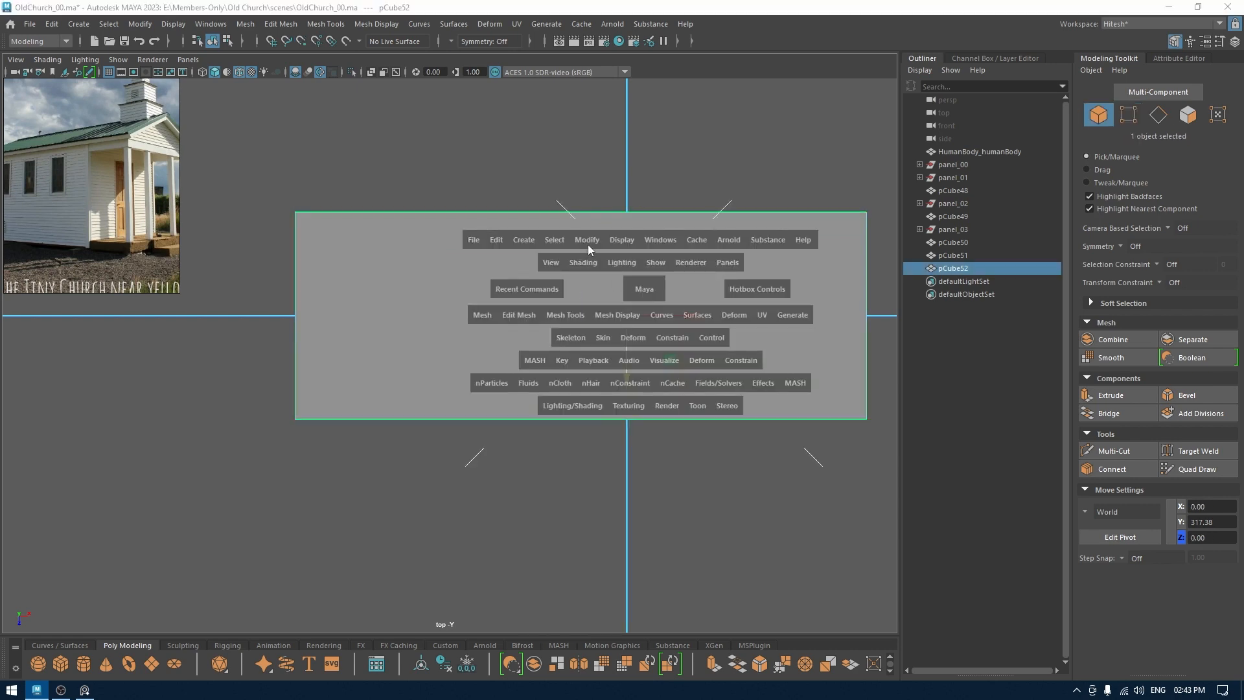
left_click_drag(588, 248, 570, 309)
key("space")
scroll(570, 309, "up", 10)
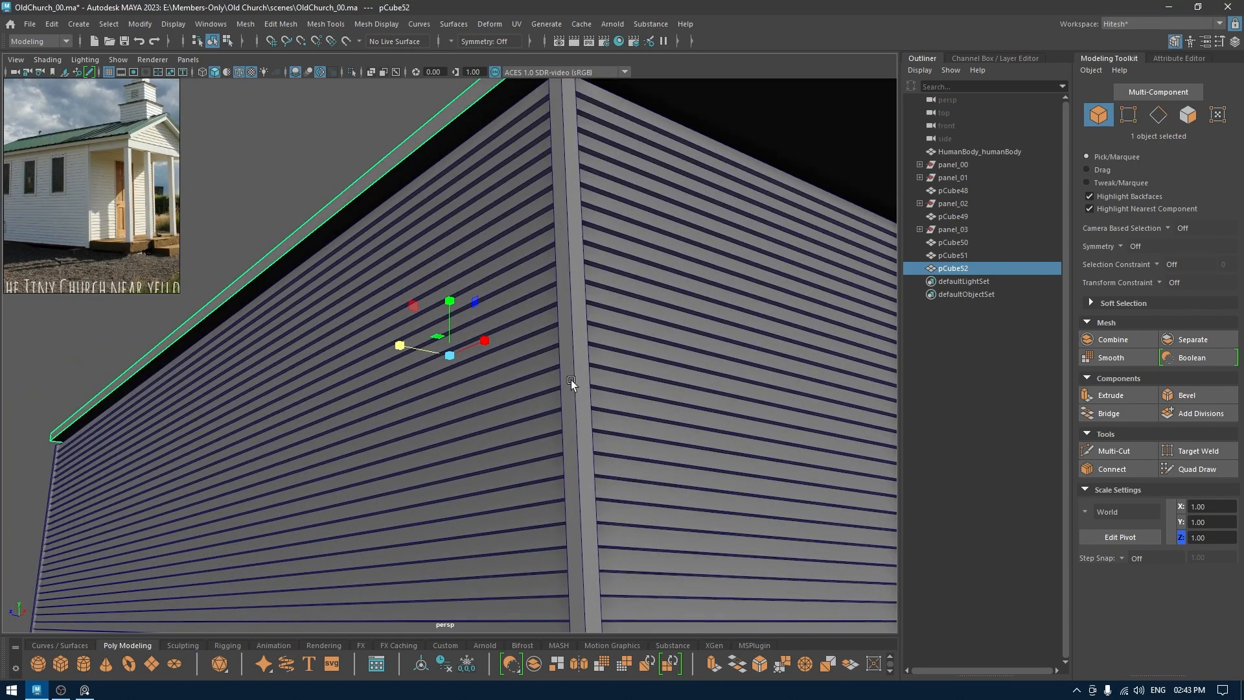
scroll(570, 379, "down", 6)
Step: Shift the whole slab along X to about -79.21 so it slightly overhangs the rear wall
left_click_drag(561, 381, 868, 434, "alt")
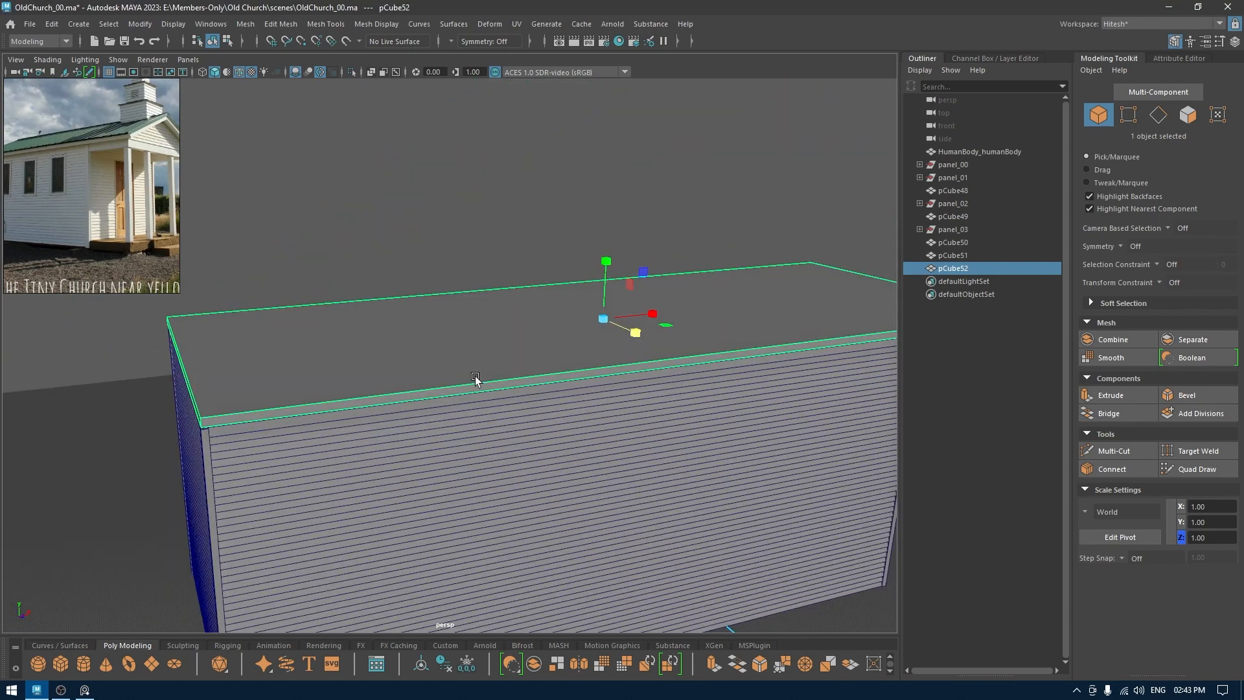
middle_click_drag(350, 367, 413, 346, "alt")
key("w")
left_click_drag(728, 291, 724, 292)
Step: Lower the slab along Y to about 313.43 in the front view so it rests on top of the siding walls
left_click_drag(303, 344, 336, 328, "alt")
scroll(484, 359, "up", 6)
middle_click_drag(336, 329, 468, 469, "alt")
left_click_drag(468, 468, 342, 406, "alt")
key("space")
key("f")
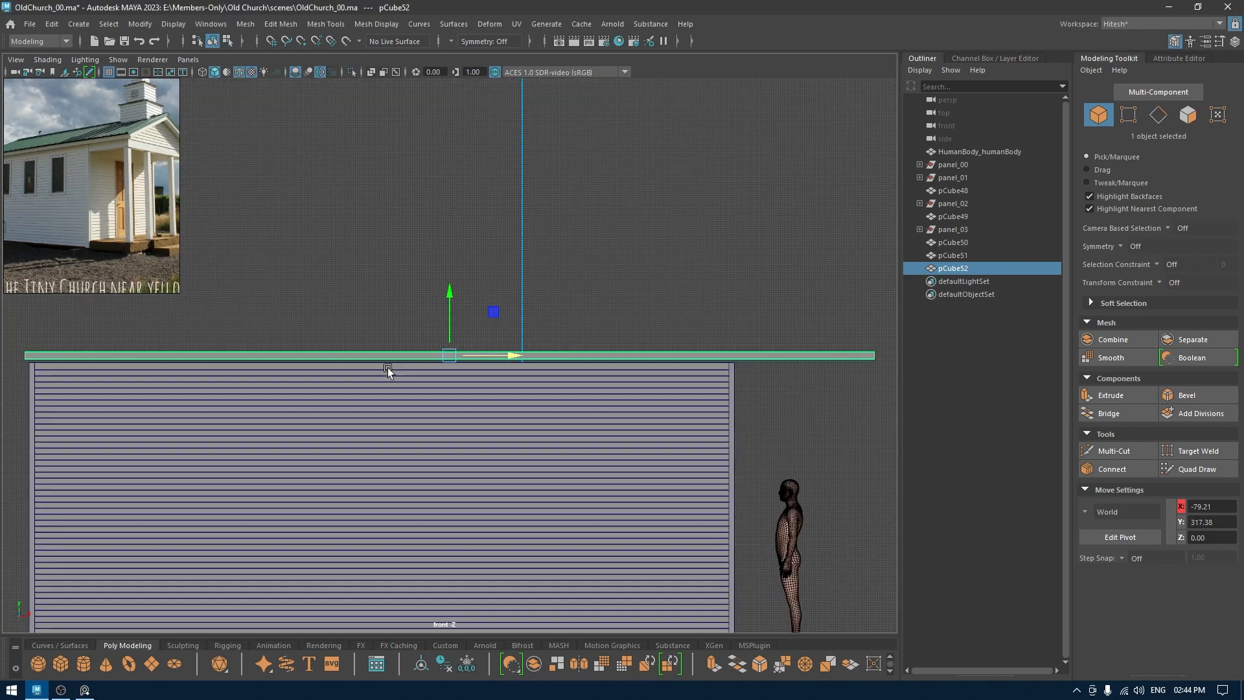
scroll(443, 411, "up", 5)
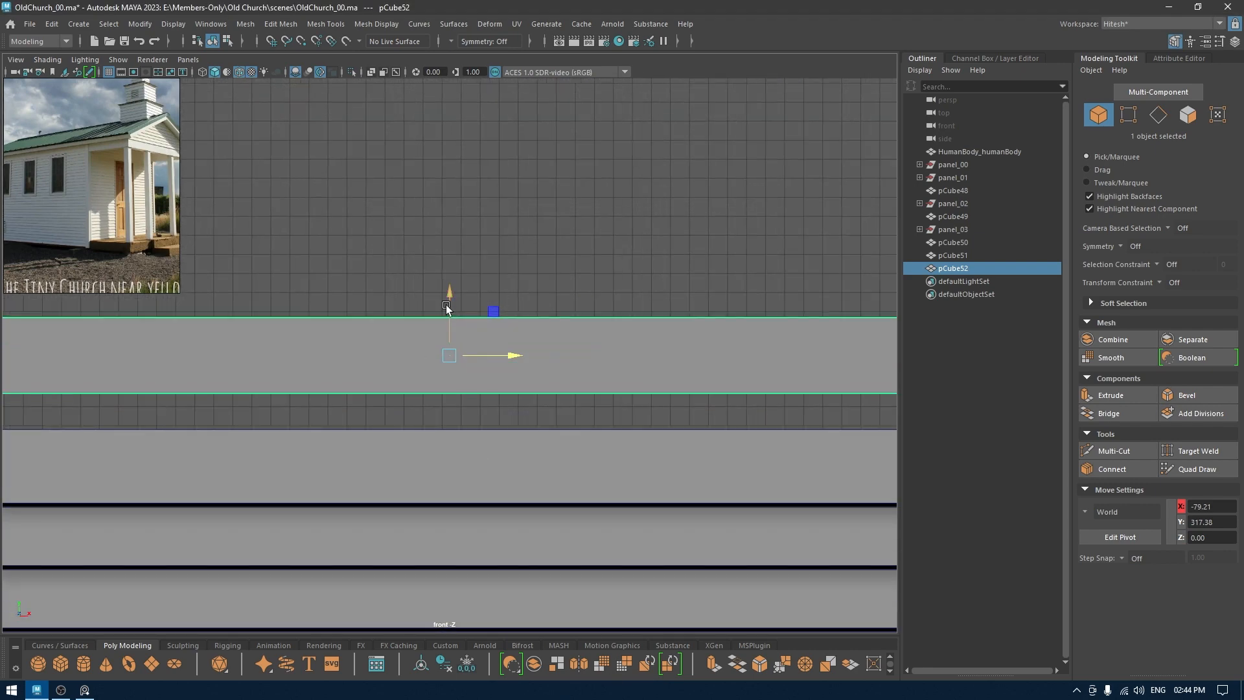
left_click_drag(452, 297, 458, 343)
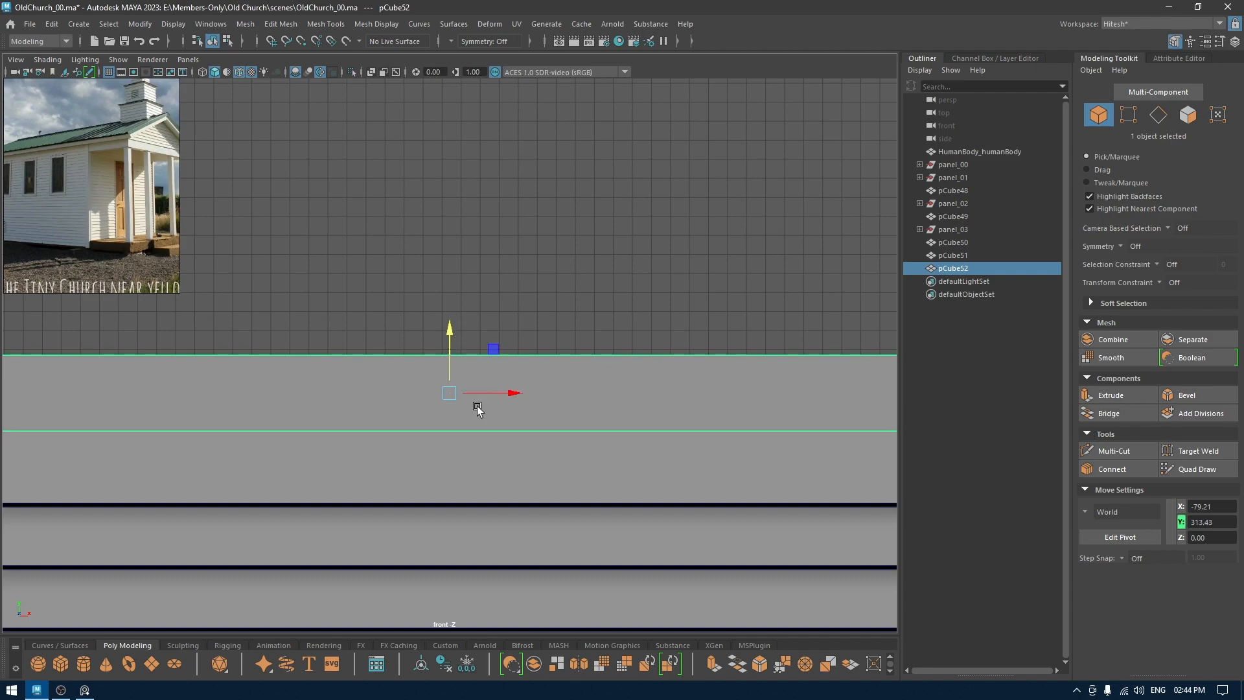
Step: Inspect the ceiling slab's rear overhang and porch extension in the front and perspective views
scroll(411, 119, "down", 6)
scroll(557, 394, "down", 5)
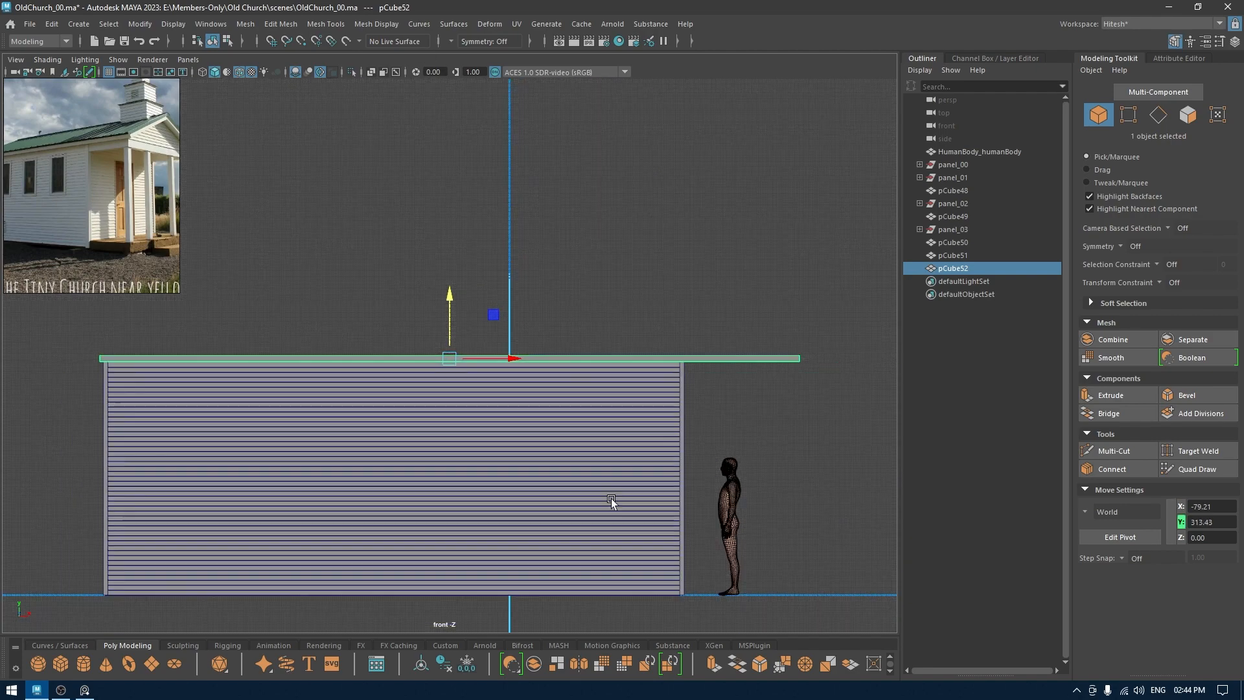
middle_click_drag(610, 503, 671, 246, "alt")
scroll(671, 360, "up", 2)
key("space")
left_click_drag(642, 380, 398, 458)
right_click_drag(398, 458, 344, 344, "alt")
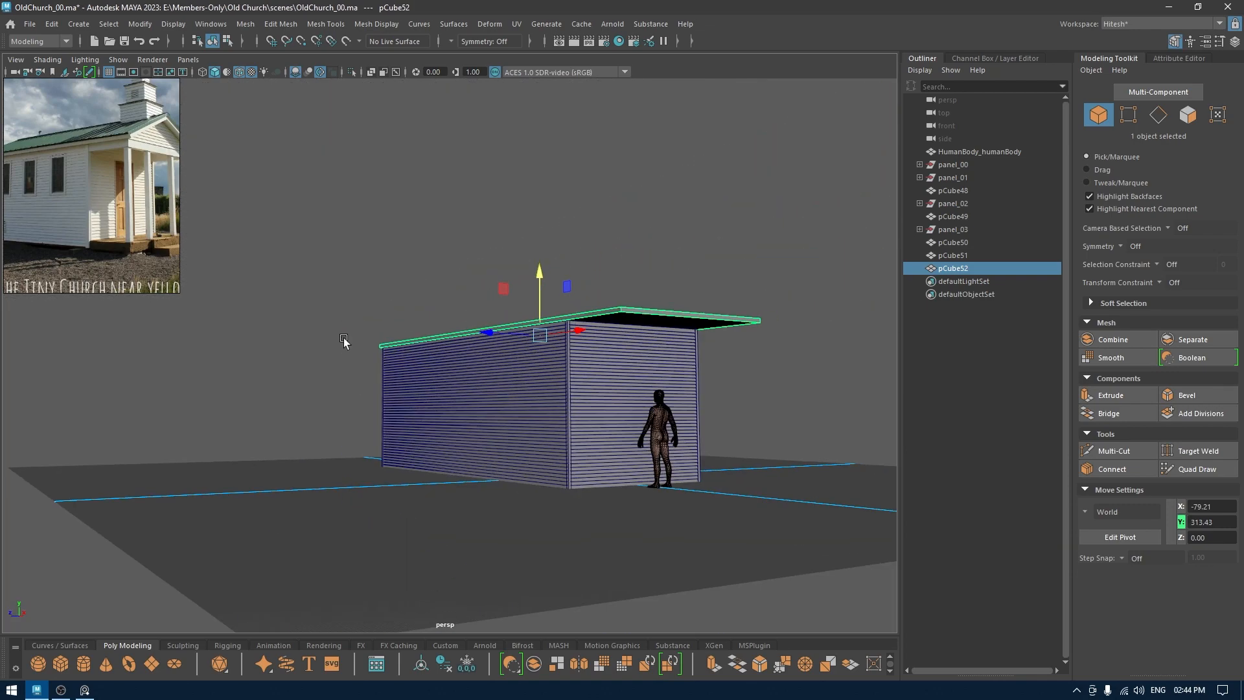
left_click_drag(344, 344, 344, 377, "alt")
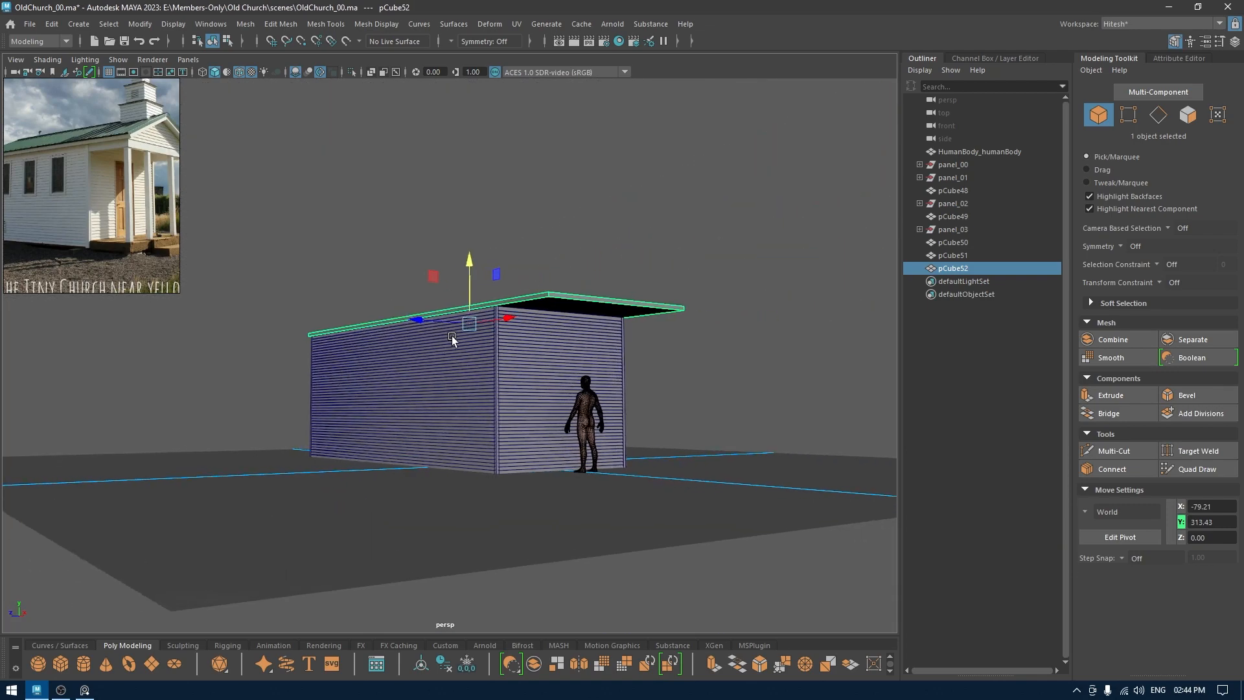
left_click_drag(576, 346, 505, 371, "alt")
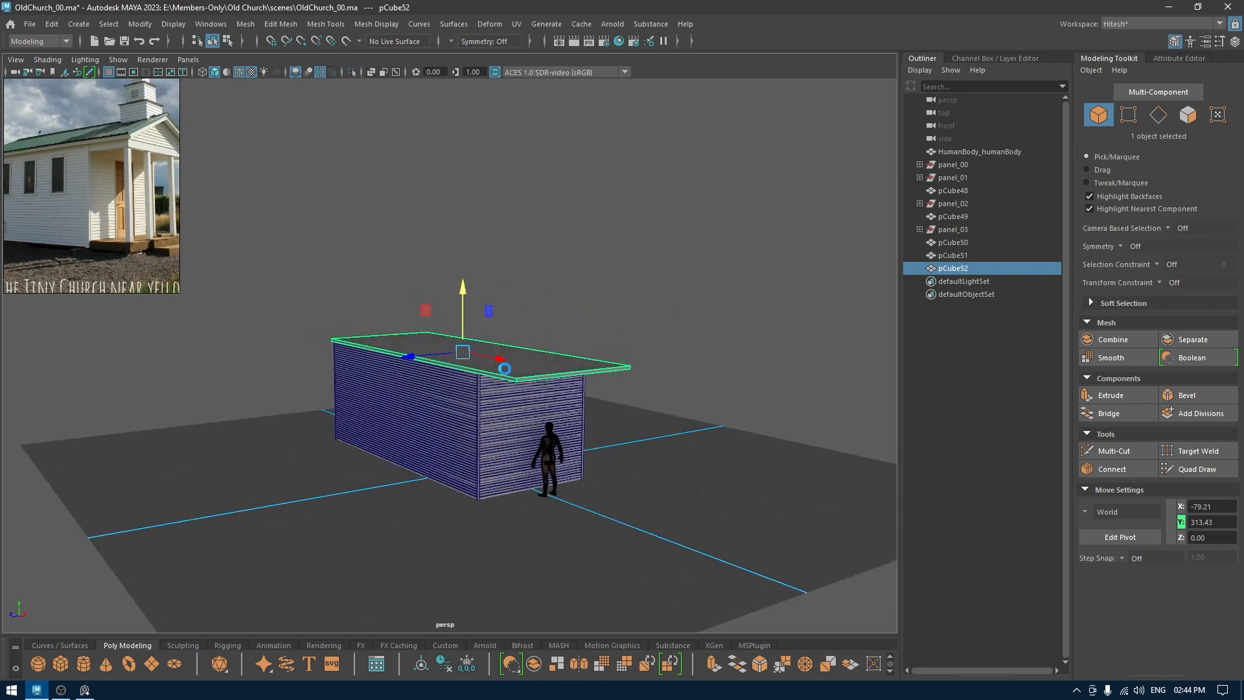
right_click_drag(525, 350, 565, 424, "alt")
left_click_drag(544, 395, 515, 396, "alt")
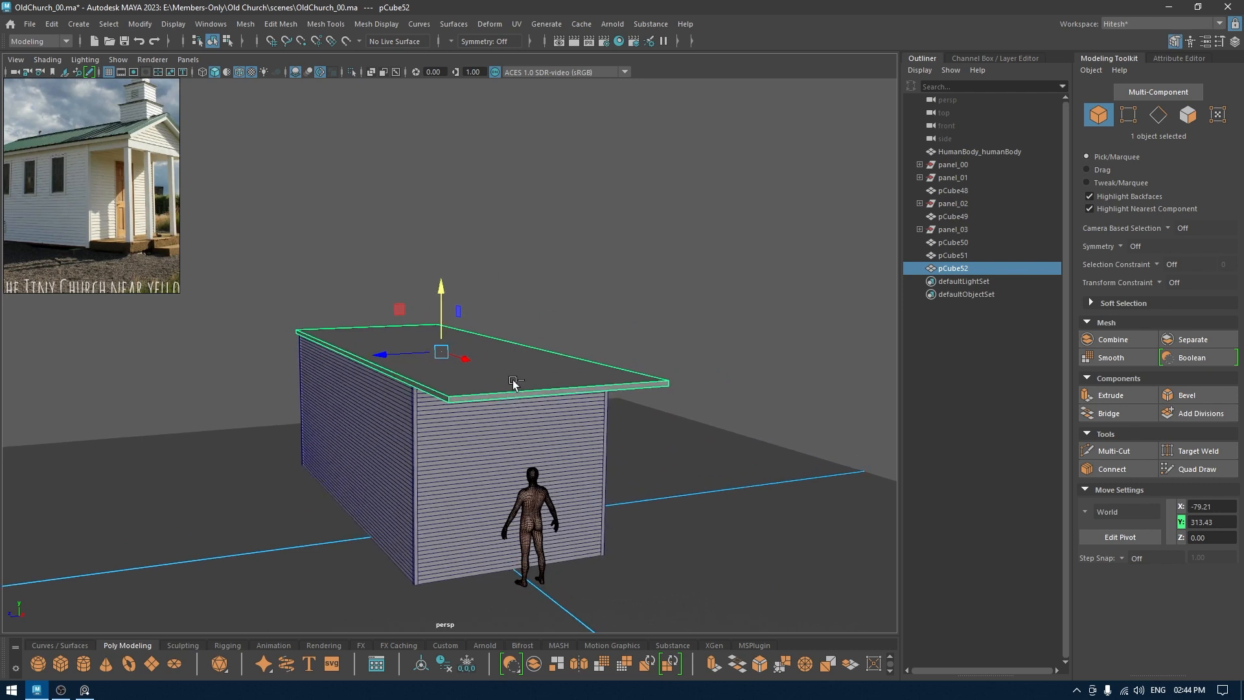
Step: Duplicate the ceiling slab as the base for the roof and leave the copy selected
key("ctrl+d")
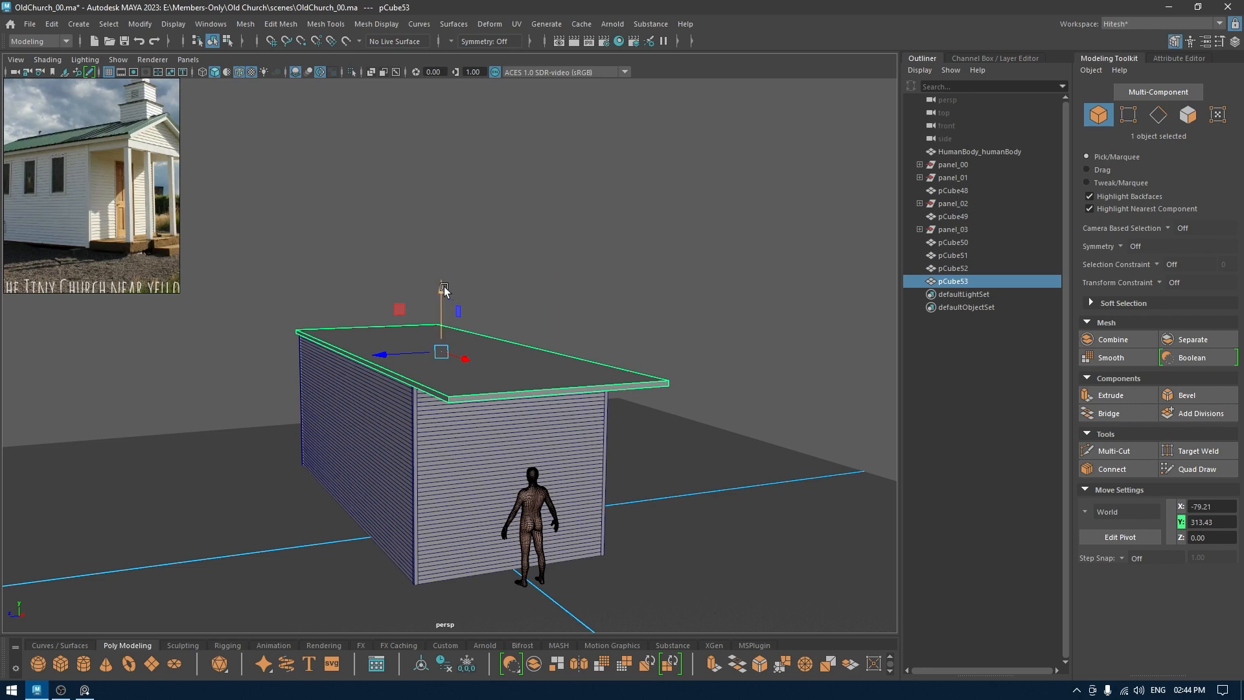
scroll(543, 404, "up", 3)
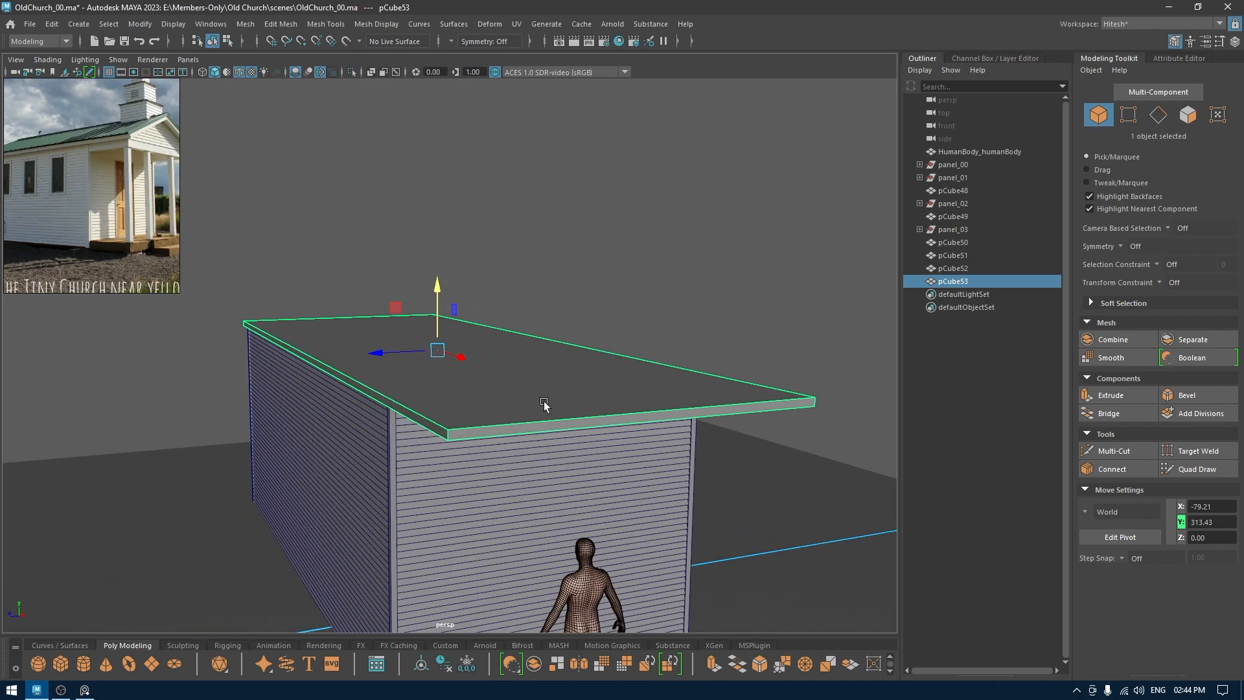
left_click(950, 268)
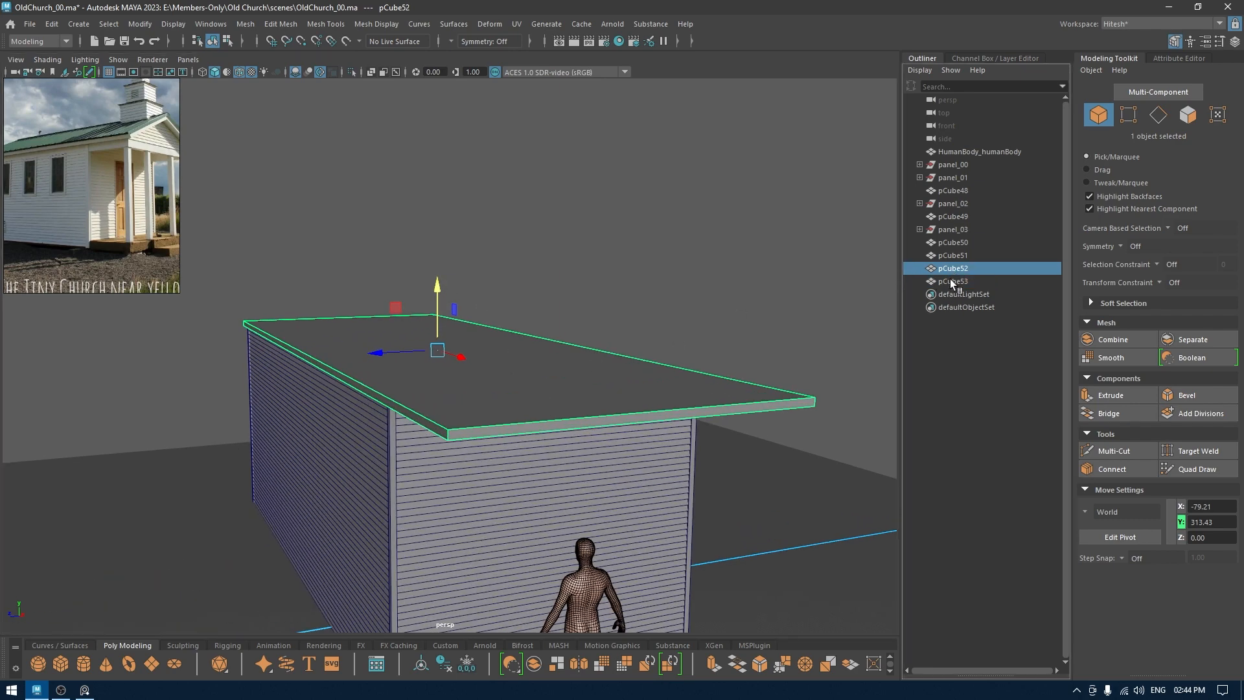
left_click(950, 280)
Step: Add a lengthwise edge loop down the middle of the copied slab and raise it along Y to about 401.24 as the ridge
middle_click_drag(700, 329, 666, 330, "alt")
key("q")
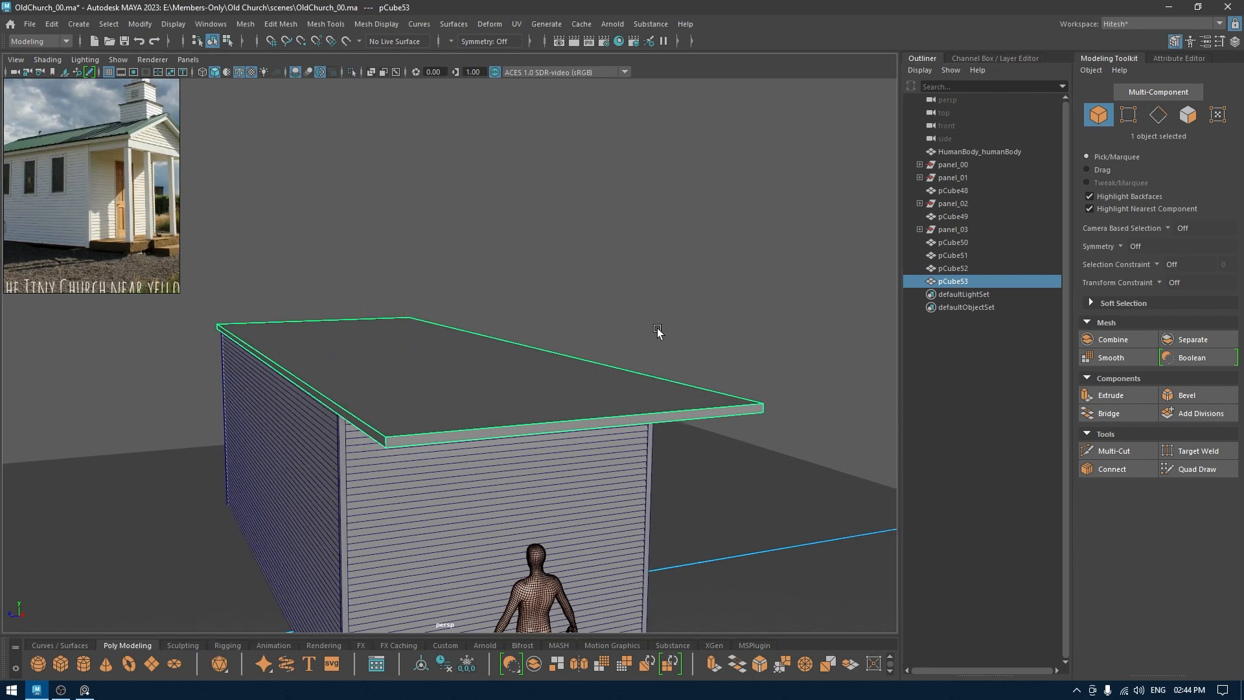
key("w")
right_click_drag(715, 293, 710, 183)
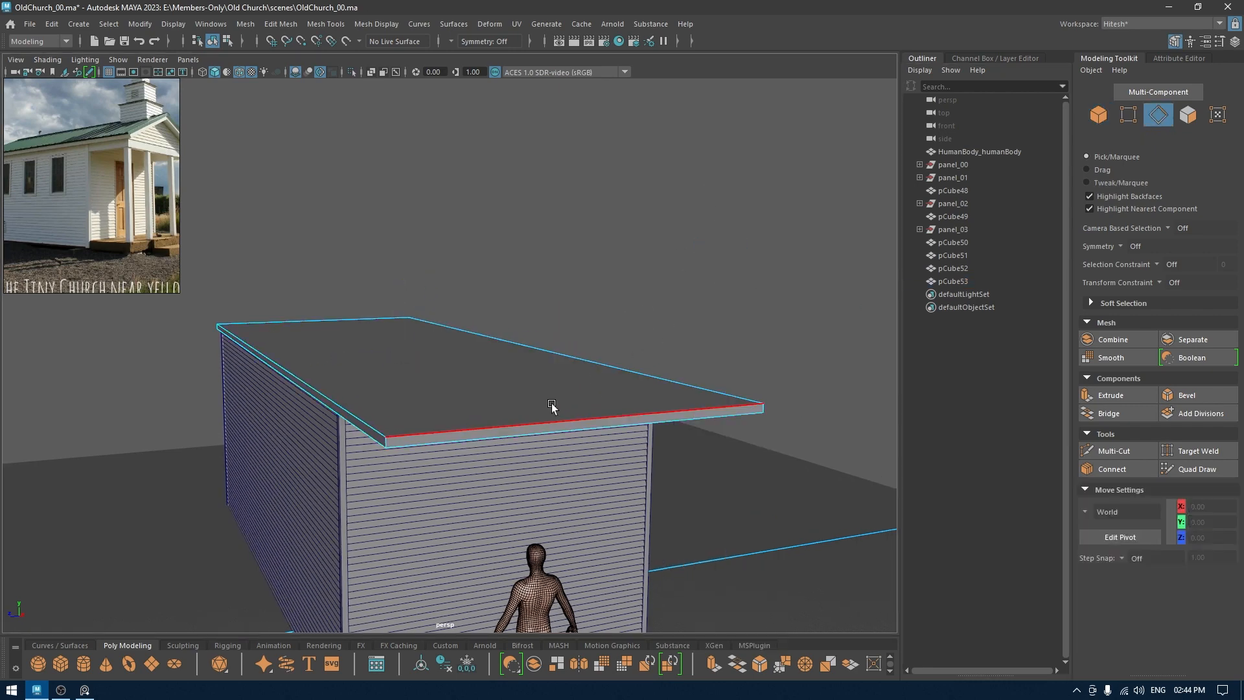
left_click(558, 404)
right_click_drag(561, 405, 526, 462, "ctrl")
left_click_drag(526, 462, 480, 417, "alt")
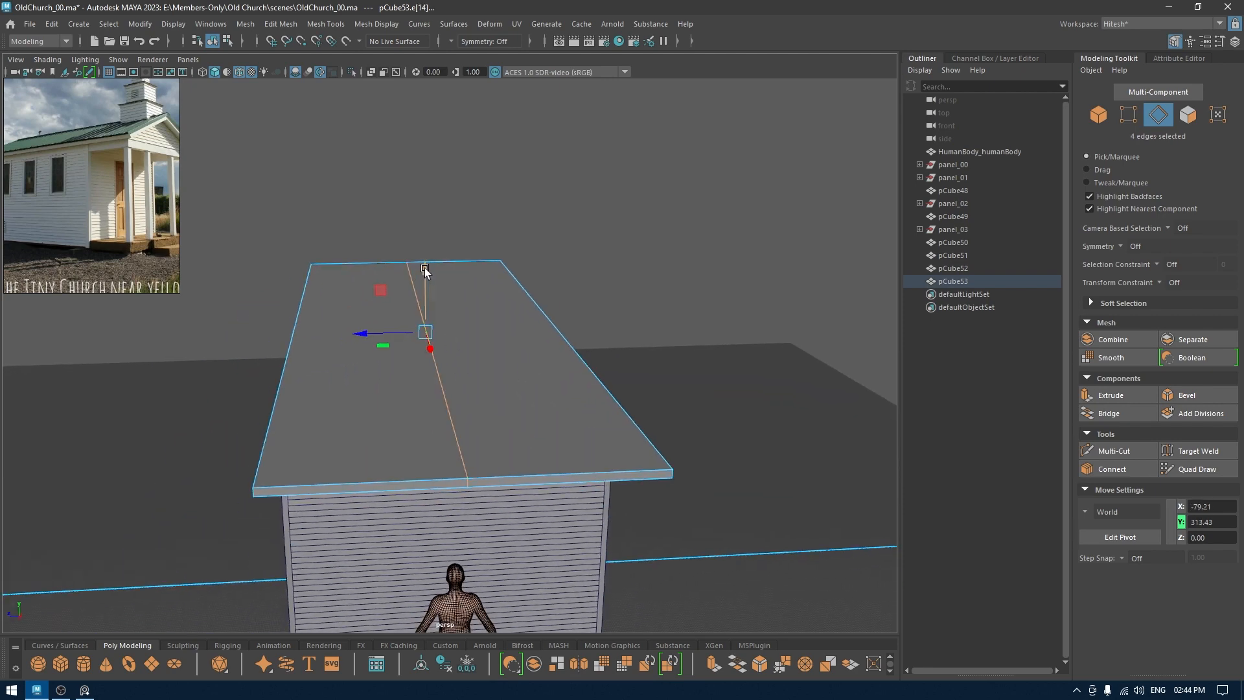
left_click_drag(425, 268, 421, 200)
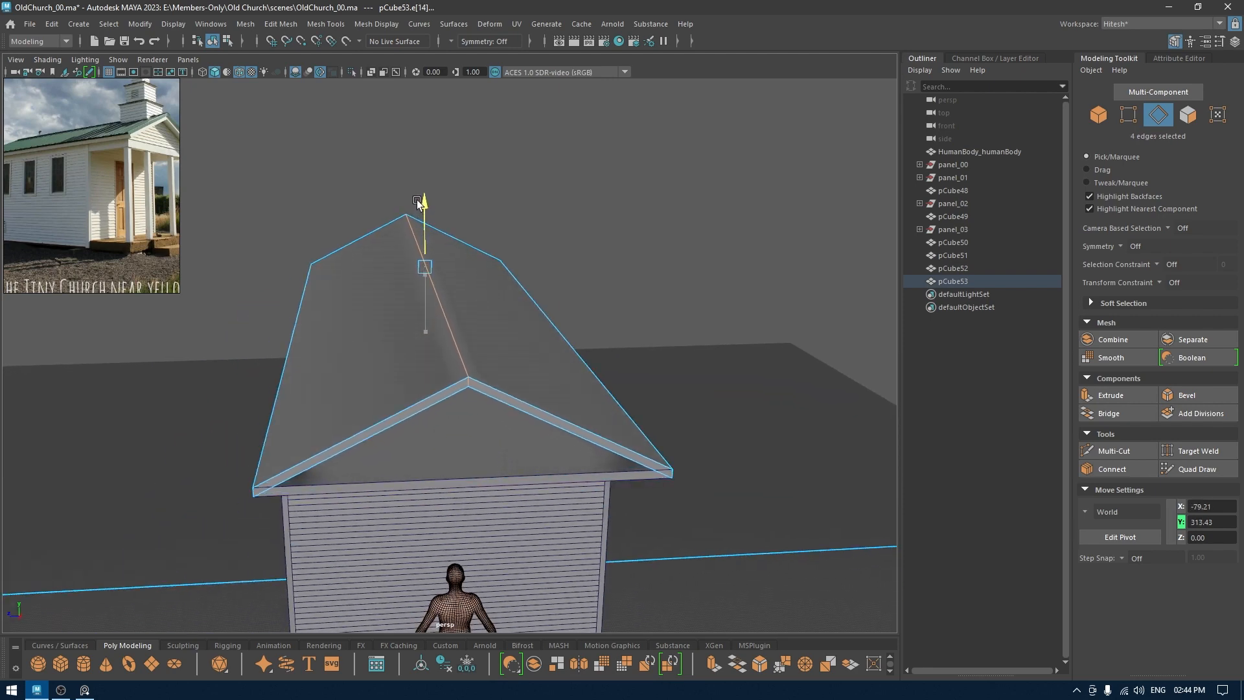
Step: Raise the whole gable roof along Y to about 320.93 in the side view so its eaves sit on the ceiling slab
left_click_drag(453, 348, 506, 483, "alt")
key("space")
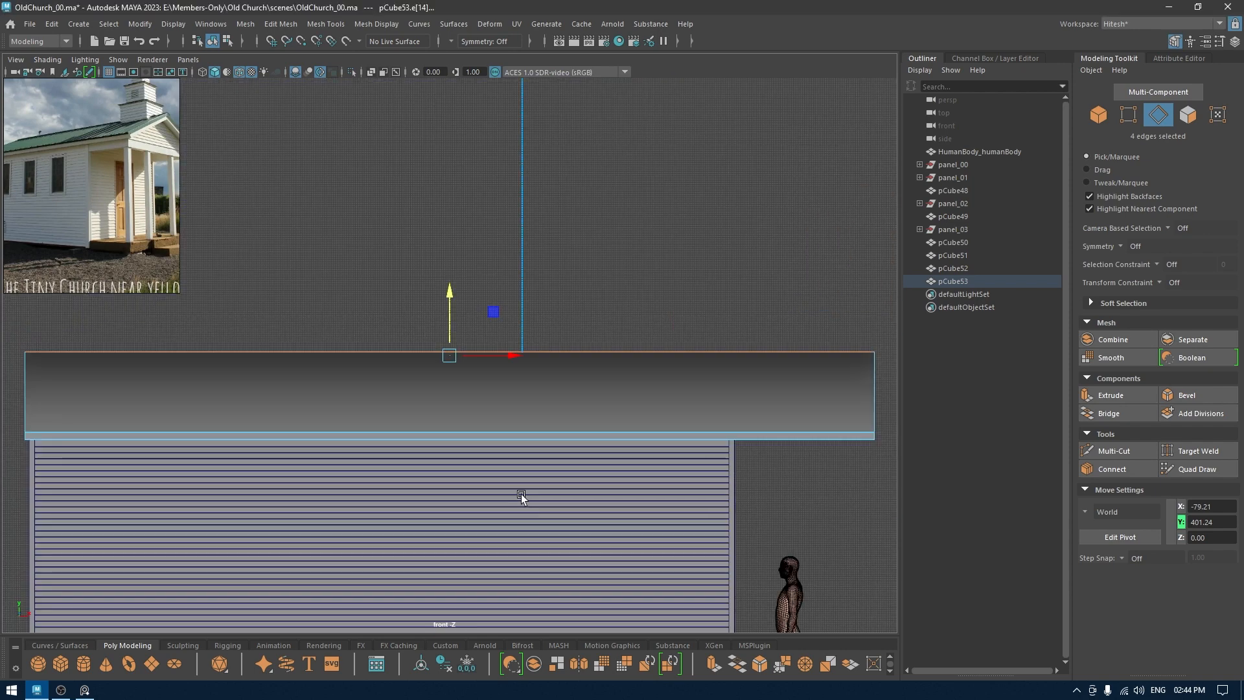
key("space")
left_click_drag(494, 420, 565, 442)
right_click_drag(569, 446, 558, 445, "alt")
key("f")
scroll(541, 436, "down", 10)
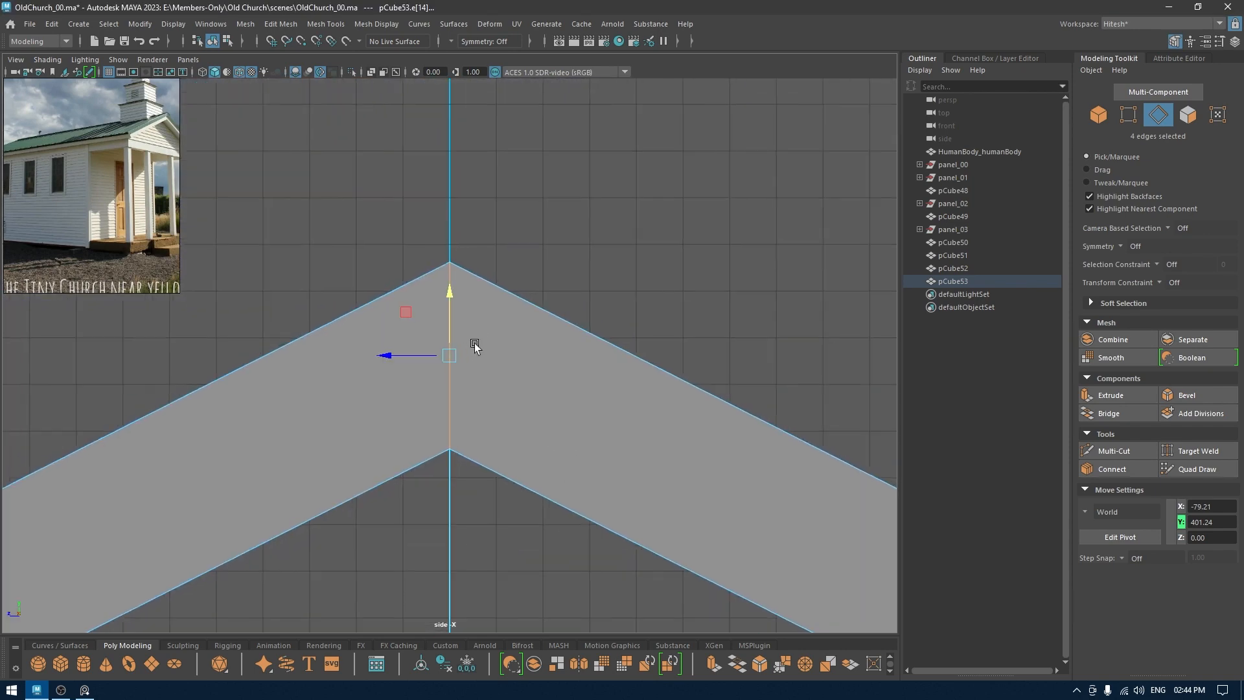
scroll(487, 237, "down", 6)
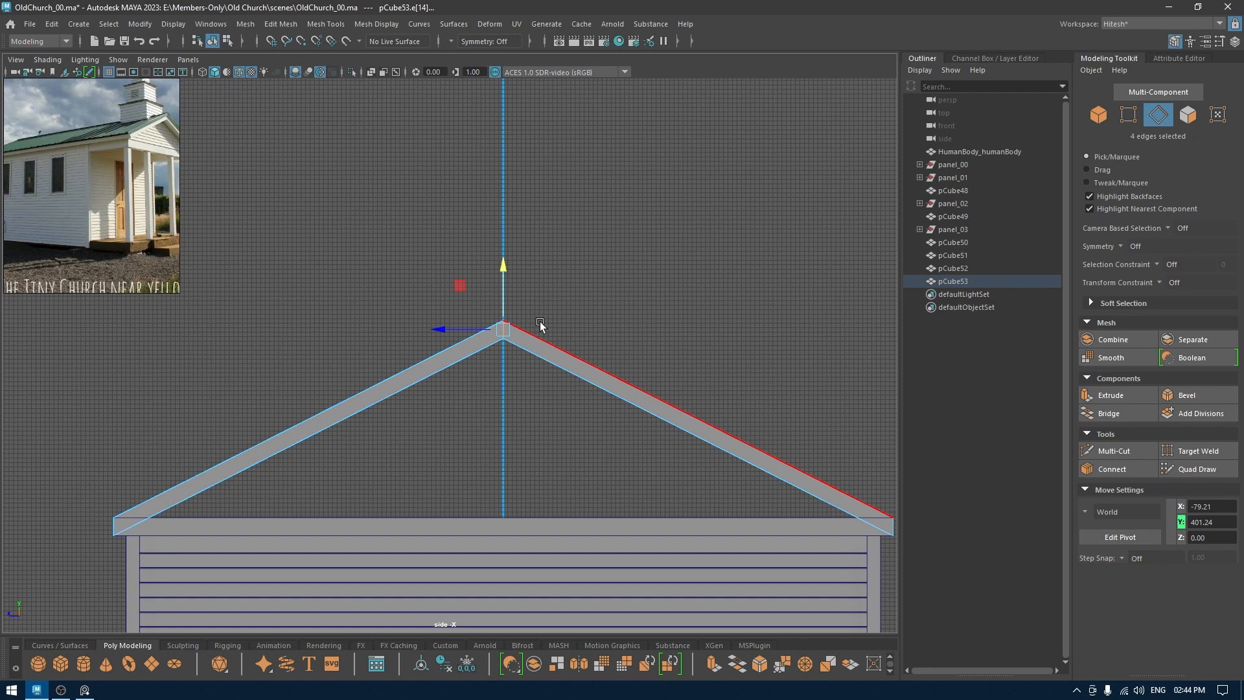
key("w")
right_click_drag(534, 336, 571, 286)
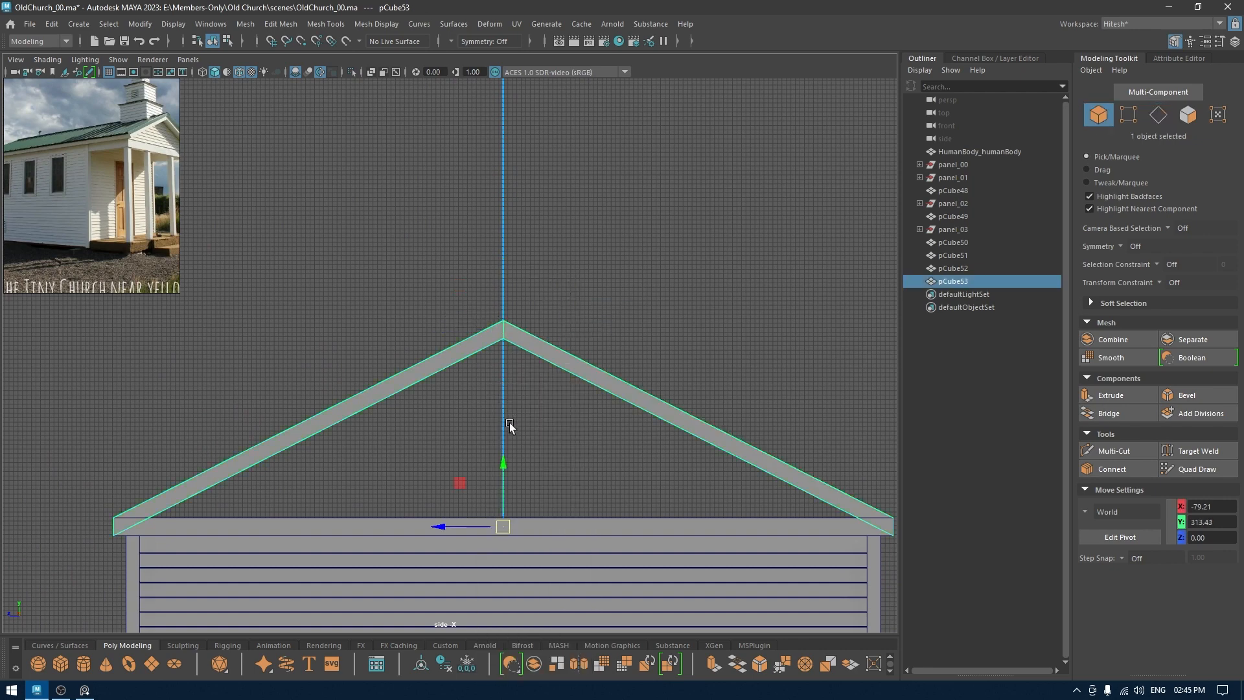
left_click_drag(504, 457, 505, 436)
scroll(518, 434, "down", 5)
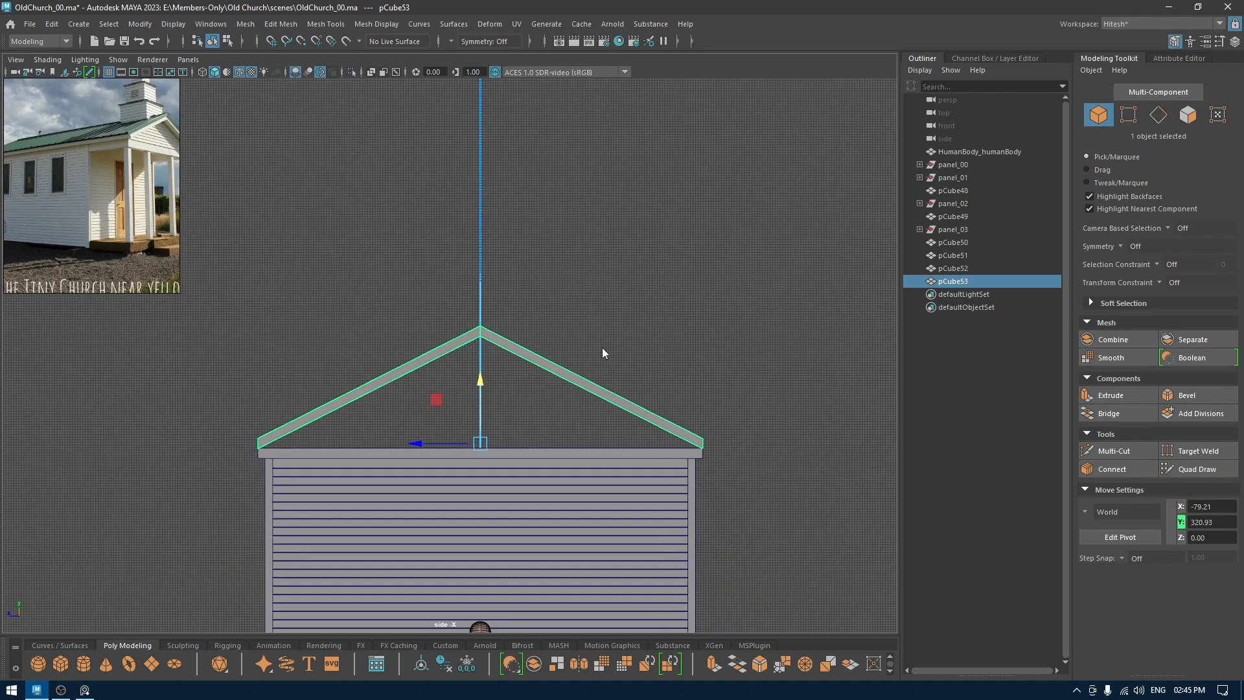
Step: Raise the roof's four ridge vertices along Y to about 419.72 to steepen the pitch
right_click_drag(601, 310, 487, 296)
left_click_drag(445, 289, 500, 357)
left_click_drag(481, 268, 485, 299)
key("space")
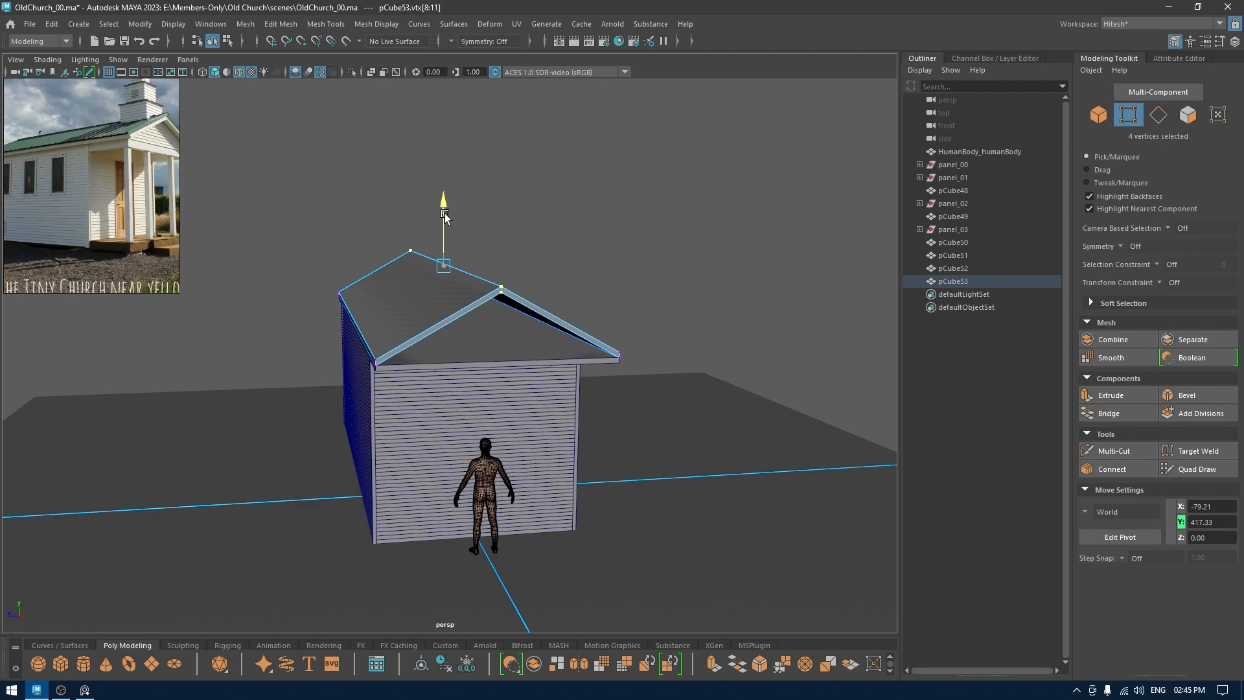
left_click_drag(444, 213, 444, 212)
scroll(527, 384, "up", 5)
mouse_move(527, 383)
left_mouse_down("alt")
mouse_move(578, 391)
mouse_move(525, 386)
left_mouse_up("alt")
scroll(492, 330, "up", 4)
Step: Select the roof's end face along one eave and tilt it toward the roof slope in the side view
right_click(452, 253)
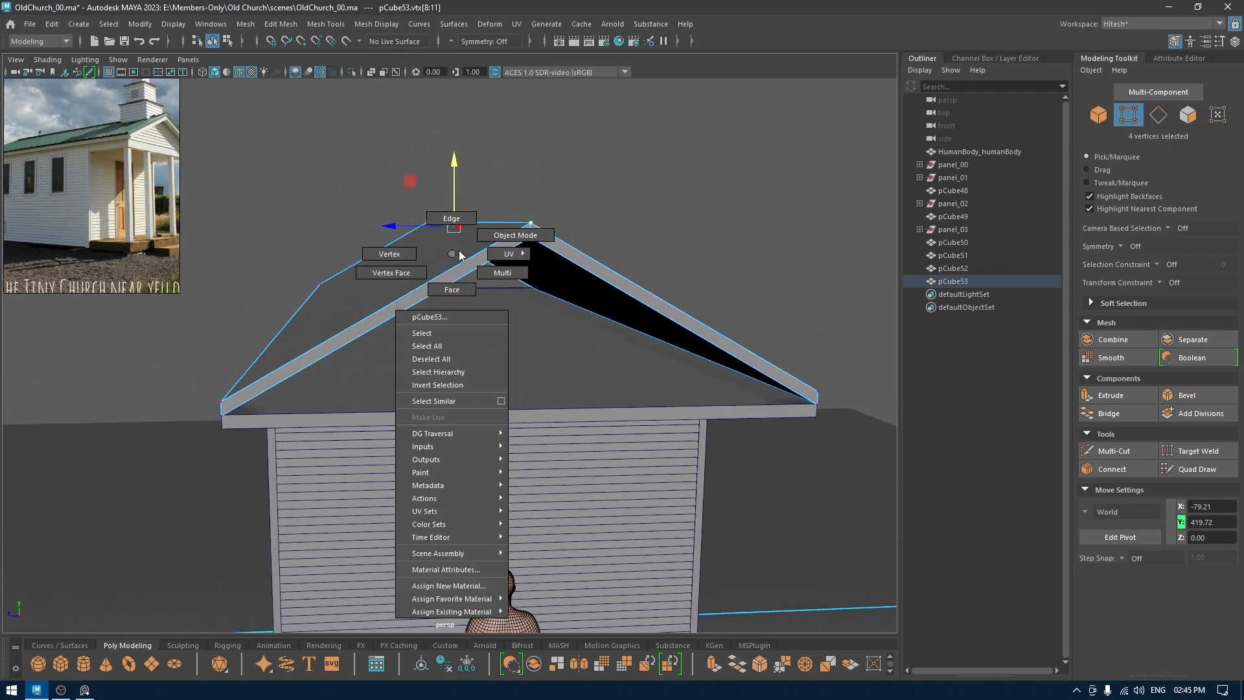
right_click_drag(459, 255, 533, 207)
left_click_drag(533, 208, 632, 272, "alt")
right_click(557, 186)
left_click(558, 221)
left_click(556, 251)
key("space")
right_click_drag(547, 375, 616, 413, "alt")
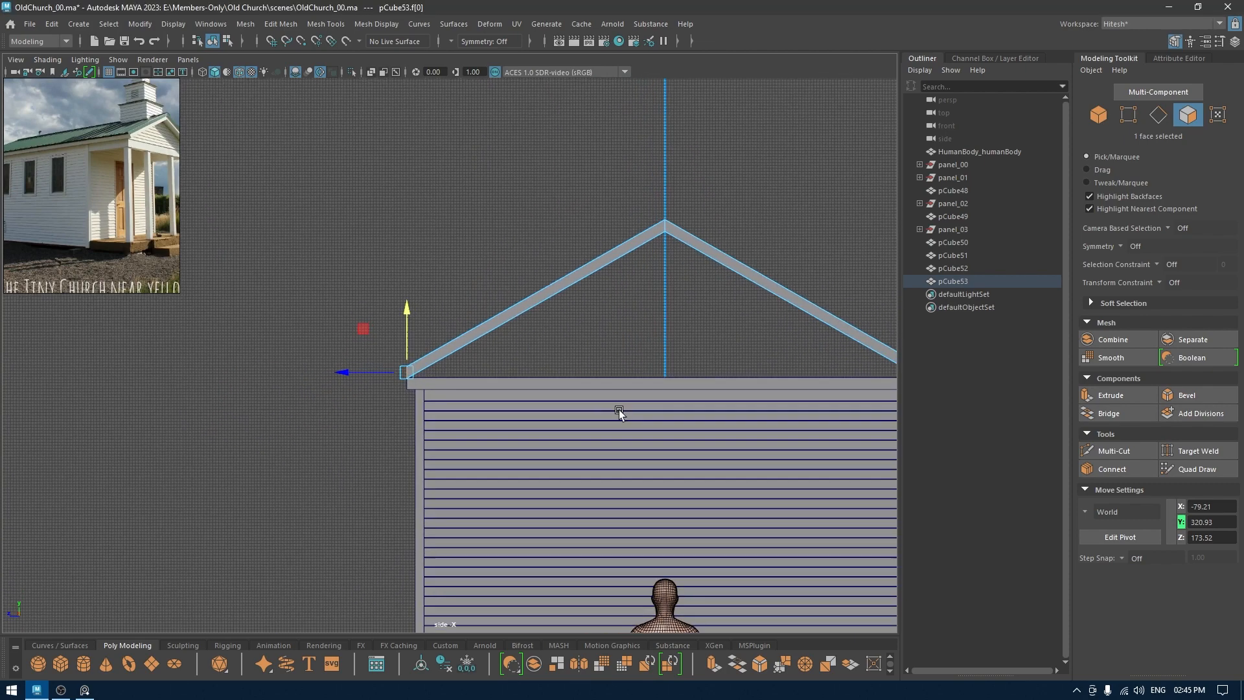
key("e")
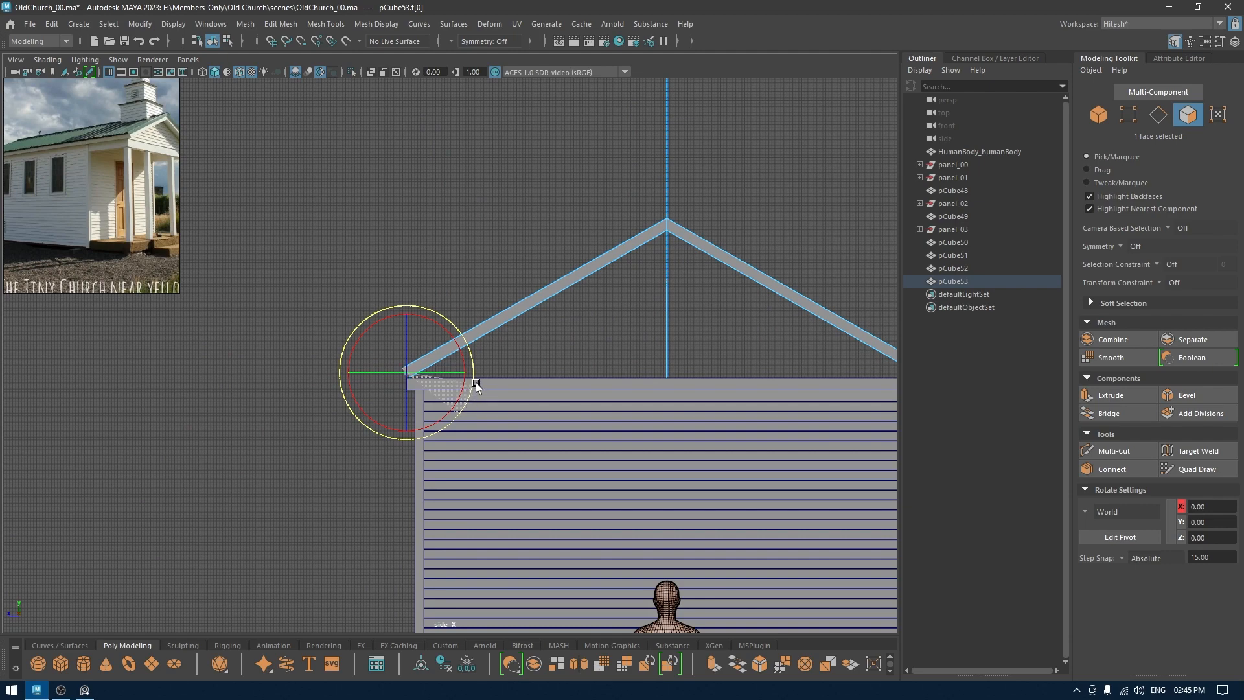
key("w")
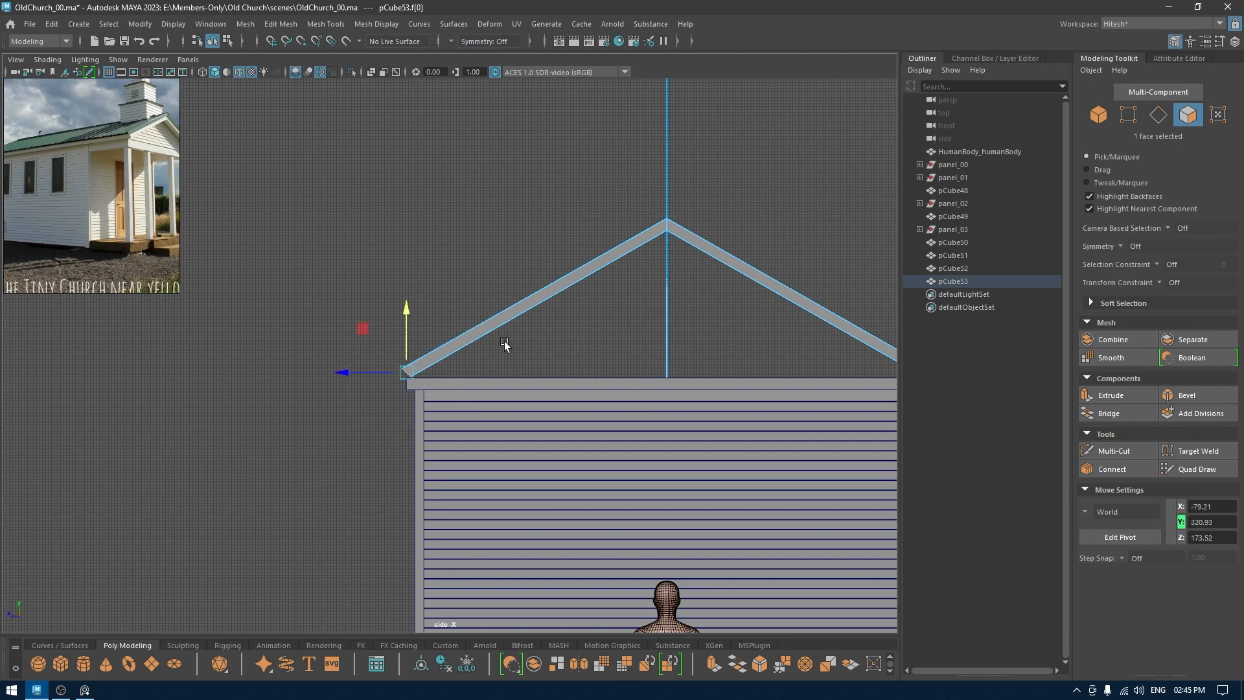
Step: Set the Move axis to Component and extend the eave face down past the slab's edge to about X -83.10, Z 356.26
right_click_drag(503, 344, 478, 471, "alt")
left_click_drag(410, 329, 448, 309)
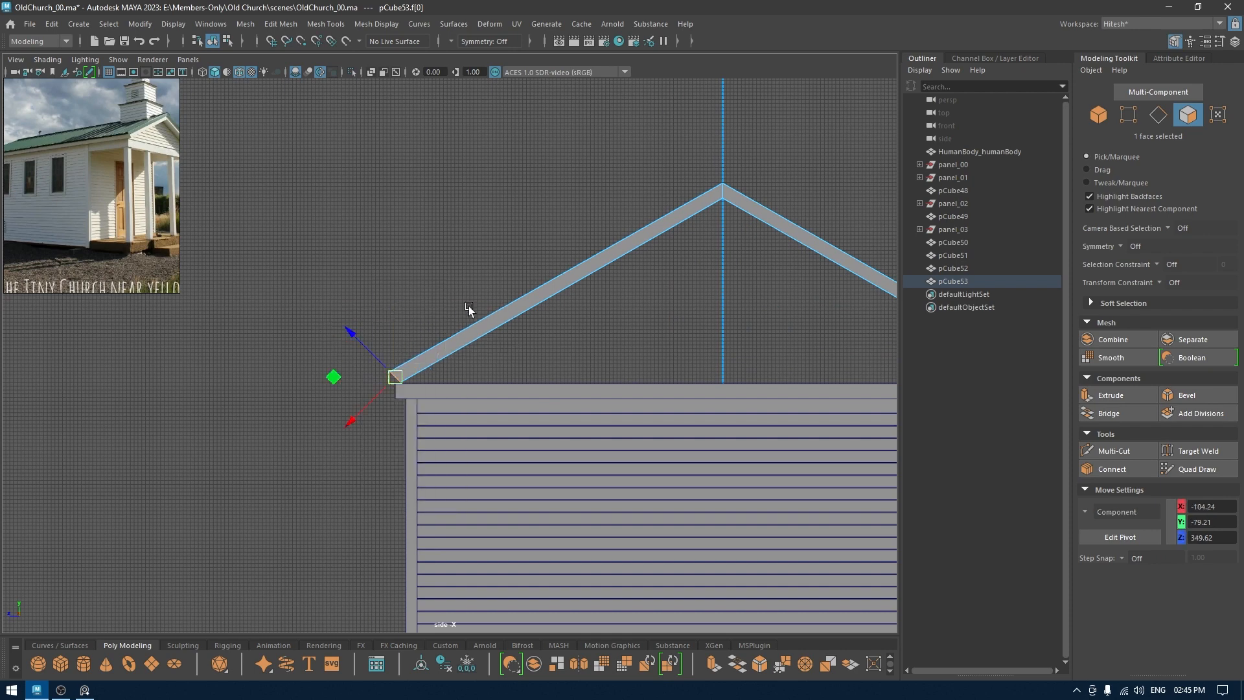
left_click_drag(353, 415, 310, 353)
left_click_drag(308, 446, 315, 439)
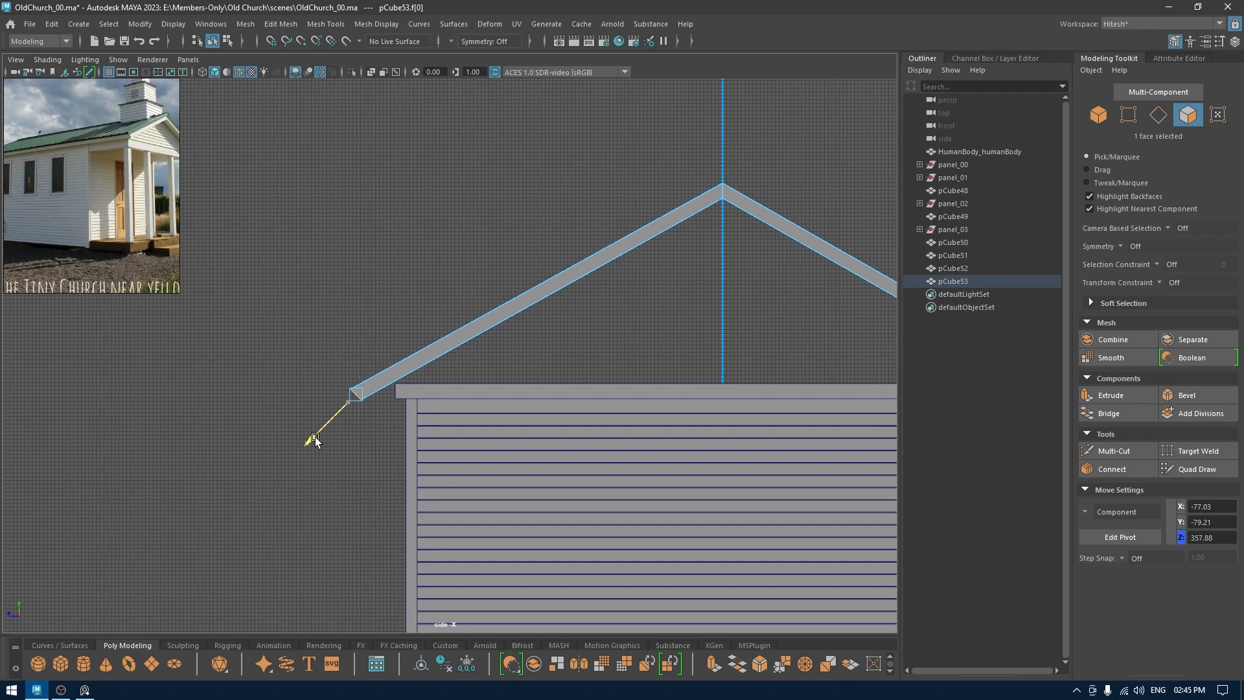
left_click_drag(313, 352, 313, 355)
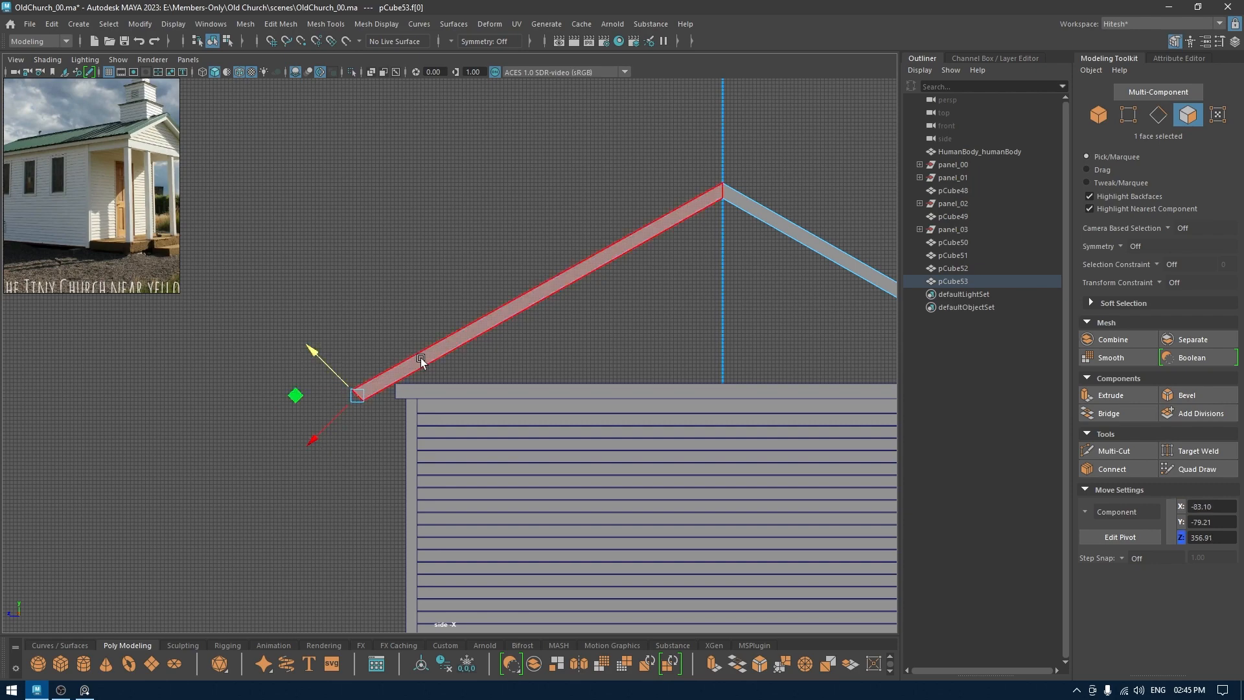
scroll(382, 450, "up", 8)
middle_click_drag(642, 414, 419, 435, "alt")
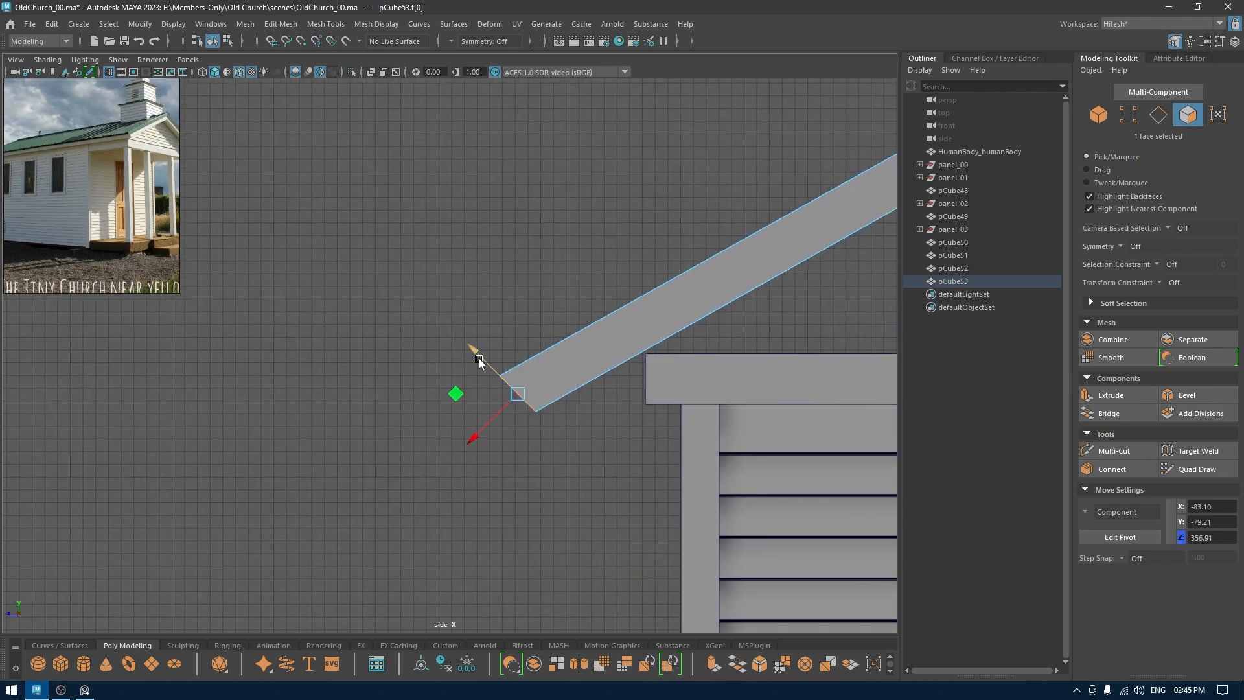
left_click_drag(474, 354, 476, 358)
middle_click_drag(477, 357, 444, 358, "alt")
Step: Rotate the extended eave face closer to horizontal and nudge it along its component Z axis to about 265.58
key("e")
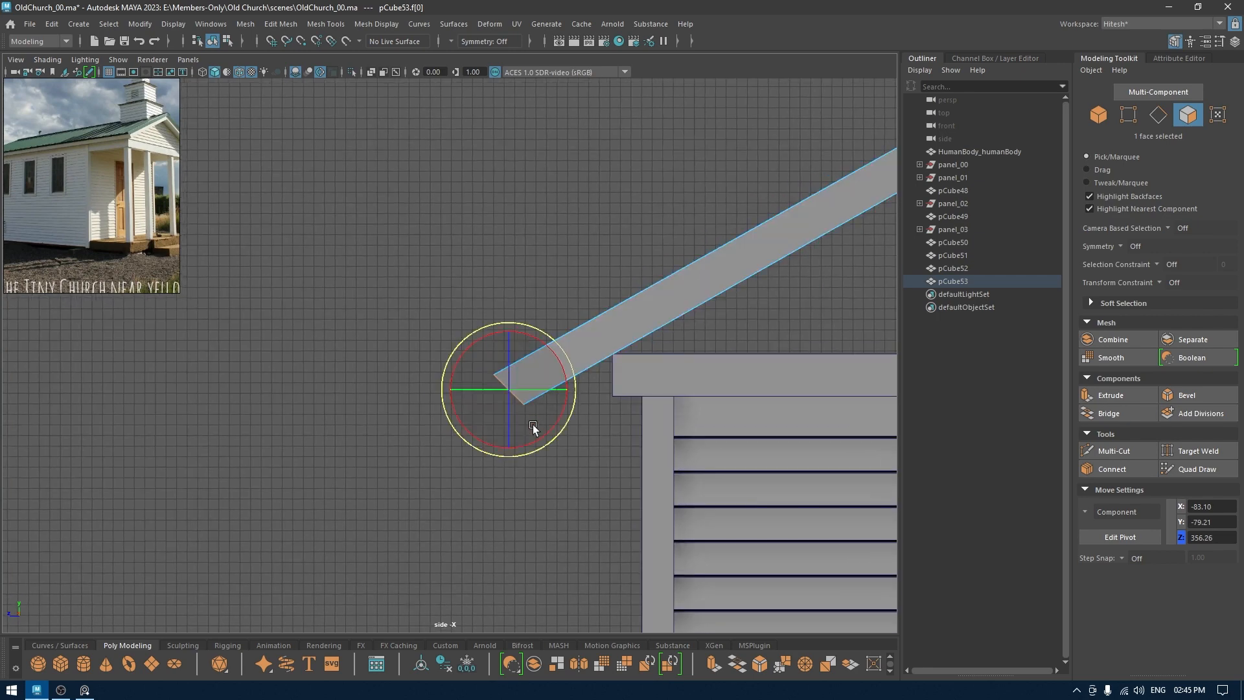
left_click_drag(548, 441, 562, 417)
scroll(583, 440, "down", 2)
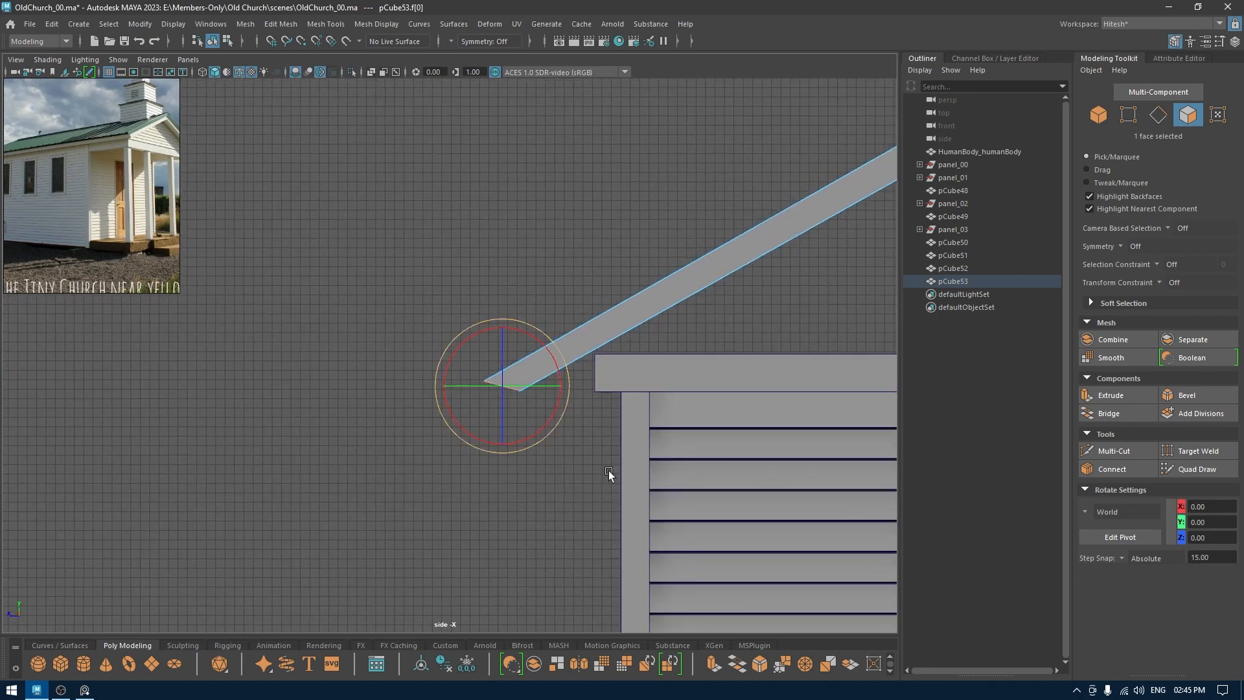
scroll(606, 454, "down", 2)
middle_click_drag(599, 353, 438, 378, "alt")
key("w")
left_click_drag(273, 392, 277, 392)
scroll(457, 439, "down", 1)
scroll(457, 439, "down", 3)
Step: Select the end face of the opposite eave and rotate it to a nearly horizontal angle
middle_click_drag(693, 381, 202, 384, "alt")
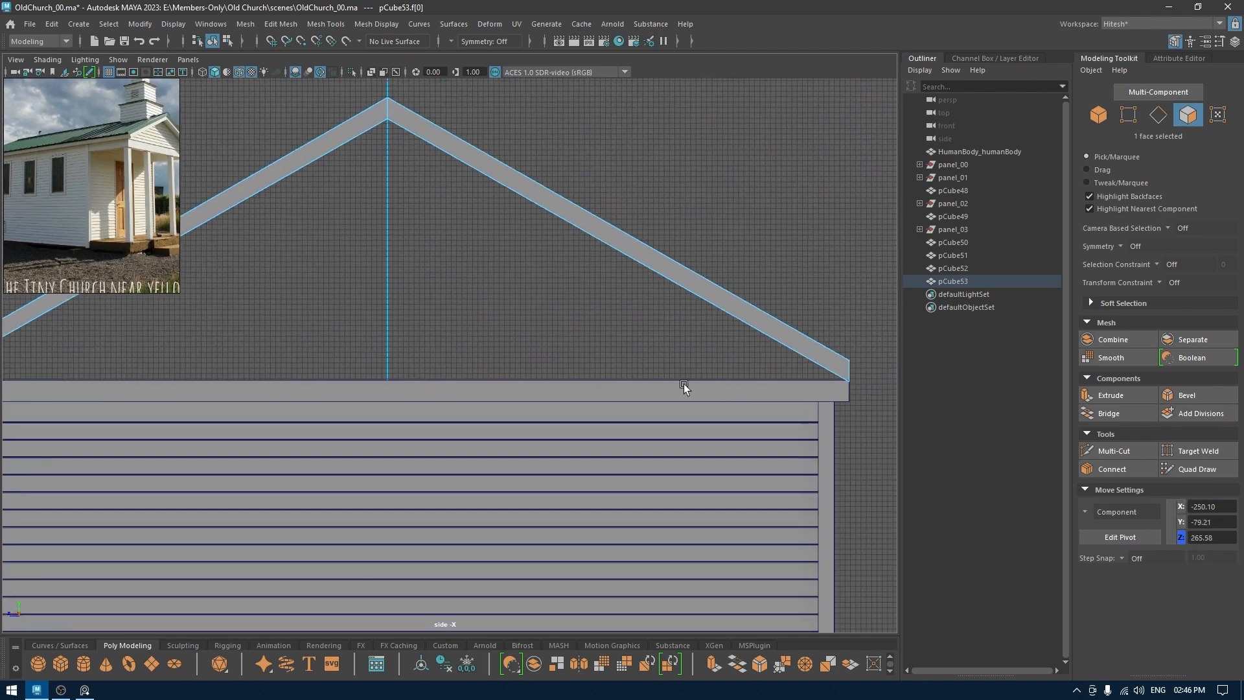
middle_click_drag(694, 357, 416, 343, "alt")
scroll(605, 341, "up", 3)
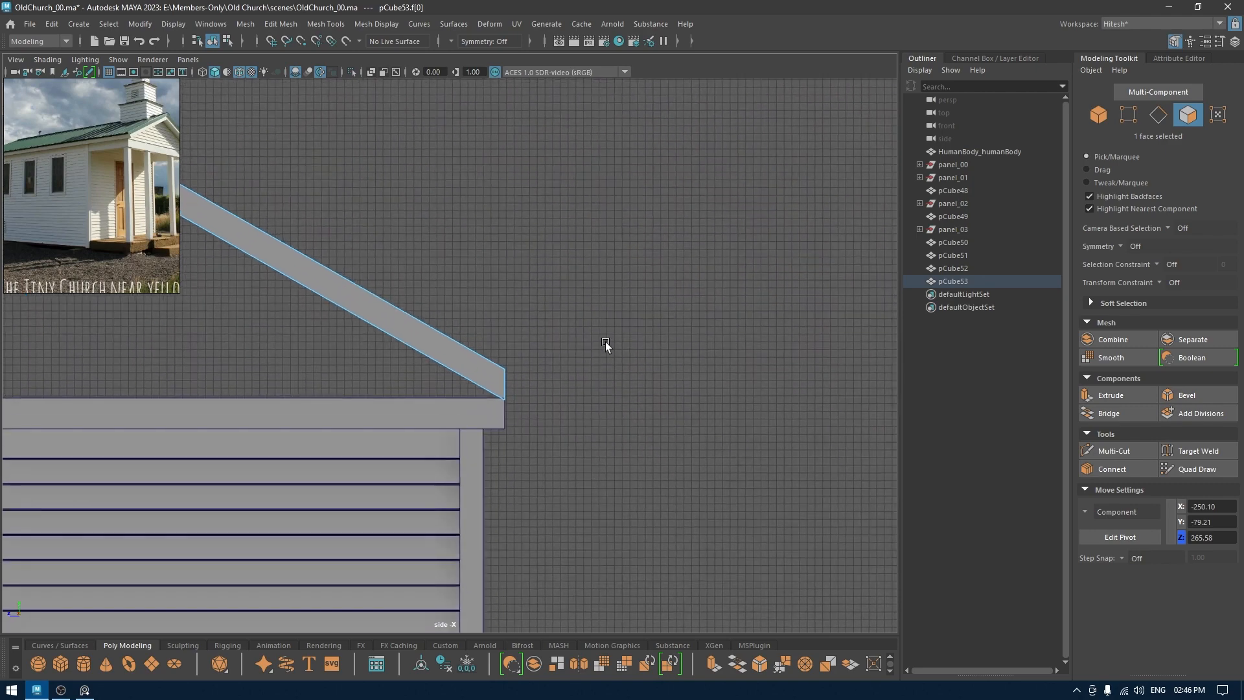
left_click_drag(485, 438, 545, 343)
left_click_drag(395, 376, 445, 260, "ctrl")
key("e")
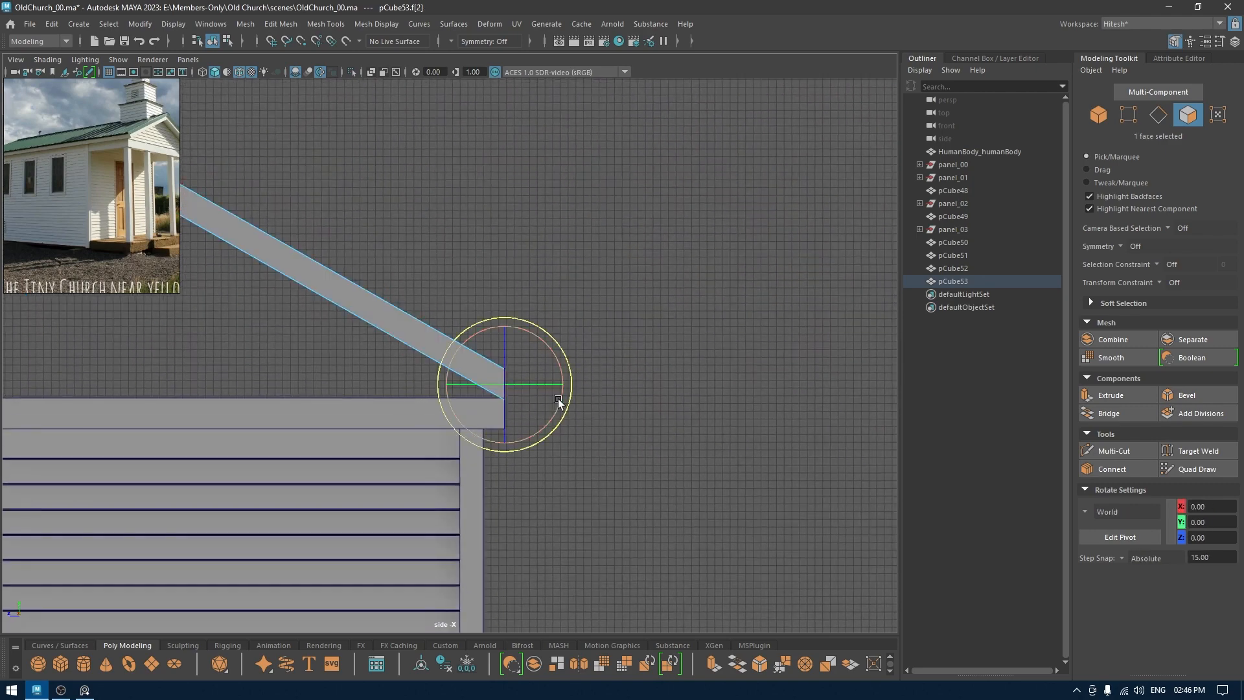
left_click_drag(570, 397, 523, 469)
key("w")
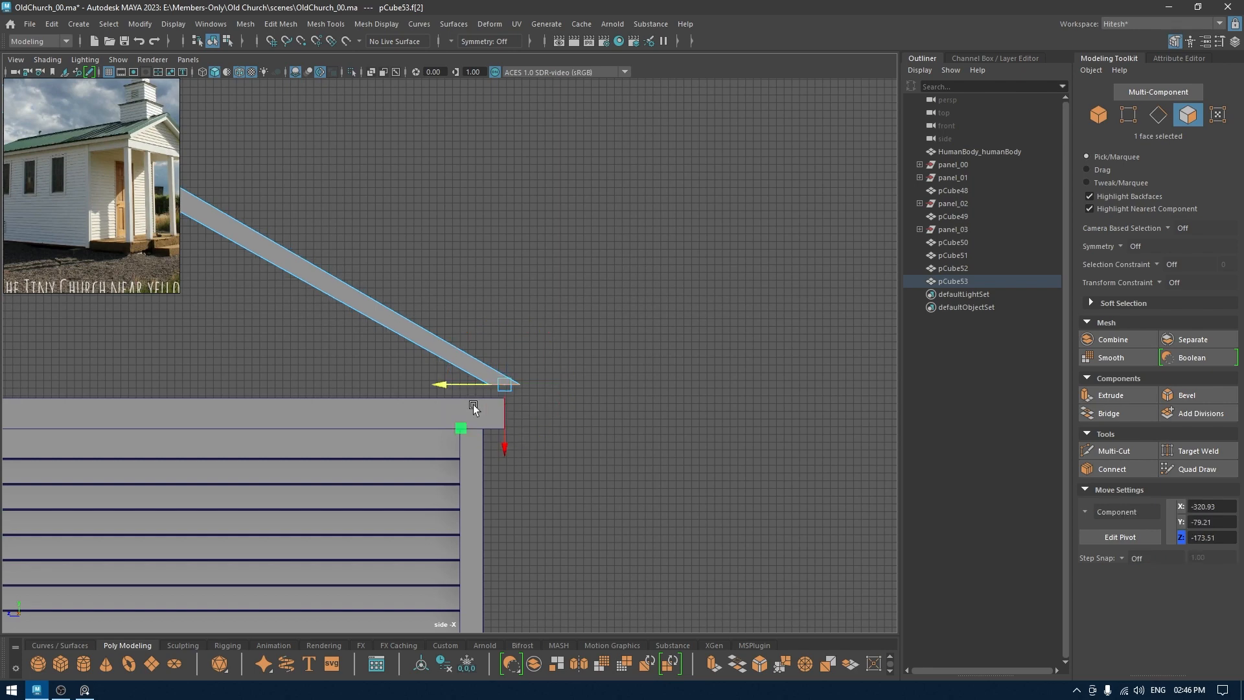
Step: Move the opposite eave face outward and down past the slab's edge to about component X -312.53, Z -186.45
left_click_drag(444, 388, 499, 401)
left_click_drag(557, 437, 565, 478)
scroll(476, 337, "down", 2)
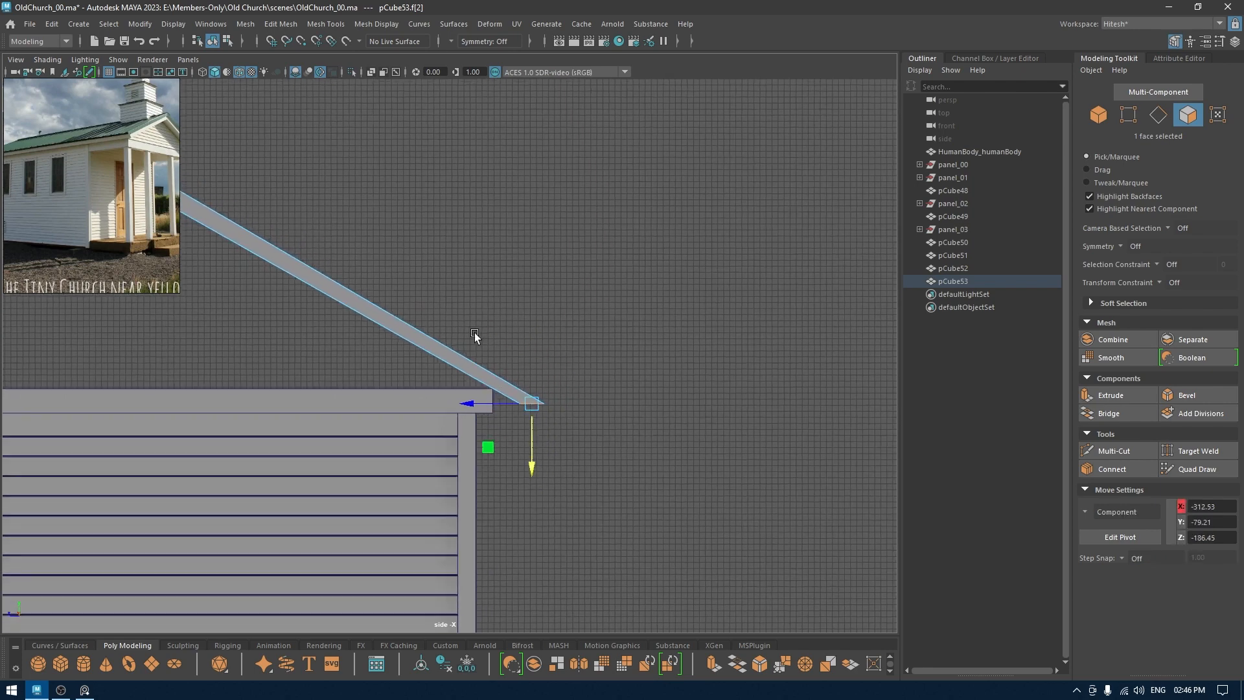
Step: Rotate the opposite eave face back slightly to thicken the roof end and nudge it to about component X -254.69
middle_click_drag(483, 337, 842, 366, "alt")
key("e")
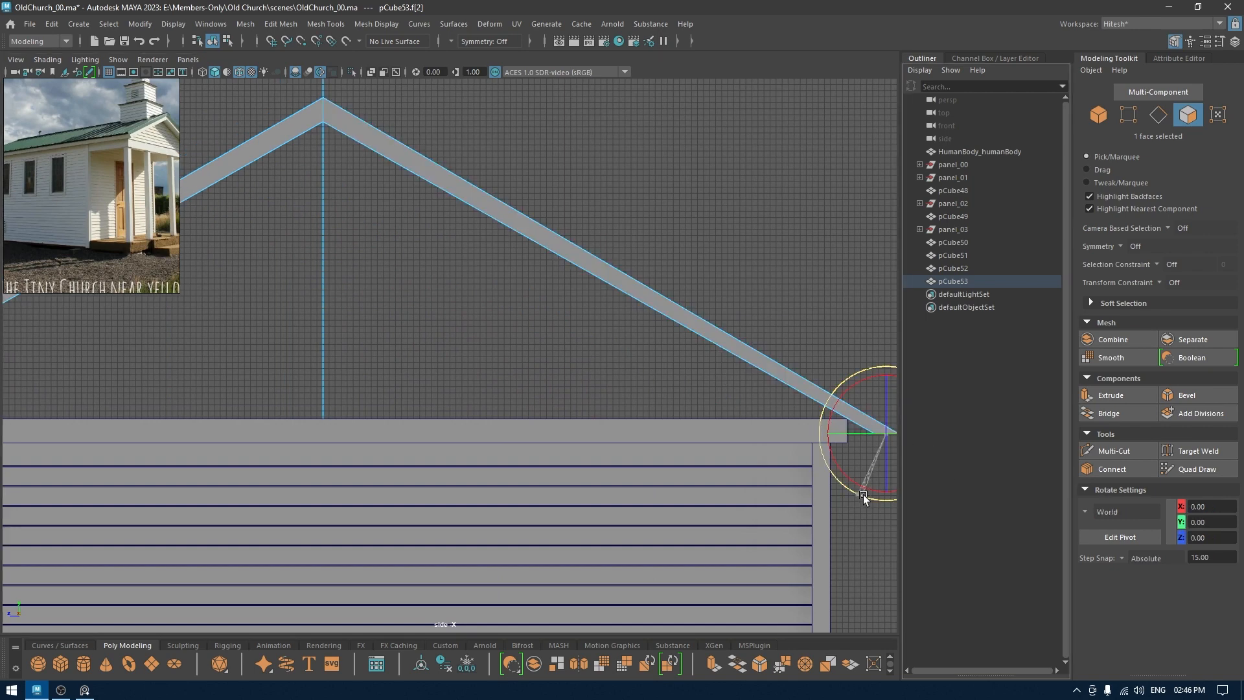
left_click_drag(859, 496, 894, 464)
key("w")
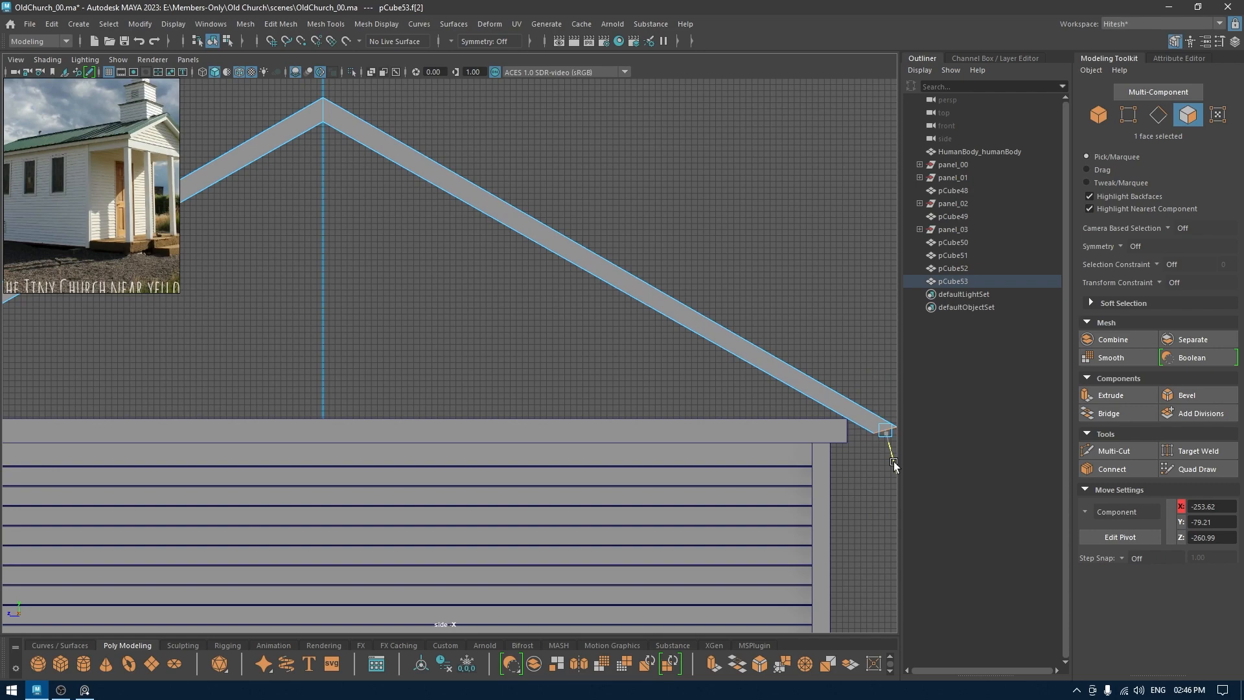
right_click_drag(797, 490, 771, 411, "alt")
middle_click_drag(771, 411, 580, 364, "alt")
right_click_drag(580, 364, 783, 477, "alt")
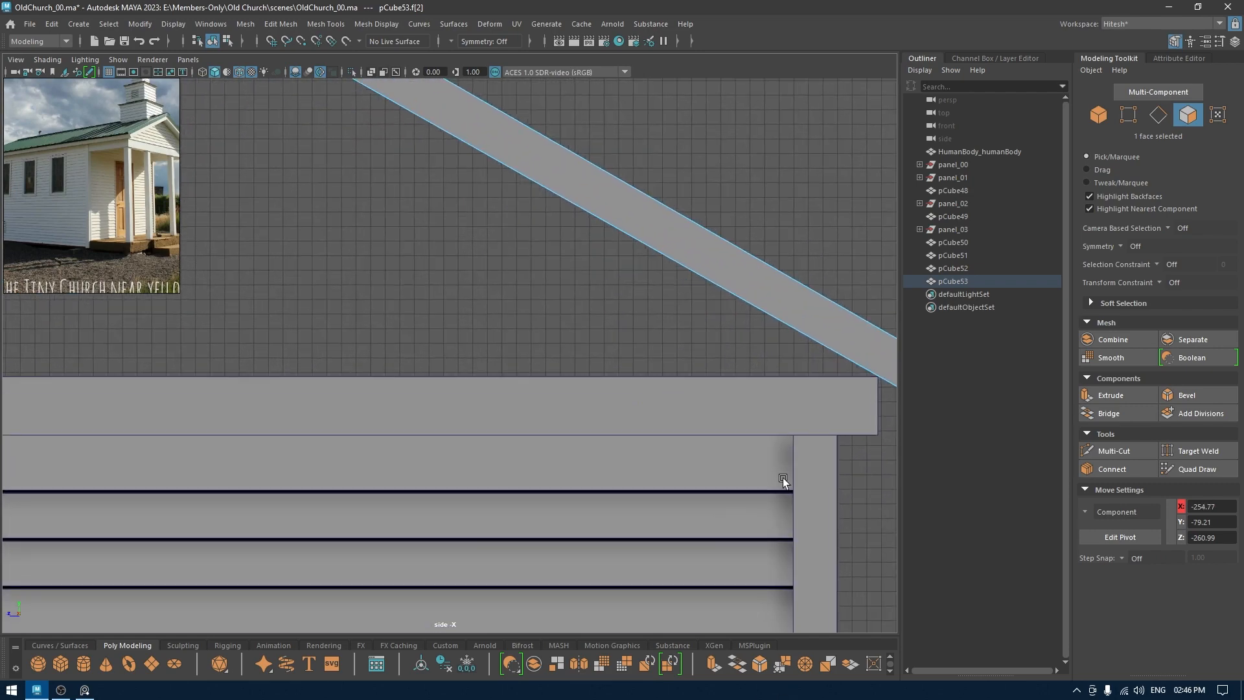
middle_click_drag(783, 476, 640, 462, "alt")
right_click_drag(640, 462, 749, 502, "alt")
middle_click_drag(844, 459, 490, 462, "alt")
Step: Return to object mode in the perspective view and examine both roof eaves with the mesh deselected
key("space")
right_click_drag(520, 498, 509, 353, "alt")
left_click(497, 364)
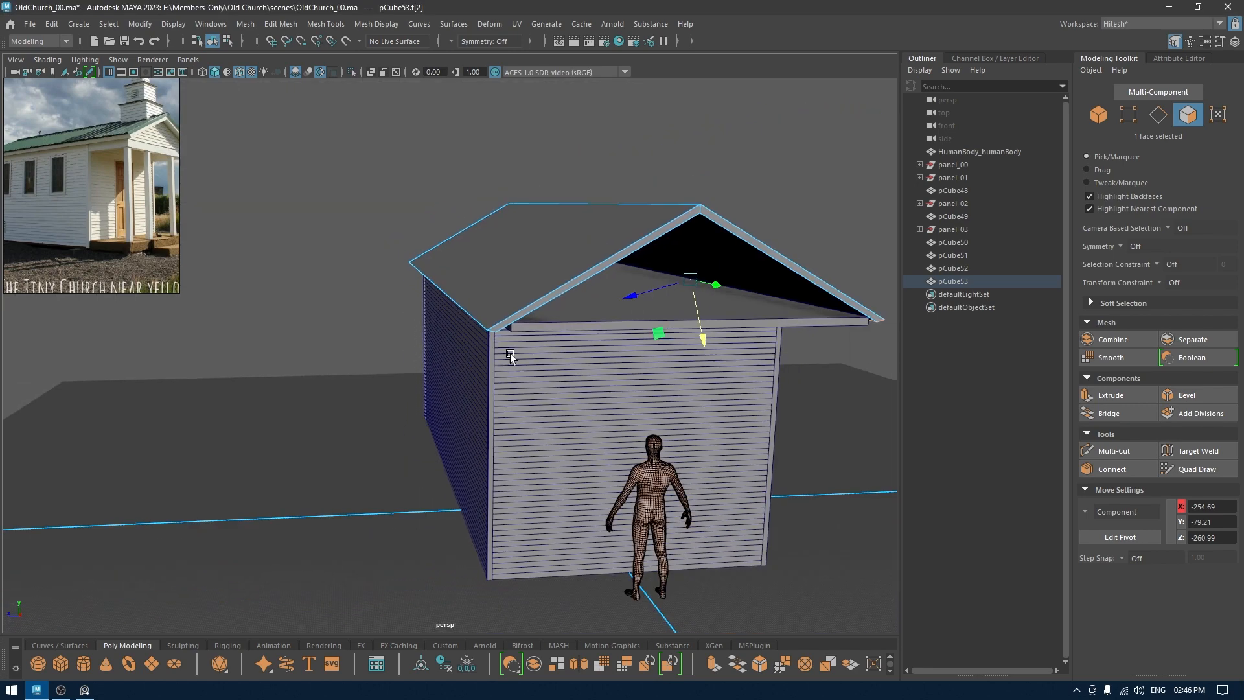
left_click_drag(509, 354, 446, 298, "alt")
key("w")
right_click_drag(447, 300, 551, 237)
left_click(664, 209)
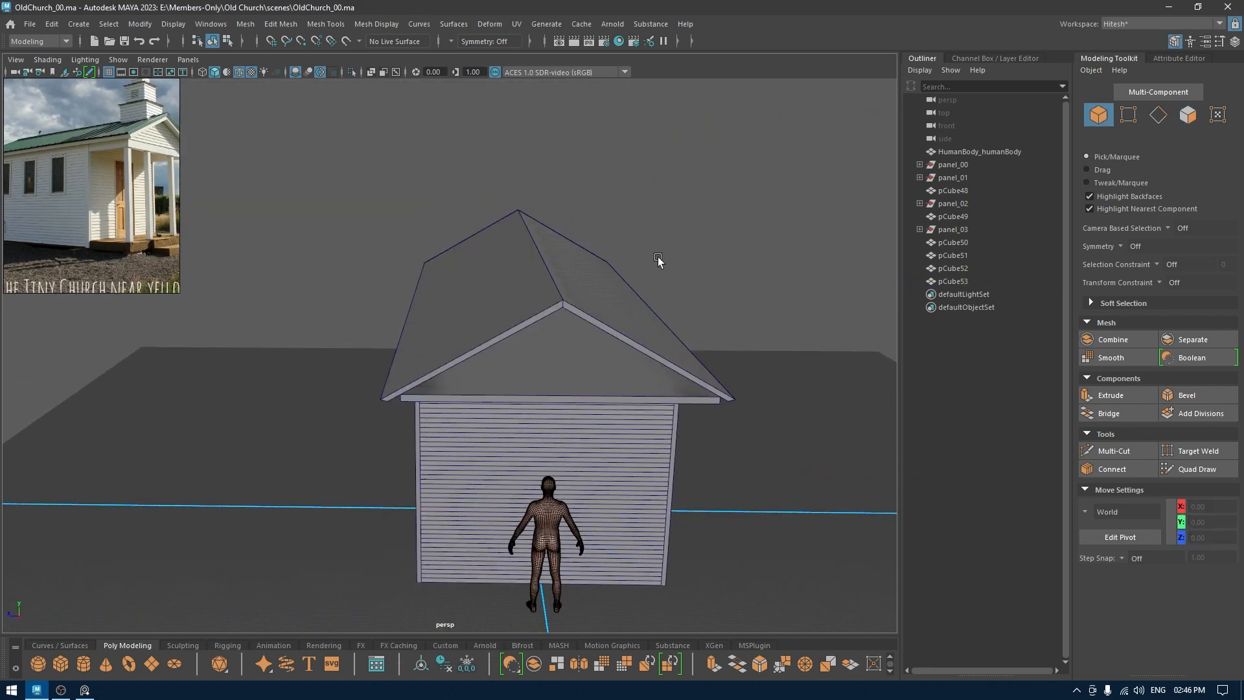
Step: Select the gable roof mesh and harden its edges to clean up the shading
left_click_drag(656, 258, 673, 266, "alt")
left_click(616, 281)
key("space")
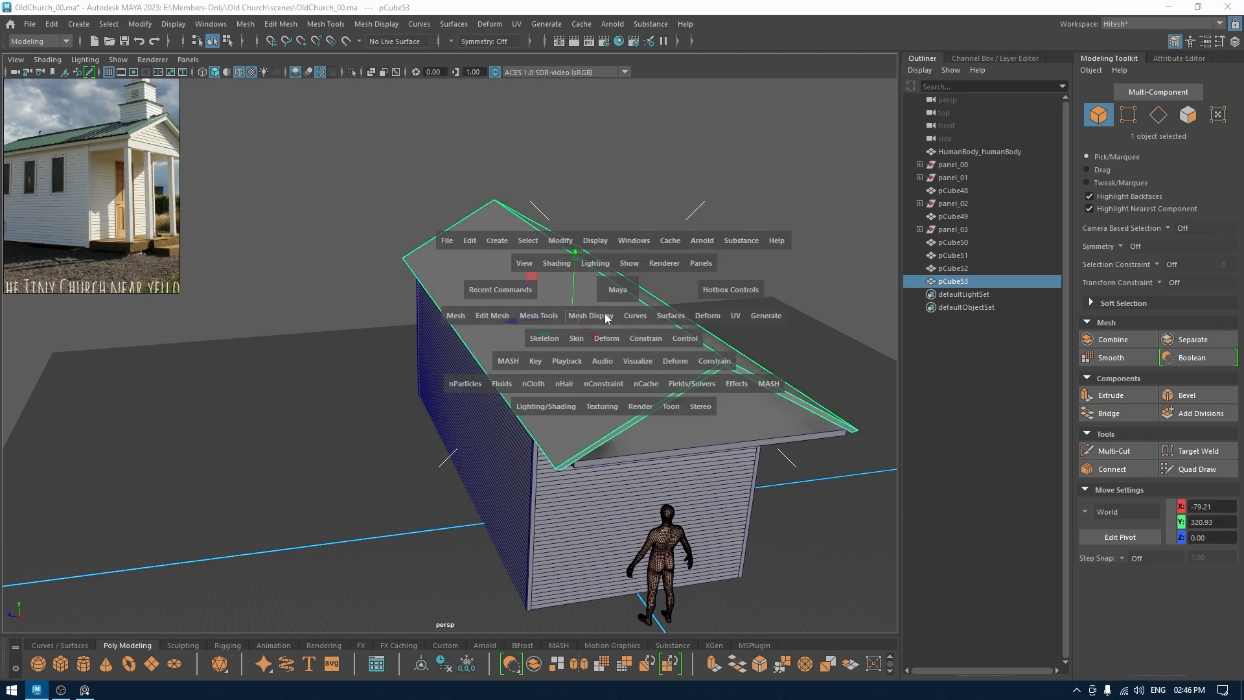
left_click_drag(605, 316, 607, 382)
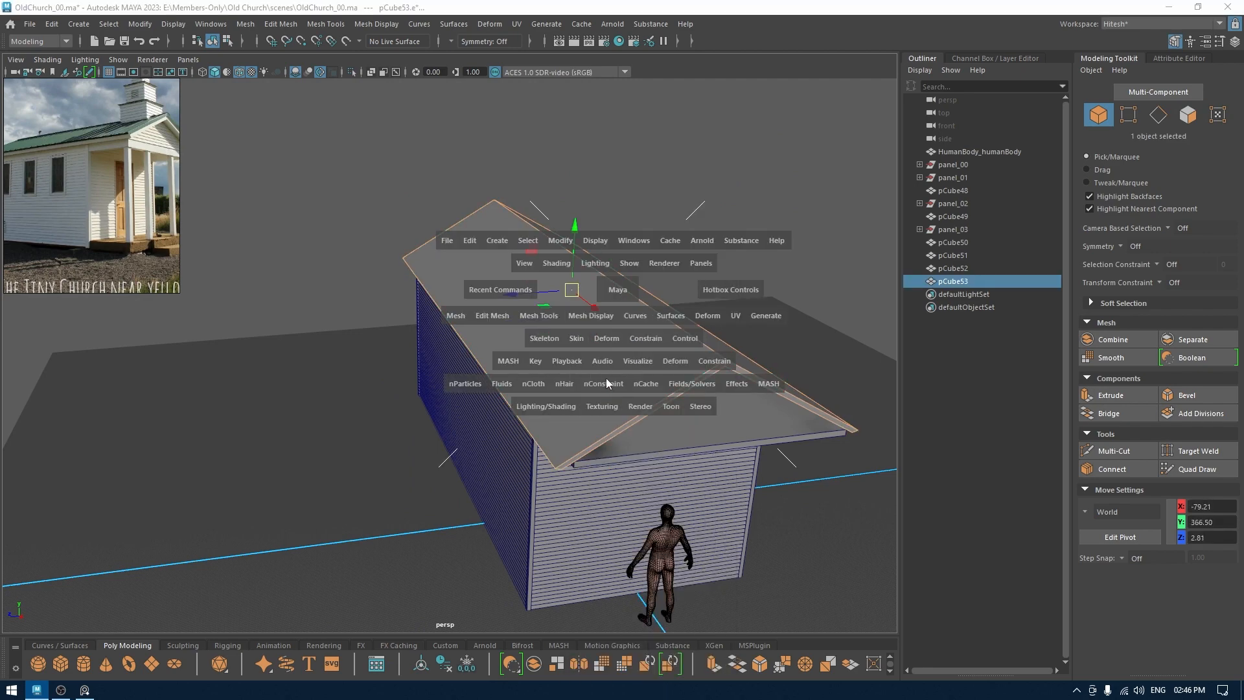
Step: Duplicate the flat slab under the roof and scale the copy along Z into a narrow strip
right_click_drag(586, 308, 617, 293)
left_click(747, 351)
left_click_drag(748, 353, 597, 383, "alt")
left_click(577, 360)
left_click(771, 337)
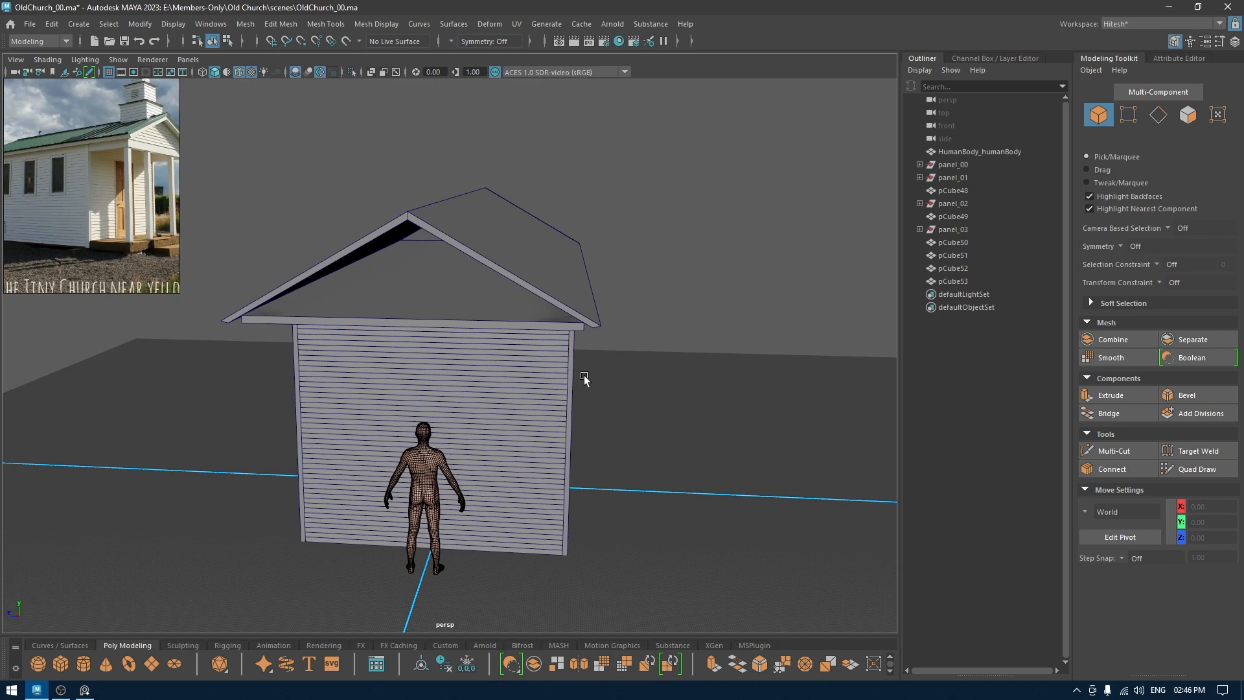
left_click_drag(584, 375, 689, 266, "alt")
left_click(626, 183)
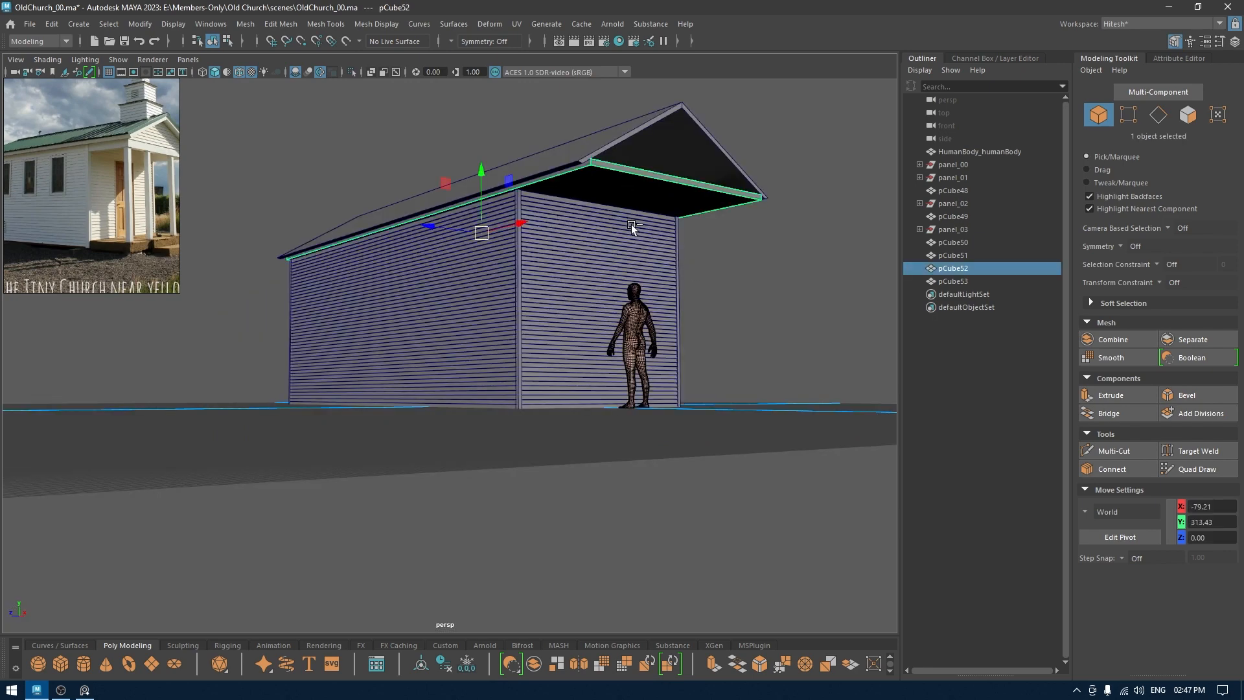
key("ctrl+d")
key("r")
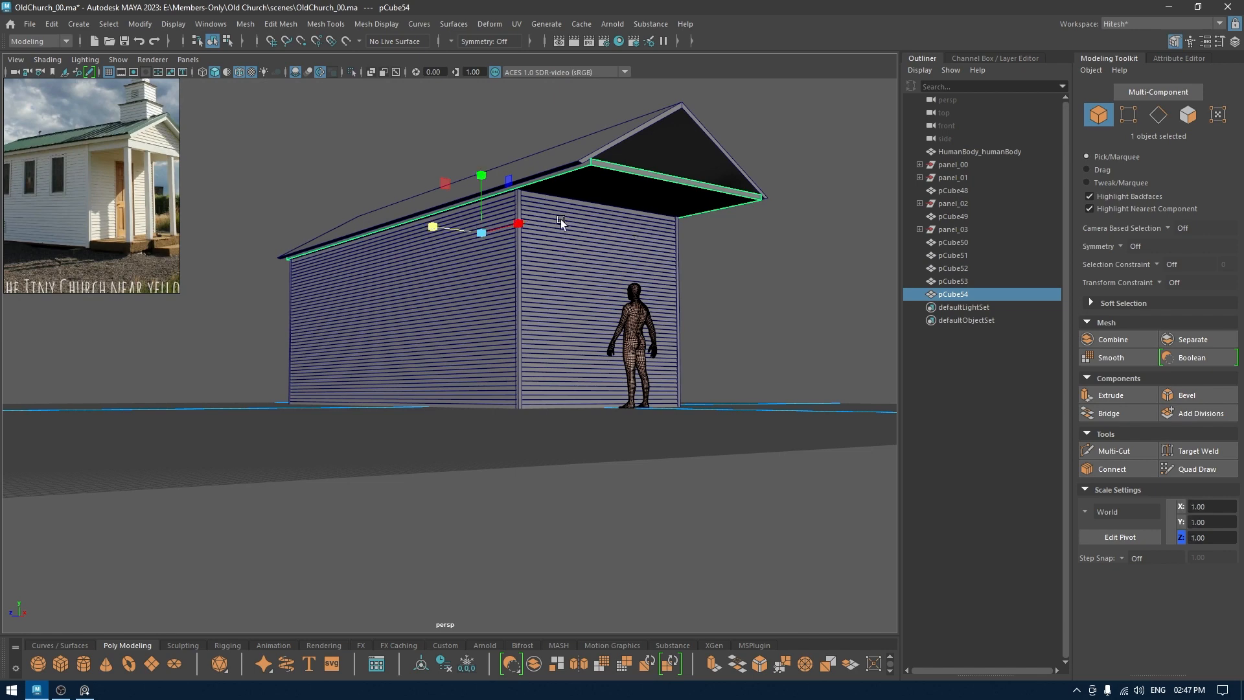
left_click_drag(434, 233, 547, 270)
Step: Move the narrow copy sideways along Z to about 160.28, over the wall's corner post
key("w")
key("space")
right_click_drag(547, 249, 365, 285, "alt")
middle_click_drag(365, 284, 561, 262, "alt")
key("r")
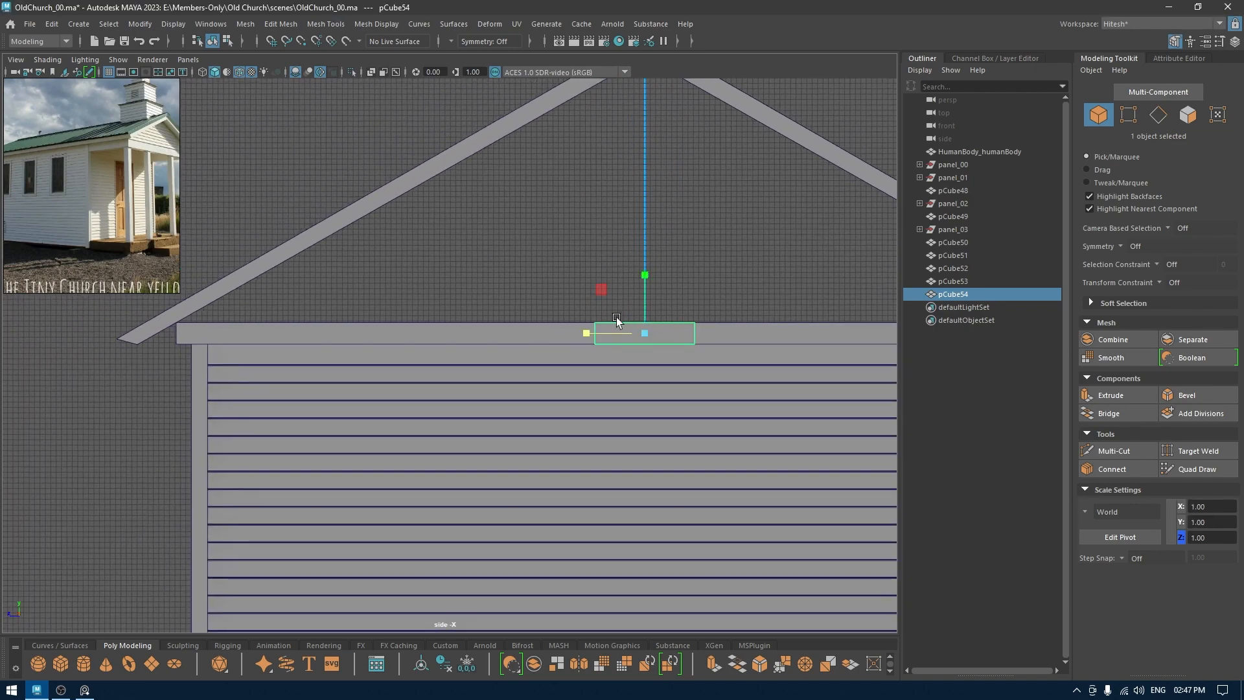
left_click_drag(586, 333, 156, 348)
key("w")
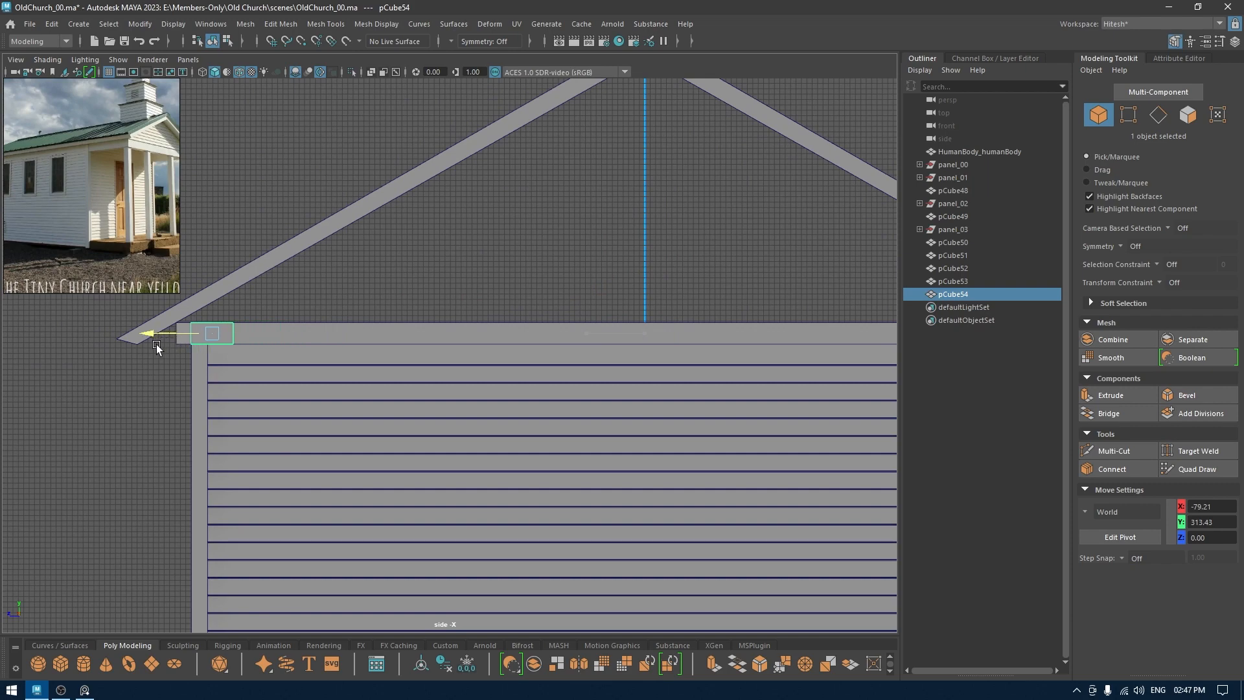
middle_click_drag(240, 304, 484, 286, "alt")
scroll(386, 292, "up", 1)
scroll(552, 348, "up", 1)
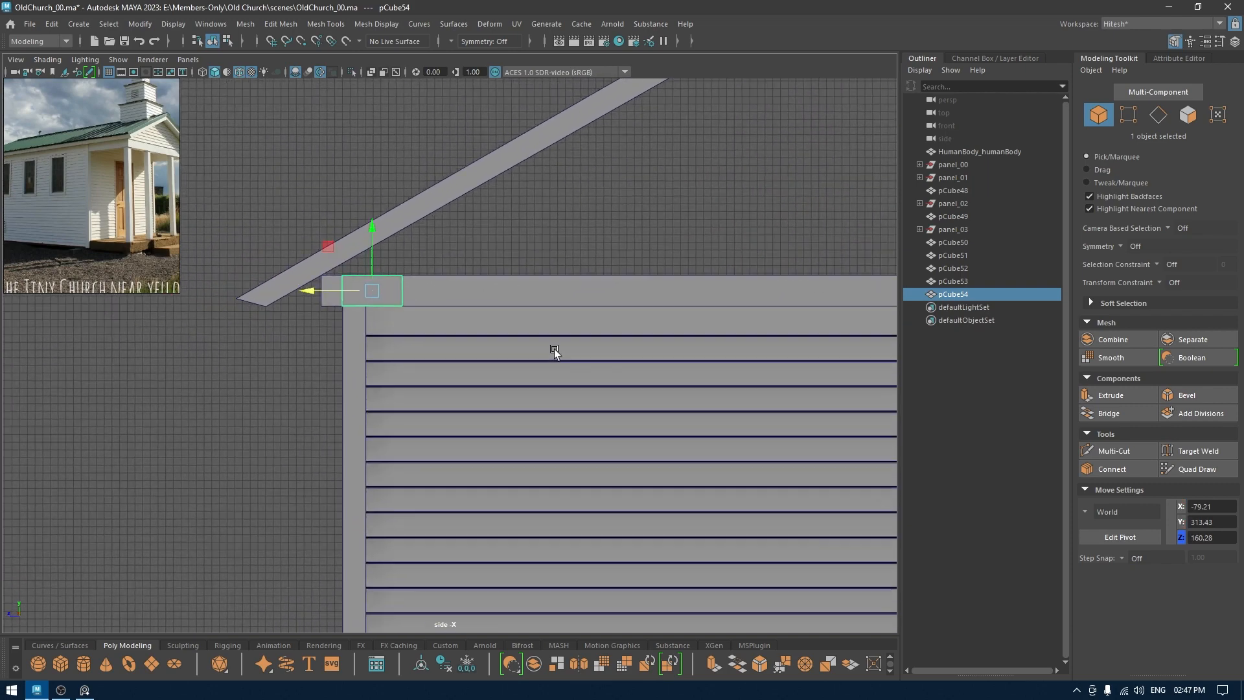
Step: Narrow the beam to the corner post's width, moving its inner vertices to about Z 161.92, and extend its underside down to about Y 303.87
key("F9")
left_click_drag(471, 254, 378, 344)
left_click_drag(346, 293, 311, 291)
middle_click_drag(409, 285, 523, 246, "alt")
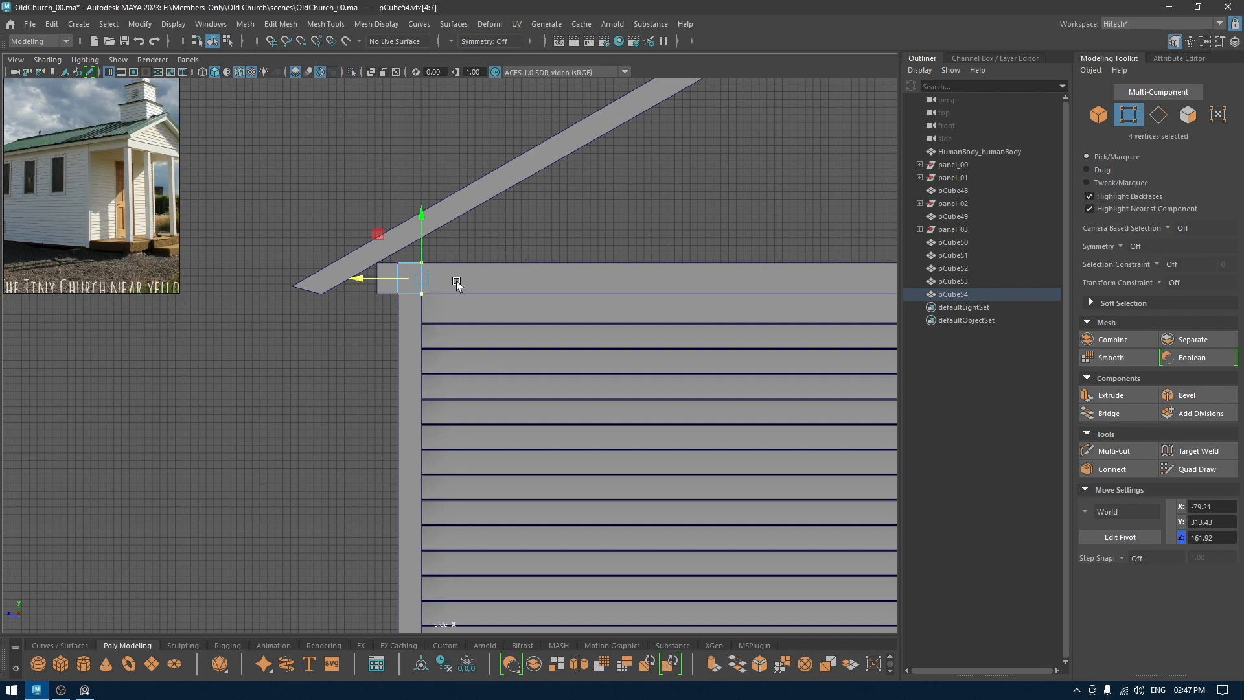
left_click_drag(453, 280, 370, 320)
left_click_drag(411, 234, 415, 254)
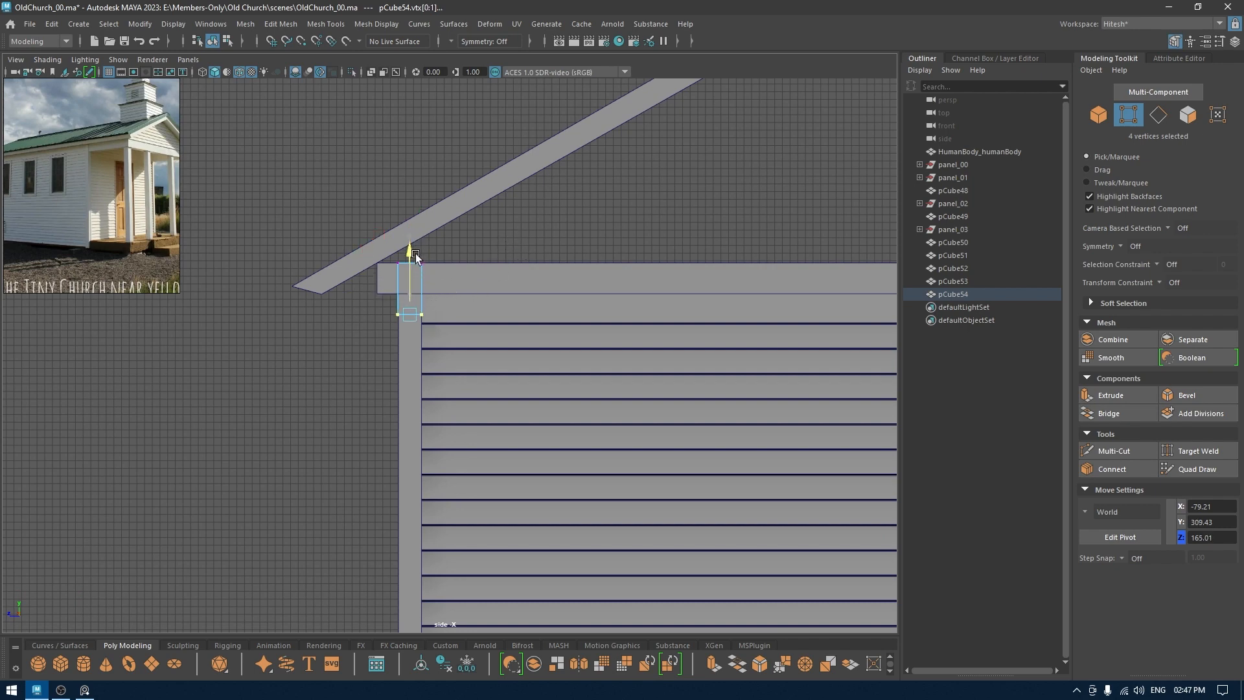
right_click_drag(288, 361, 355, 280)
Step: Shorten the beam in a top wireframe view by moving its rear-end vertices forward along X, leaving a short piece at the roof's front overhang
key("space")
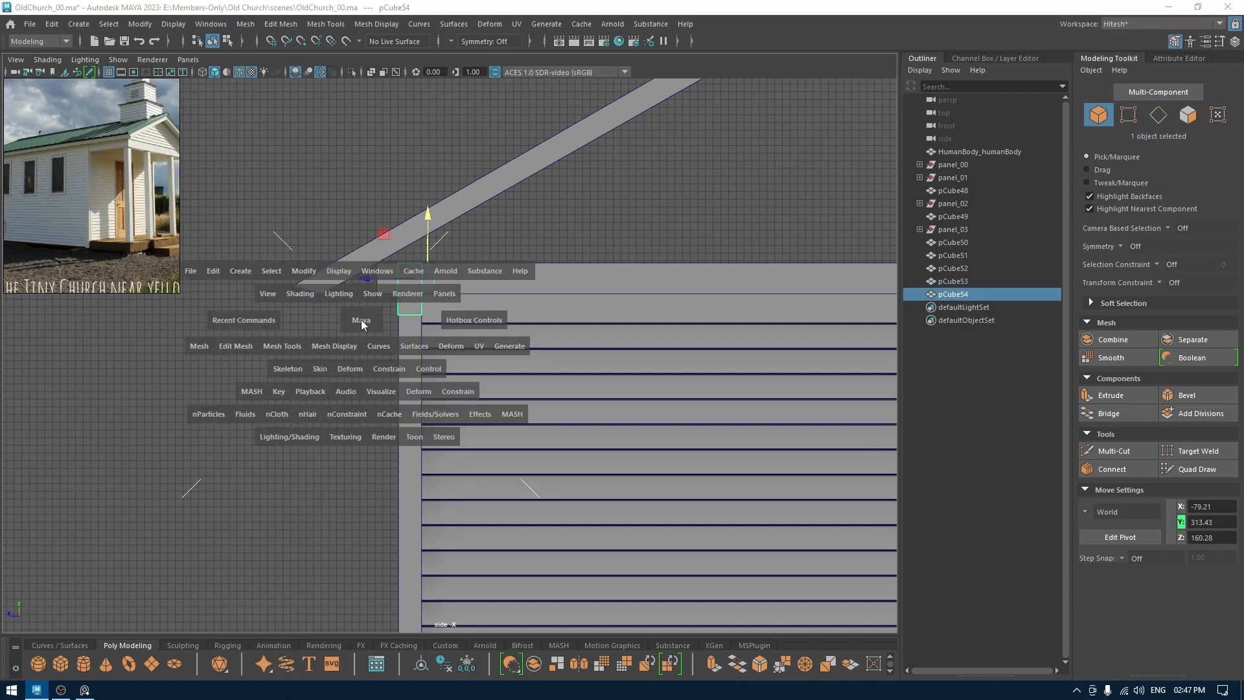
left_click_drag(360, 320, 298, 317)
key("f")
scroll(447, 285, "down", 3)
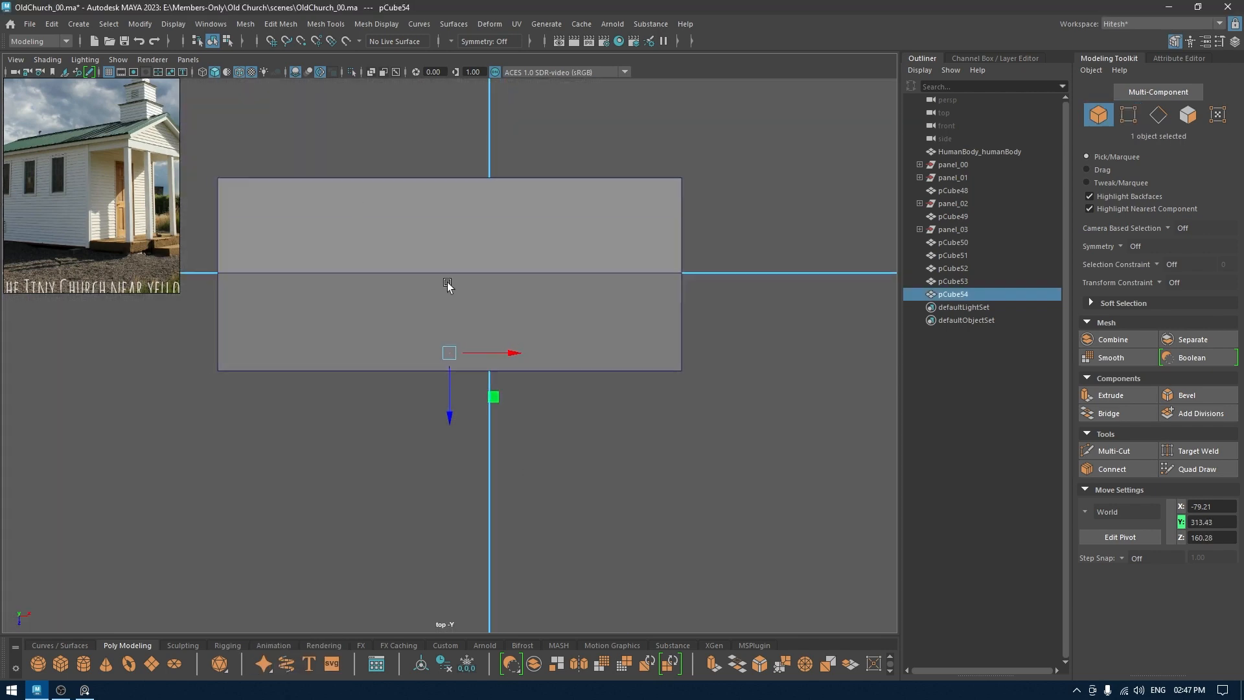
key("4")
right_click_drag(805, 300, 755, 299)
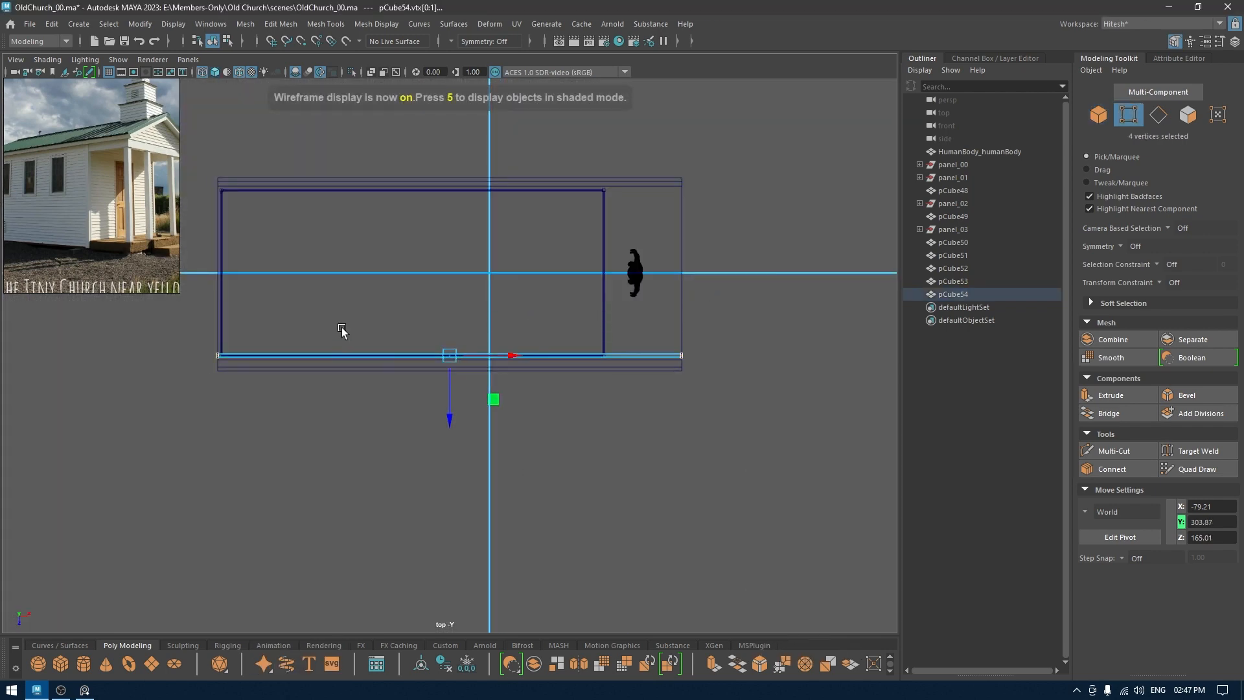
left_click_drag(336, 324, 170, 420)
left_click_drag(286, 357, 722, 385)
right_click_drag(743, 311, 836, 267)
Step: Center the beam's pivot and move the beam forward along X beyond the roof's front edge, to about X 416.82
key("space")
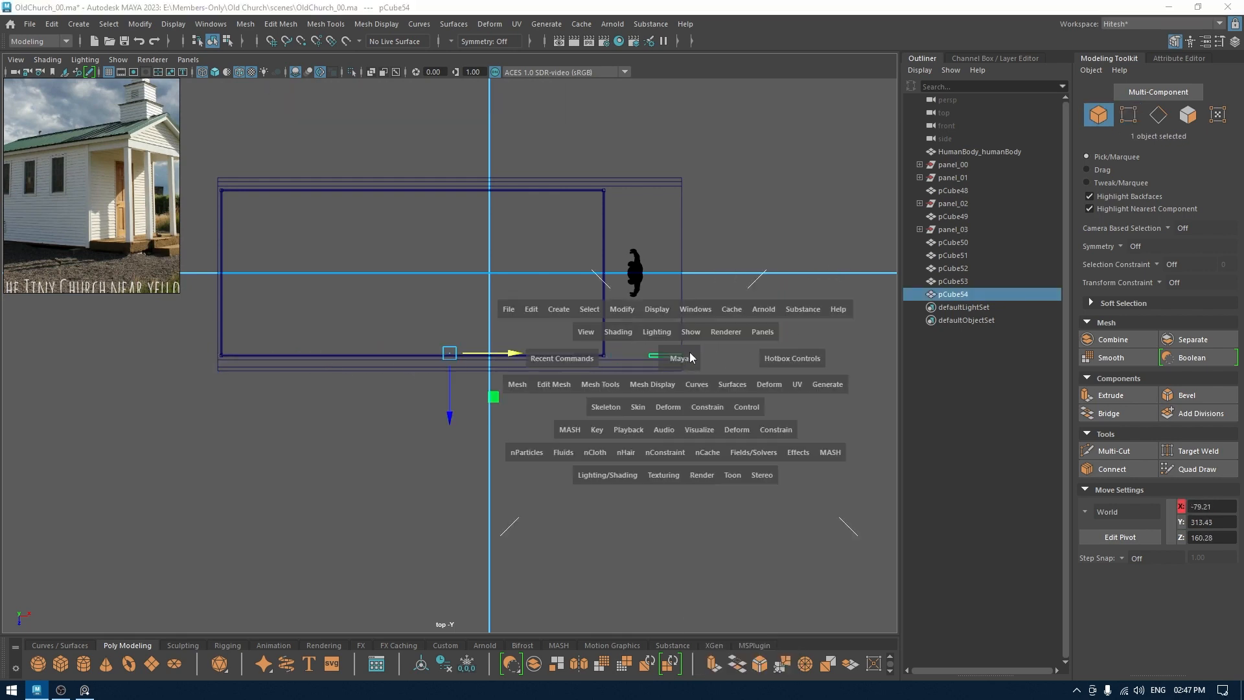
left_click(626, 312)
left_click(668, 404)
key("f")
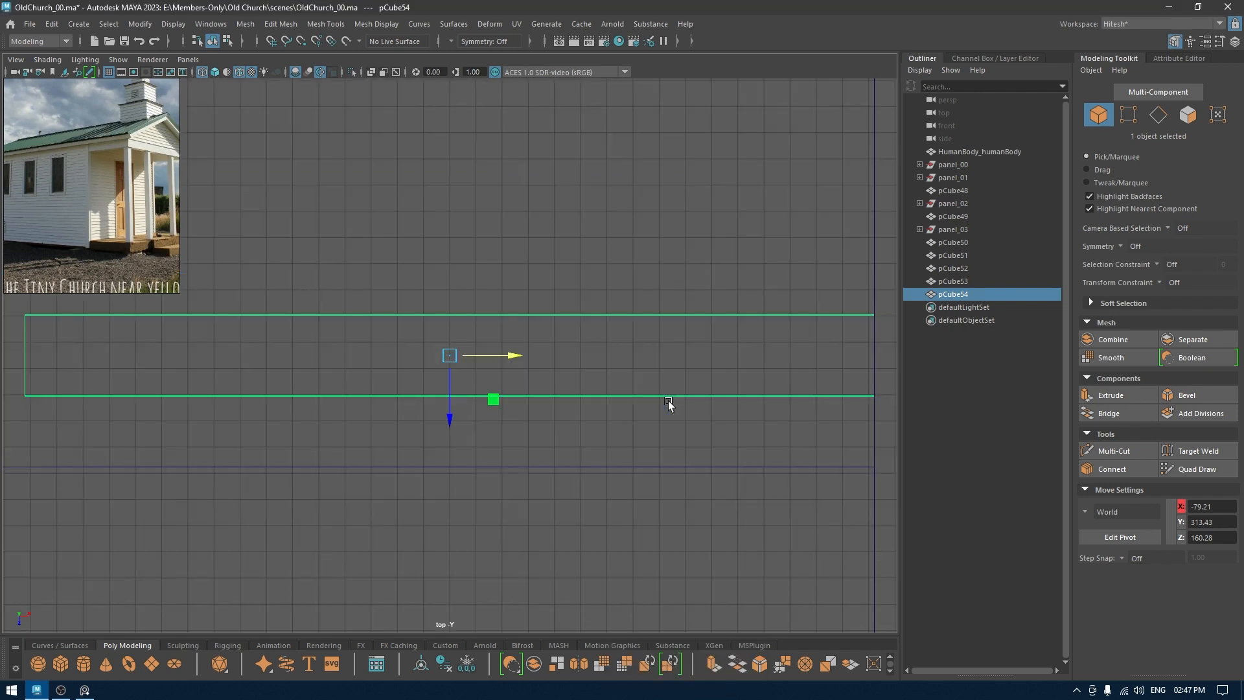
middle_click_drag(669, 402, 225, 400, "alt")
mouse_move(68, 360)
left_mouse_down()
mouse_move(723, 395)
mouse_move(697, 389)
mouse_move(702, 310)
mouse_move(697, 324)
mouse_move(721, 325)
mouse_move(697, 314)
mouse_move(689, 327)
mouse_move(582, 321)
left_mouse_up()
Step: Move the beam back along X to about 264.10 so its rear end butts against the front corner post
key("space")
key("6")
key("space")
key("4")
right_click_drag(618, 378, 410, 185, "alt")
middle_click_drag(409, 186, 707, 97, "alt")
right_click_drag(765, 230, 566, 206, "alt")
middle_click_drag(566, 206, 646, 206, "alt")
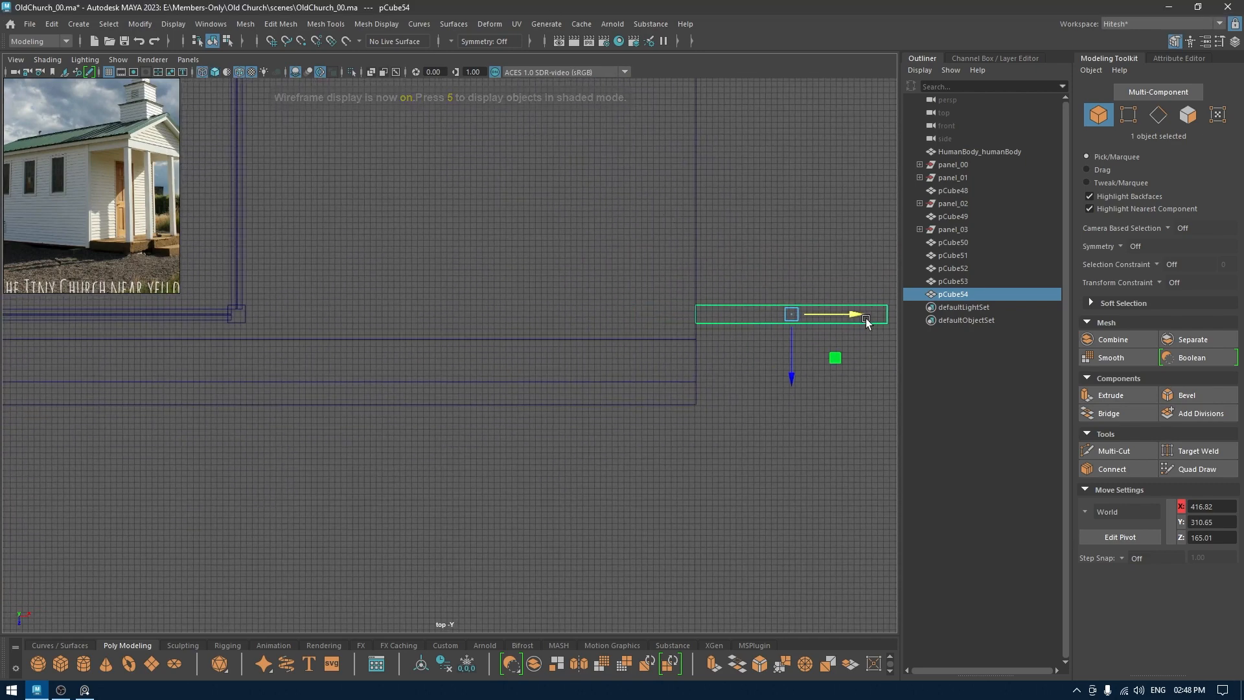
left_click_drag(861, 317, 416, 326)
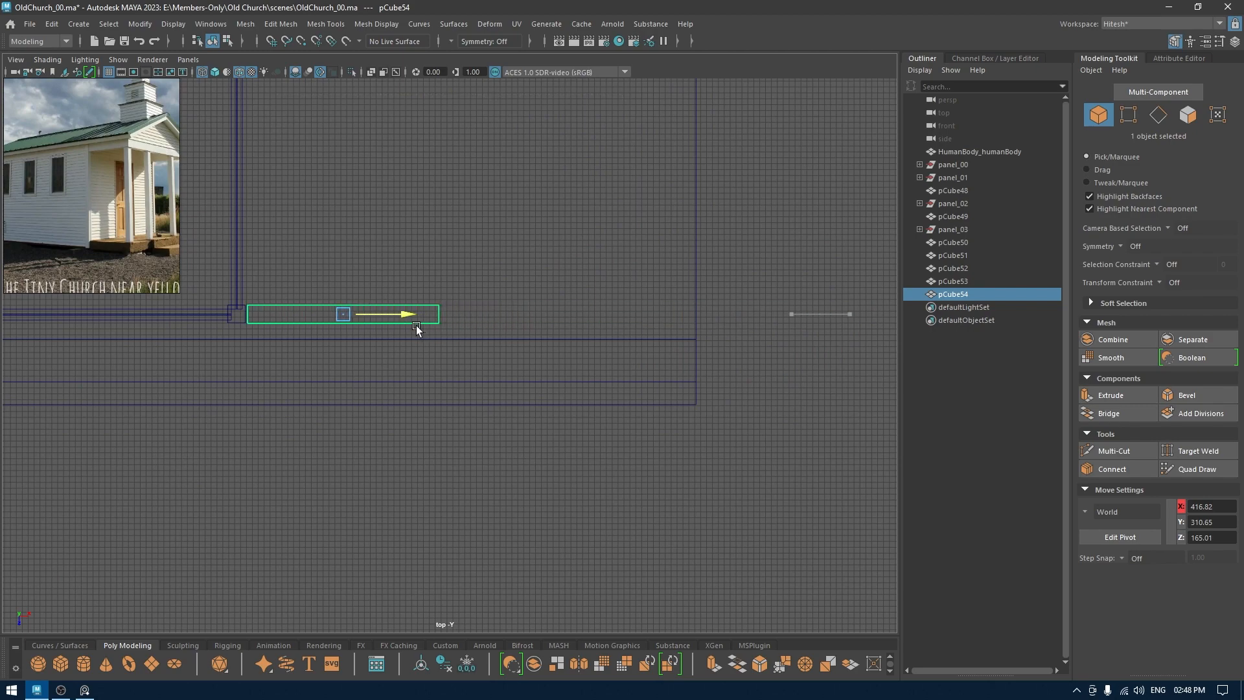
key("f")
middle_click_drag(412, 290, 808, 259, "alt")
right_click_drag(499, 311, 577, 362, "alt")
middle_click_drag(564, 309, 547, 311)
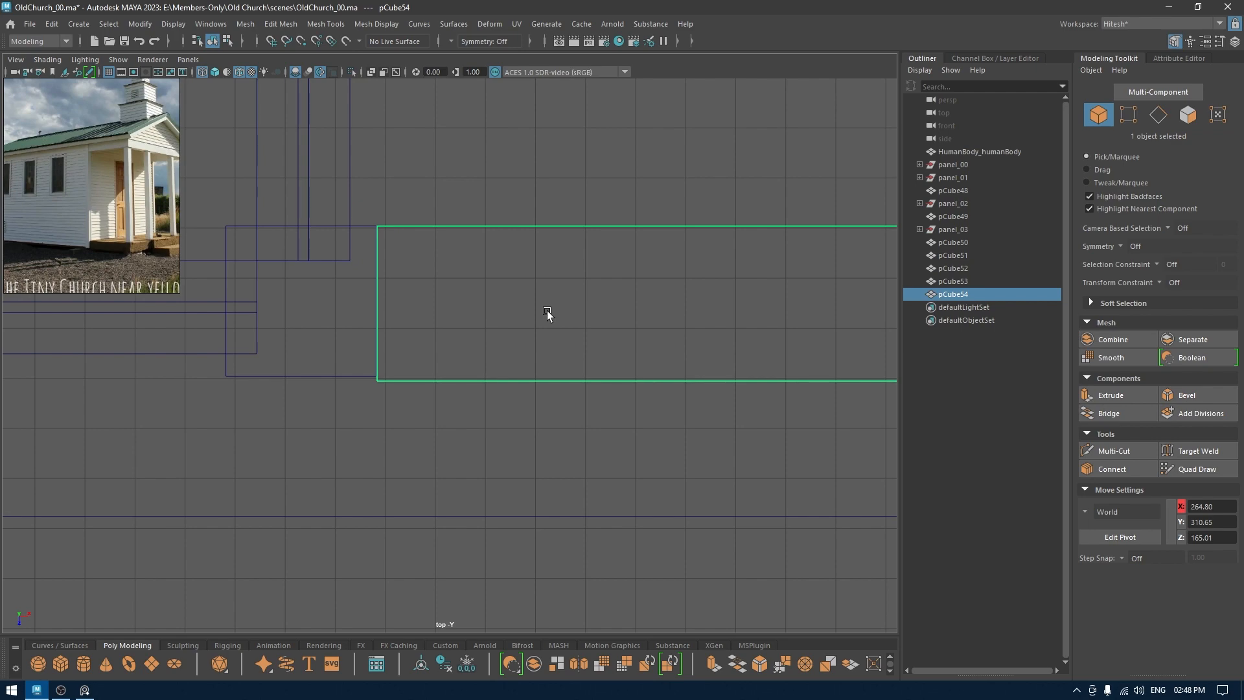
Step: Extend the beam by moving its four front-end vertices along X to about 384.43, snapping them to the front edge of the slab
key("6")
key("space")
mouse_move(547, 311)
left_mouse_down()
mouse_move(549, 258)
mouse_move(575, 266)
left_mouse_up()
right_click_drag(575, 266, 624, 390, "alt")
middle_click_drag(647, 256, 631, 289, "alt")
right_click_drag(849, 302, 787, 304)
left_click_drag(624, 276, 535, 165)
left_click_drag(562, 191, 641, 267, "alt")
key("v")
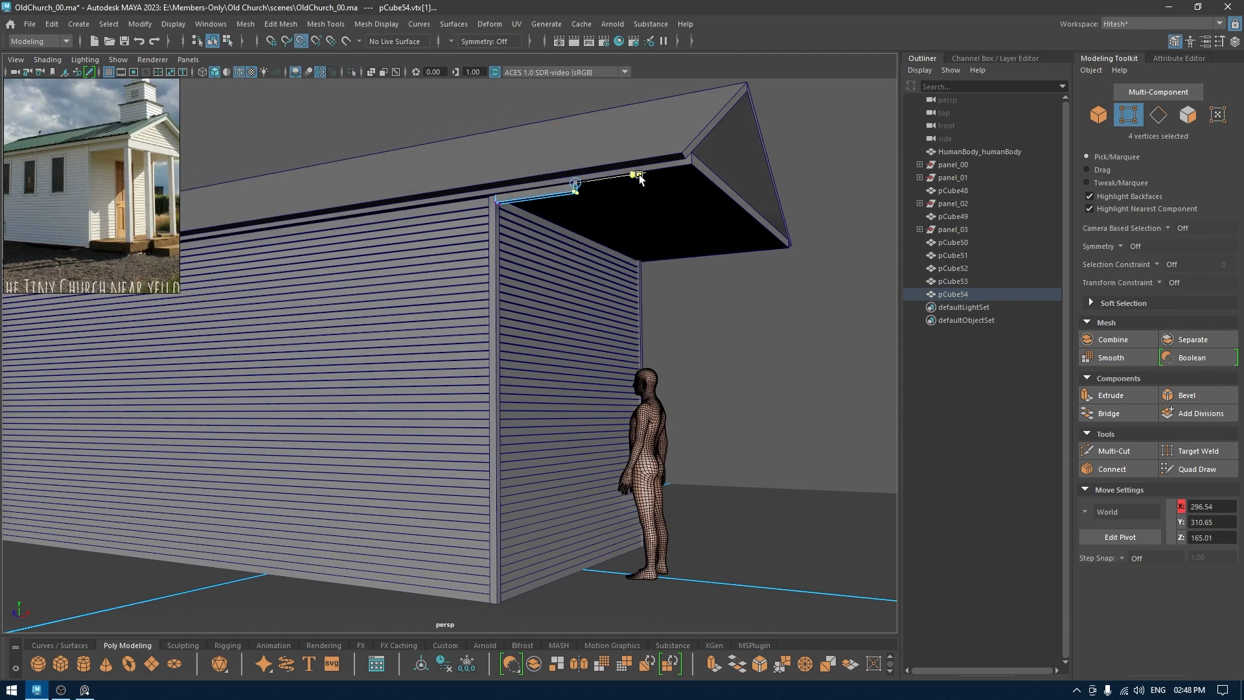
left_click_drag(638, 174, 624, 216)
right_click_drag(625, 217, 606, 297, "alt")
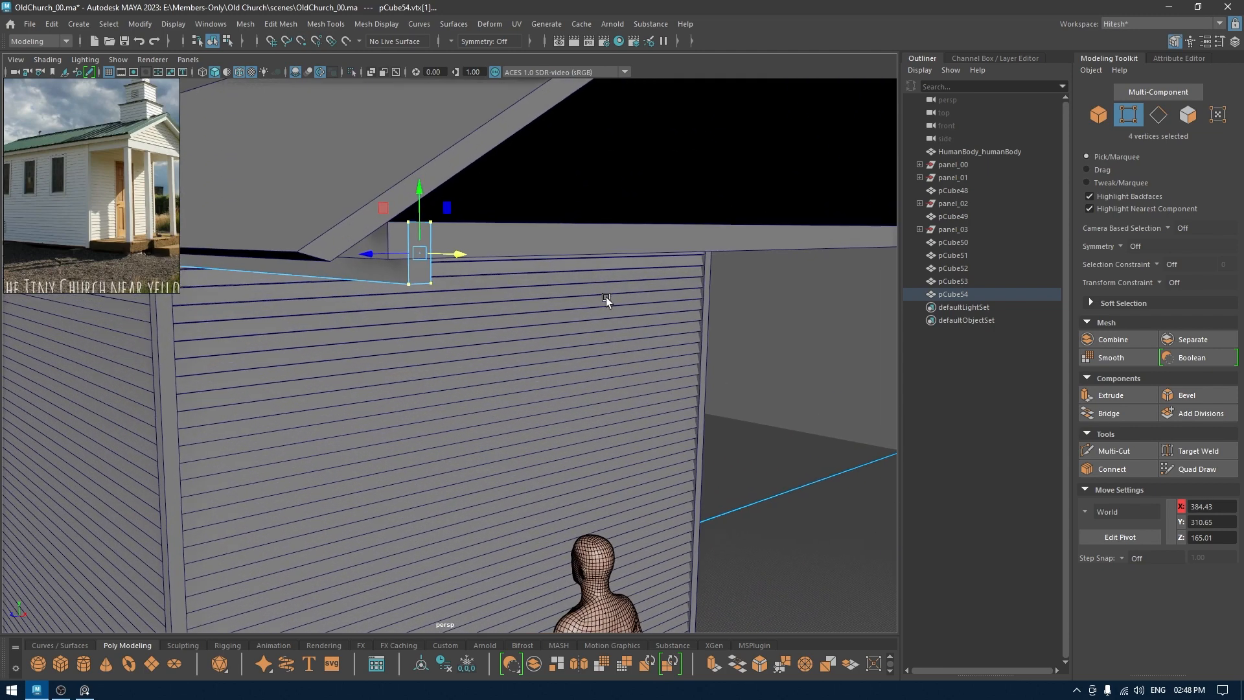
left_click_drag(467, 248, 571, 232, "alt")
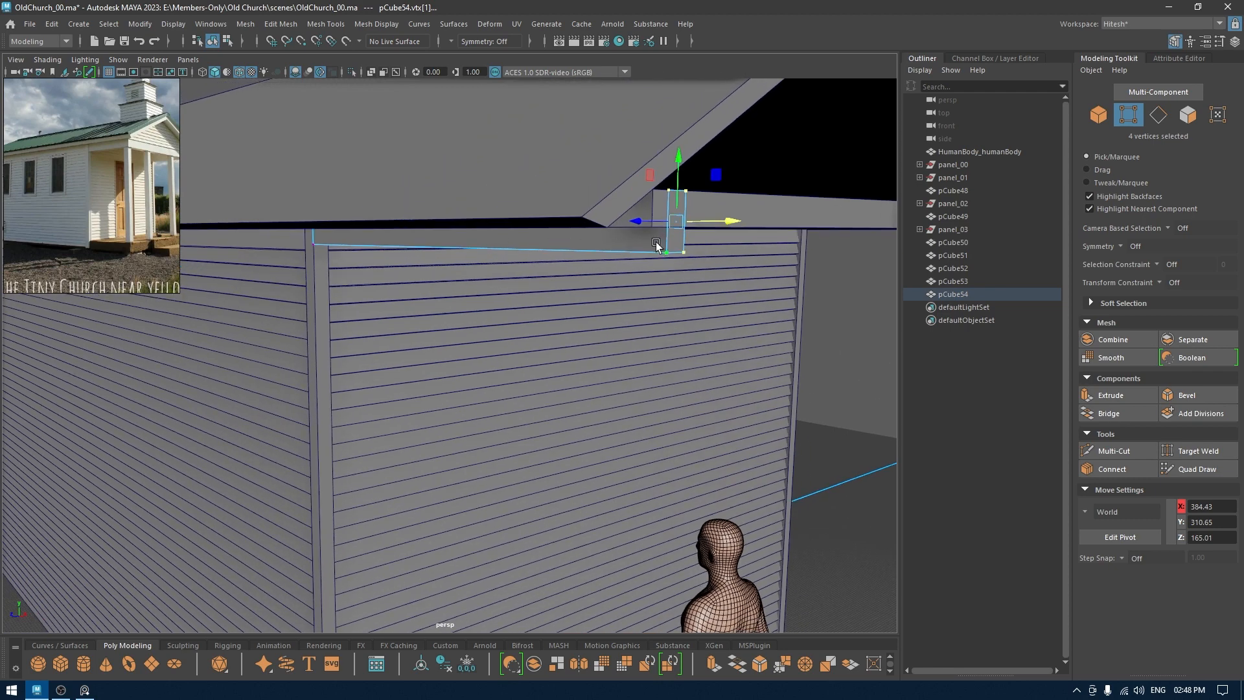
Step: Lower the whole beam to about Y 302.59, beneath the roof slab
right_click_drag(656, 245, 677, 193)
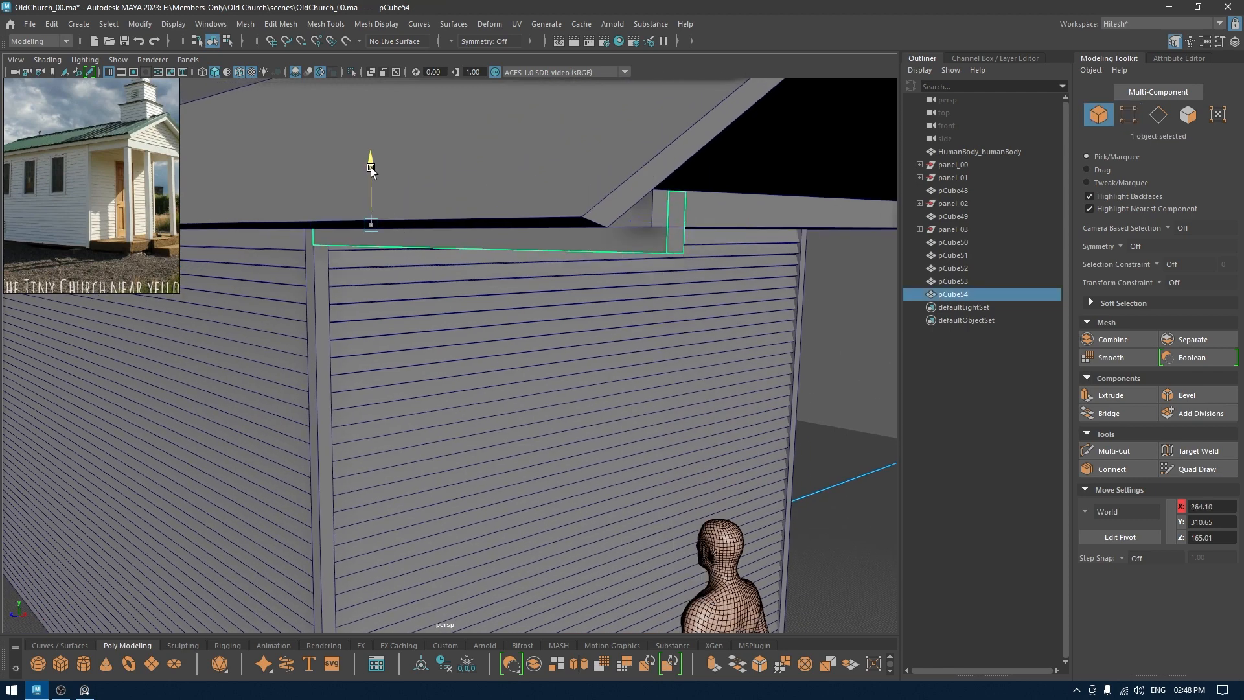
left_click_drag(373, 182, 374, 190)
left_click_drag(710, 212, 663, 327, "alt")
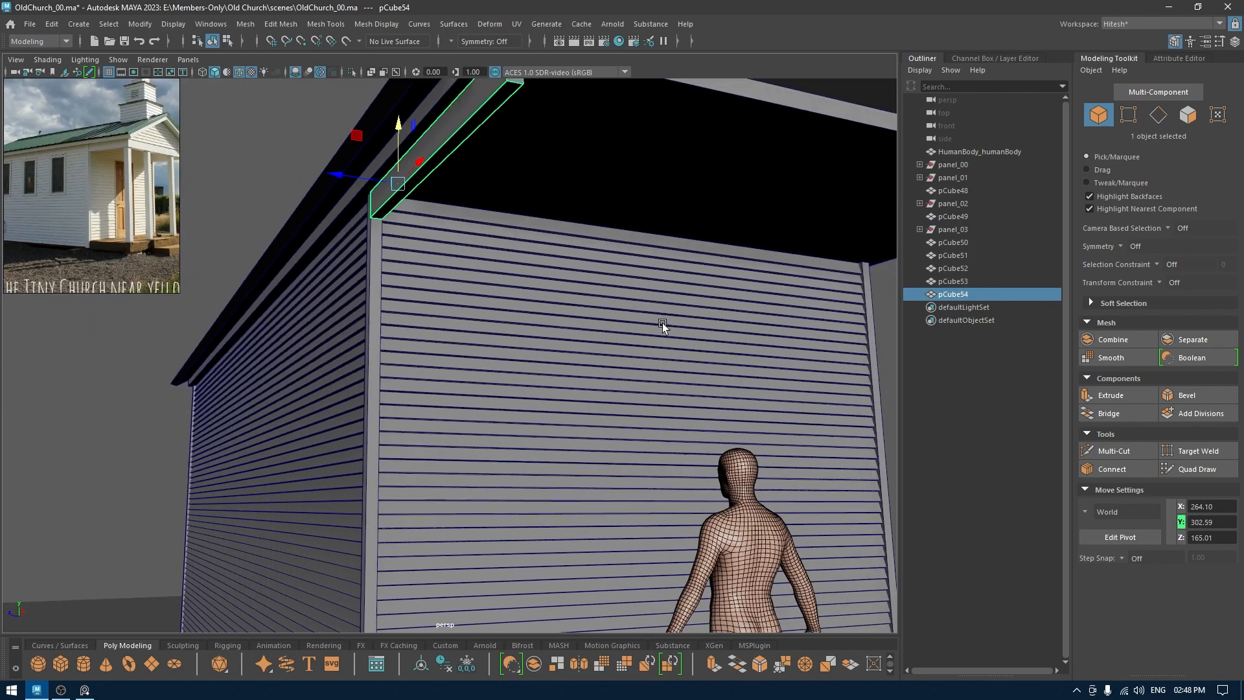
left_click_drag(657, 402, 727, 361, "alt")
left_click(816, 377)
left_click_drag(815, 377, 782, 382, "alt")
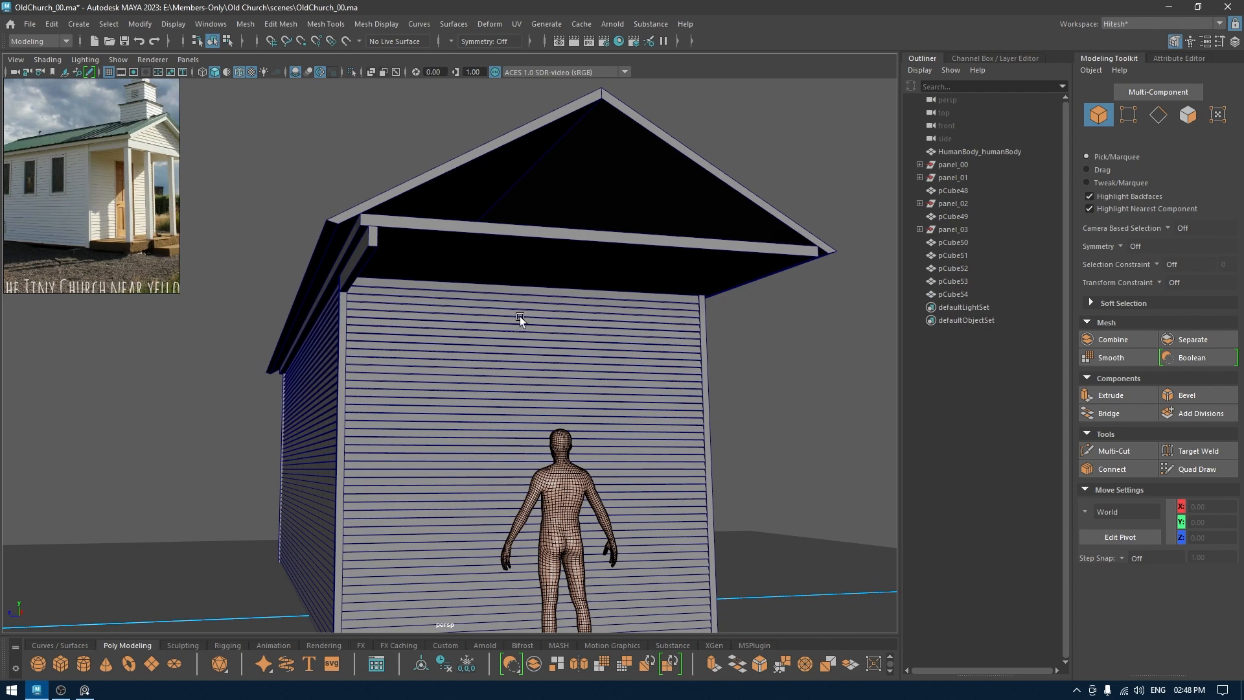
Step: Delete the flat slab beneath the gable roof
left_click(455, 235)
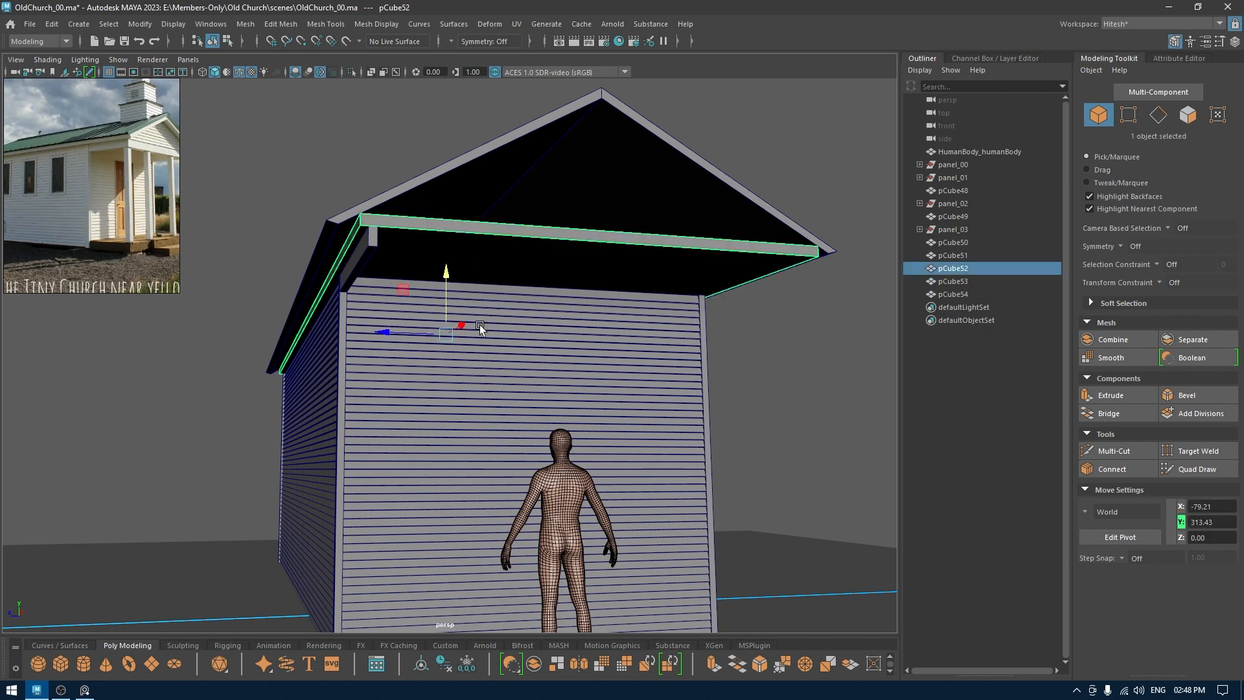
left_click_drag(456, 235, 482, 334, "alt")
key("Delete")
Step: Lower the gable roof in the side view to about Y 309.64 so it rests on the walls' top corners
left_click(466, 224)
key("space")
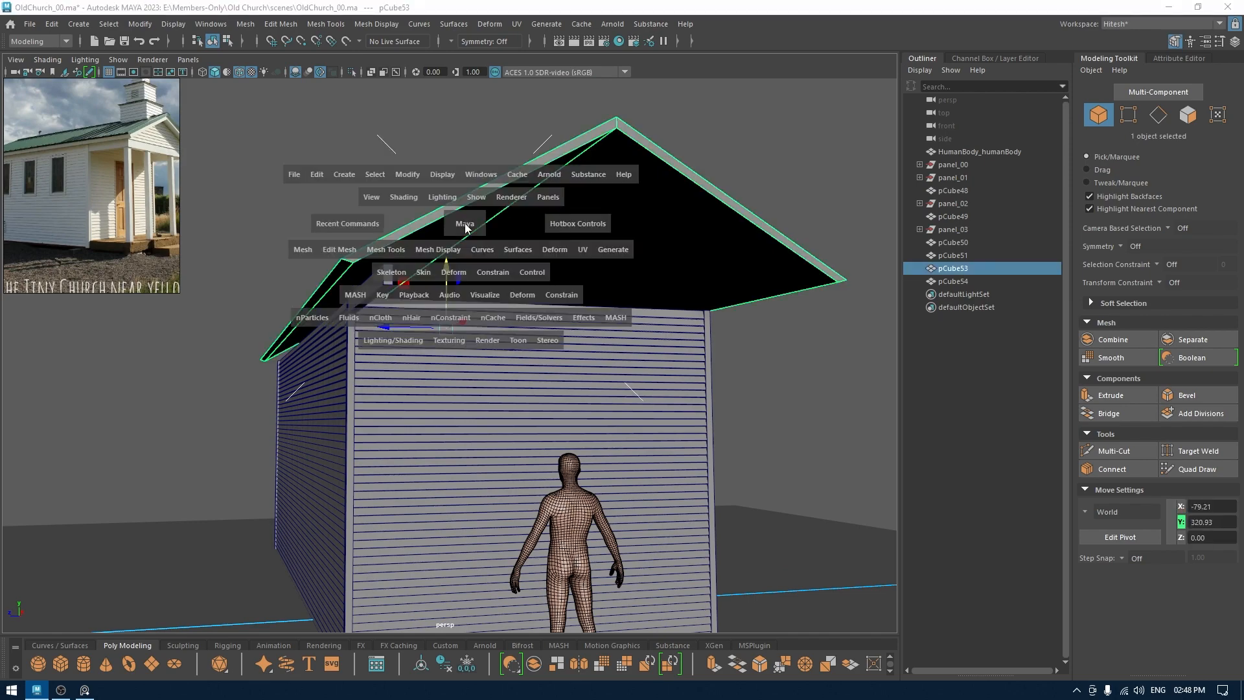
left_click_drag(466, 224, 517, 228)
scroll(542, 278, "down", 3)
middle_click_drag(541, 278, 348, 317, "alt")
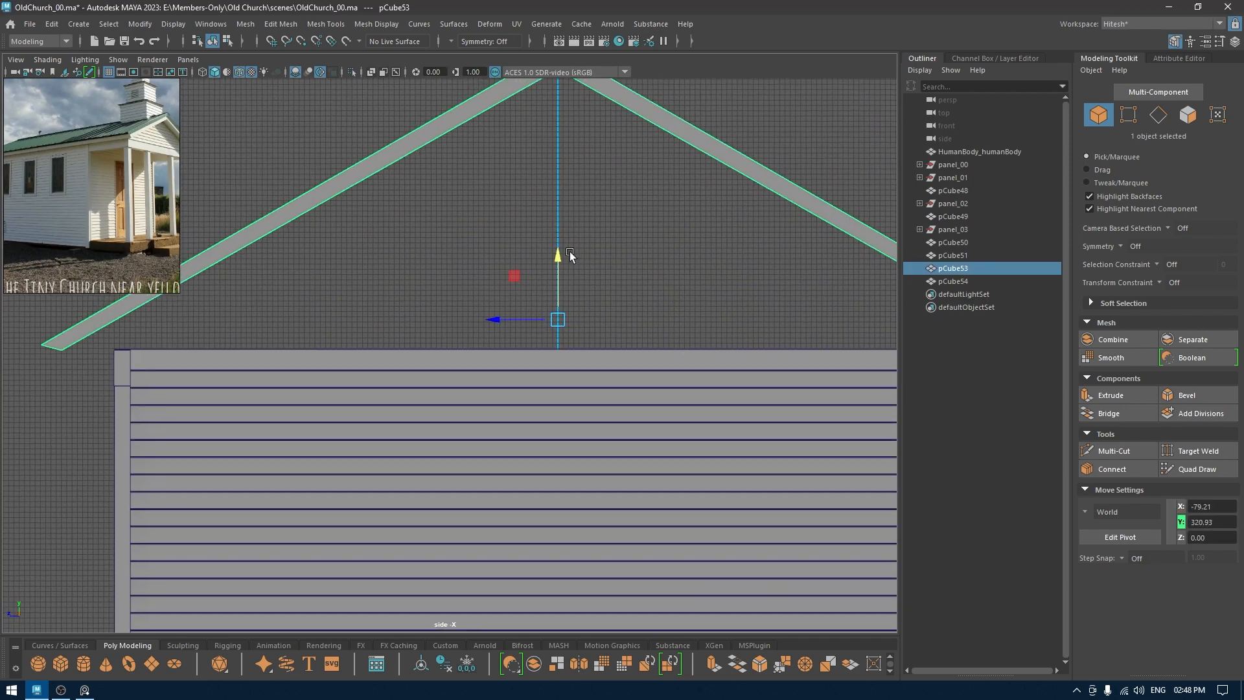
left_click_drag(563, 255, 558, 293)
scroll(520, 288, "down", 2)
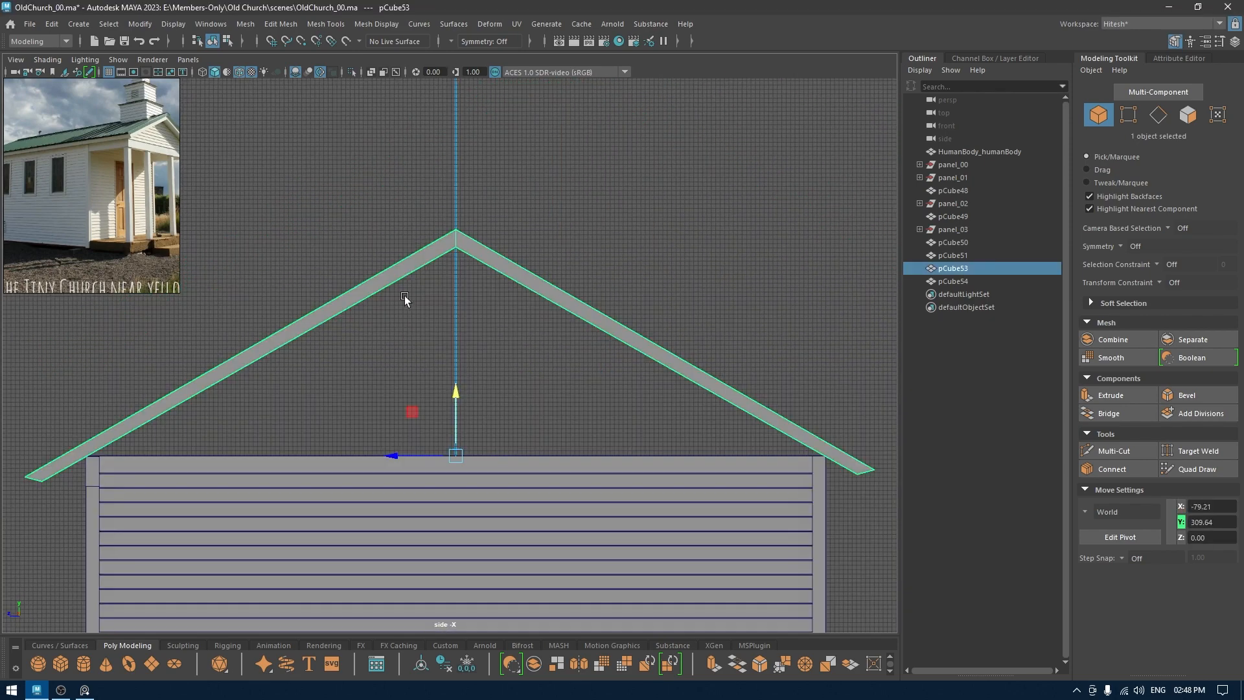
Step: Align the beam with the wall's top and the post's outer edge by moving it to about Y 302.79 and Z 164.77
scroll(347, 298, "up", 8)
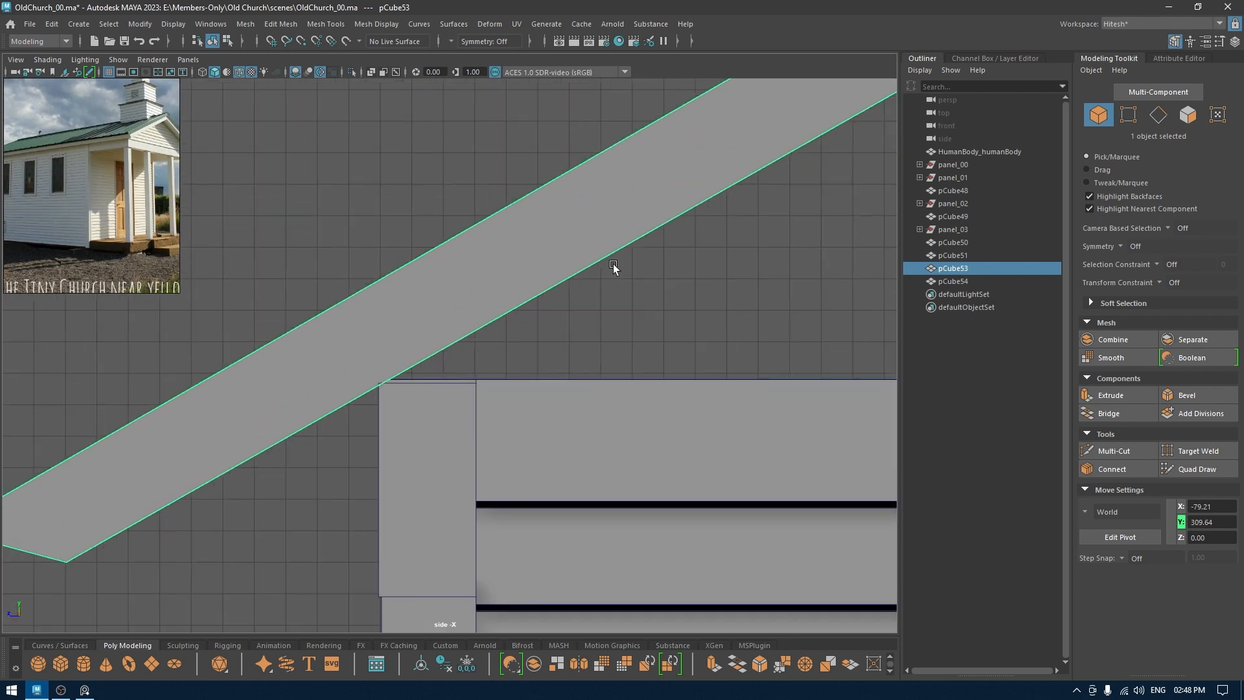
scroll(627, 371, "up", 2)
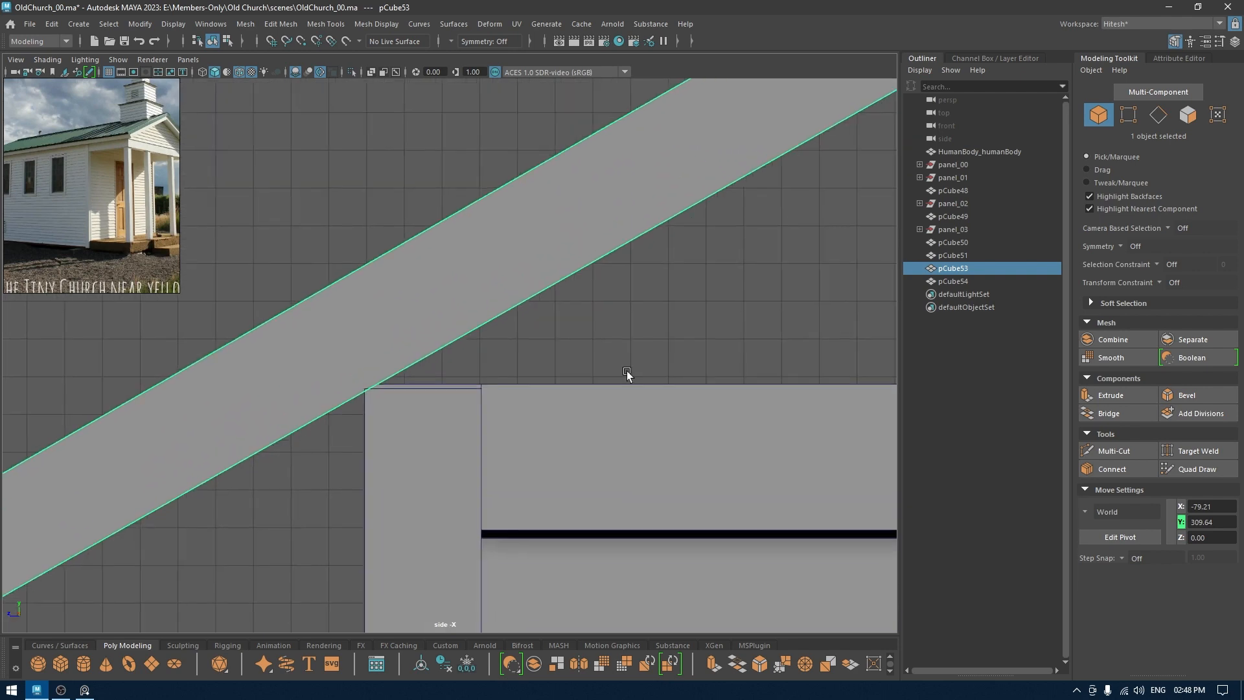
left_click(474, 346)
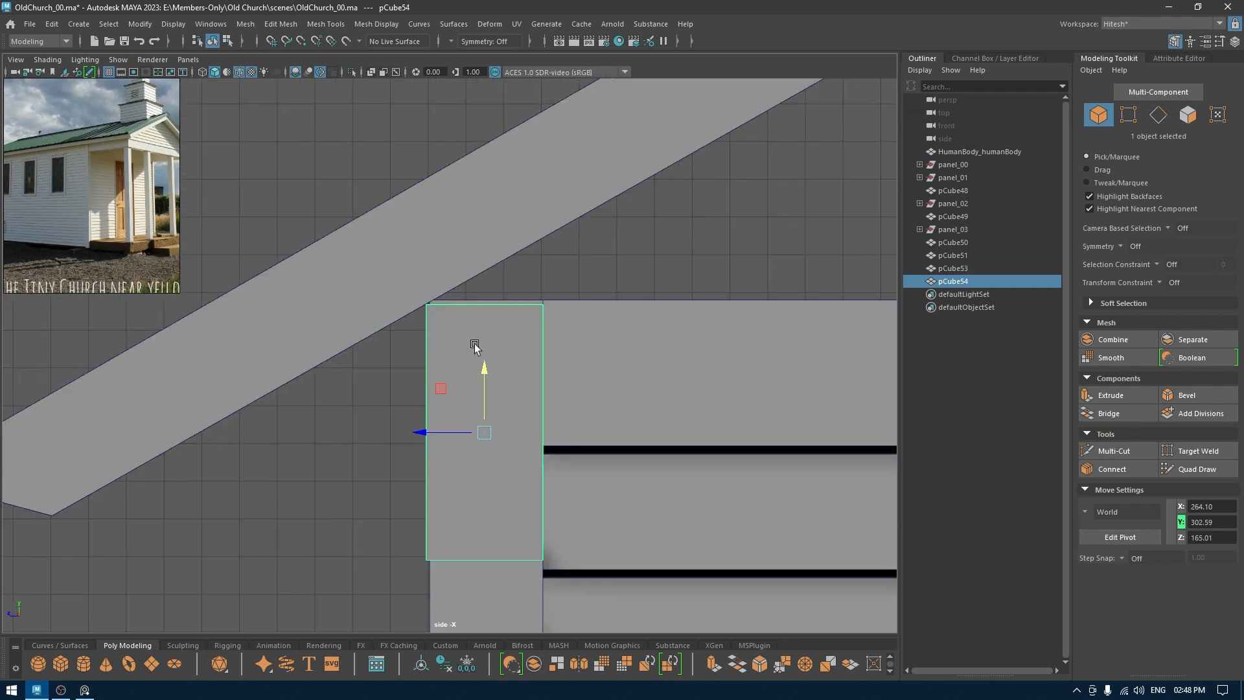
left_click_drag(482, 367, 485, 362)
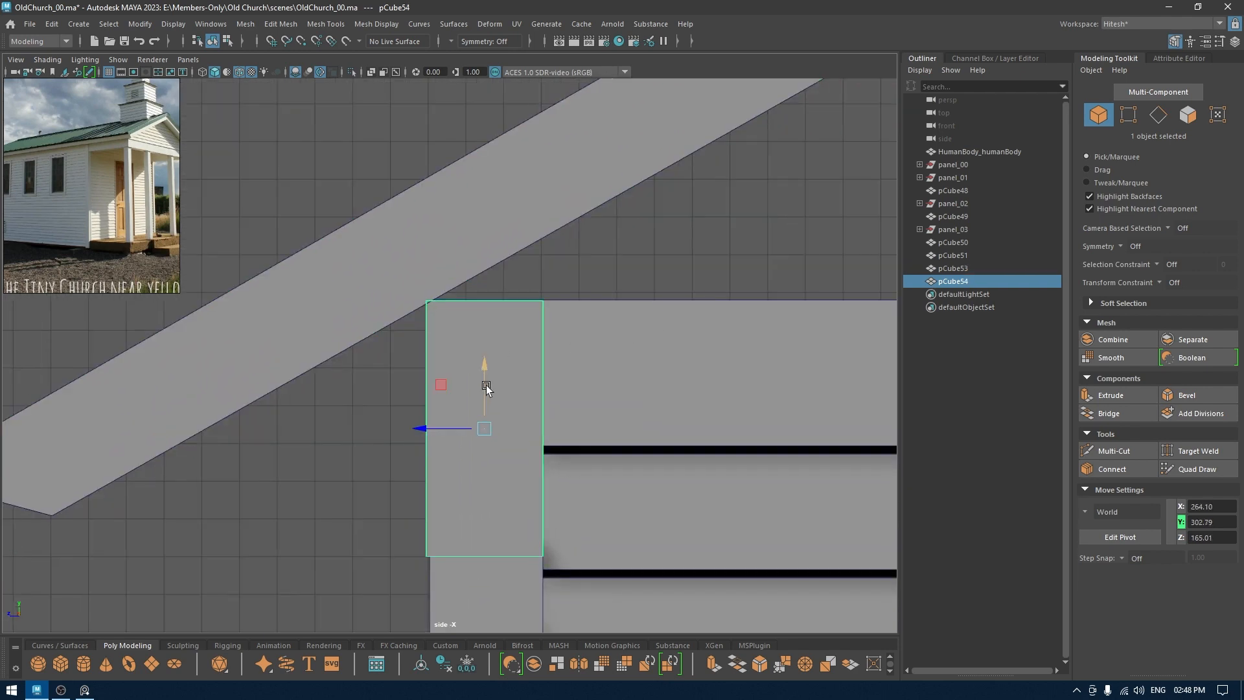
left_click_drag(433, 432, 434, 428)
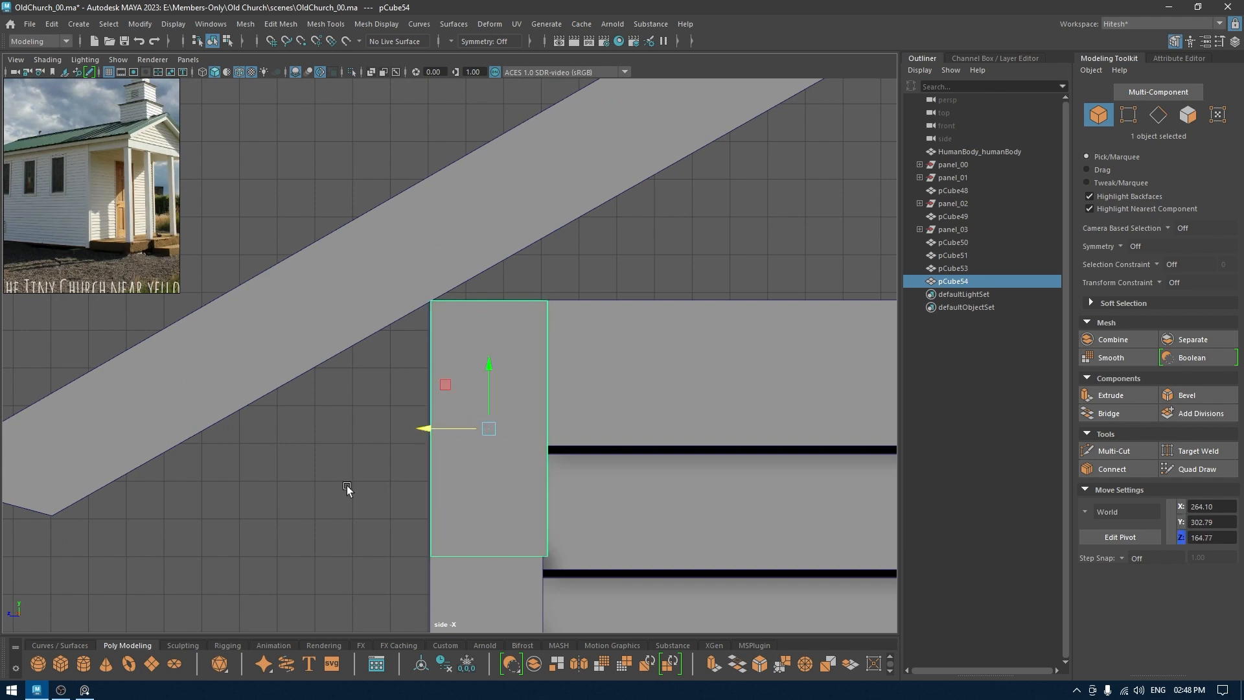
Step: Move the beam's inner vertices to about Z 161.92 to match the corner post's width, and save the scene
key("F8")
left_click_drag(609, 593, 536, 279)
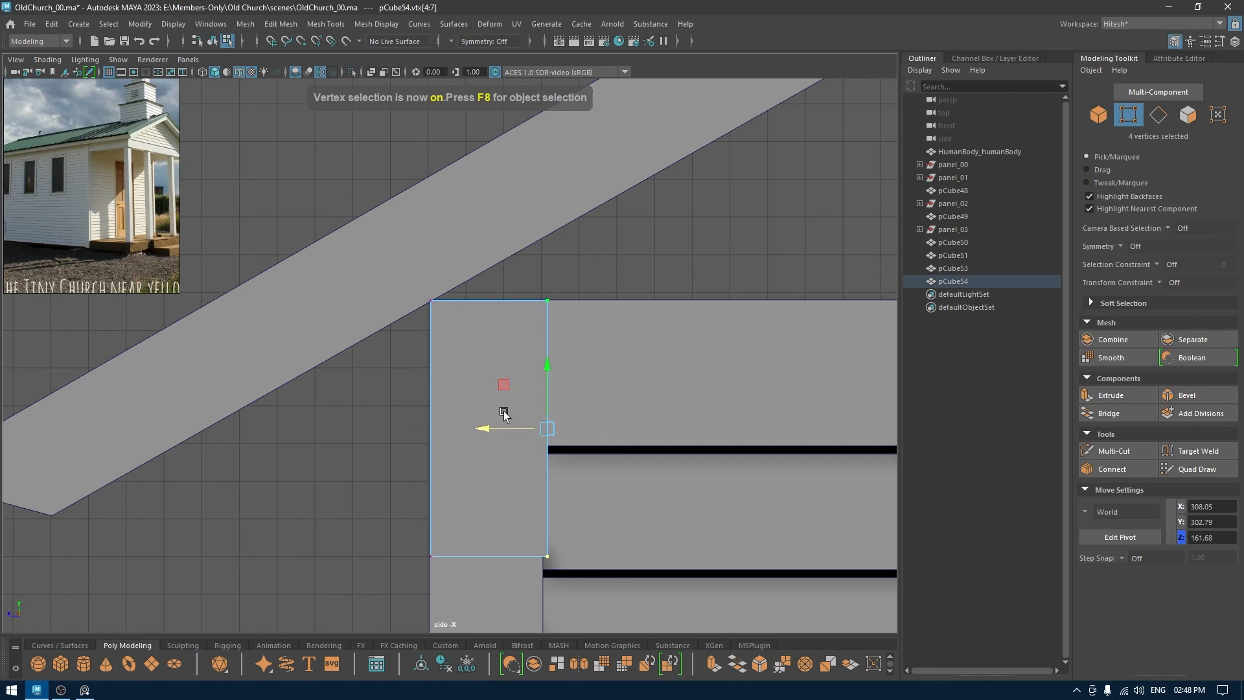
left_click_drag(478, 428, 476, 428)
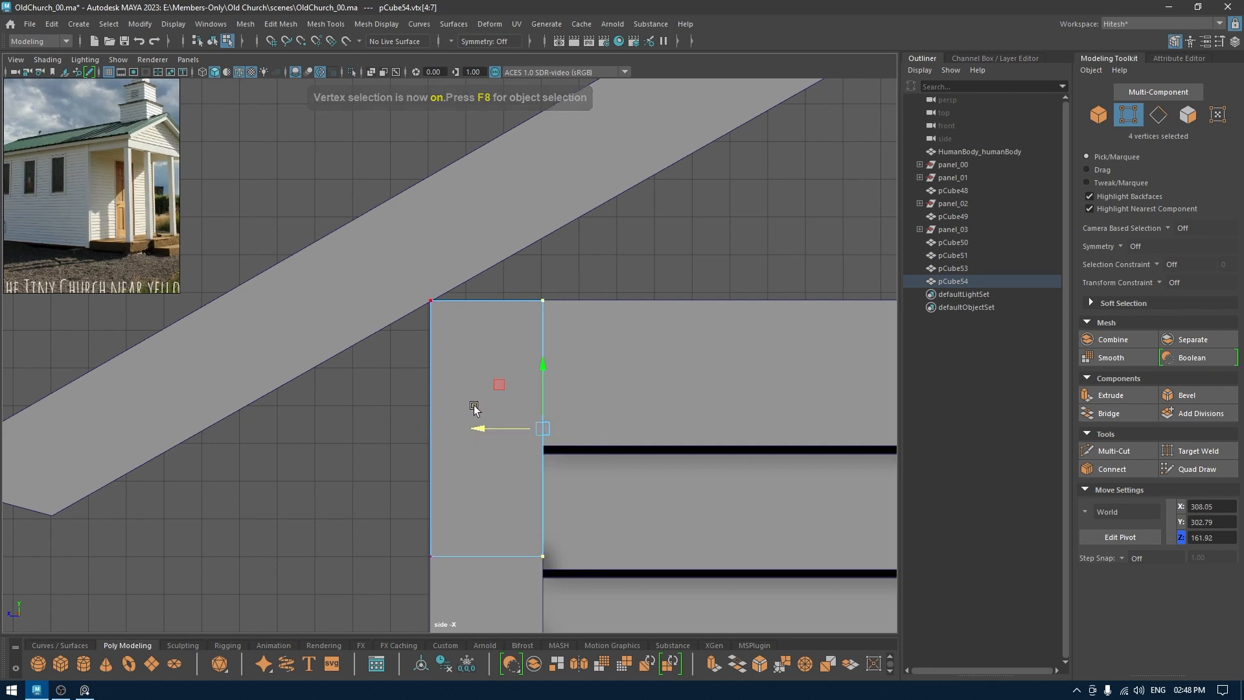
right_click_drag(474, 315, 556, 263)
key("ctrl+s")
Step: Shorten the side beam by pulling its front-end vertices back along X to just inside the roof overhang, and save the scene
key("space")
left_click_drag(585, 258, 651, 323)
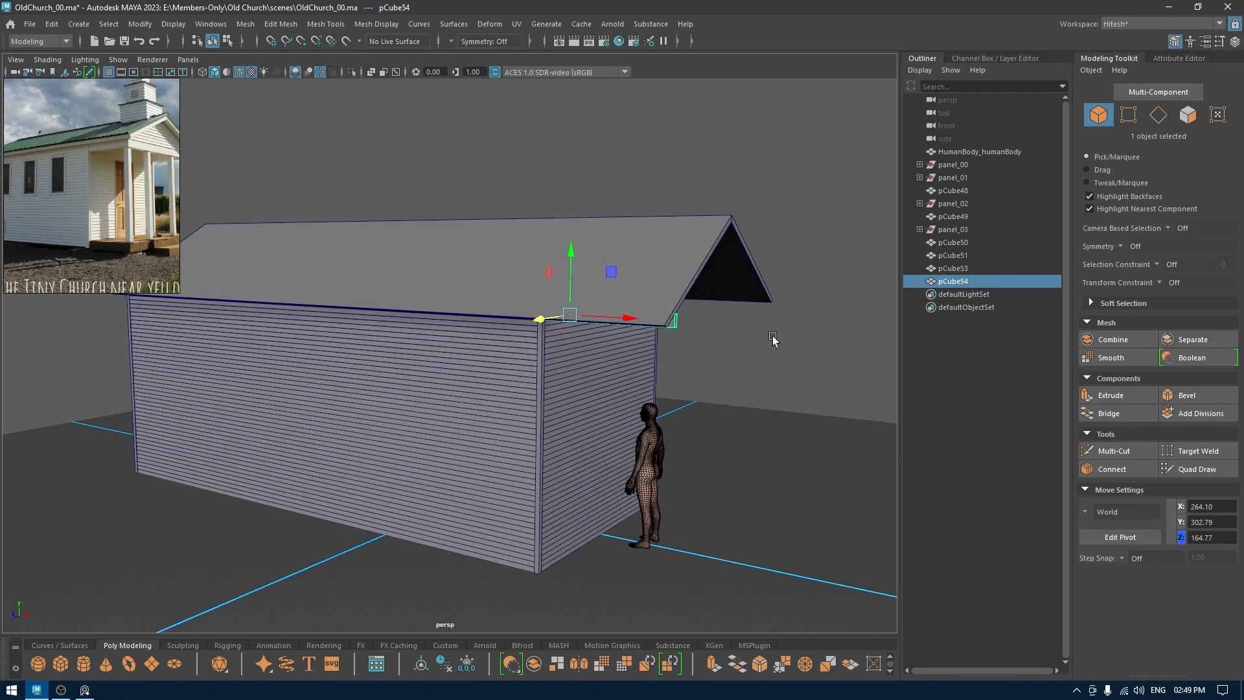
right_click_drag(778, 357, 732, 309)
left_click_drag(672, 298, 535, 200)
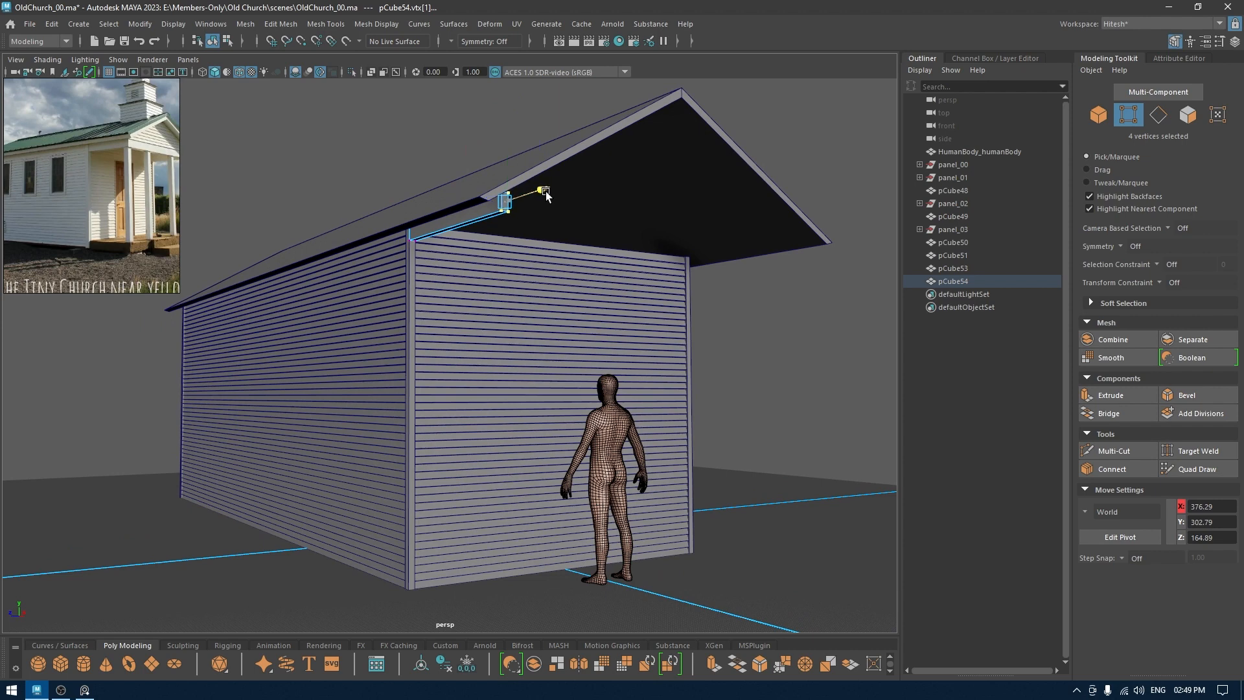
key("ctrl+s")
right_click_drag(500, 202, 555, 187)
Step: Duplicate the side beam and move the copy across to the opposite corner post, at about Z -165.84 in the side view
key("space")
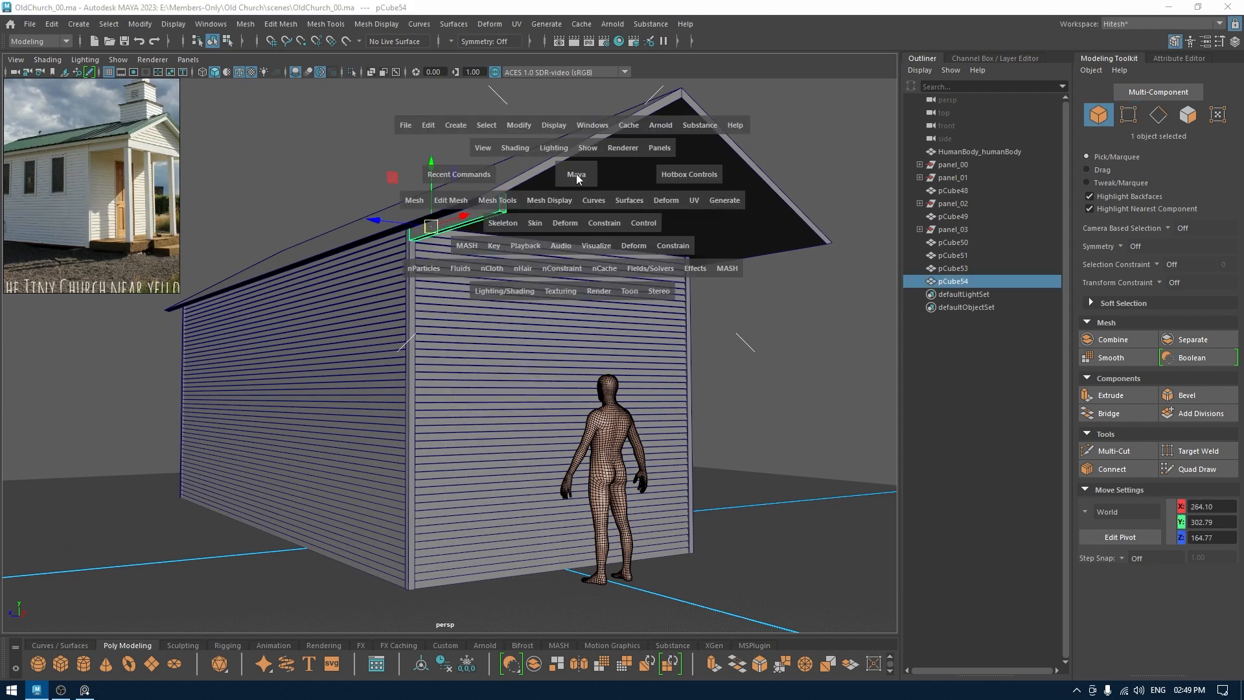
left_click(638, 175)
key("ctrl+d")
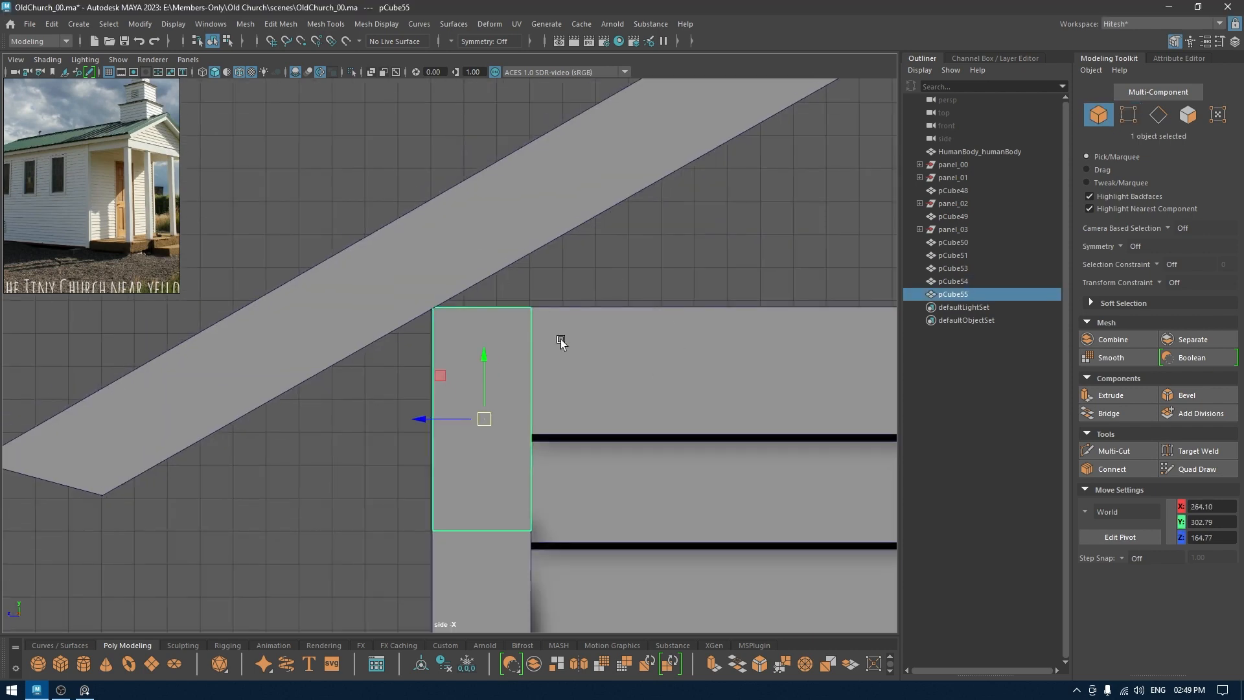
scroll(688, 386, "down", 2)
middle_click_drag(688, 386, 474, 272, "alt")
right_click_drag(474, 271, 324, 20, "alt")
middle_click_drag(668, 351, 371, 272, "alt")
right_click_drag(371, 272, 259, 10, "alt")
scroll(599, 218, "down", 2)
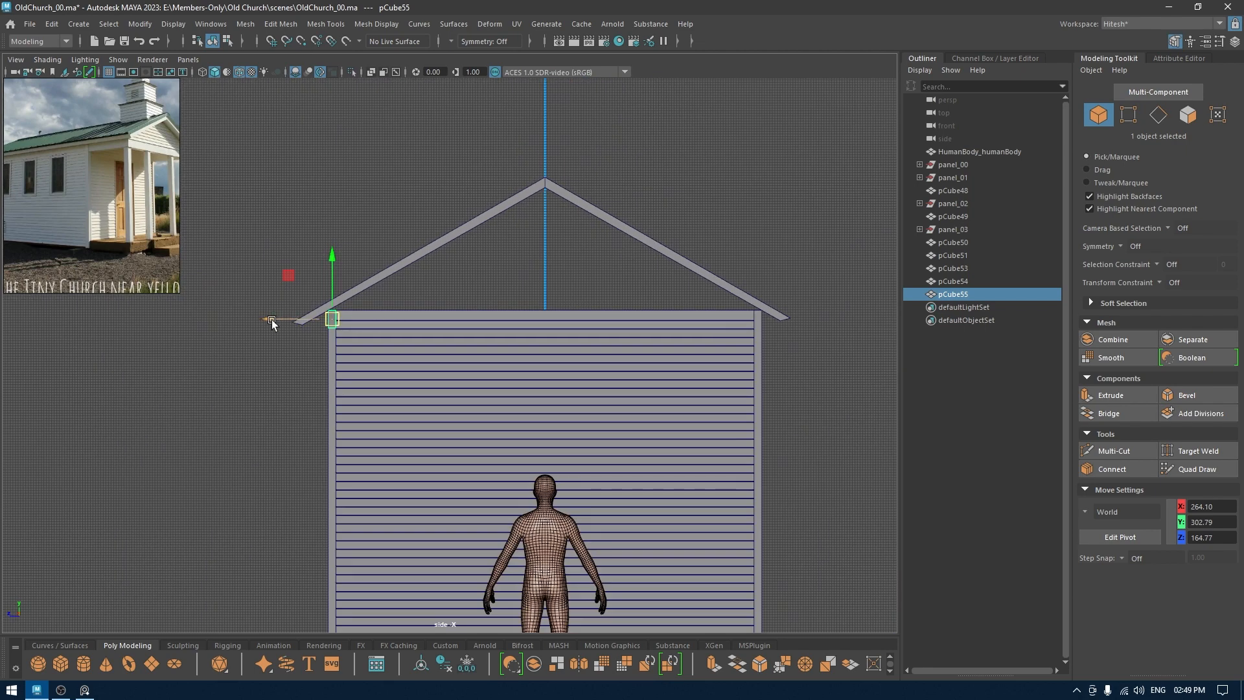
left_click_drag(271, 320, 698, 320)
key("f")
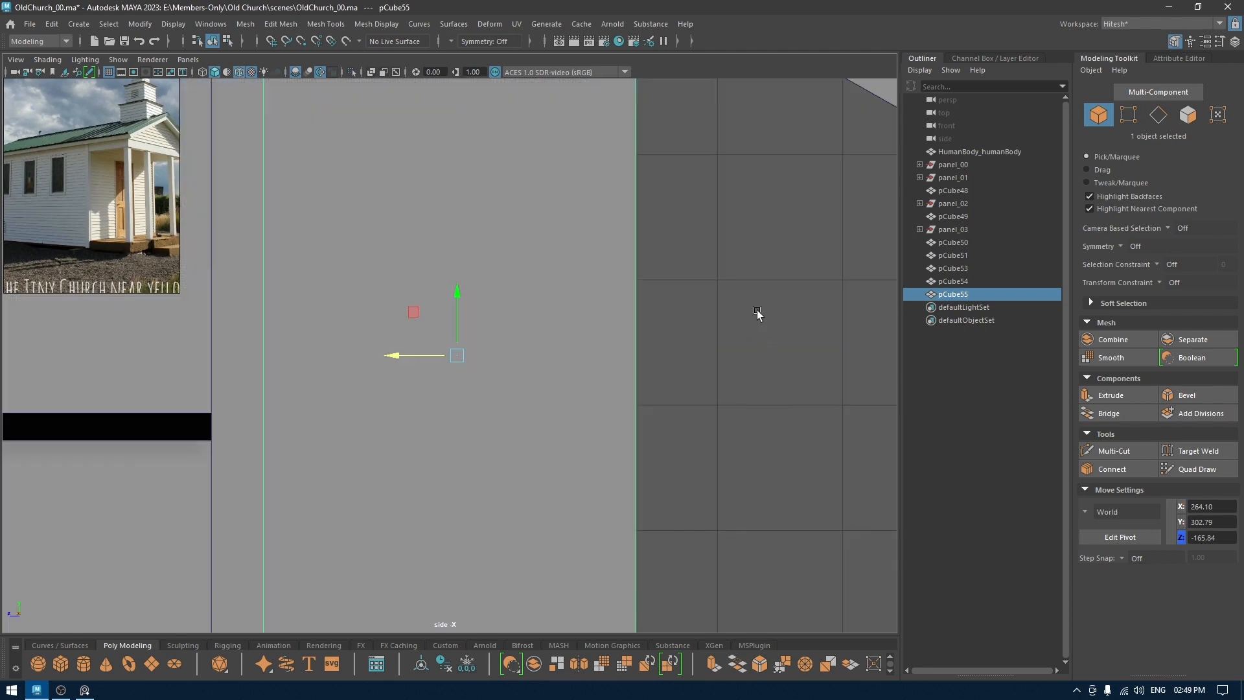
Step: Align the copied beam with the outer edge of its corner post by moving it to about Z -165.04
scroll(838, 408, "down", 4)
middle_click_drag(794, 322, 822, 322, "alt")
key("4")
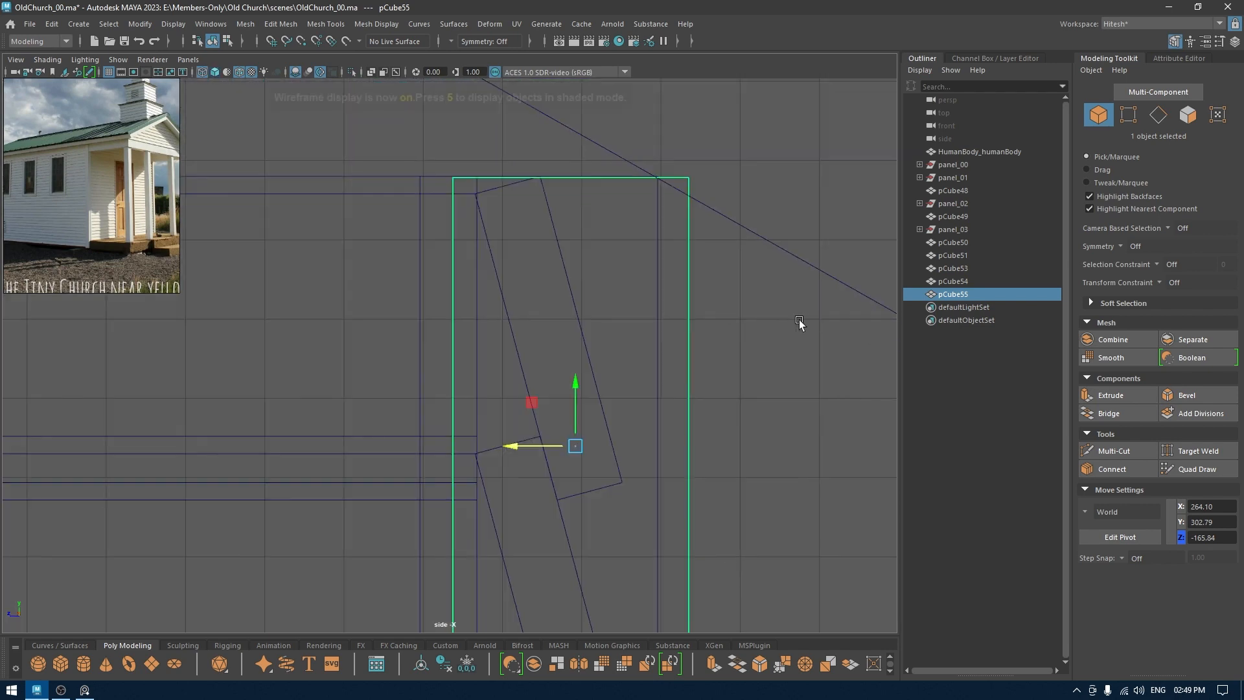
left_click_drag(511, 445, 480, 445)
scroll(600, 427, "down", 3)
middle_click_drag(721, 434, 797, 483, "alt")
scroll(786, 492, "down", 4)
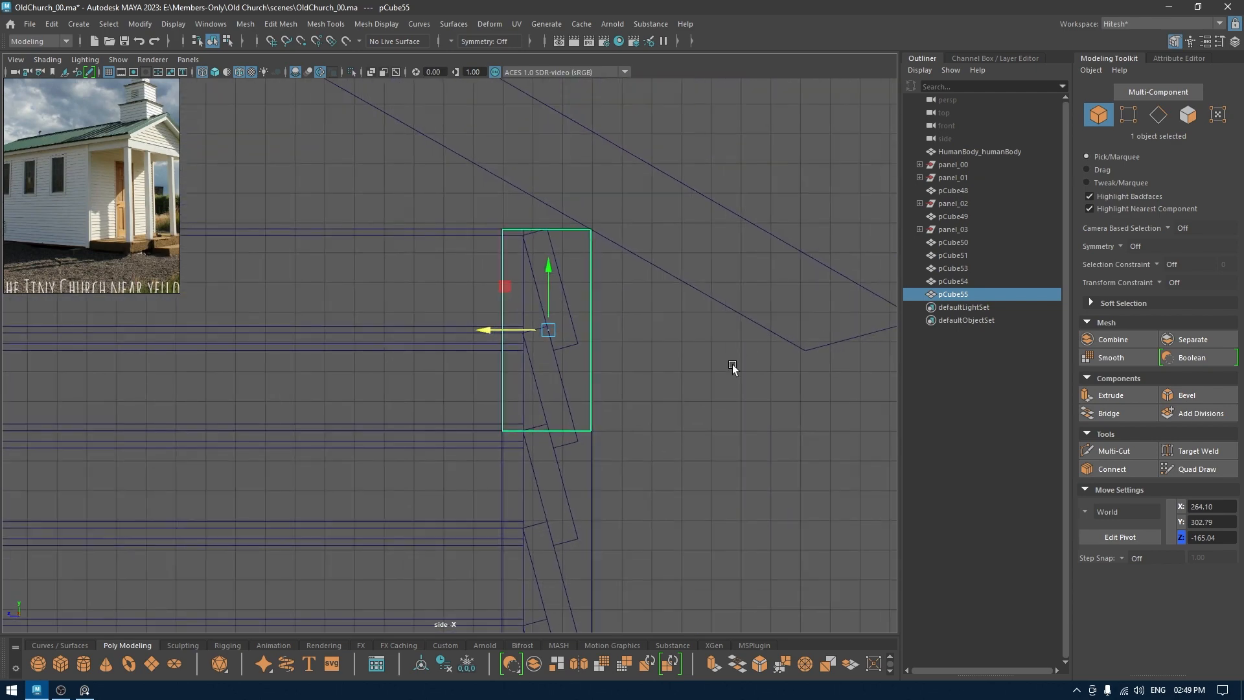
key("6")
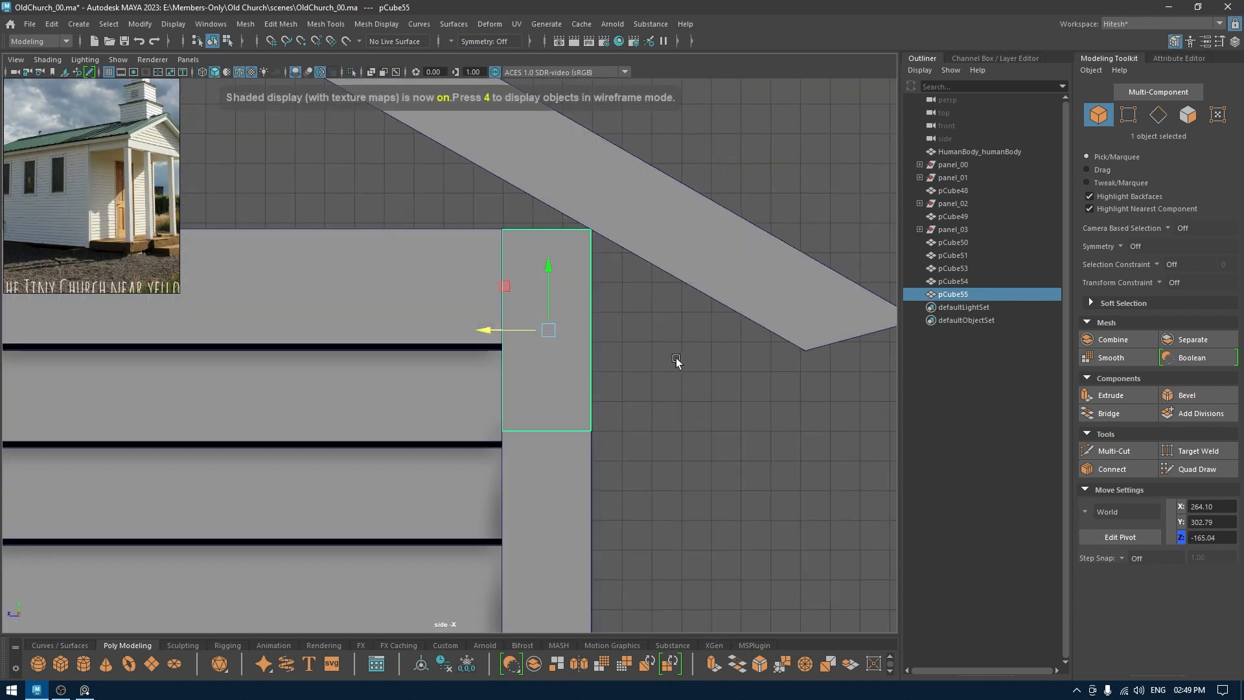
scroll(721, 477, "up", 2)
key("space")
left_click_drag(710, 361, 815, 303)
key("space")
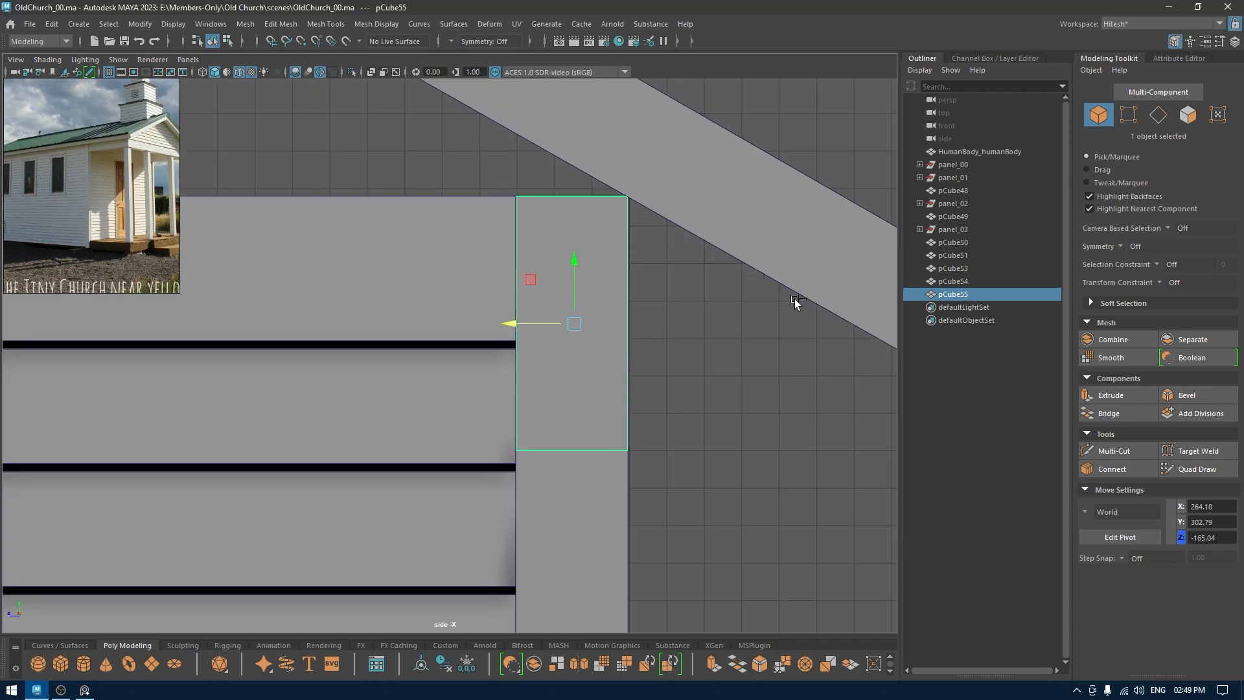
Step: Duplicate the second side beam, turn the copy crosswise about Y, and move it forward under the overhang to about X 362.40
key("ctrl+d")
middle_click_drag(650, 353, 764, 352, "alt")
left_click_drag(721, 340, 656, 376)
key("space")
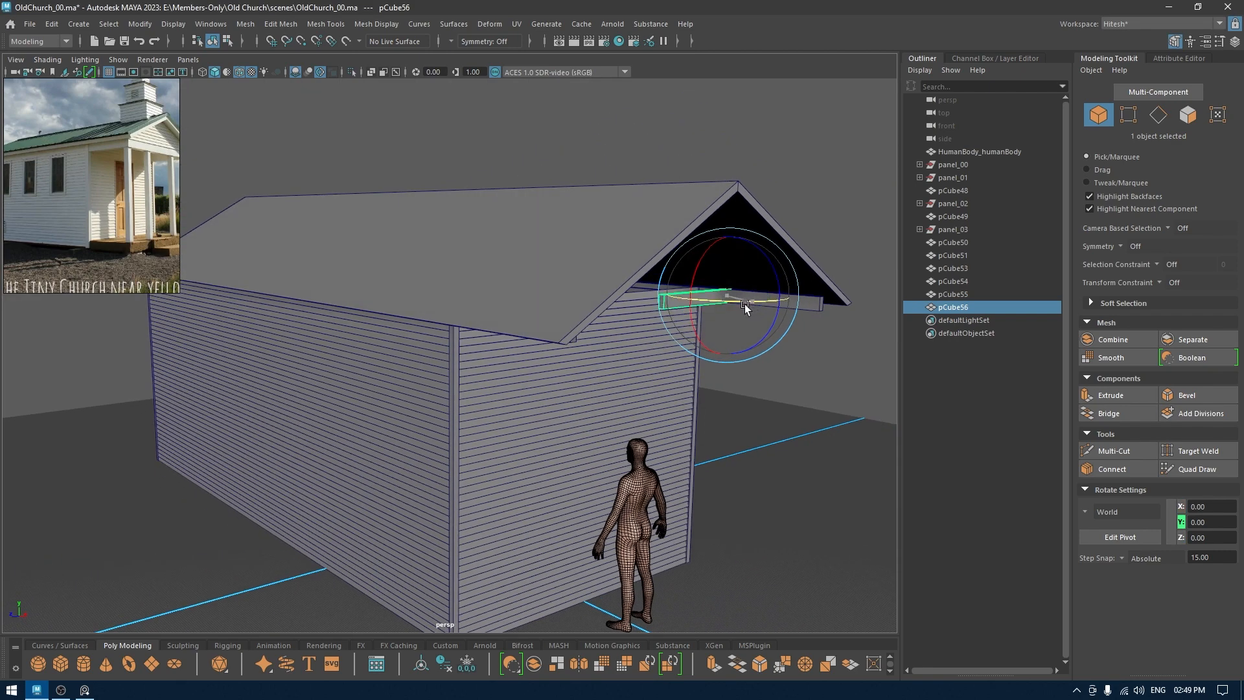
key("w")
left_click_drag(743, 309, 819, 331)
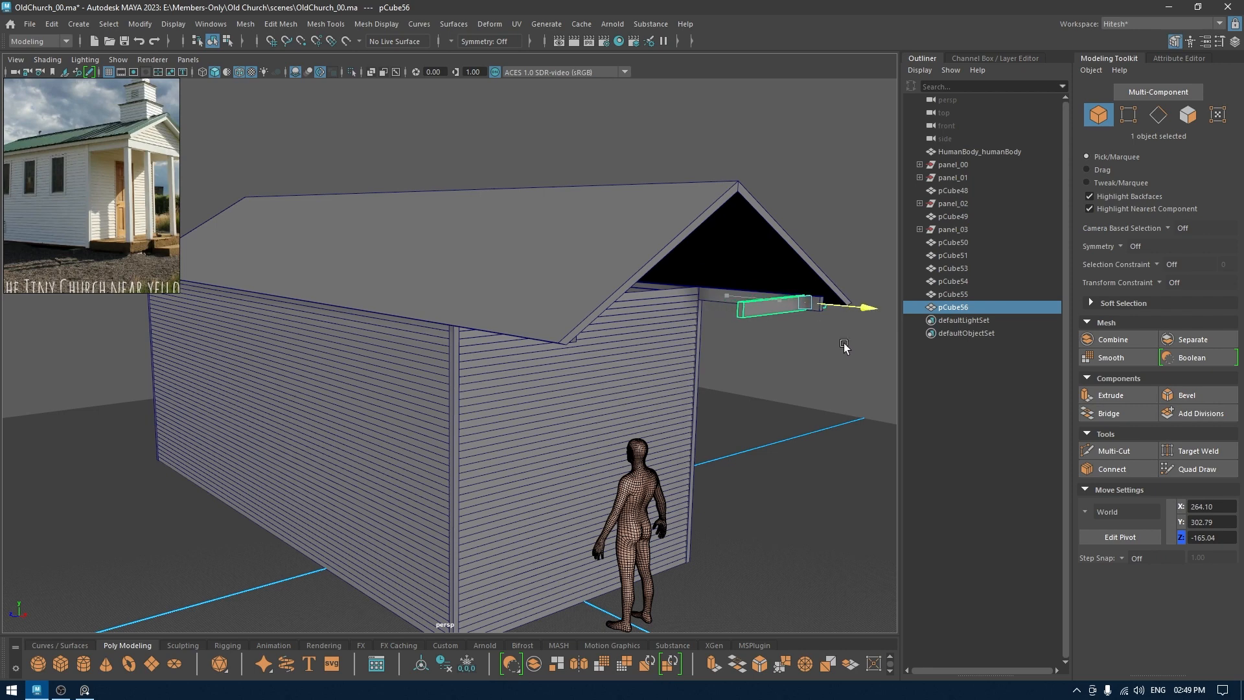
Step: Line the crosswise front beam up with the side beams' front ends by moving it to about X 365.57
key("f")
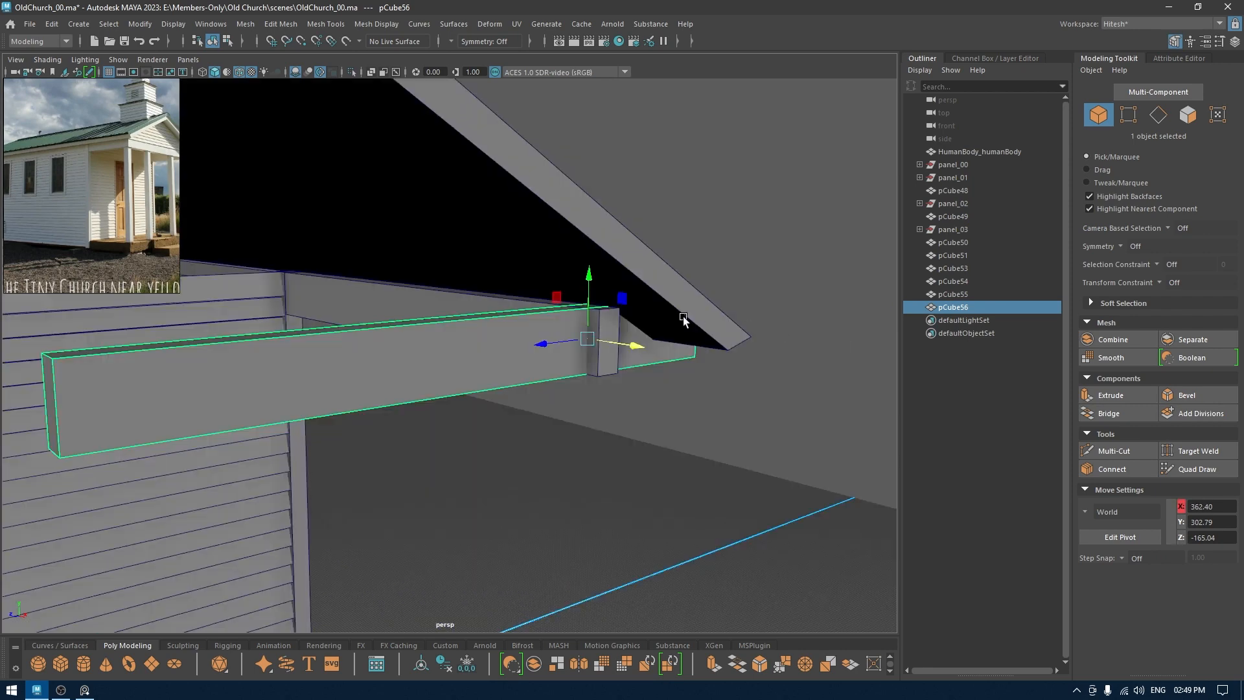
left_click_drag(650, 314, 700, 366, "alt")
right_click_drag(700, 367, 834, 541, "alt")
left_click_drag(852, 307, 907, 312)
Step: Pull in the front beam's protruding end vertices to about Z -161.95, level with the corner post's inner edge
key("space")
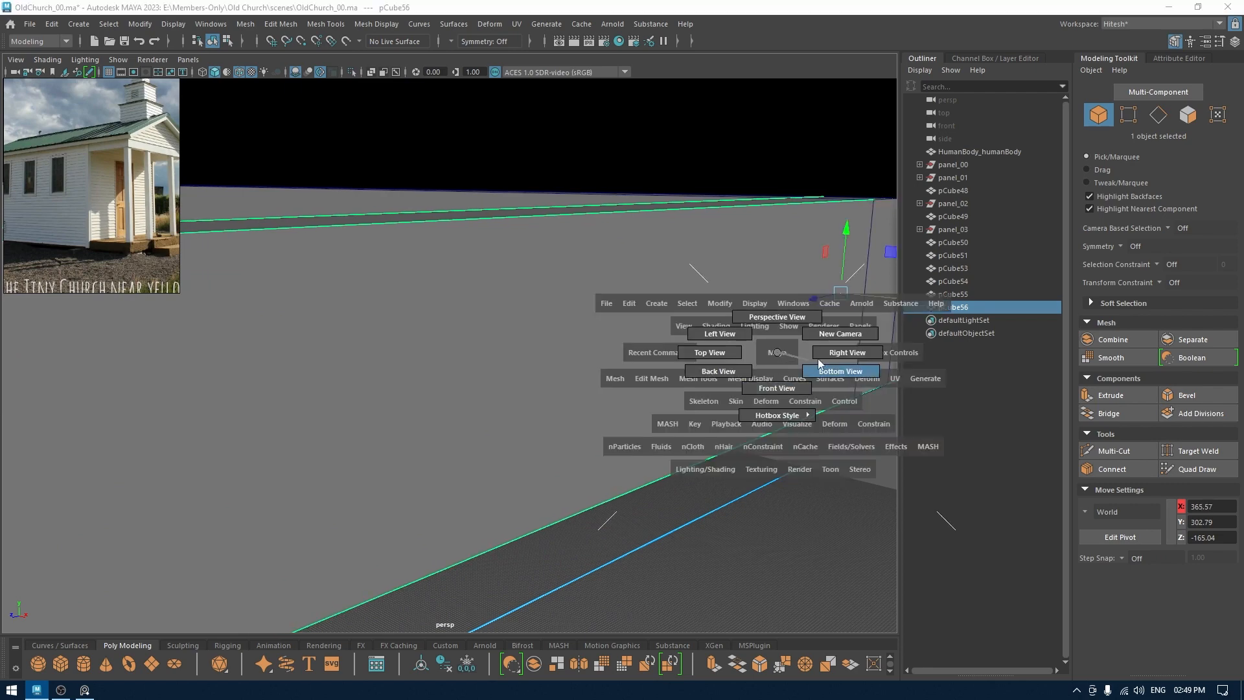
left_click_drag(818, 360, 824, 356)
scroll(731, 320, "down", 1)
middle_click_drag(730, 319, 624, 332, "alt")
key("F9")
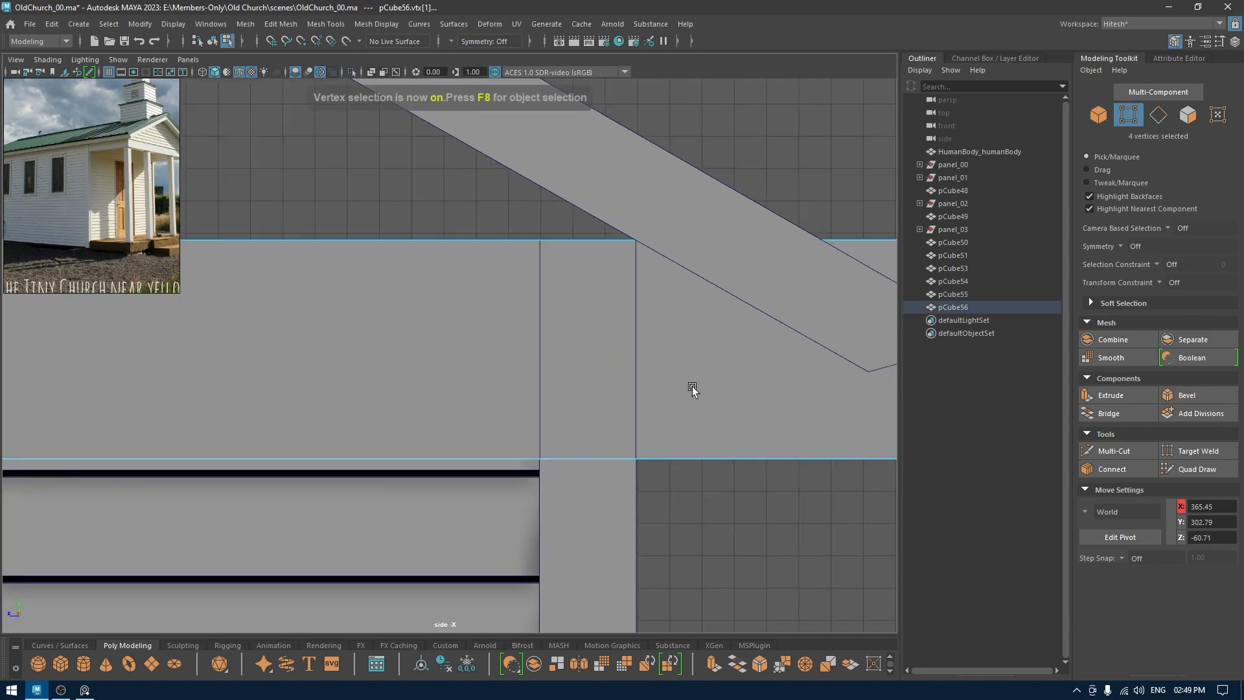
middle_click_drag(728, 433, 453, 398, "alt")
scroll(529, 360, "down", 3)
left_click_drag(806, 464, 683, 217)
middle_click_drag(685, 298, 709, 336, "alt")
left_click_drag(708, 337, 478, 328)
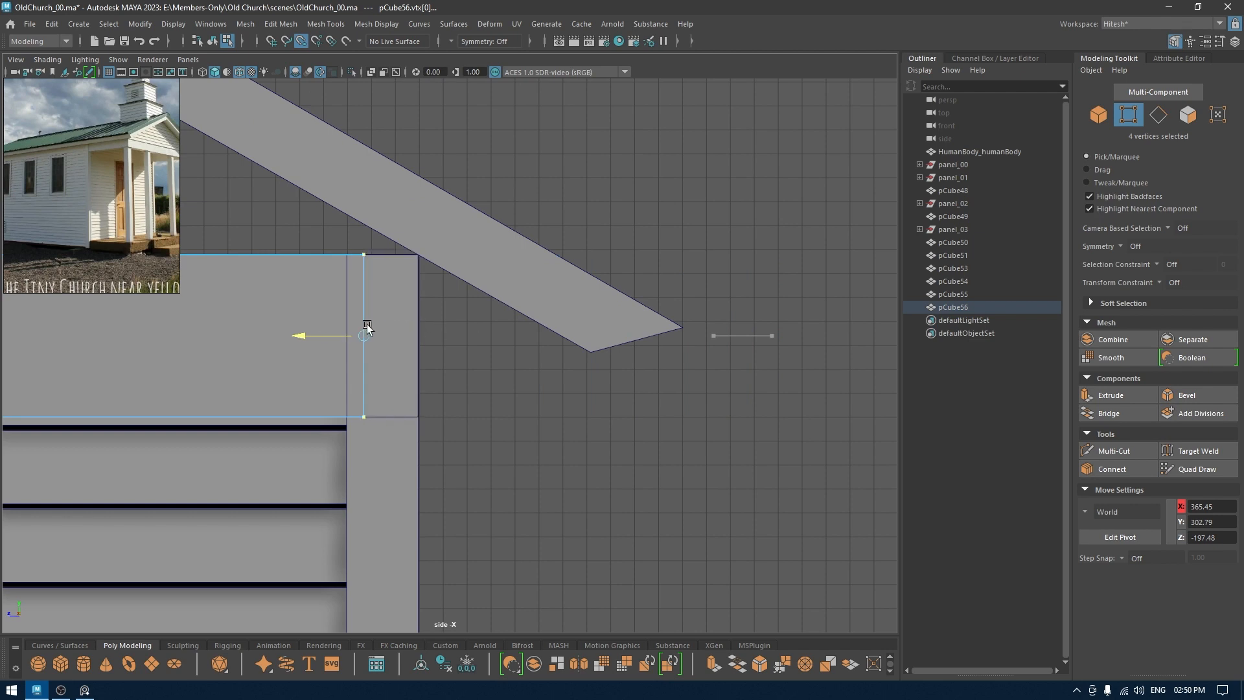
middle_click_drag(434, 340, 719, 353, "alt")
scroll(616, 336, "down", 1)
middle_click_drag(578, 346, 671, 366, "alt")
scroll(794, 324, "up", 2)
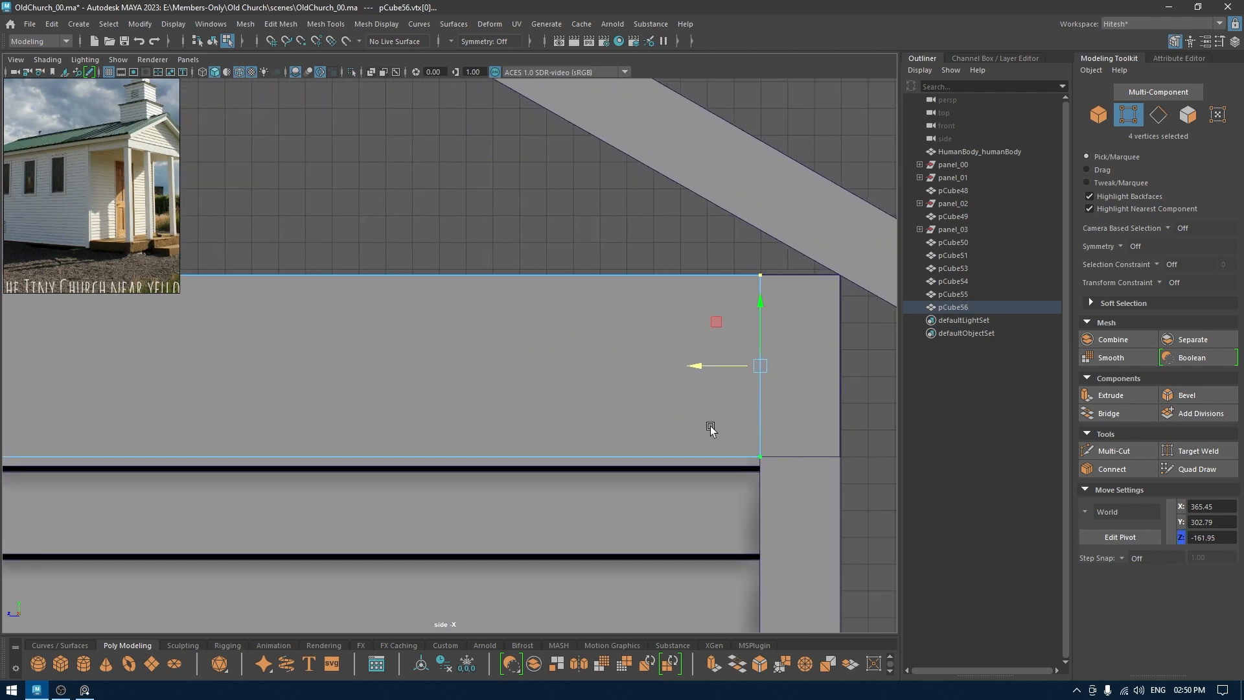
Step: Stretch the front beam's other end vertices across the facade to about Z 161.92, flush with the opposite post's inner edge
middle_click_drag(304, 400, 680, 436, "alt")
right_click_drag(681, 437, 376, 228, "alt")
middle_click_drag(253, 299, 581, 320, "alt")
right_click_drag(581, 321, 533, 331, "alt")
middle_click_drag(533, 331, 596, 334, "alt")
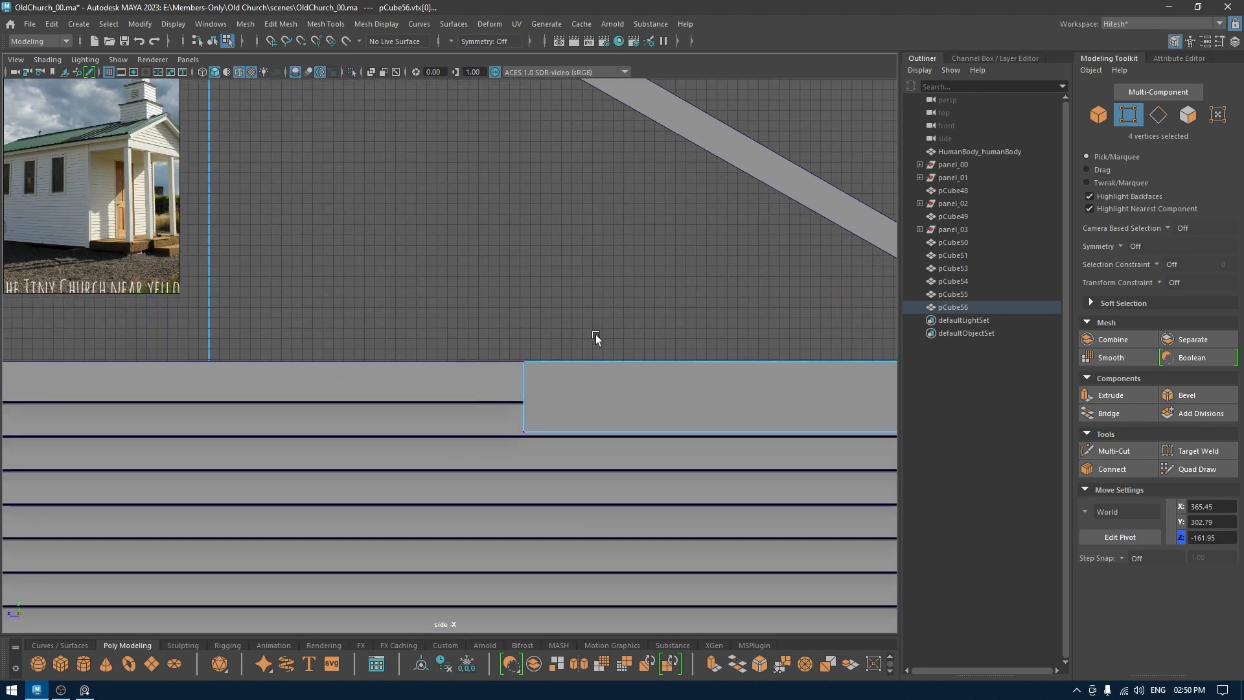
left_click_drag(595, 335, 496, 450)
middle_click_drag(542, 416, 812, 357, "alt")
right_click_drag(812, 357, 592, 396, "alt")
middle_click_drag(592, 395, 800, 446, "alt")
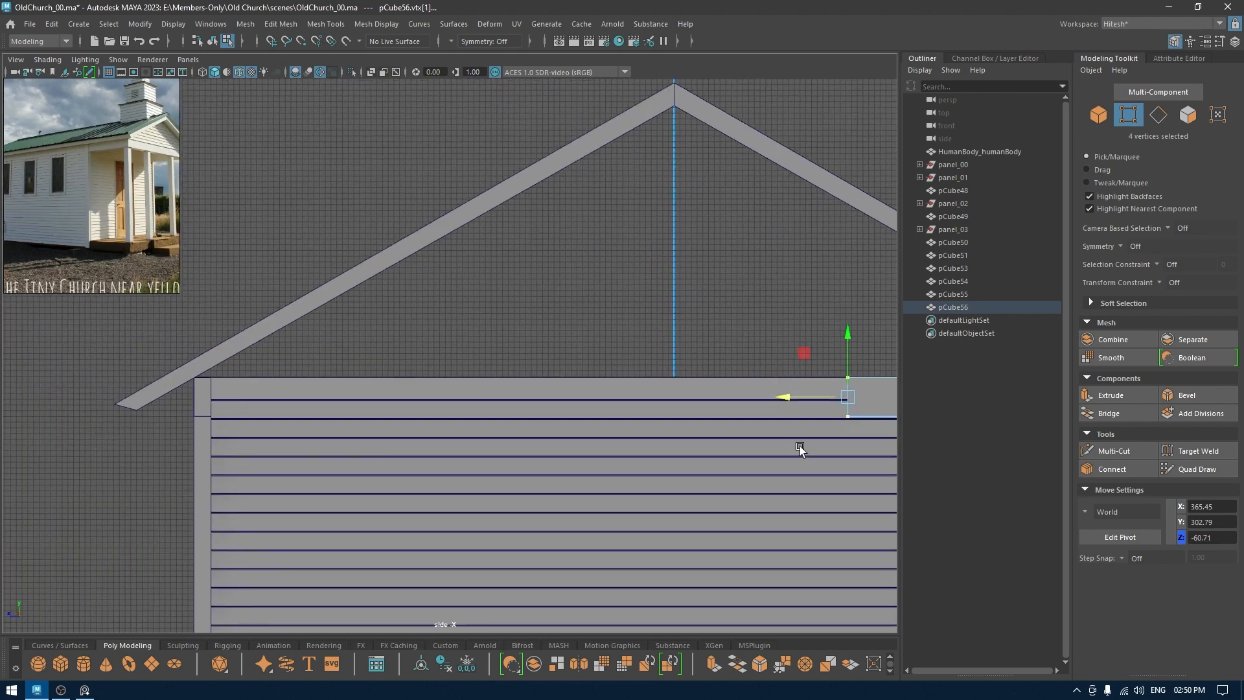
right_click_drag(800, 448, 706, 383, "alt")
left_click_drag(705, 382, 192, 393)
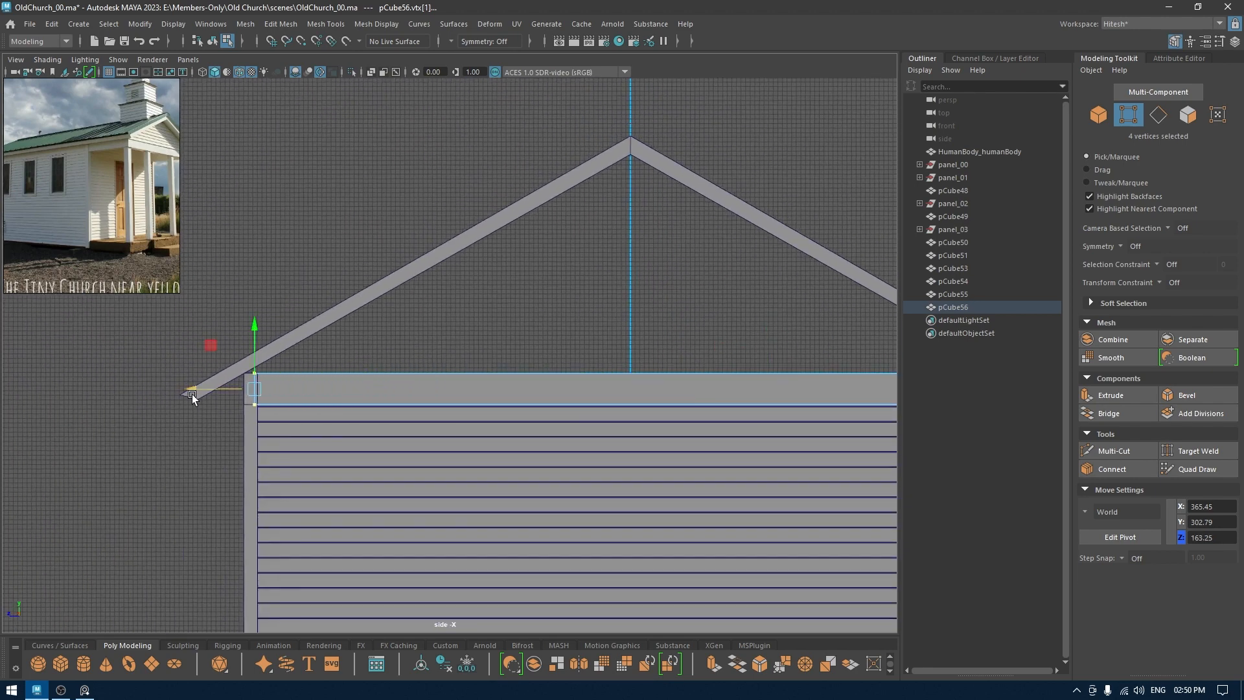
key("f")
middle_click_drag(454, 353, 478, 353, "alt")
right_click_drag(478, 353, 502, 282, "alt")
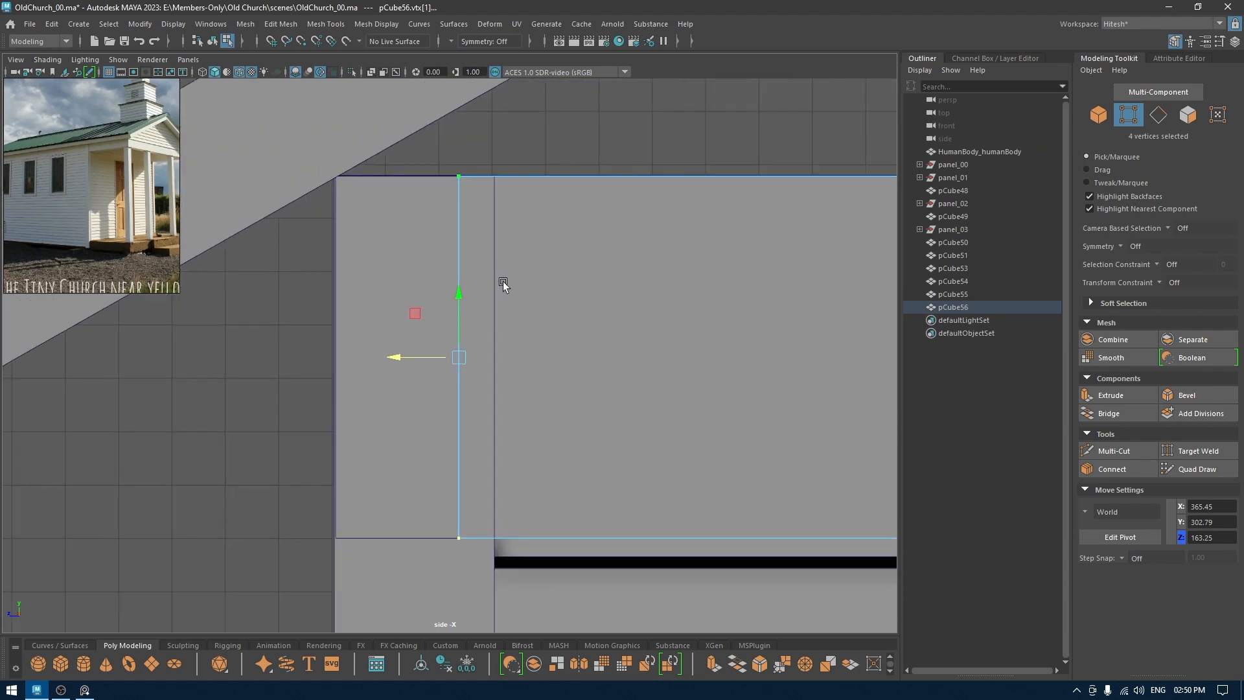
left_click_drag(459, 357, 496, 366)
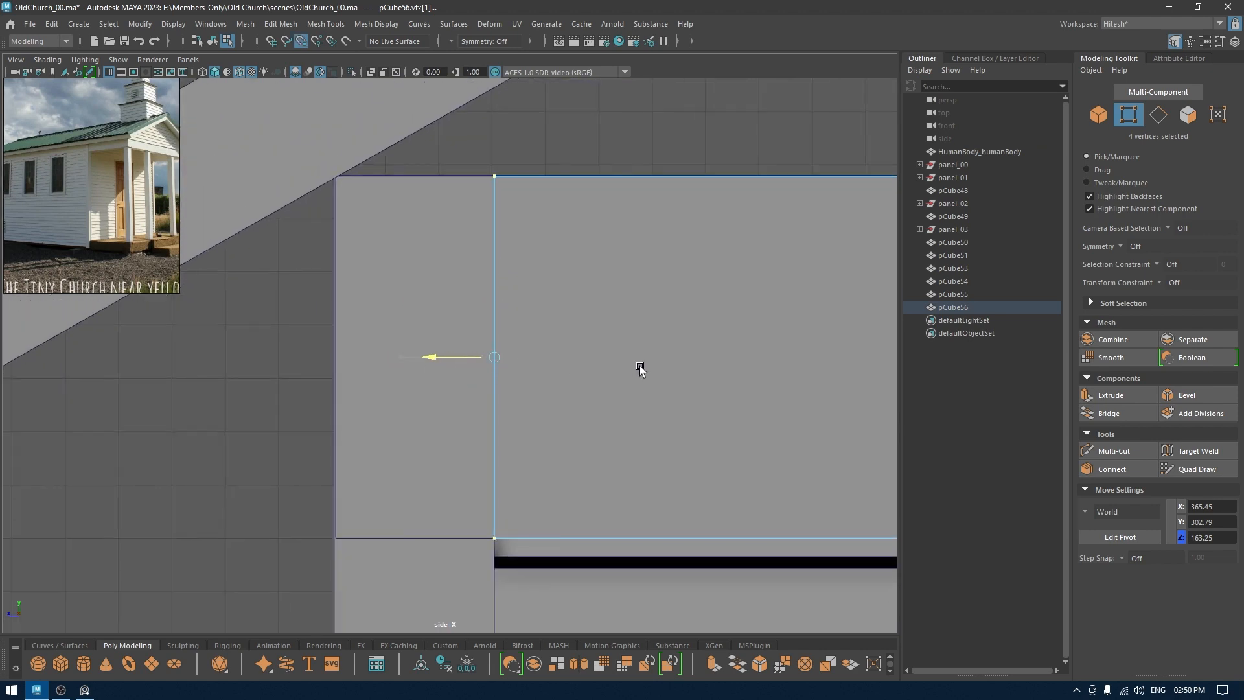
Step: Inspect how the front beam meets the side beams in the perspective view, with the beam selected as an object
key("space")
key("space")
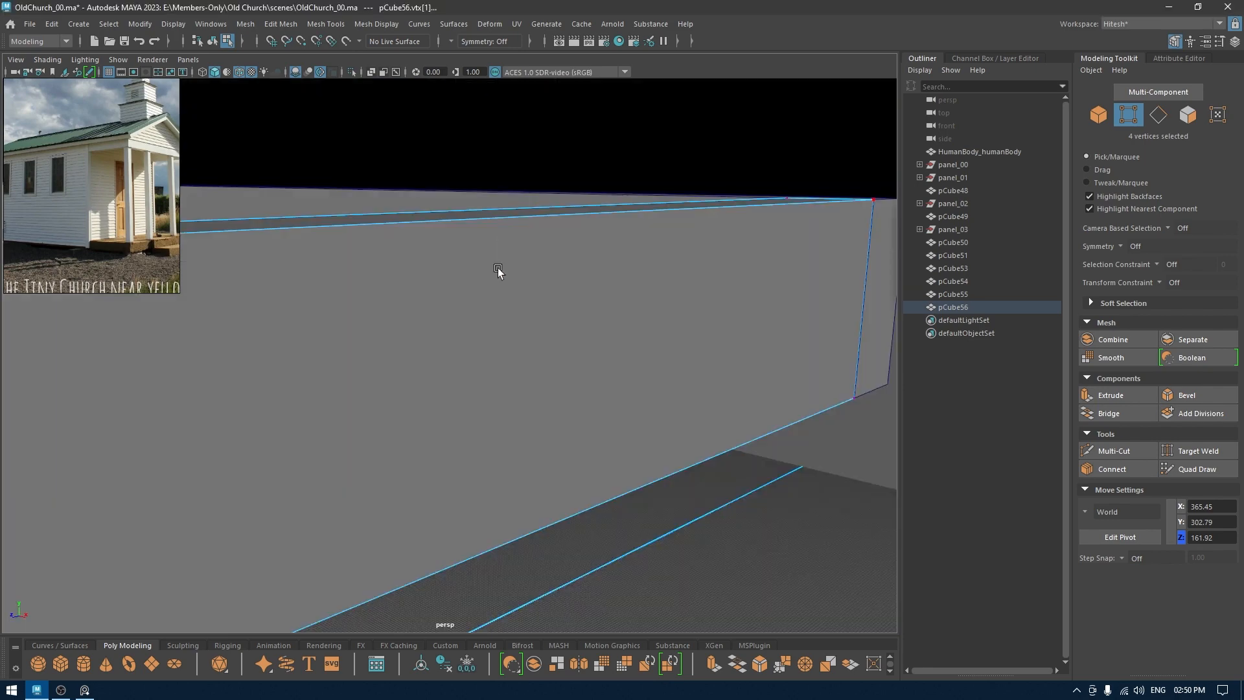
left_click_drag(497, 267, 502, 300, "alt")
right_click(505, 302)
right_click_drag(510, 302, 600, 260)
left_click_drag(664, 411, 630, 178, "alt")
left_click(702, 266)
left_click_drag(701, 266, 620, 402, "alt")
right_click_drag(620, 402, 386, 145, "alt")
left_click_drag(386, 145, 502, 380, "alt")
left_click(483, 354)
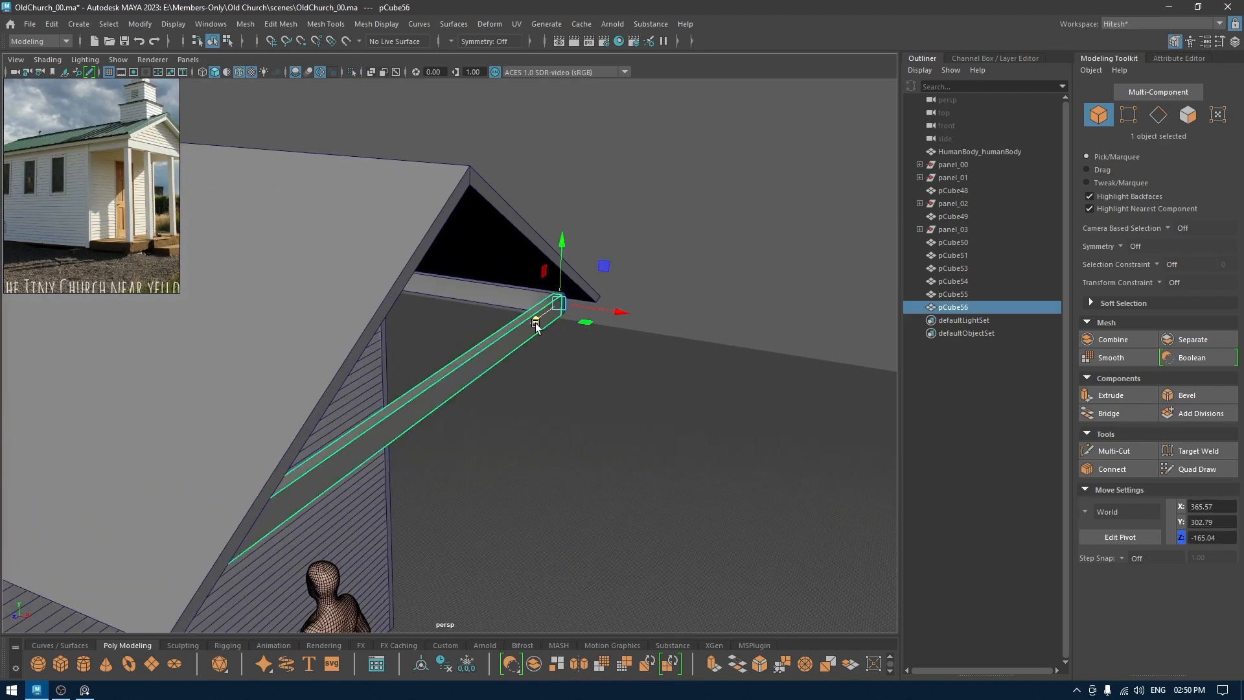
Step: Thicken the front beam in the top view by moving its inner vertices to about X 358.10, and save the scene
right_click_drag(536, 322, 638, 426, "alt")
key("space")
left_click_drag(616, 341, 564, 340)
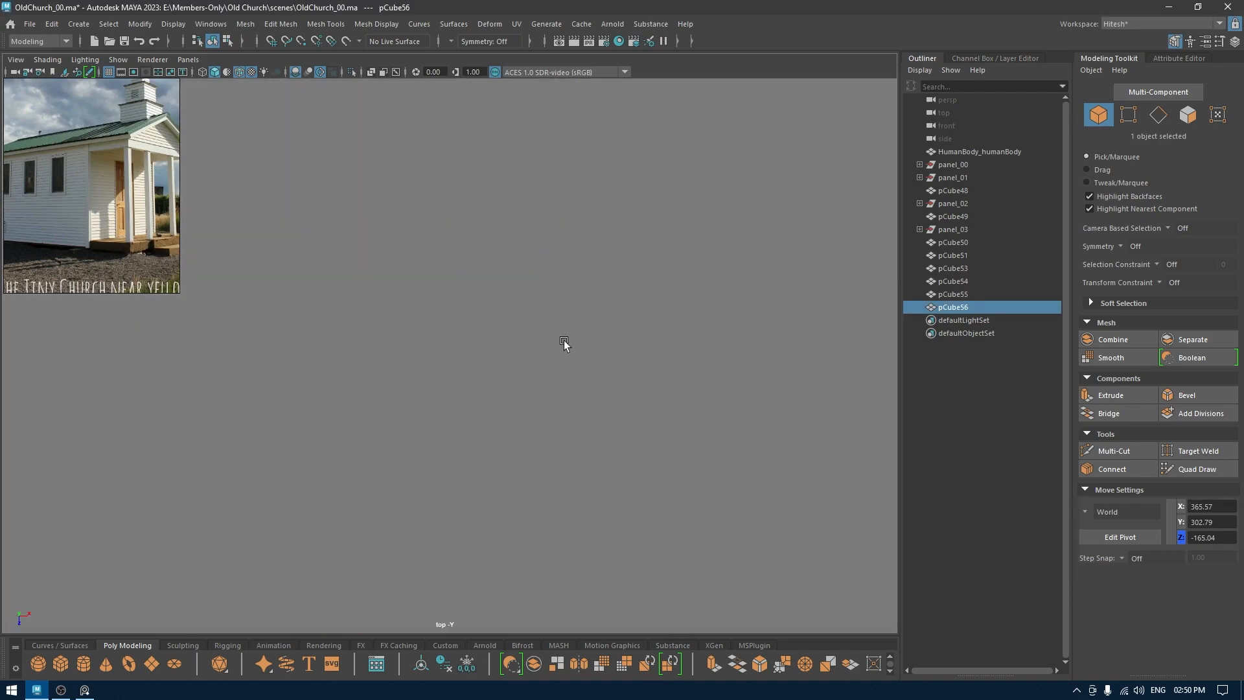
key("4")
right_click_drag(601, 375, 458, 169, "alt")
key("f")
right_click_drag(524, 327, 583, 392, "alt")
middle_click_drag(568, 294, 630, 417, "alt")
right_click_drag(689, 247, 627, 236)
left_click_drag(463, 175, 475, 188)
right_click_drag(680, 424, 657, 395, "alt")
middle_click_drag(657, 395, 671, 148, "alt")
right_click_drag(527, 329, 563, 382, "alt")
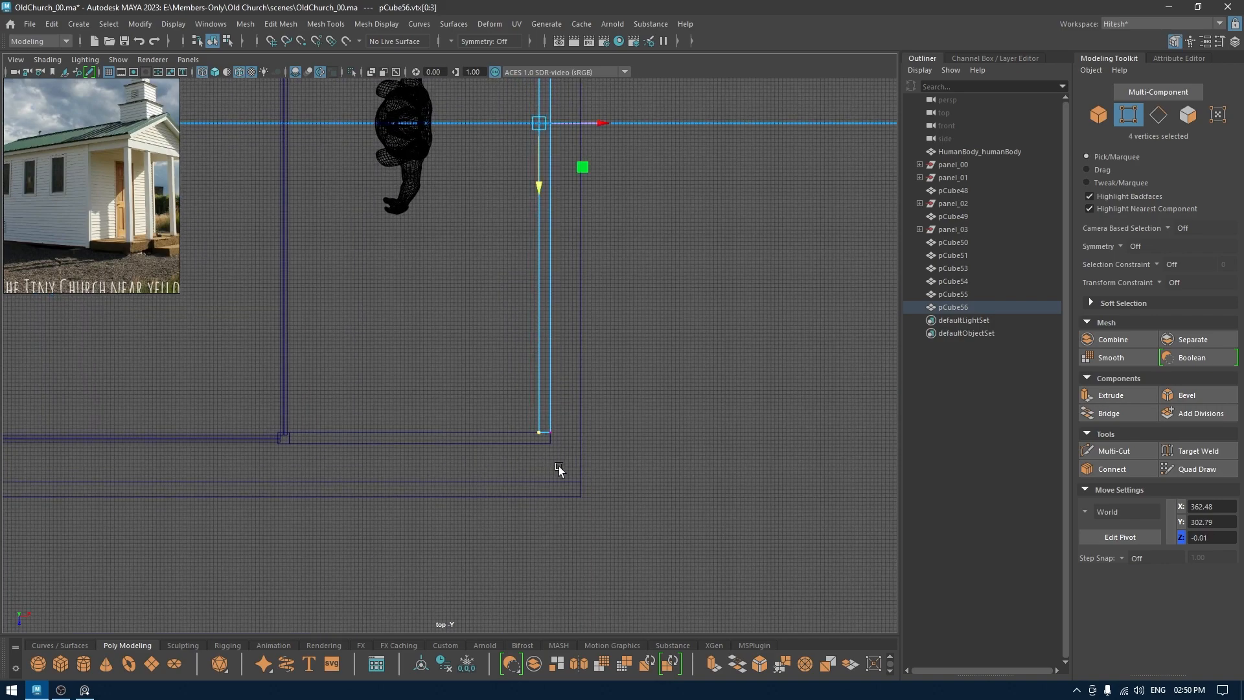
middle_click_drag(569, 382, 570, 556, "alt")
right_click_drag(570, 556, 696, 592, "alt")
middle_click_drag(622, 278, 498, 344, "alt")
right_click_drag(607, 324, 690, 324, "alt")
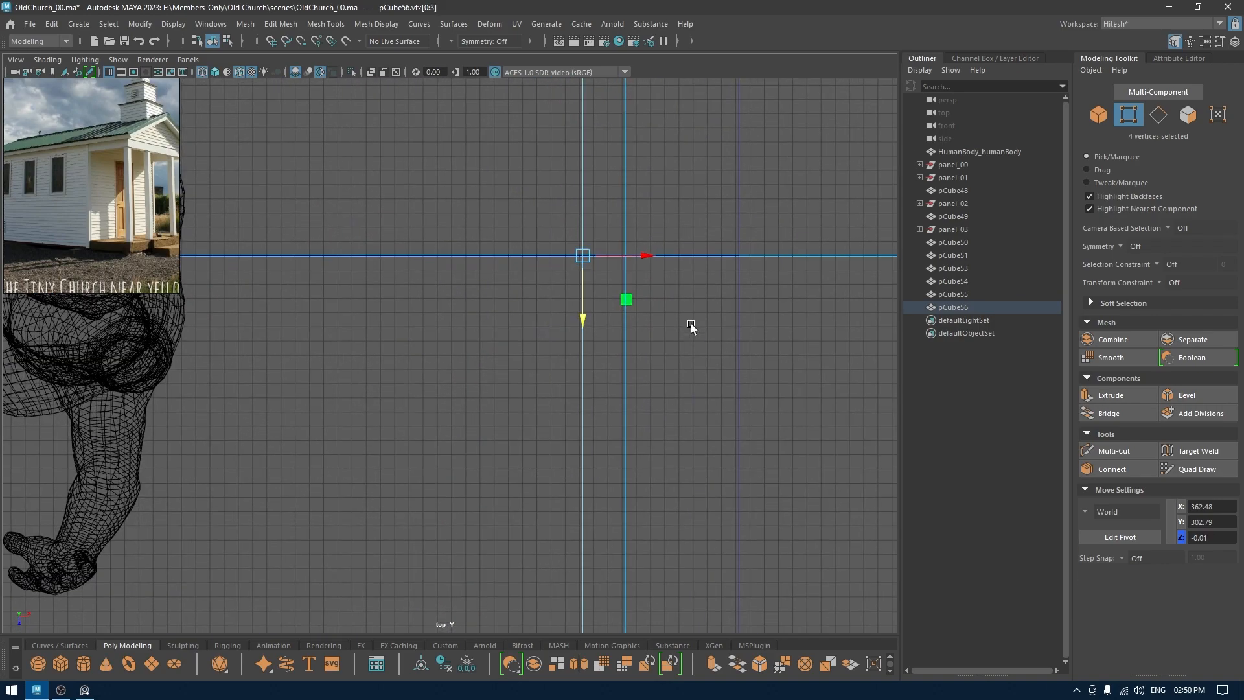
left_click_drag(640, 258, 612, 204)
key("space")
key("ctrl+s")
key("6")
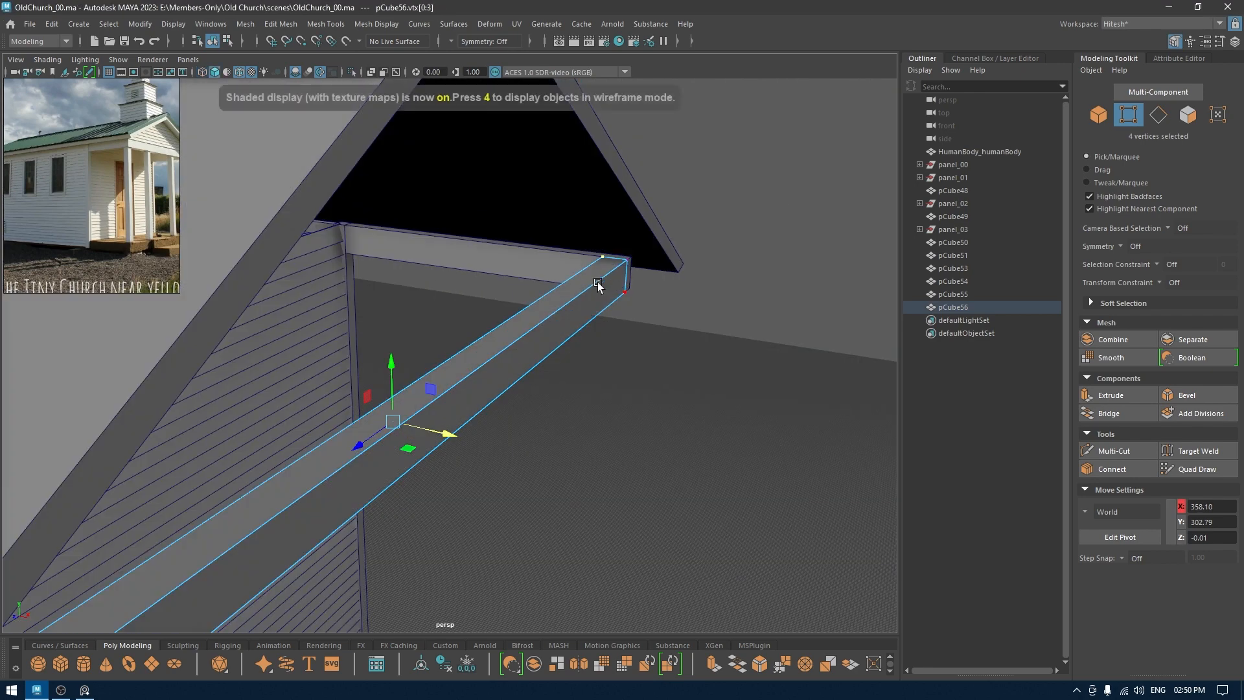
Step: Deselect the front beam and review the overhang's beam frame from several angles
right_click_drag(598, 282, 657, 237)
left_click(758, 353)
right_click_drag(758, 353, 583, 291, "alt")
mouse_move(583, 291)
left_mouse_down("alt")
mouse_move(562, 172)
mouse_move(805, 347)
mouse_move(685, 321)
mouse_move(632, 329)
mouse_move(682, 338)
left_mouse_up("alt")
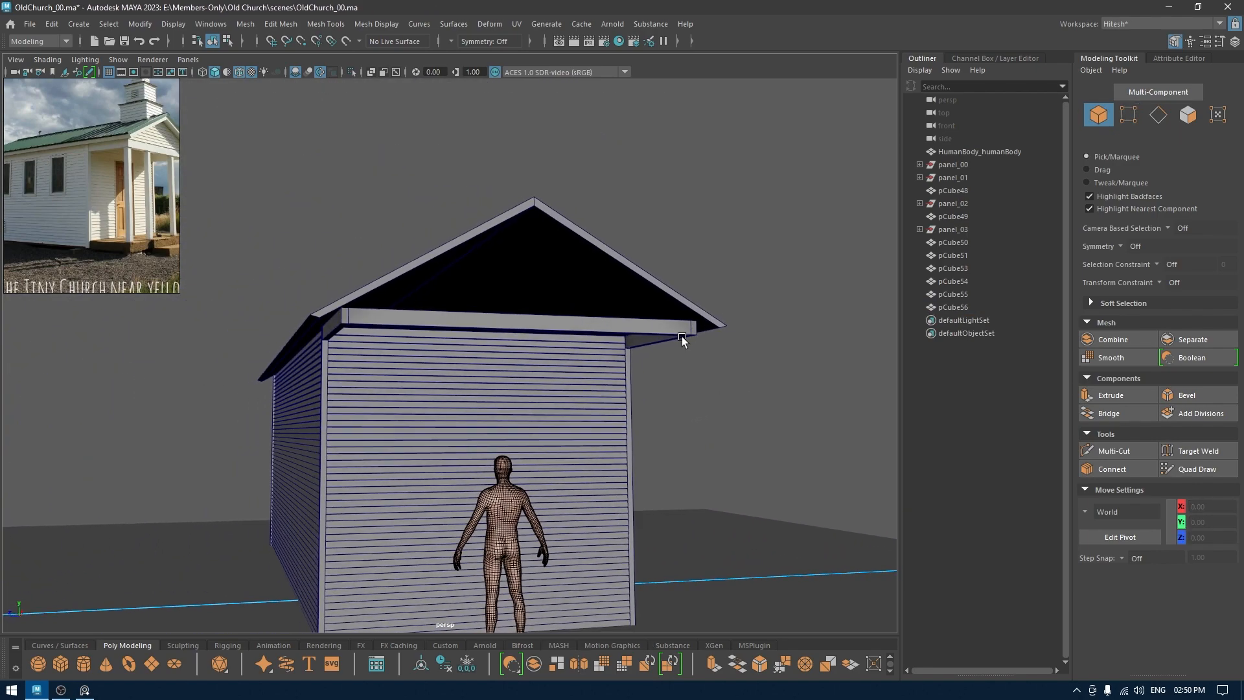
left_click_drag(642, 410, 516, 407, "alt")
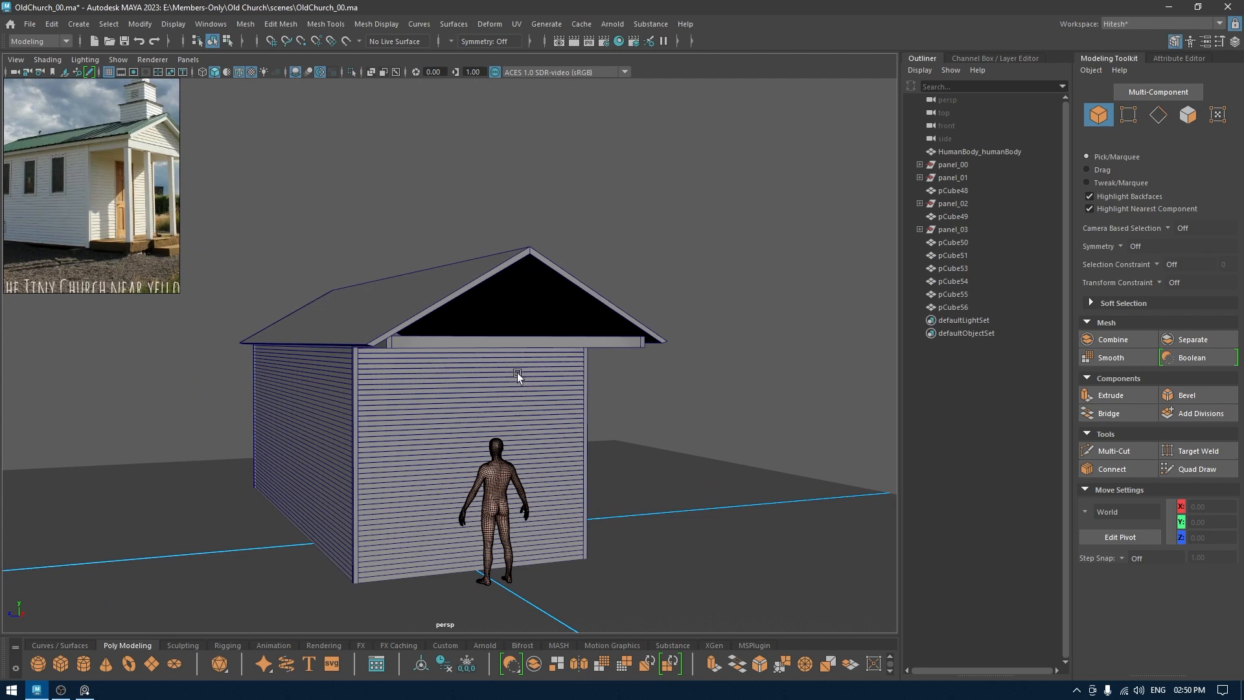
mouse_move(521, 365)
left_mouse_down("alt")
mouse_move(499, 340)
mouse_move(516, 343)
left_mouse_up("alt")
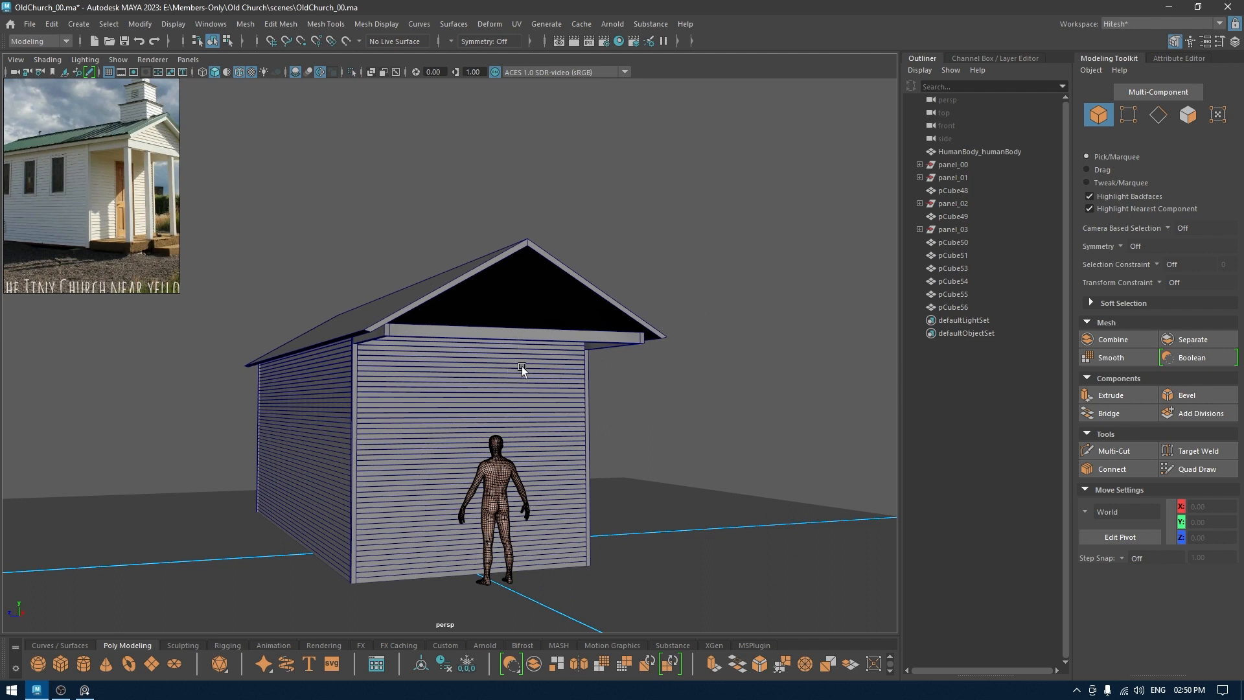
Step: Select the five topmost siding boards on the front wall beneath the overhang
left_click_drag(522, 366, 450, 344, "alt")
left_click(436, 337)
right_click_drag(450, 344, 557, 619, "alt")
left_click(369, 313, "shift")
left_click(371, 334, "shift")
left_click(369, 345, "shift")
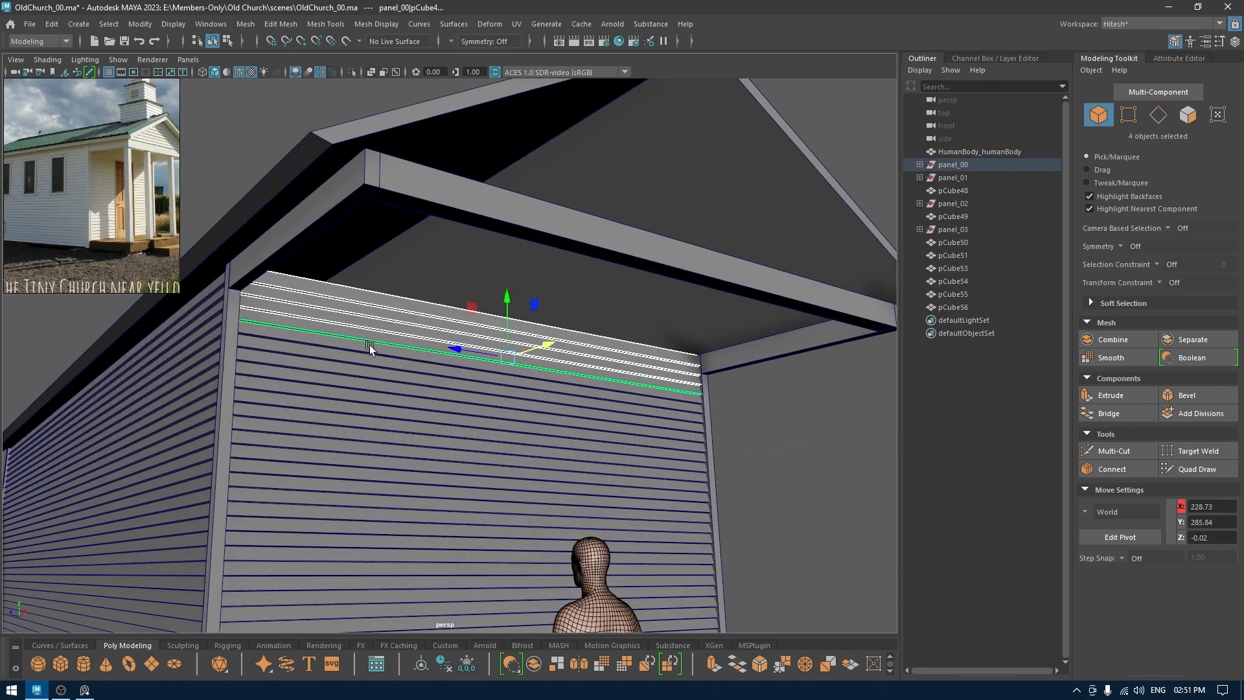
left_click(369, 348, "shift")
Step: Extend the selection of front siding boards downward in the side view to 13 boards
key("space")
left_click_drag(369, 349, 452, 337)
right_click_drag(477, 415, 436, 20, "alt")
right_click_drag(544, 376, 480, 233, "alt")
middle_click_drag(682, 429, 566, 286, "alt")
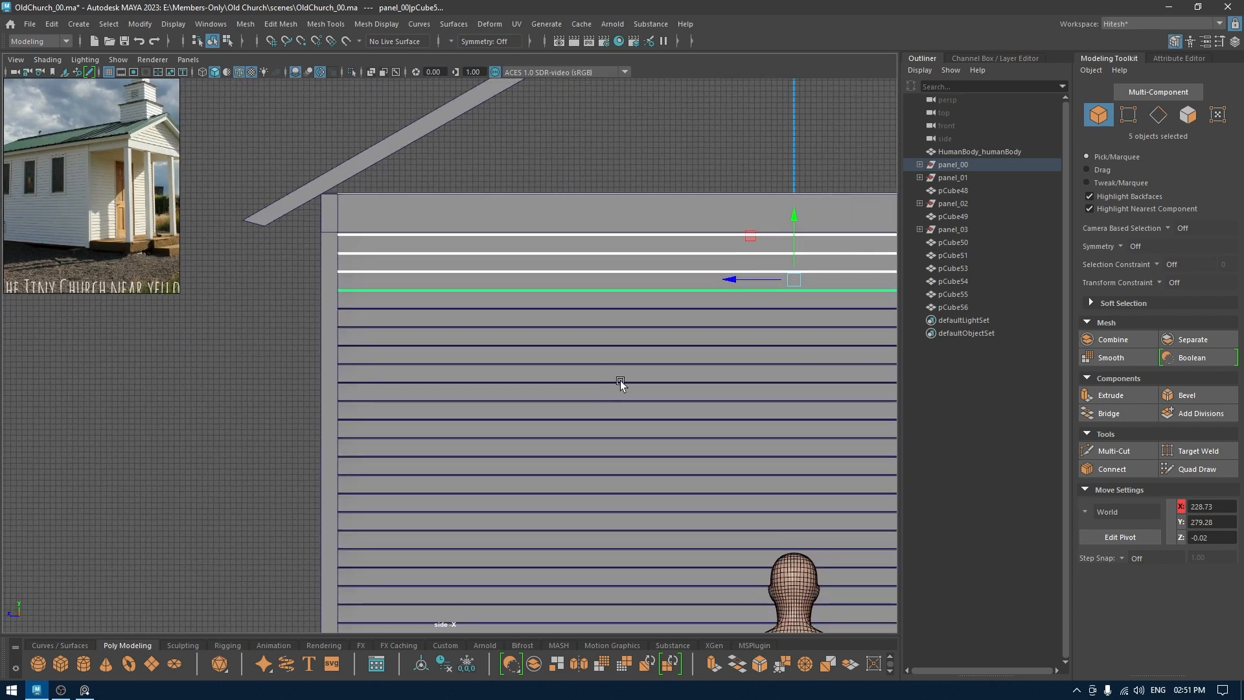
left_click(618, 311, "shift")
left_click(619, 330, "shift")
left_click(620, 349, "shift")
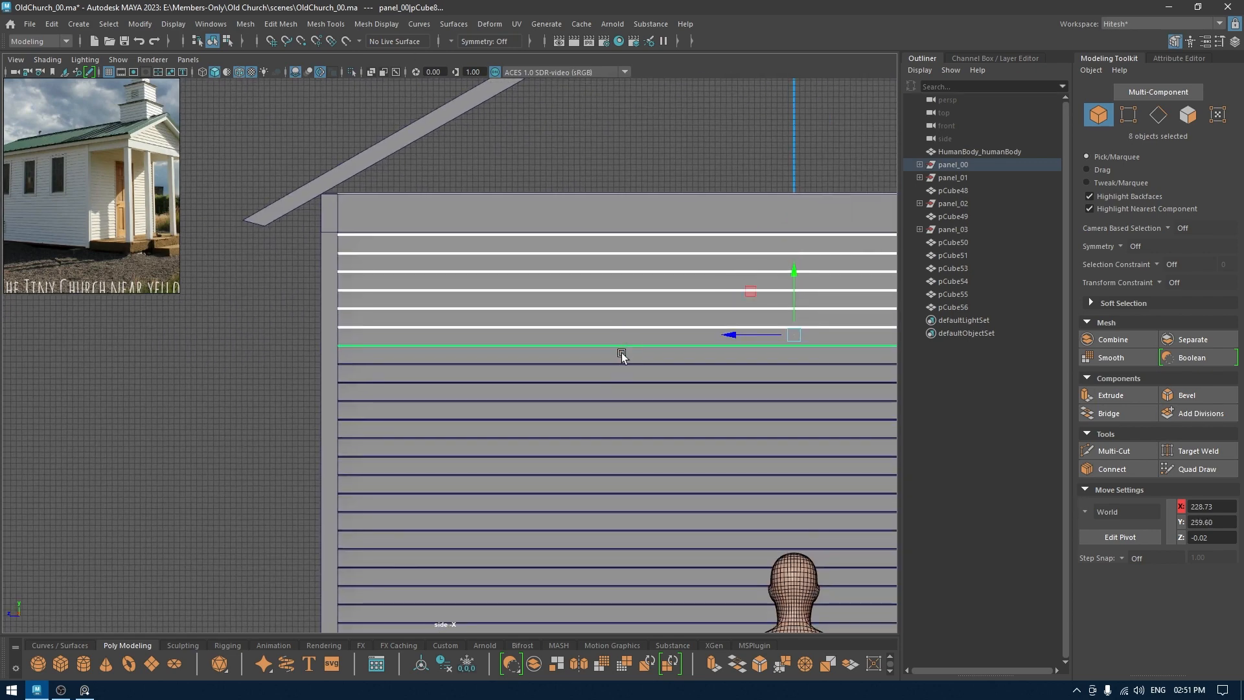
left_click(620, 367, "shift")
left_click(621, 386, "shift")
left_click(621, 396, "shift")
left_click(621, 416, "shift")
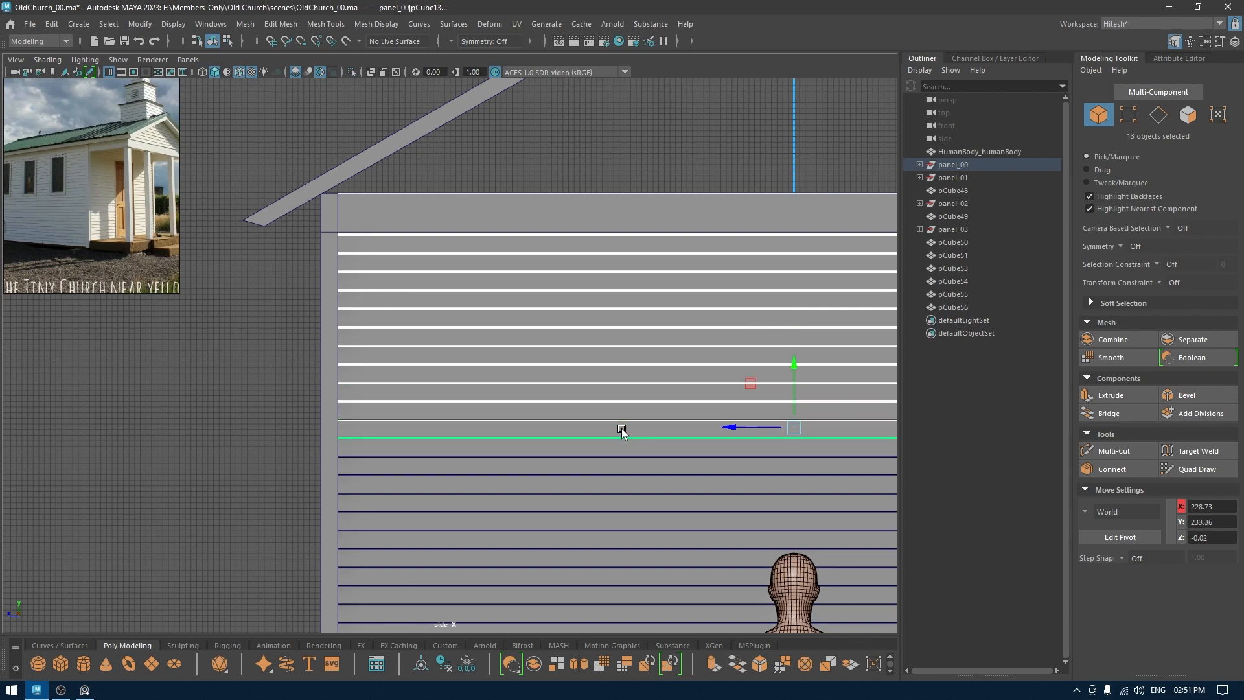
left_click(622, 430, "shift")
Step: Duplicate the selected siding boards and move the copies forward above the front beam, to about X 366.71
right_click_drag(622, 430, 622, 375, "alt")
key("space")
left_click_drag(625, 377, 635, 409)
left_click_drag(557, 465, 755, 671)
left_click_drag(822, 570, 779, 513, "alt")
key("space")
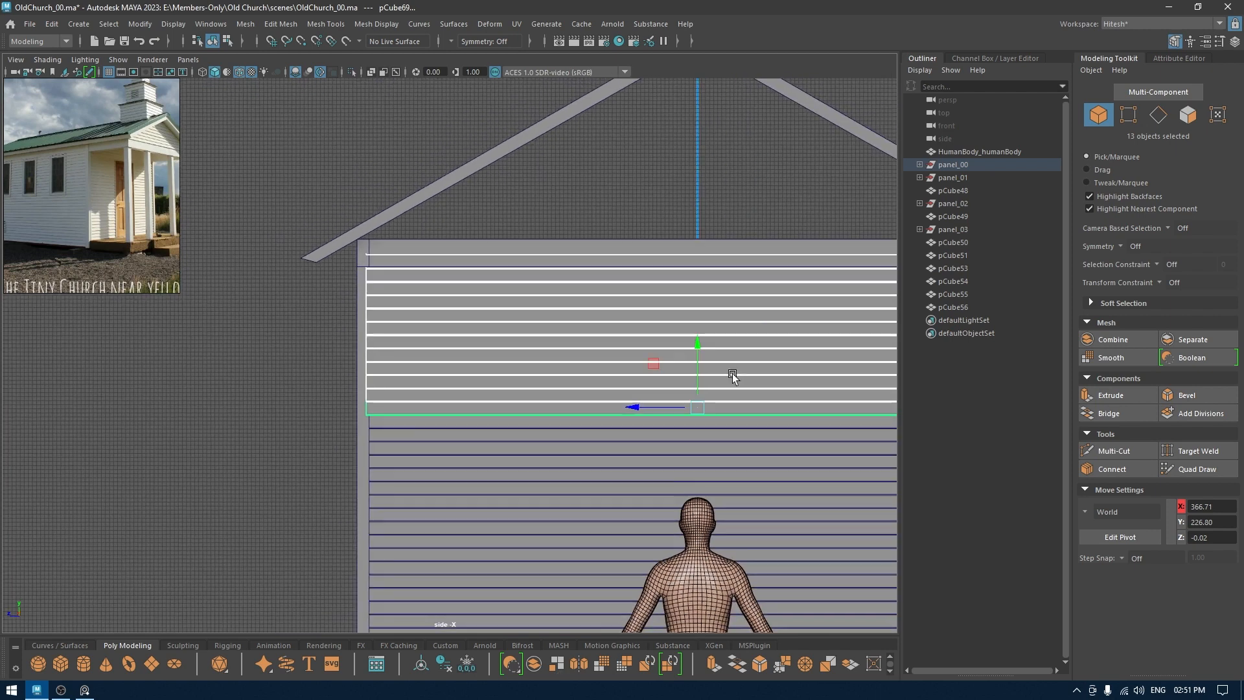
Step: Raise the duplicated boards into the gable opening, with the lowest board at about Y 321.73
left_click_drag(554, 481, 567, 290)
middle_click_drag(617, 293, 489, 272, "alt")
key("space")
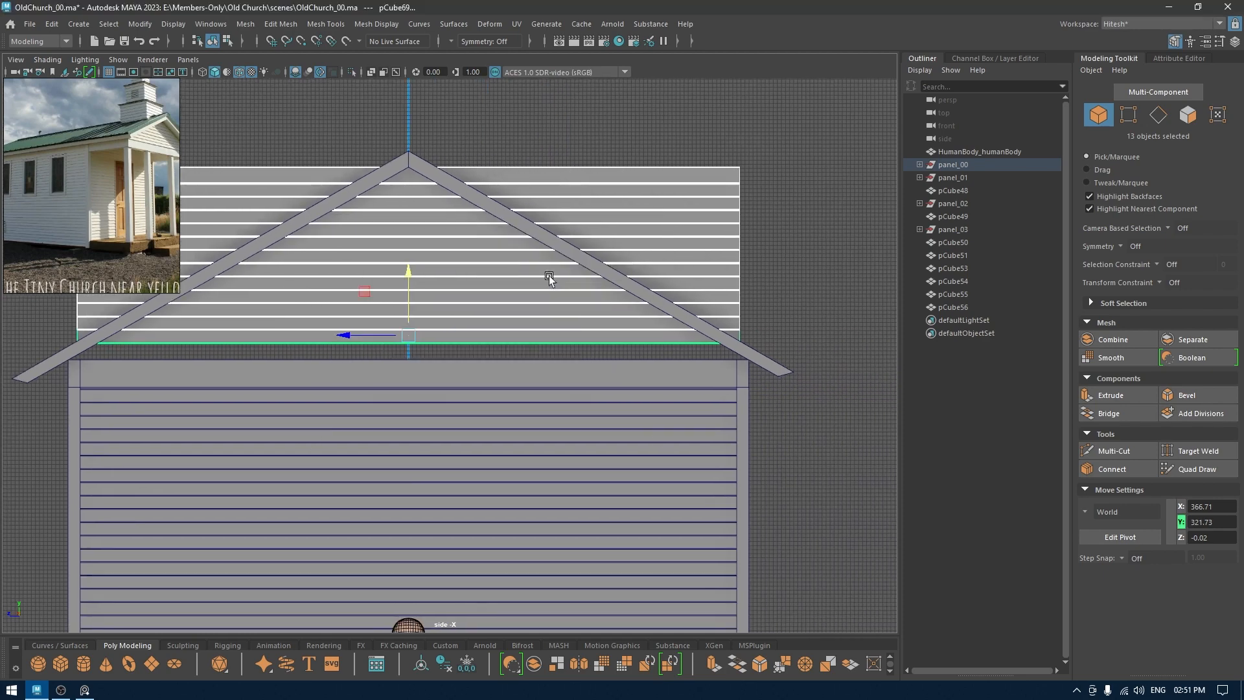
Step: Duplicate the lowest gable board in a wireframe front view and fit the copy directly beneath it, at about Y 316.01
key("space")
left_click_drag(549, 275, 555, 307)
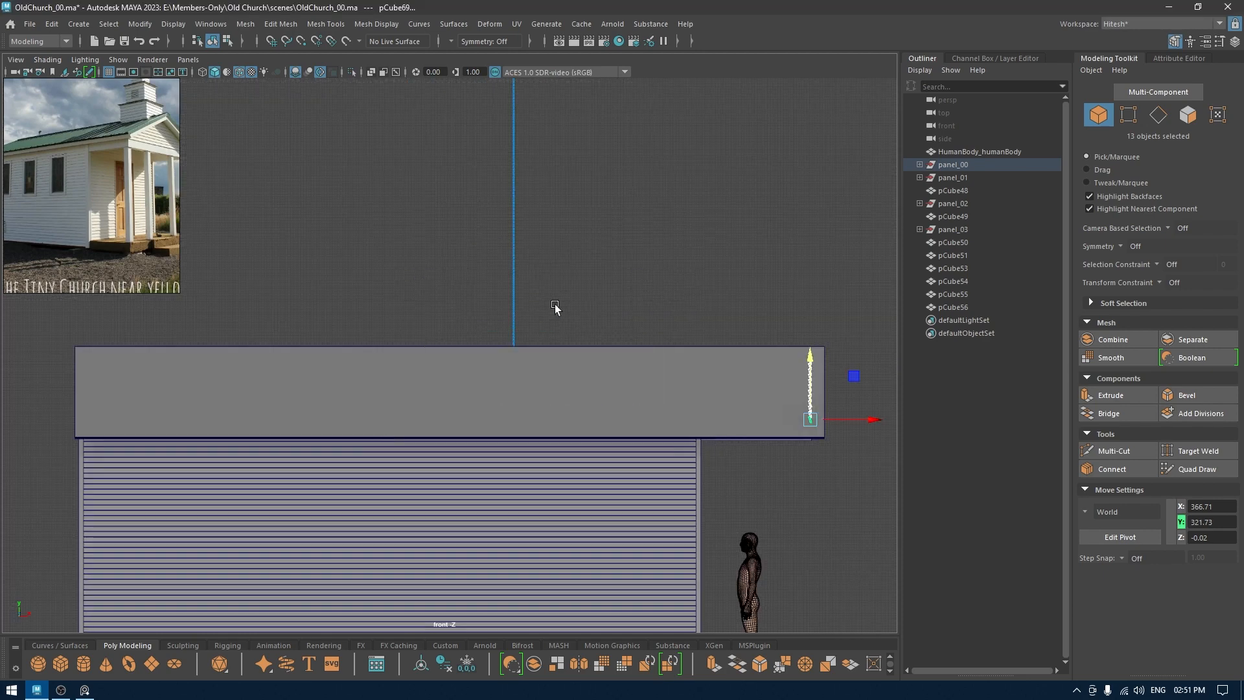
key("f")
middle_click_drag(692, 310, 701, 185, "alt")
scroll(696, 311, "up", 2)
middle_click_drag(691, 441, 728, 159, "alt")
scroll(702, 292, "up", 1)
middle_click_drag(695, 353, 677, 333, "alt")
key("4")
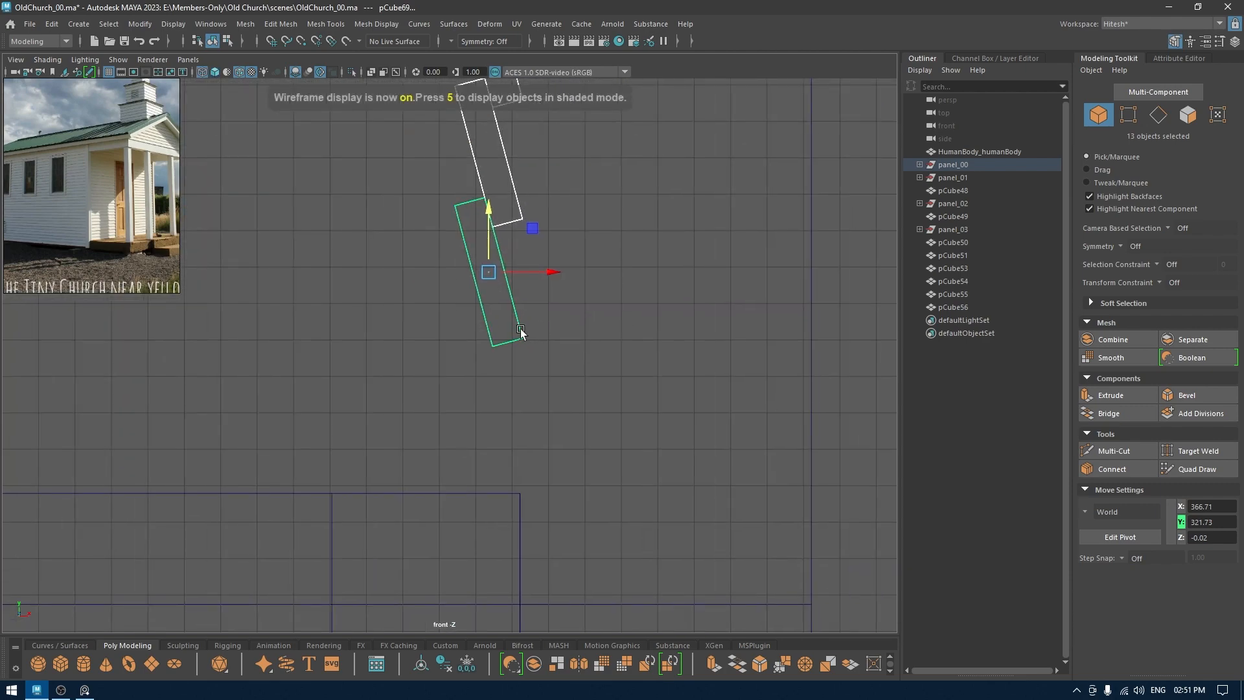
left_click(519, 330)
left_click(520, 330)
middle_click_drag(548, 323, 677, 303, "alt")
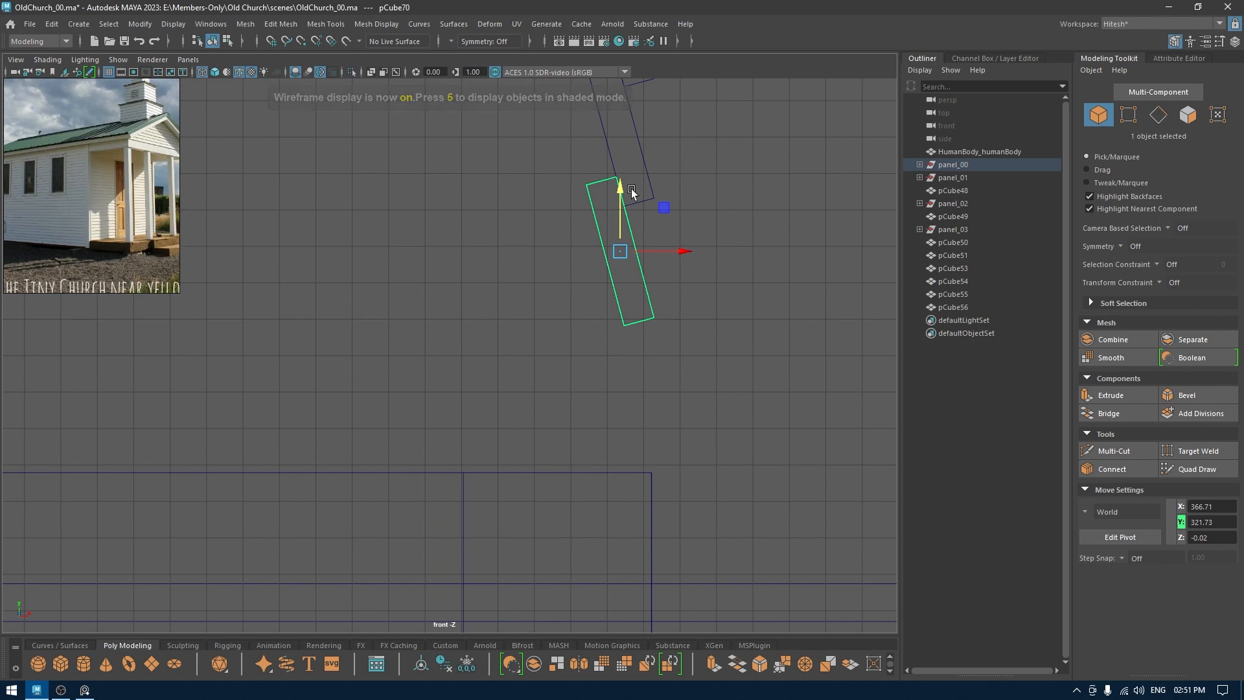
scroll(535, 386, "up", 3)
left_click_drag(608, 186, 593, 425)
scroll(456, 414, "up", 3)
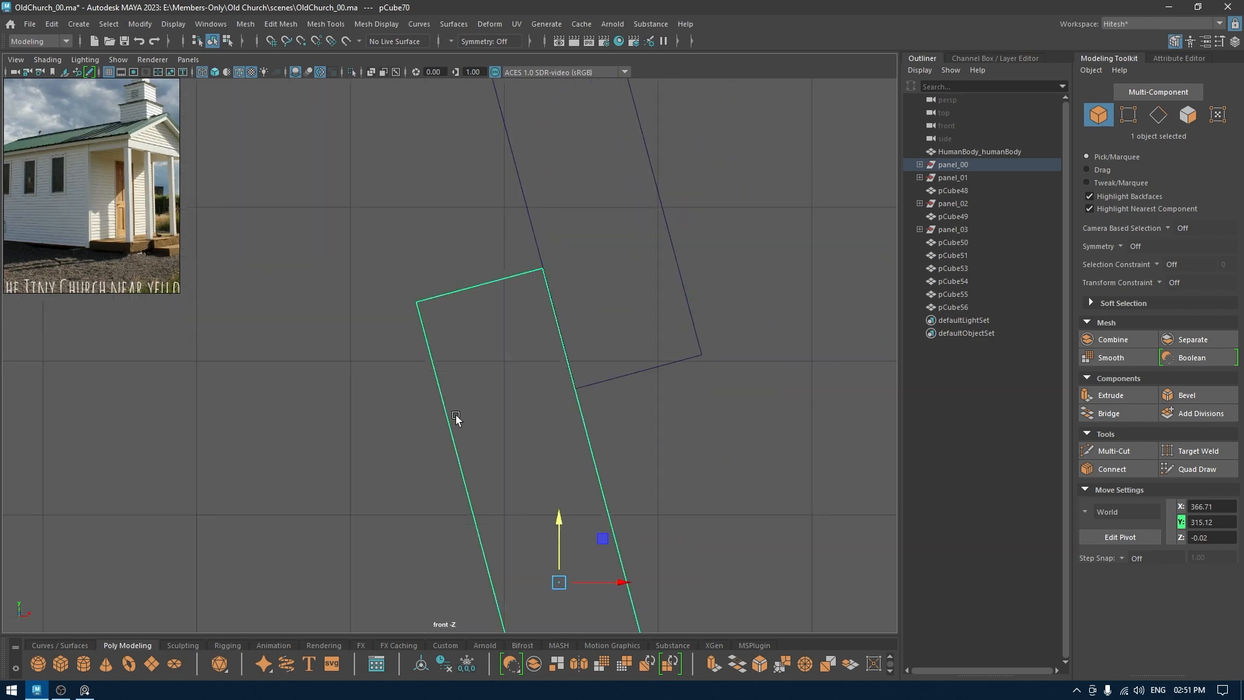
scroll(456, 415, "up", 3)
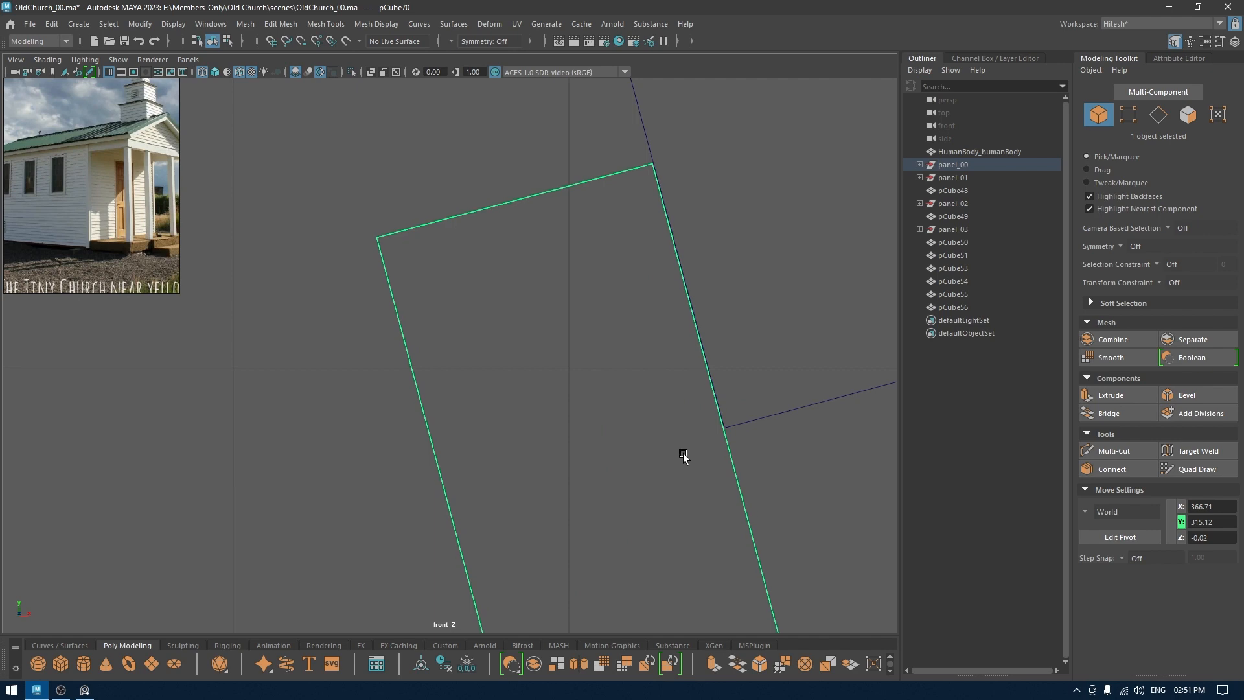
scroll(492, 214, "down", 5)
key("4")
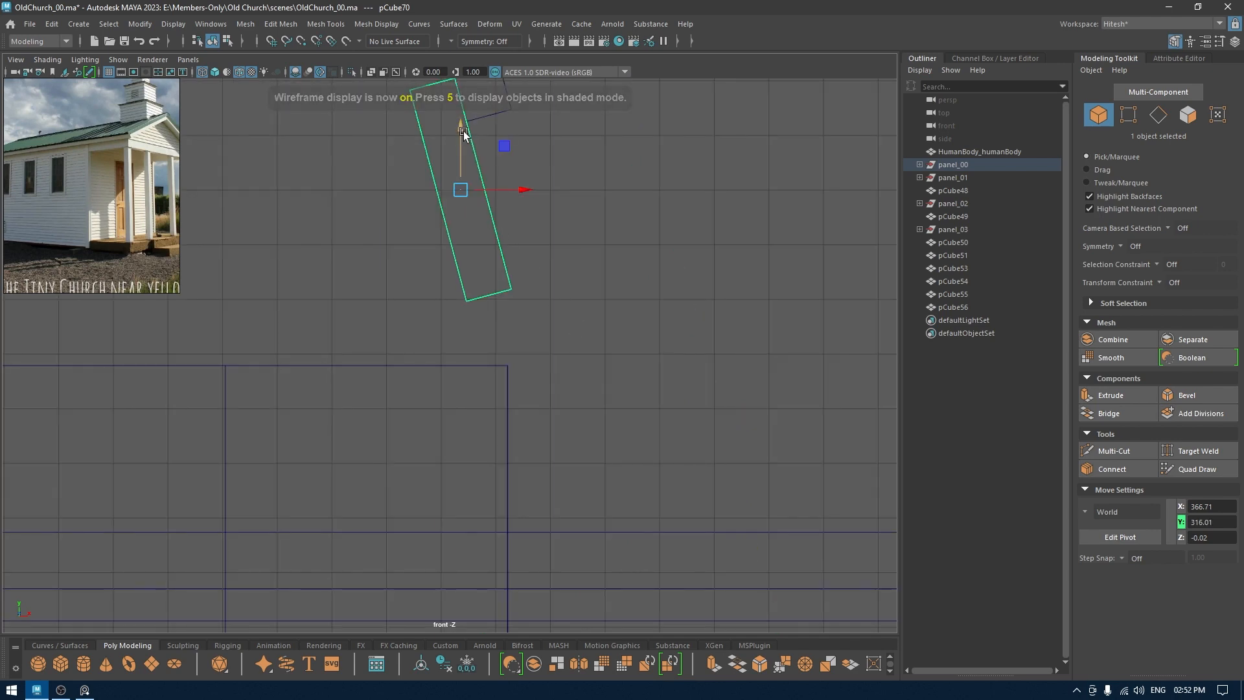
Step: Duplicate the new lowest board and place the copy beneath it, at about Y 309.45
left_click_drag(464, 133, 473, 328)
key("ctrl+d")
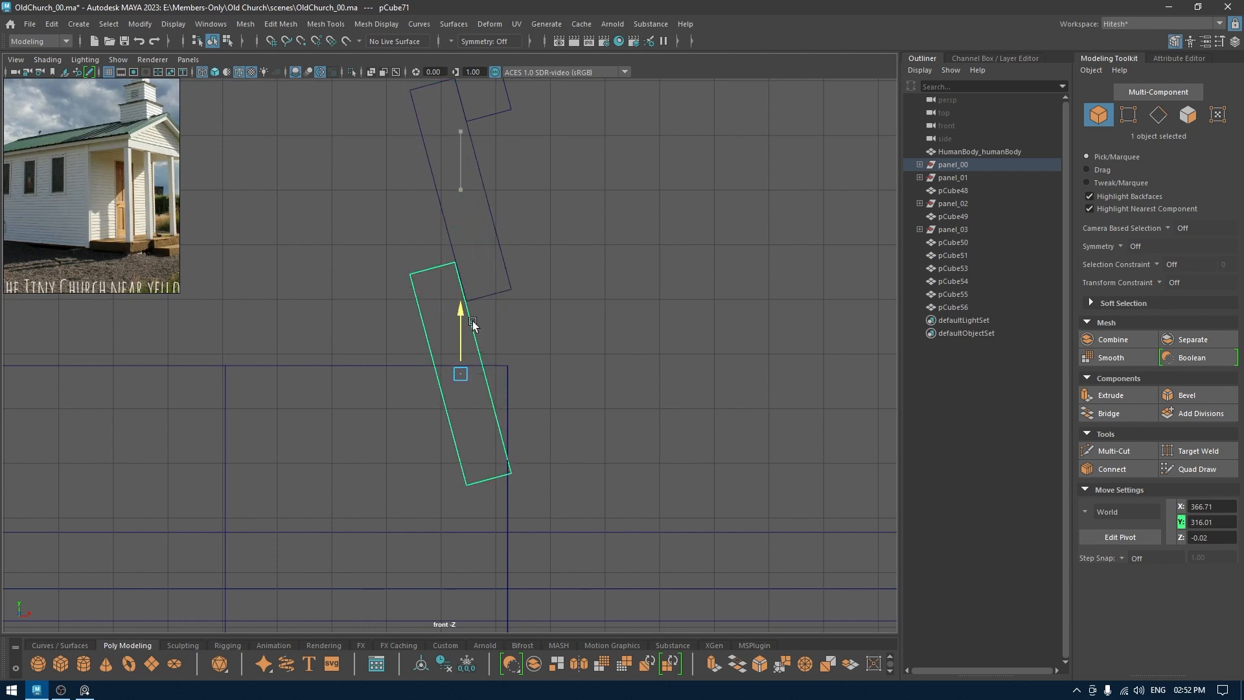
right_click_drag(456, 234, 622, 275, "alt")
middle_click_drag(621, 285, 620, 459, "alt")
middle_click_drag(609, 407, 607, 394)
key("space")
left_click_drag(608, 394, 608, 439)
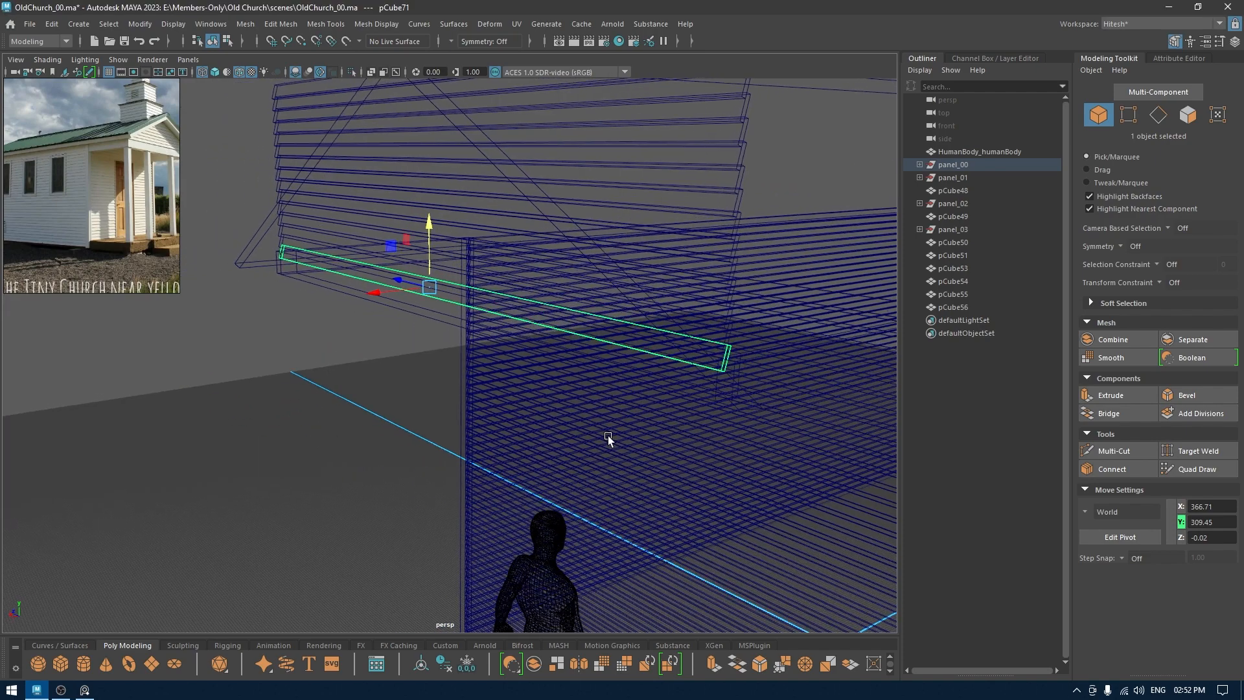
Step: Select all 15 gable siding boards in the shaded perspective view
right_click_drag(609, 438, 556, 156, "alt")
key("6")
mouse_move(578, 189)
left_mouse_down("alt")
mouse_move(591, 188)
mouse_move(596, 208)
left_mouse_up("alt")
right_click_drag(596, 207, 622, 182, "alt")
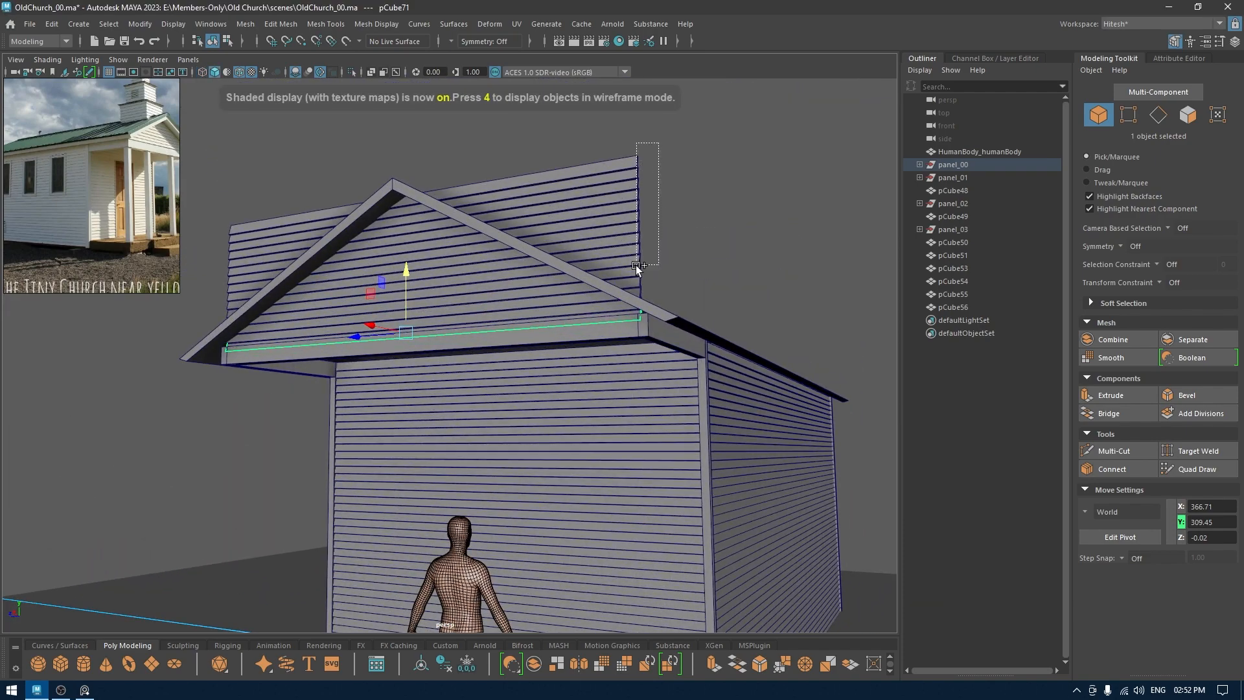
left_click_drag(636, 265, 634, 270, "shift")
right_click_drag(641, 244, 664, 299, "alt")
left_click(655, 284, "shift")
left_click(652, 274, "shift")
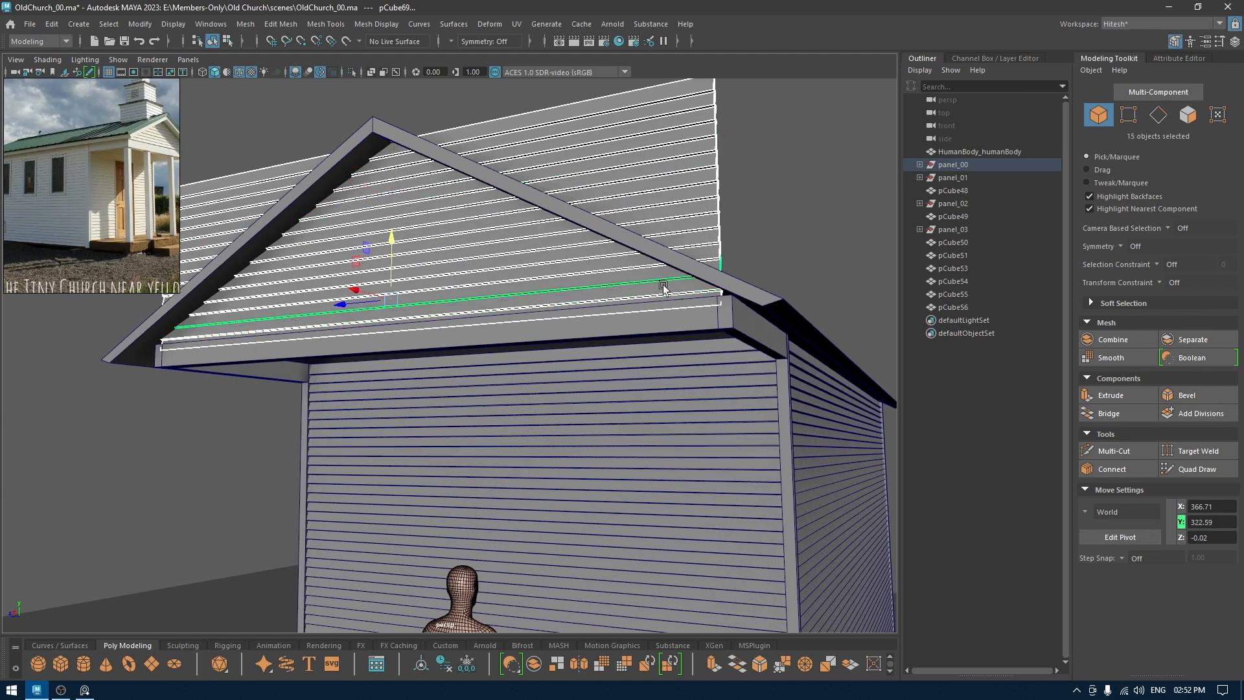
Step: Adjust the height of the selected gable boards against the roof peak and front beam, to about Y 322.94
left_click_drag(663, 287, 583, 337, "alt")
scroll(561, 400, "up", 6)
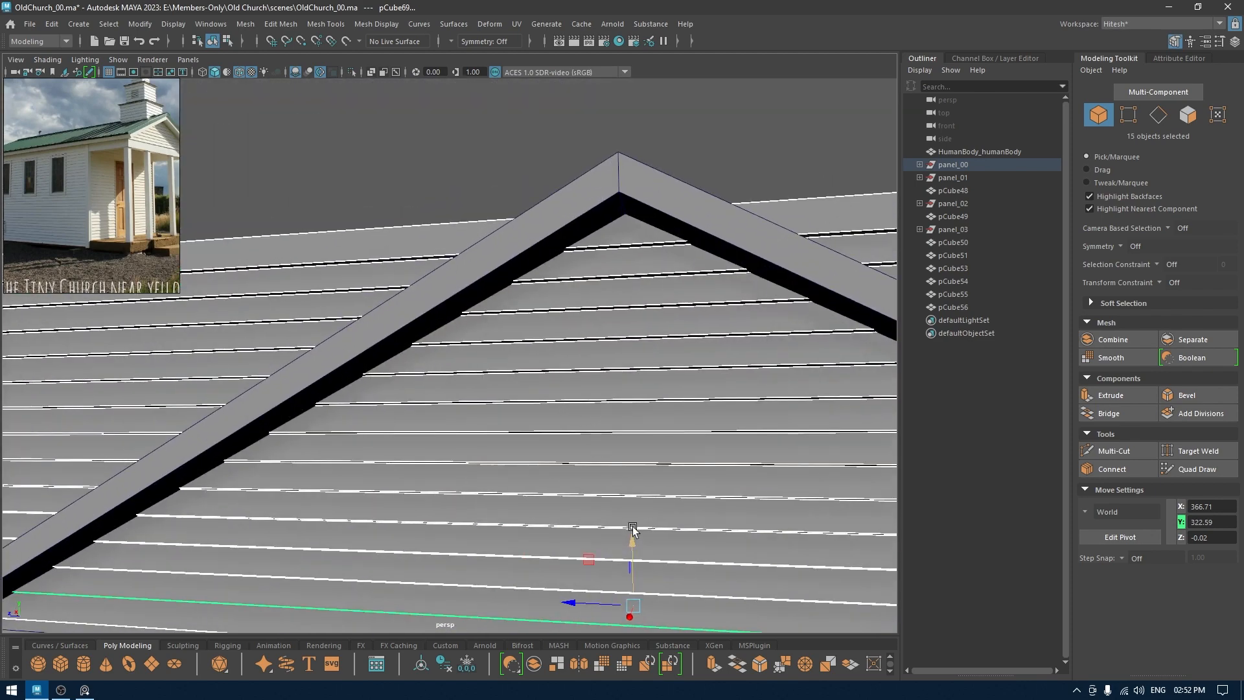
left_click_drag(632, 528, 632, 557)
scroll(635, 369, "down", 5)
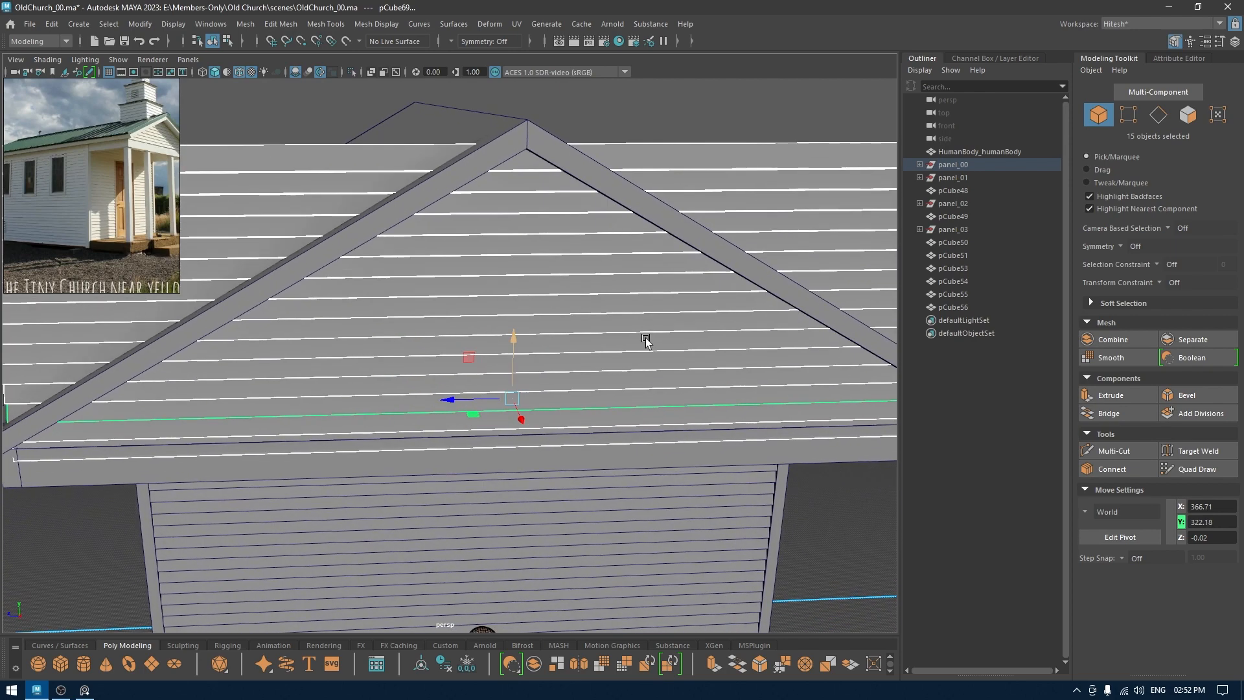
scroll(617, 364, "up", 8)
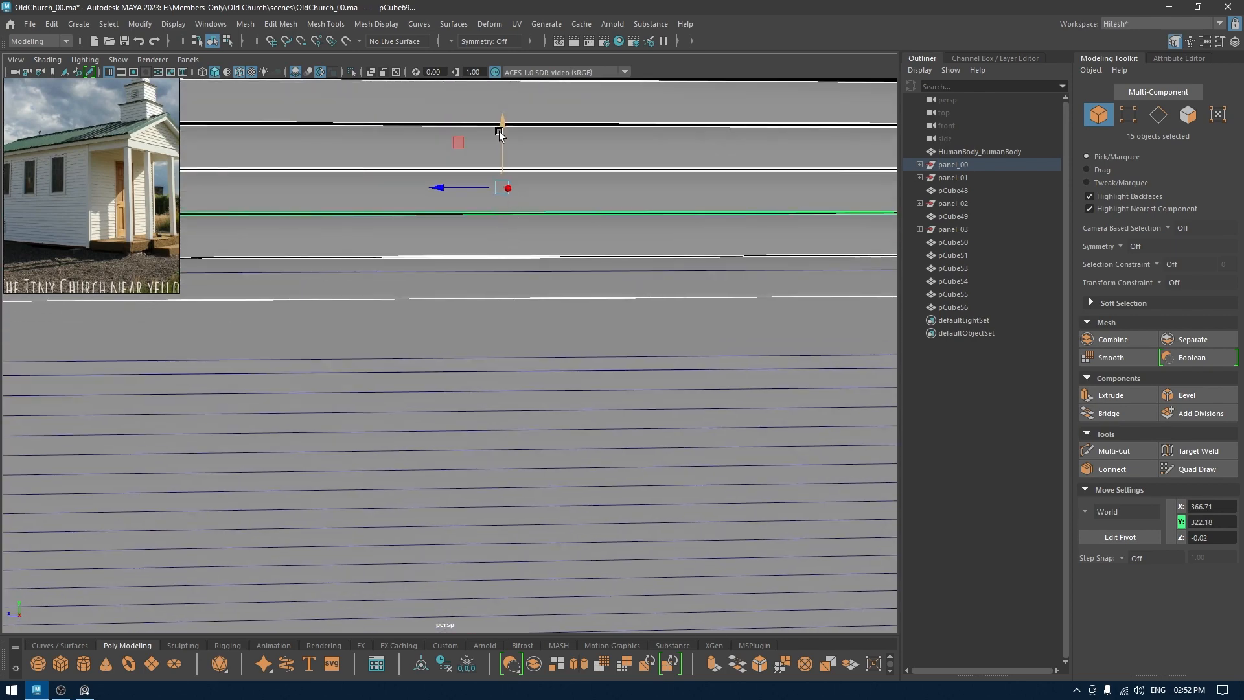
left_click_drag(500, 134, 502, 118)
scroll(519, 154, "down", 10)
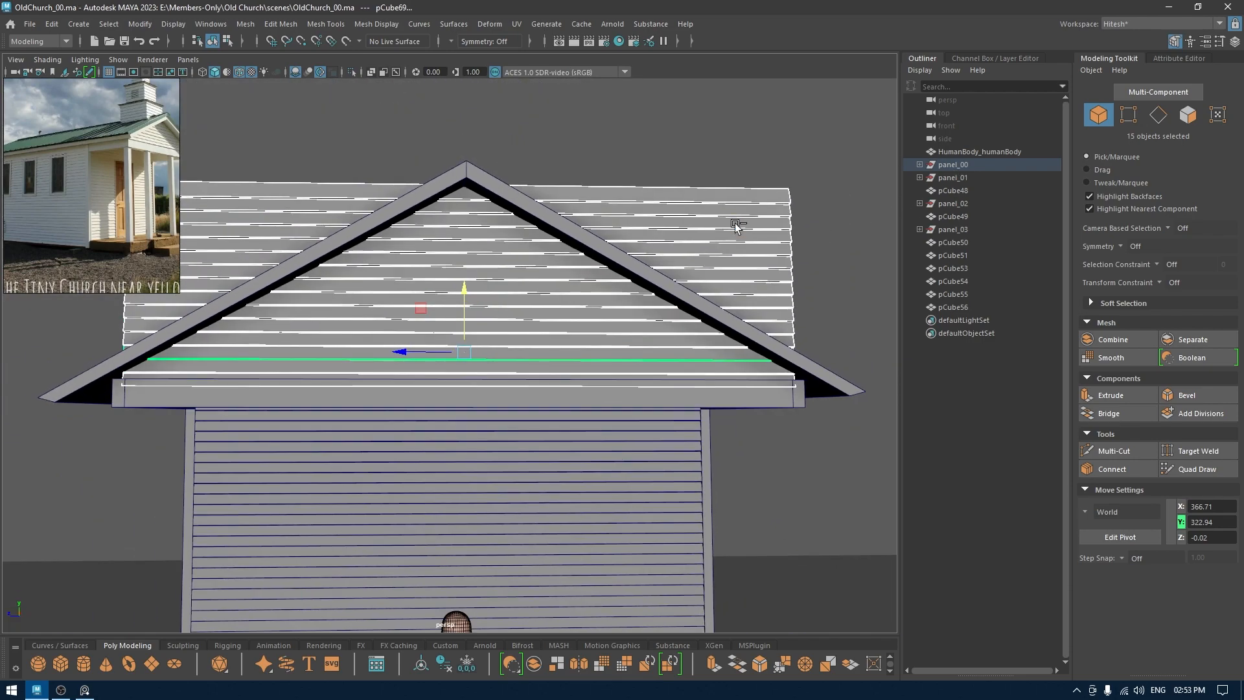
Step: Add the roof to the selection and hide everything except it and the gable boards, in the side view
left_click_drag(724, 249, 728, 280, "alt")
left_click(604, 220, "shift")
left_click_drag(603, 220, 581, 193, "alt")
key("alt+h")
key("space")
key("space")
scroll(535, 172, "up", 2)
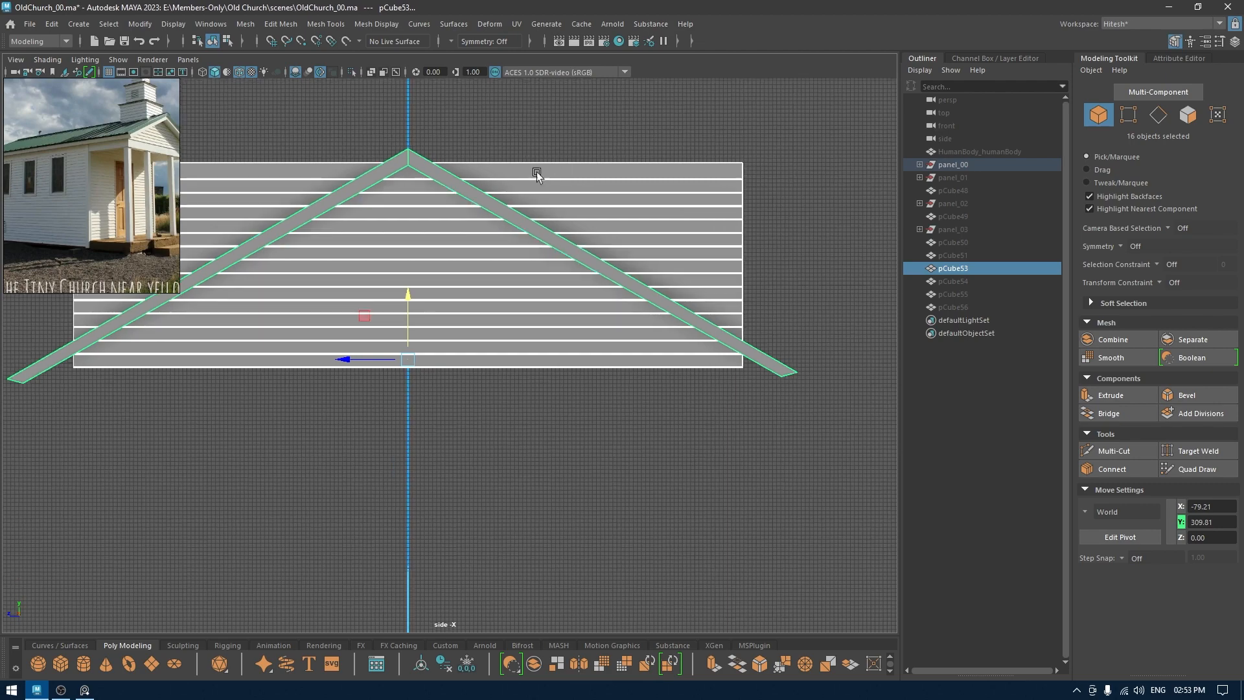
Step: Combine the gable boards into one mesh and slice it along the upper edge of the right roof slope with Multi-Cut
left_click_drag(740, 101, 667, 477)
right_click_drag(739, 176, 717, 448, "shift")
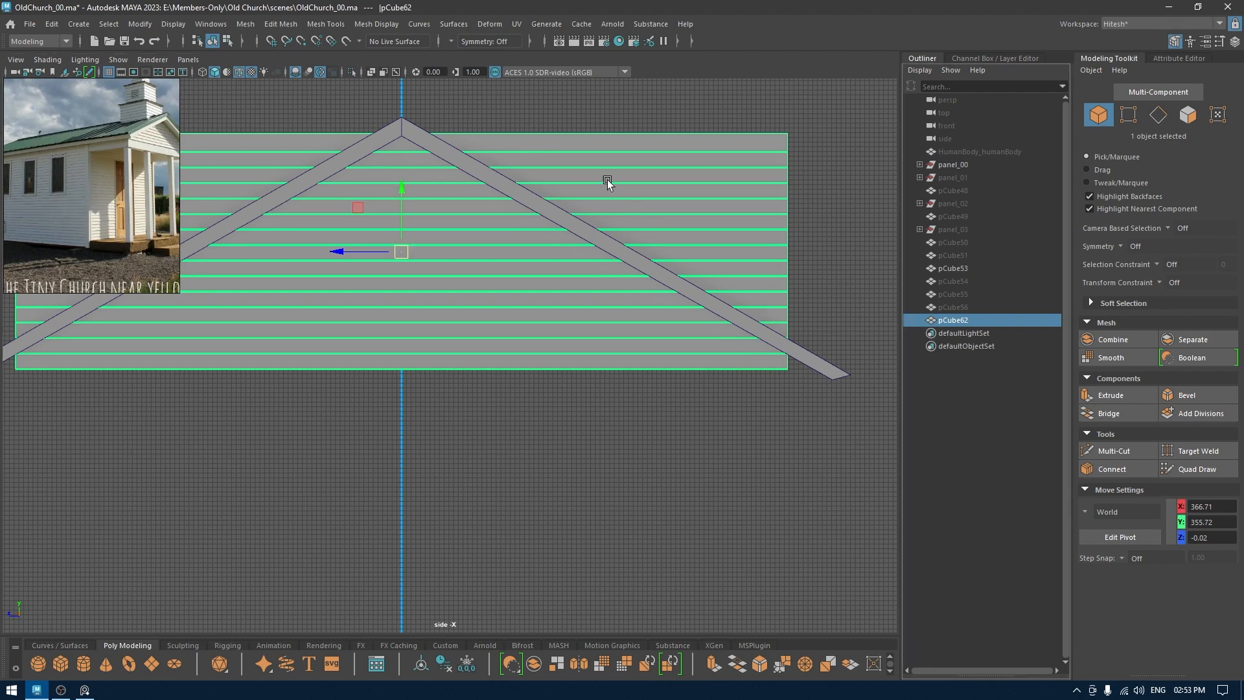
right_click_drag(618, 174, 554, 179, "shift")
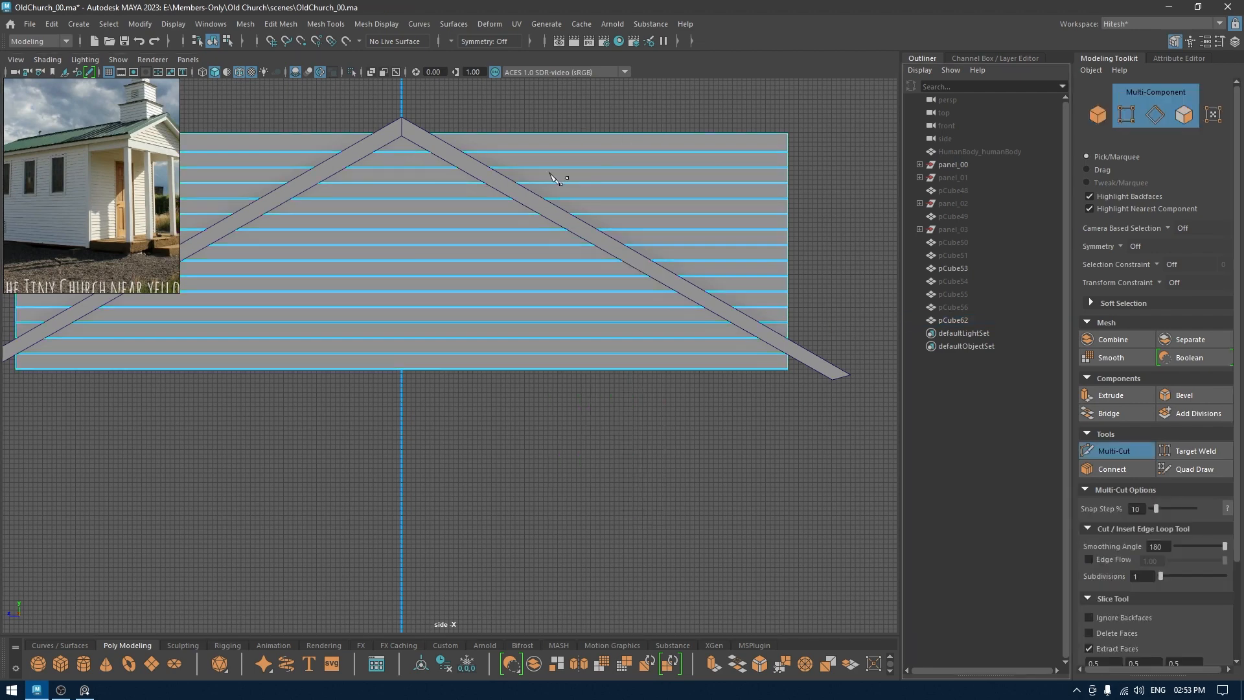
left_click(442, 135)
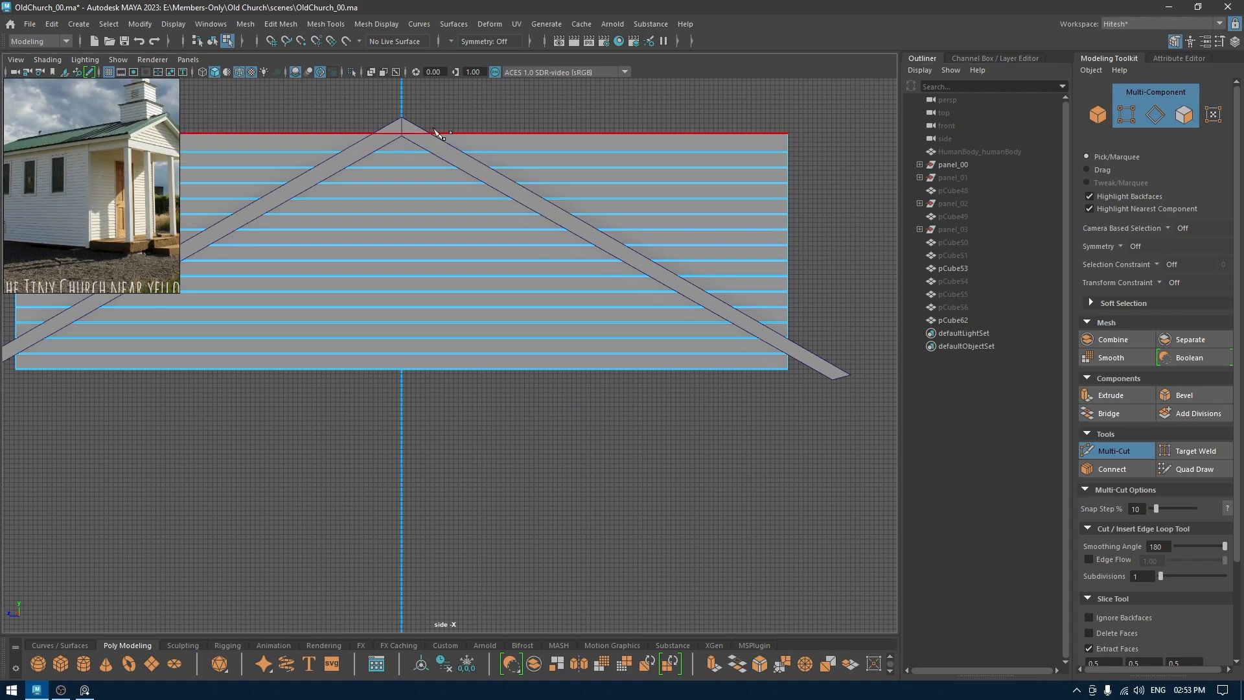
scroll(461, 278, "up", 4)
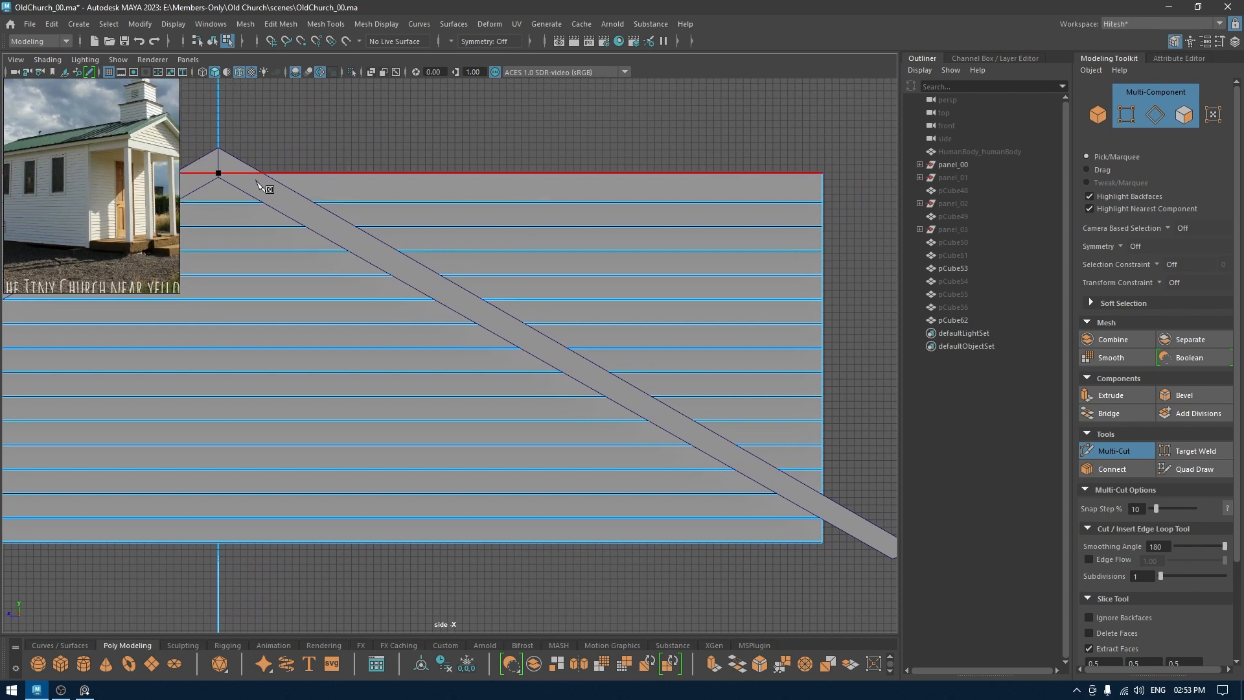
key("Escape")
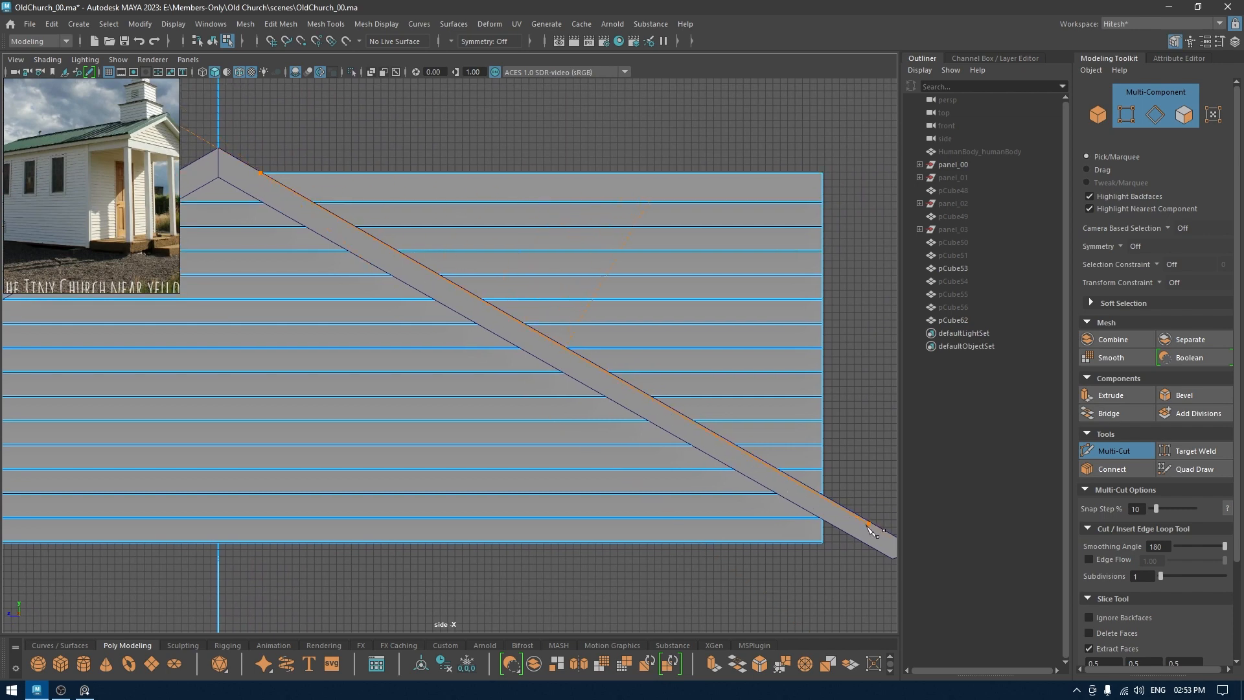
left_click_drag(791, 342, 751, 245, "alt")
key("w")
left_click(751, 244)
Step: Select the siding faces outside the right roof slope, excluding those within the gable, and delete them
left_click_drag(827, 199, 836, 208, "alt")
key("space")
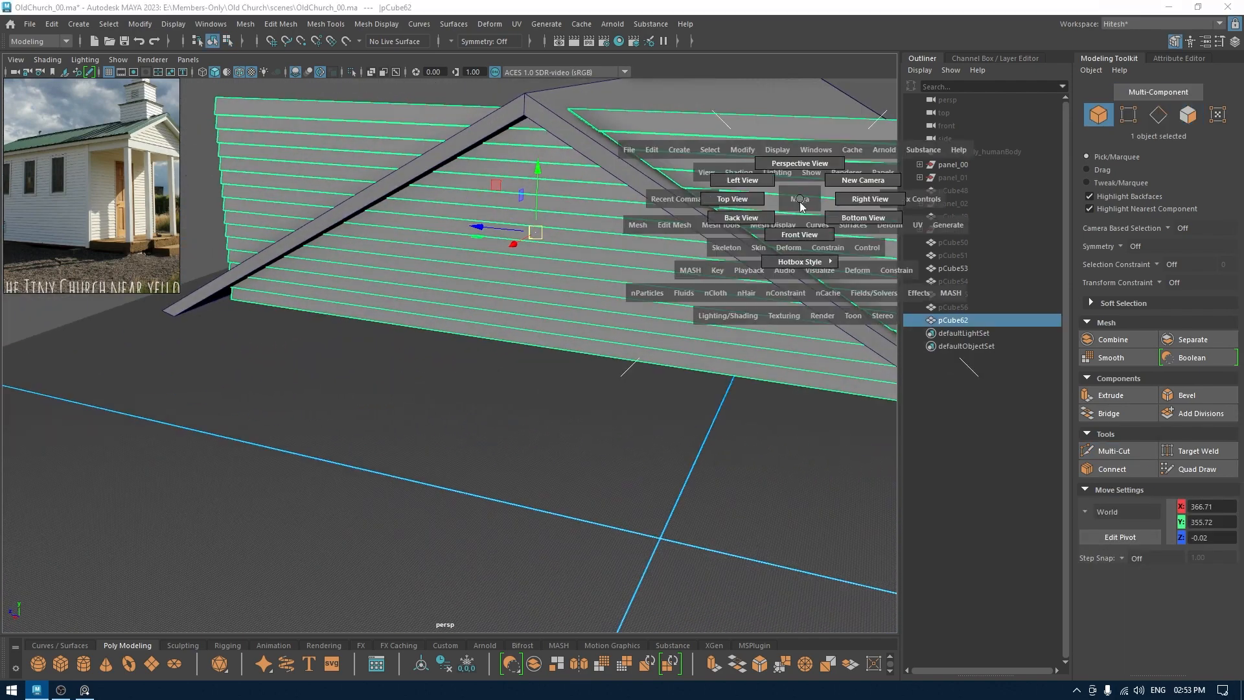
left_click(836, 213)
scroll(650, 247, "up", 3)
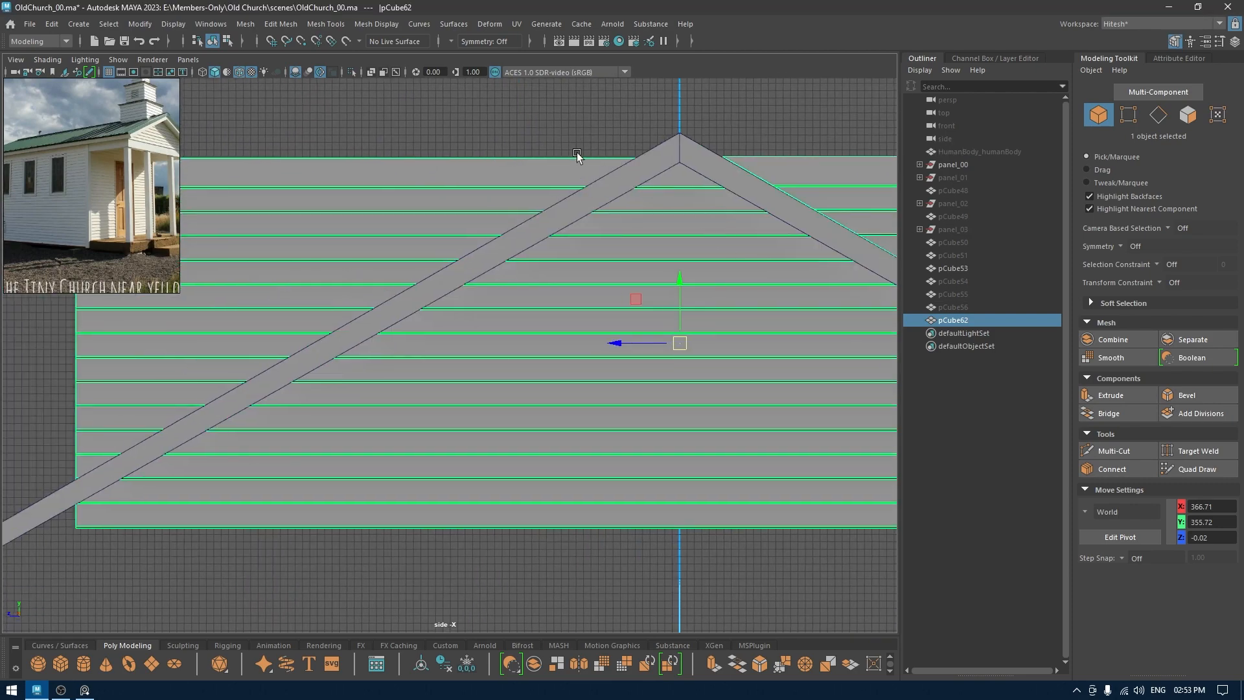
right_click_drag(576, 153, 485, 156, "shift")
right_click_drag(643, 240, 643, 277)
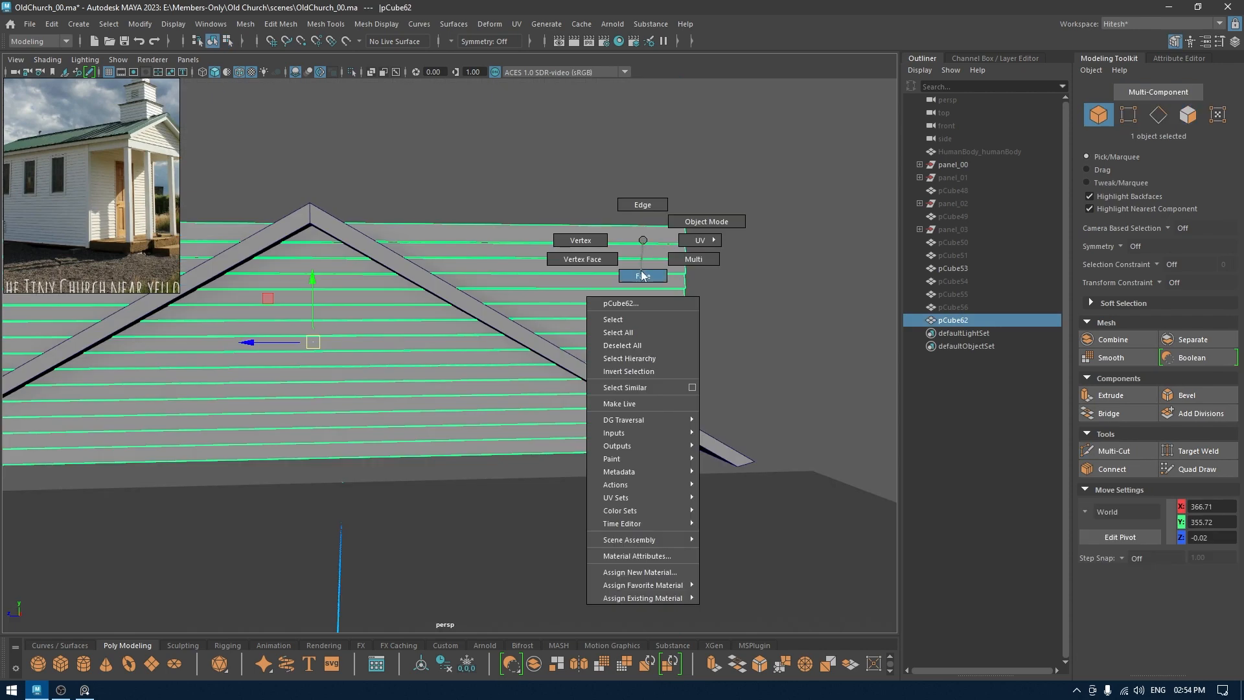
left_click_drag(753, 179, 683, 465)
left_click_drag(406, 397, 436, 472, "ctrl")
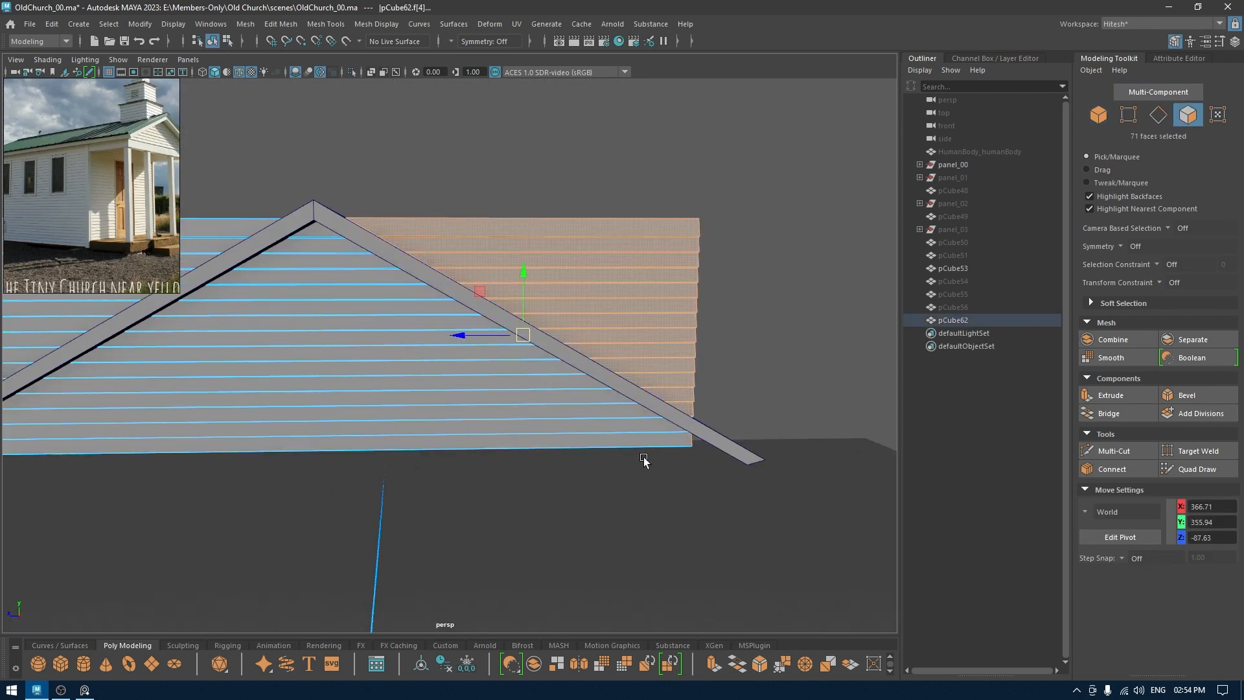
left_click_drag(628, 184, 734, 414)
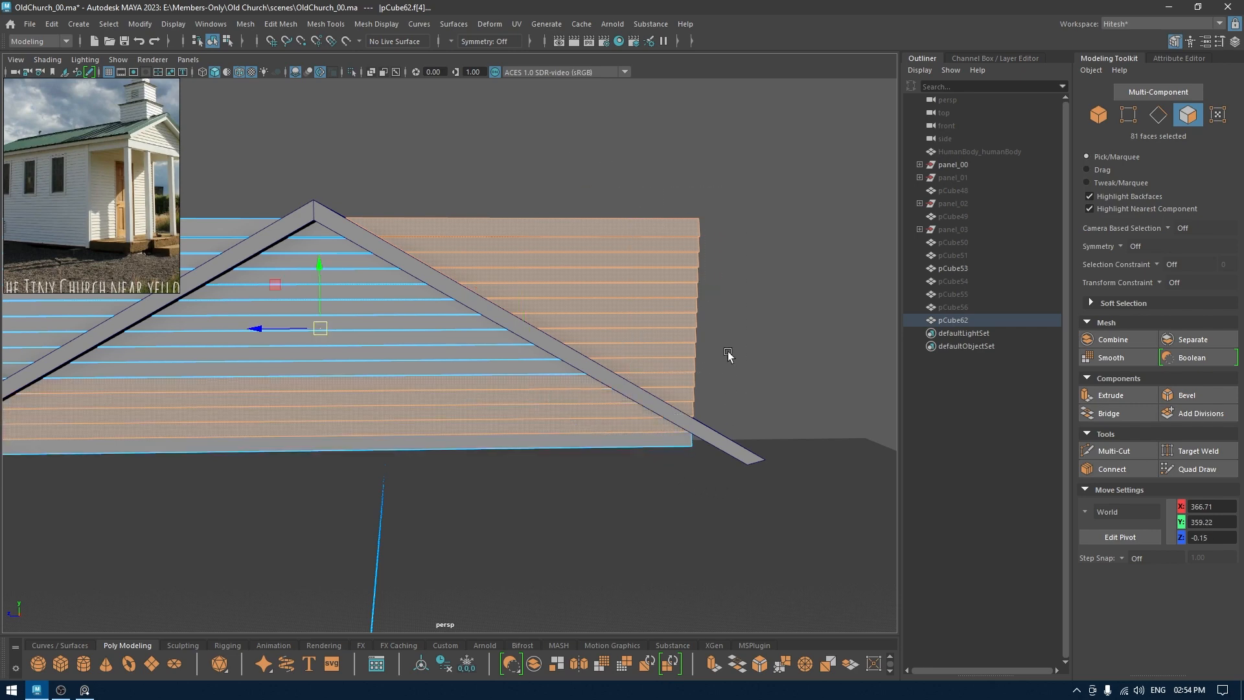
middle_click_drag(689, 466, 501, 322, "alt")
left_click_drag(300, 358, 224, 152, "ctrl")
left_click_drag(344, 194, 548, 142, "alt")
Step: Delete the stray siding faces left above the roof, return to object mode and save the scene
left_click(548, 142)
left_click(670, 266)
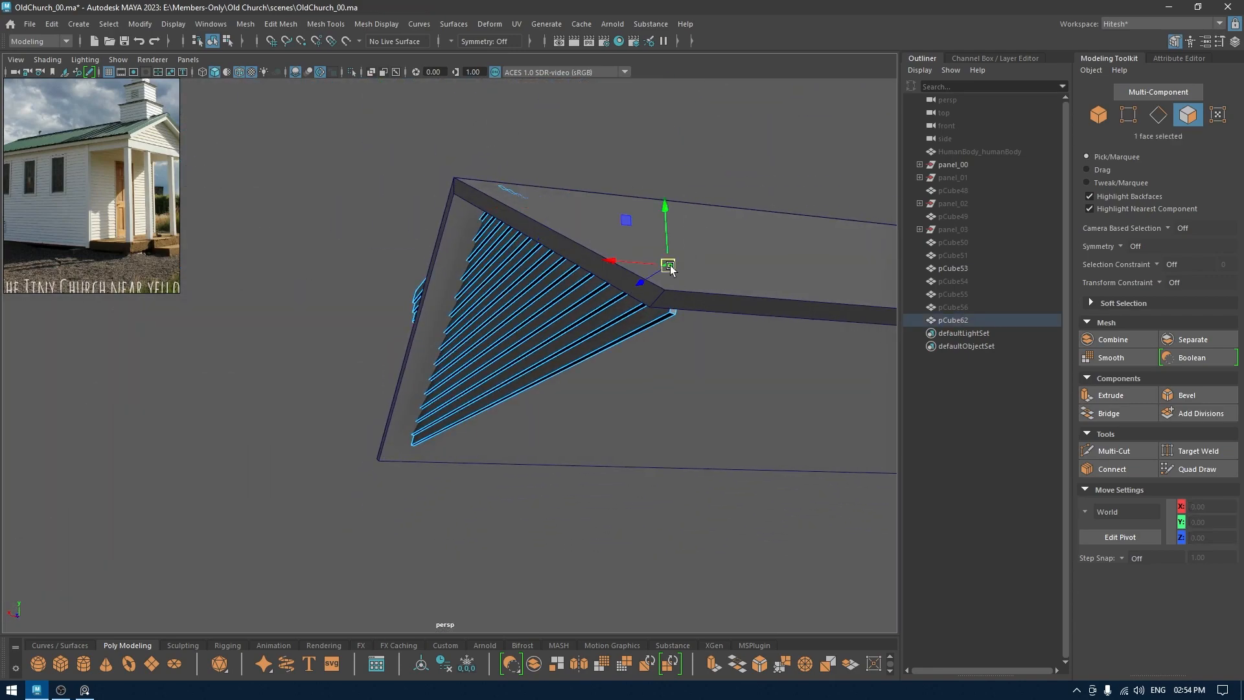
left_click(527, 195)
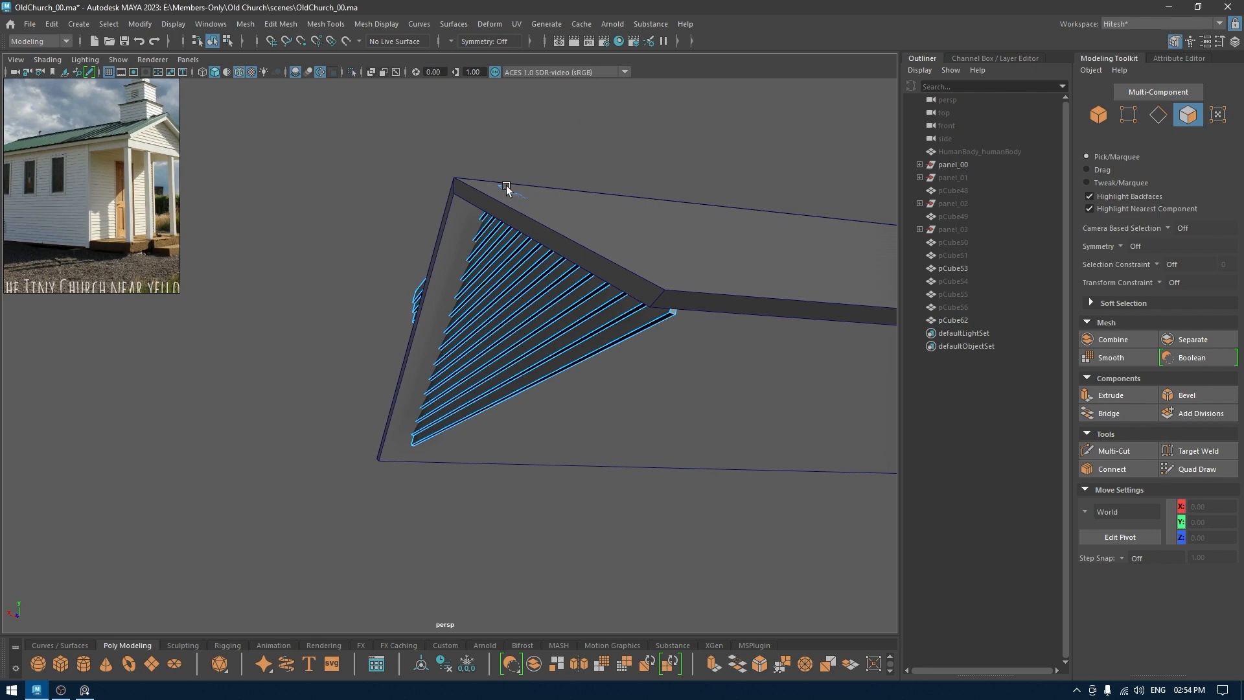
left_click_drag(505, 191, 539, 217, "alt")
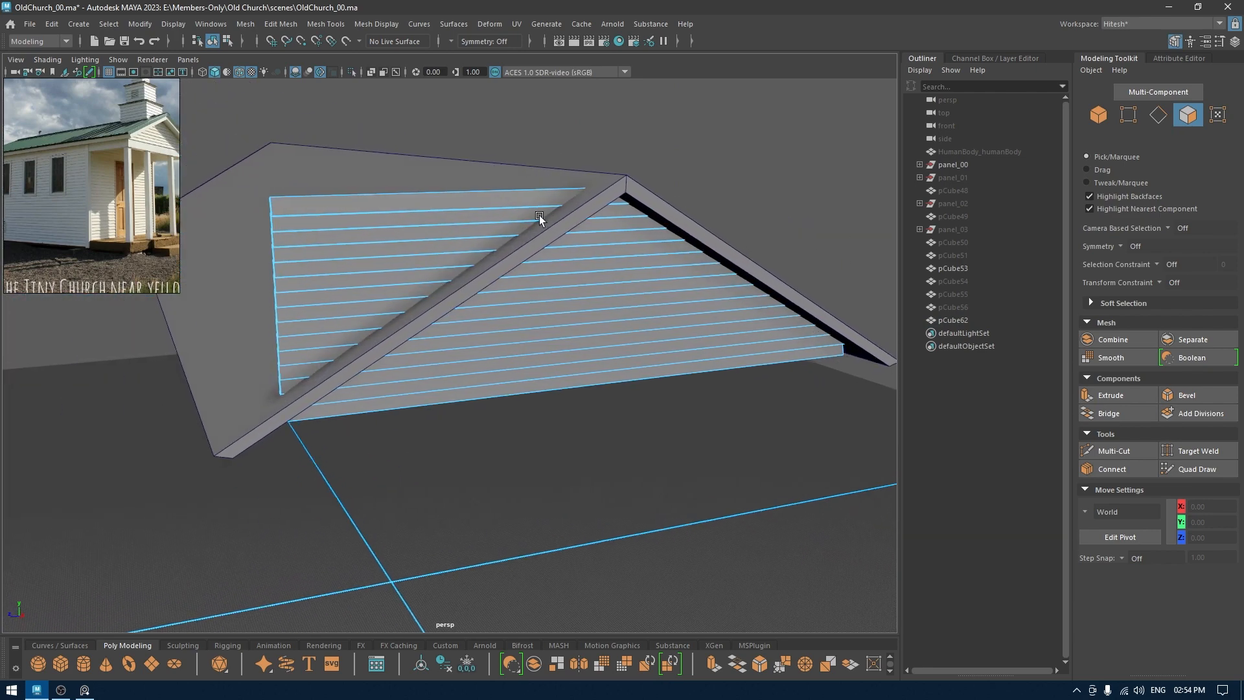
right_click_drag(538, 217, 639, 181)
middle_click_drag(591, 182, 595, 142, "alt")
key("ctrl+s")
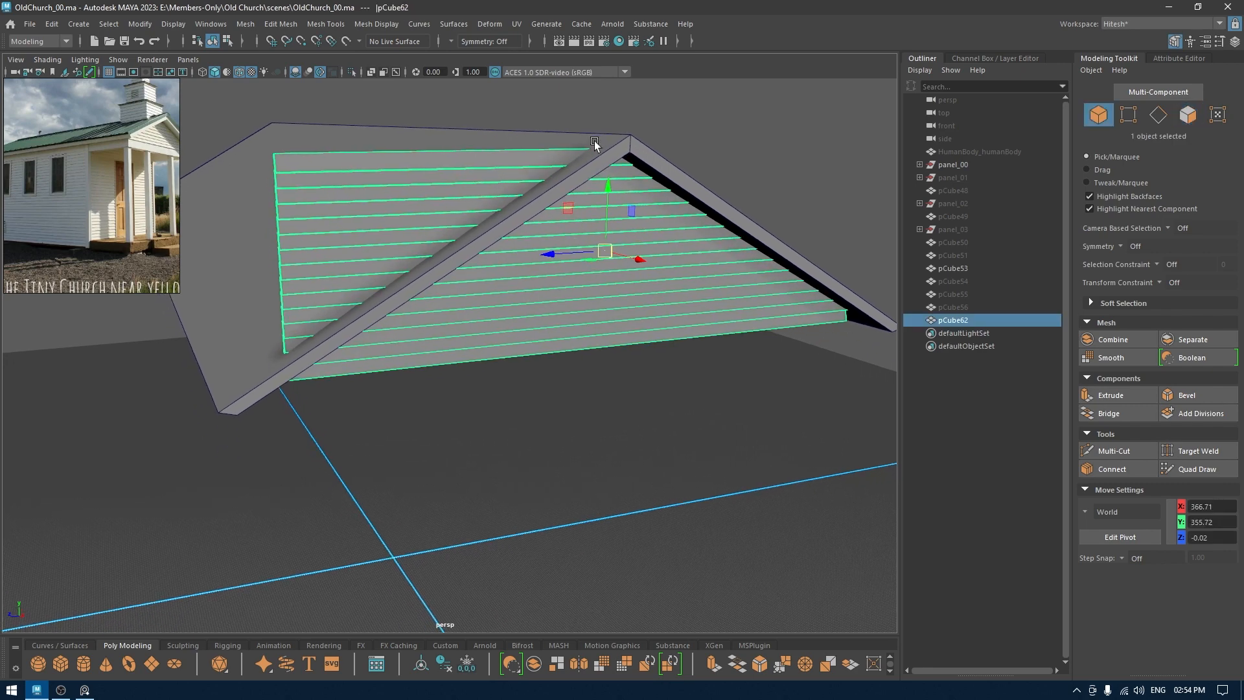
Step: Slice the gable siding along the upper edge of the left roof slope with Multi-Cut in the side view
key("space")
left_click(595, 142)
left_click_drag(594, 145, 662, 142)
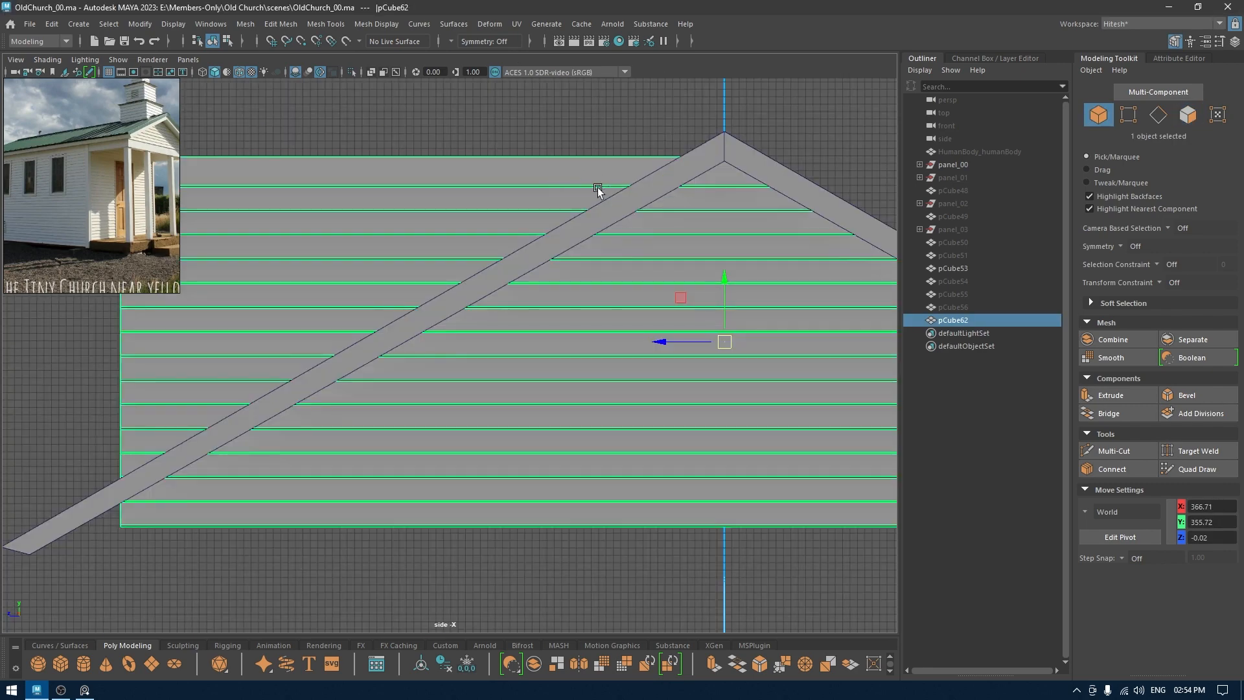
key("ctrl+shift+x")
scroll(683, 159, "down", 1)
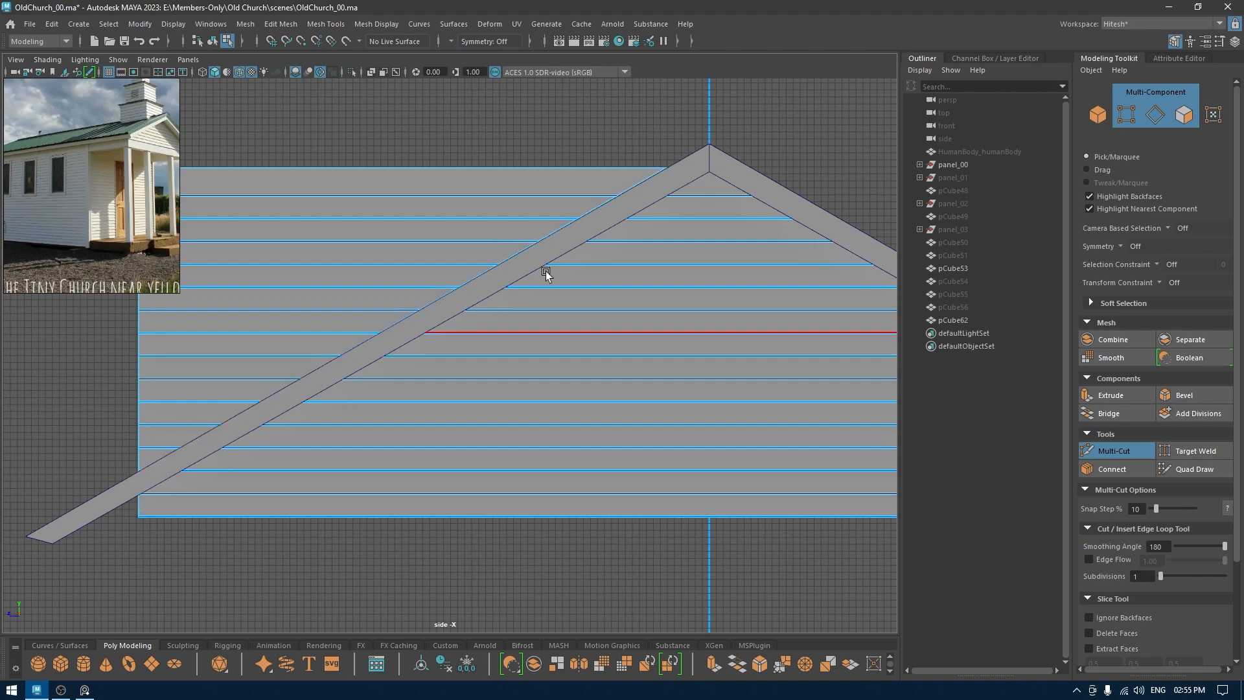
key("w")
key("space")
left_click_drag(557, 253, 569, 202)
mouse_move(512, 260)
left_mouse_down("alt")
mouse_move(643, 251)
mouse_move(647, 293)
mouse_move(508, 294)
mouse_move(375, 247)
mouse_move(428, 262)
mouse_move(428, 295)
mouse_move(487, 259)
left_mouse_up("alt")
key("space")
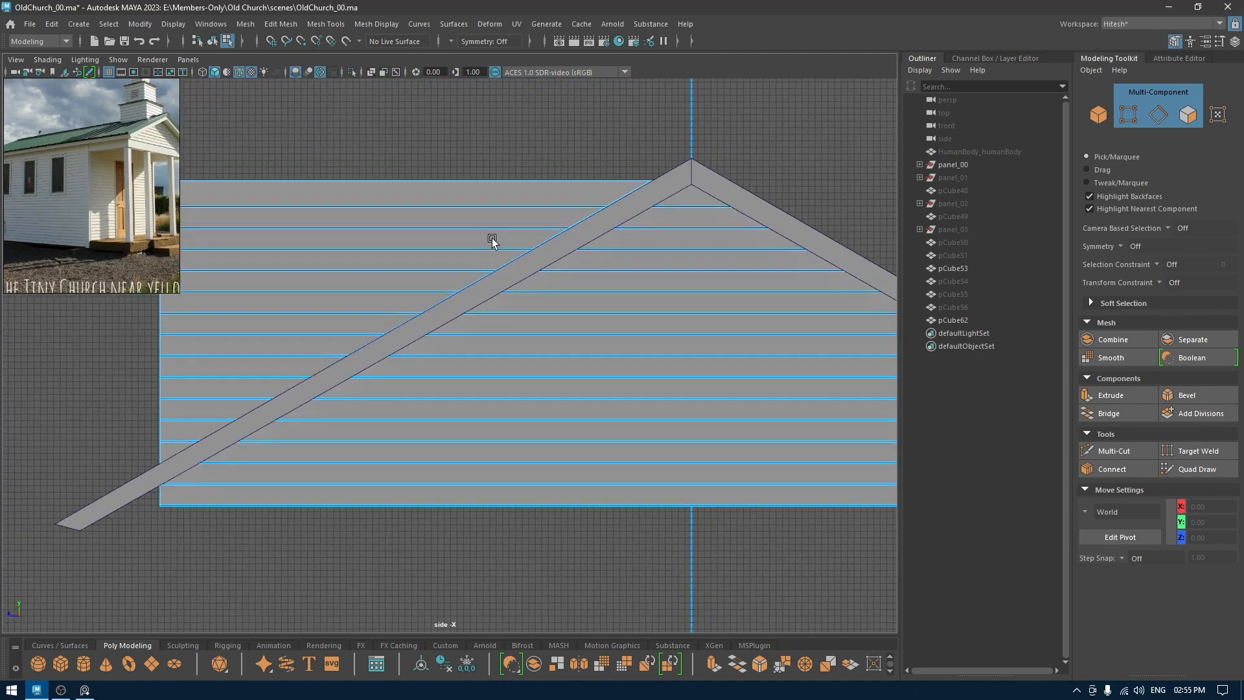
Step: Select the siding faces outside the left roof slope and delete them
middle_click_drag(492, 238, 585, 213, "alt")
right_click_drag(558, 152, 561, 200)
scroll(561, 208, "down", 1)
left_click_drag(227, 131, 416, 295)
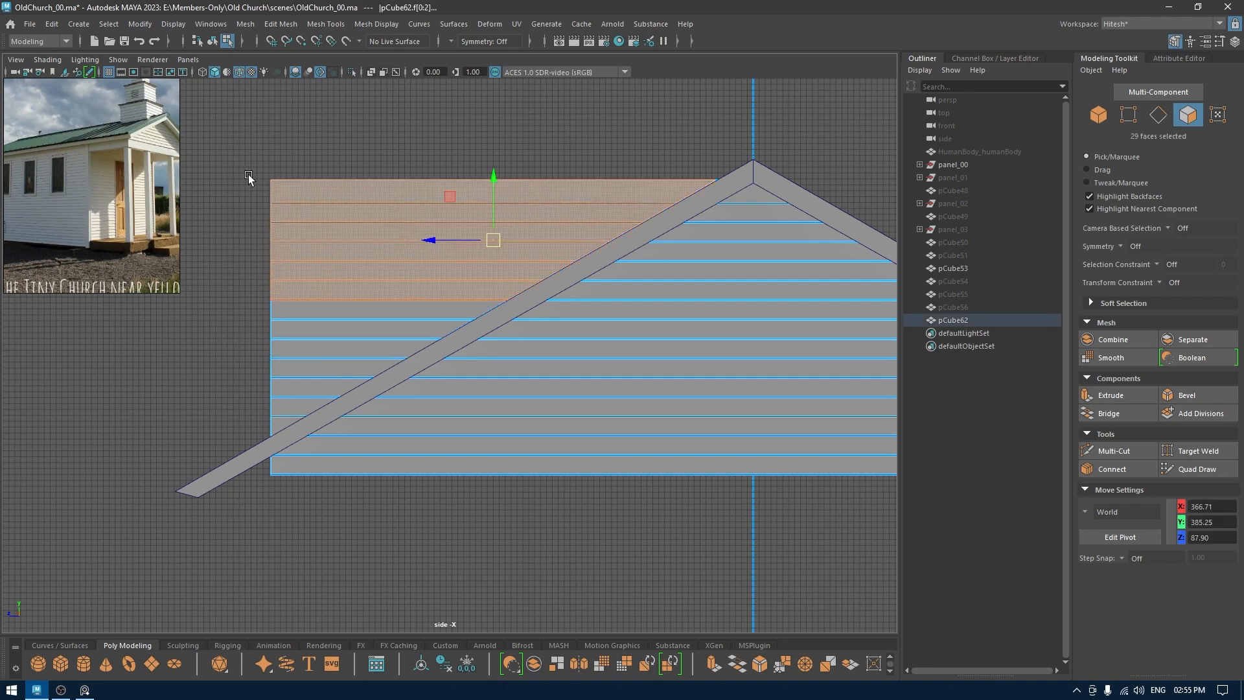
left_click_drag(241, 151, 287, 428)
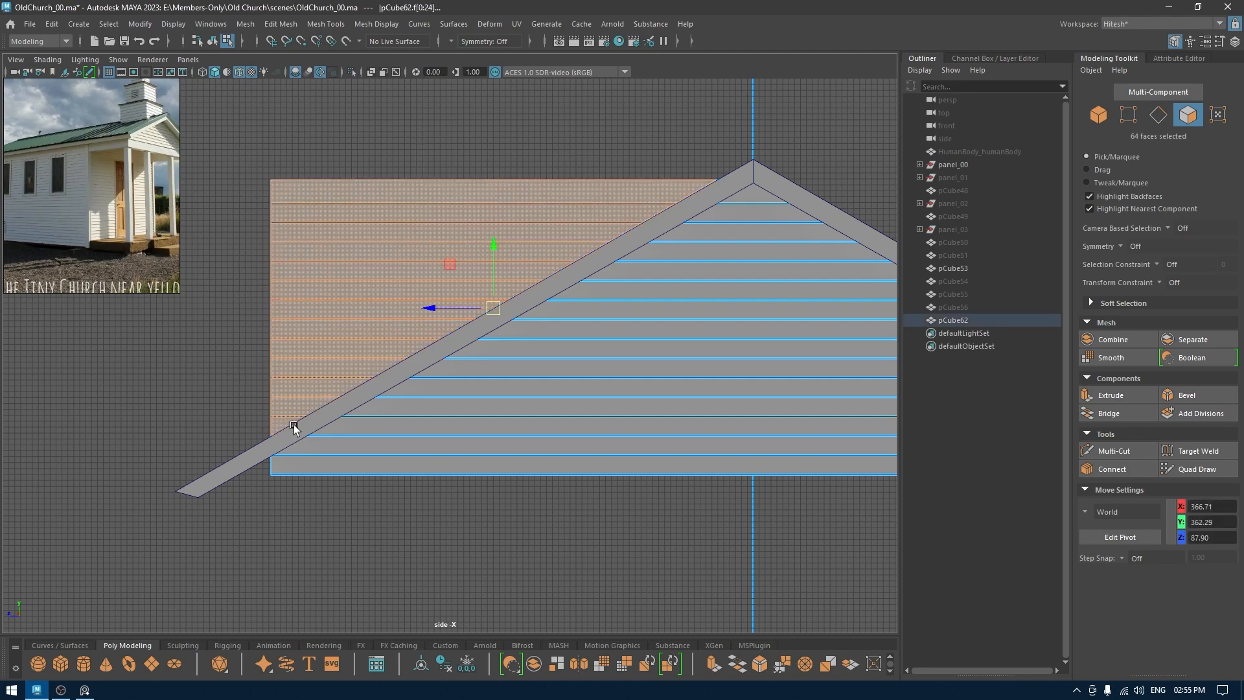
key("Delete")
Step: Delete the stray siding faces left above the left roof slope and save the scene
key("space")
left_click_drag(386, 320, 455, 347)
left_click(381, 278)
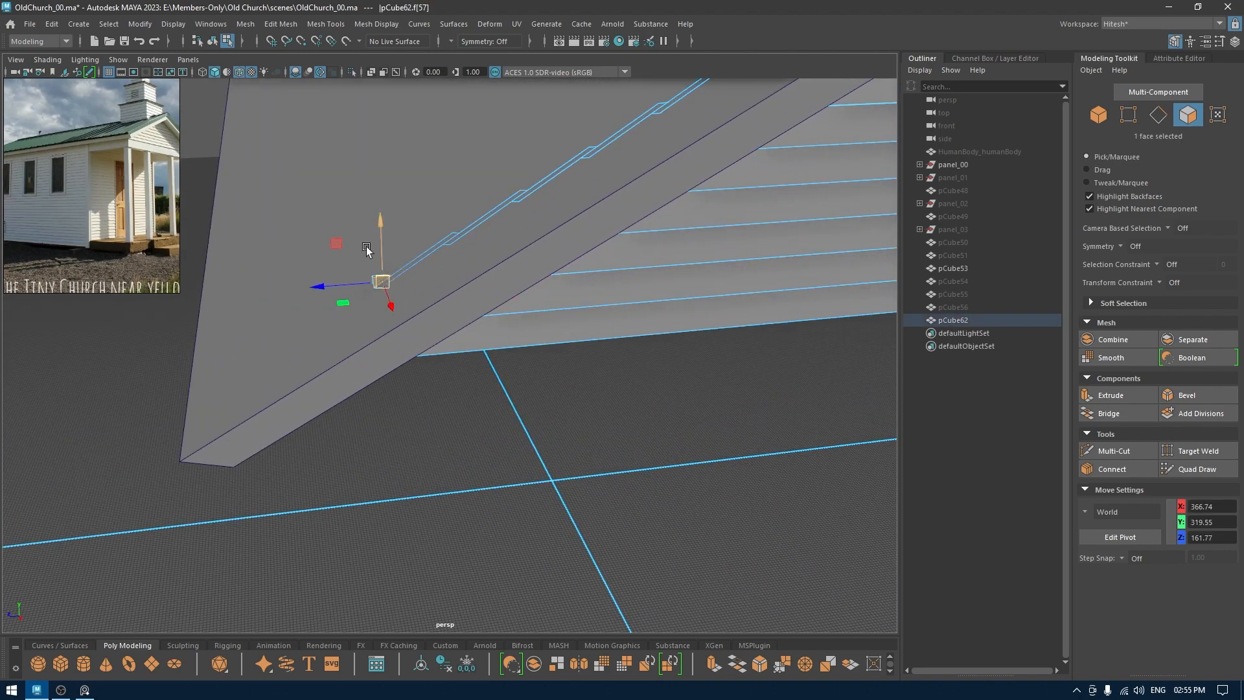
left_click_drag(337, 239, 424, 303, "alt")
left_click_drag(503, 416, 493, 219, "ctrl")
mouse_move(575, 270)
left_mouse_down("alt")
mouse_move(531, 263)
mouse_move(597, 262)
left_mouse_up("alt")
key("Delete")
key("ctrl+s")
Step: Select the siding's end vertices along the left roof slope and move them slightly inward, to about Z 85.93
key("space")
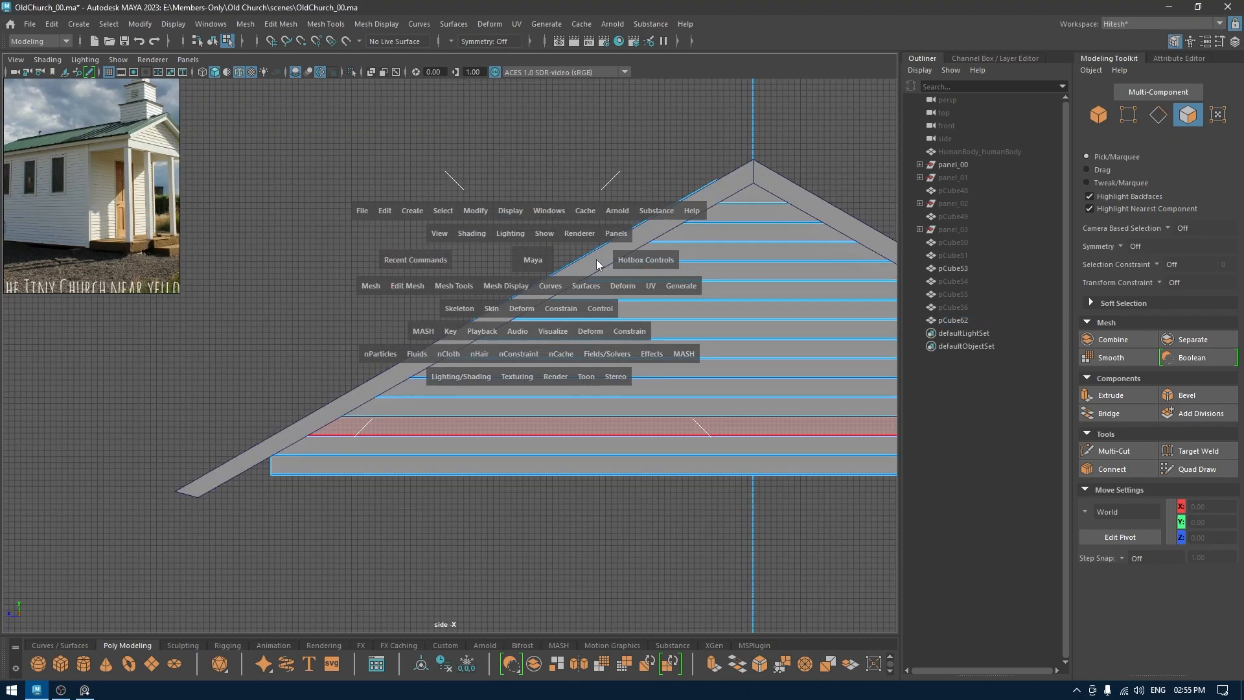
right_click_drag(613, 186, 296, 188)
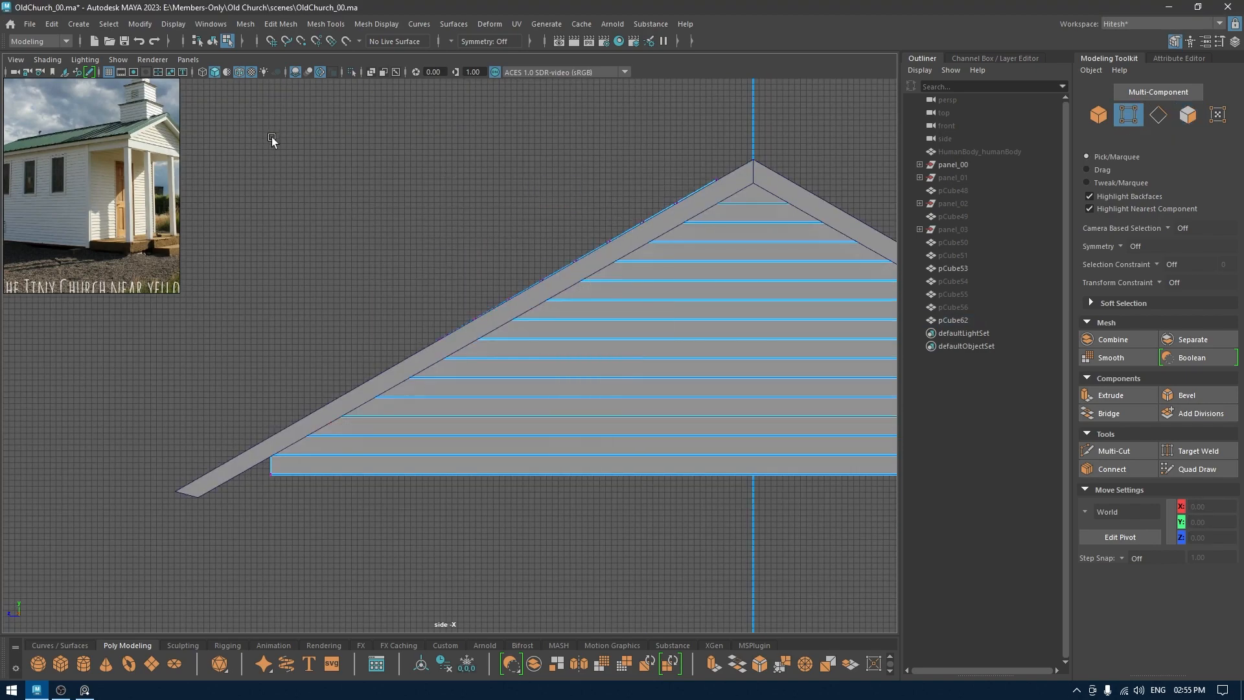
left_click_drag(235, 130, 737, 466)
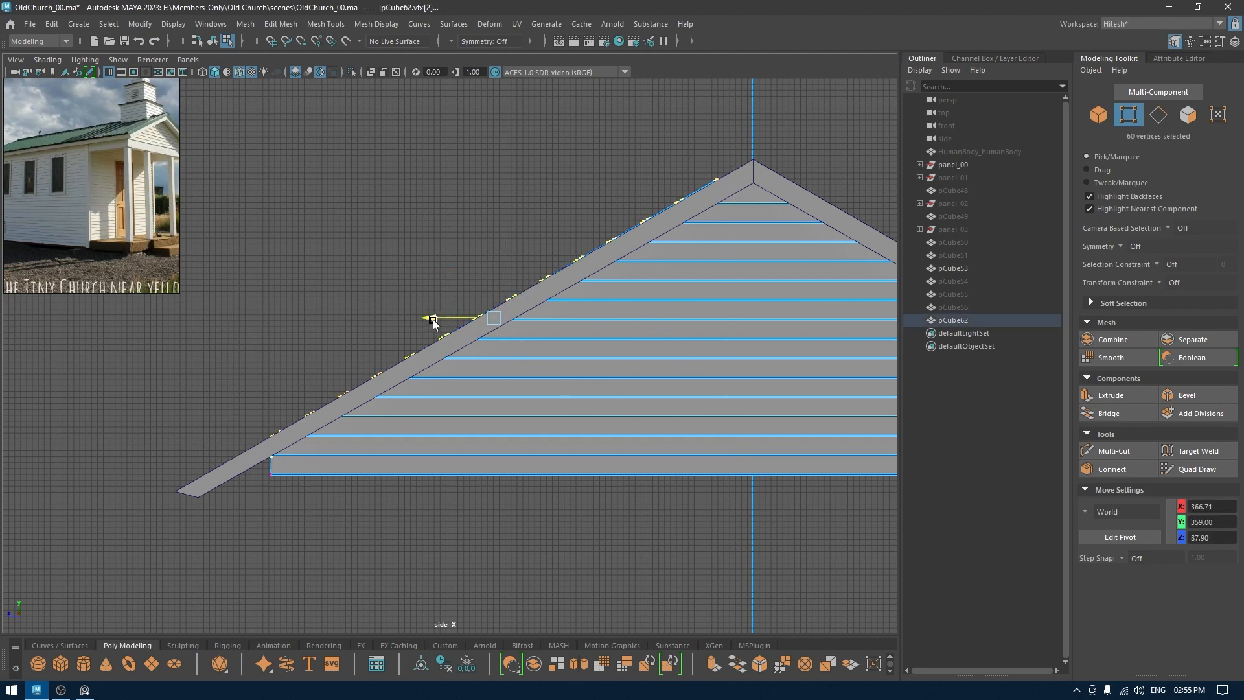
left_click_drag(434, 320, 438, 321)
middle_click_drag(439, 323, 543, 236, "alt")
scroll(503, 485, "up", 8)
middle_click_drag(382, 492, 497, 442, "alt")
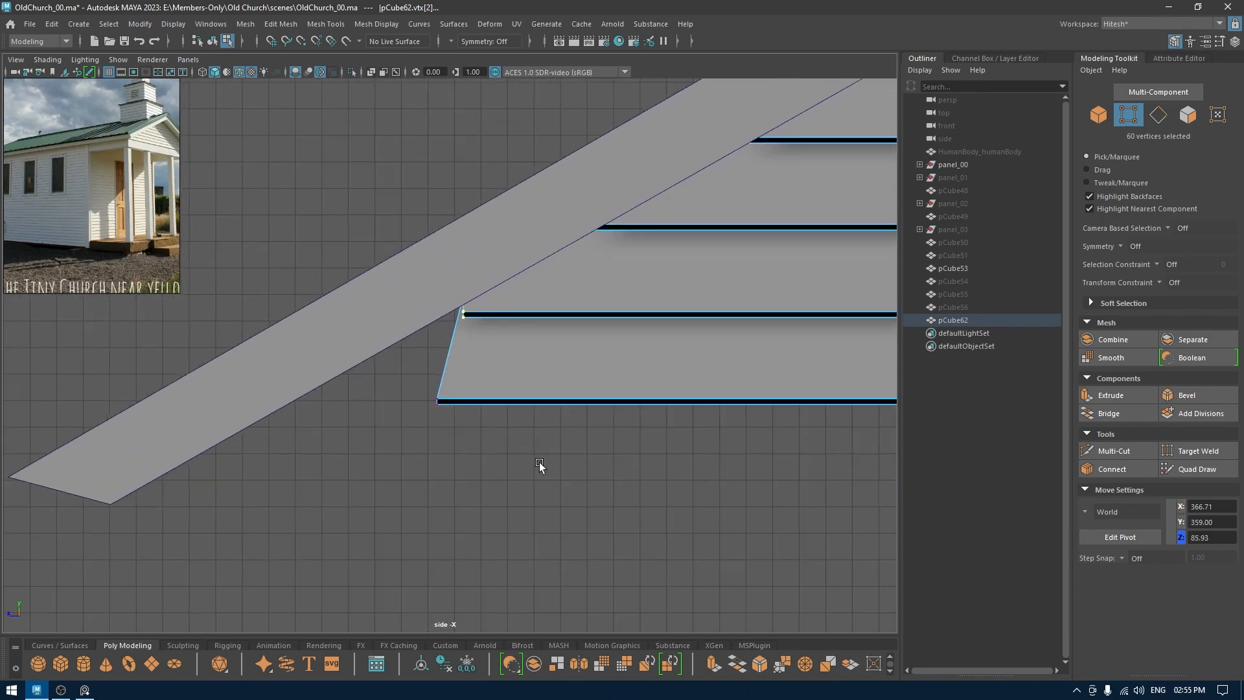
Step: Select the siding's end vertices along the right roof slope, leaving out the bottom board's lower end
right_click_drag(535, 457, 398, 115, "alt")
middle_click_drag(868, 502, 580, 506, "alt")
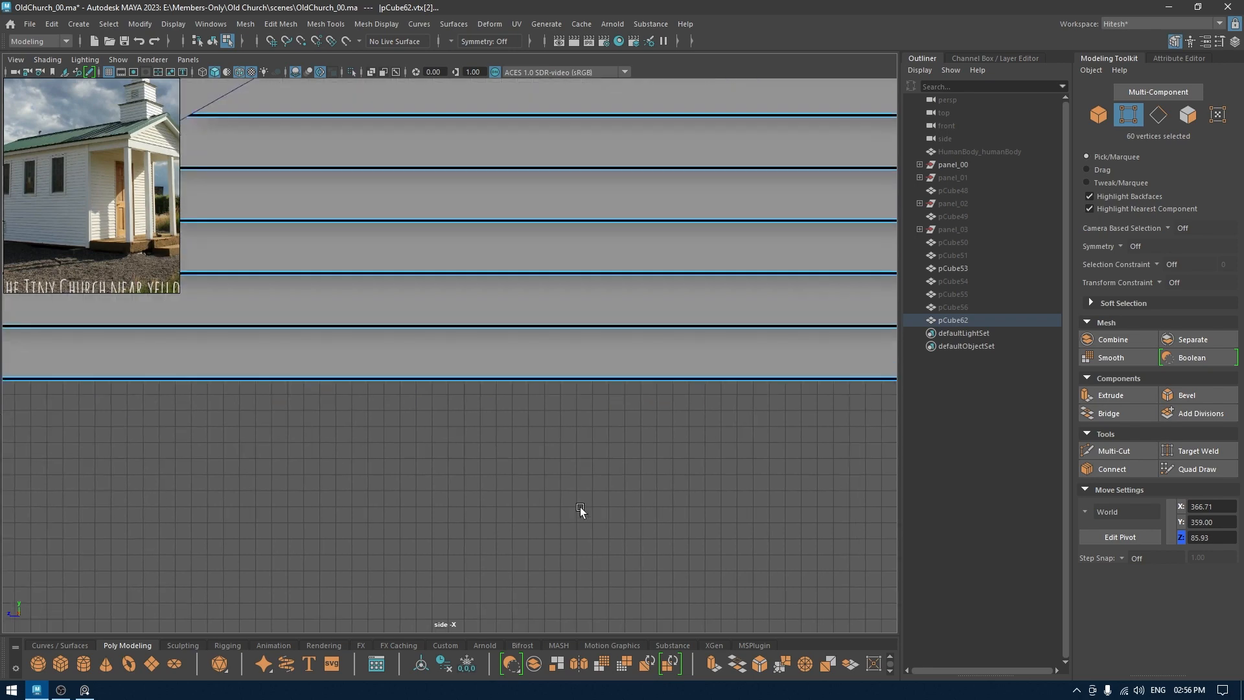
right_click_drag(580, 507, 578, 250, "alt")
middle_click_drag(868, 380, 539, 470, "alt")
right_click_drag(538, 469, 472, 325, "alt")
left_click_drag(249, 108, 797, 428)
right_click_drag(797, 428, 795, 568, "alt")
middle_click_drag(633, 415, 425, 399, "alt")
left_click_drag(771, 493, 701, 441, "ctrl")
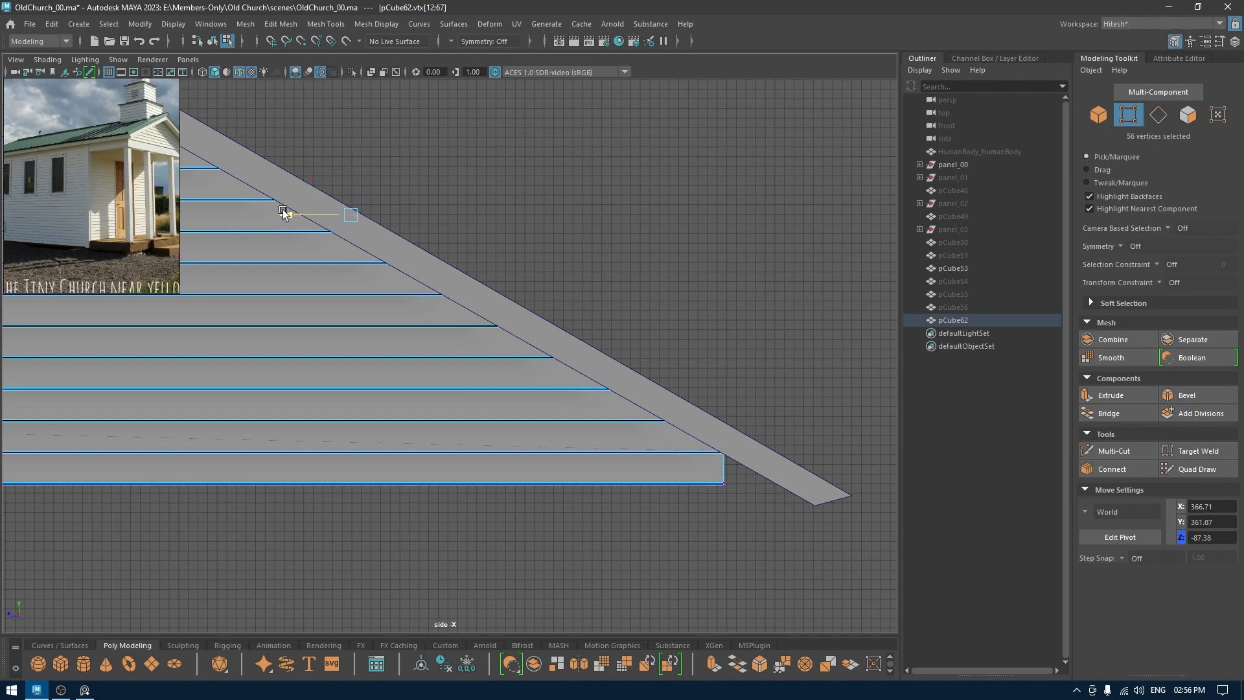
Step: Try to move the right slope's siding vertices inward to about Z -85.76, check them in perspective wireframe, and undo the move
left_click_drag(283, 210, 282, 211)
key("space")
left_click_drag(283, 211, 282, 167)
key("f")
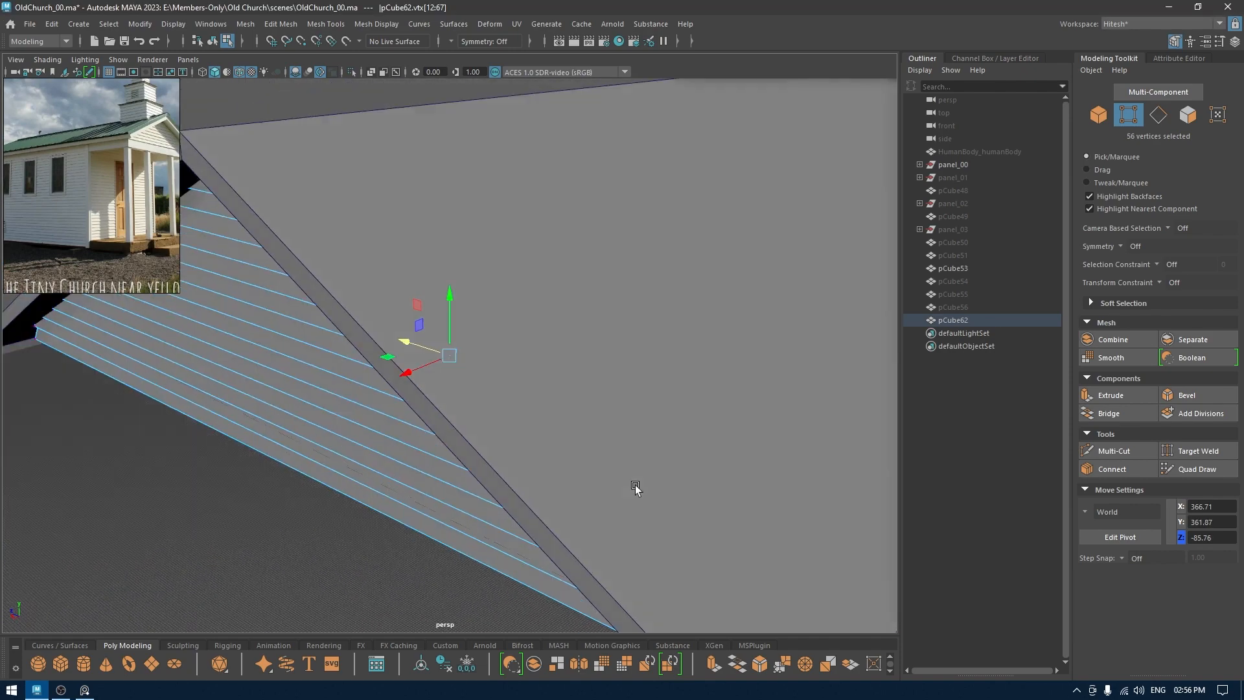
mouse_move(635, 485)
left_mouse_down("alt")
mouse_move(639, 466)
mouse_move(670, 459)
left_mouse_up("alt")
key("4")
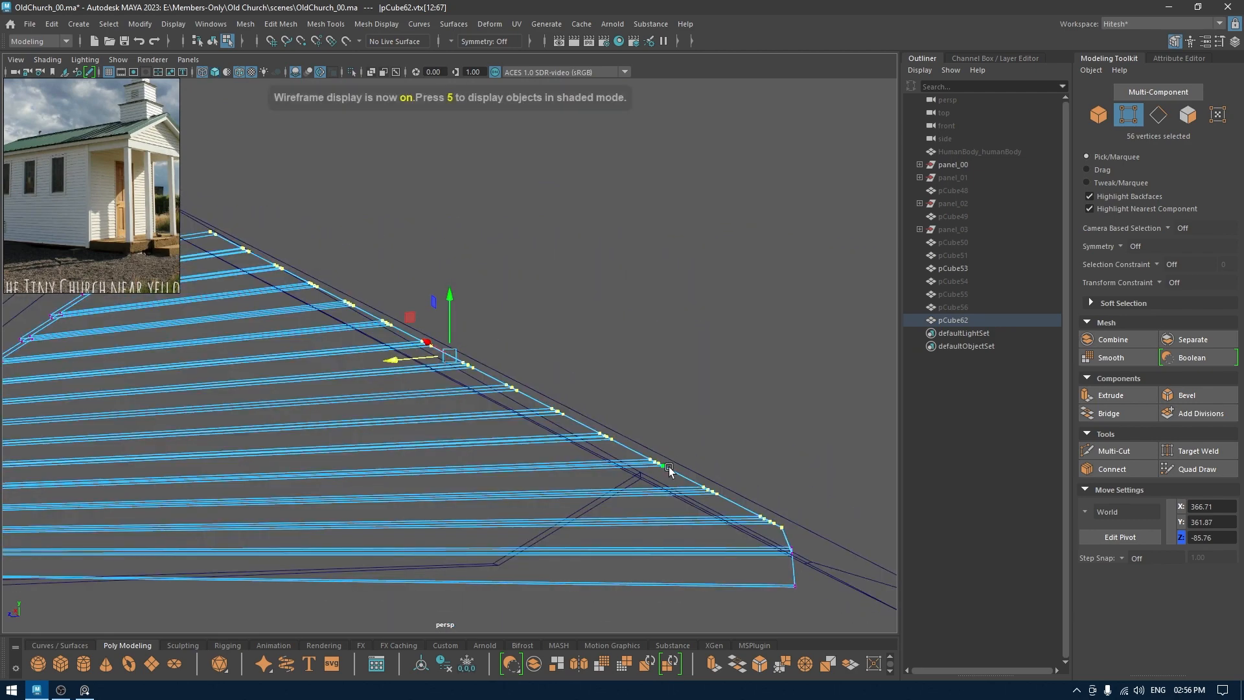
key("ctrl+z")
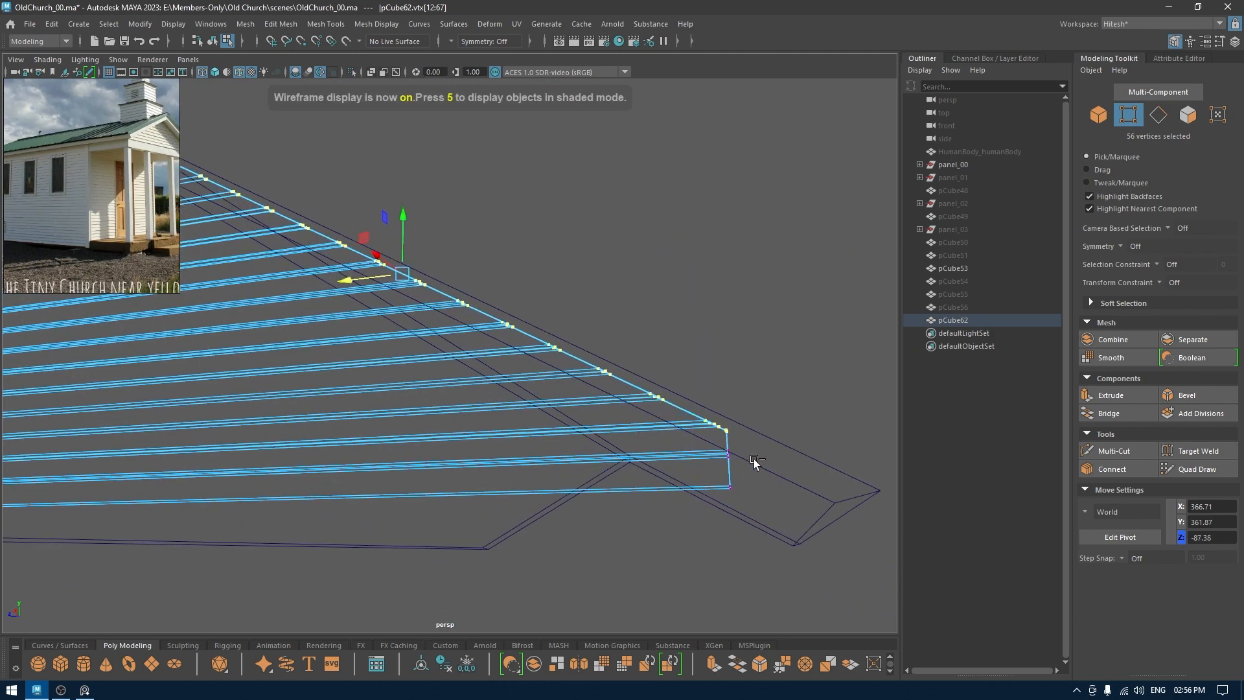
Step: Deselect the lowest vertices and move the remaining right slope siding vertices inward to about Z -85.91, with shaded display restored
left_click_drag(753, 461, 719, 415, "ctrl")
left_click_drag(355, 283, 353, 332)
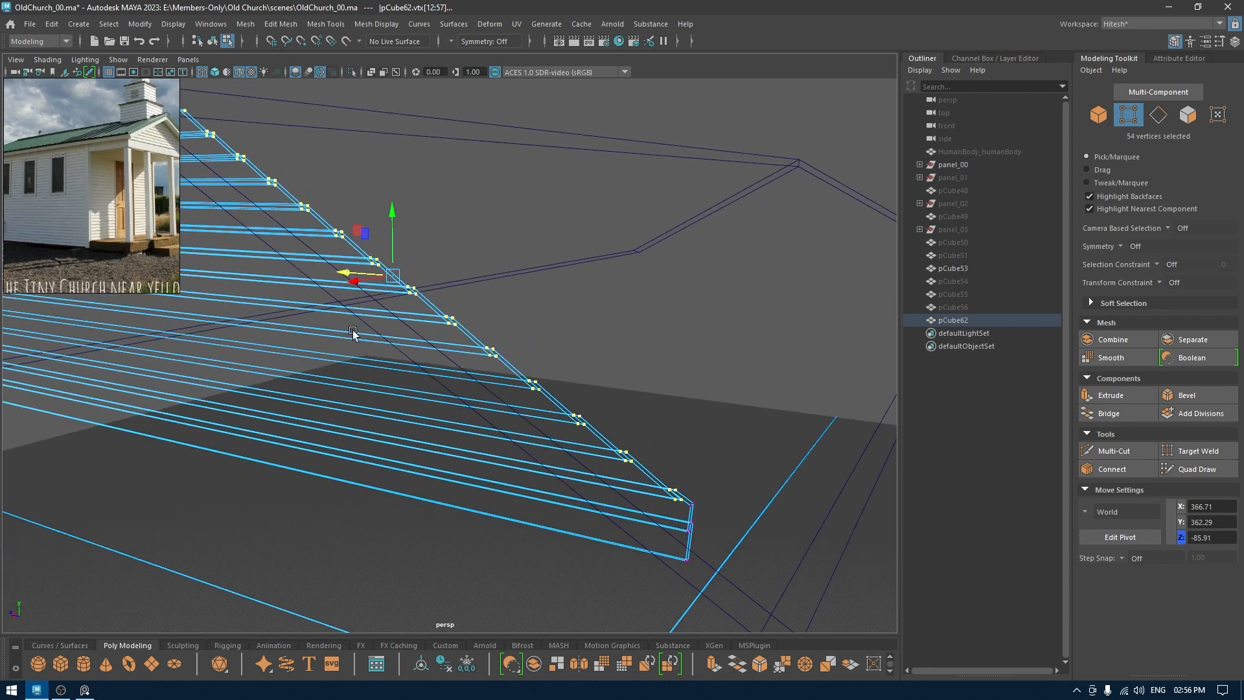
key("6")
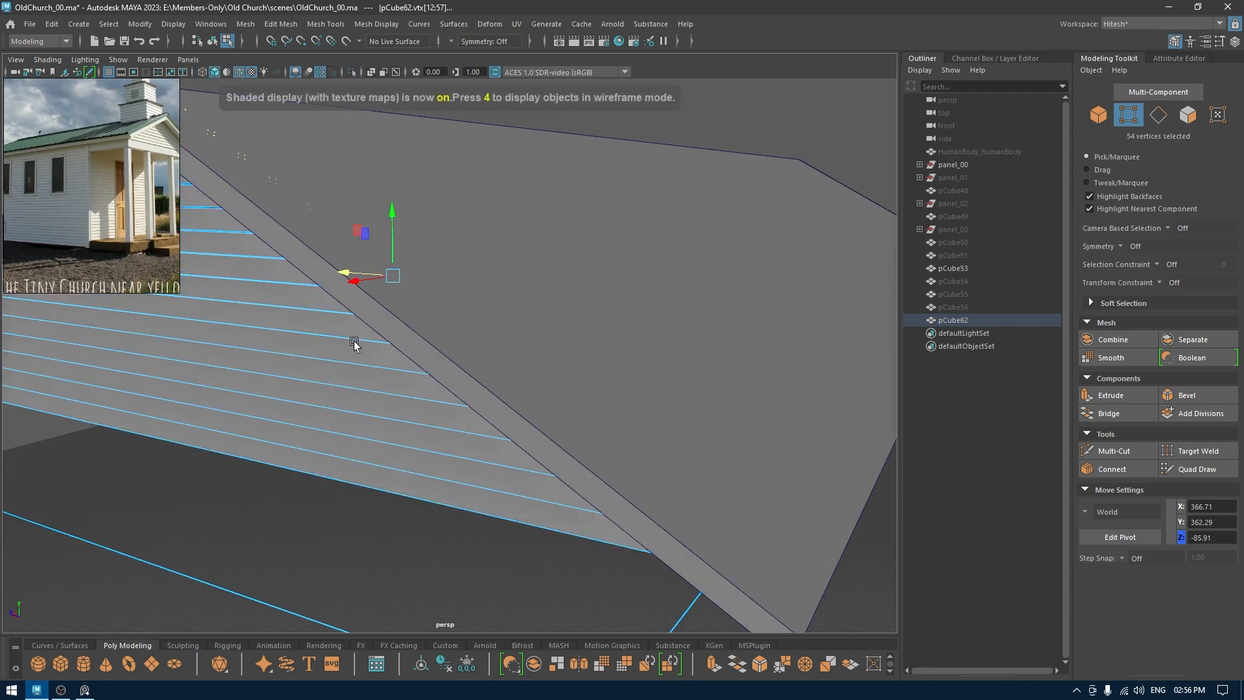
right_click_drag(355, 342, 636, 386, "alt")
left_click_drag(636, 386, 626, 330, "alt")
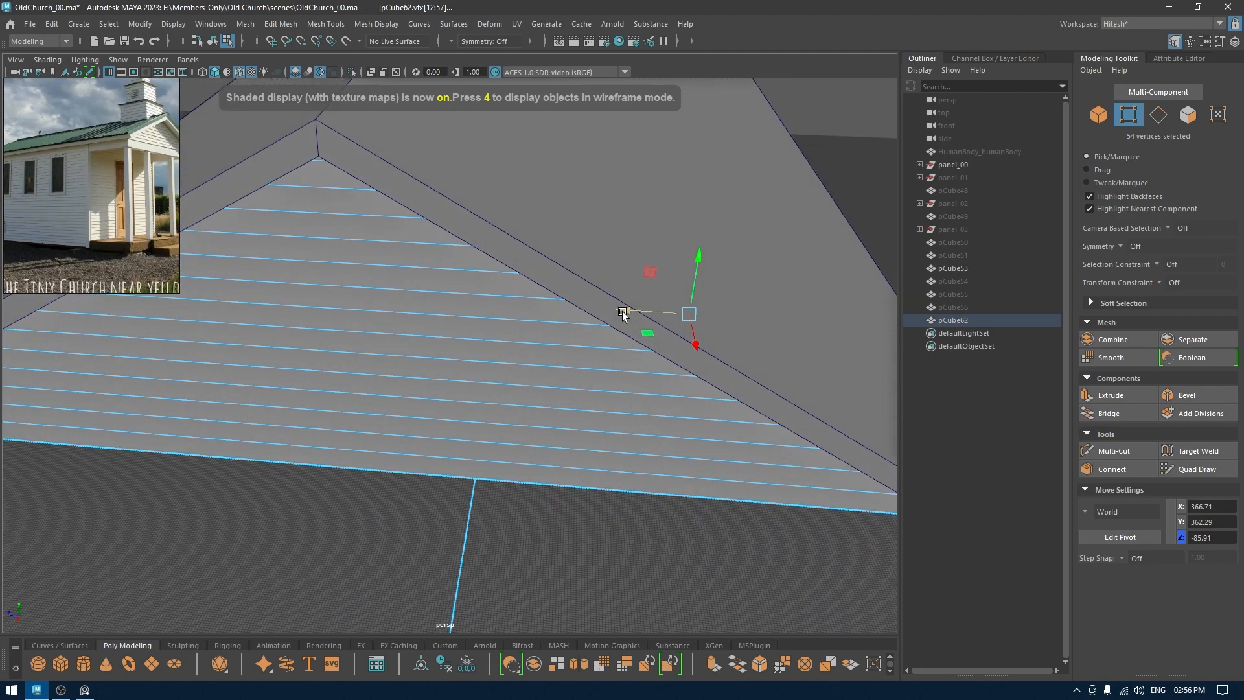
left_click(622, 312)
Step: Return the siding to object mode, unhide the rest of the church, and save the scene
right_click_drag(572, 307, 681, 228)
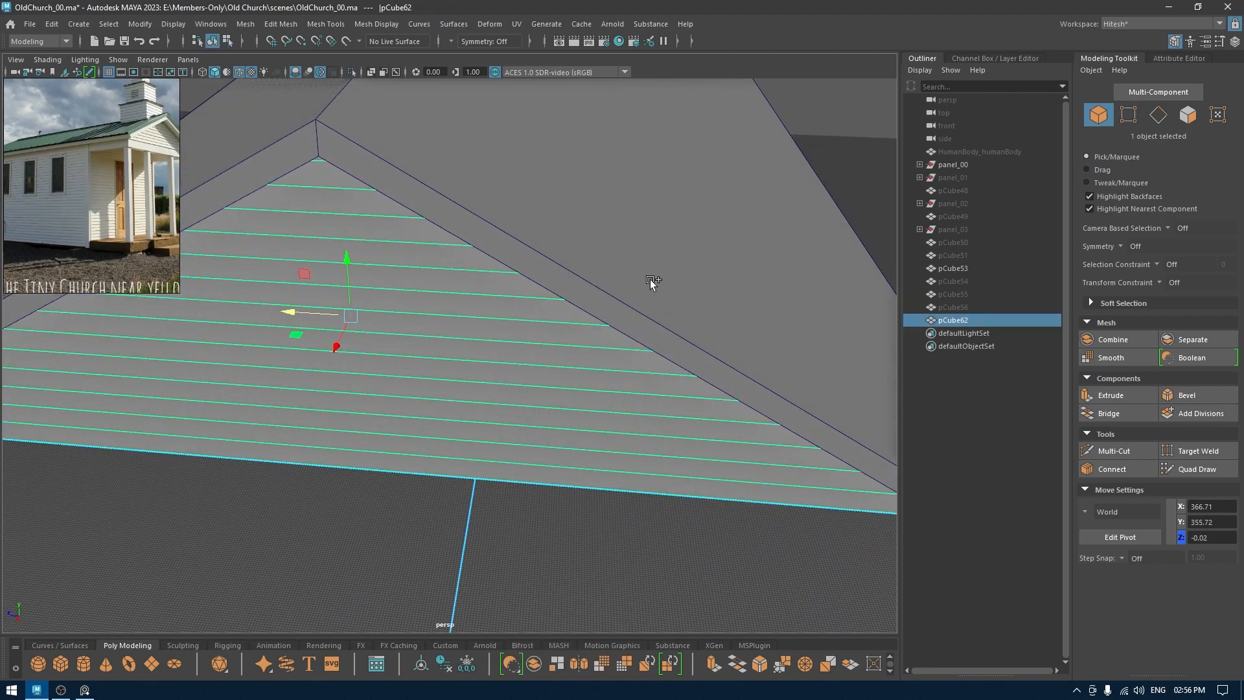
key("ctrl+shift+h")
right_click_drag(627, 398, 515, 334, "alt")
left_click_drag(515, 334, 641, 294, "alt")
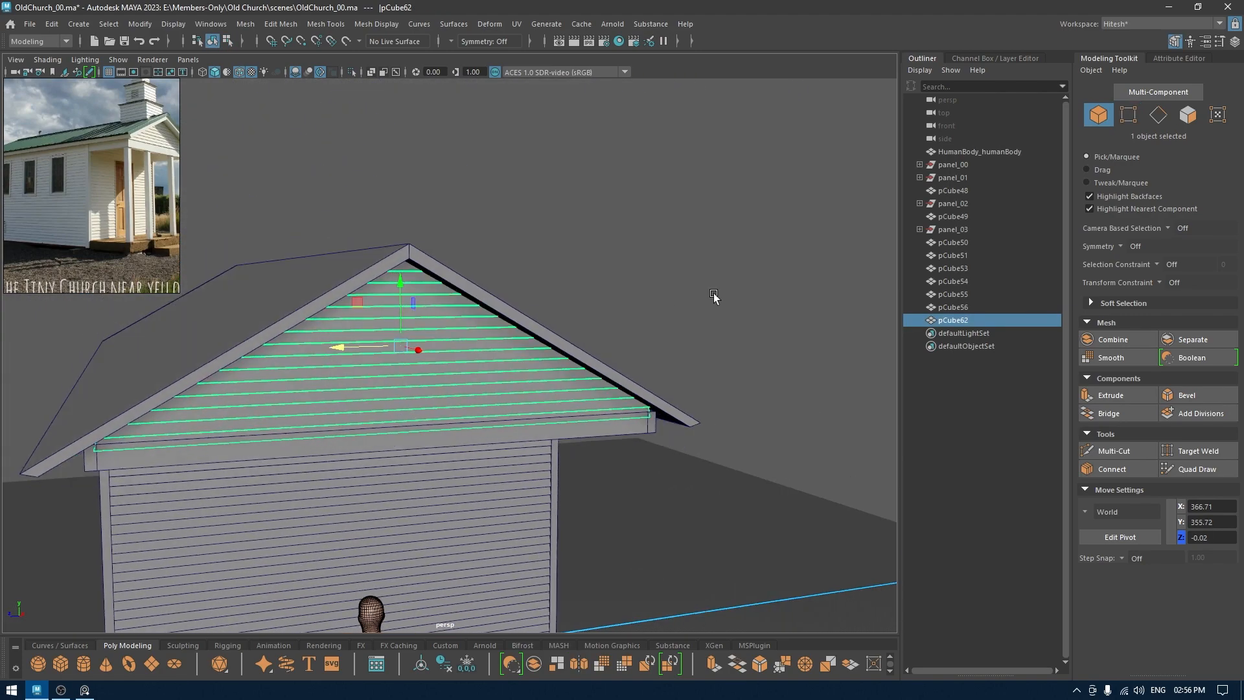
left_click(713, 296)
left_click_drag(712, 334, 700, 324, "alt")
middle_click_drag(698, 366, 692, 308, "alt")
left_click_drag(691, 308, 694, 331, "alt")
key("ctrl+s")
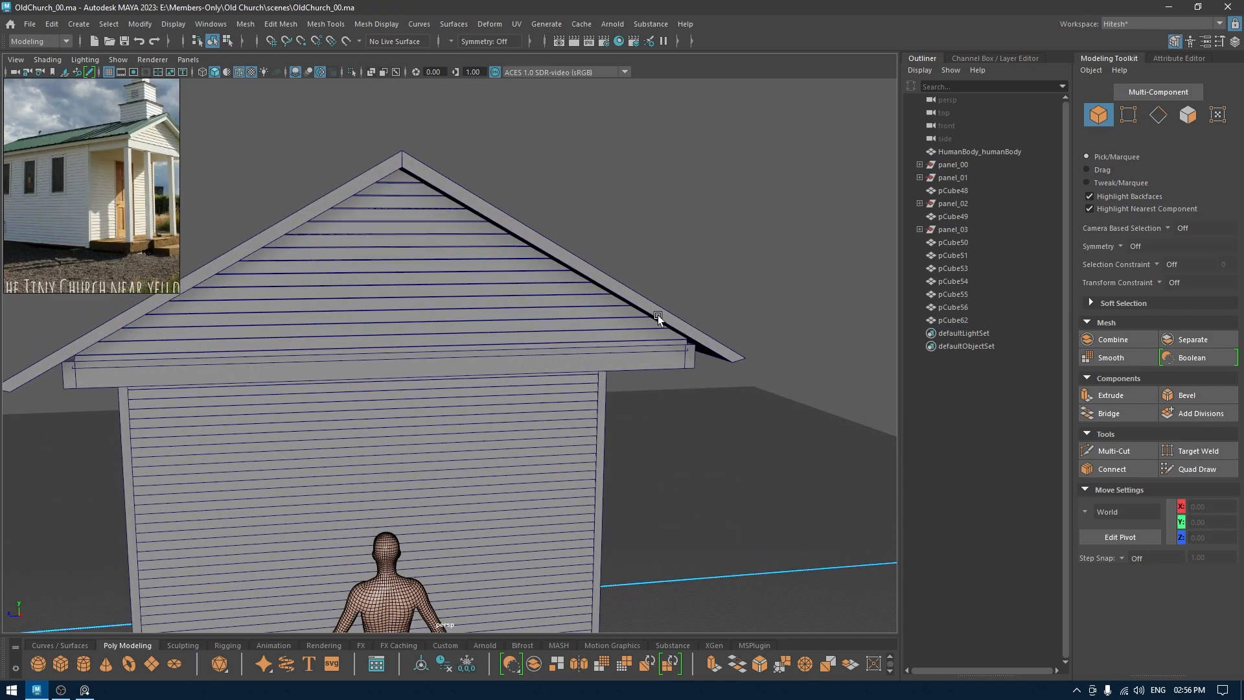
Step: Separate the gable siding mesh into individual boards and select the lowest board
right_click_drag(658, 318, 744, 356, "alt")
left_click(777, 356)
left_click_drag(777, 356, 795, 336, "alt")
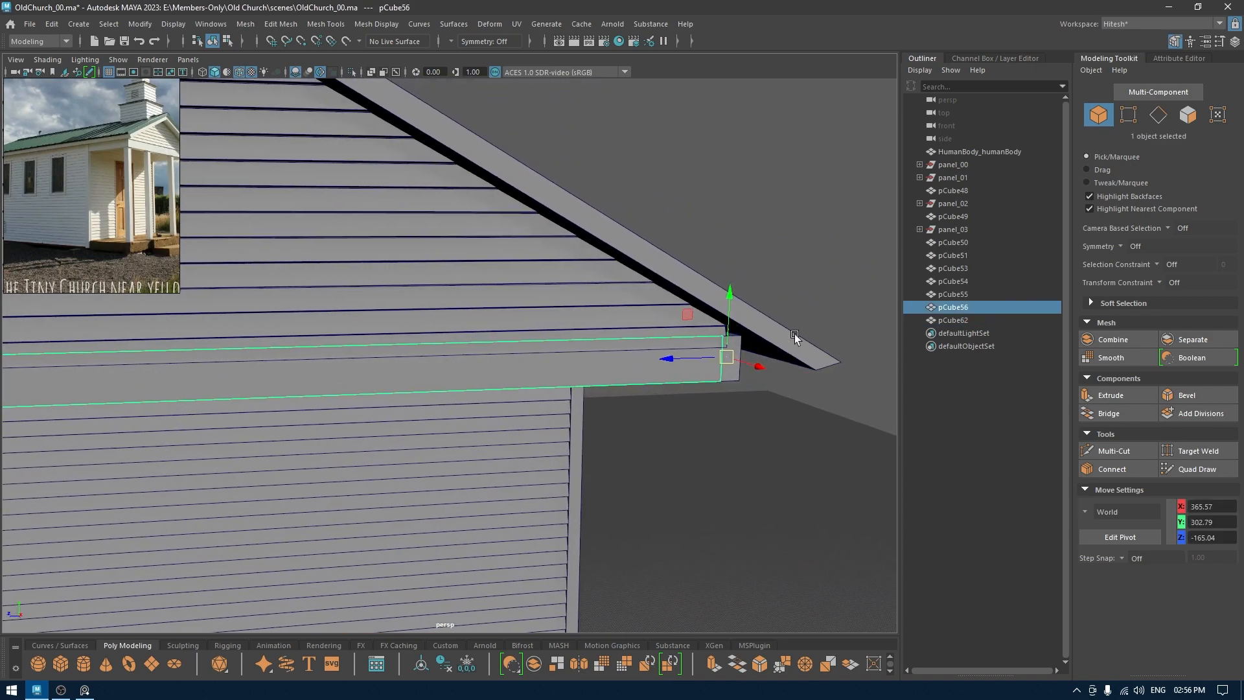
left_click(720, 335)
left_click_drag(717, 336, 587, 337, "alt")
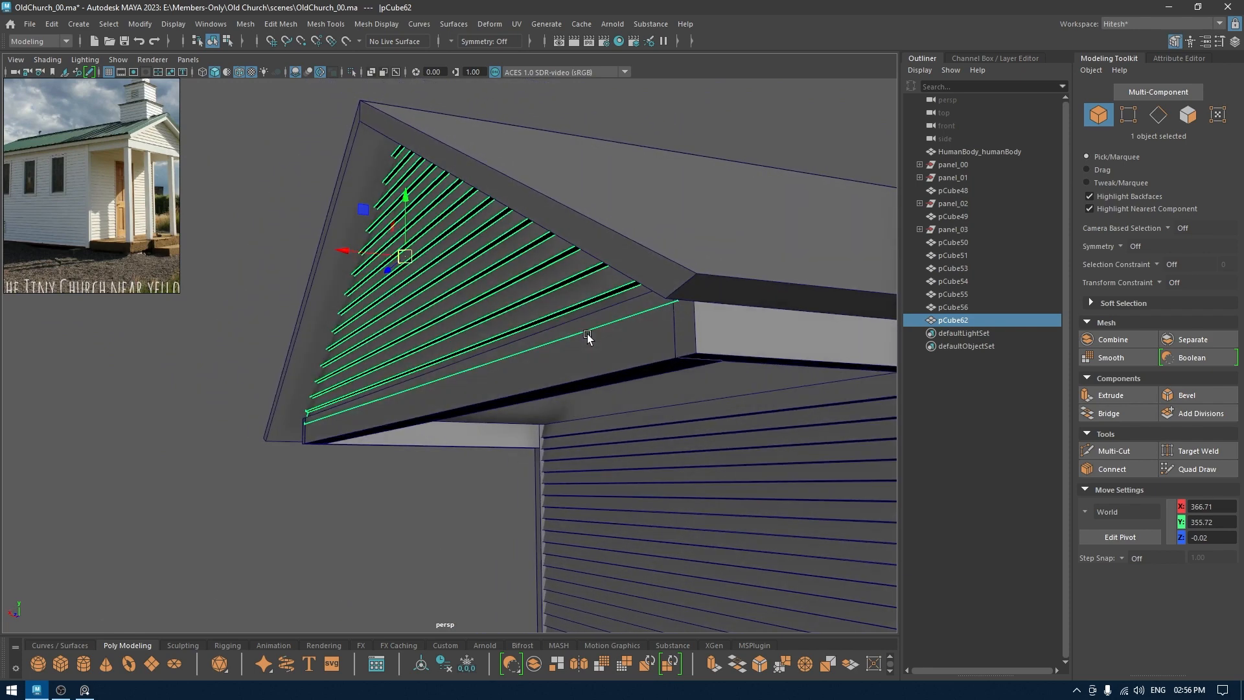
key("Delete")
key("ctrl+z")
right_click_drag(570, 317, 555, 561, "shift")
left_click(545, 341)
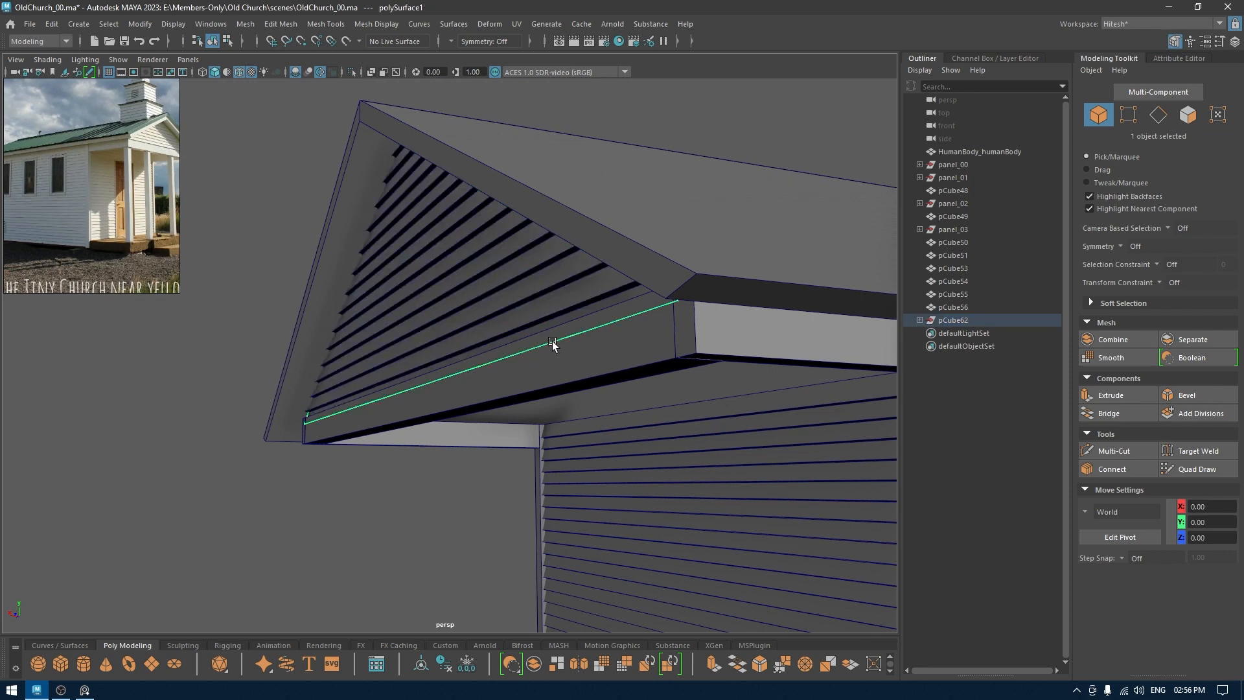
left_click(554, 344)
left_click(518, 333)
Step: Extend the lowest board's bottom vertices down along its slant using the Component move axis, reaching the trim's top in the front wireframe view
left_click_drag(506, 353, 551, 390, "alt")
right_click_drag(551, 390, 625, 392, "alt")
key("space")
left_click_drag(631, 366, 634, 406)
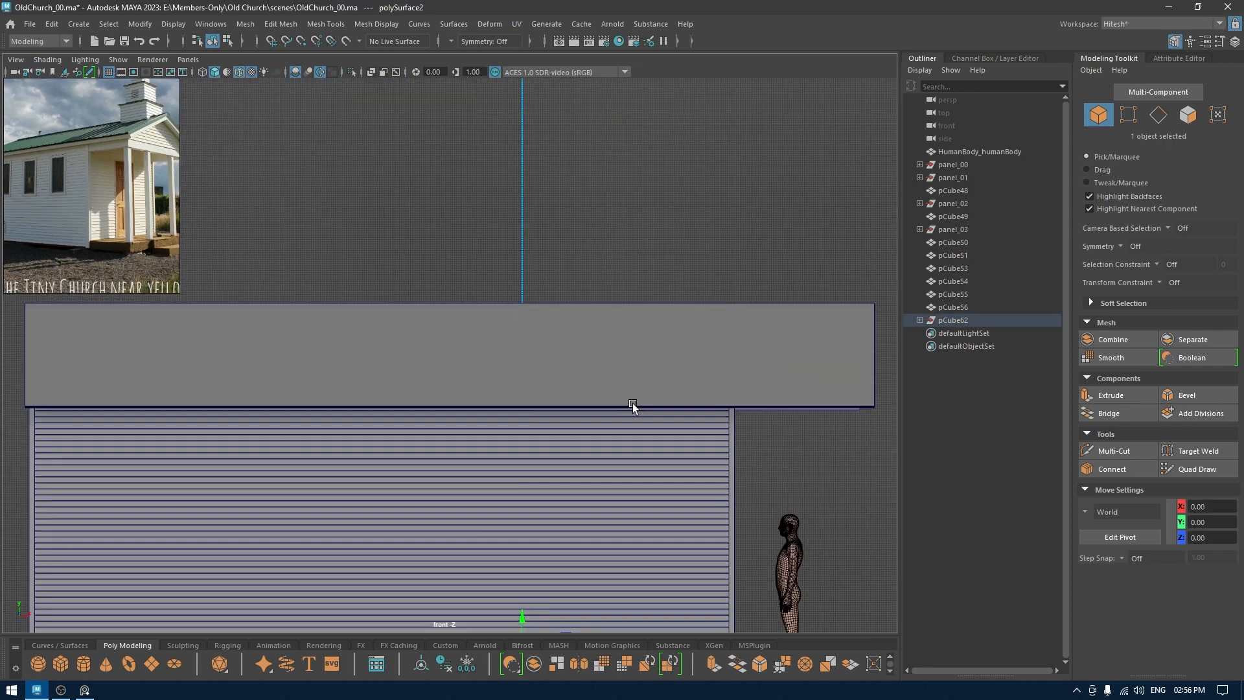
key("f")
key("4")
scroll(563, 281, "down", 5)
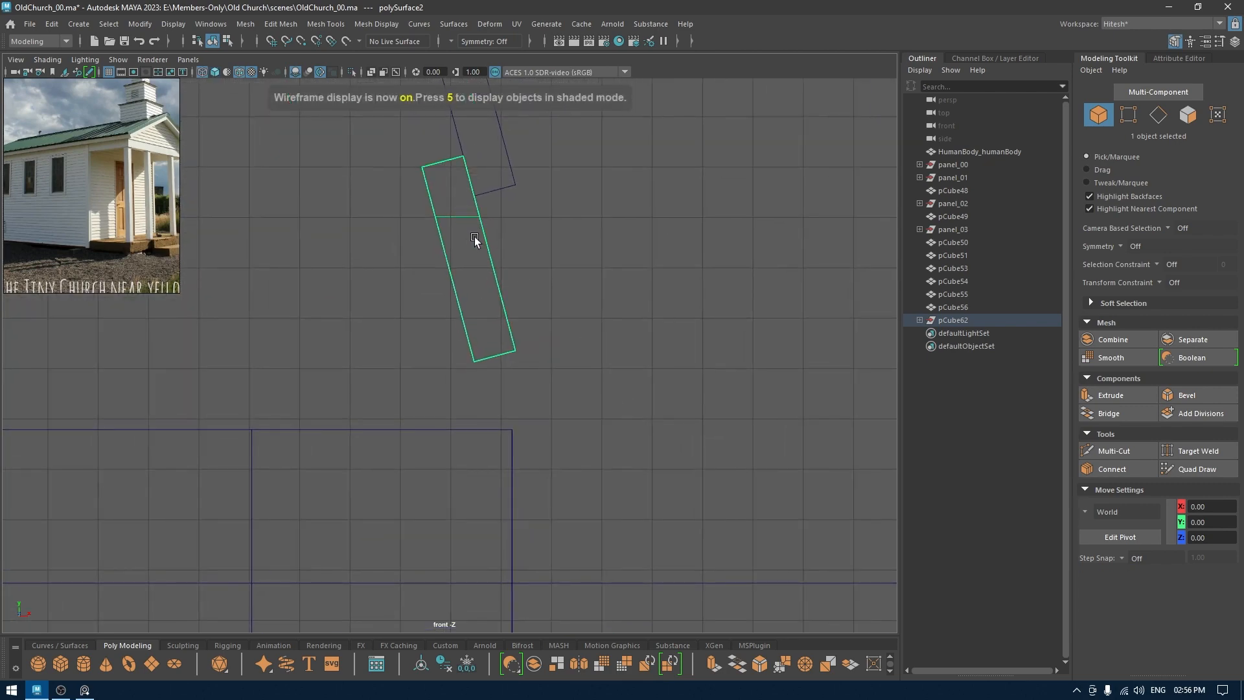
right_click_drag(460, 128, 460, 97)
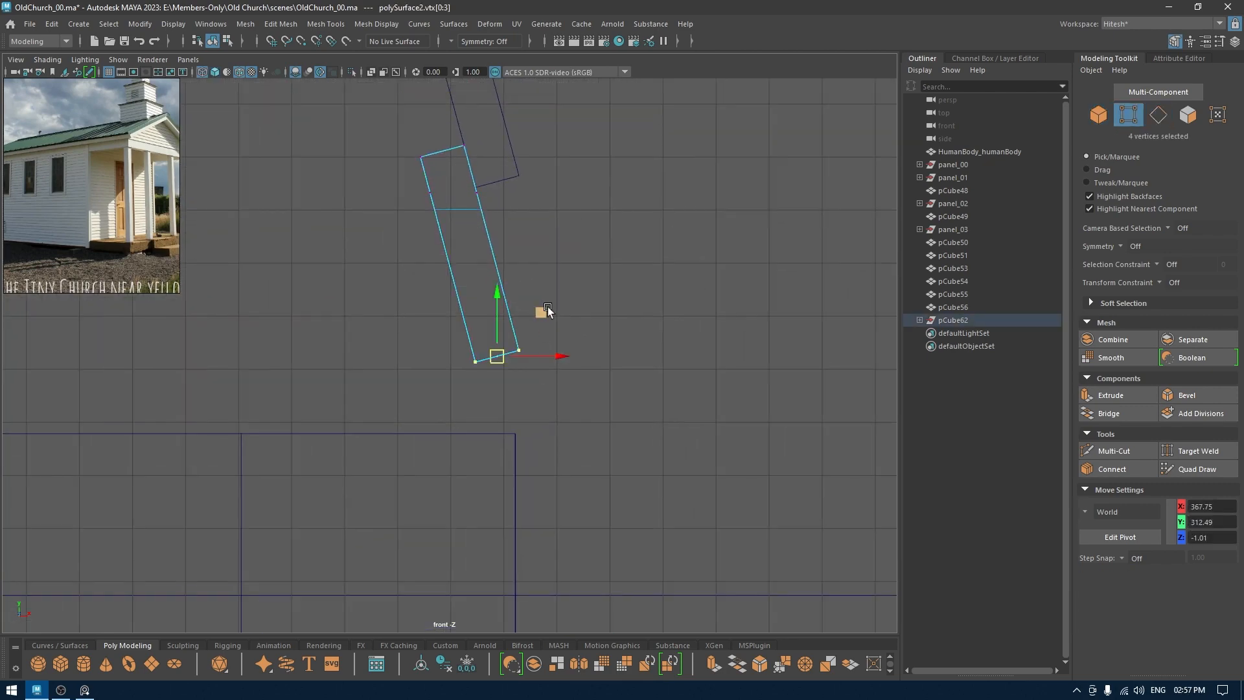
key("w")
left_click(578, 276)
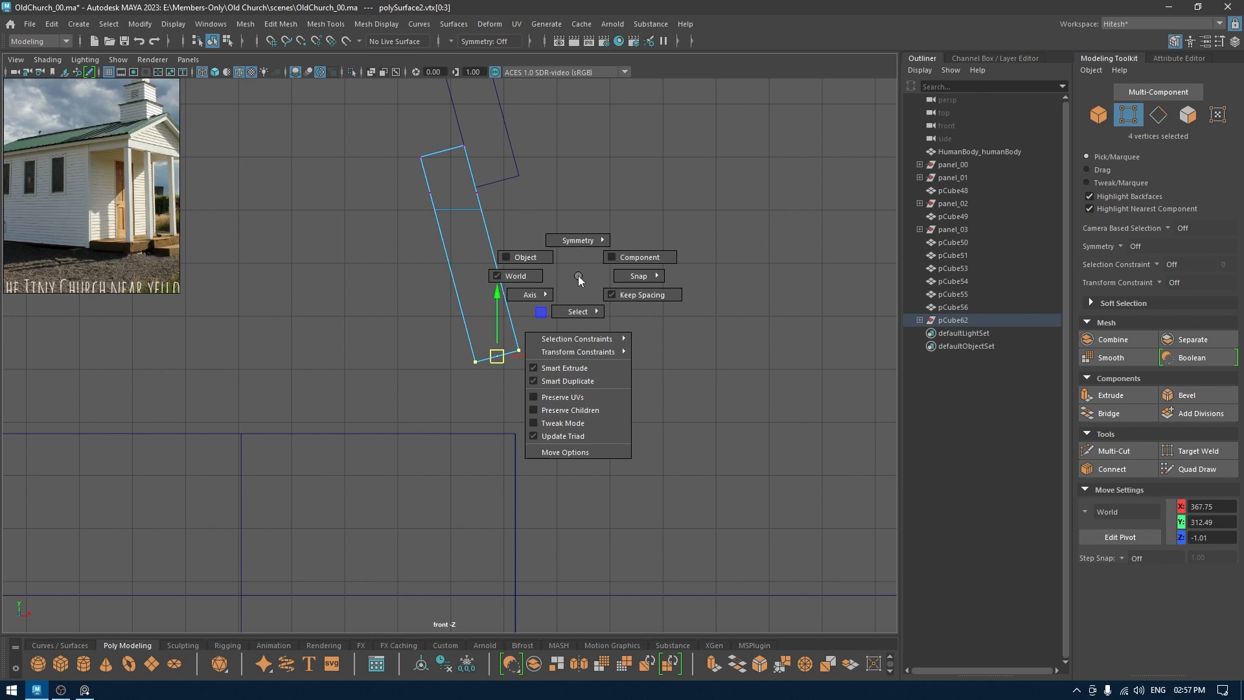
left_click_drag(578, 275, 622, 260)
left_click_drag(514, 402, 536, 485)
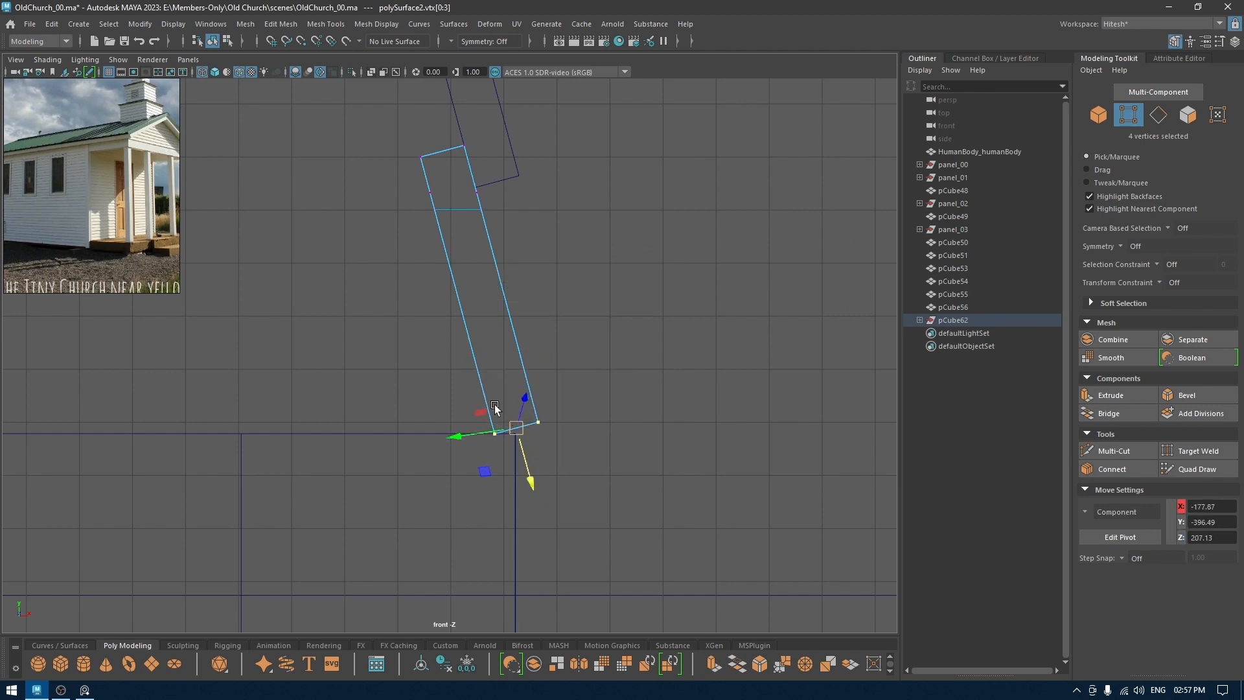
middle_click_drag(494, 407, 493, 389, "alt")
right_click_drag(462, 285, 643, 211)
Step: Move the left end vertices of the lowest board outward along the World axis to about Z 167.17 in shaded perspective
key("space")
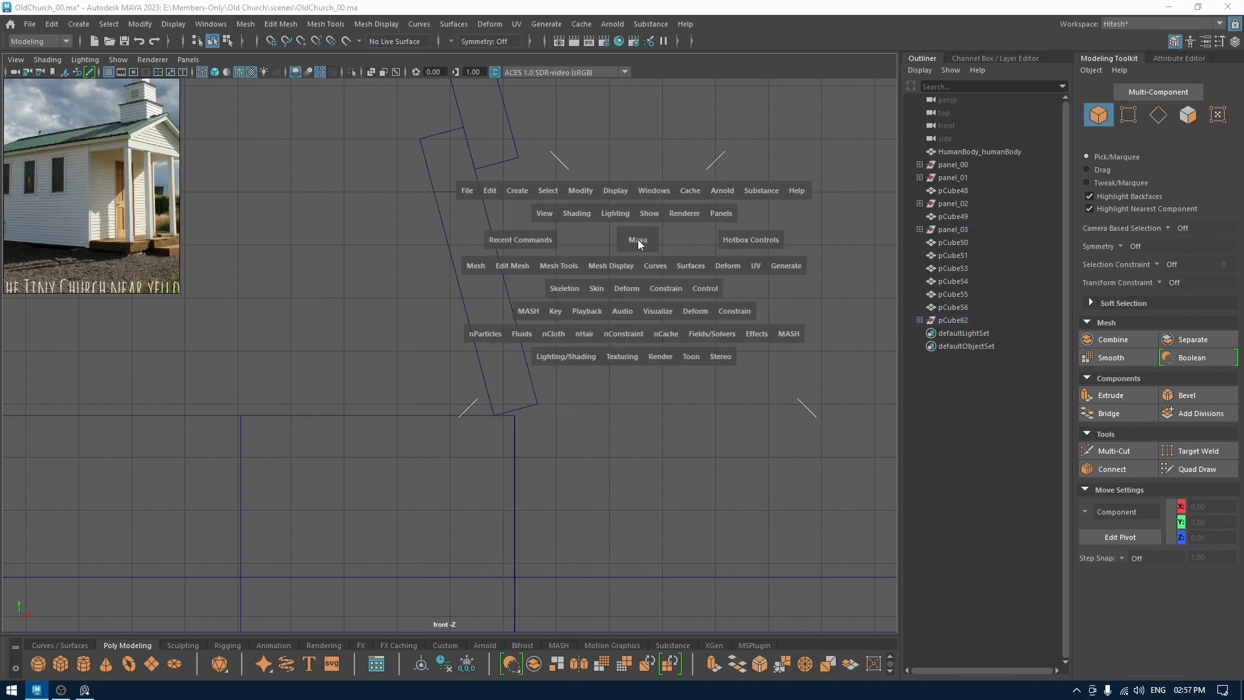
left_click_drag(638, 239, 627, 162)
key("6")
left_click_drag(634, 246, 464, 329, "alt")
left_click(461, 332)
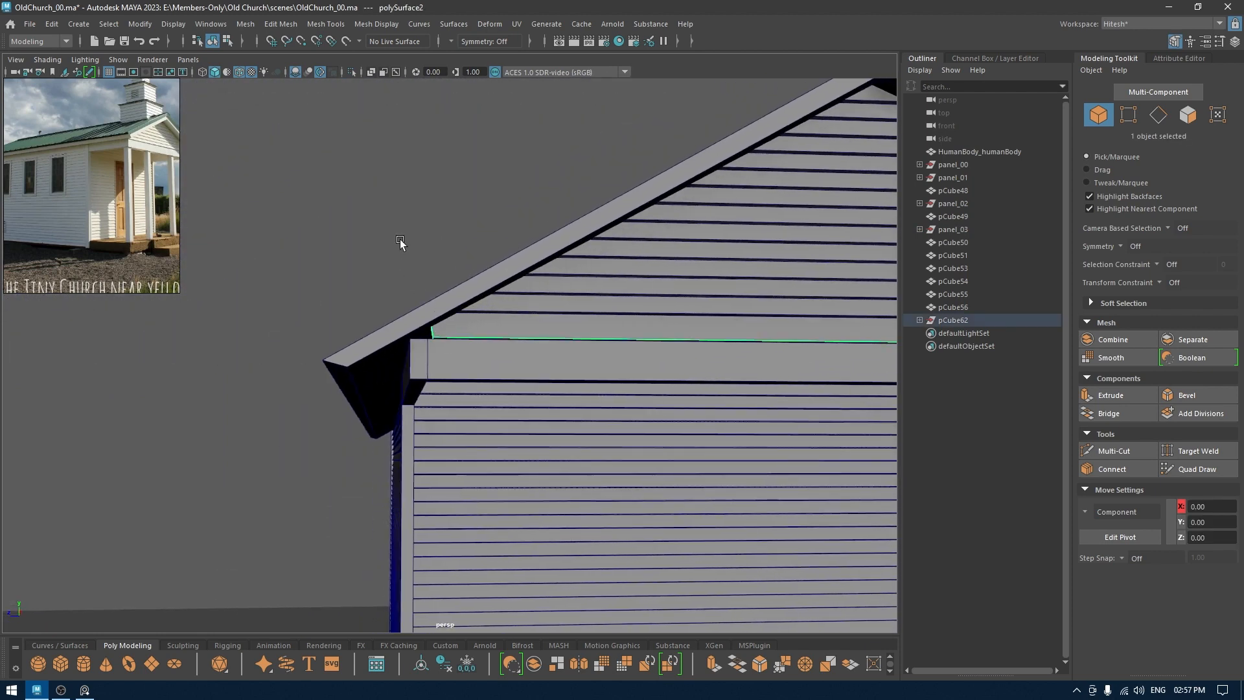
right_click_drag(402, 242, 333, 242)
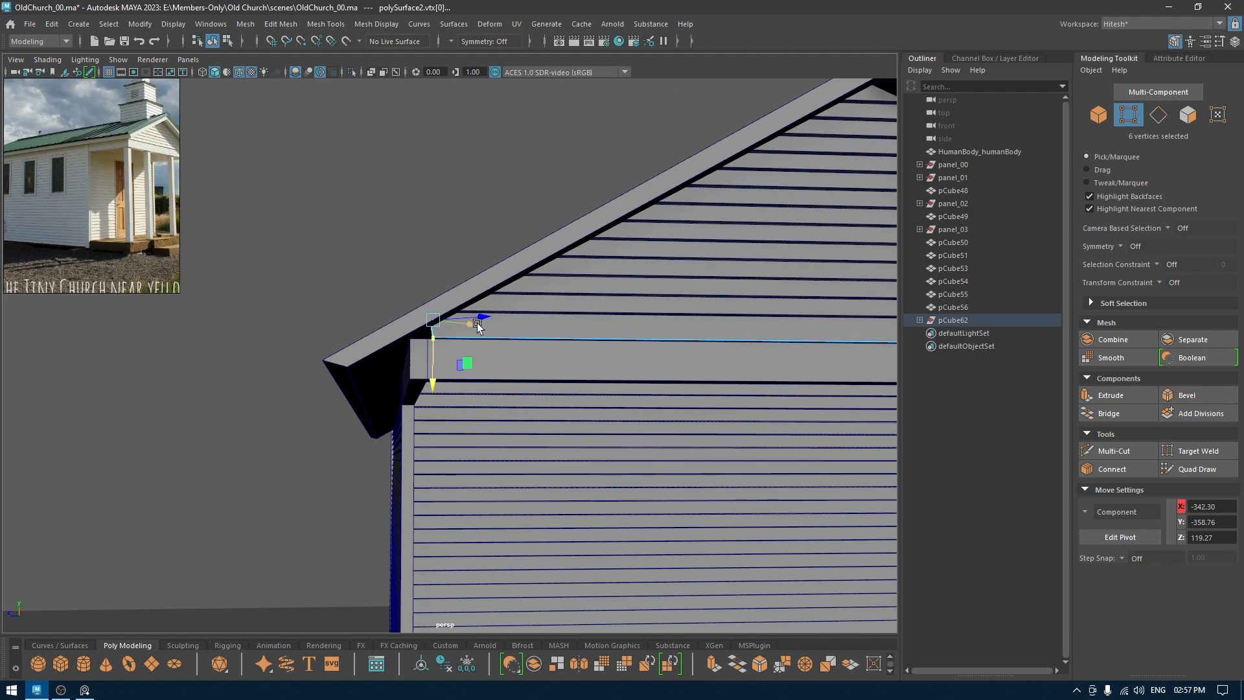
right_click_drag(477, 323, 410, 324, "ctrl+shift")
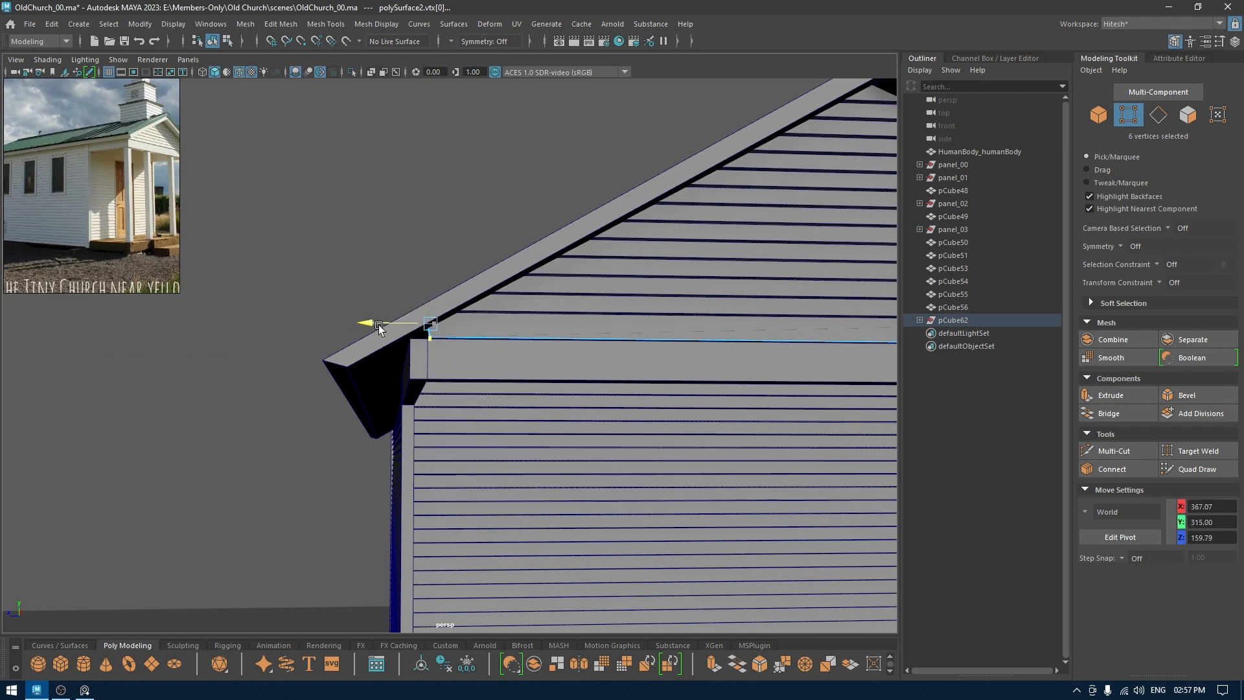
left_click_drag(379, 324, 362, 333)
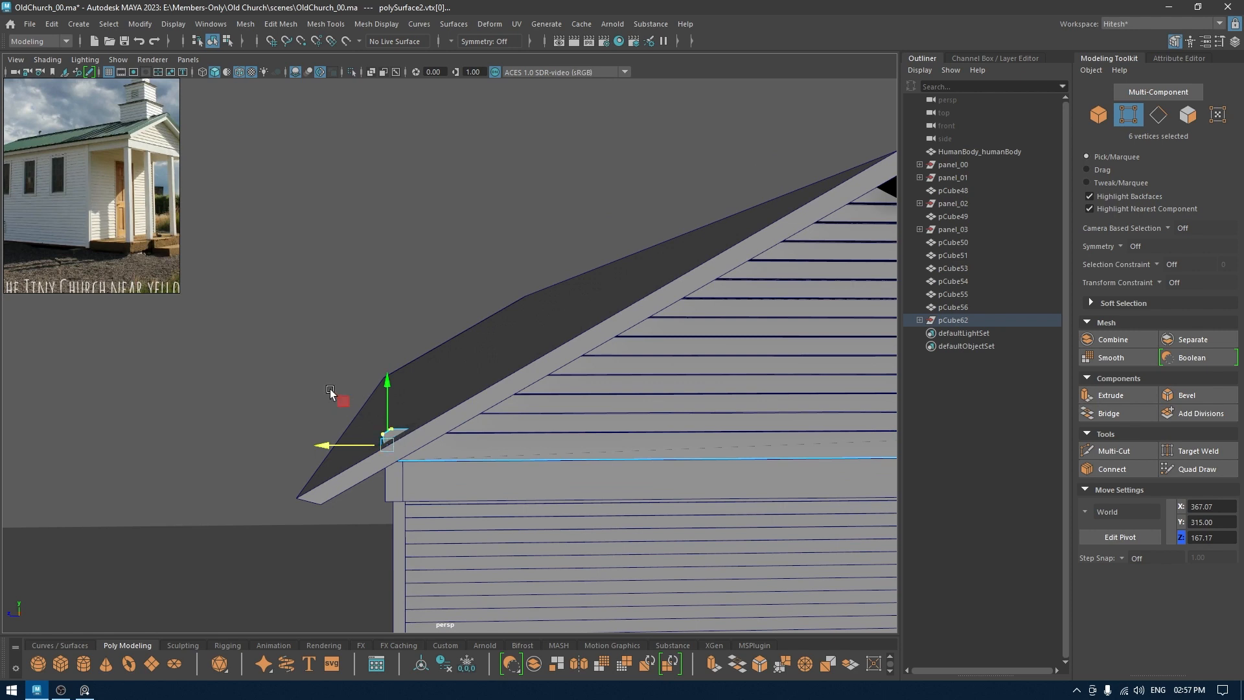
mouse_move(329, 389)
left_mouse_down("alt")
mouse_move(378, 421)
mouse_move(346, 400)
left_mouse_up("alt")
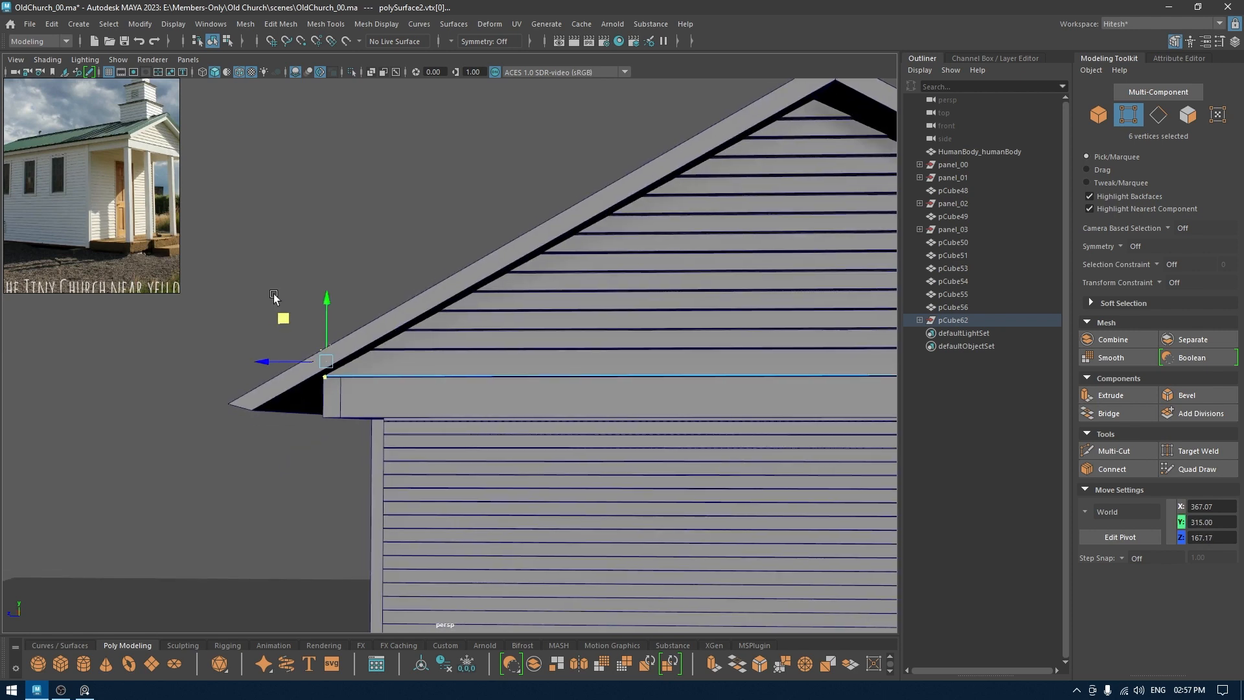
Step: Select the upper left end vertices of the lowest siding board and move them slightly inward along World Z to follow the roof slope
left_click_drag(274, 294, 343, 361)
left_click_drag(343, 361, 355, 360, "alt")
left_click(388, 320)
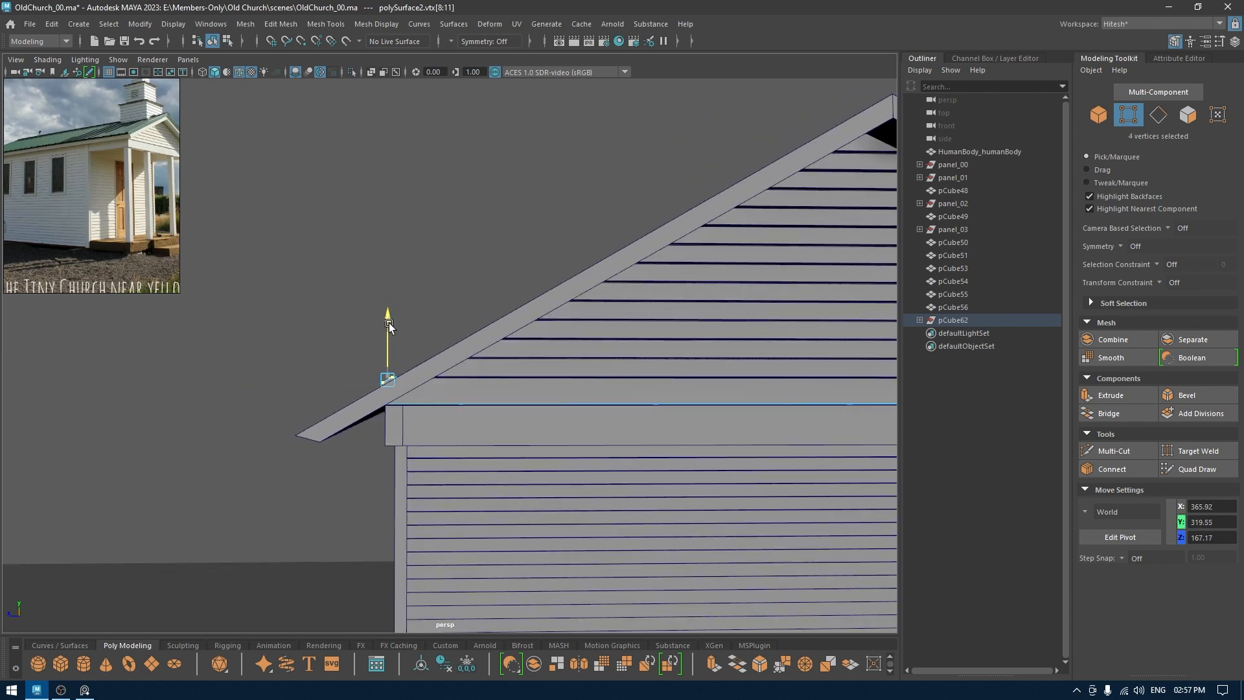
left_click_drag(323, 376, 334, 376)
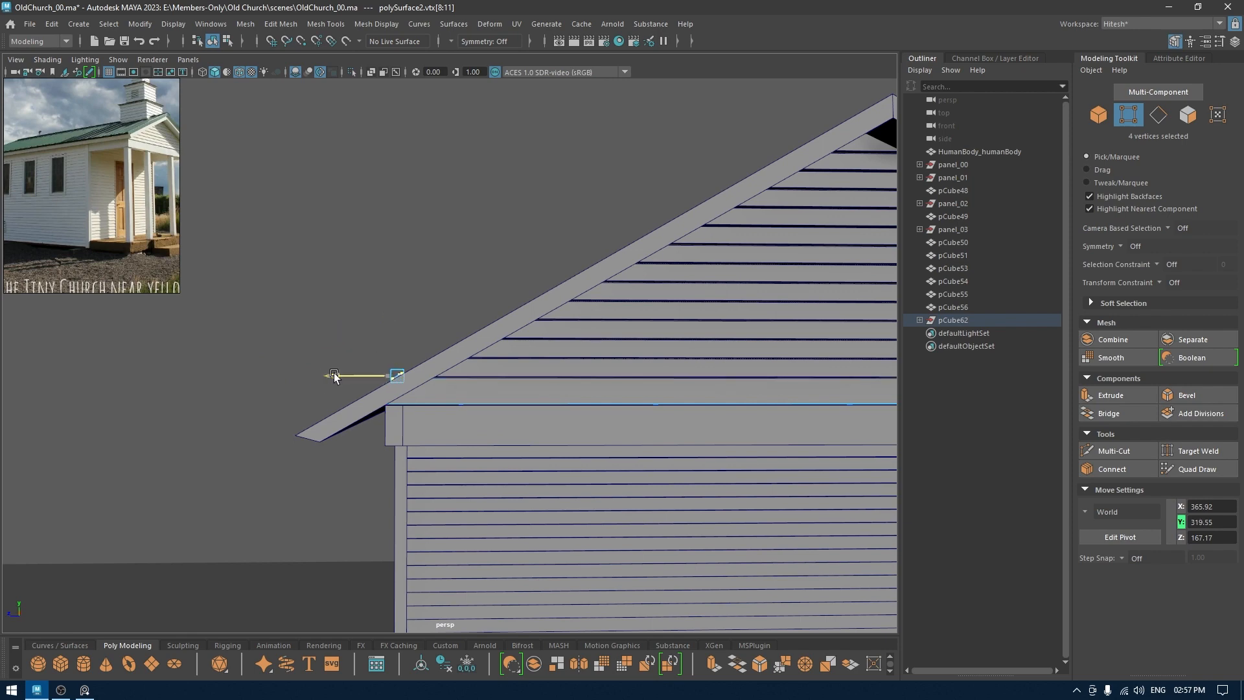
Step: Move the lowest board's right end vertices outward along World Z to reach the trim's end, and return to object mode
mouse_move(612, 319)
left_mouse_down("alt")
mouse_move(664, 332)
mouse_move(619, 321)
left_mouse_up("alt")
middle_click_drag(810, 314, 585, 320, "alt")
middle_click_drag(507, 303, 622, 263, "alt")
left_click_drag(604, 254, 502, 340)
right_click_drag(502, 341, 611, 333, "alt")
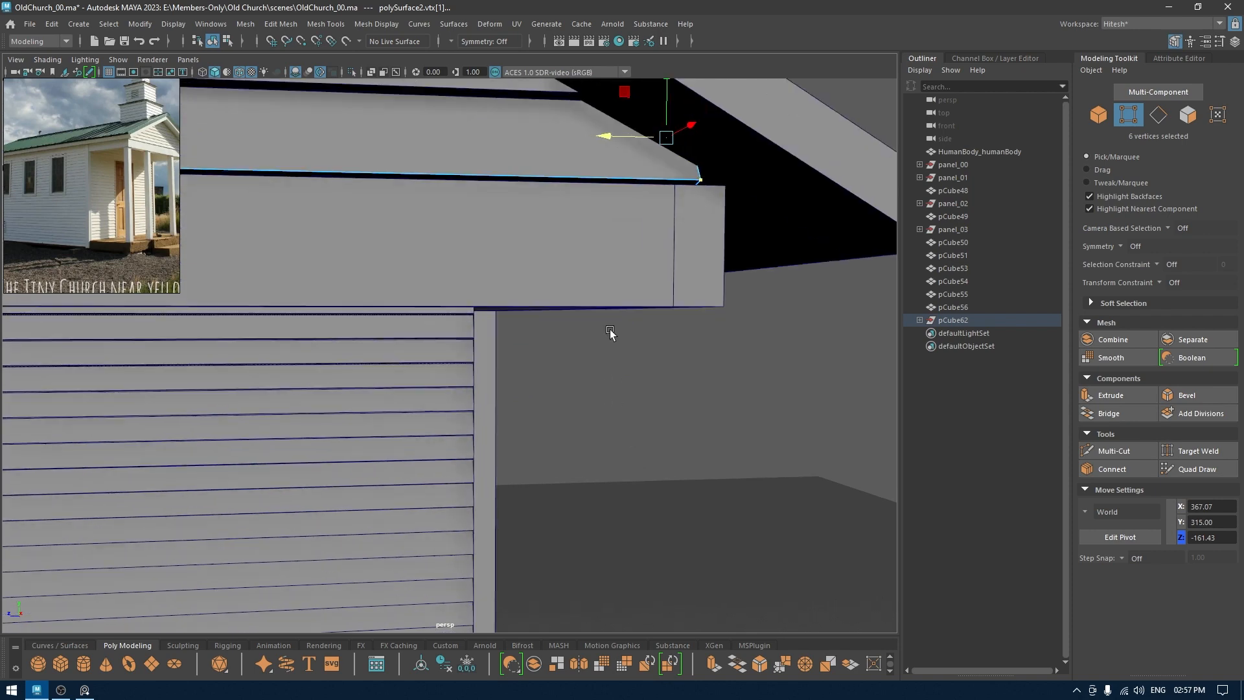
middle_click_drag(611, 333, 576, 381, "alt")
left_click_drag(553, 198, 442, 416)
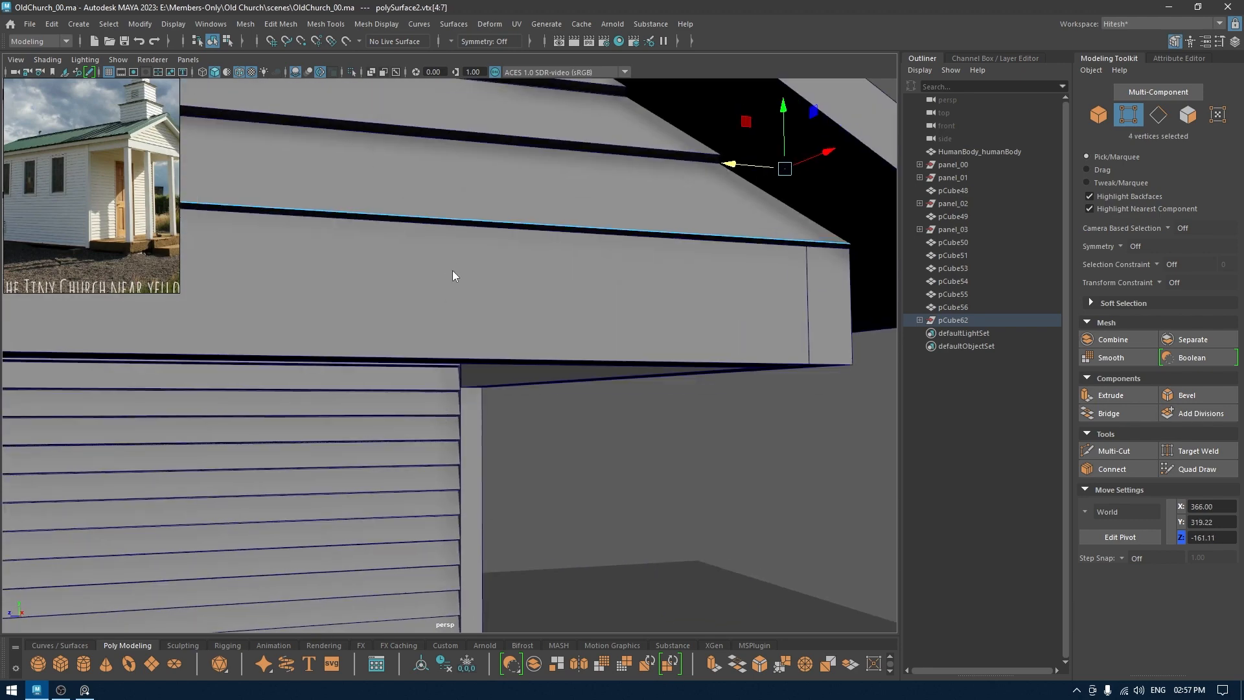
right_click_drag(452, 270, 518, 241)
right_click_drag(600, 277, 489, 308, "alt")
left_click(559, 264)
Step: Create a polygon cube and move it to X 360.51, just behind the front gable siding, in the wireframe top view
left_click_drag(561, 266, 87, 186, "alt")
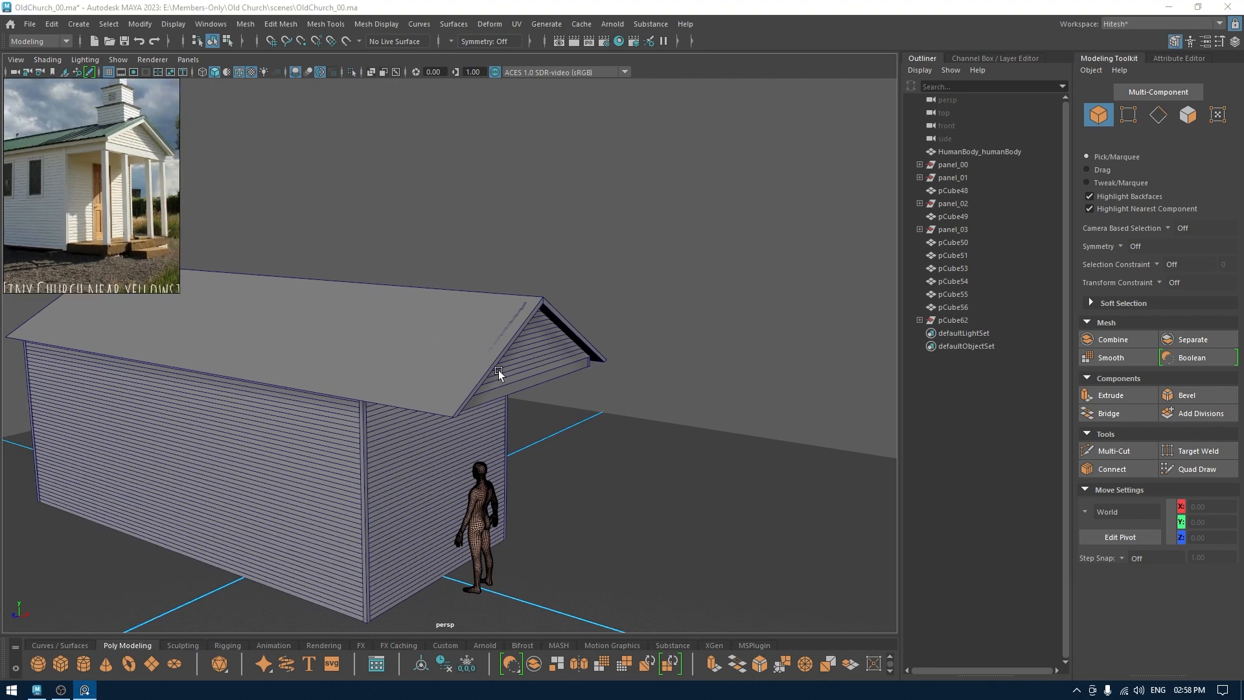
right_click_drag(619, 380, 621, 418, "shift")
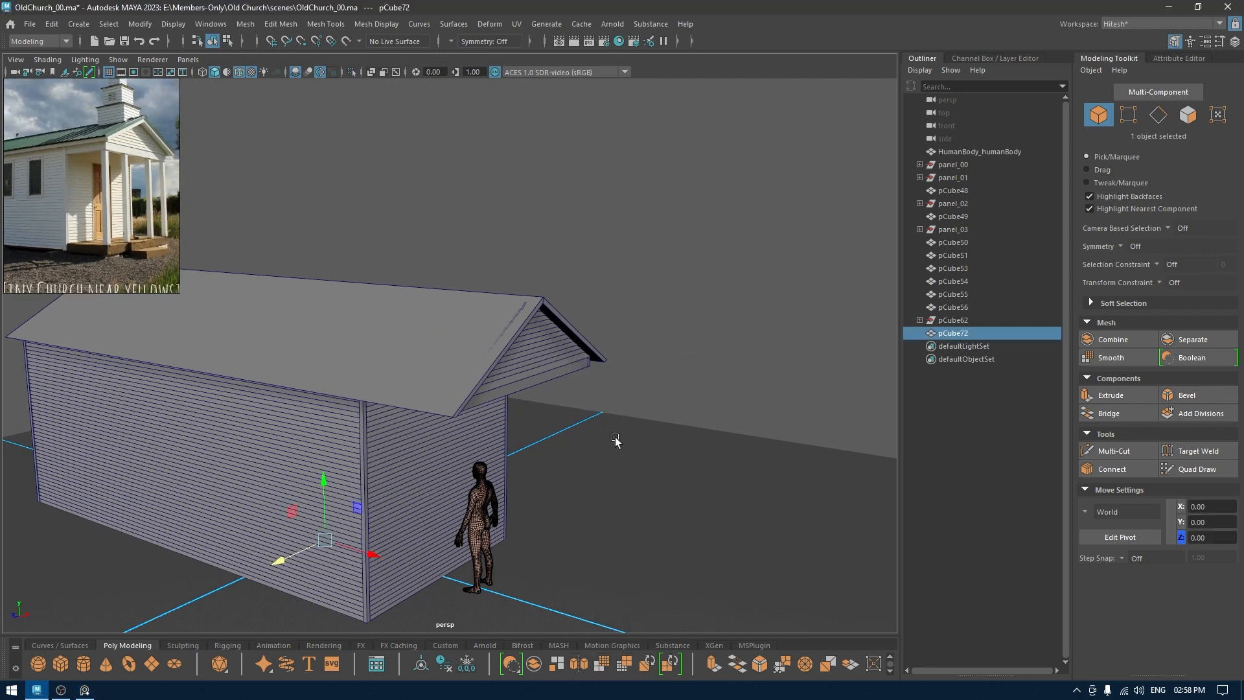
left_click_drag(616, 439, 536, 361, "alt")
key("space")
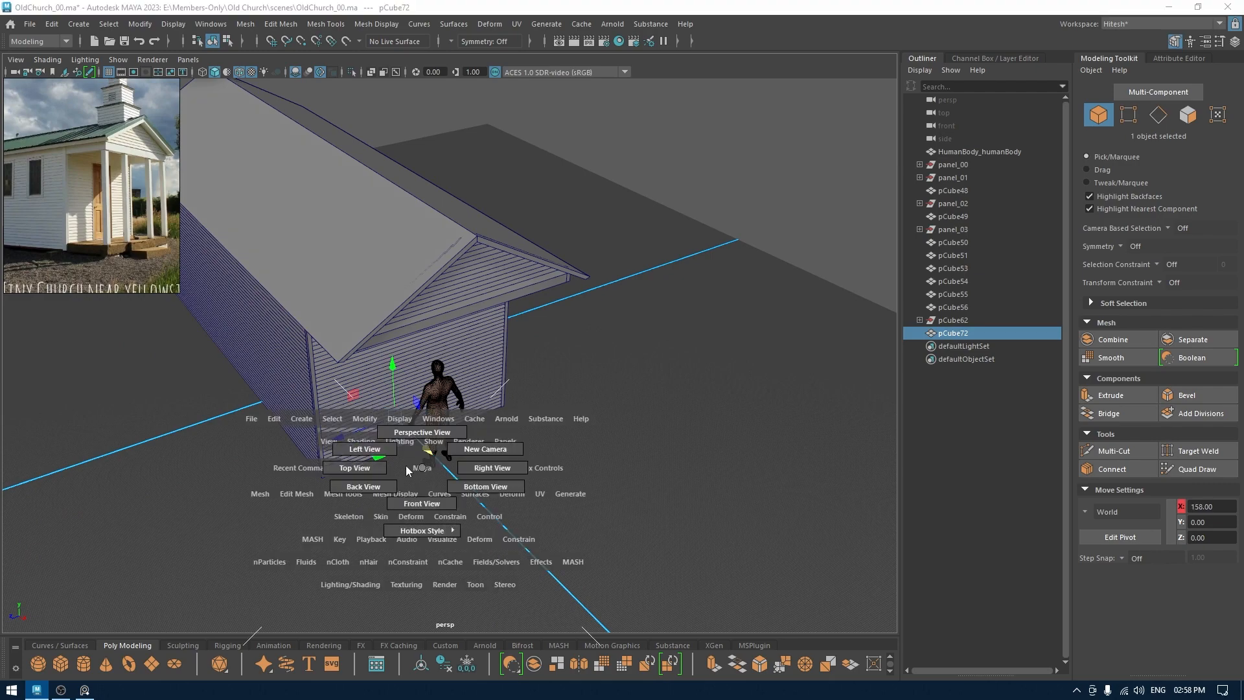
left_click_drag(406, 465, 469, 463)
key("4")
scroll(539, 381, "down", 6)
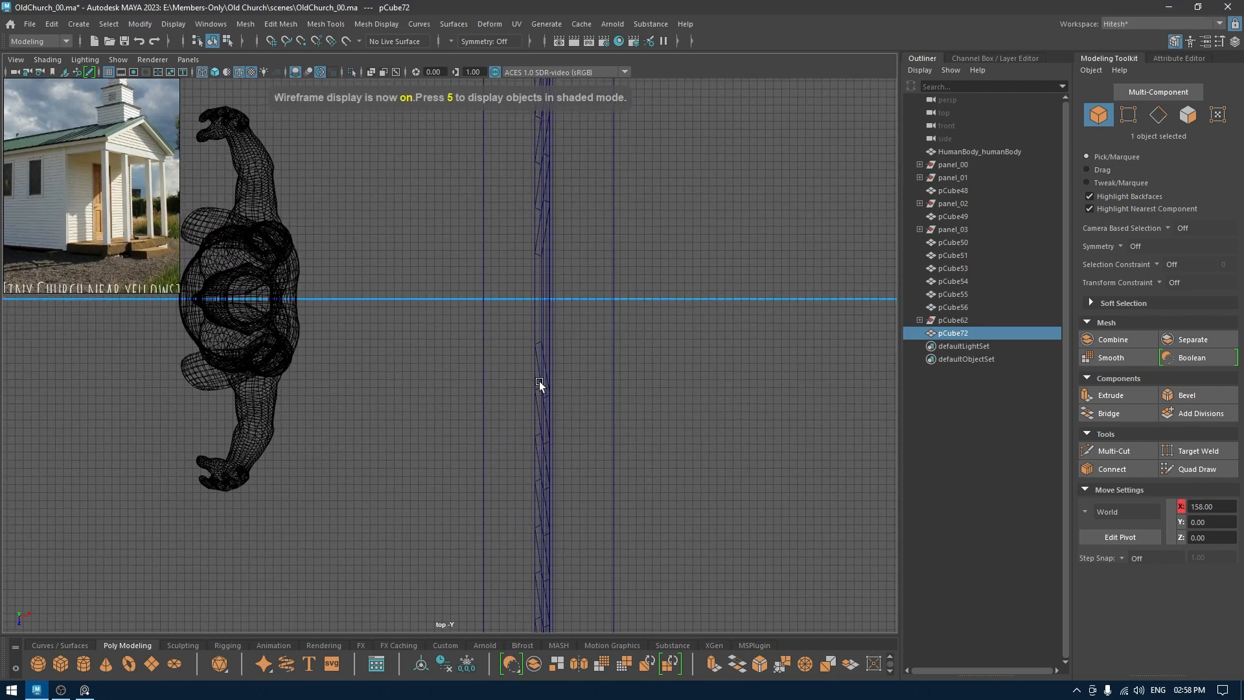
left_click_drag(291, 298, 586, 317)
scroll(625, 452, "up", 2)
scroll(626, 451, "up", 5)
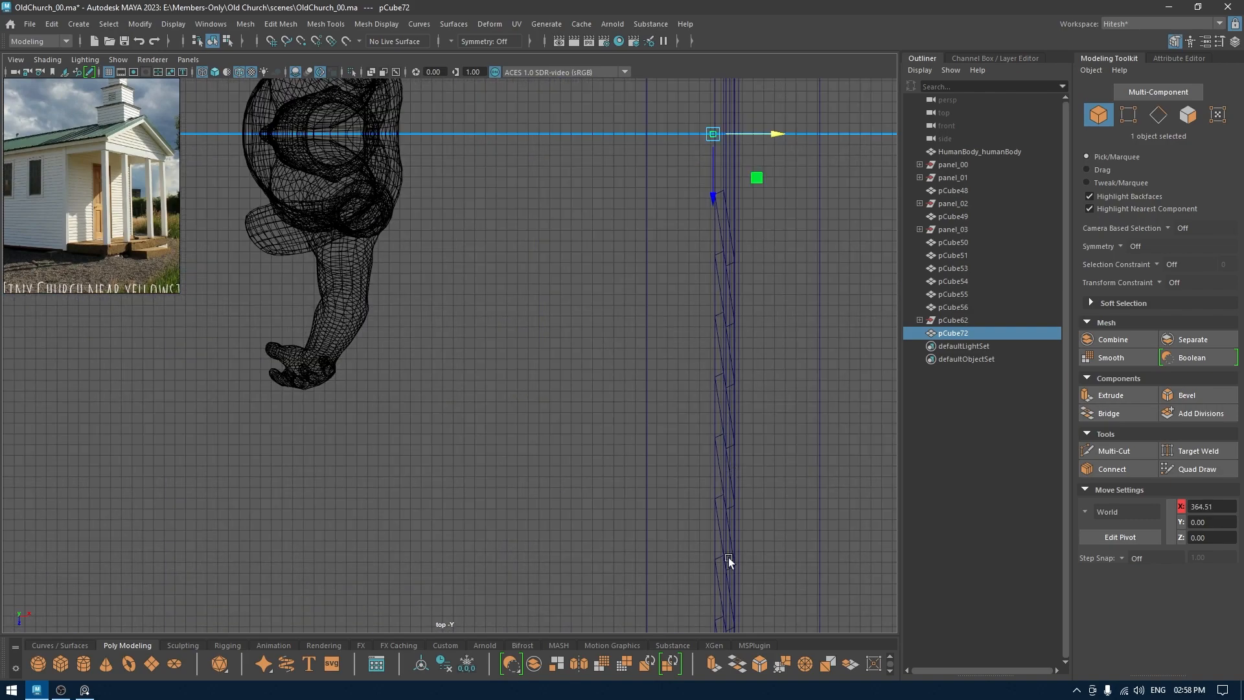
middle_click_drag(626, 482, 661, 573, "alt")
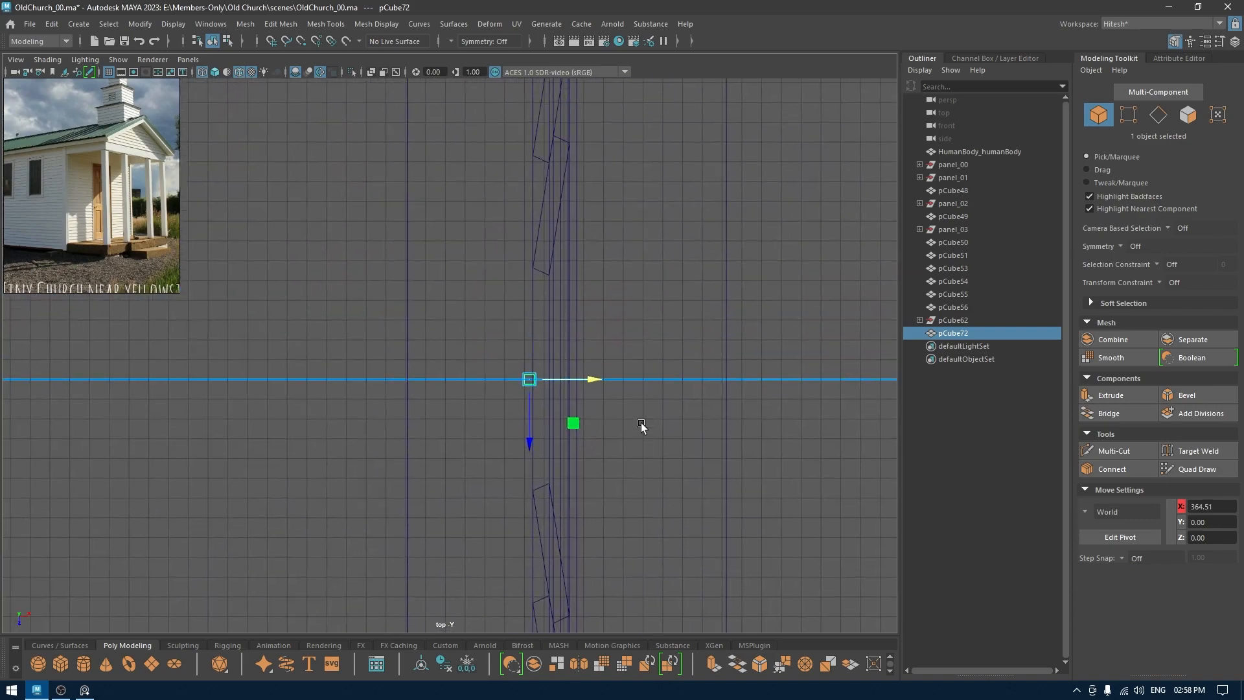
left_click_drag(591, 381, 554, 384)
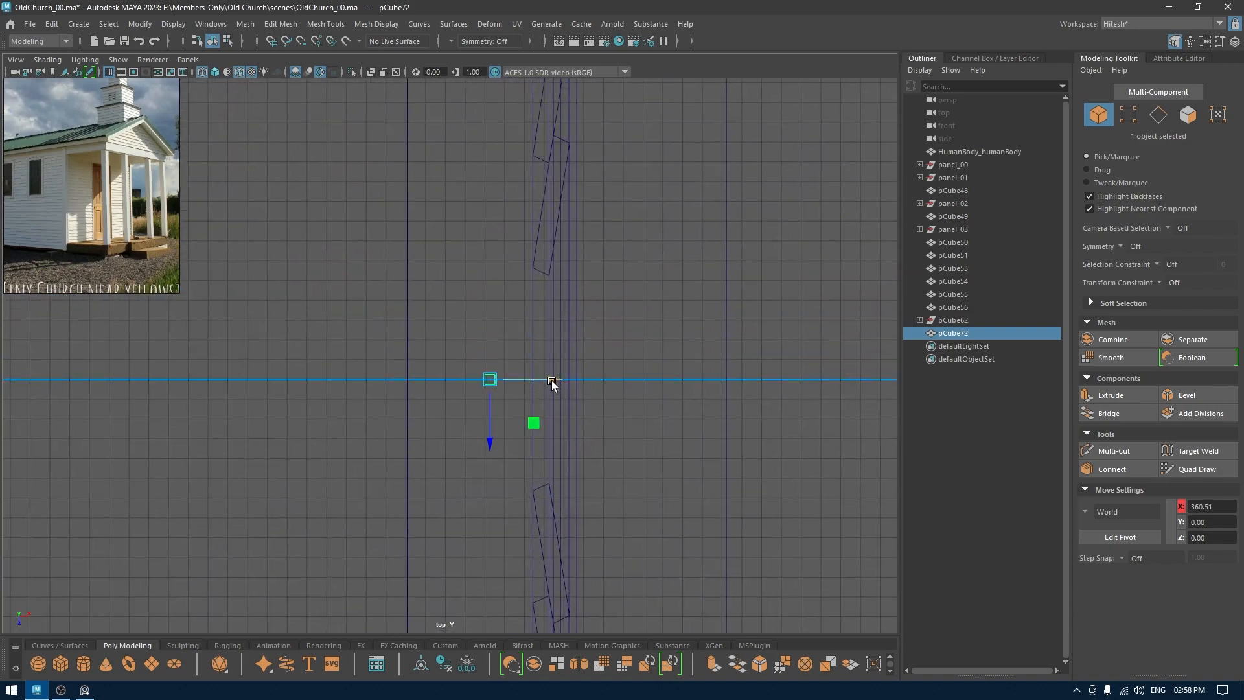
Step: Set the cube's width and depth to 8 and its height to 150 to form a porch post
type("t")
type("8")
key("Tab")
key("Tab")
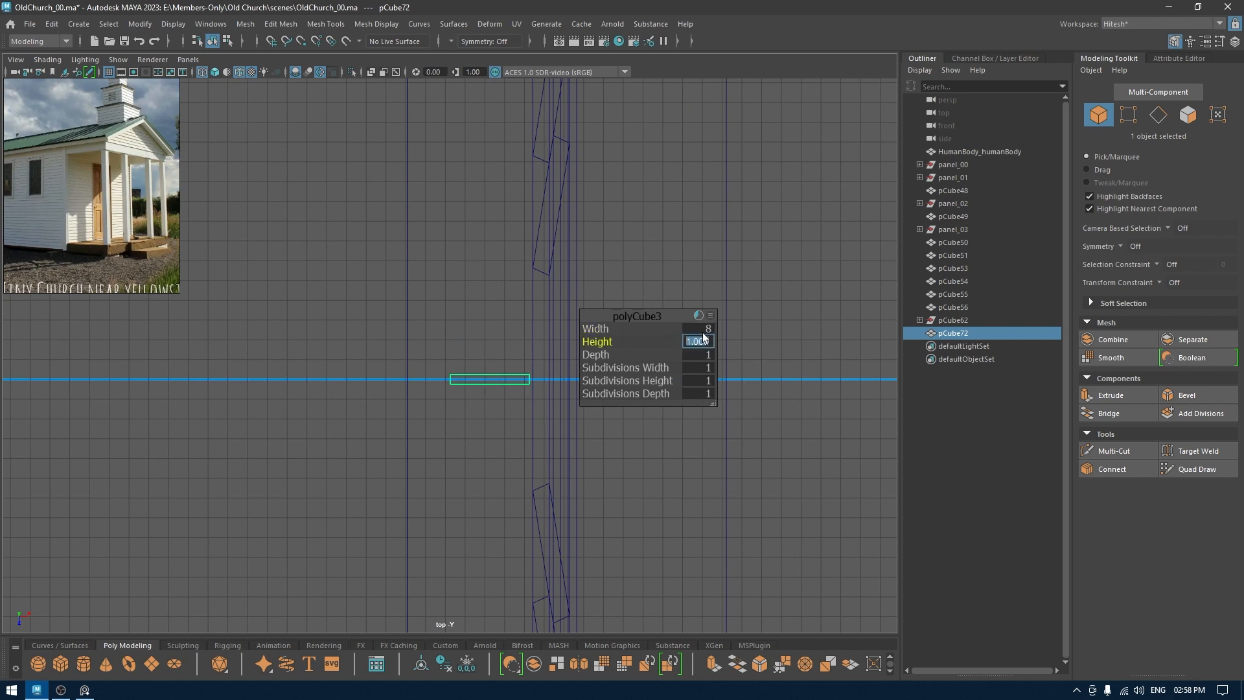
type("8")
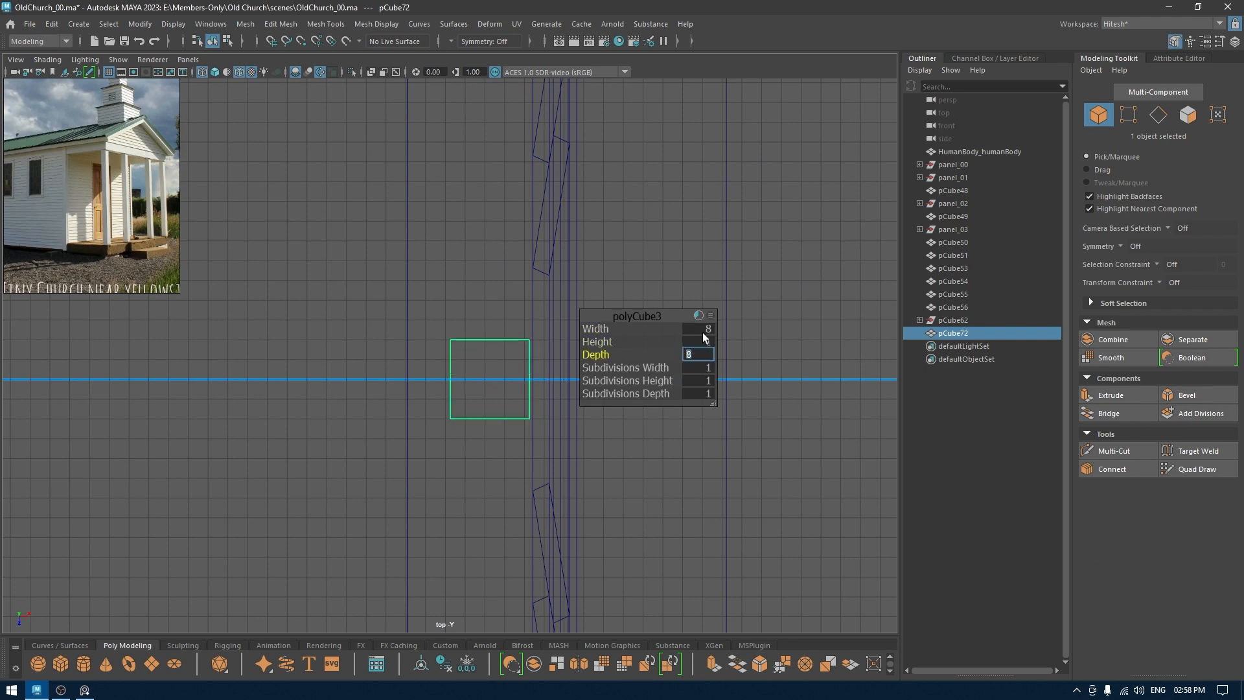
left_click(702, 342)
key("w")
Step: Raise the post to Y 241.02 near the gable trim and show it in shaded perspective
key("space")
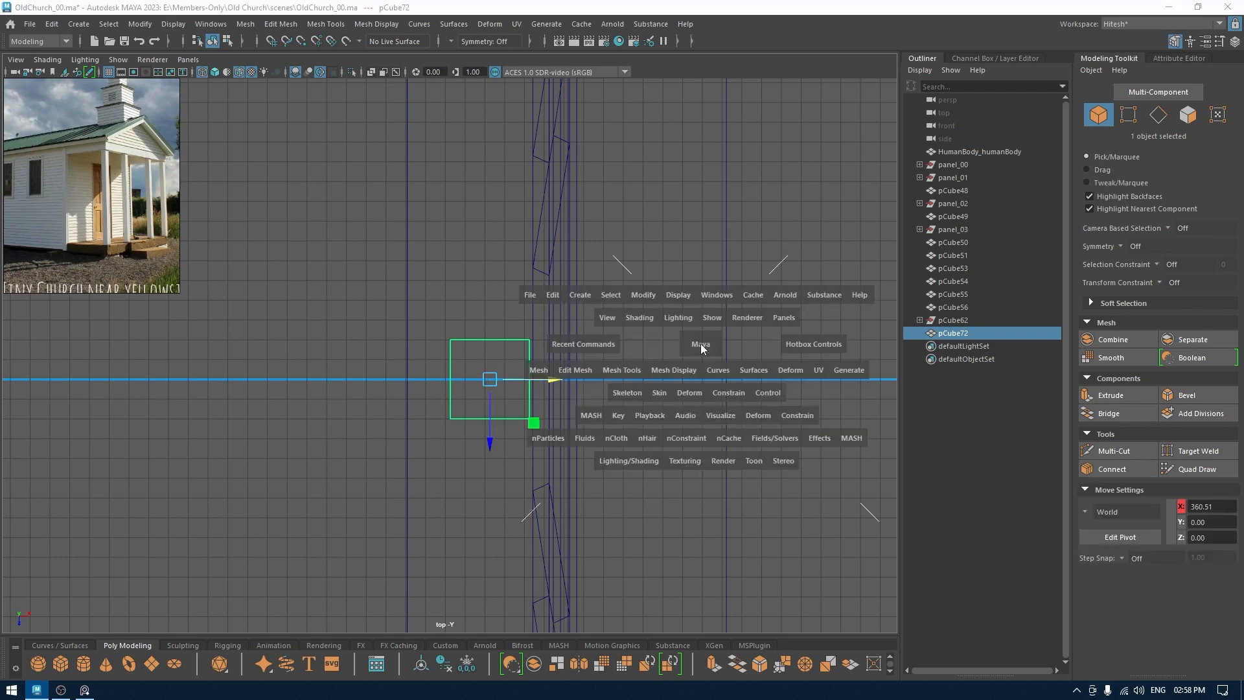
left_click_drag(701, 343, 699, 298)
mouse_move(483, 422)
left_mouse_down()
mouse_move(480, 246)
mouse_move(504, 226)
mouse_move(585, 205)
mouse_move(511, 263)
left_mouse_up()
key("f")
key("6")
Step: Set the post's width and depth to 10 and lower it to Y 221.37 beneath the gable
key("t")
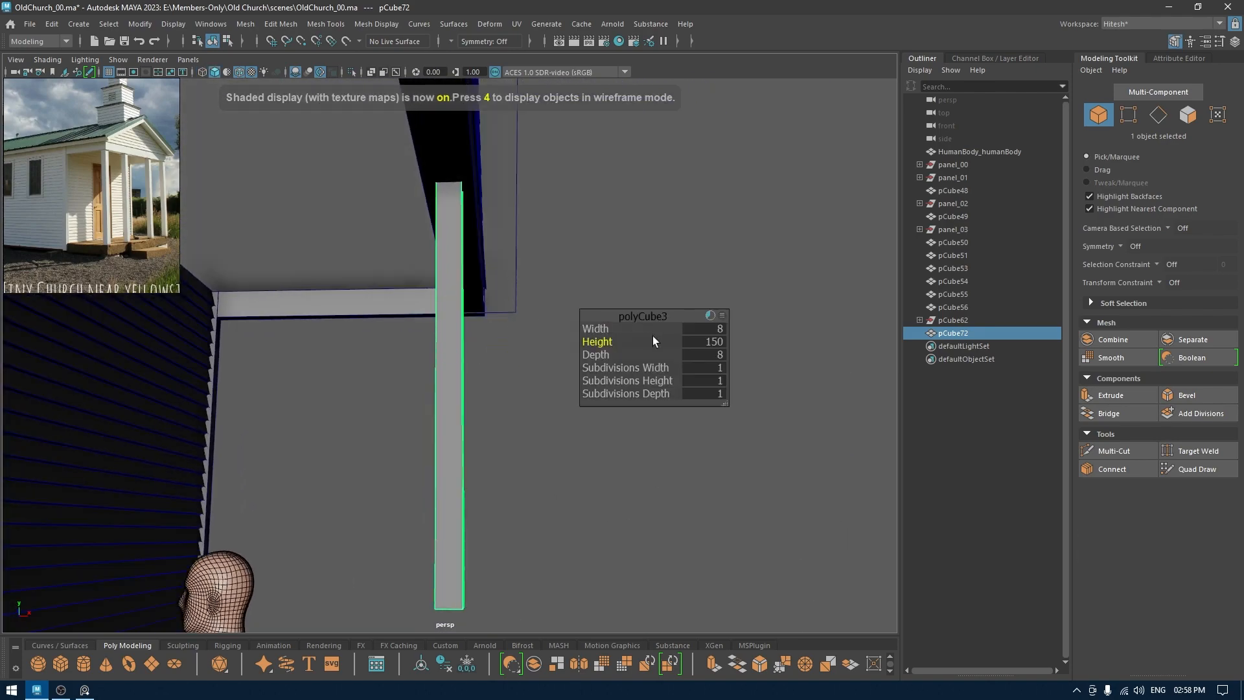
left_click(710, 329)
type("10")
key("Tab")
key("Tab")
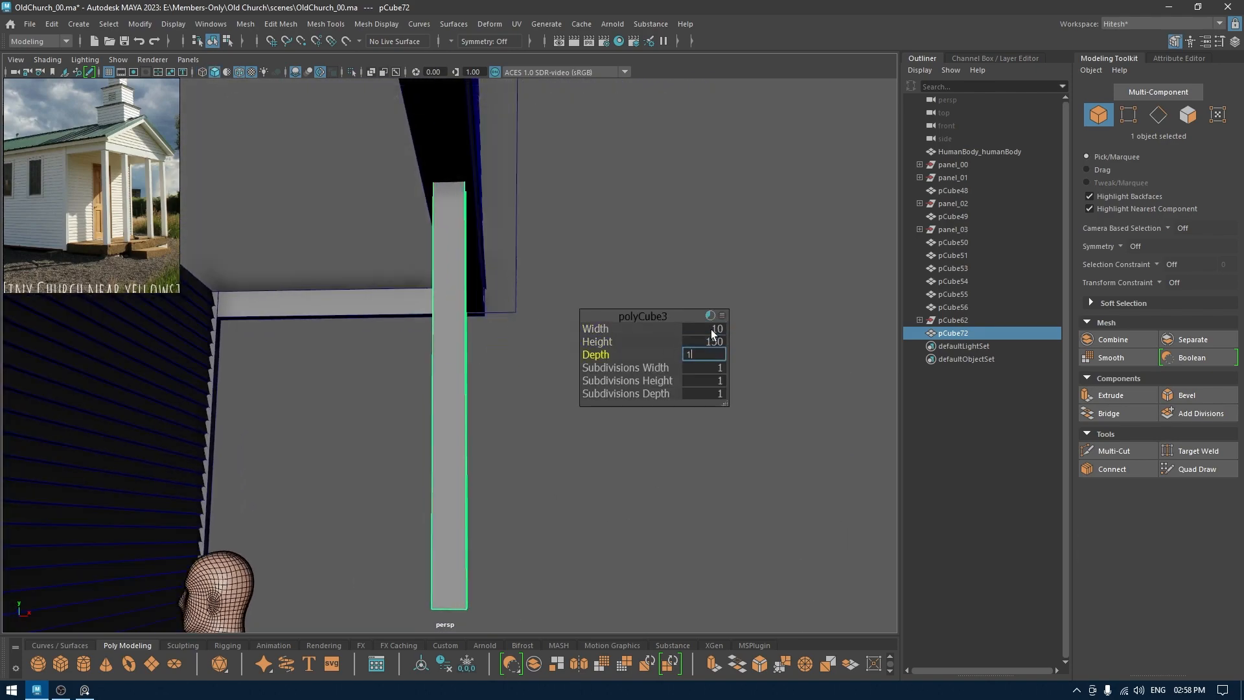
type("10")
key("Return")
key("w")
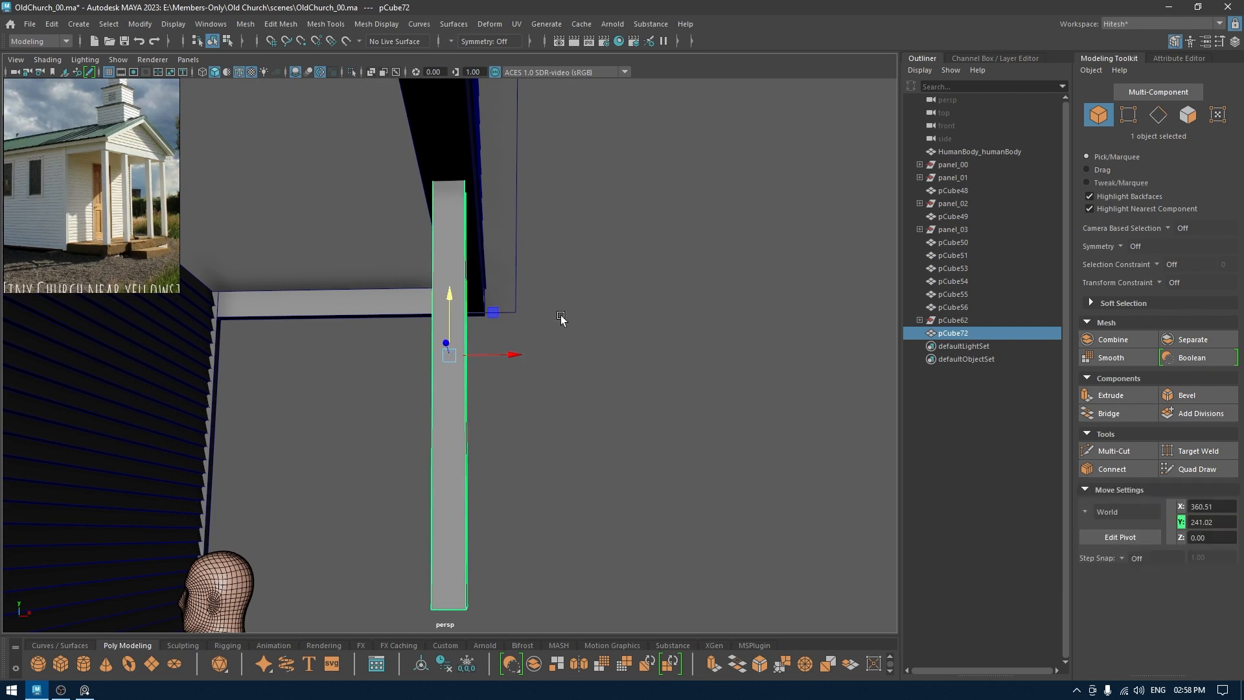
left_click_drag(449, 294, 492, 354)
Step: Extend the post's bottom vertices down to Y 0 with grid snapping in the front view, and return to object mode
key("space")
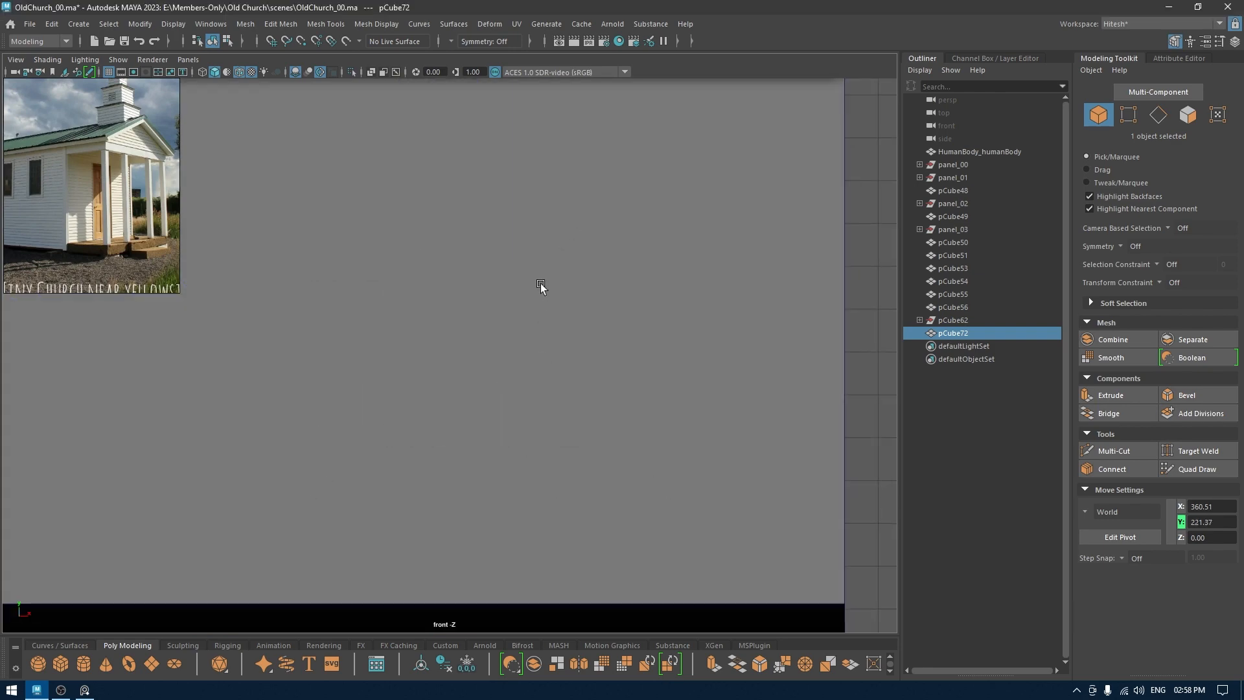
key("f")
scroll(588, 489, "down", 5)
right_click_drag(674, 207, 601, 230)
left_click_drag(502, 277, 536, 252)
left_click_drag(521, 211, 514, 467)
scroll(589, 486, "up", 5)
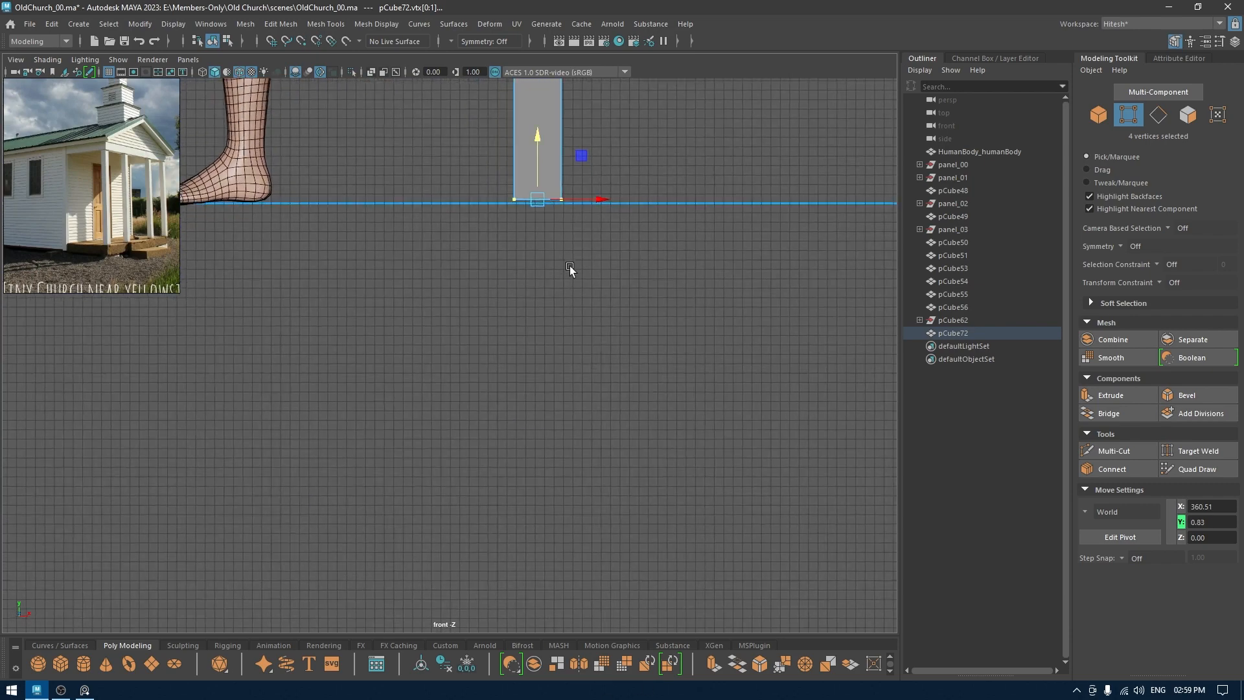
key("x")
left_click_drag(540, 136, 540, 204)
scroll(587, 301, "down", 10)
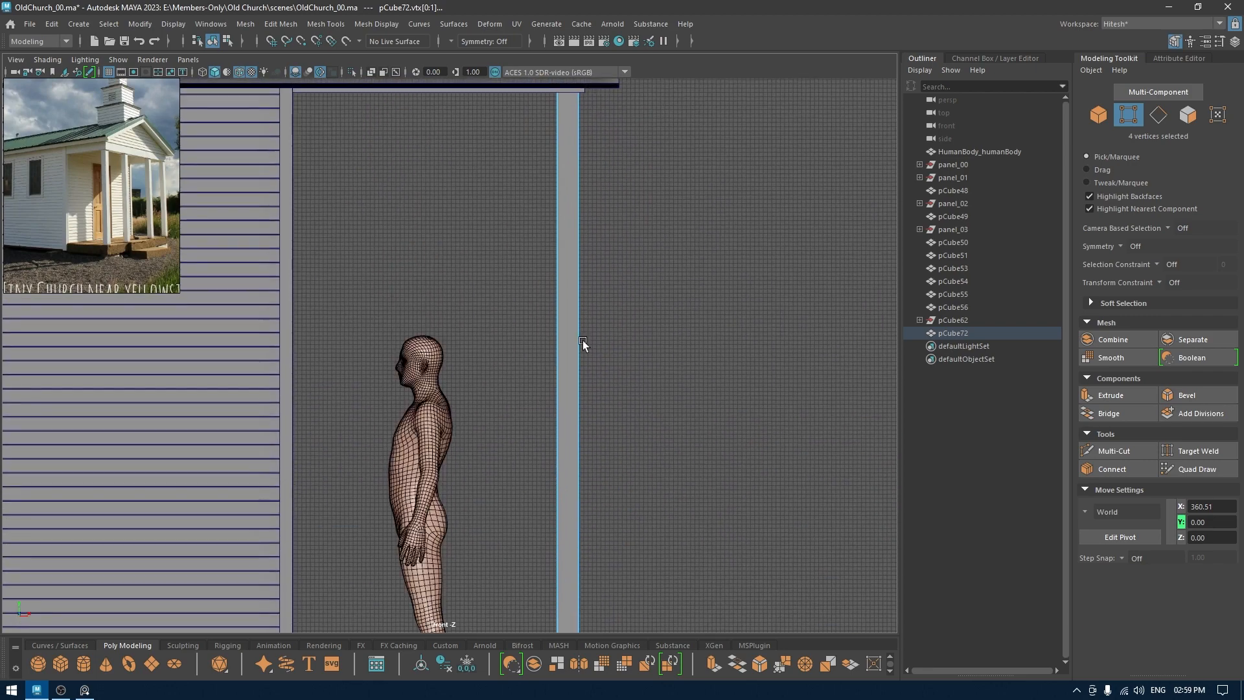
right_click_drag(587, 290, 636, 277)
Step: Duplicate the post to about Z -65.21 in the wireframe top view and repeat the offset for another copy at Z -130.42
key("space")
left_click_drag(655, 269, 592, 271)
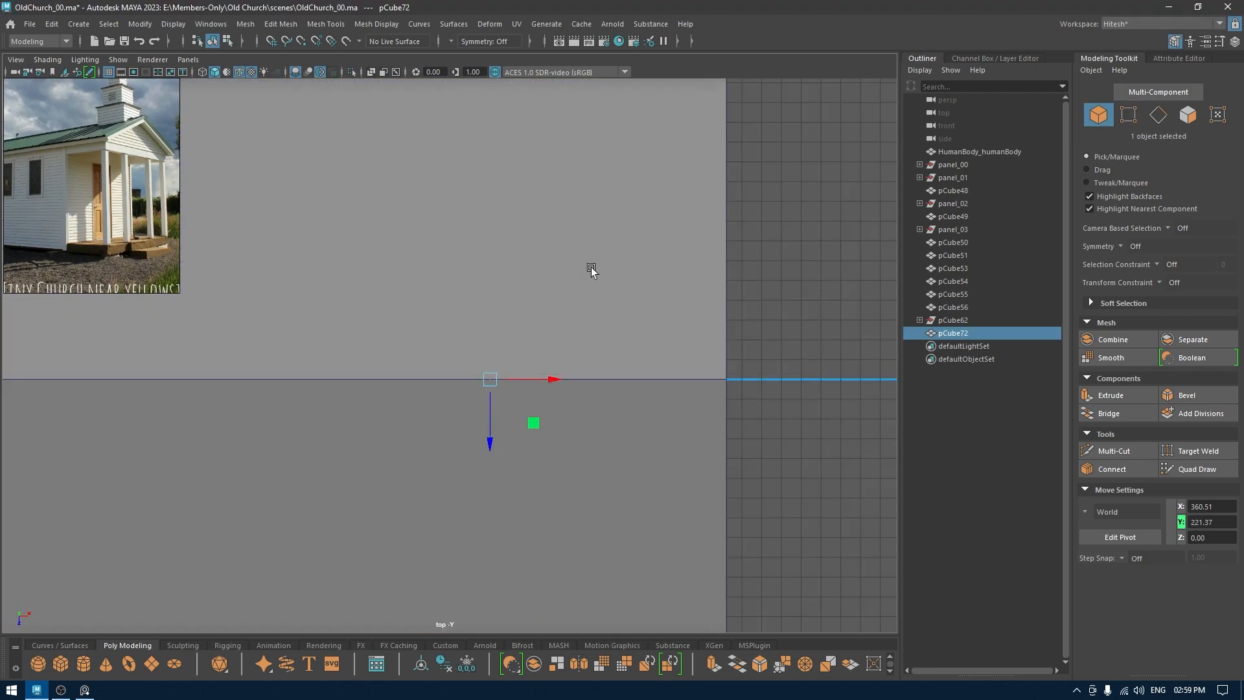
key("4")
scroll(628, 350, "down", 5)
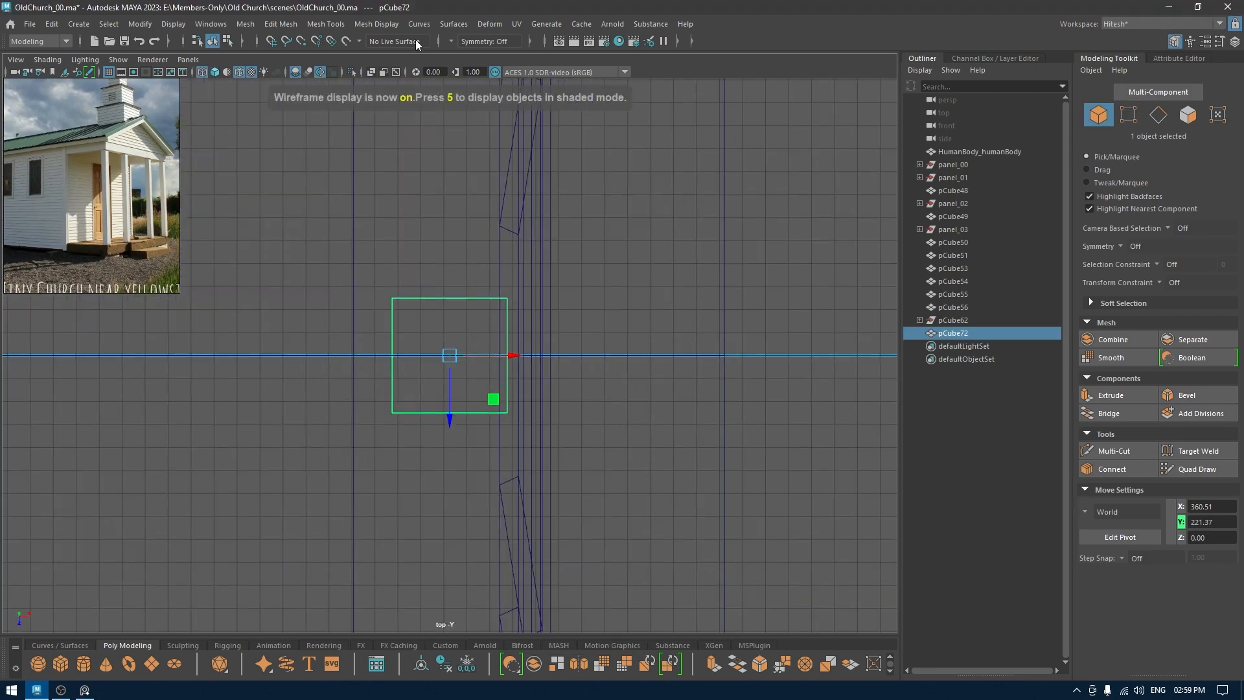
scroll(502, 366, "down", 5)
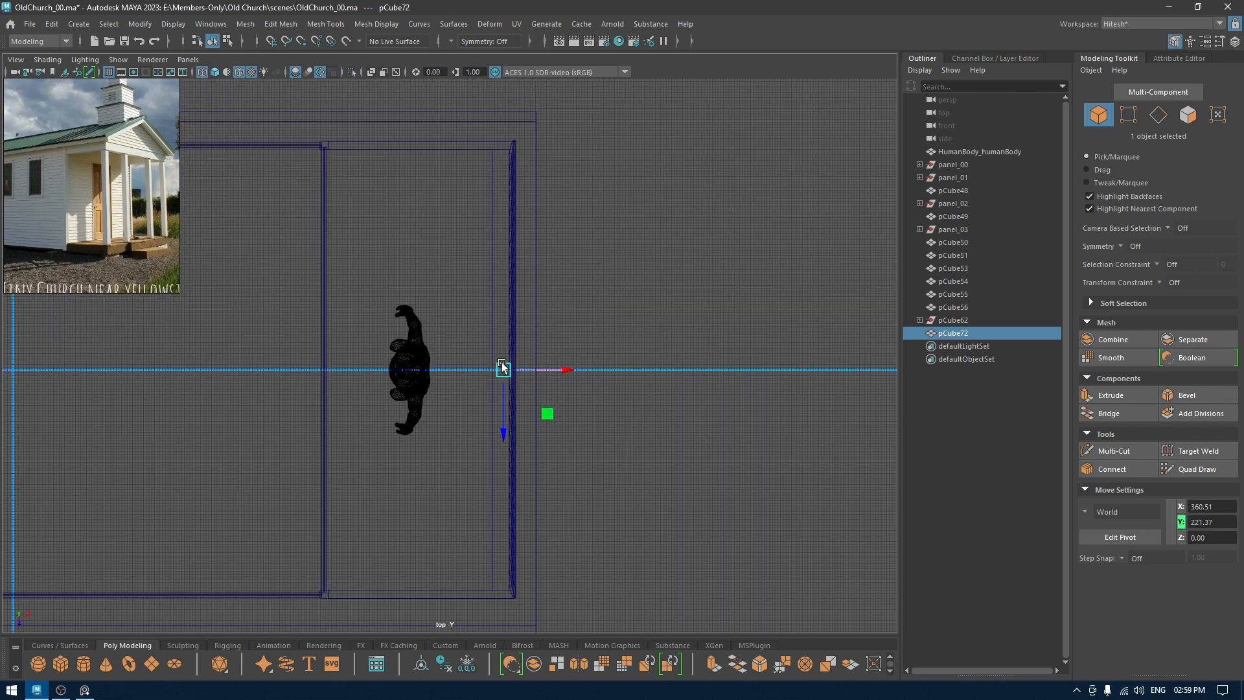
key("ctrl+d")
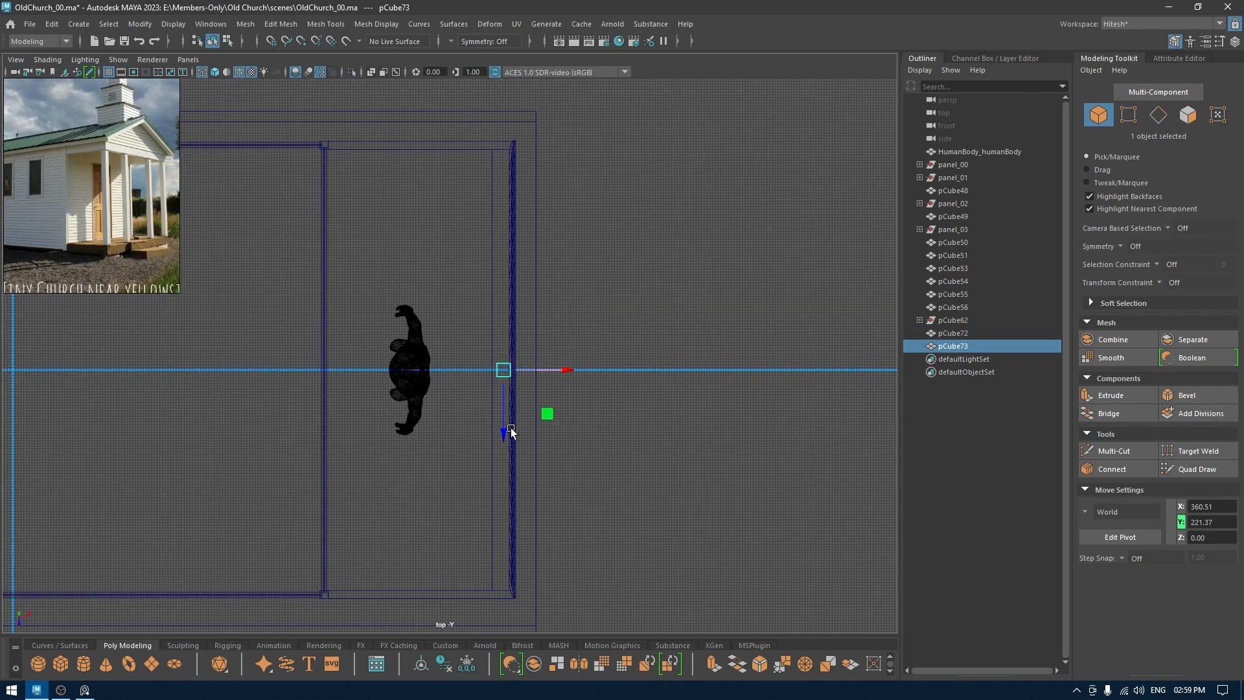
left_click_drag(504, 437, 504, 352)
key("shift+d")
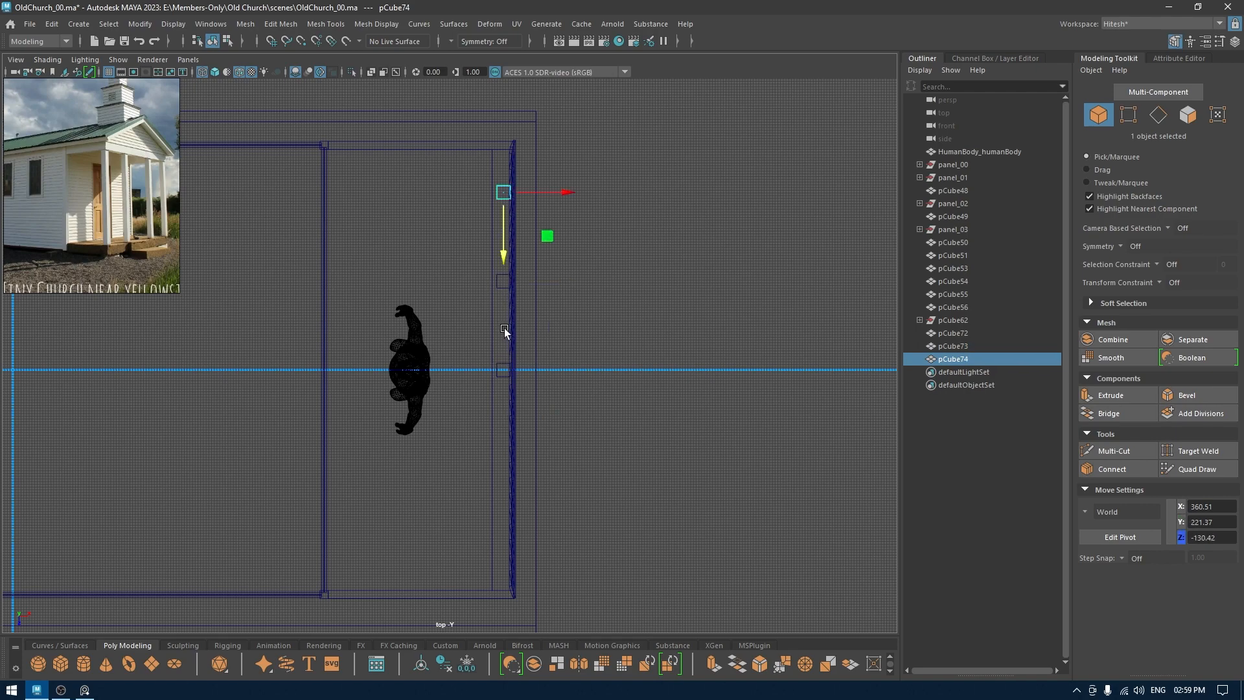
Step: Duplicate the center post to Z 64.73 and repeat the offset for another copy at Z 129.47
left_click(510, 370)
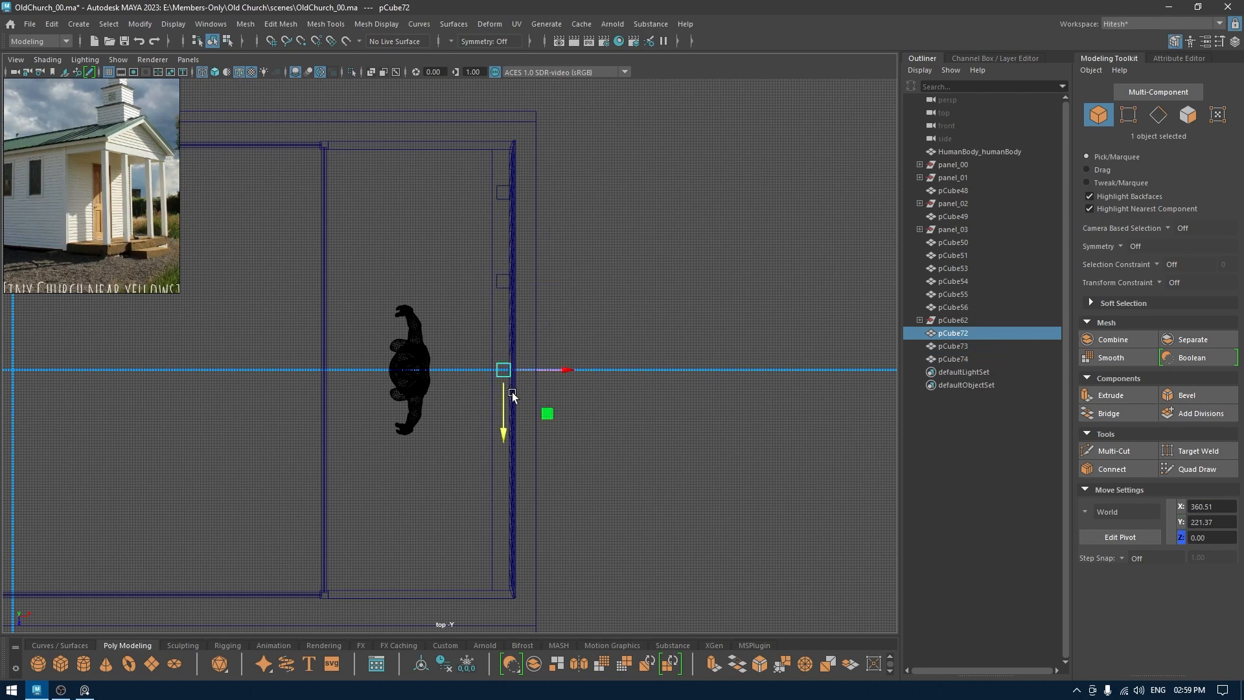
key("ctrl+d")
left_click_drag(509, 428, 508, 524)
key("shift+d")
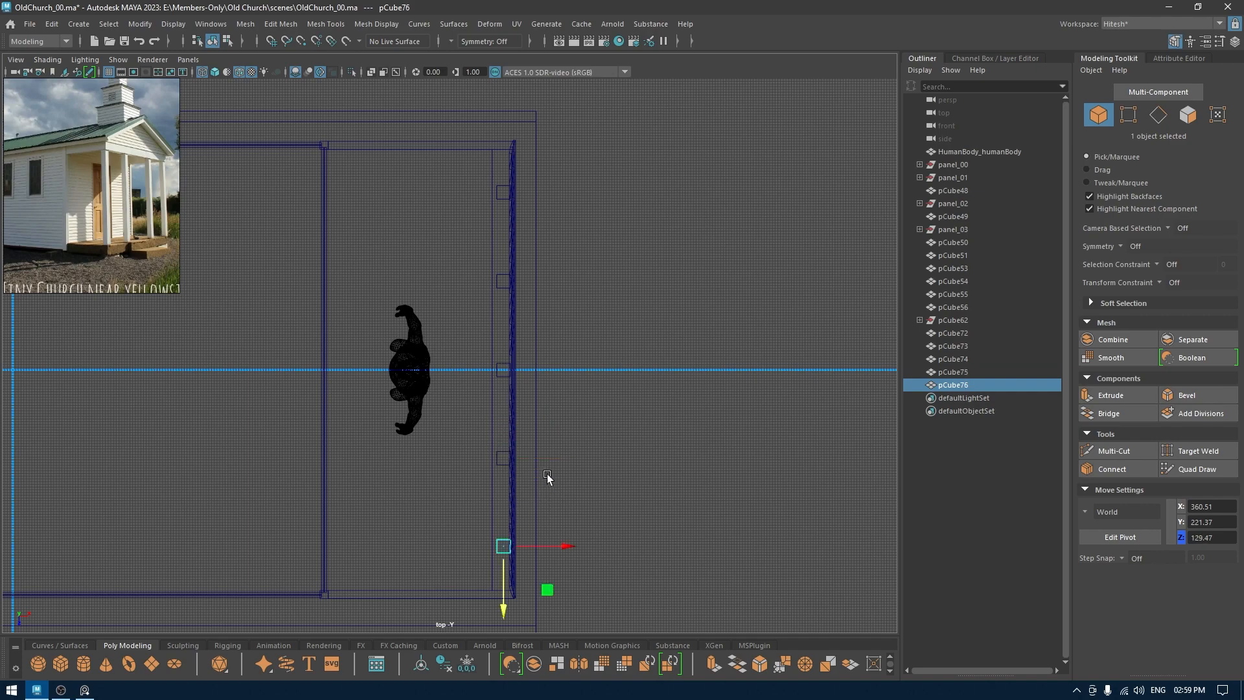
Step: Save the scene, show the church in shaded perspective, and clear the selection
key("space")
left_click_drag(612, 411, 605, 318)
key("ctrl+s")
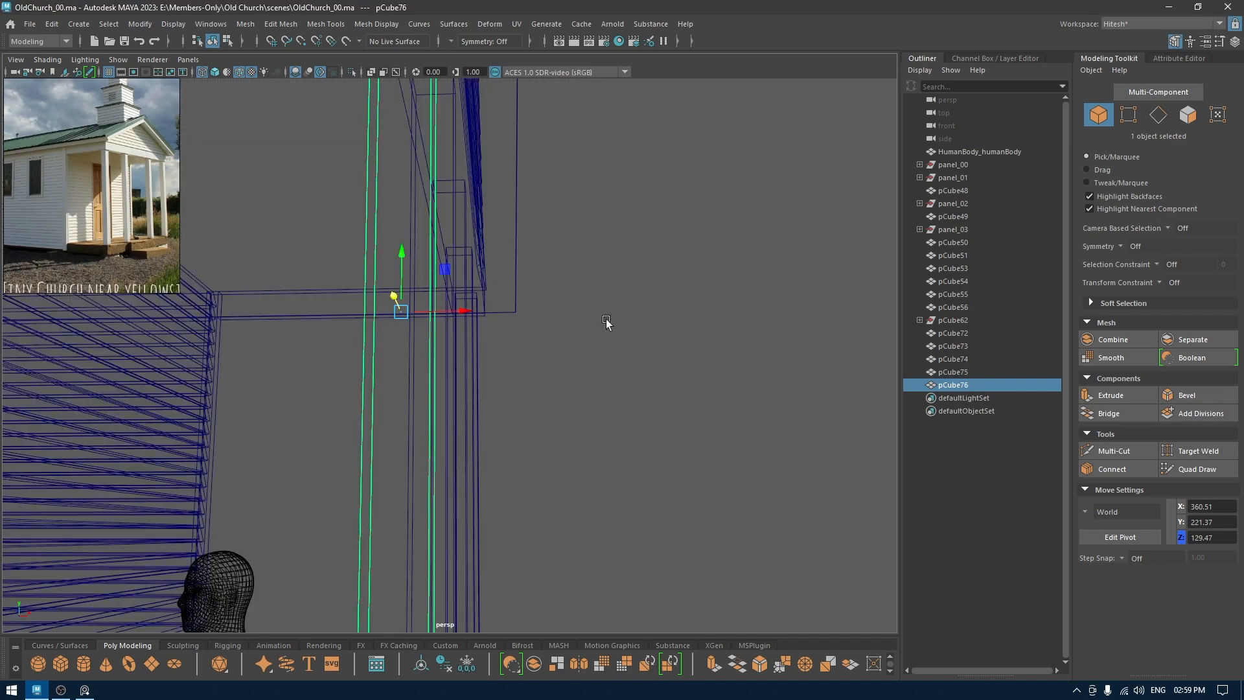
key("6")
left_click(605, 383)
Step: Delete the center porch post standing in front of the entrance
right_click_drag(604, 384, 521, 339, "alt")
left_click_drag(521, 338, 430, 340, "alt")
right_click_drag(430, 340, 402, 315, "alt")
left_click_drag(402, 315, 379, 289, "alt")
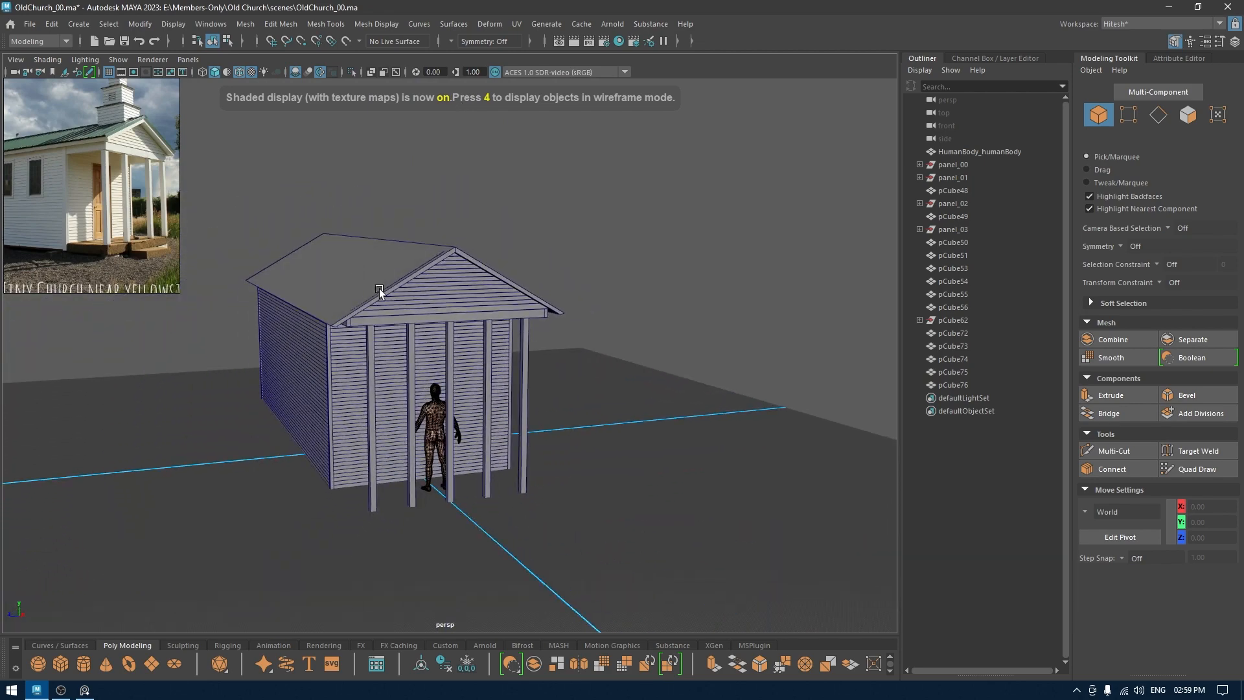
right_click_drag(379, 289, 442, 381, "alt")
left_click_drag(442, 381, 451, 339, "alt")
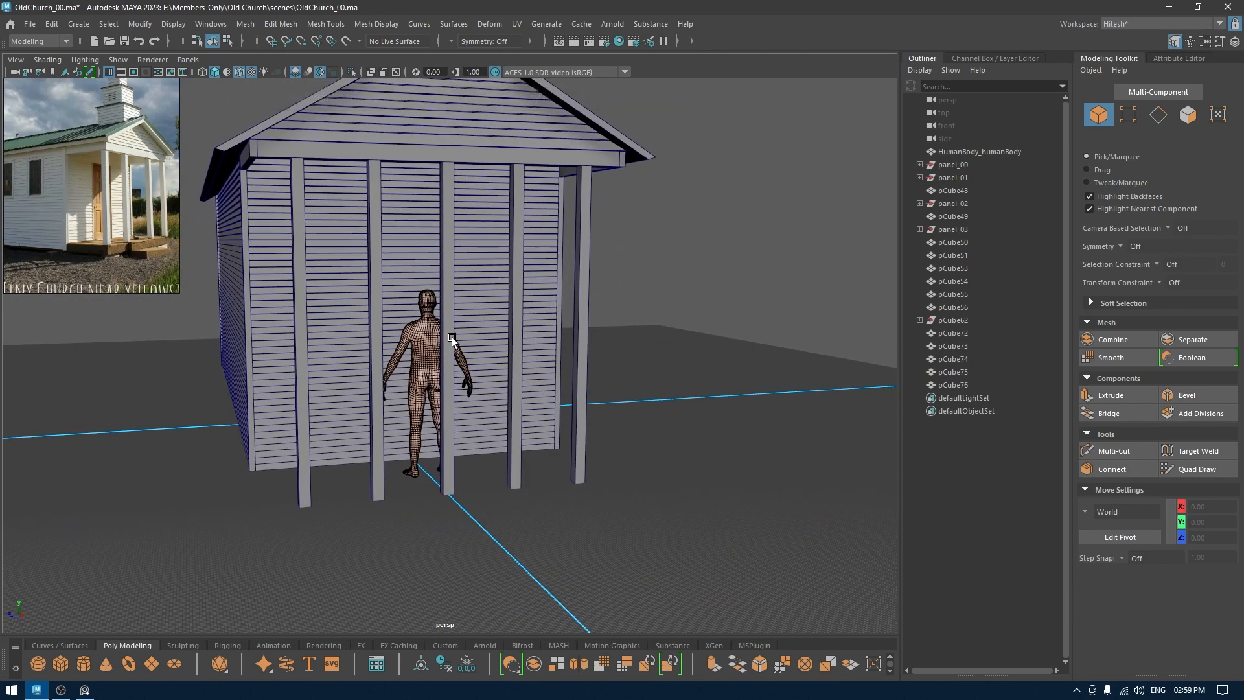
left_click(443, 298)
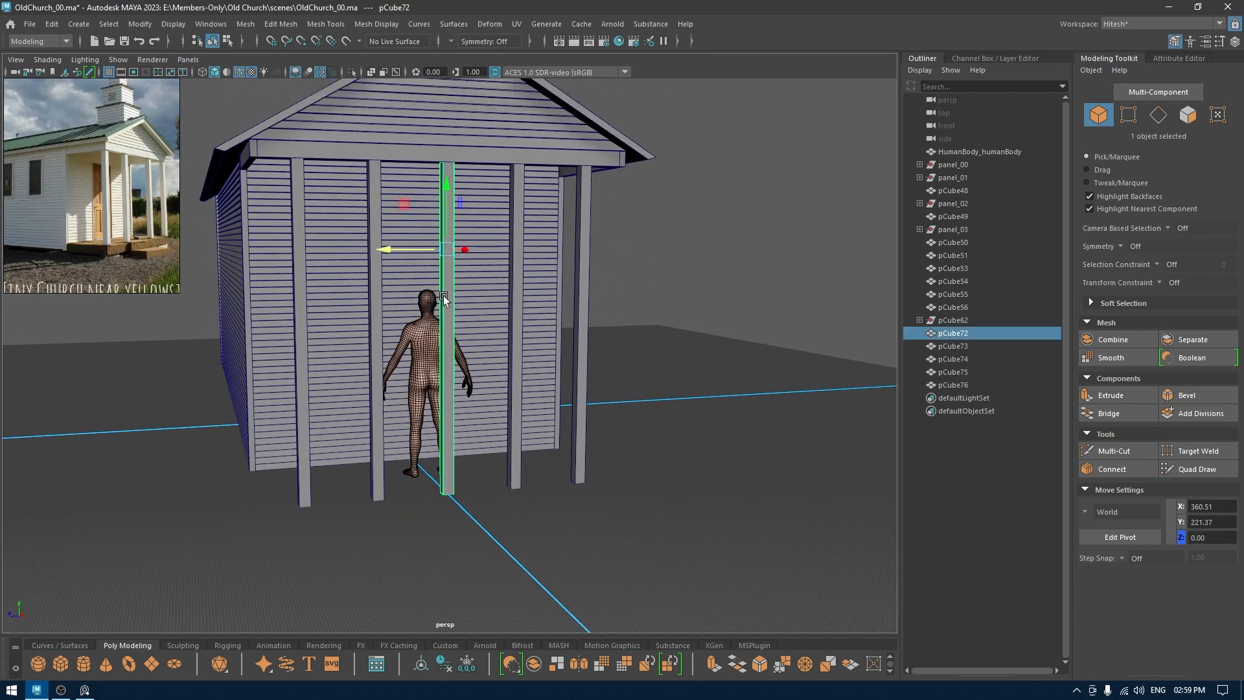
key("Delete")
Step: Delete the inner post at Z 64.73 and select the opposite inner post at Z -65.21 in the wireframe top view
left_click(383, 302)
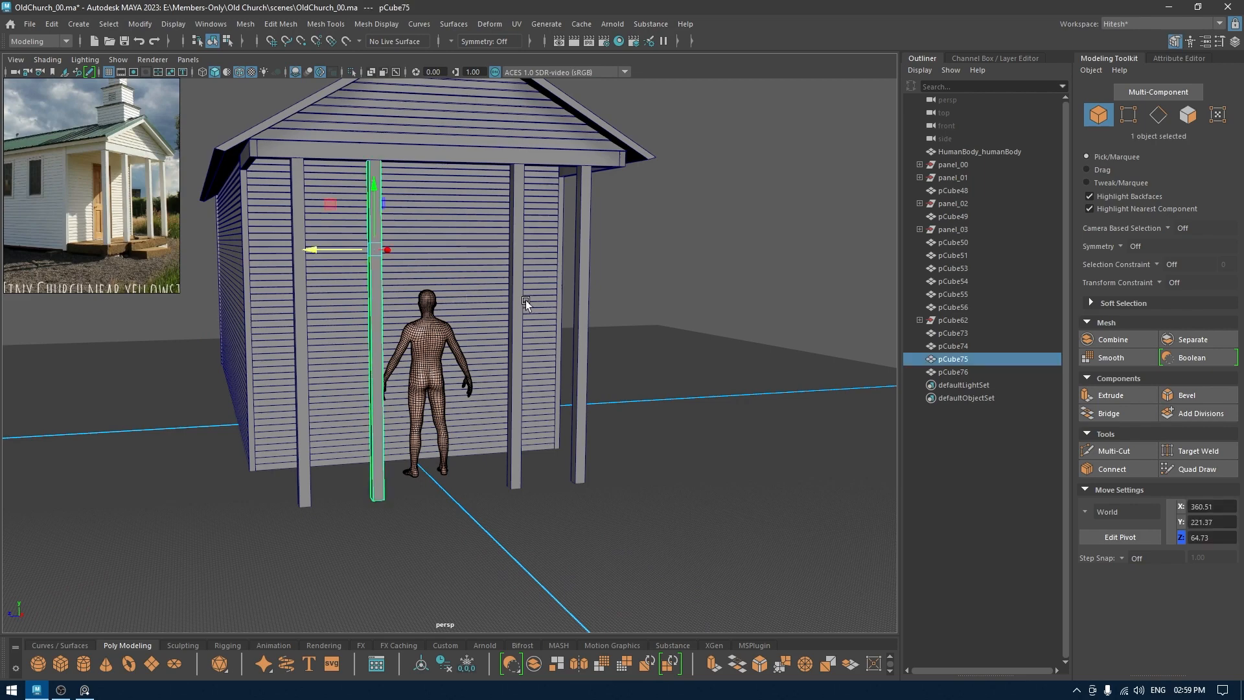
key("space")
left_click_drag(441, 277, 359, 277)
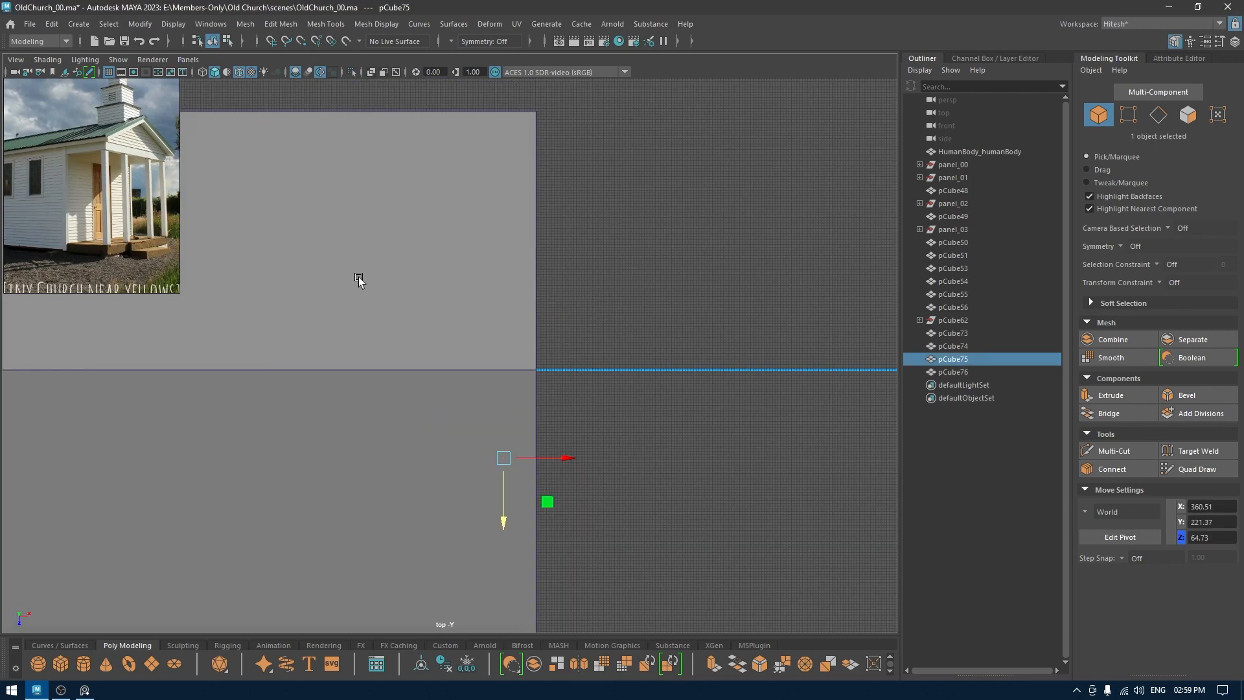
key("4")
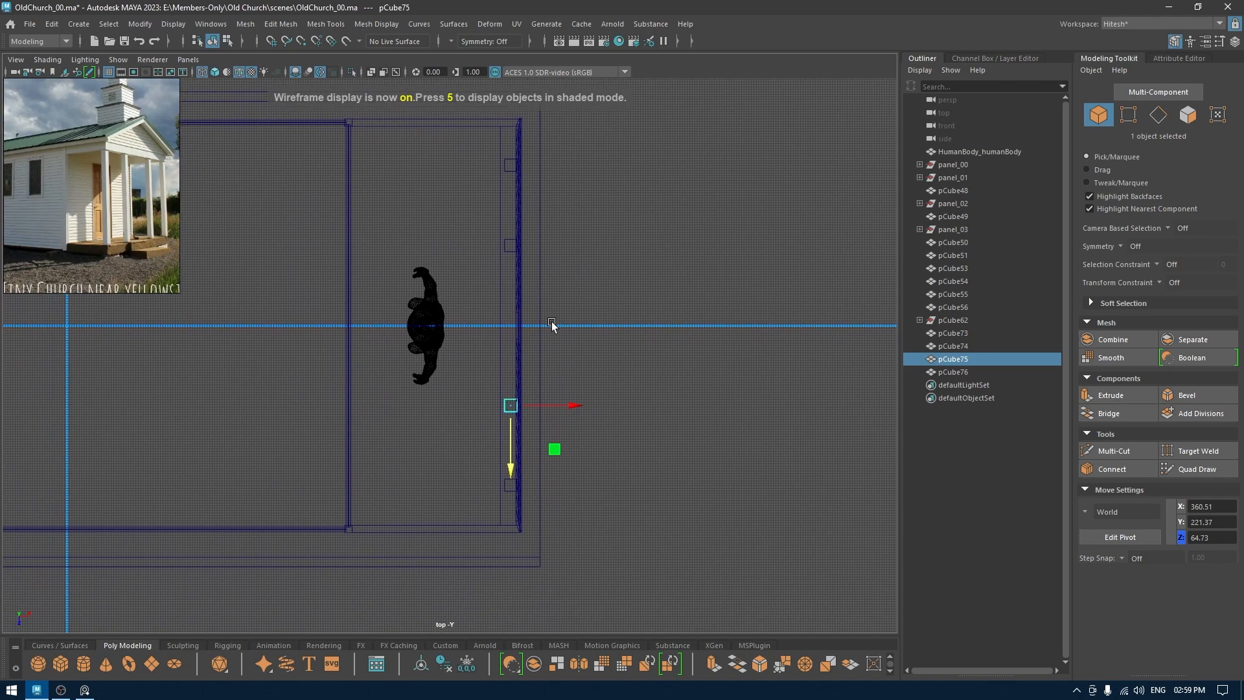
key("Delete")
left_click(509, 243)
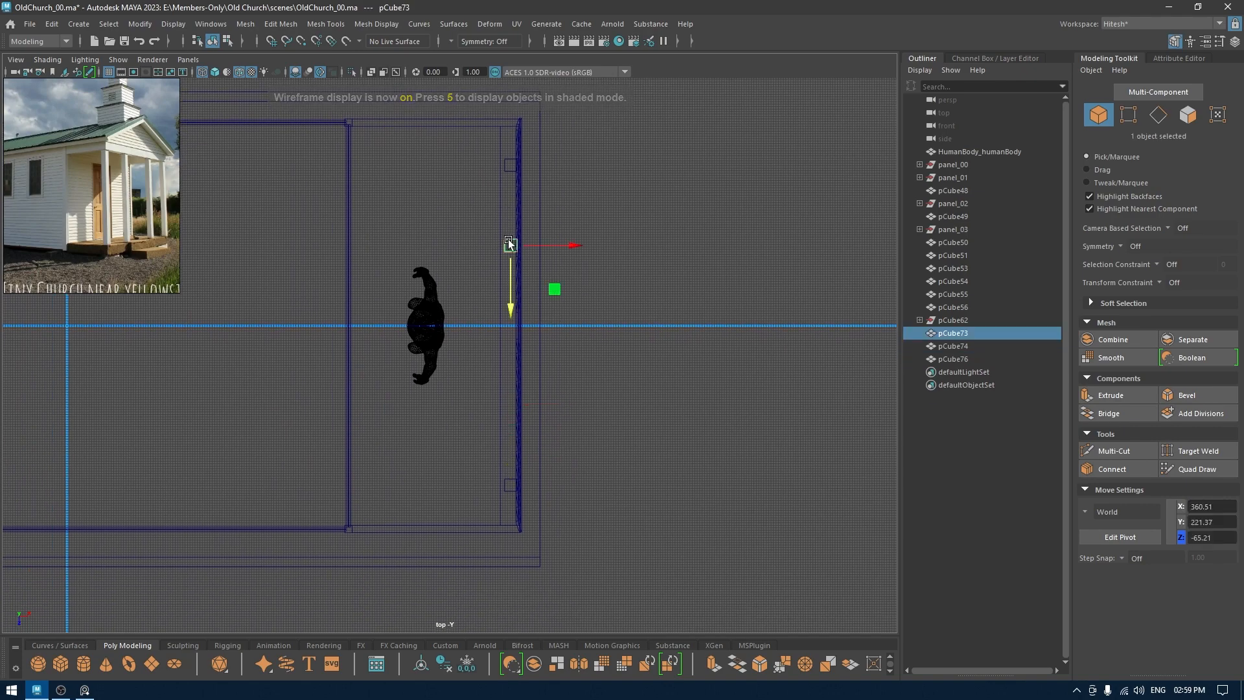
Step: Delete the remaining inner post and the outer post at Z -130.42, keeping only the opposite outer post
key("Delete")
left_click(508, 170)
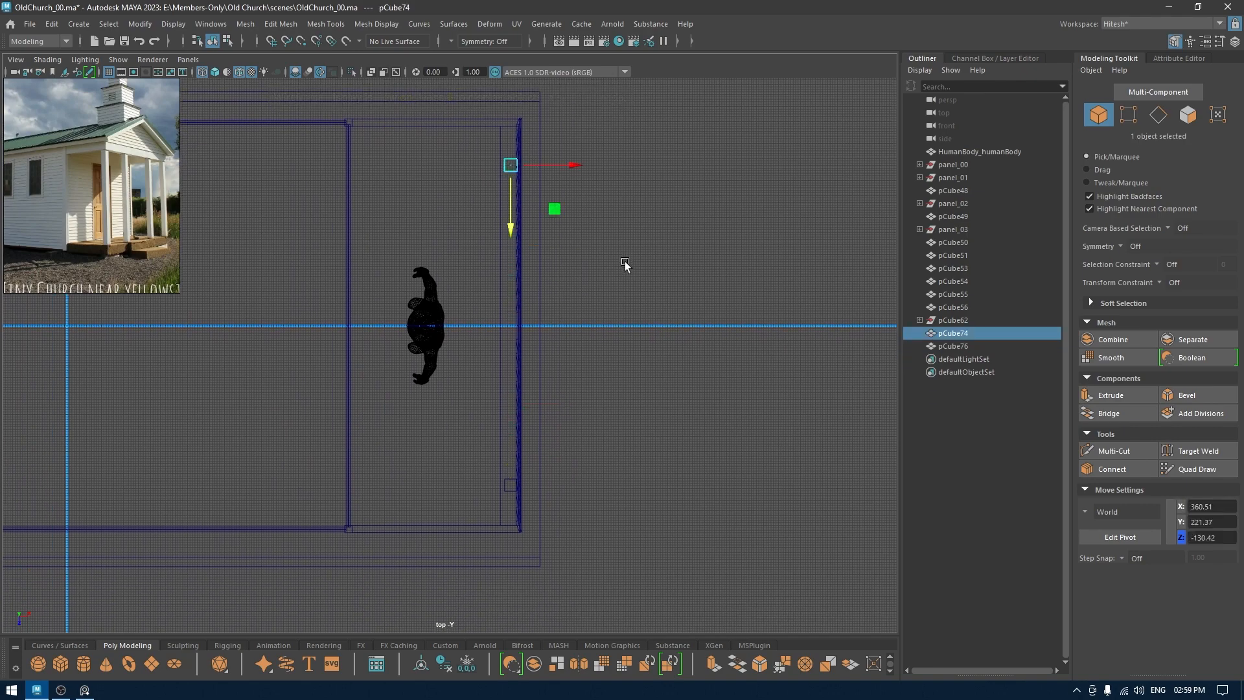
scroll(596, 233, "up", 2)
key("Delete")
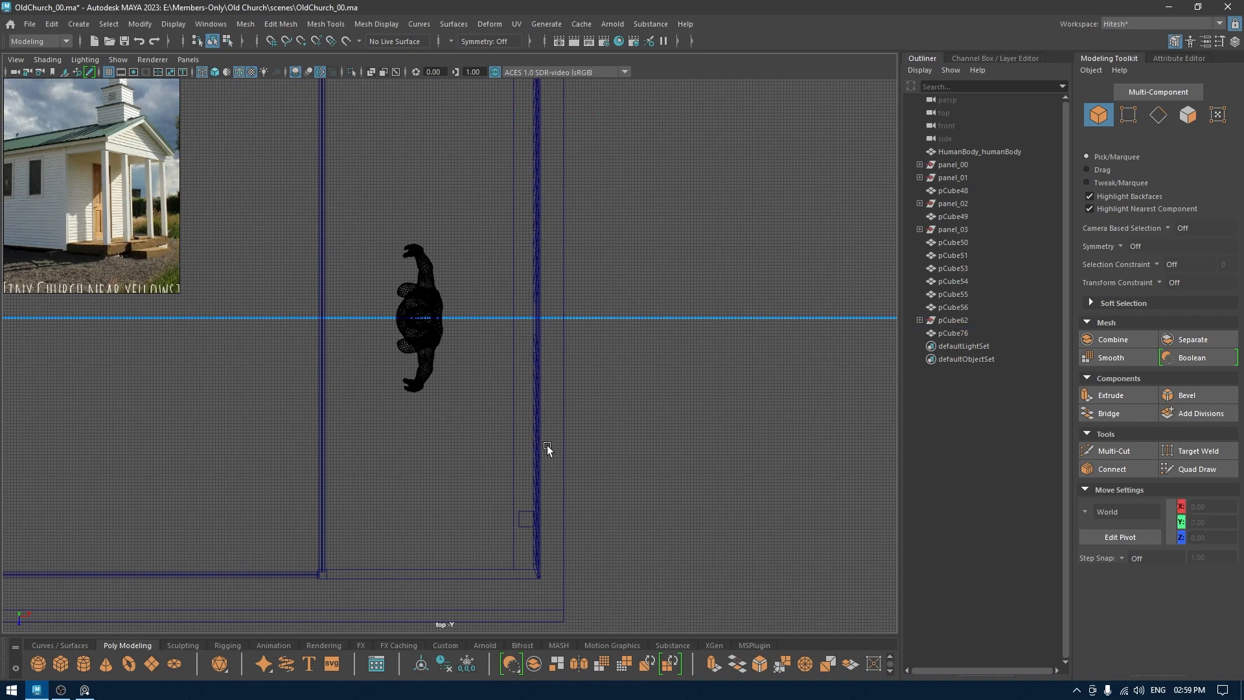
Step: Move the remaining post closer to the porch corner, duplicate it to Z 48.52, and repeat the offset for two more copies, ending at Z -160.11
left_click(526, 517)
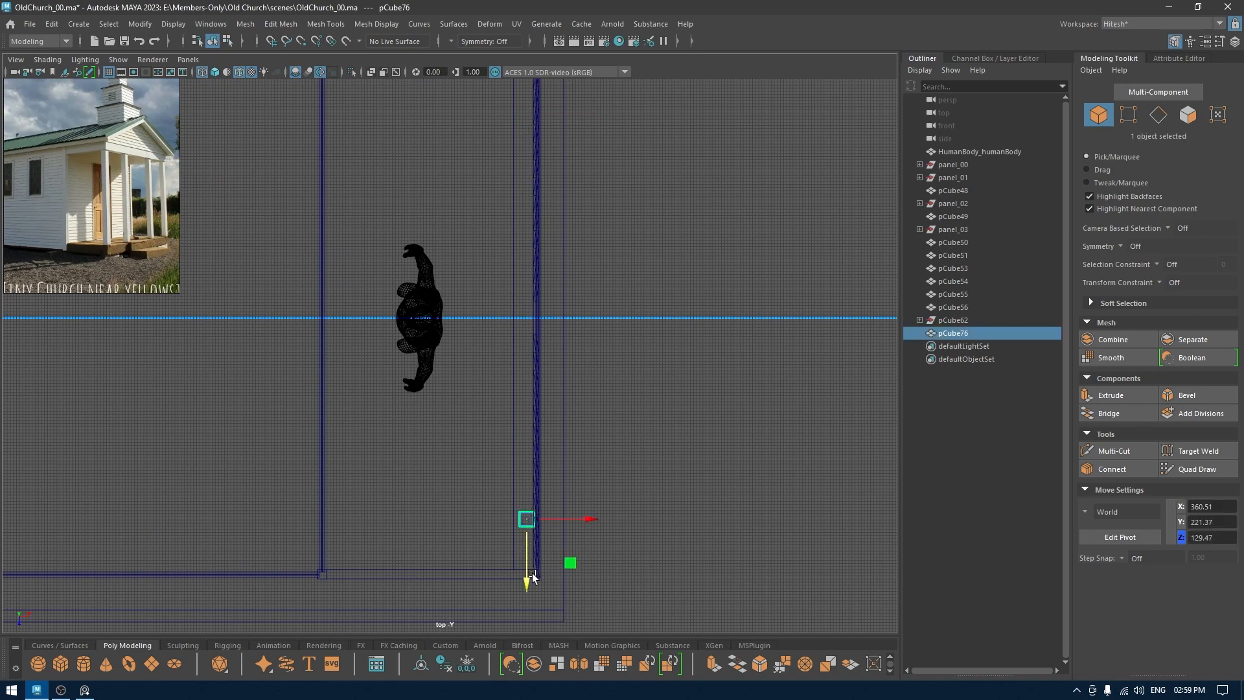
left_click_drag(532, 573, 518, 442)
key("ctrl+d")
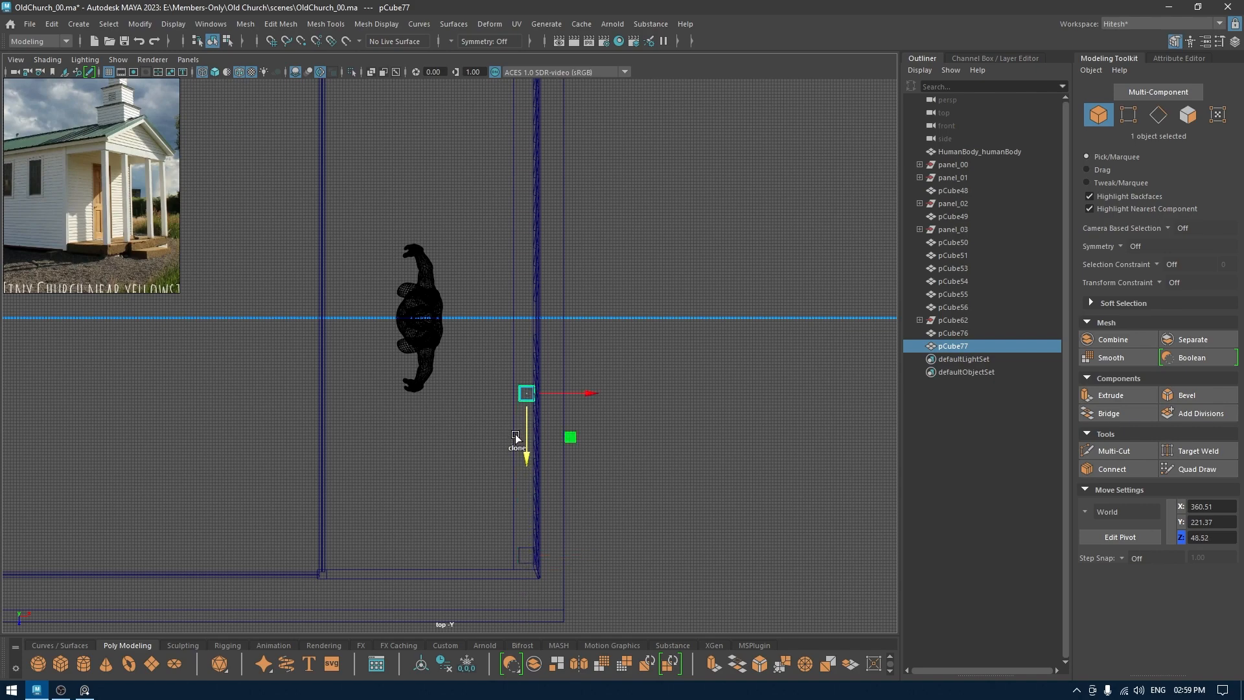
key("shift+d")
key("shift+d")
middle_click_drag(565, 385, 589, 514, "alt")
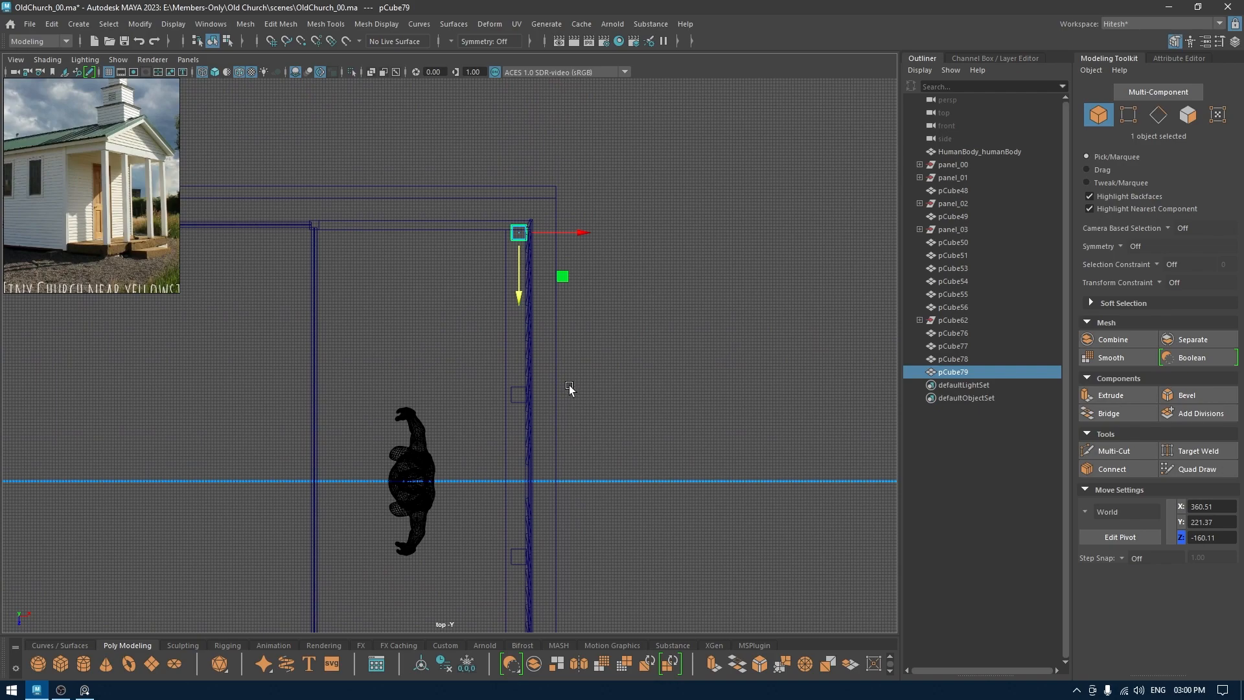
Step: Show the four porch posts in shaded perspective and clear the selection
key("space")
left_click_drag(569, 384, 562, 268)
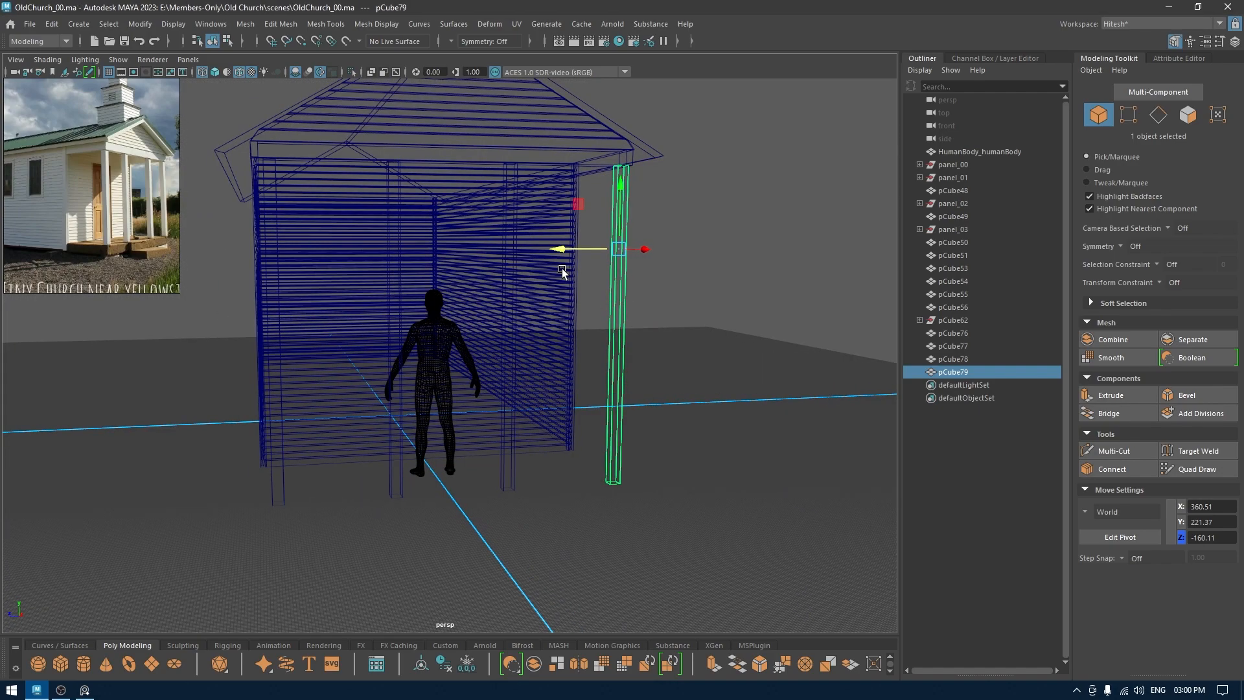
key("6")
left_click(689, 275)
mouse_move(689, 274)
left_mouse_down("alt")
mouse_move(632, 324)
mouse_move(594, 302)
mouse_move(627, 295)
mouse_move(594, 305)
mouse_move(621, 314)
mouse_move(594, 317)
left_mouse_up("alt")
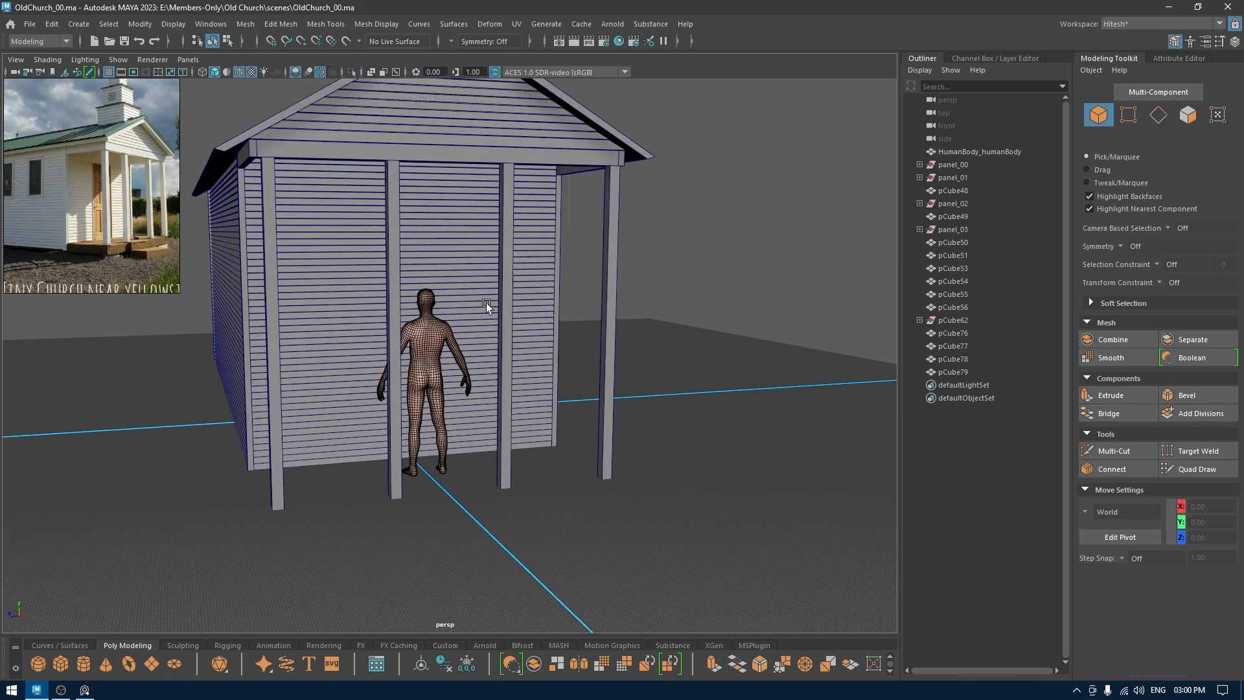
Step: Set the Translate Z of the inner porch post on the negative Z side to -60
left_click(508, 305)
right_click_drag(516, 305, 569, 257, "alt")
left_click(982, 57)
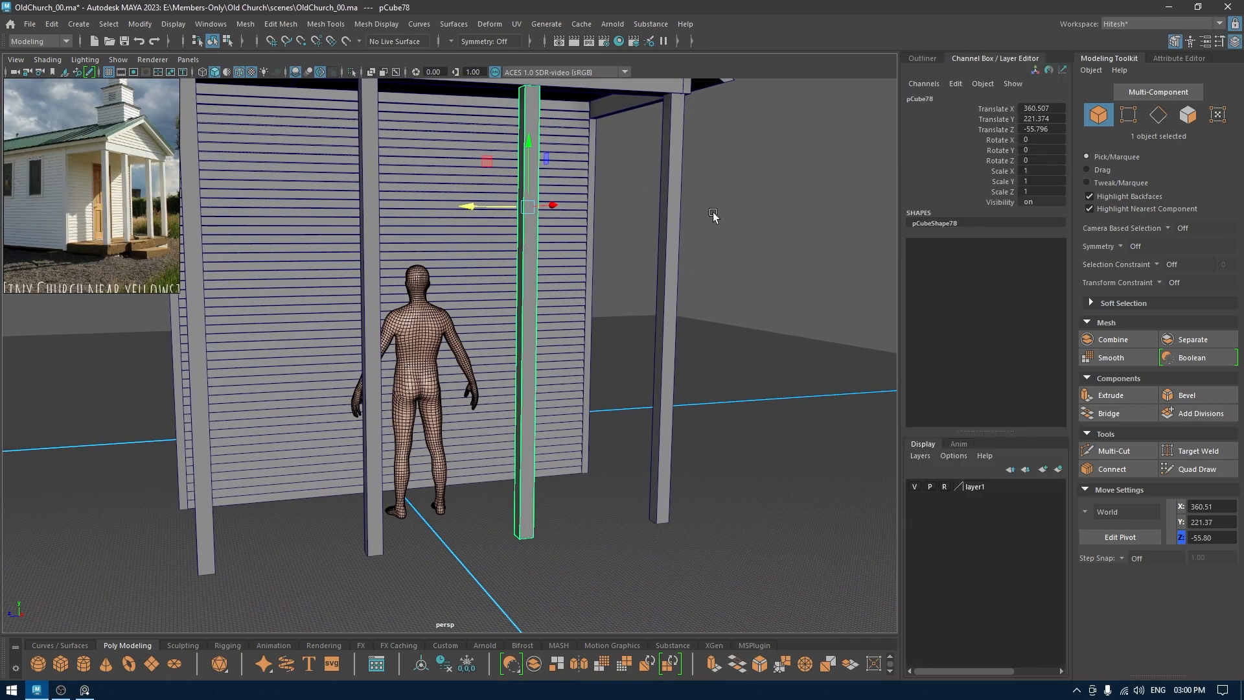
right_click_drag(483, 215, 512, 194, "alt")
left_click_drag(487, 178, 492, 177)
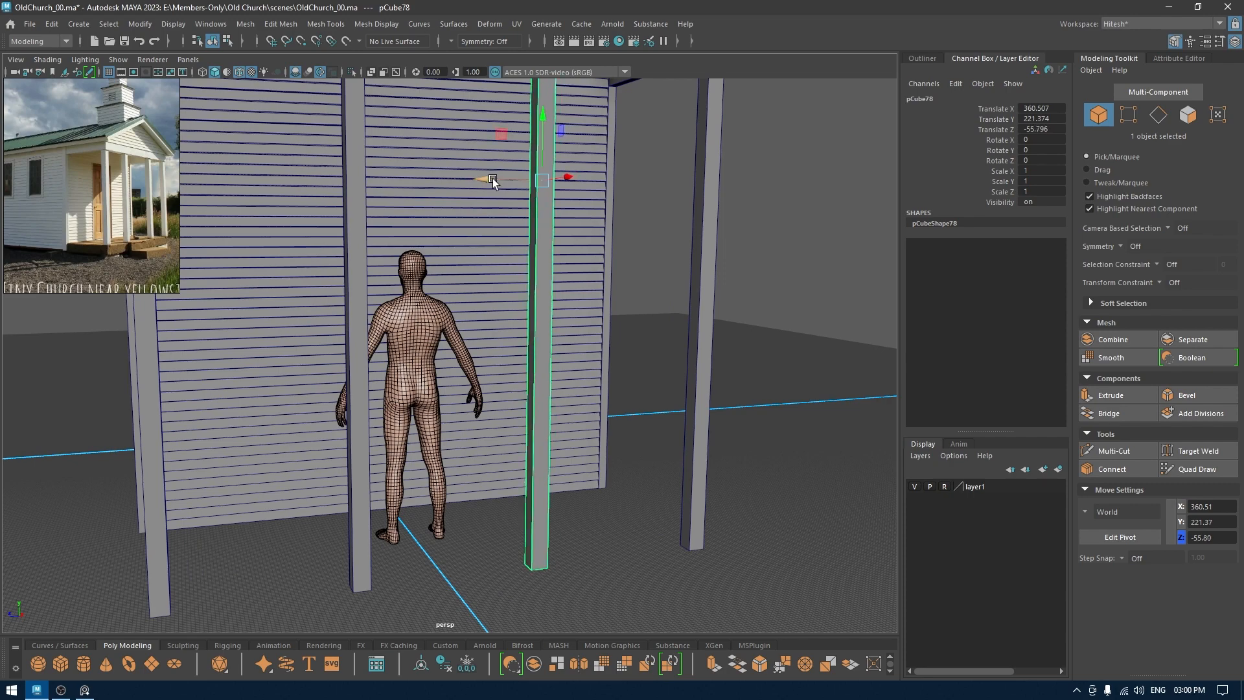
double_click(1056, 129)
type("-59")
key("Return")
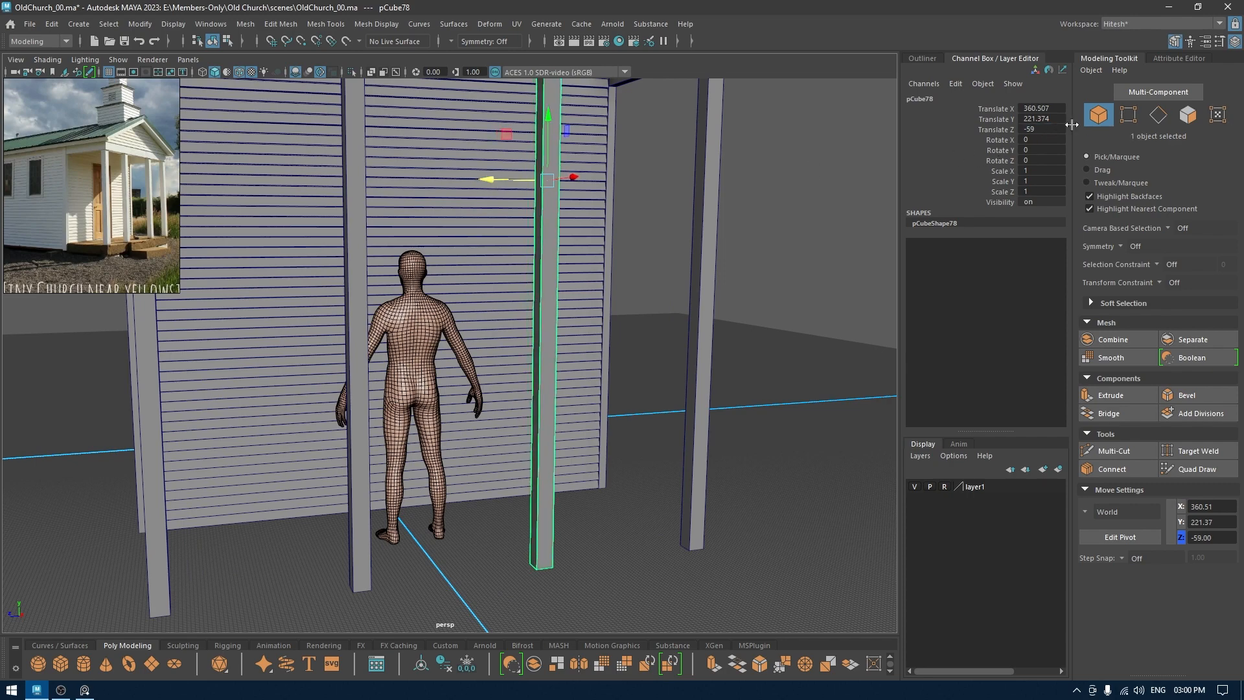
type("-60")
key("Return")
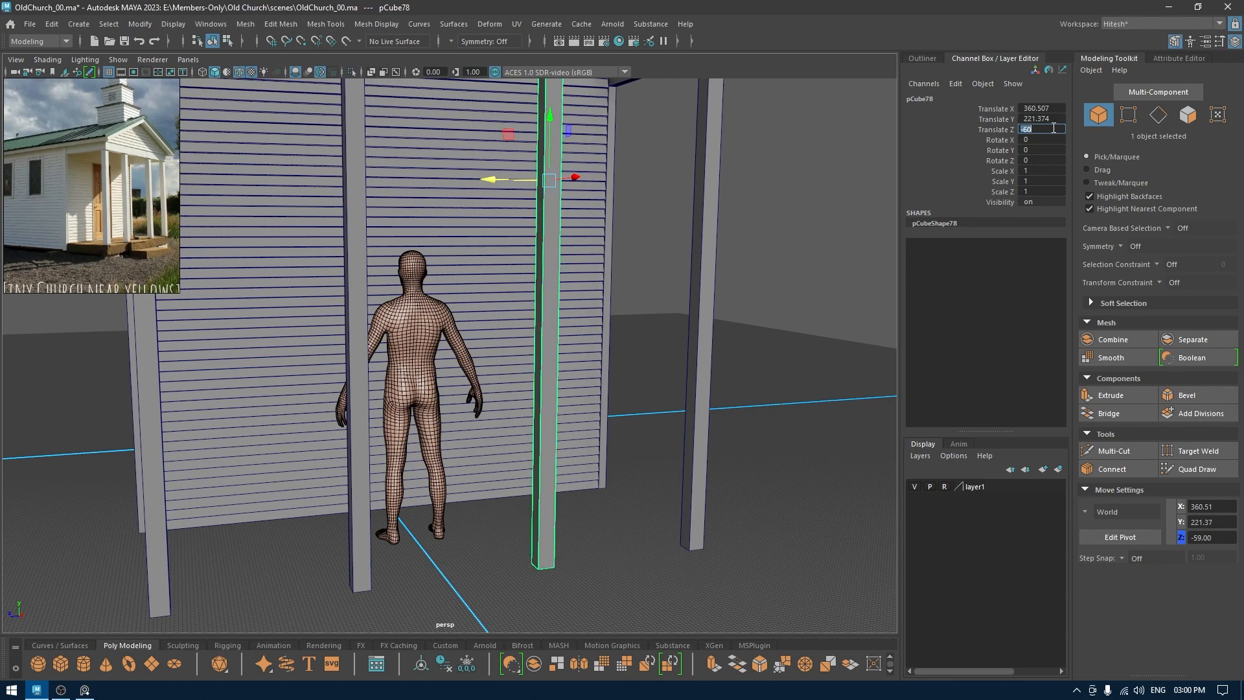
Step: Set the opposite inner porch post's Translate Z to 60 and activate the Move tool
left_click(351, 208)
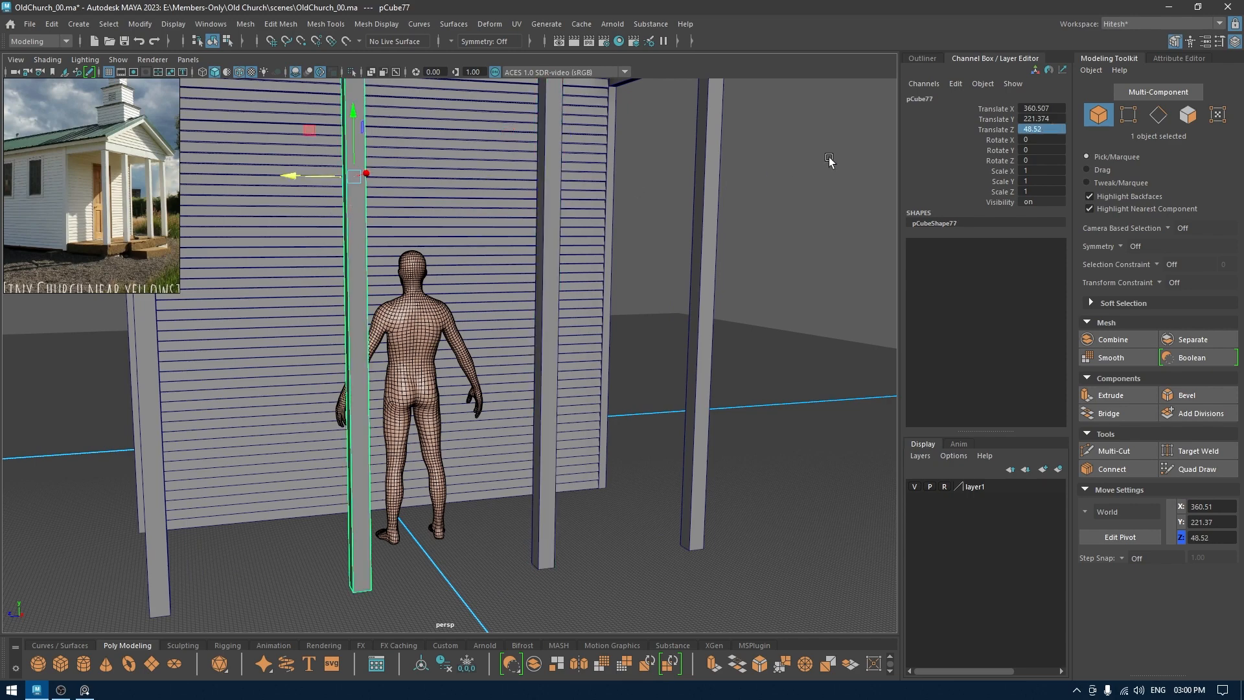
double_click(1039, 128)
type("60")
key("Return")
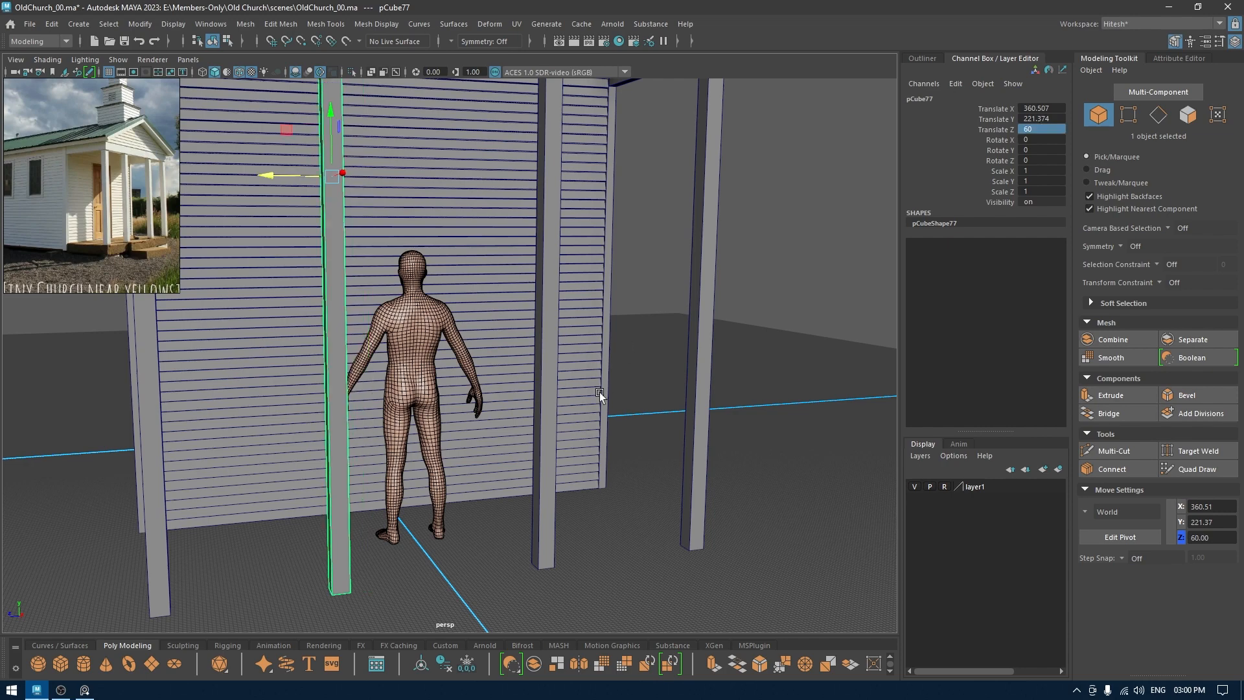
left_click_drag(598, 395, 599, 353, "alt")
key("w")
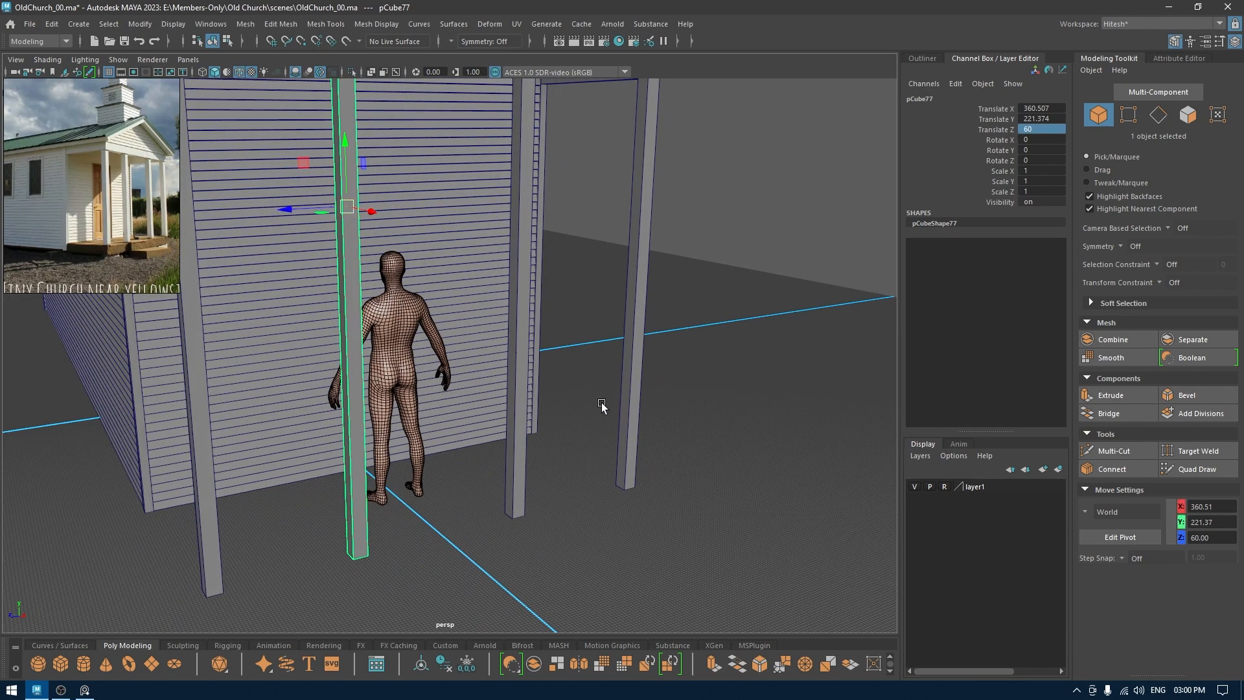
Step: Save the scene and clear the selection to view the whole church with its four porch posts
right_click_drag(603, 405, 570, 330, "alt")
key("ctrl+s")
key("Delete")
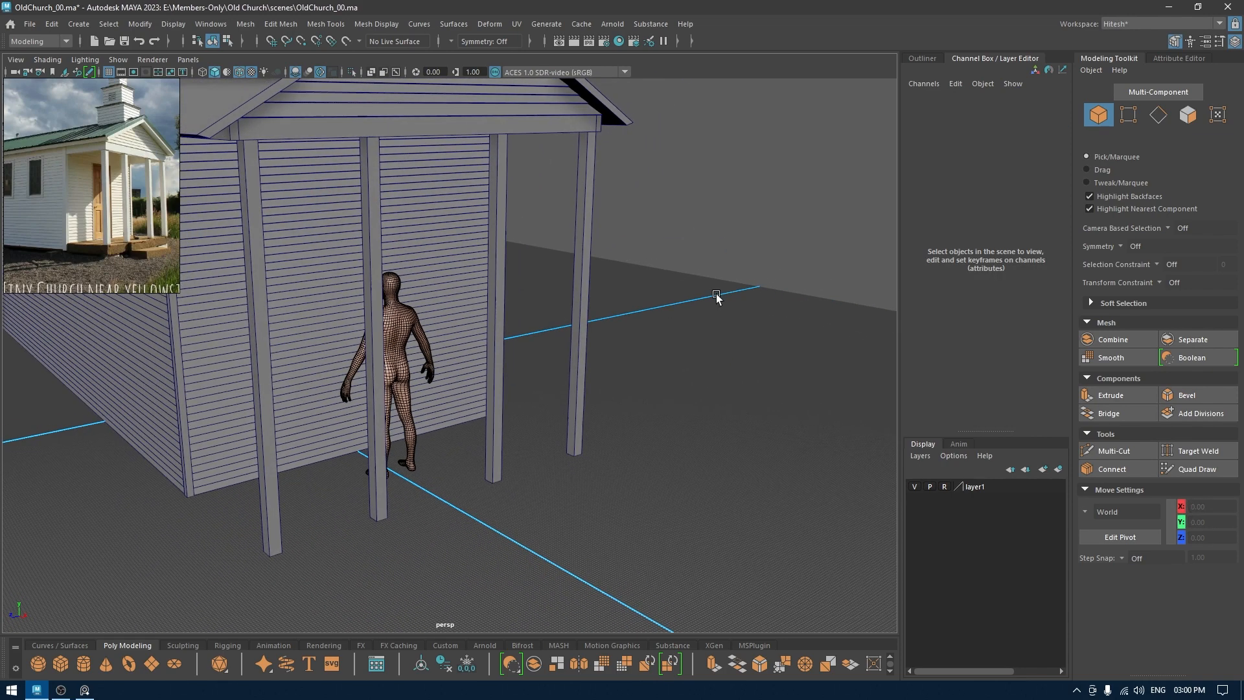
left_click_drag(716, 293, 651, 450, "alt")
right_click_drag(651, 450, 515, 336, "alt")
key("ctrl+s")
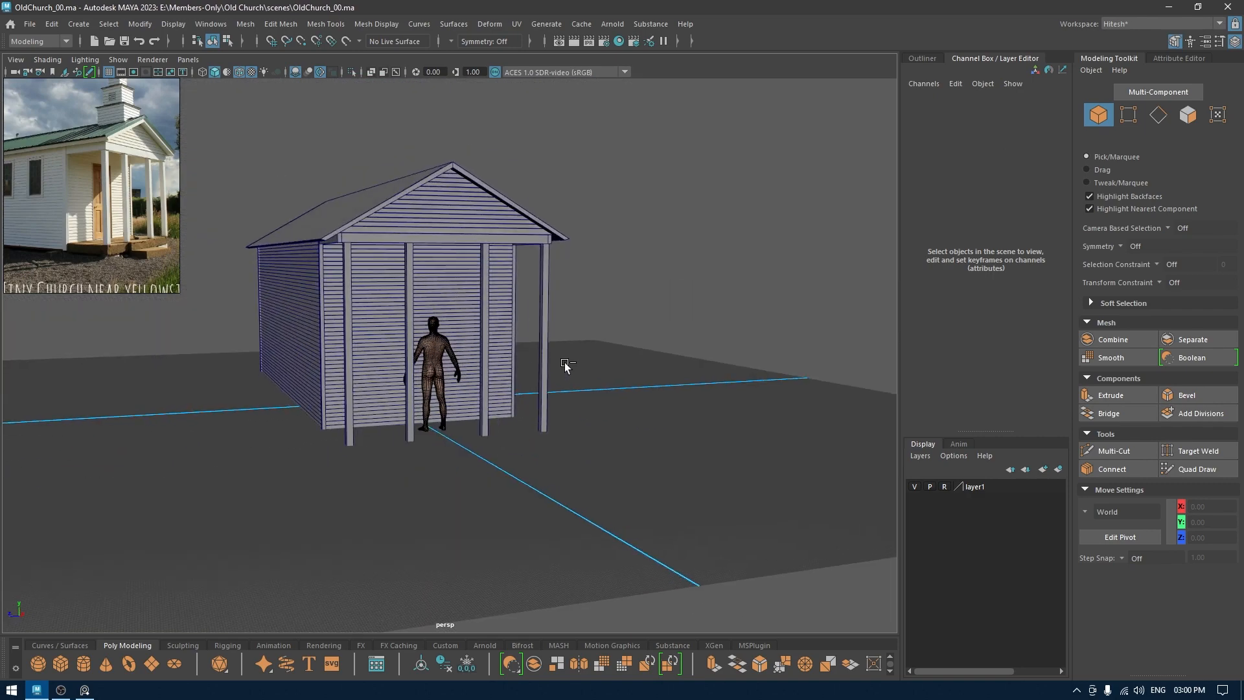
mouse_move(565, 362)
left_mouse_down("alt")
mouse_move(626, 367)
mouse_move(572, 360)
left_mouse_up("alt")
key("ctrl+s")
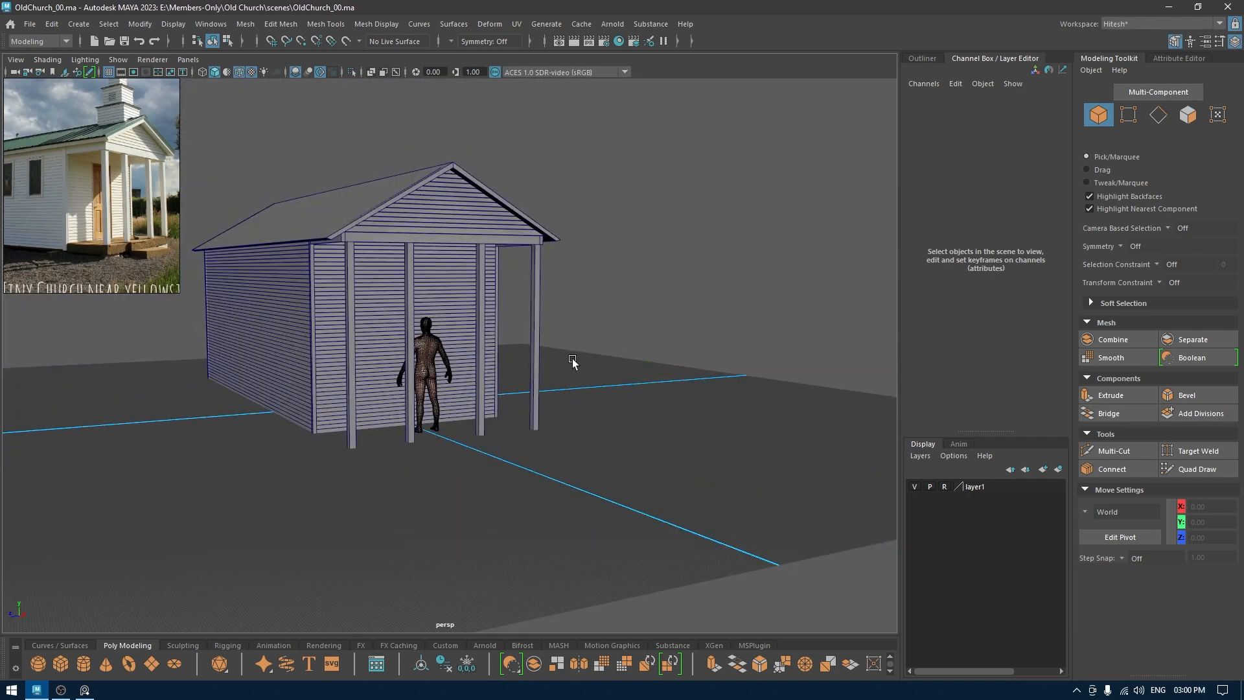
Step: Save the scene as a new version named OldChurch_01.ma
right_click_drag(504, 336, 502, 405, "alt")
left_click_drag(502, 405, 364, 266, "alt")
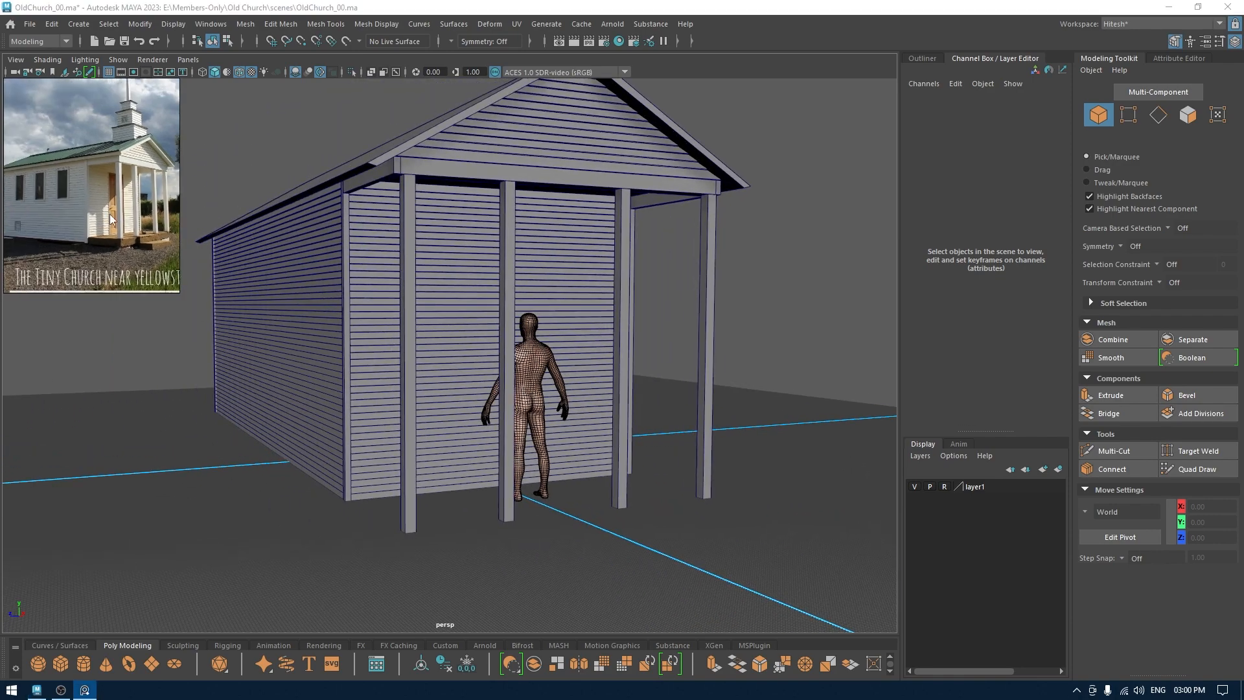
key("ctrl+s")
left_click(578, 402)
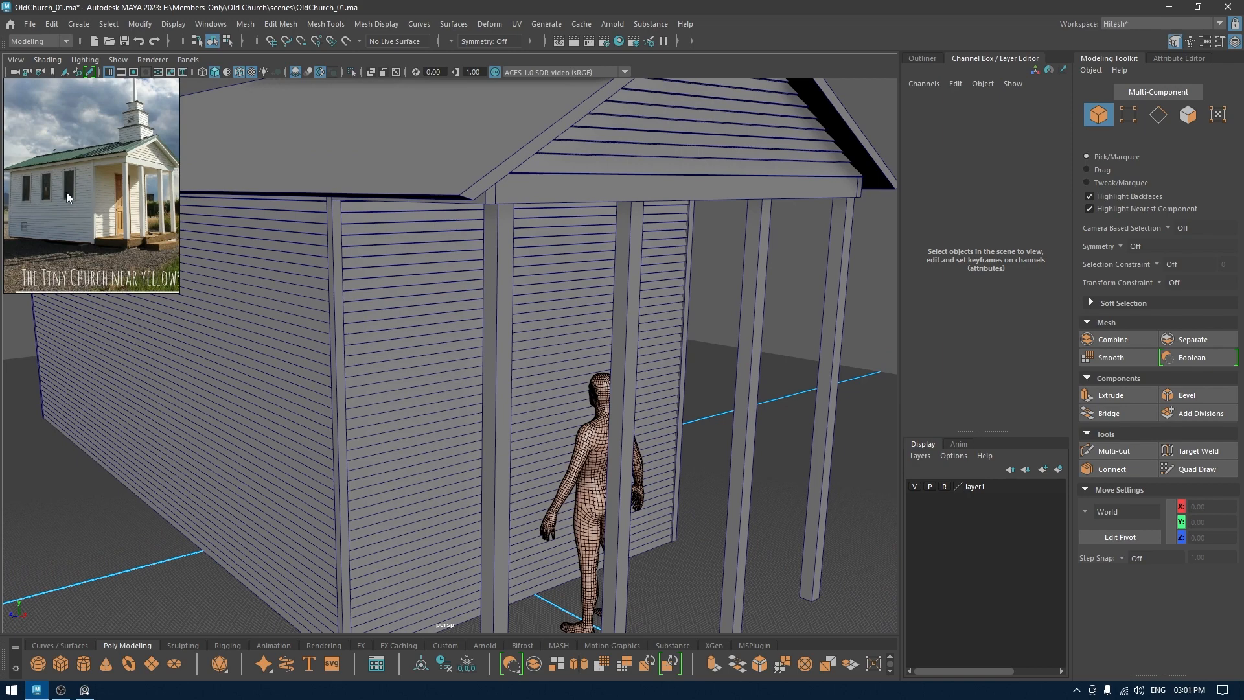
Step: Combine the front wall's siding group panel_00 into a single mesh and rename it panel_front
scroll(66, 192, "up", 2)
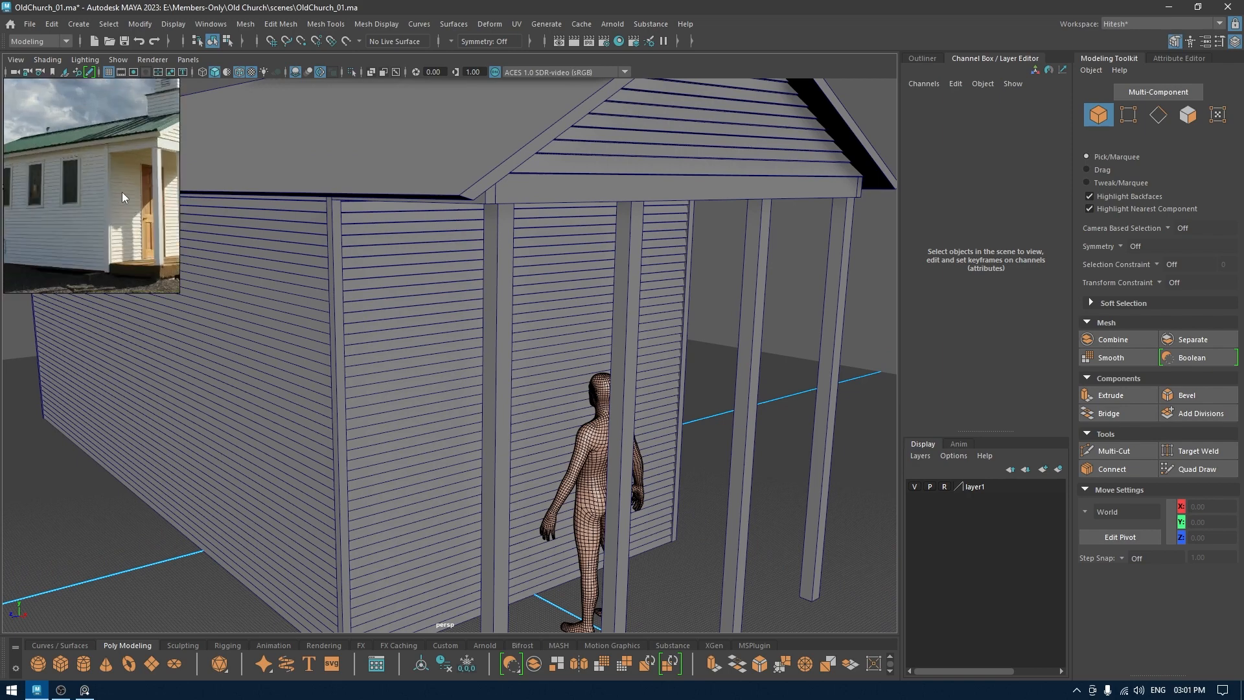
scroll(83, 196, "down", 2)
scroll(500, 311, "down", 5)
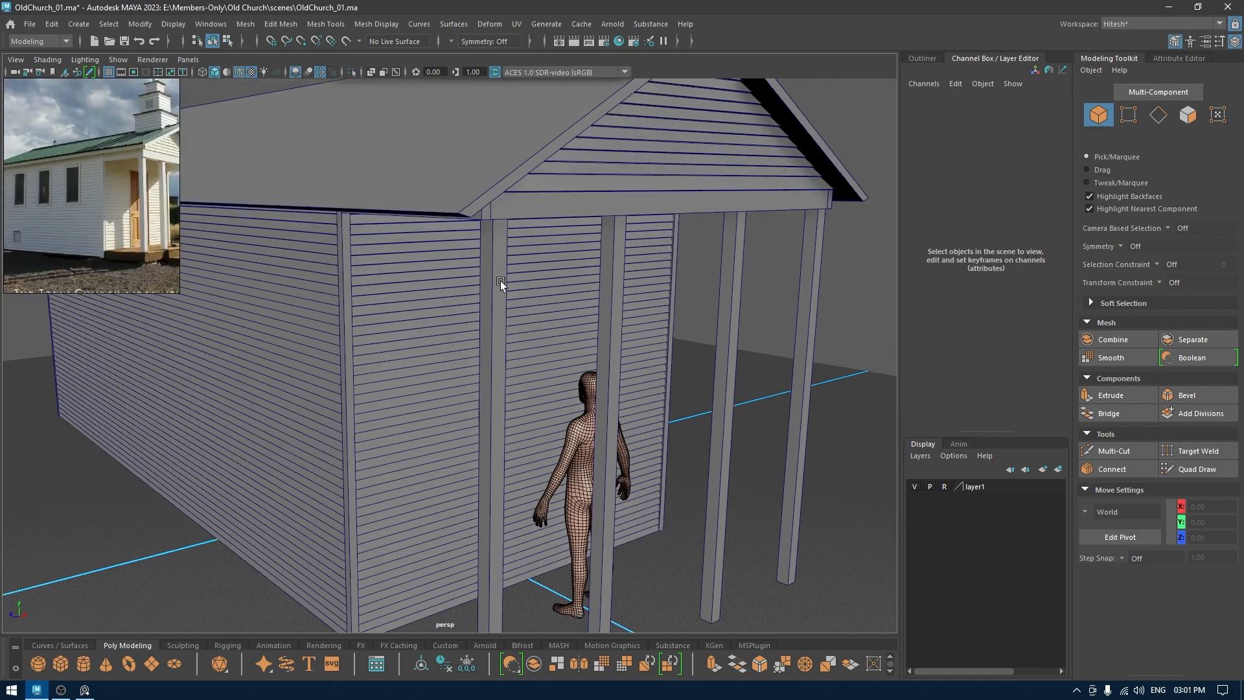
mouse_move(498, 198)
left_mouse_down("alt")
mouse_move(530, 177)
mouse_move(566, 195)
mouse_move(515, 174)
mouse_move(564, 159)
mouse_move(607, 166)
mouse_move(628, 152)
mouse_move(499, 189)
left_mouse_up("alt")
left_click(924, 58)
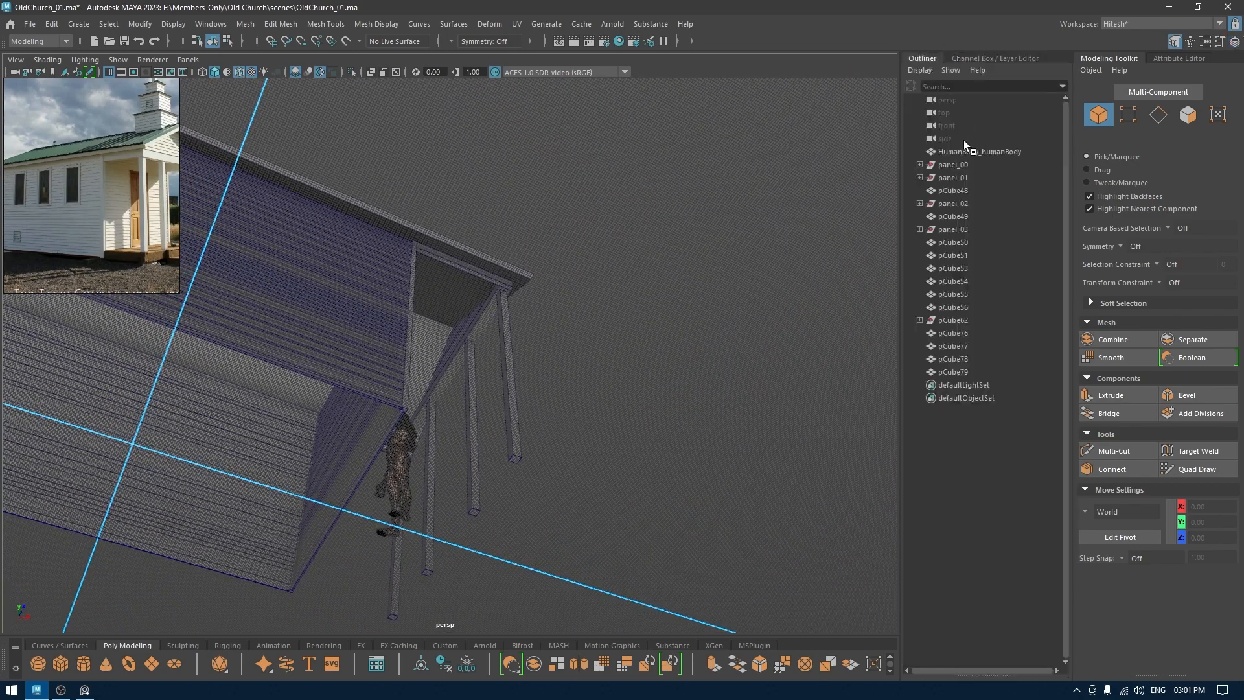
left_click(958, 152)
left_click(956, 165)
left_click_drag(461, 241, 363, 304, "alt")
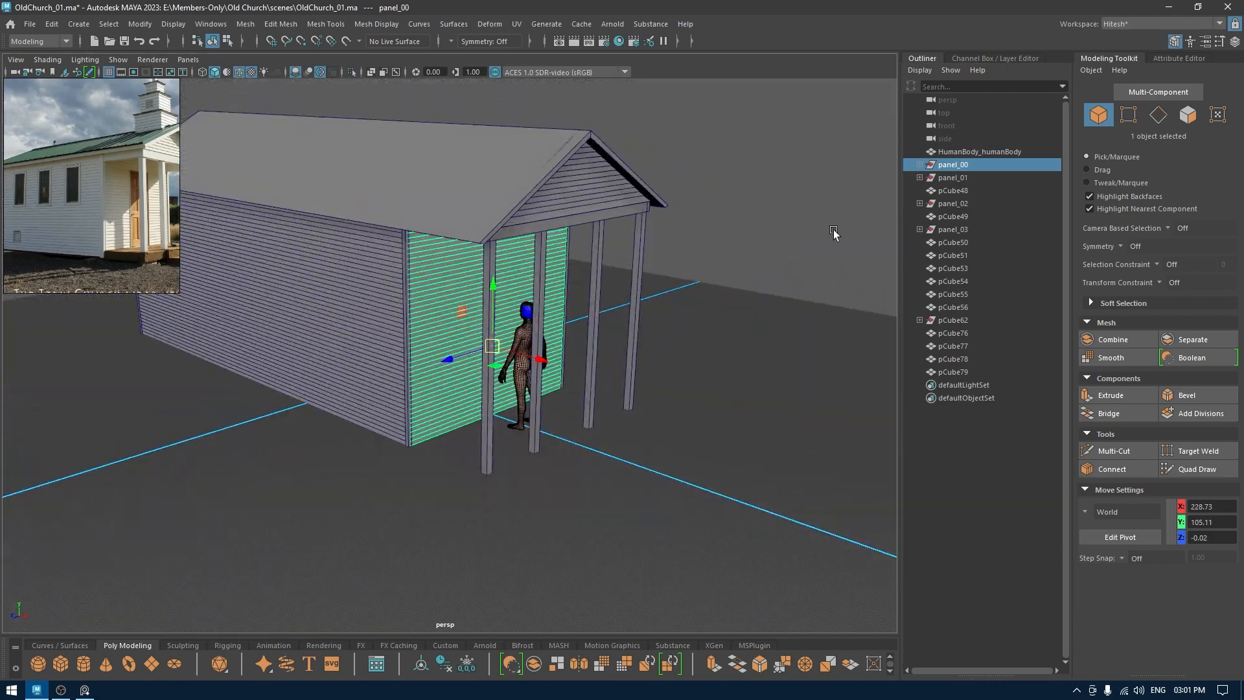
right_click_drag(747, 211, 756, 480, "shift")
double_click(958, 386)
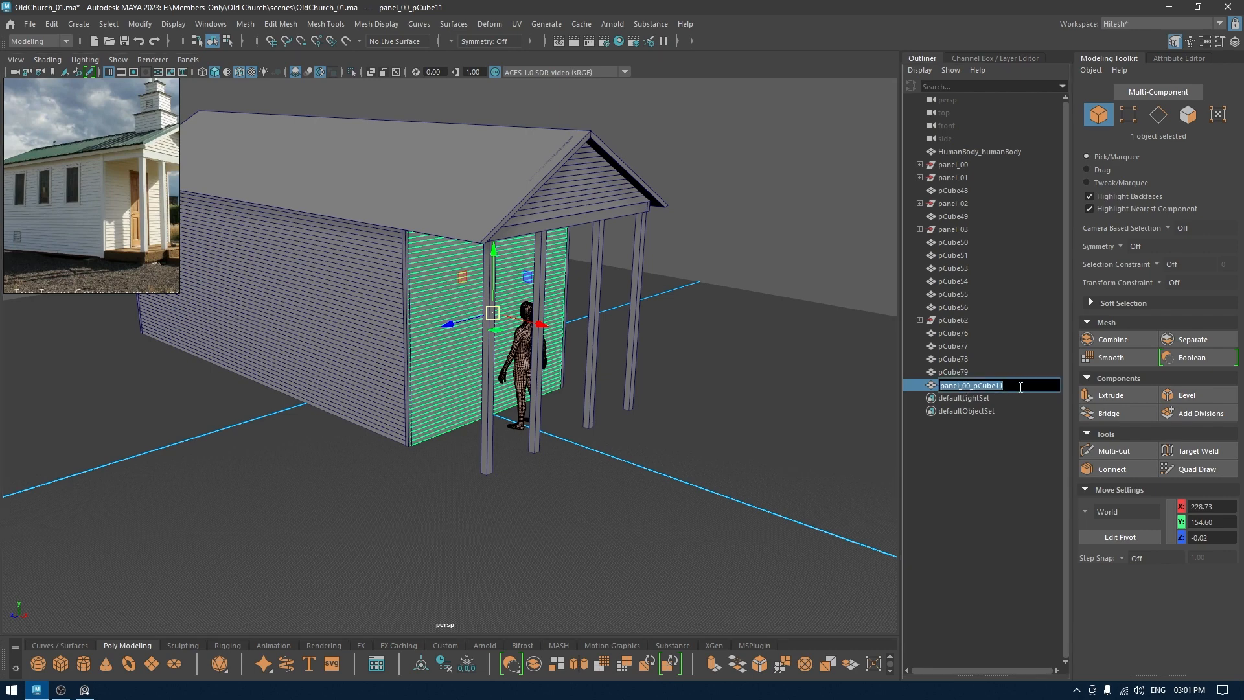
type("panel_front")
key("Return")
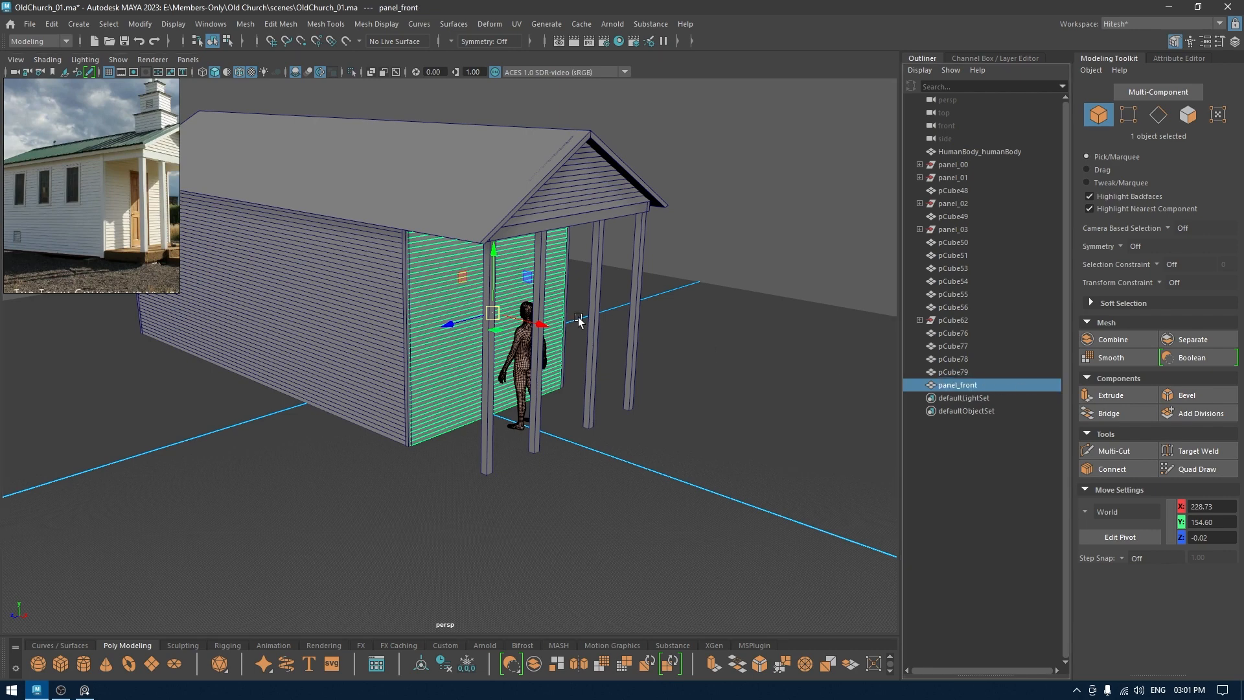
Step: Select only the panel_02 side wall's siding boards, combine them into one mesh, and rename it panel_right
left_click_drag(578, 317, 524, 239, "alt")
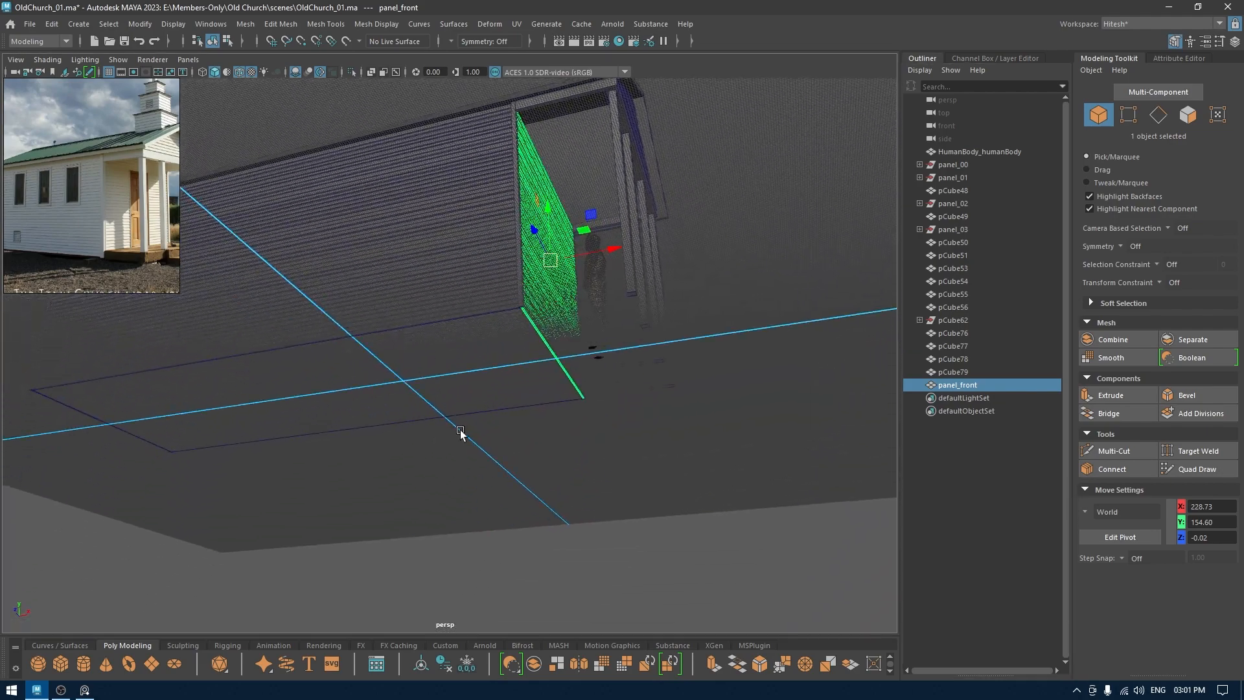
left_click_drag(460, 431, 491, 398, "alt")
left_click_drag(426, 563, 388, 372)
left_click_drag(673, 391, 573, 77, "ctrl")
left_click_drag(581, 194, 508, 301, "alt")
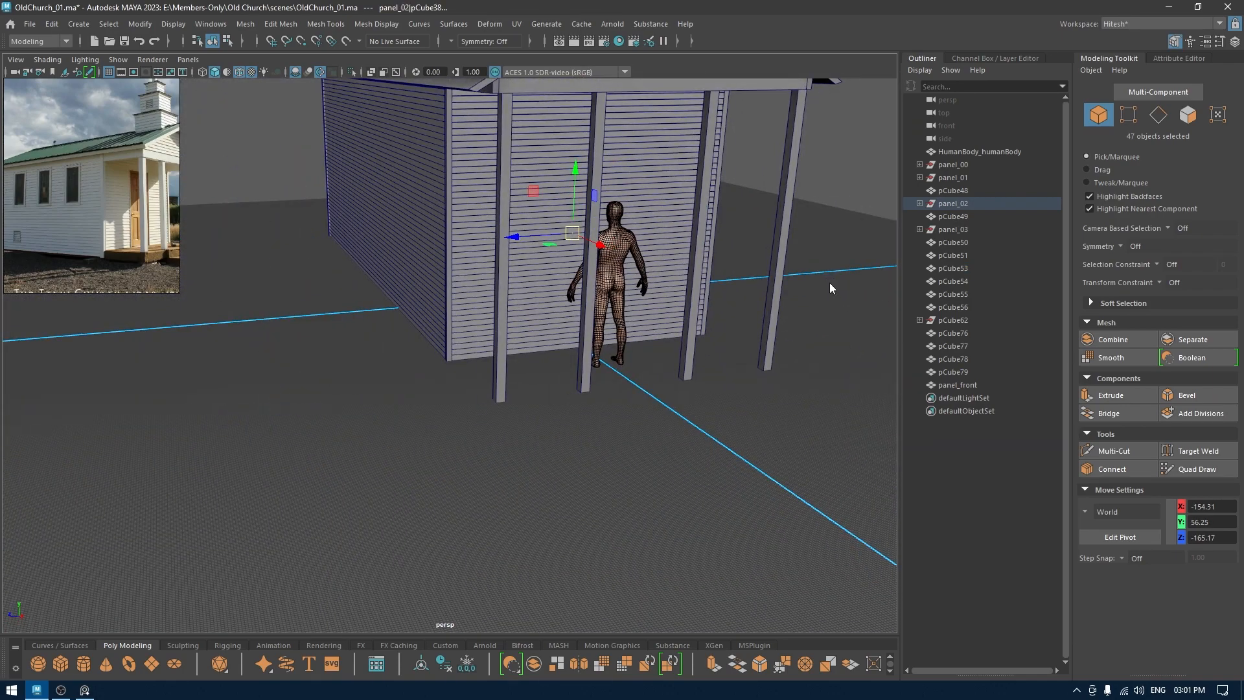
right_click_drag(831, 288, 805, 555, "shift")
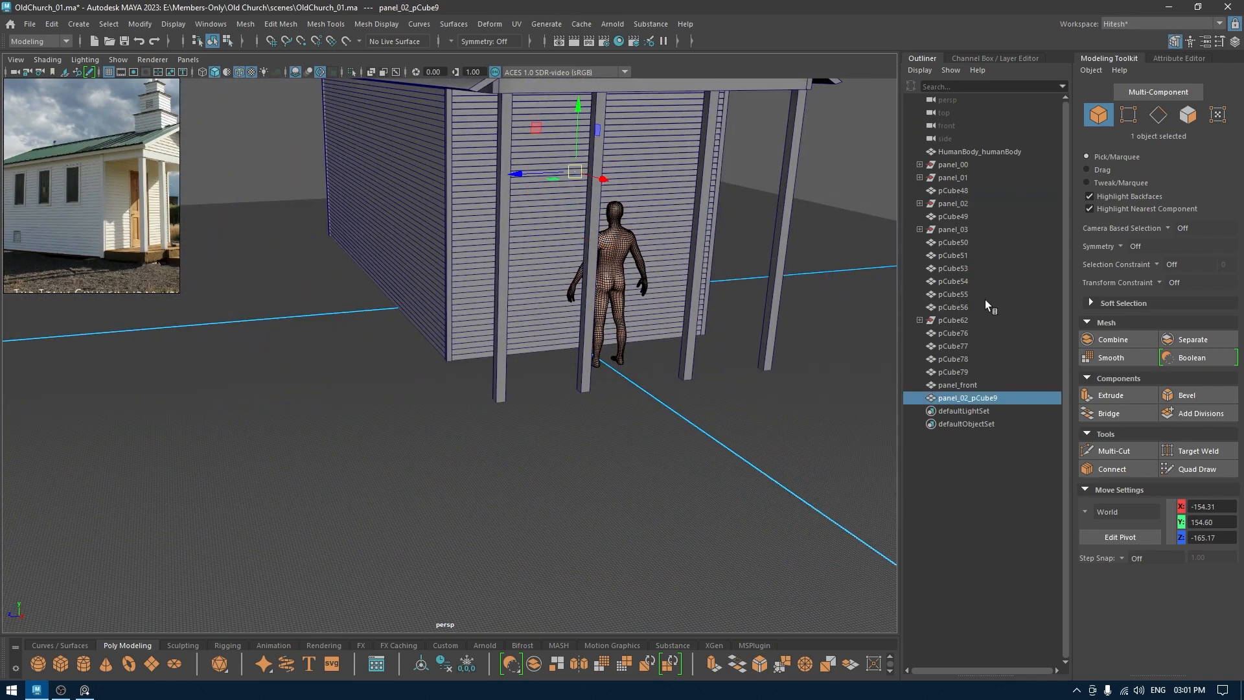
double_click(956, 398)
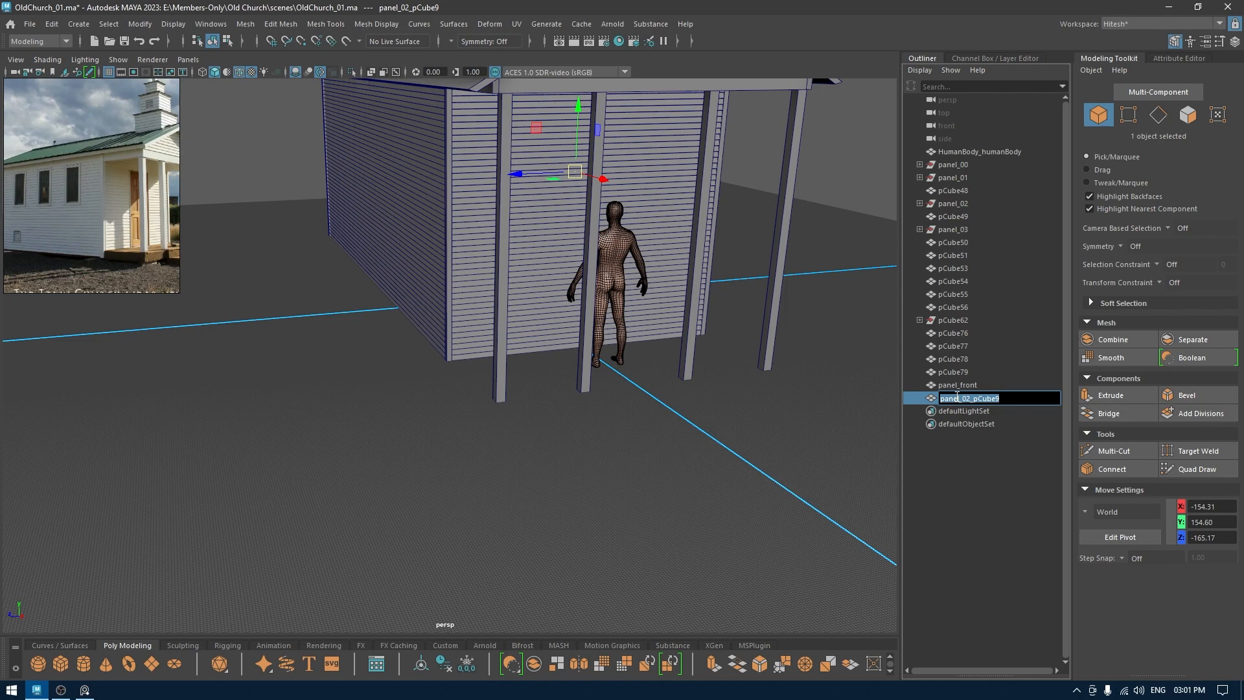
type("panel_right")
key("Return")
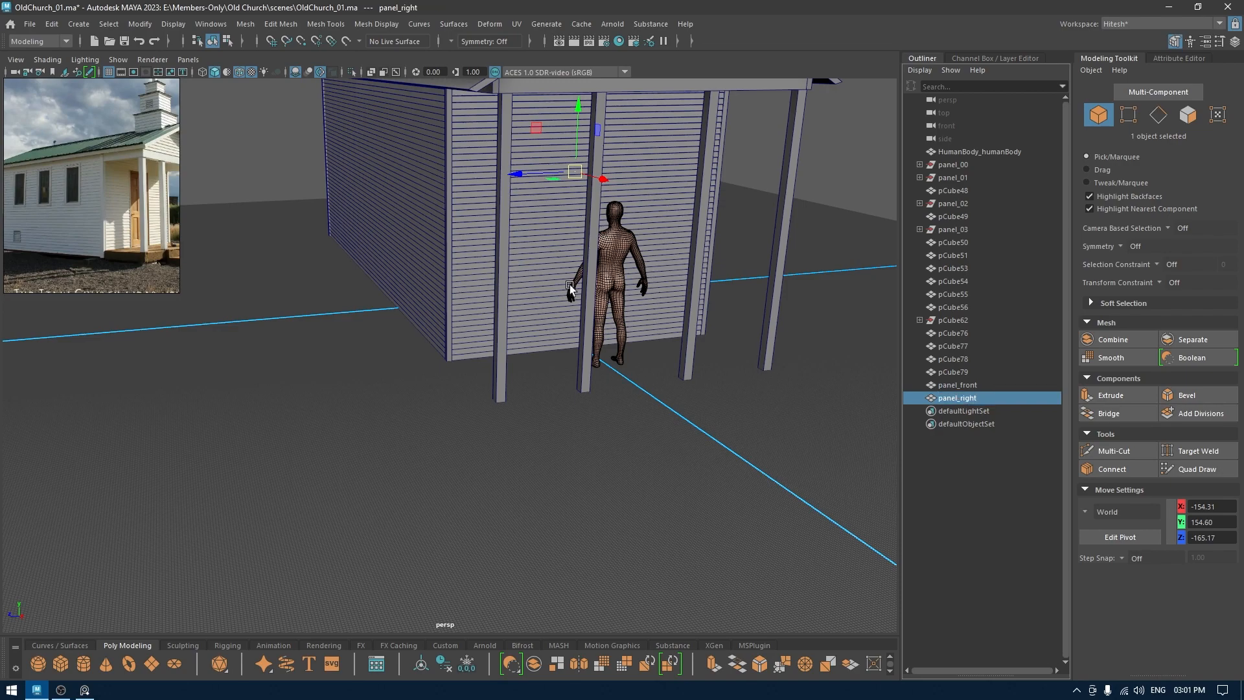
Step: Select only the panel_01 side wall's siding boards, combine them into one mesh, and rename it panel_left
left_click_drag(569, 285, 537, 262, "alt")
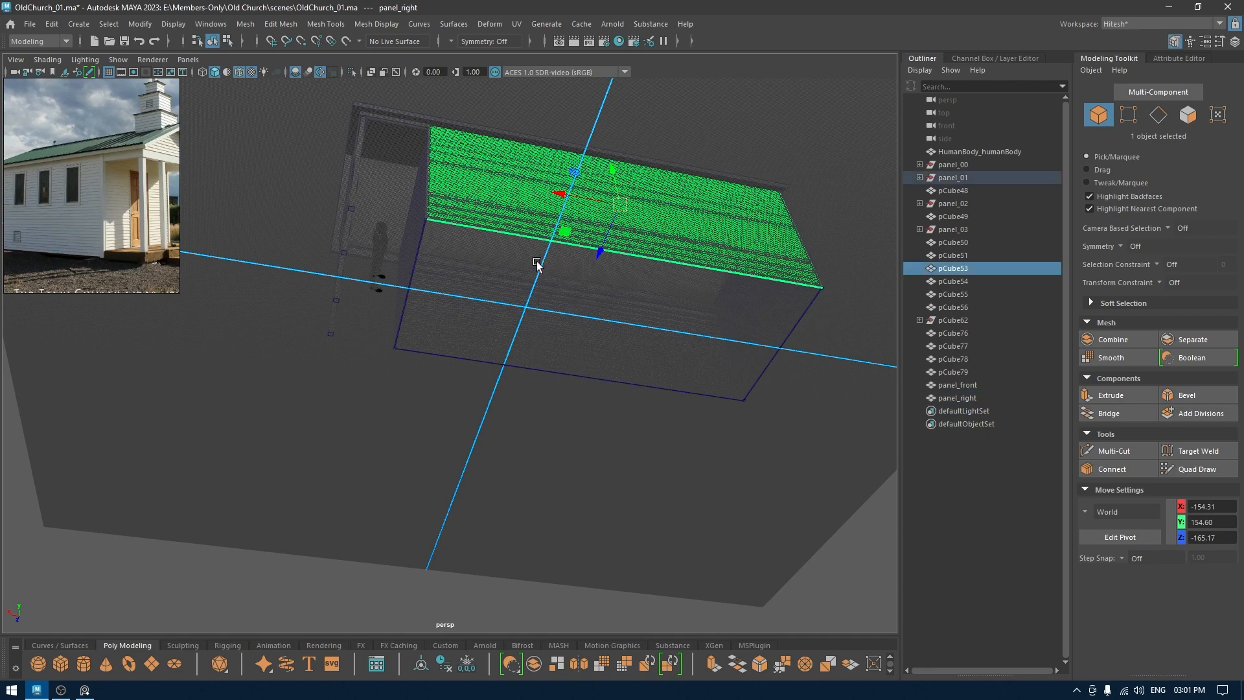
left_click_drag(348, 309, 347, 86, "ctrl")
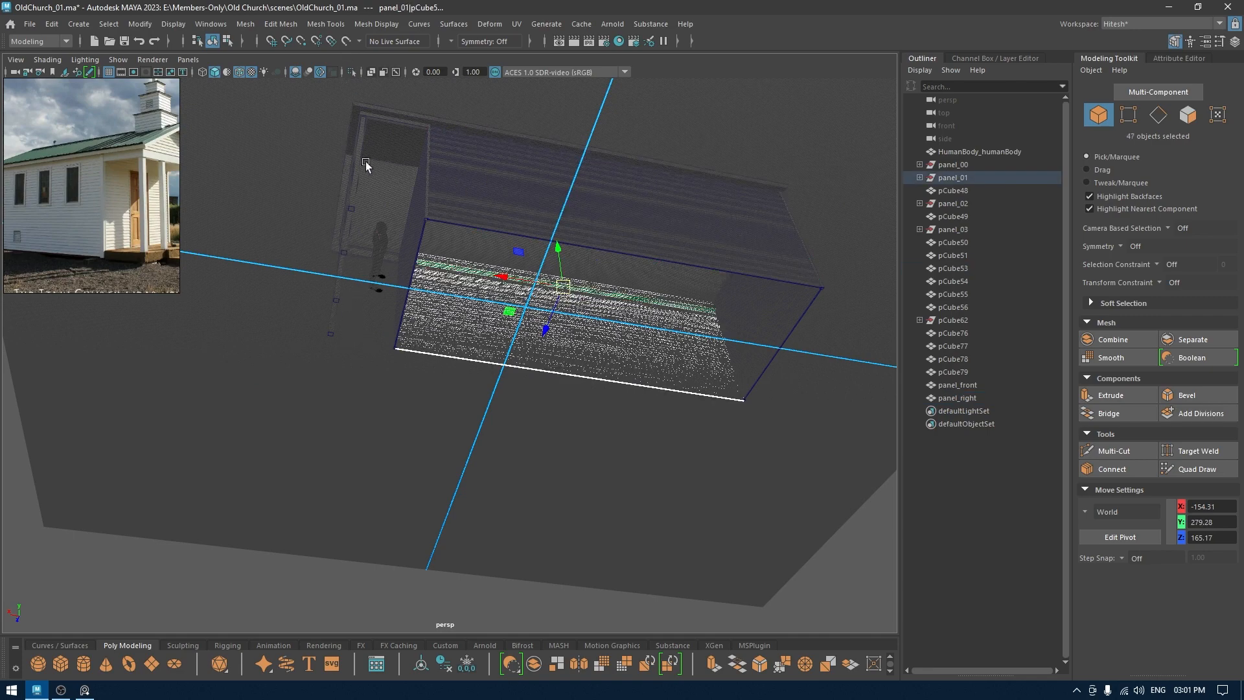
left_click_drag(366, 165, 661, 258, "alt")
right_click_drag(706, 230, 677, 502, "shift")
double_click(970, 412)
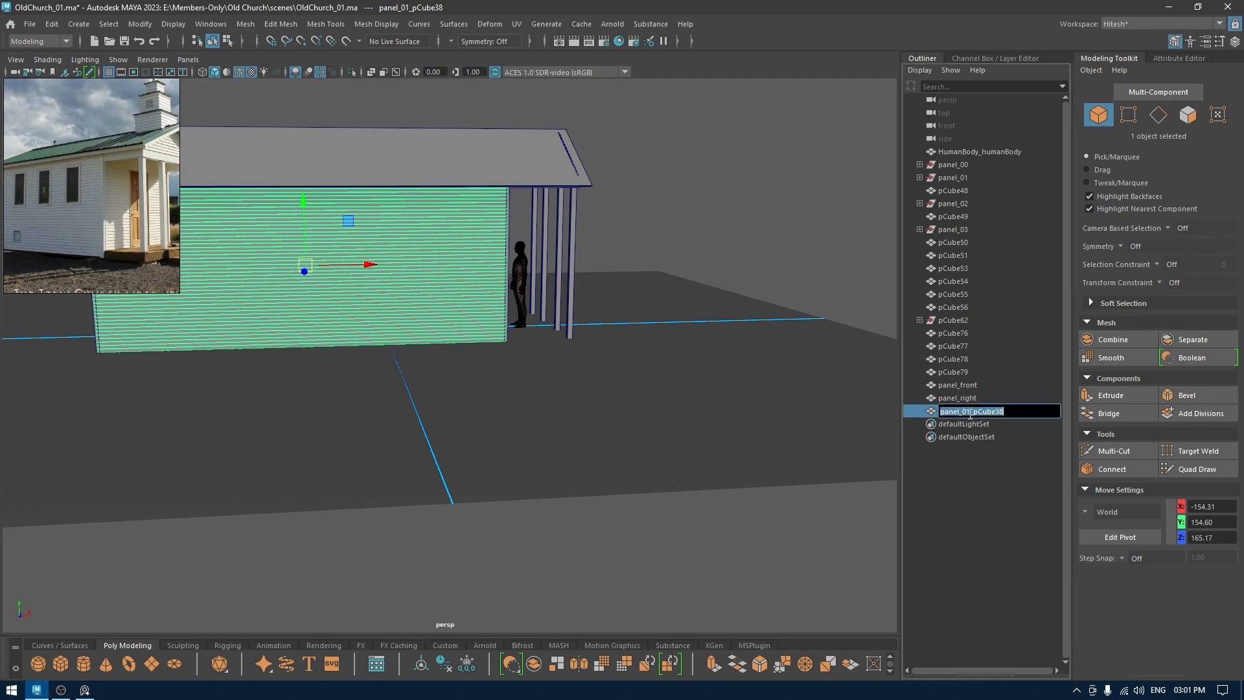
type("panel_left")
key("Return")
Step: Select only the panel_03 back wall's siding boards, combine them into one mesh, and rename it panel_back
left_click_drag(583, 408, 550, 297, "alt")
left_click_drag(406, 399, 342, 303)
left_click_drag(391, 338, 595, 116)
left_click_drag(561, 192, 622, 279, "alt")
scroll(602, 344, "up", 4)
left_click(466, 241, "ctrl")
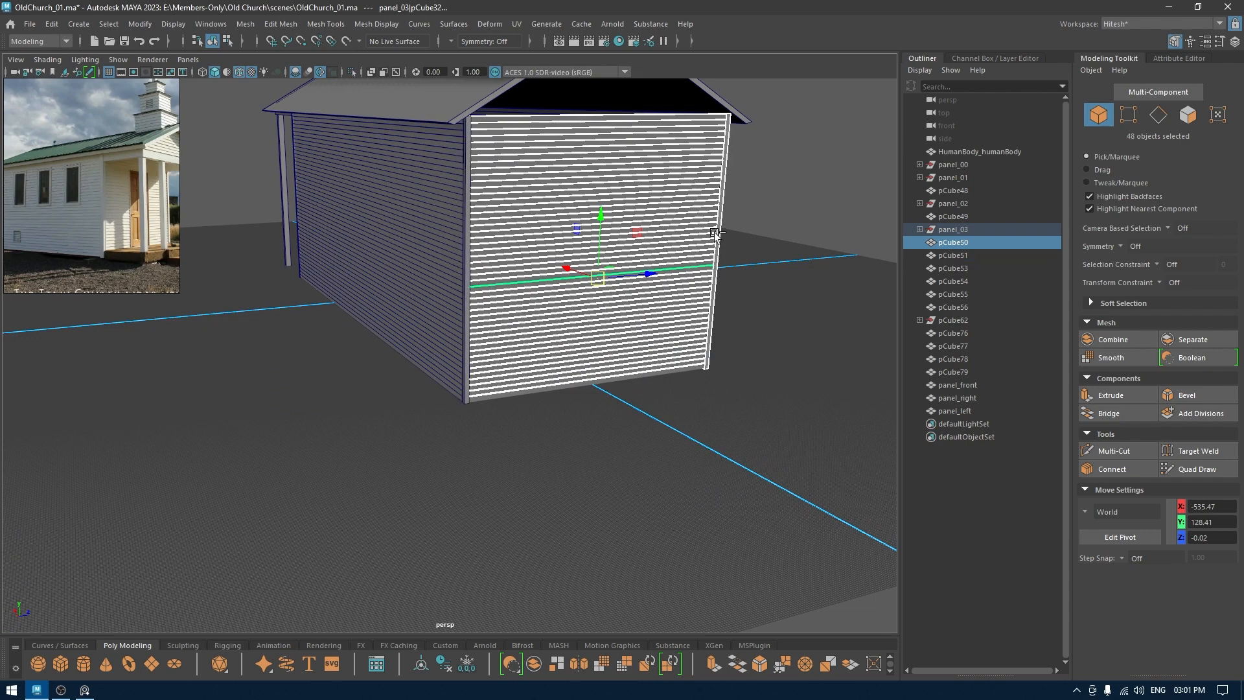
left_click(722, 215, "ctrl")
left_click_drag(764, 244, 385, 428, "alt")
right_click_drag(384, 429, 389, 594, "shift")
double_click(1025, 425)
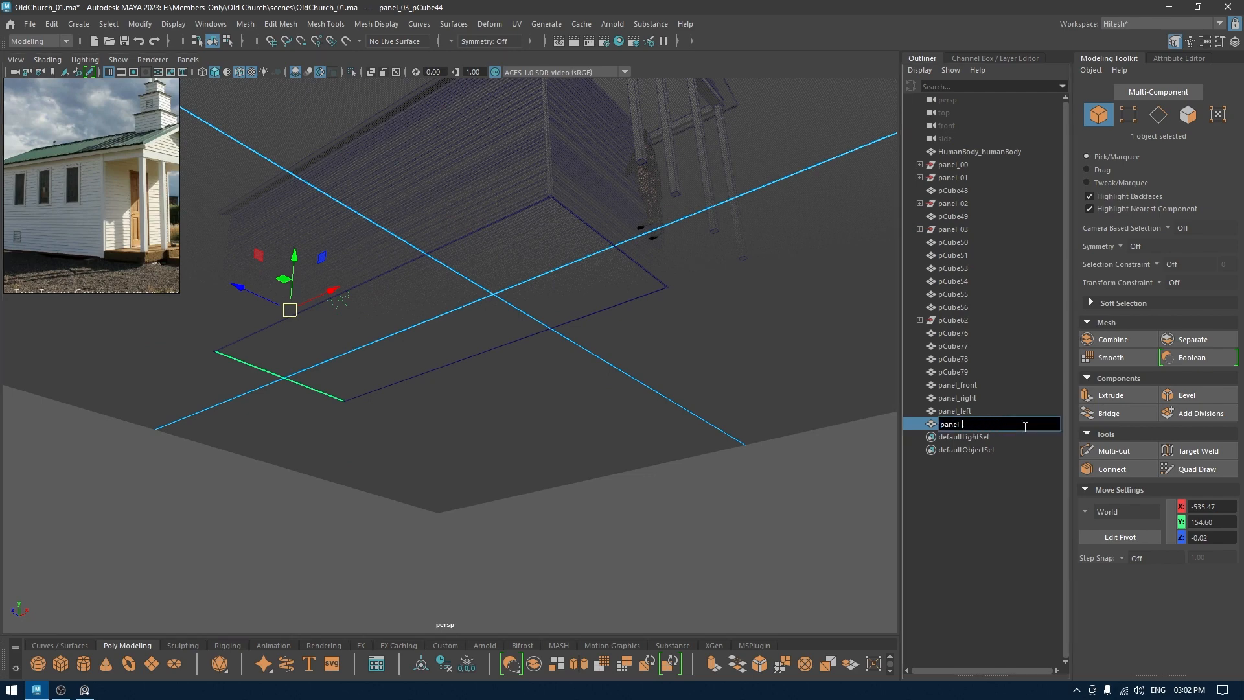
type("panel_back")
key("Return")
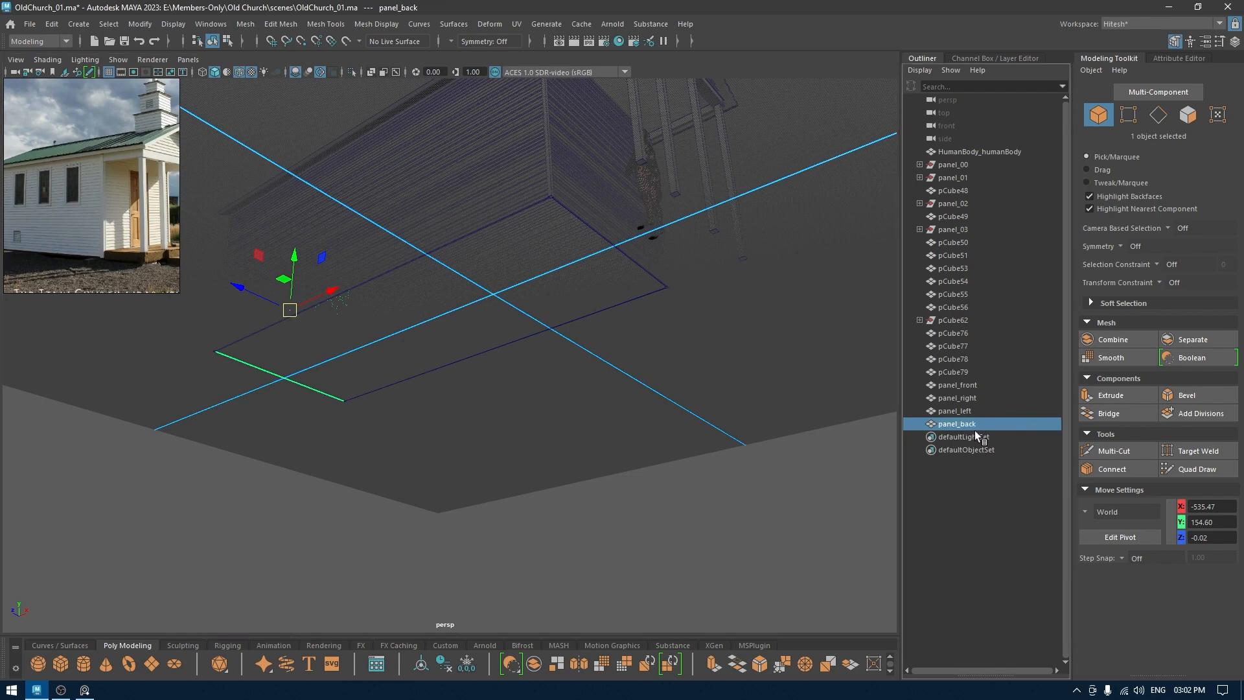
Step: Examine the combined left, back and front wall panels from several angles, selecting each one in turn
left_click(694, 463)
left_click_drag(694, 464, 557, 292, "alt")
left_click(460, 279)
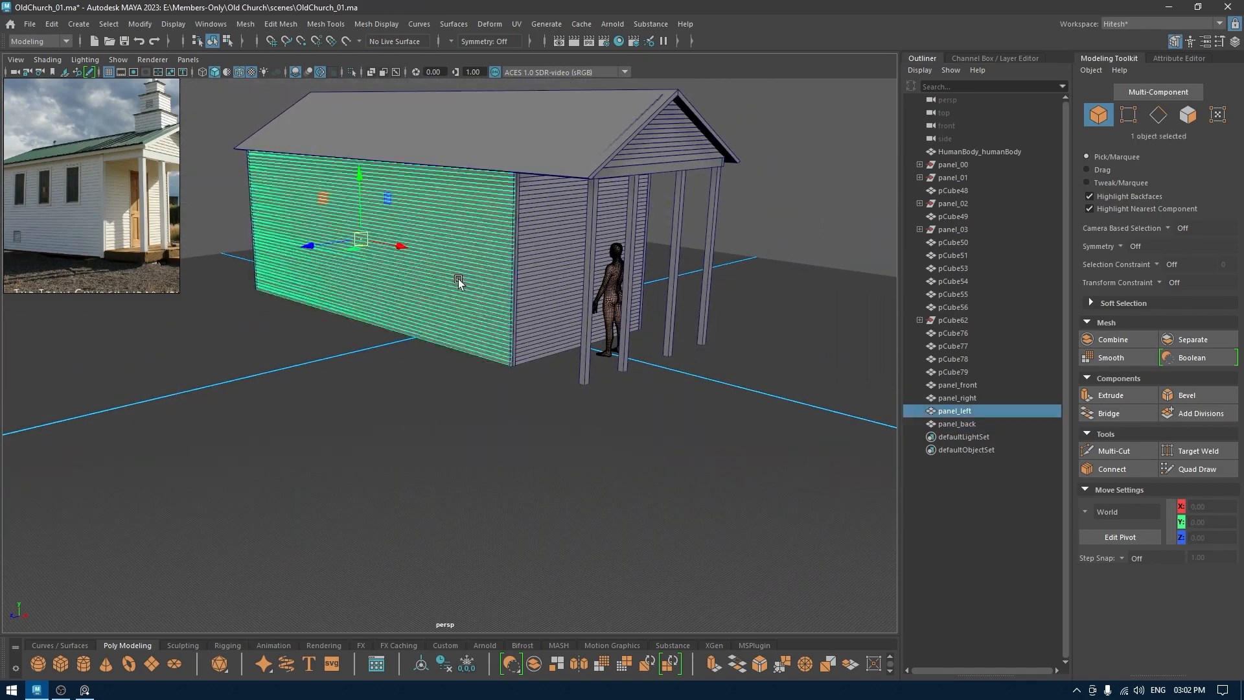
left_click_drag(463, 285, 389, 367, "alt")
left_click(526, 408)
left_click_drag(526, 408, 536, 283, "alt")
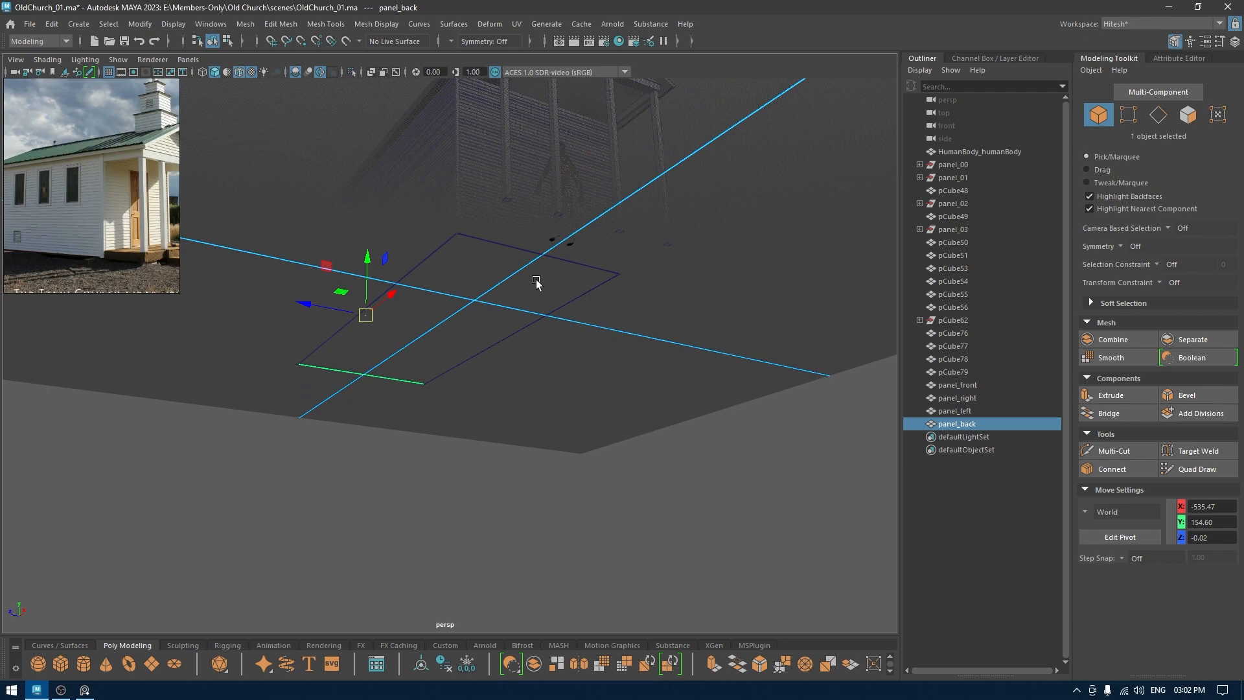
left_click(525, 216)
left_click_drag(525, 216, 539, 297, "alt")
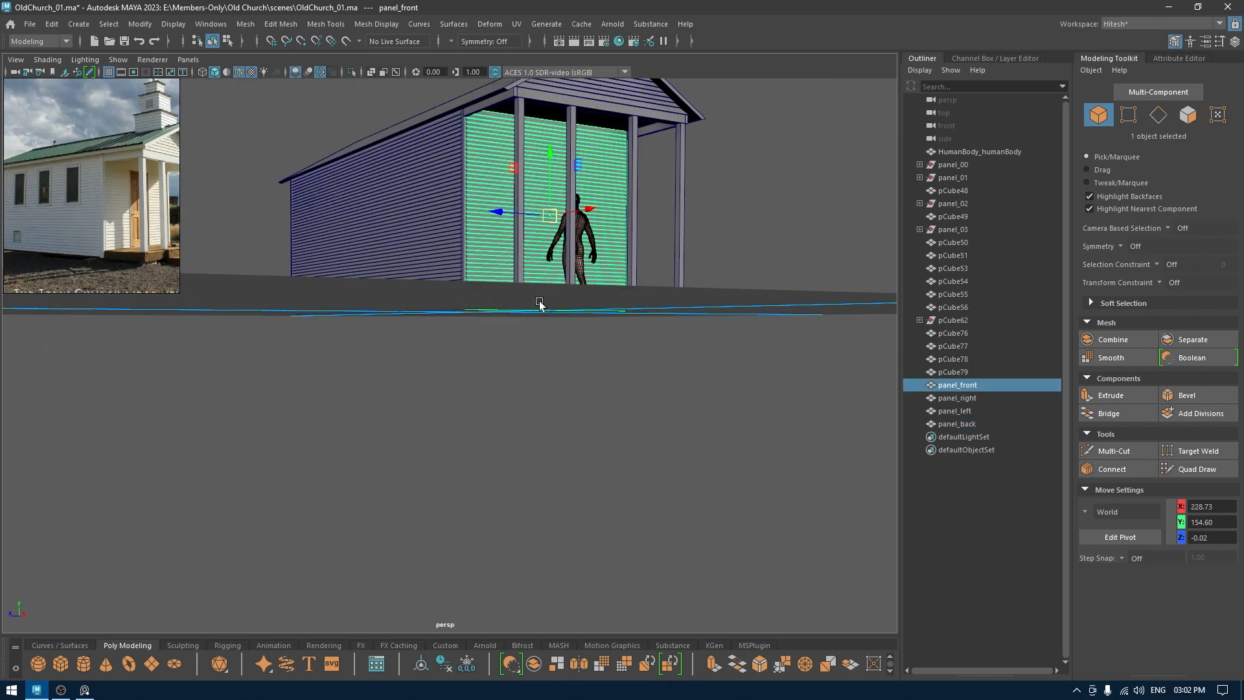
Step: Delete the construction history of panel_front, panel_right, panel_left and panel_back
left_click(963, 411)
left_click(964, 399, "ctrl")
left_click(962, 385, "ctrl")
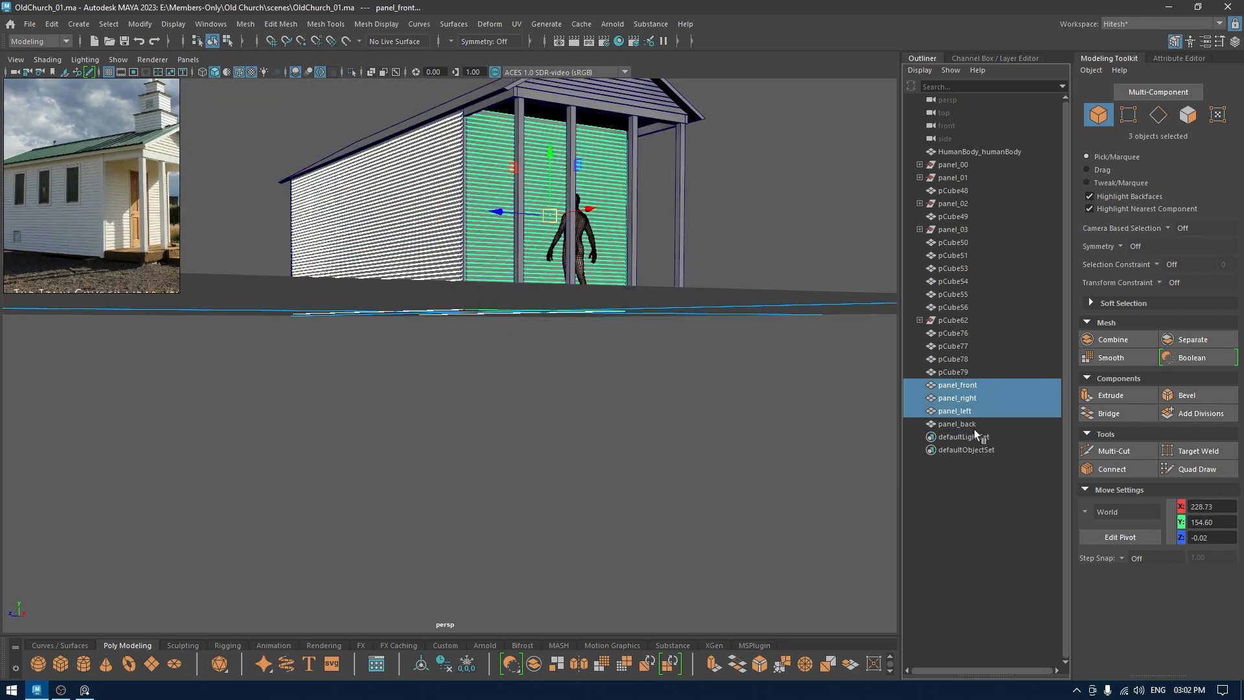
left_click(972, 423, "ctrl")
left_click(51, 24)
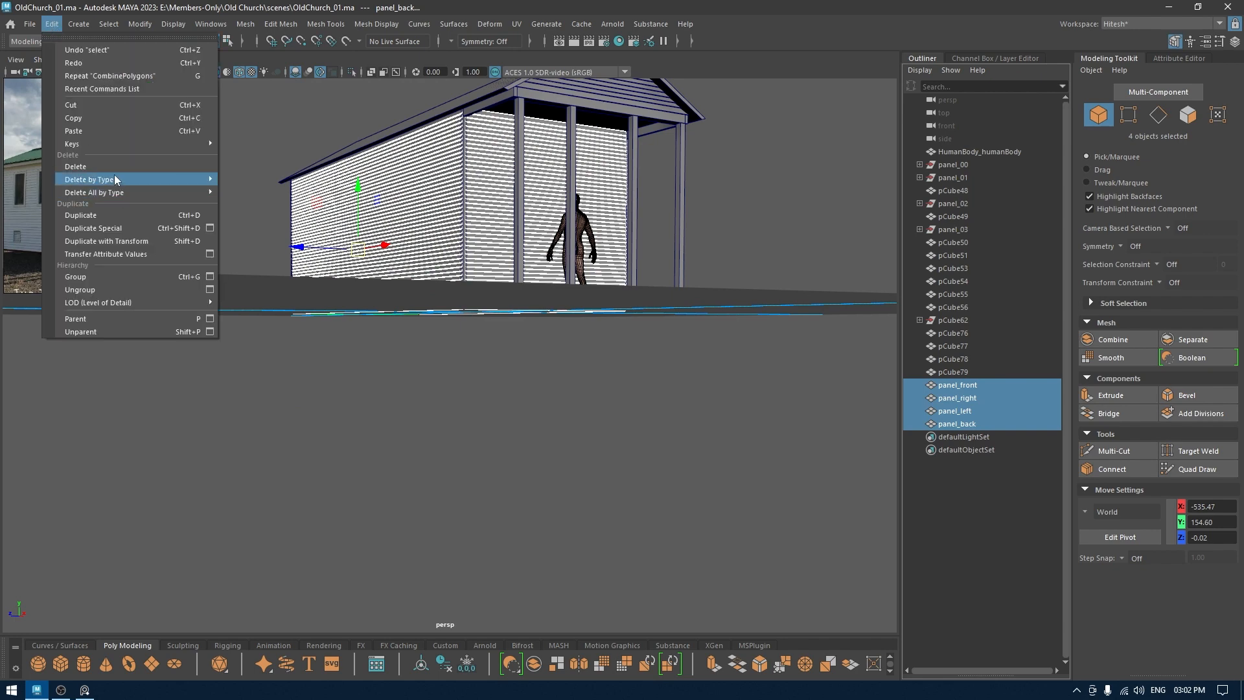
mouse_move(97, 181)
left_click(272, 181)
Step: Deselect the wall panels and save the scene
left_click(543, 436)
left_click_drag(543, 436, 558, 351, "alt")
key("ctrl+s")
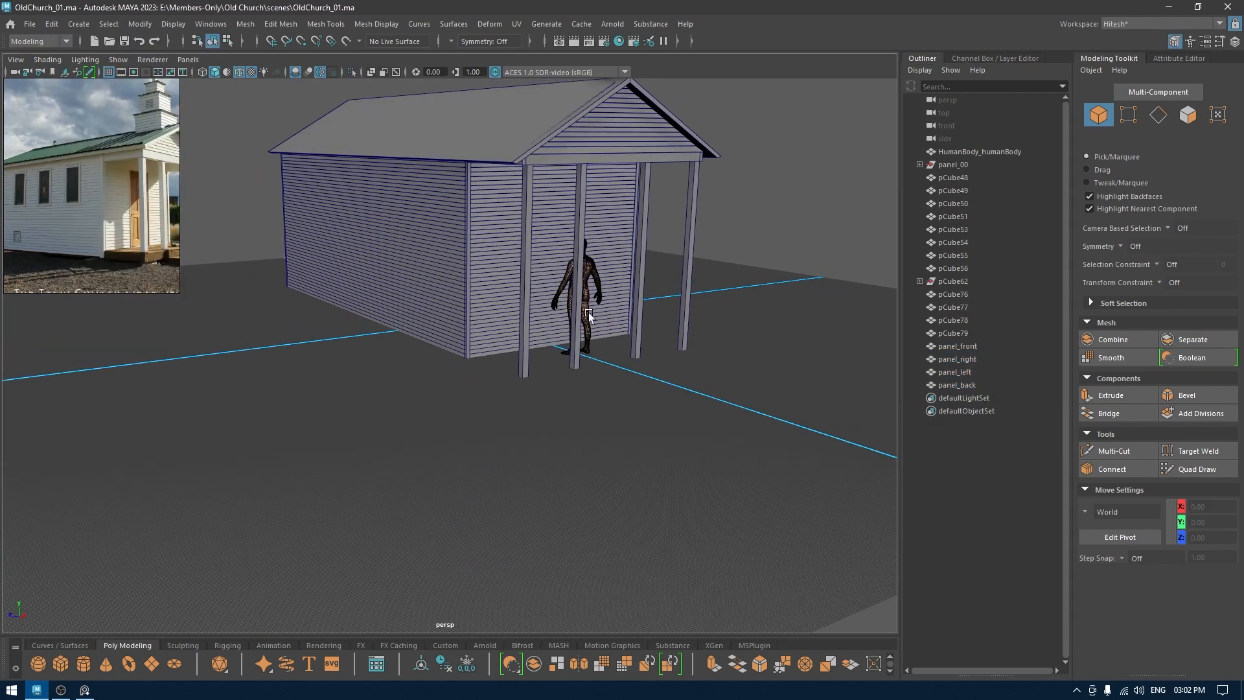
left_click_drag(573, 290, 752, 306, "alt")
left_click(478, 273)
left_click(526, 261)
key("ctrl+s")
left_click(622, 413)
key("ctrl+s")
key("ctrl+s")
Step: Isolate panel_front together with the human figure in the side view, hiding the rest of the church
key("space")
key("ctrl+a")
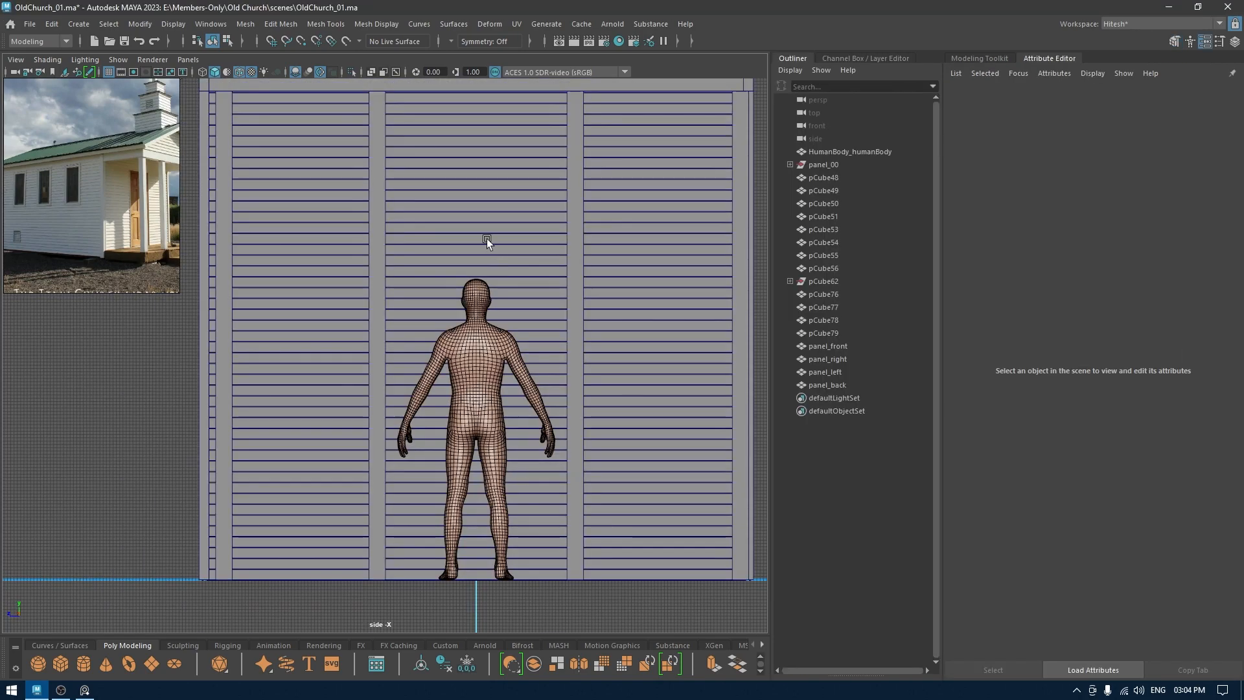
middle_click_drag(471, 286, 461, 264, "alt")
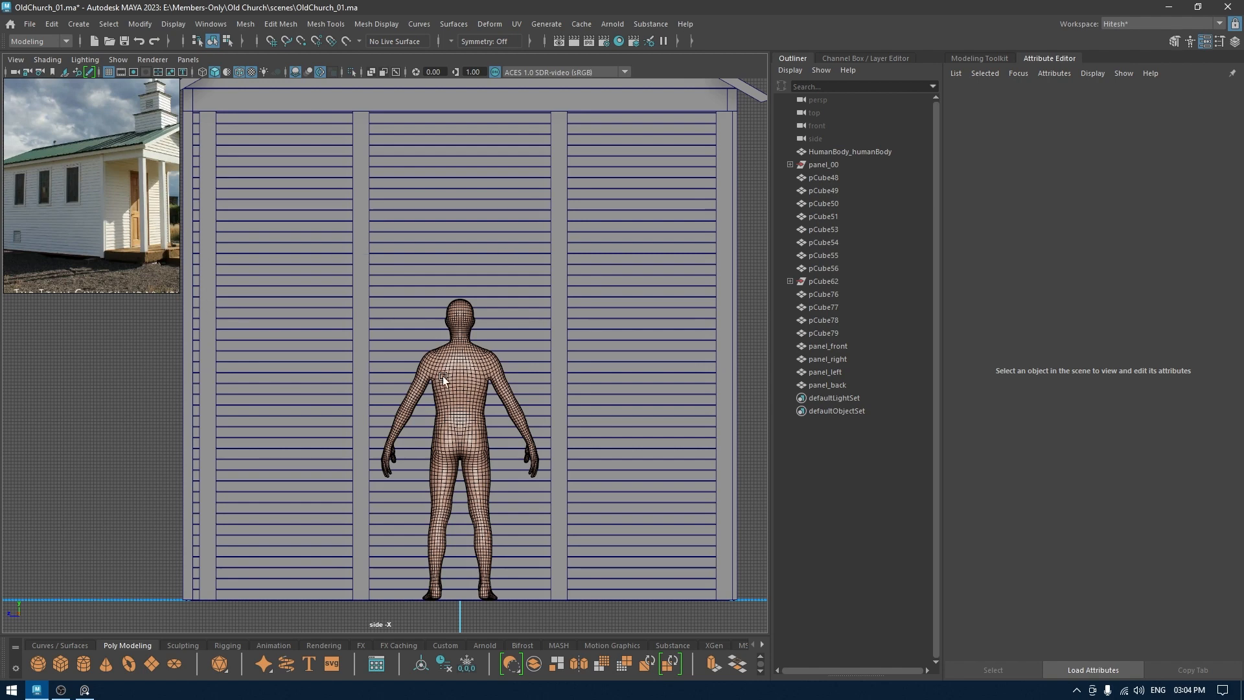
middle_click_drag(444, 380, 458, 345, "alt")
left_click(429, 283)
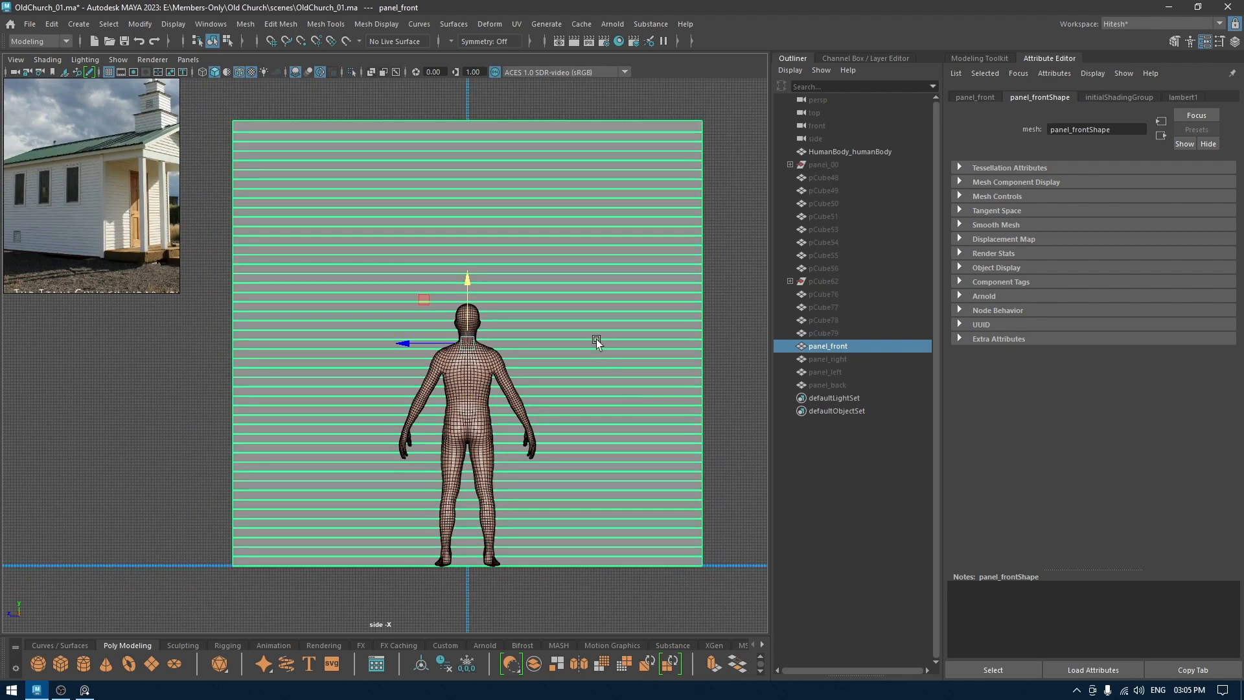
Step: Multi-Cut two vertical lines through panel_front on either side of the human figure, from the ground to just above its head
right_click_drag(590, 324, 497, 329, "shift")
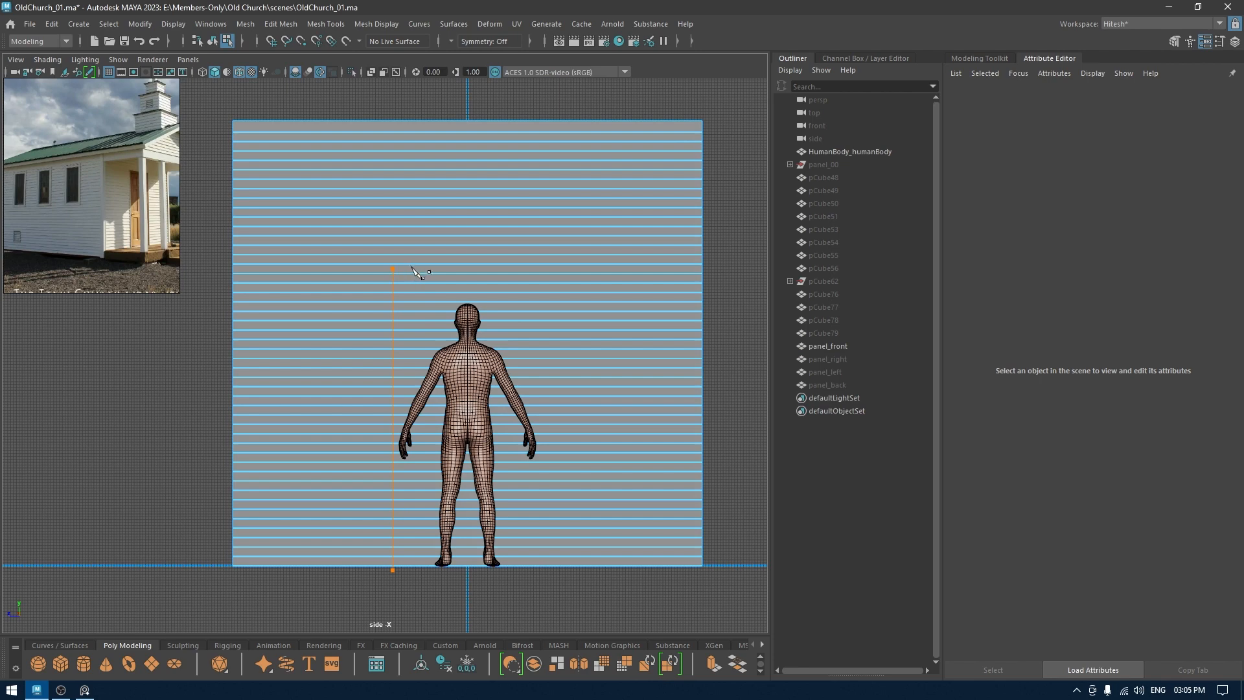
key("Return")
left_click_drag(539, 274, 572, 261, "shift")
key("space")
scroll(538, 313, "up", 2)
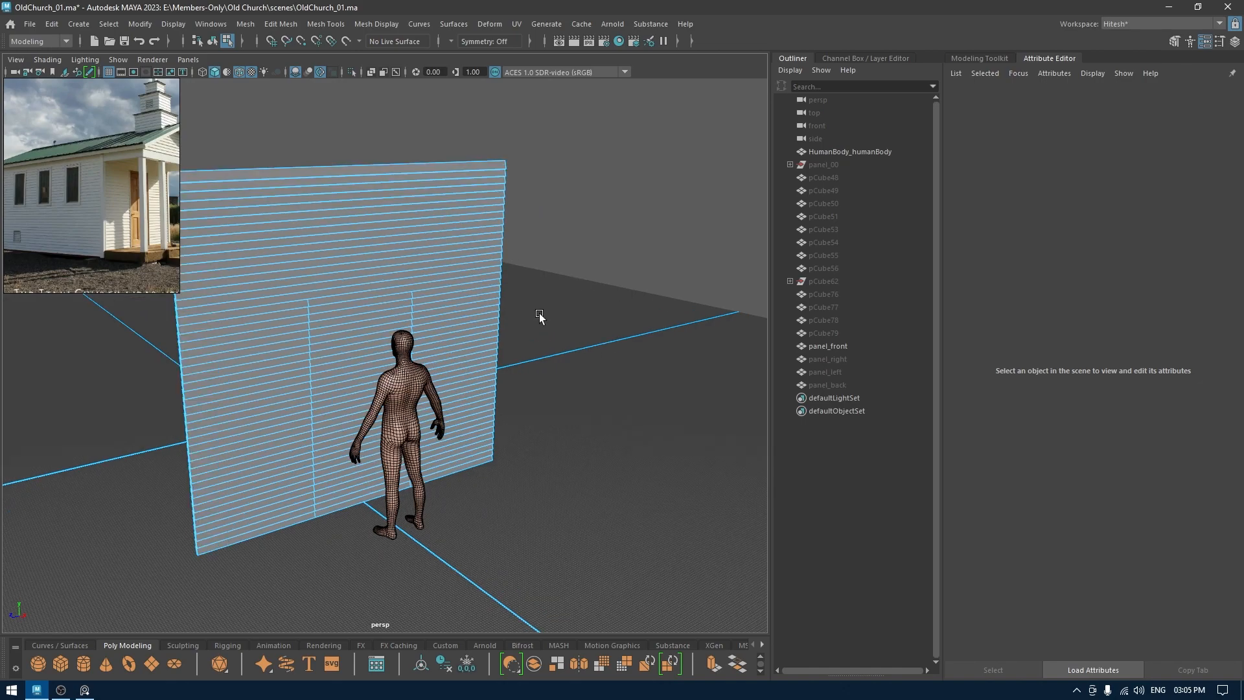
scroll(608, 563, "up", 3)
scroll(502, 380, "up", 3)
scroll(483, 324, "down", 4)
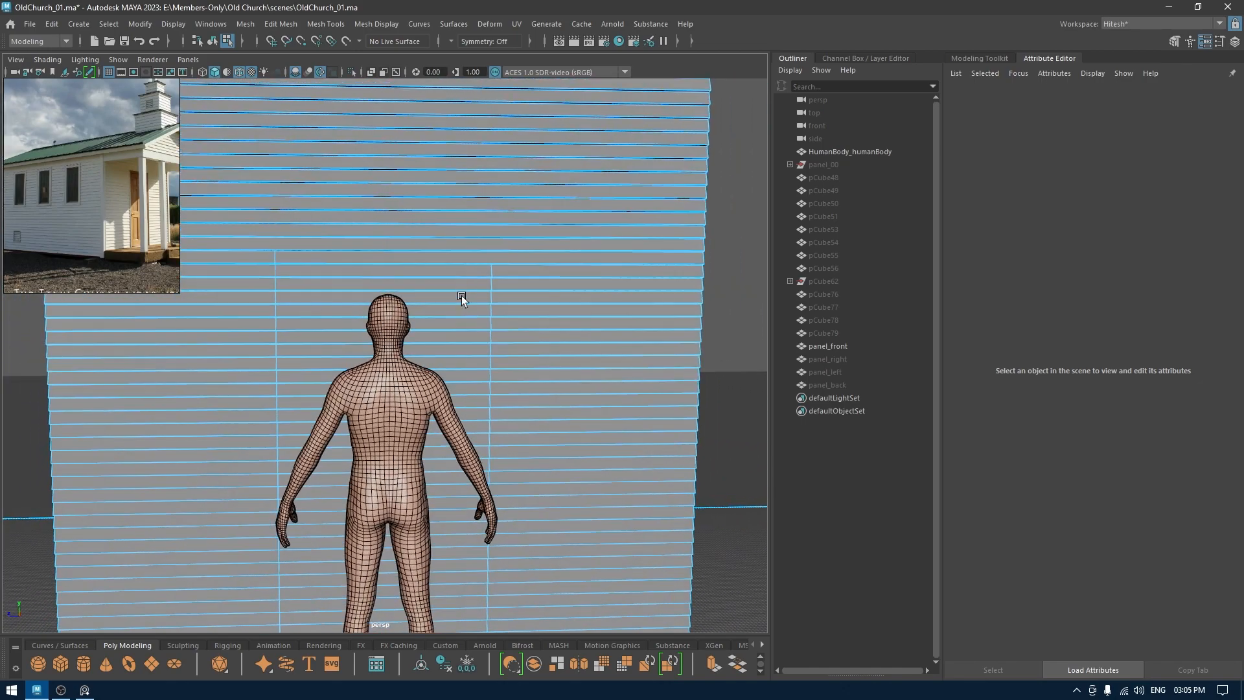
Step: Select the panel_front faces between the two vertical cuts and delete them to open the doorway
right_click_drag(460, 303, 463, 338)
left_click_drag(467, 361, 468, 348, "alt")
key("space")
left_click_drag(468, 348, 539, 343)
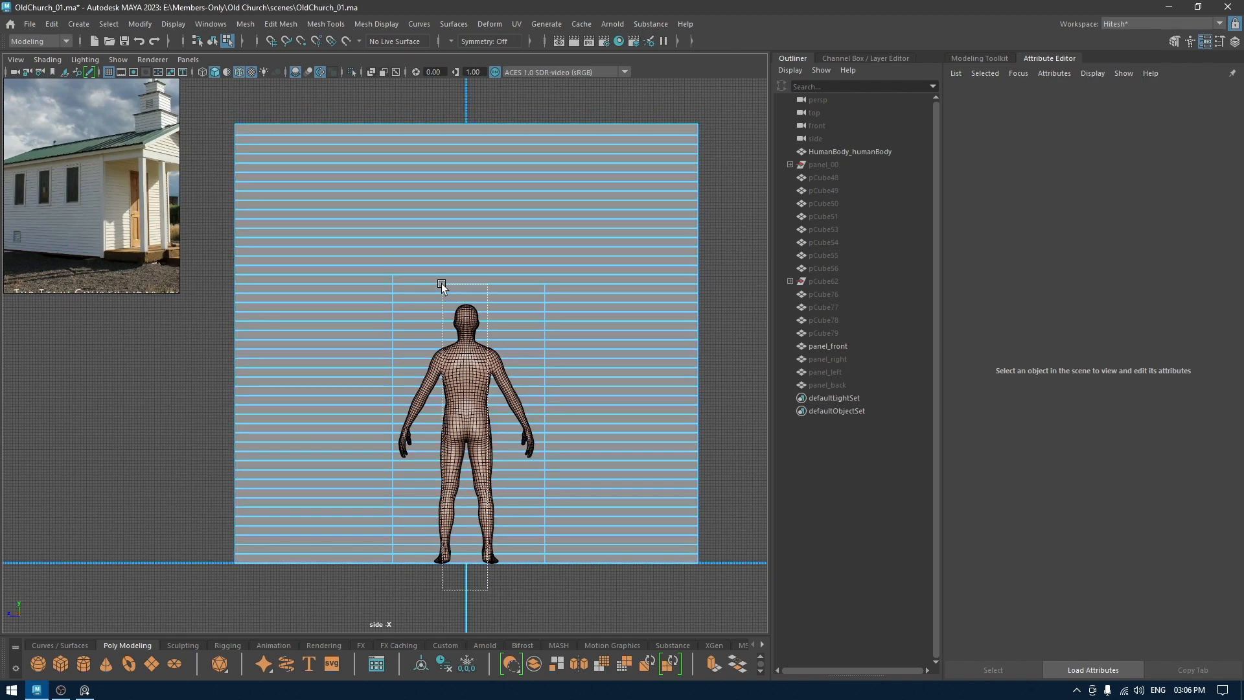
left_click(440, 292)
key("Delete")
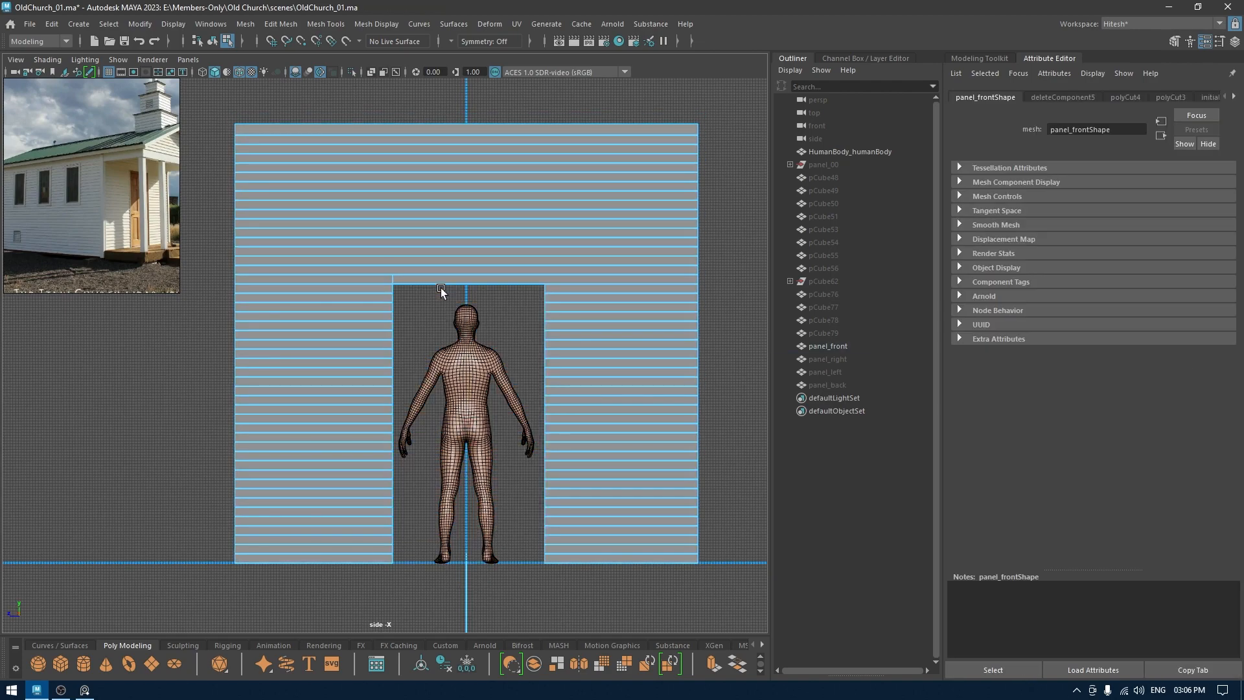
Step: Examine the upper corners of the doorway opening up close in perspective
key("space")
mouse_move(444, 244)
left_mouse_down()
mouse_move(459, 283)
mouse_move(461, 263)
left_mouse_up()
middle_click_drag(462, 262, 486, 352, "alt")
right_click_drag(485, 352, 616, 524, "alt")
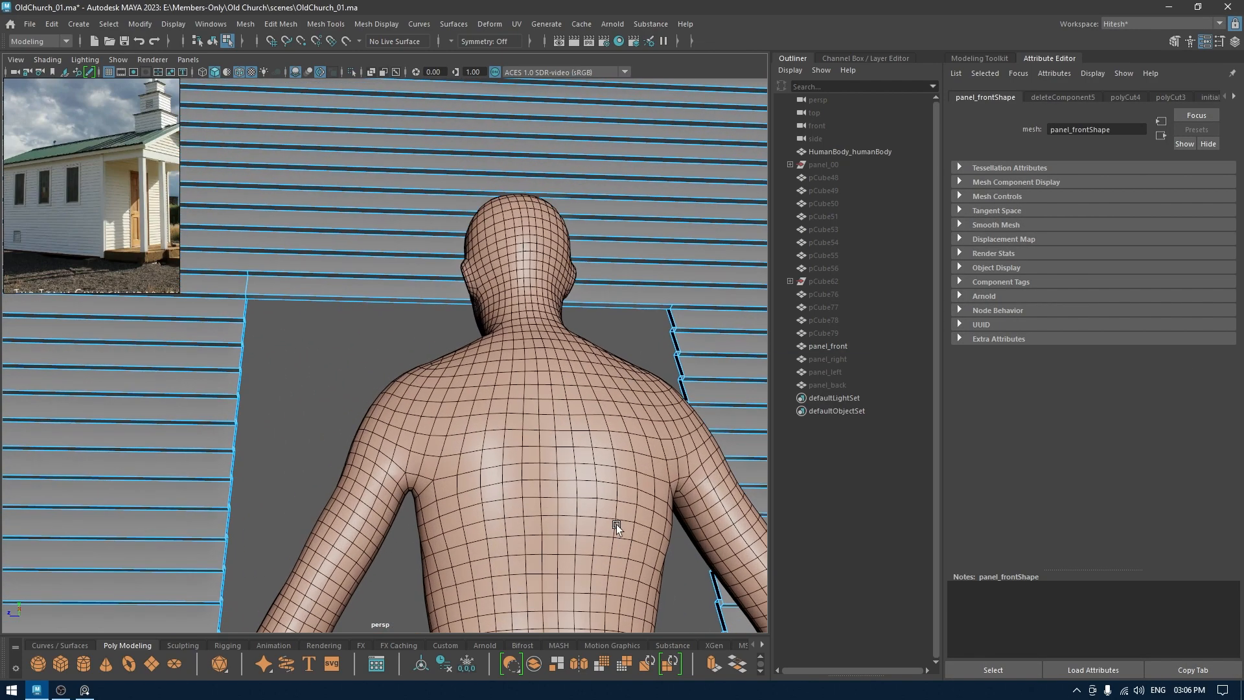
middle_click_drag(598, 364, 499, 369, "alt")
right_click_drag(500, 369, 638, 405, "alt")
middle_click_drag(638, 405, 532, 435, "alt")
right_click_drag(532, 435, 558, 419, "alt")
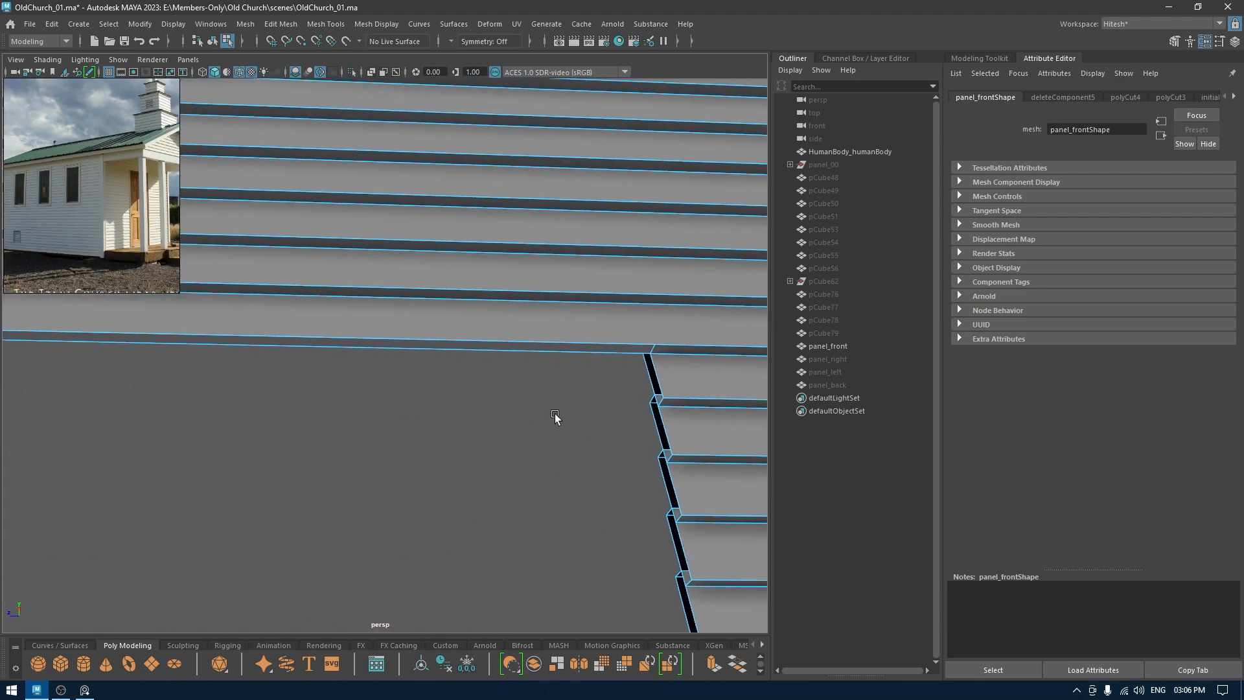
Step: Try to Multi-Cut the siding board above the doorway's right corner and undo back to the selected doorway faces
right_click(661, 311)
right_click_drag(664, 335, 600, 326)
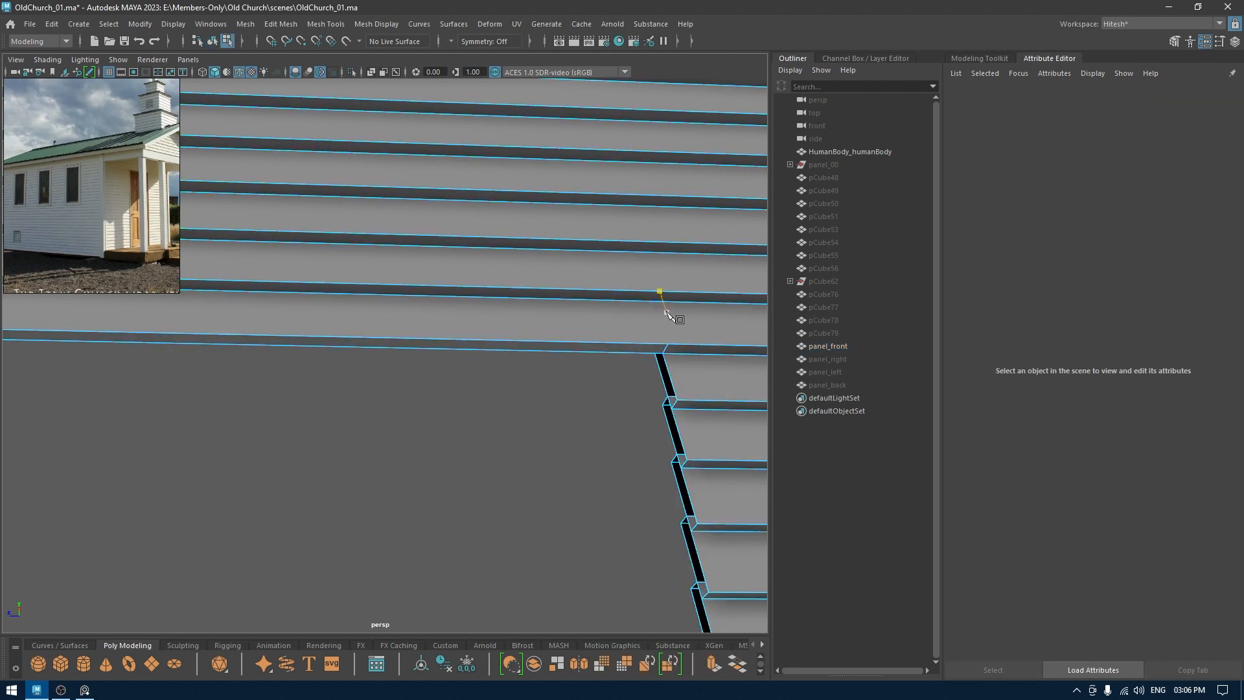
right_click_drag(659, 314, 612, 319)
left_click(668, 350)
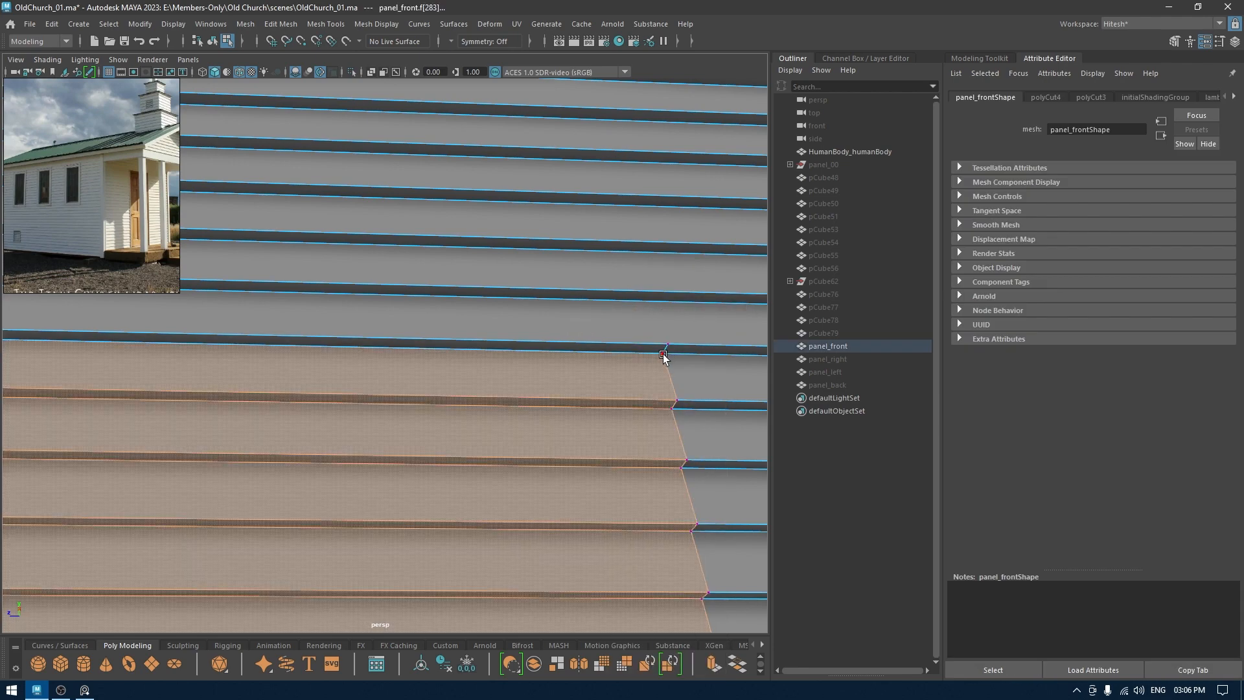
Step: Delete the selected doorway faces and remove the leftover cut edges at the opening's two upper corners
key("Delete")
right_click_drag(663, 355, 661, 274)
left_click(665, 351)
right_click_drag(663, 351, 236, 421, "shift")
scroll(395, 287, "down", 1)
left_click_drag(395, 287, 391, 417, "alt")
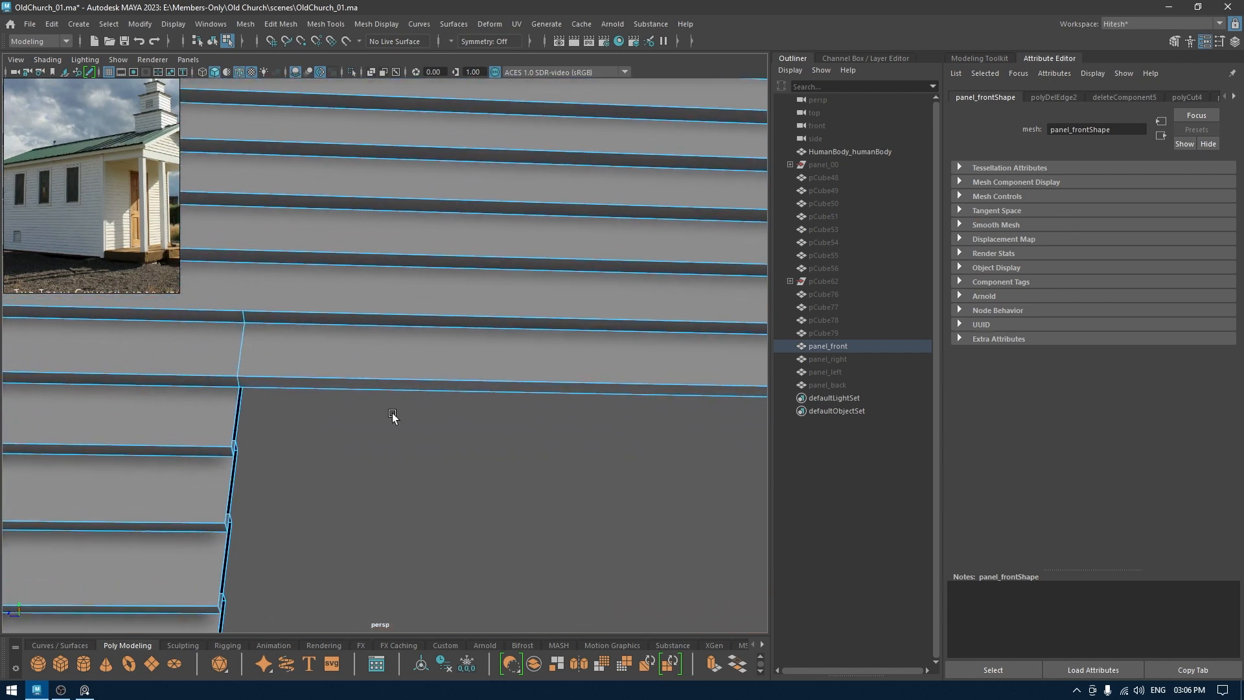
left_click(243, 316)
key("Delete")
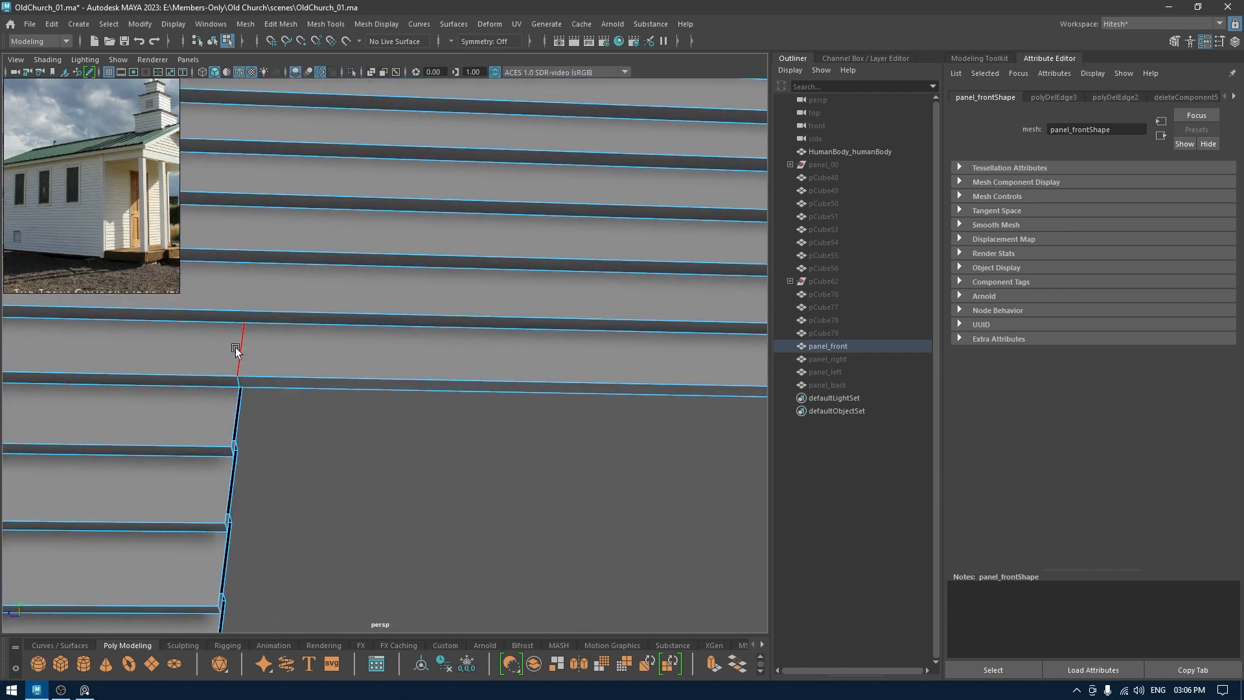
Step: Multi-Cut the board directly above the doorway vertically, in line with the opening's right side
mouse_move(382, 453)
left_mouse_down("alt")
mouse_move(586, 320)
mouse_move(125, 307)
left_mouse_up("alt")
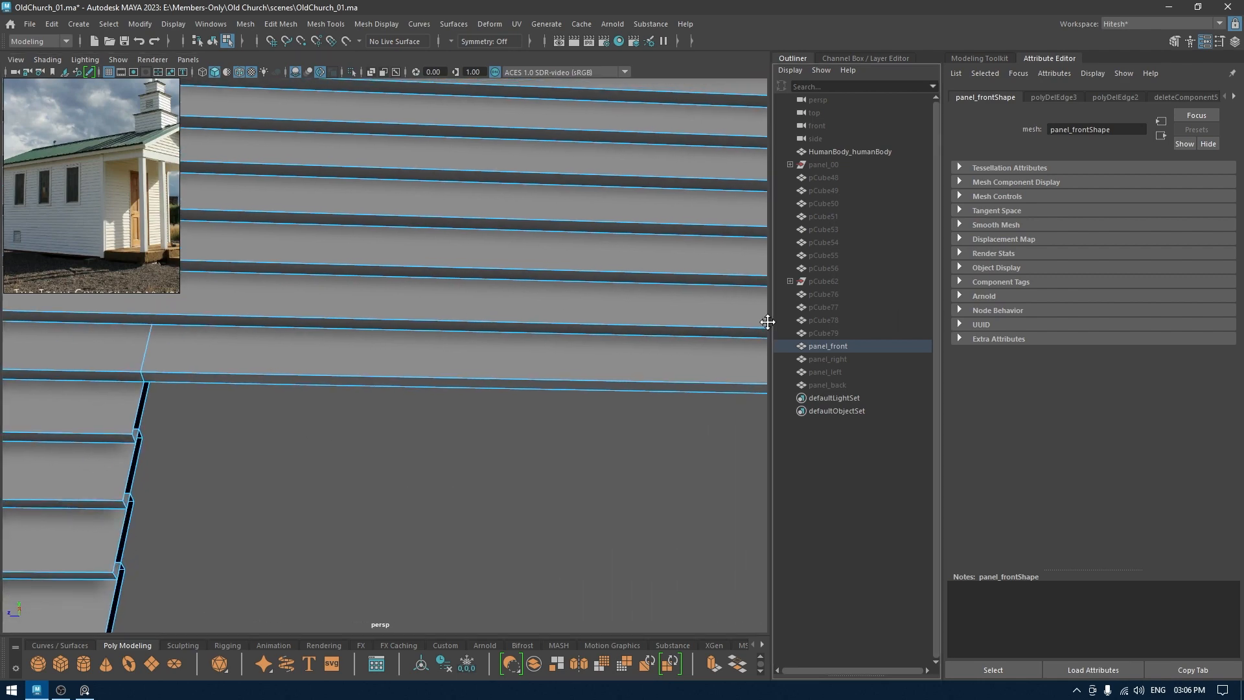
left_click_drag(369, 323, 61, 315, "alt")
middle_click_drag(61, 315, 6, 316, "alt")
middle_click_drag(660, 389, 1, 391, "alt")
middle_click_drag(454, 405, 15, 415, "alt")
middle_click_drag(260, 381, 189, 377, "alt")
right_click_drag(537, 318, 562, 347)
left_click_drag(649, 413, 614, 391)
key("space")
middle_click_drag(603, 342, 521, 354, "alt")
right_click_drag(520, 354, 686, 430, "alt")
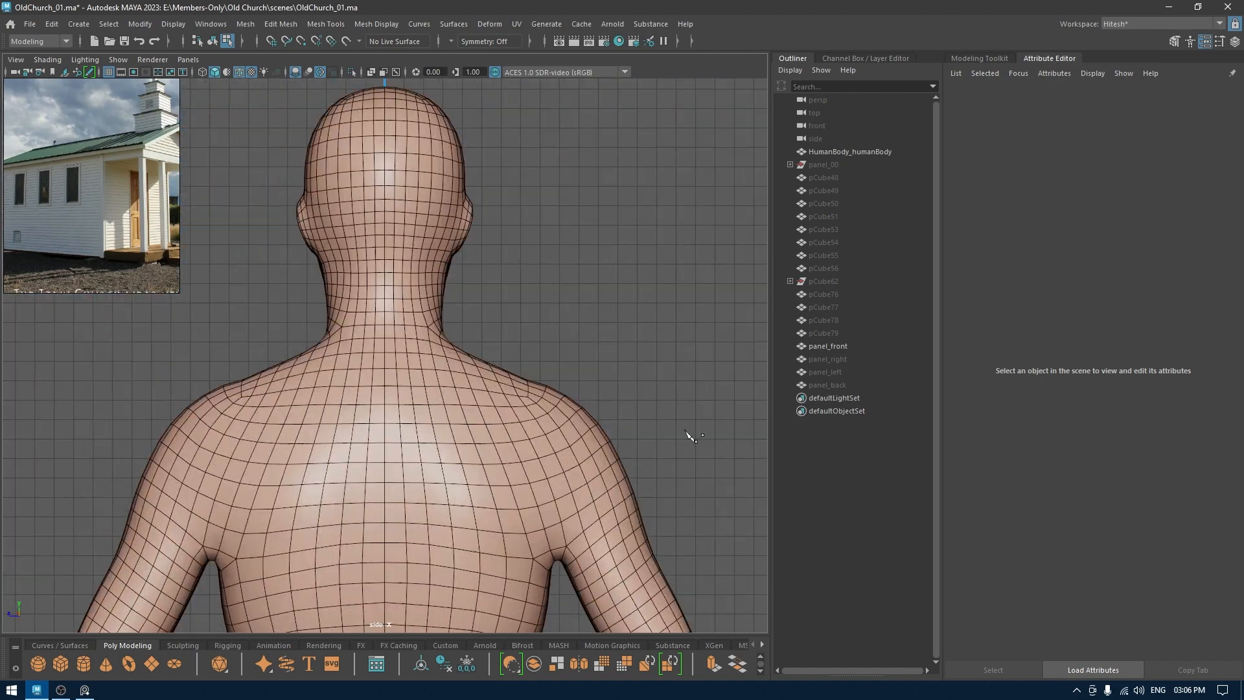
middle_click_drag(670, 324, 351, 633, "alt")
right_click_drag(593, 356, 711, 560, "alt")
middle_click_drag(587, 332, 363, 535, "alt")
right_click_drag(502, 390, 650, 526, "alt")
middle_click_drag(650, 526, 517, 547, "alt")
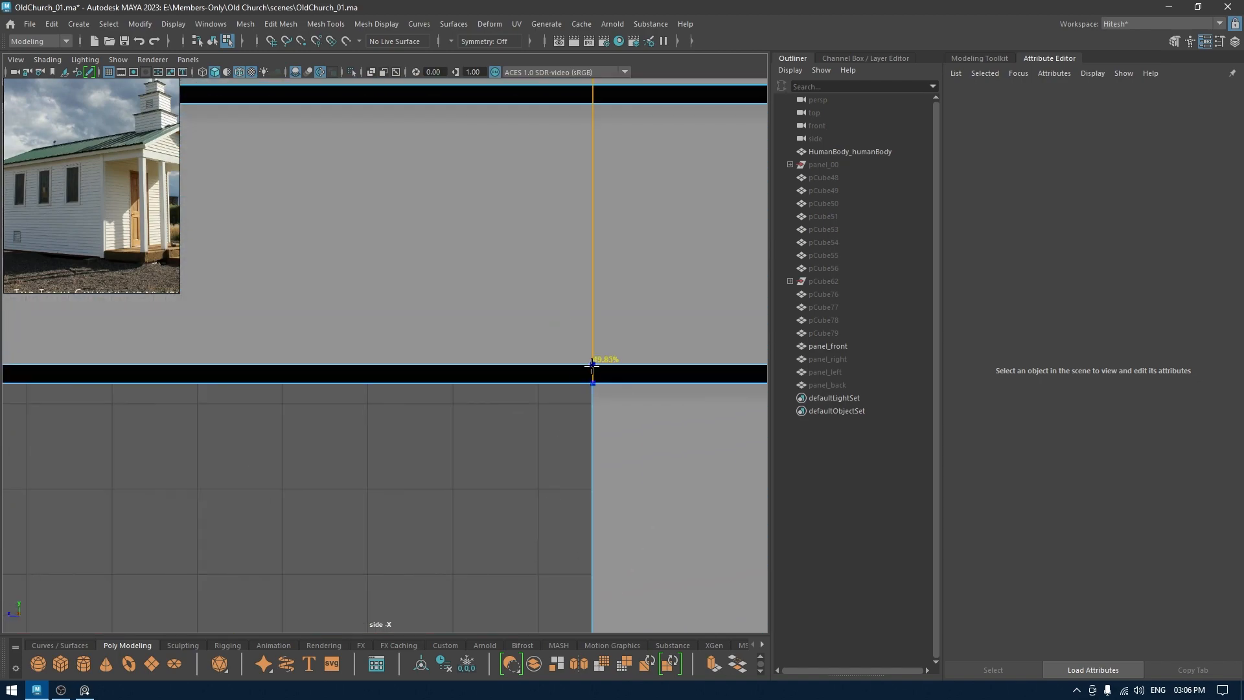
left_click(592, 363)
Step: Select the faces of the cut board above the doorway and delete them to raise the opening by one board
right_click_drag(594, 360, 532, 353, "alt")
right_click_drag(394, 310, 394, 347)
left_click_drag(385, 415, 363, 312)
left_click(442, 229)
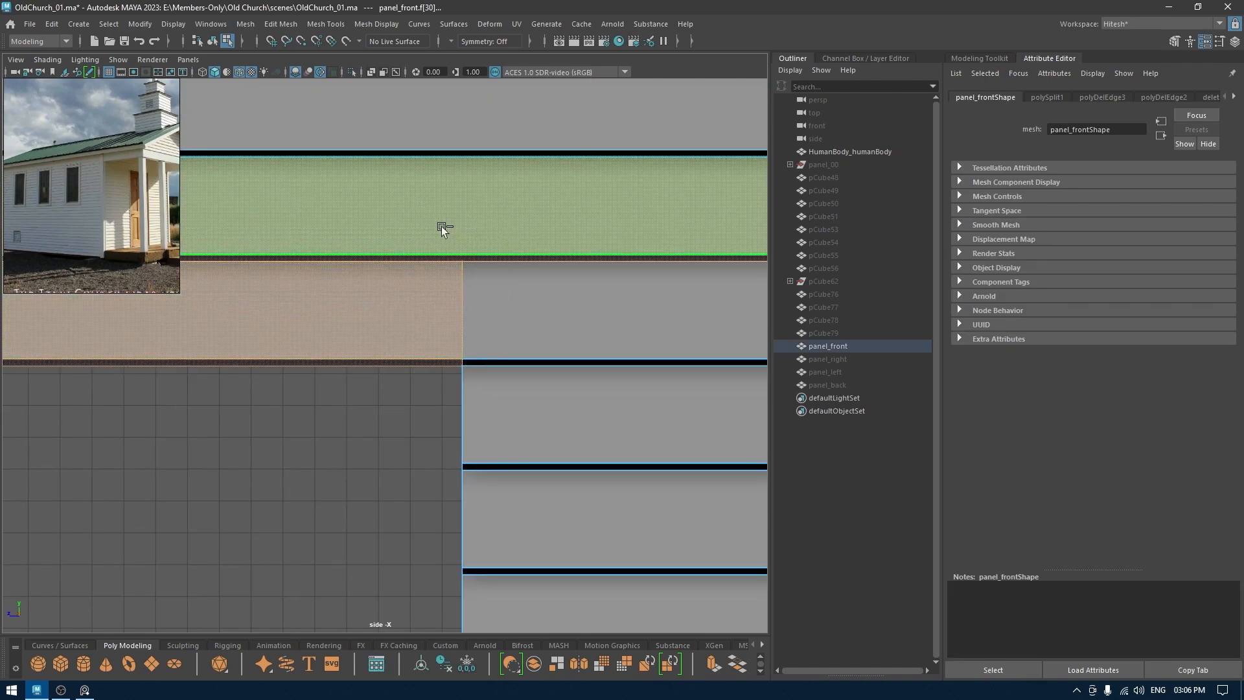
key("Delete")
Step: Inspect both upper corners and side edges of the doorway opening in the side and perspective views
middle_click_drag(530, 427, 681, 418, "alt")
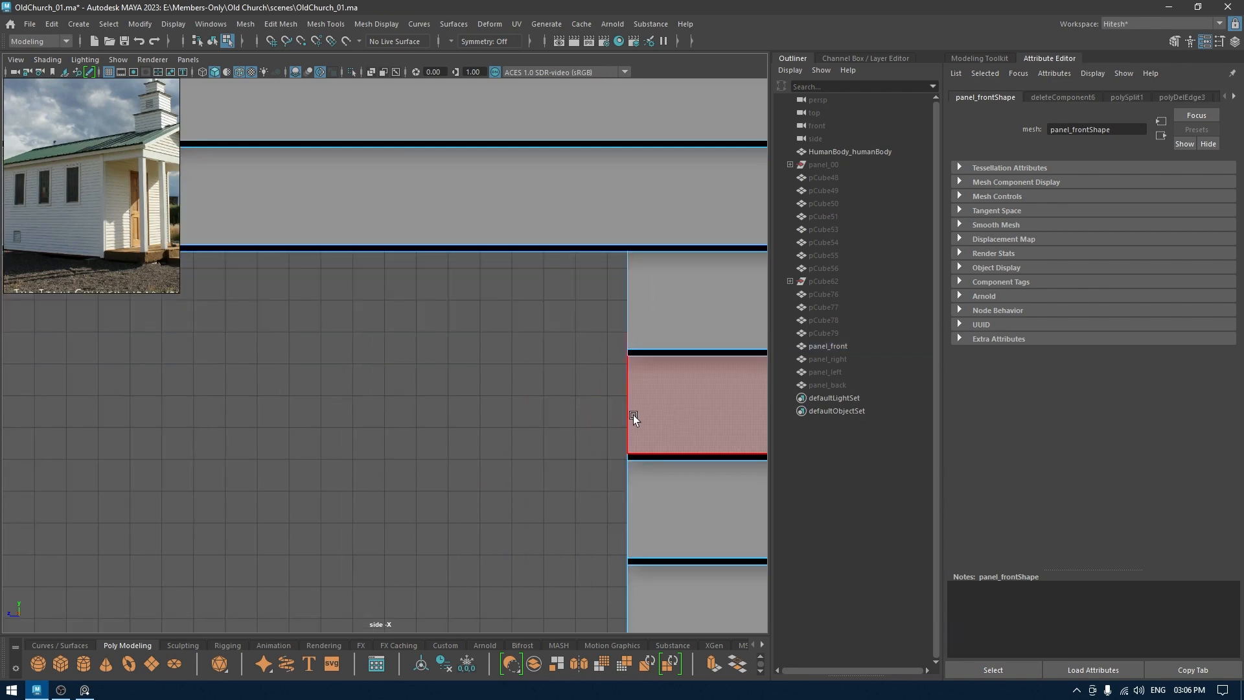
scroll(567, 449, "down", 3)
middle_click_drag(466, 304, 694, 308, "alt")
middle_click_drag(401, 344, 902, 383, "alt")
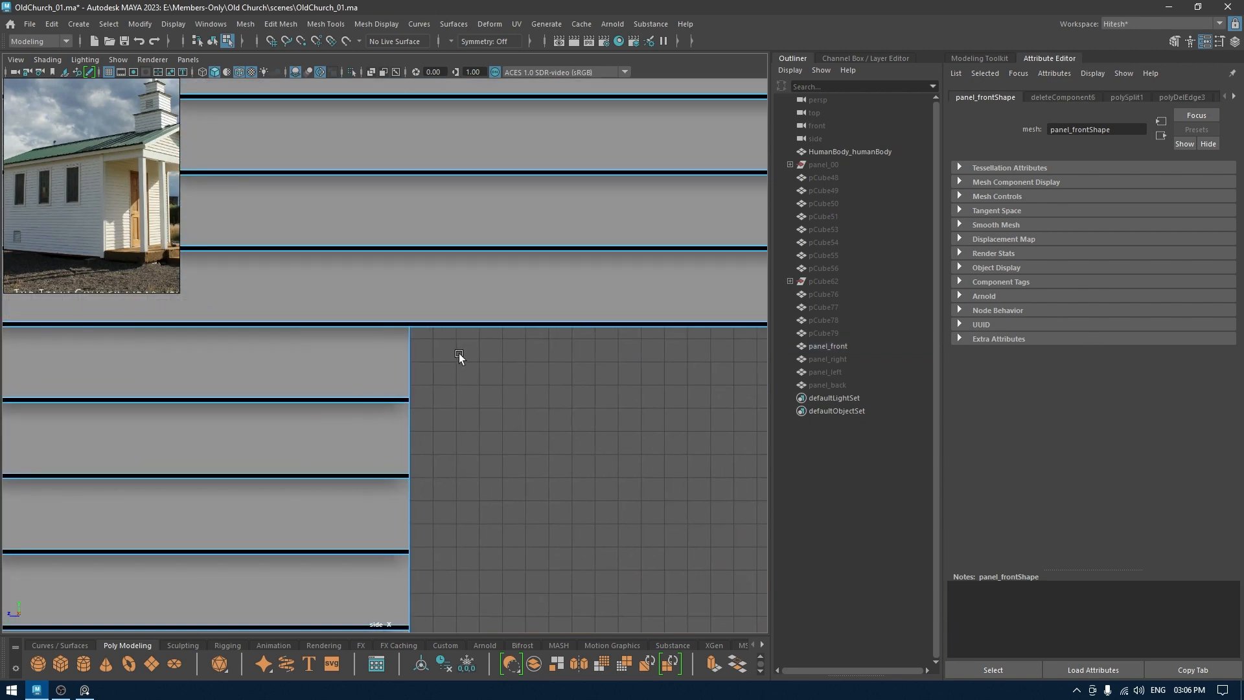
key("space")
left_click_drag(461, 358, 463, 317)
scroll(499, 361, "down", 5)
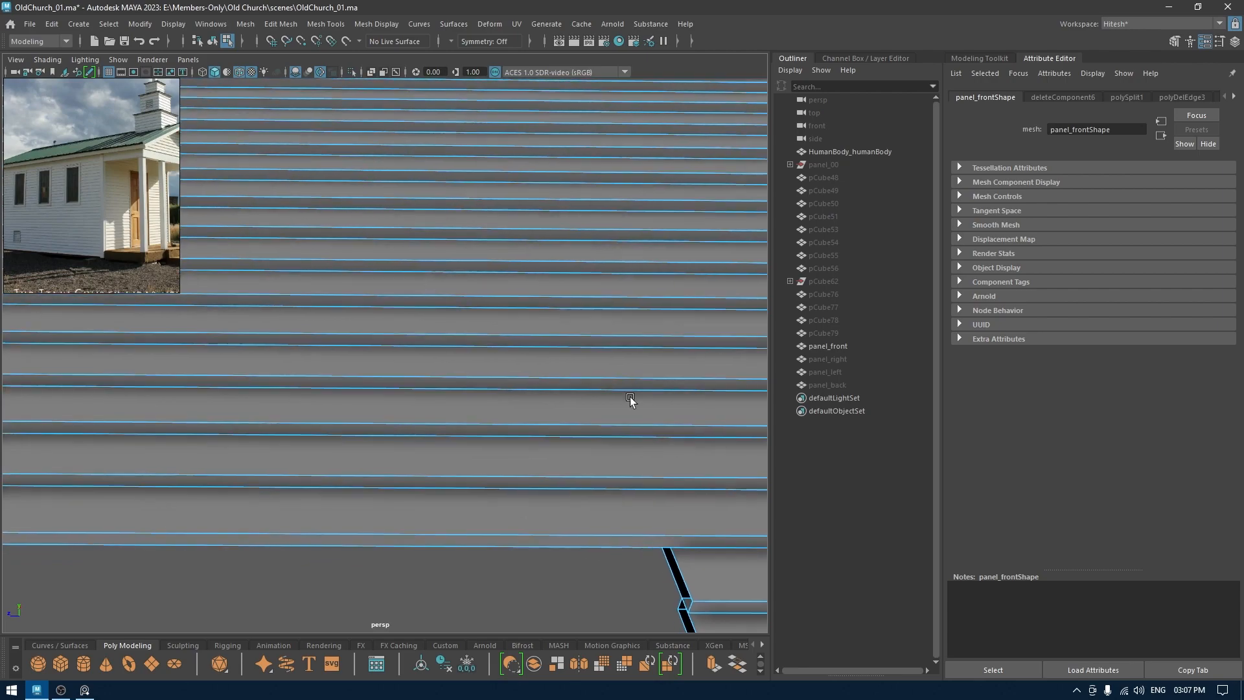
key("f")
left_click_drag(550, 509, 494, 586, "alt")
scroll(494, 585, "up", 5)
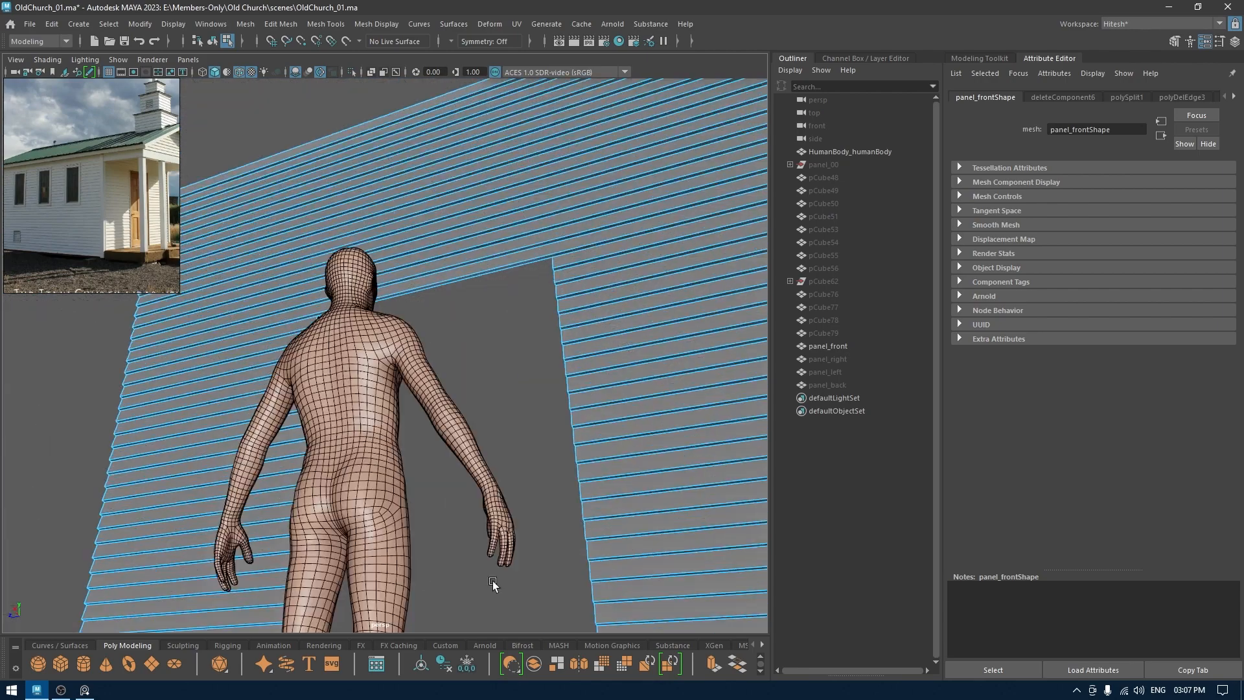
middle_click_drag(337, 285, 508, 447, "alt")
scroll(507, 466, "up", 5)
left_click_drag(494, 612, 473, 583, "alt")
Step: Return panel_front to object mode, deselect it, and save the scene
right_click_drag(502, 458, 631, 265)
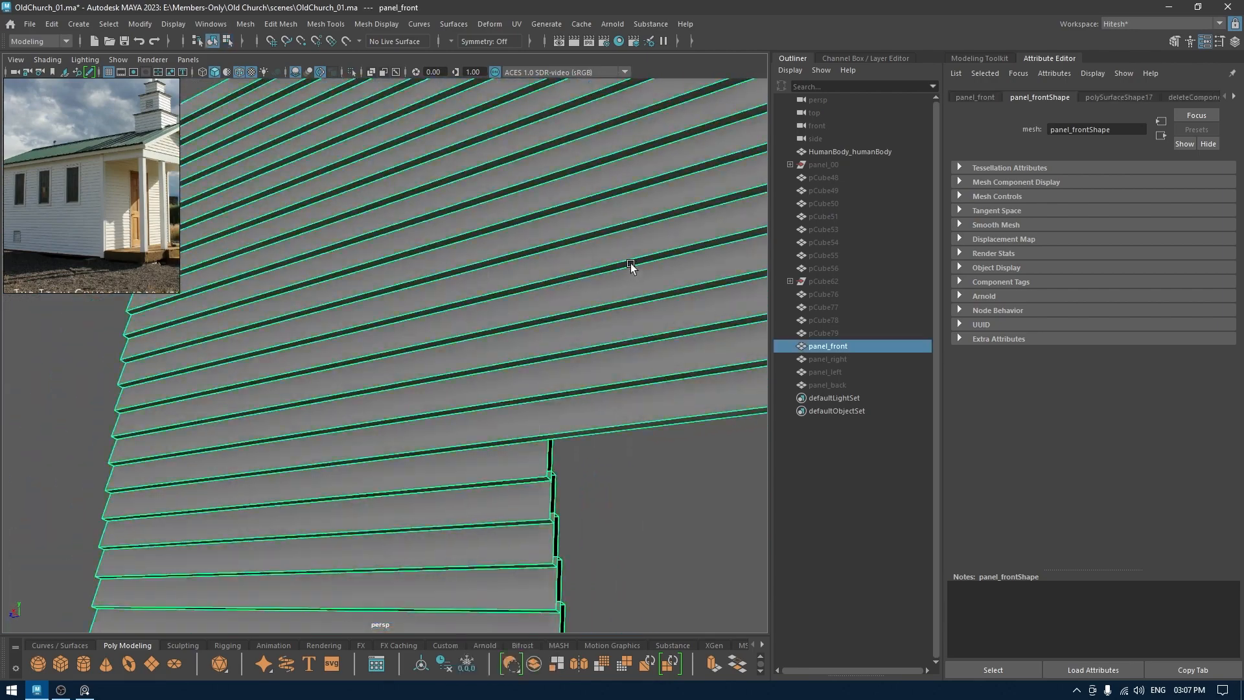
left_click(650, 467)
key("ctrl+s")
Step: Unhide all the hidden church parts from panel_00 through panel_back, including panel_front
left_click(823, 165)
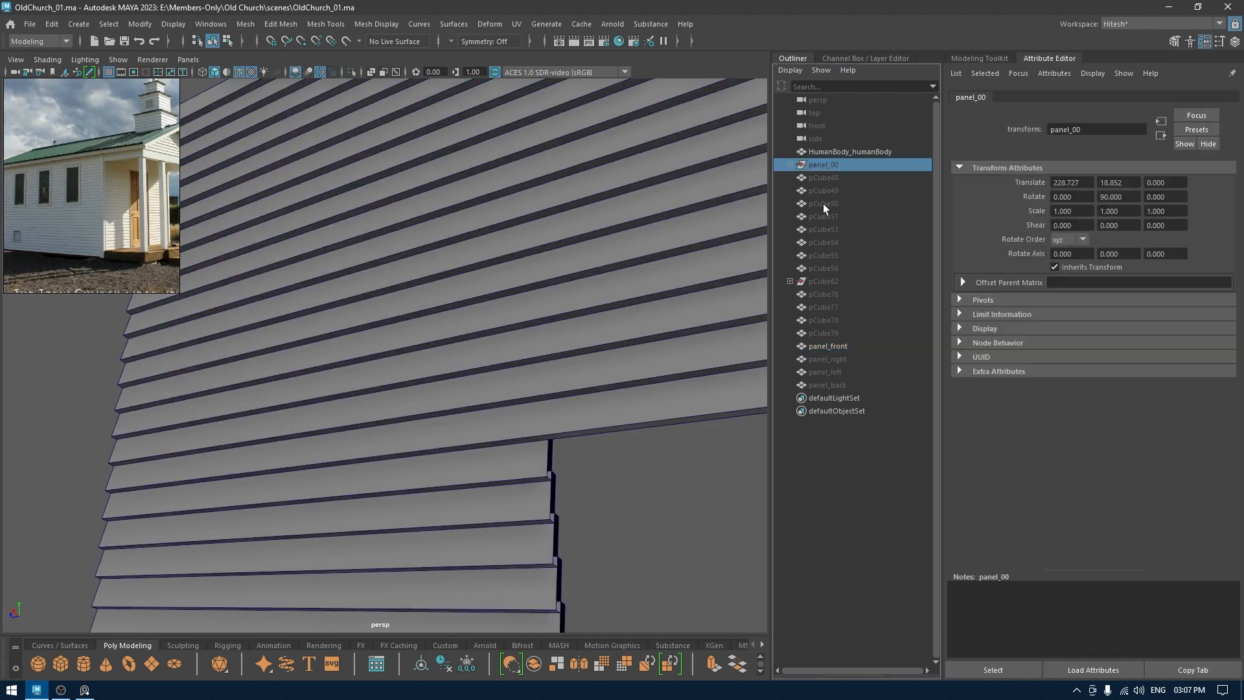
left_click(827, 384, "shift")
key("f")
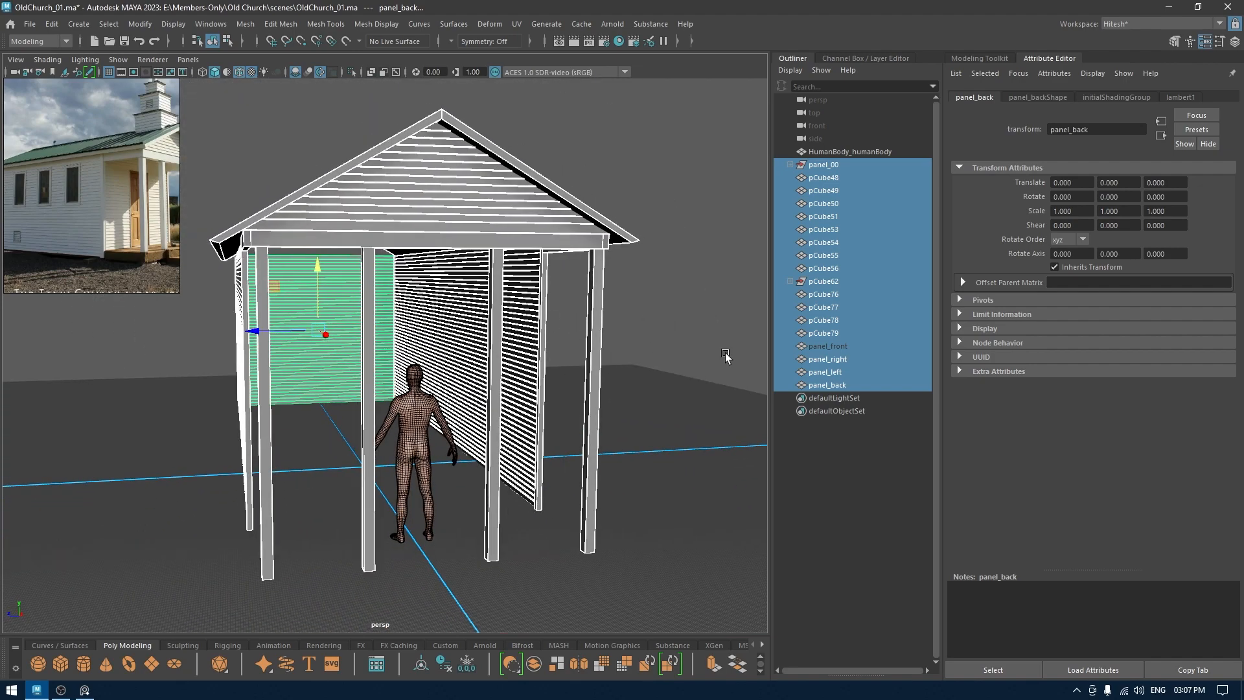
left_click(822, 347)
key("shift+h")
left_click(730, 377)
Step: In the side view, move panel_front's vertices along the doorway's left edge to line up with the inner edge of the neighbouring porch post
mouse_move(586, 386)
left_mouse_down("alt")
mouse_move(617, 384)
mouse_move(583, 395)
left_mouse_up("alt")
right_click_drag(583, 395, 580, 476, "alt")
mouse_move(581, 477)
left_mouse_down("alt")
mouse_move(561, 473)
mouse_move(571, 467)
left_mouse_up("alt")
key("space")
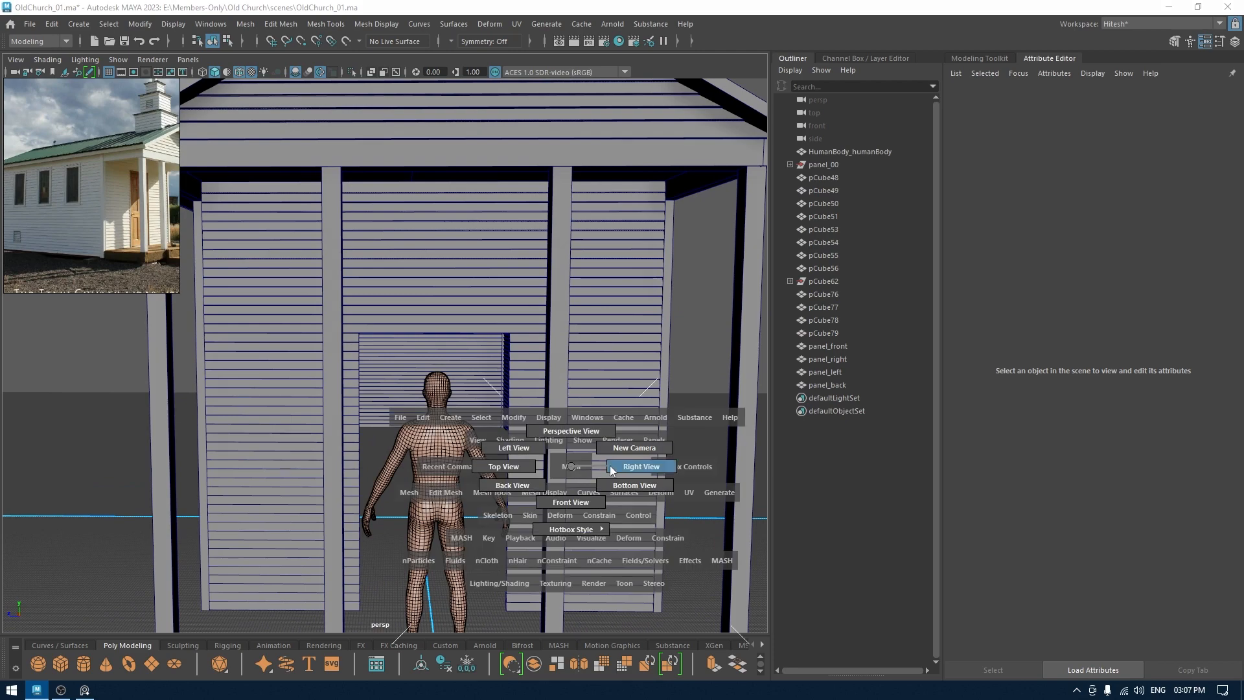
left_click(580, 497)
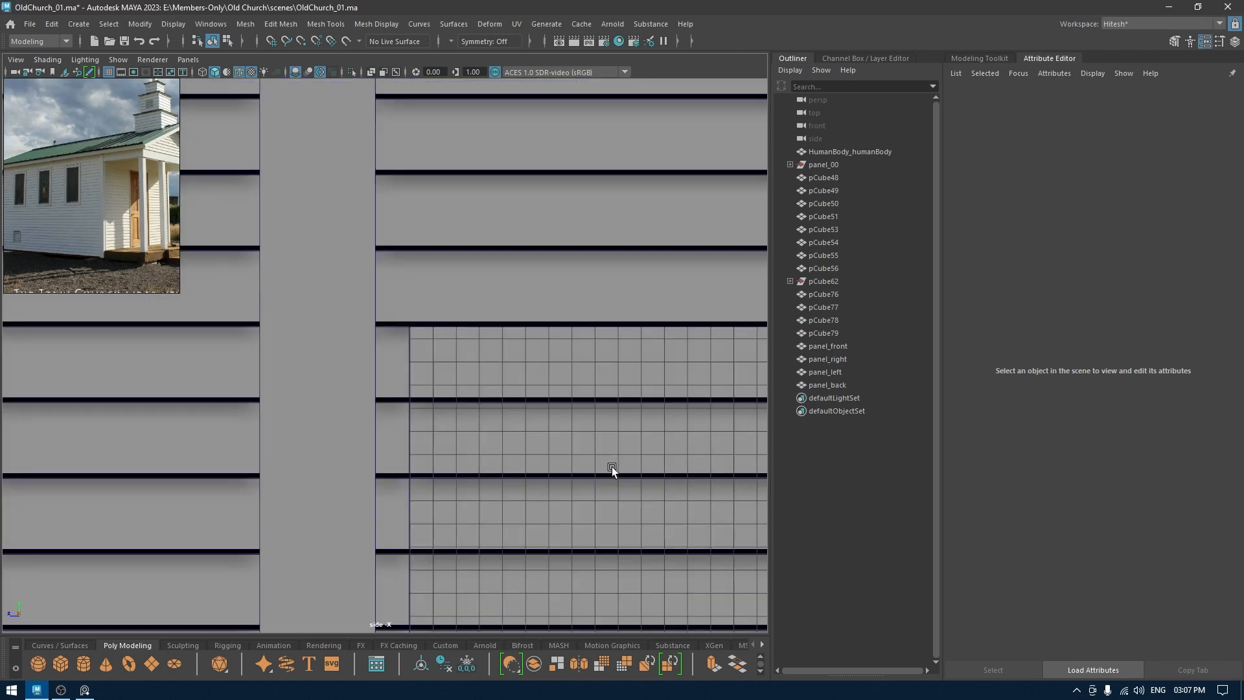
scroll(524, 279, "up", 1)
middle_click_drag(549, 476, 558, 352, "alt")
left_click(835, 374)
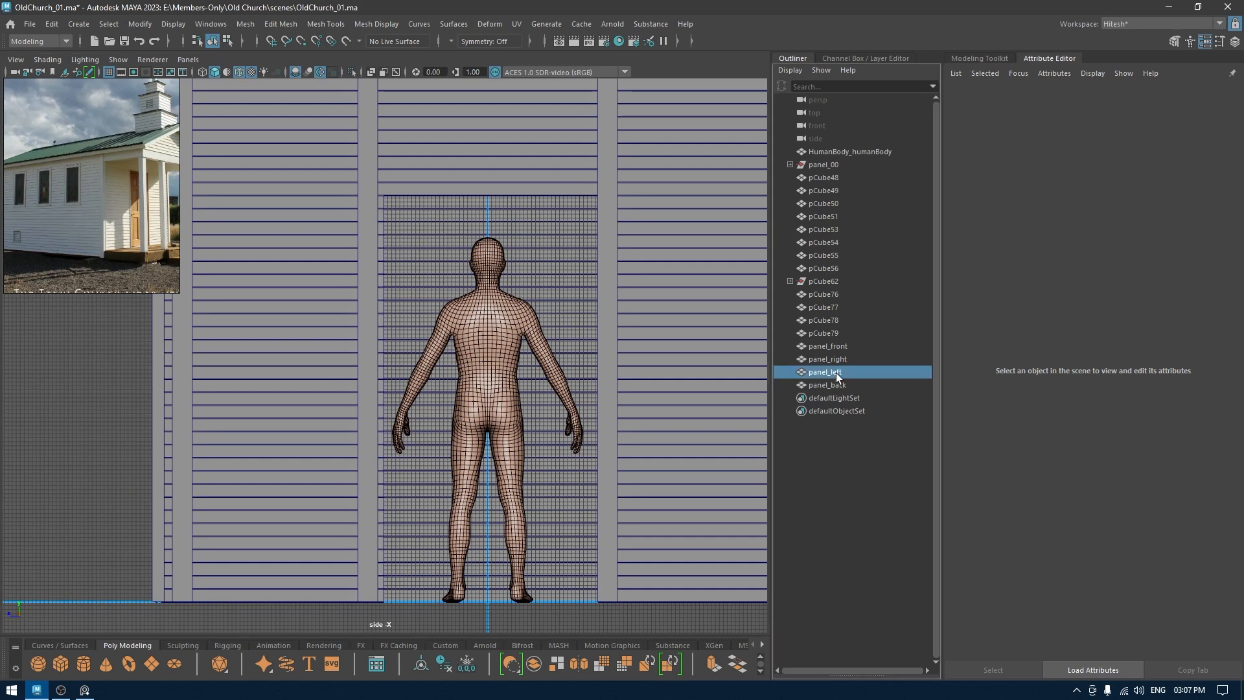
left_click(837, 359)
left_click(828, 345)
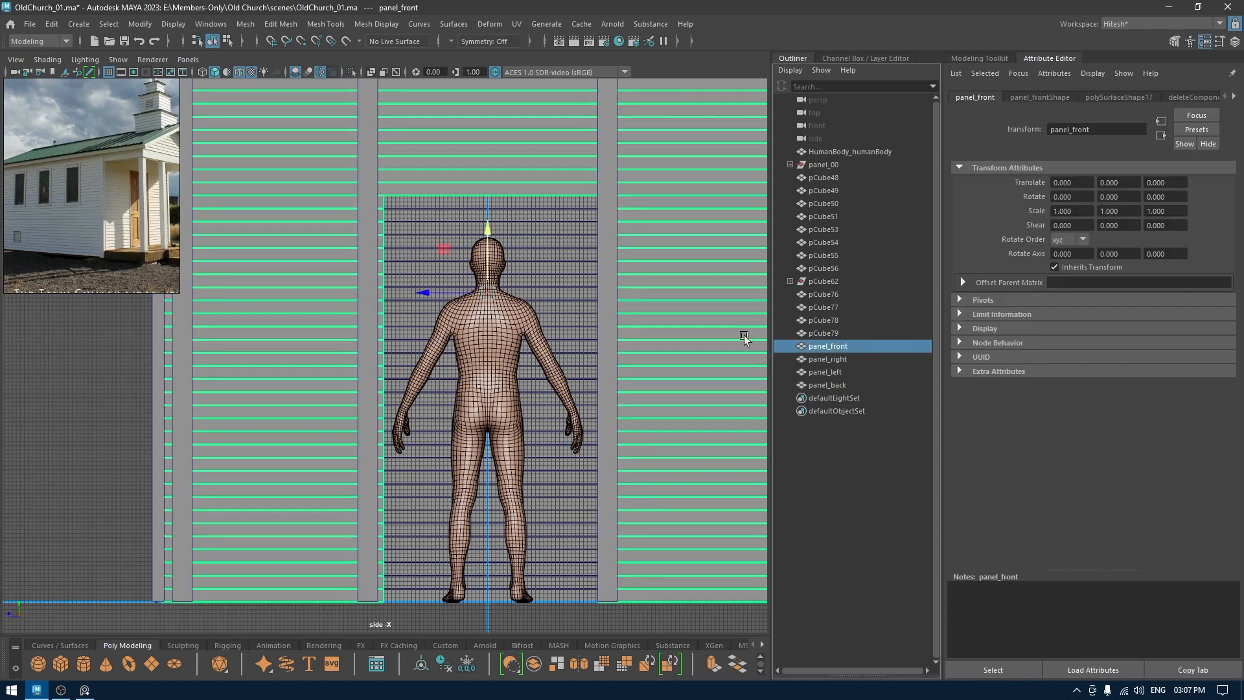
key("F9")
left_click_drag(448, 617, 303, 122)
left_click_drag(320, 397, 314, 398)
Step: Align the vertices of the doorway's right edge with the other post, and return panel_front to object mode, deselected, in the perspective view
left_click_drag(628, 622, 587, 94)
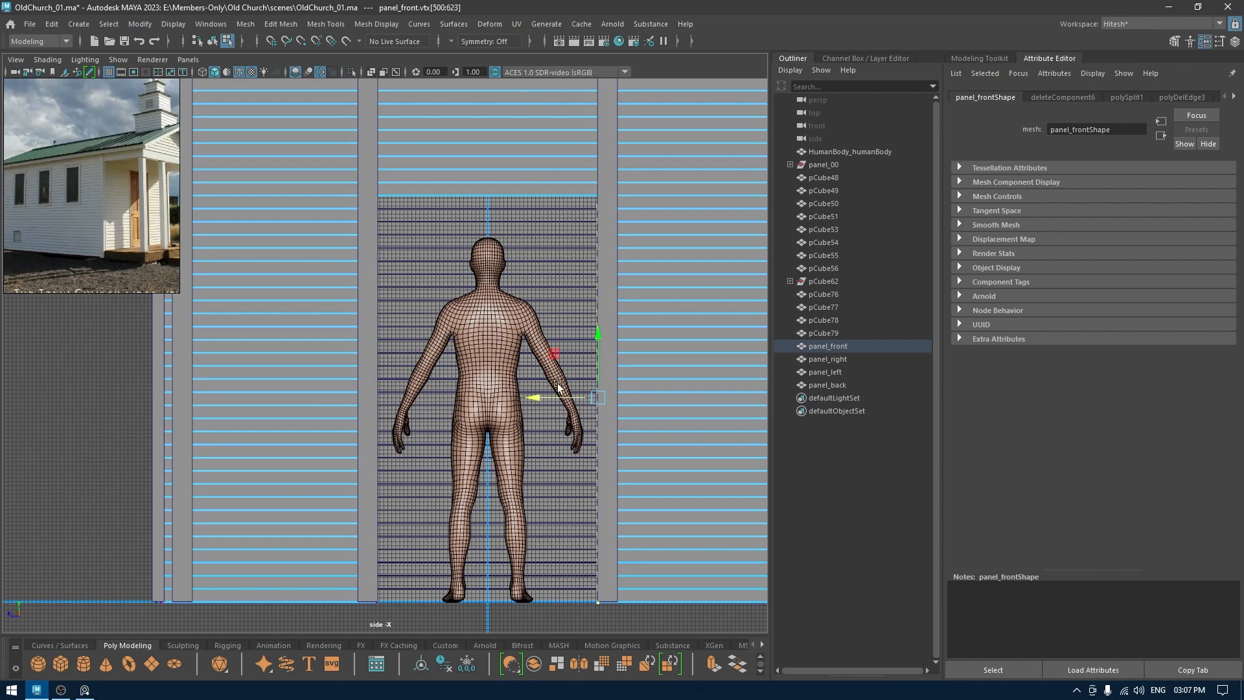
left_click_drag(541, 397, 541, 397)
key("space")
left_click_drag(524, 334, 515, 248)
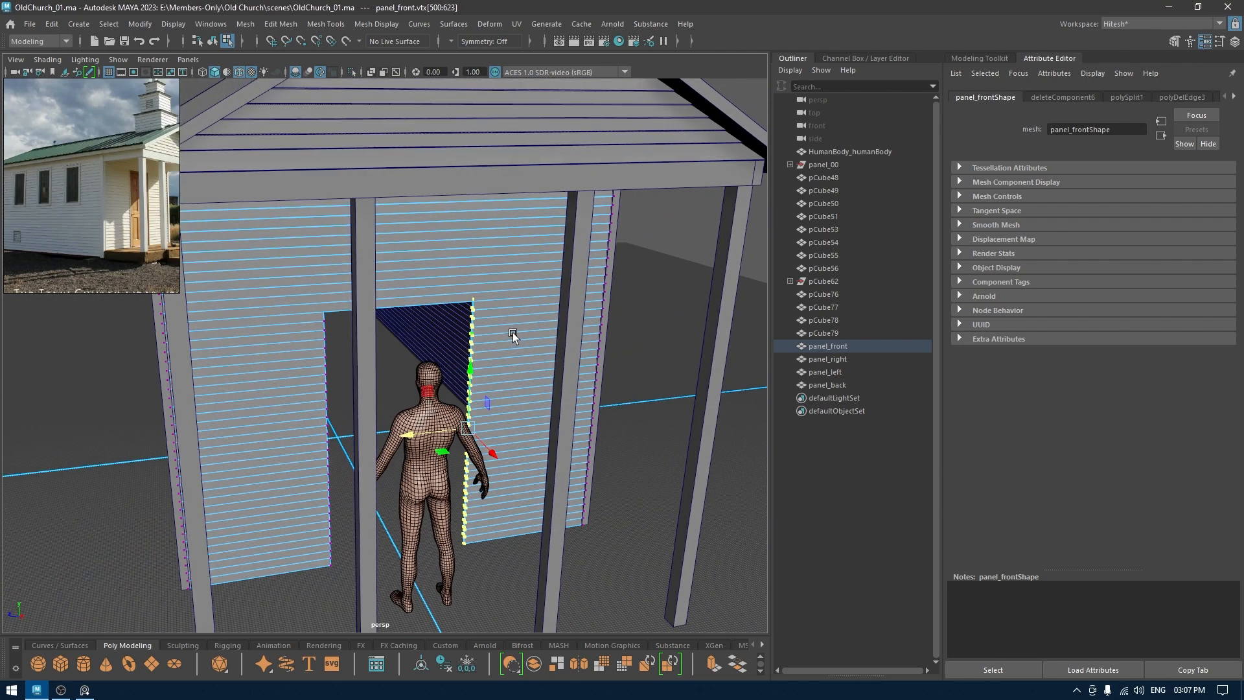
right_click_drag(512, 334, 576, 292)
left_click(643, 348)
Step: Review the whole church from its long side and front corner, and show the Channel Box instead of the Attribute Editor
left_click_drag(643, 348, 479, 353, "alt")
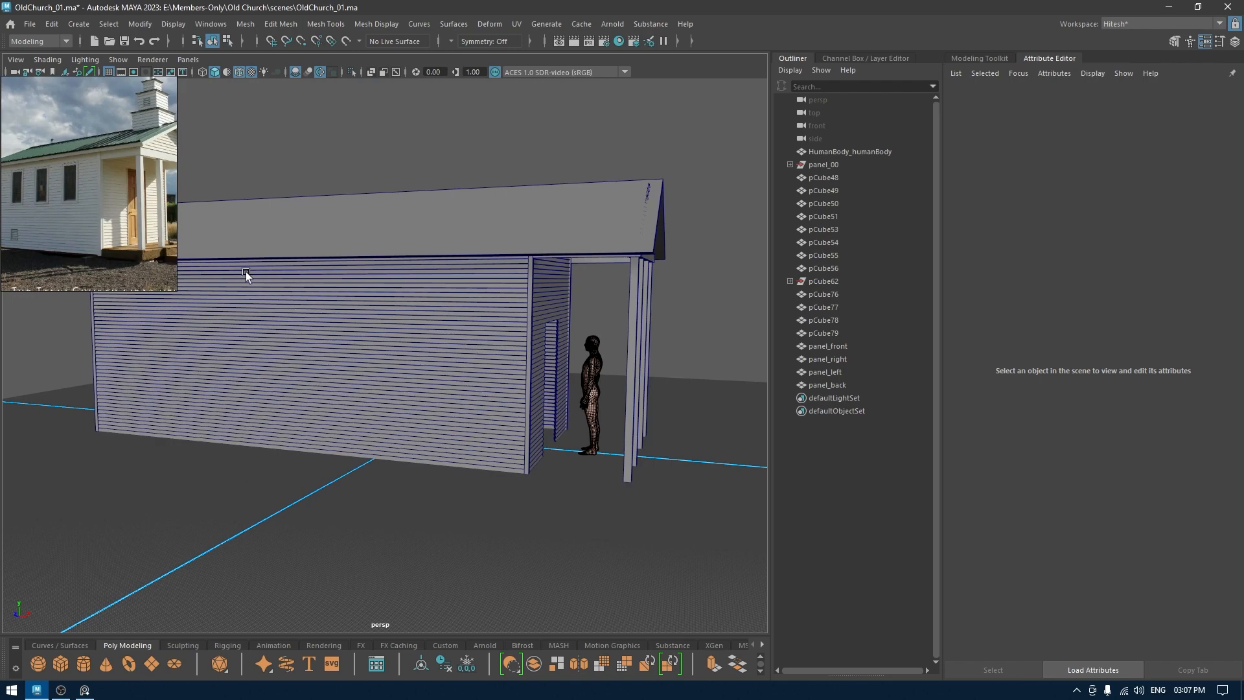
left_click_drag(268, 280, 599, 322, "alt")
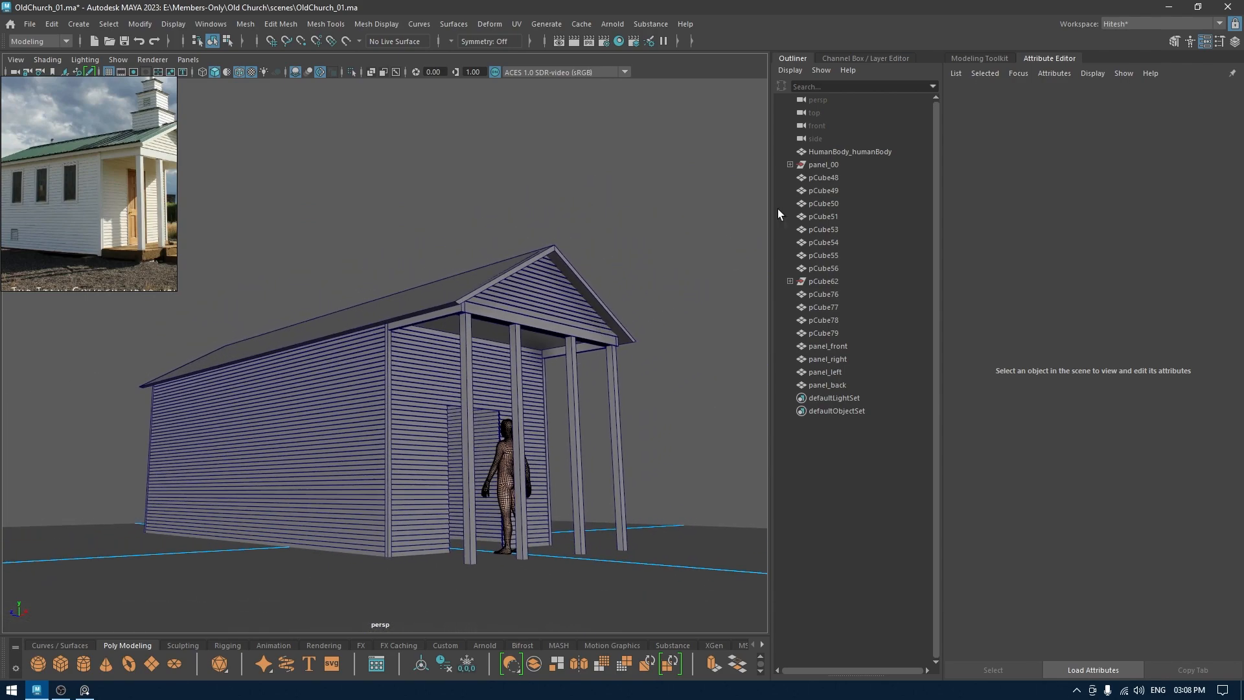
key("ctrl+a")
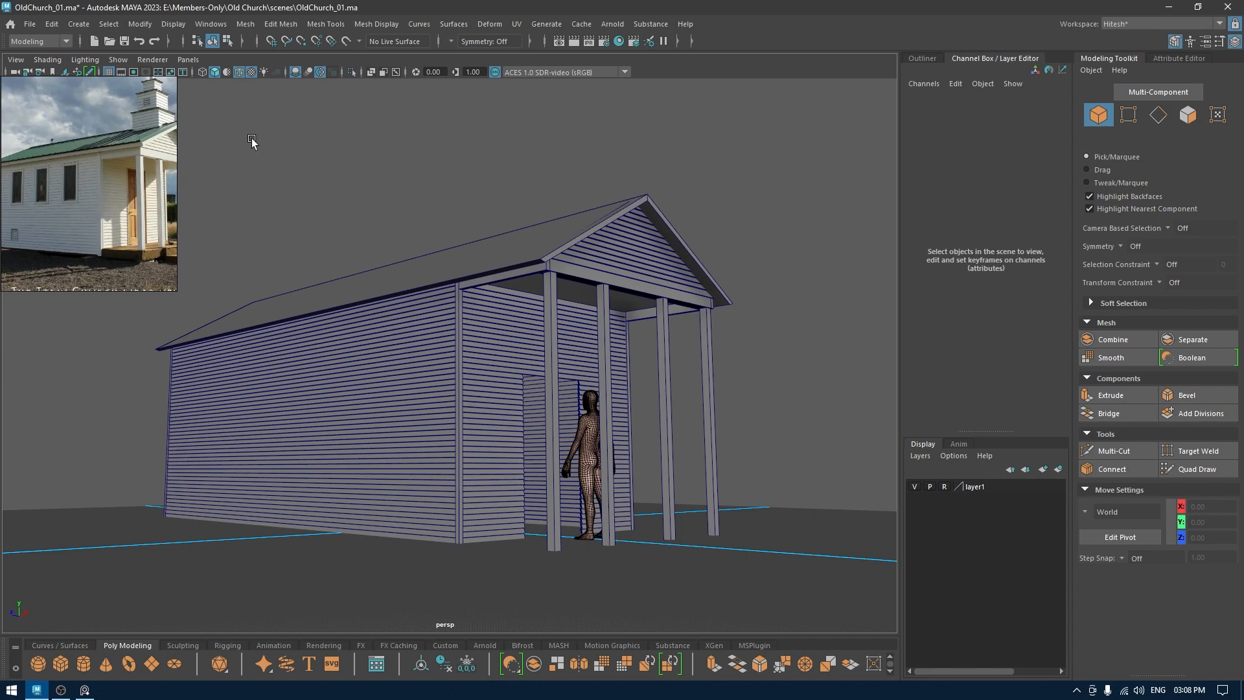